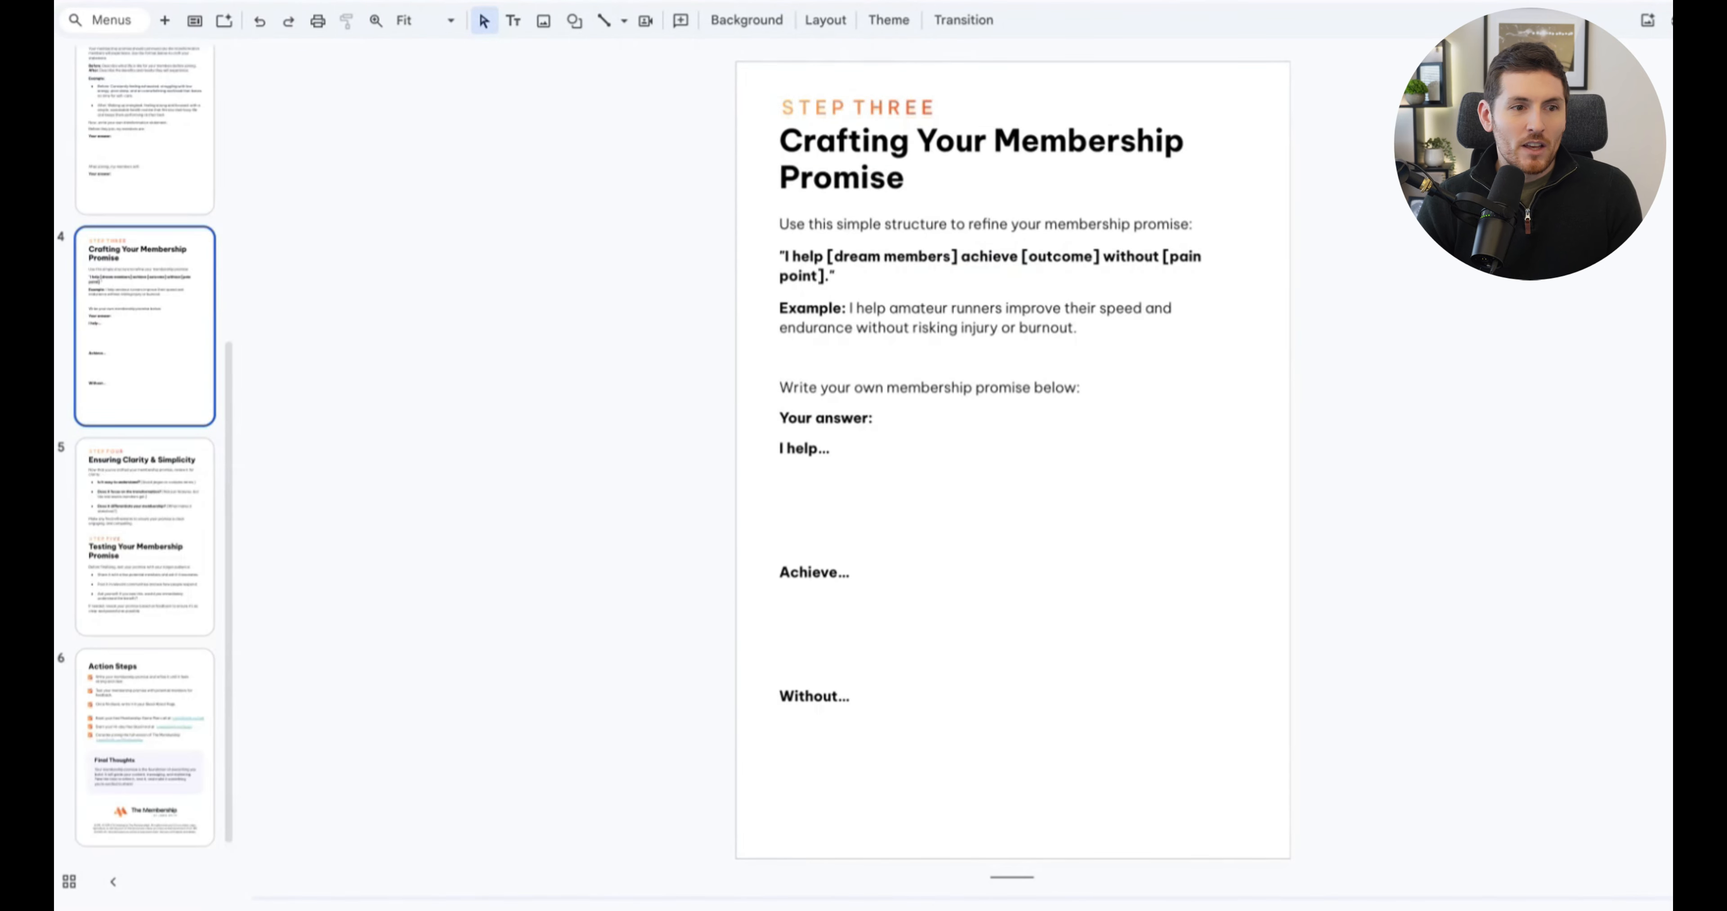
Step: Look through the slides of the Crafting Your Membership Promise worksheet
scroll(155, 291, "up", 6)
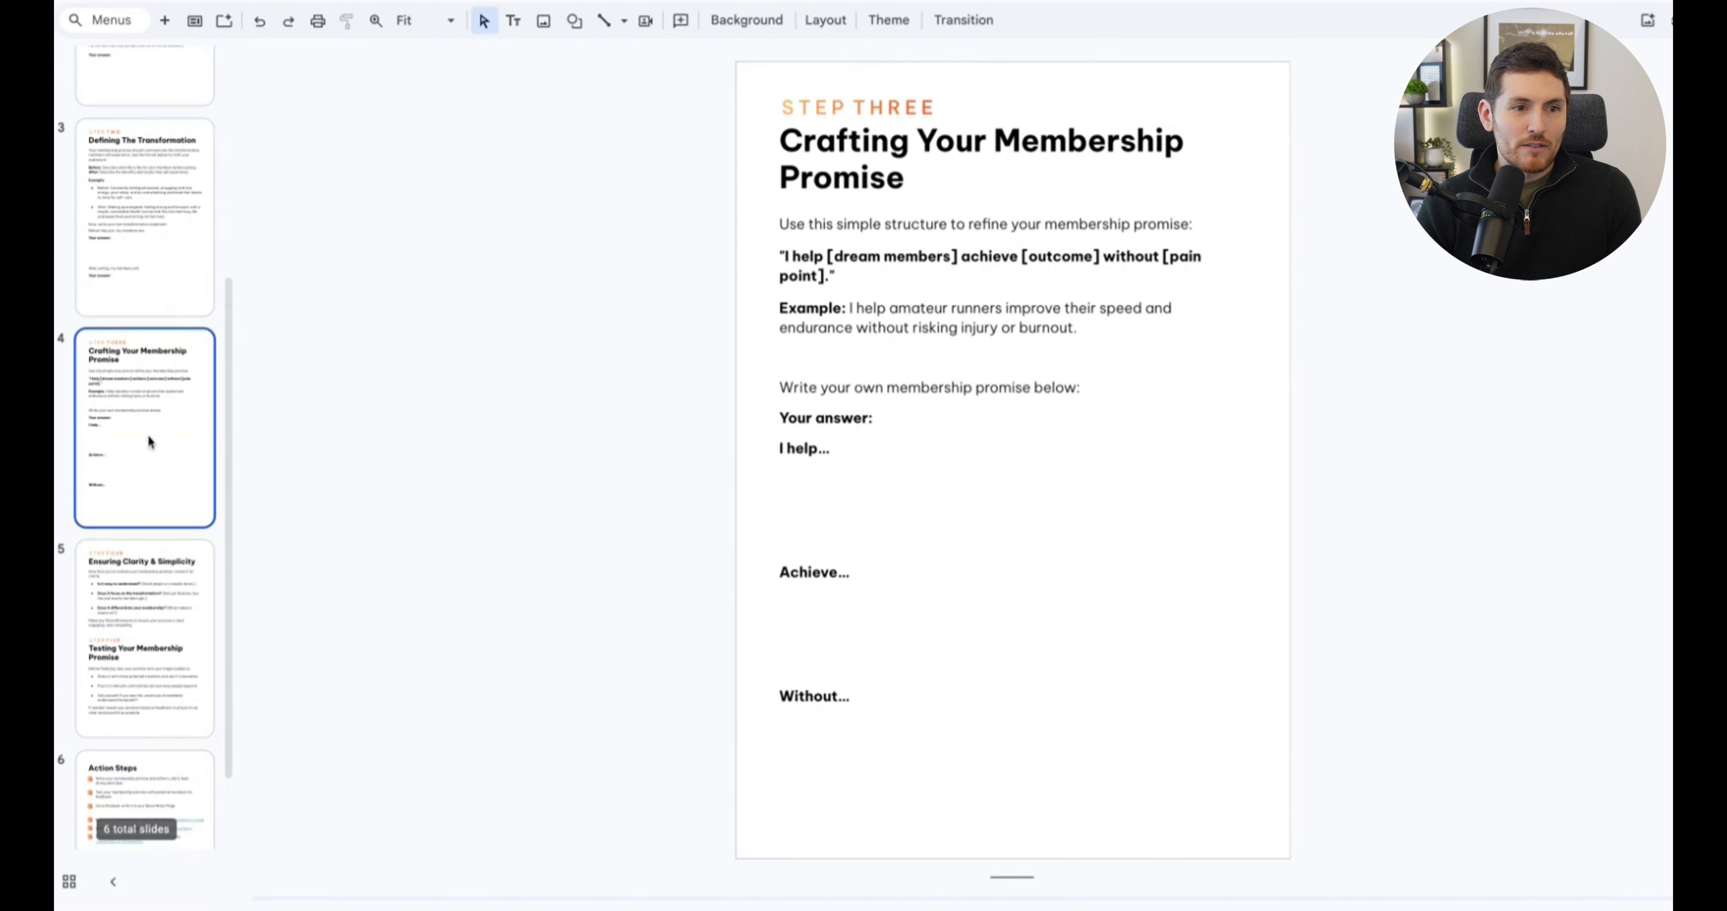
left_click(146, 208)
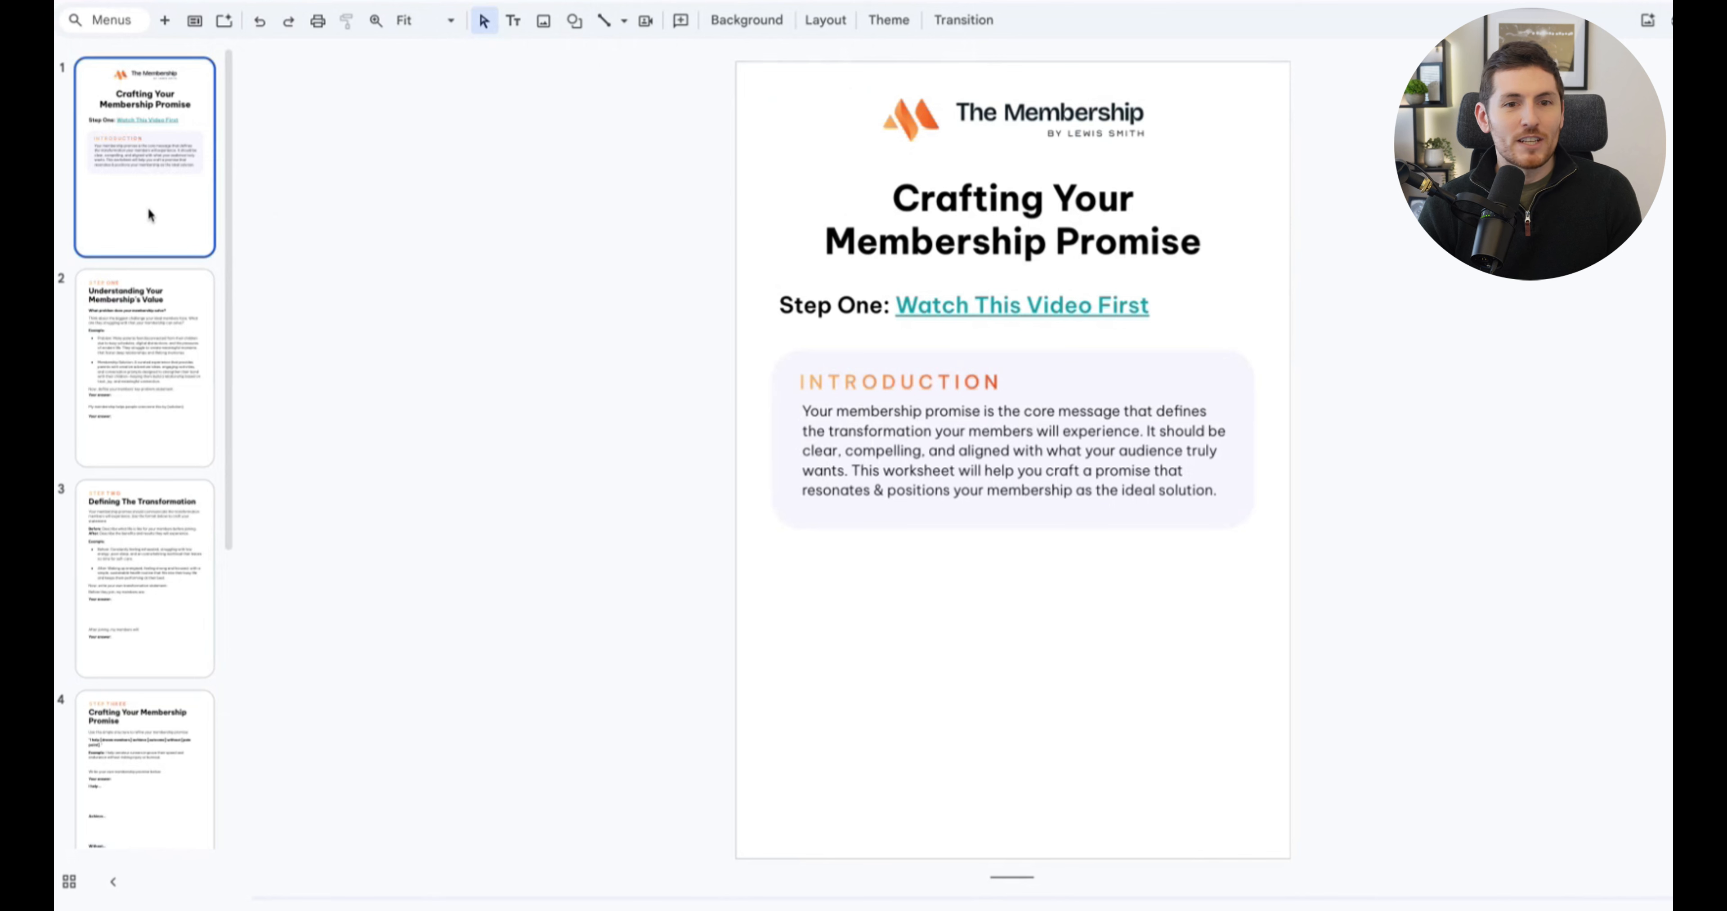
scroll(147, 209, "down", 1)
scroll(111, 268, "down", 5)
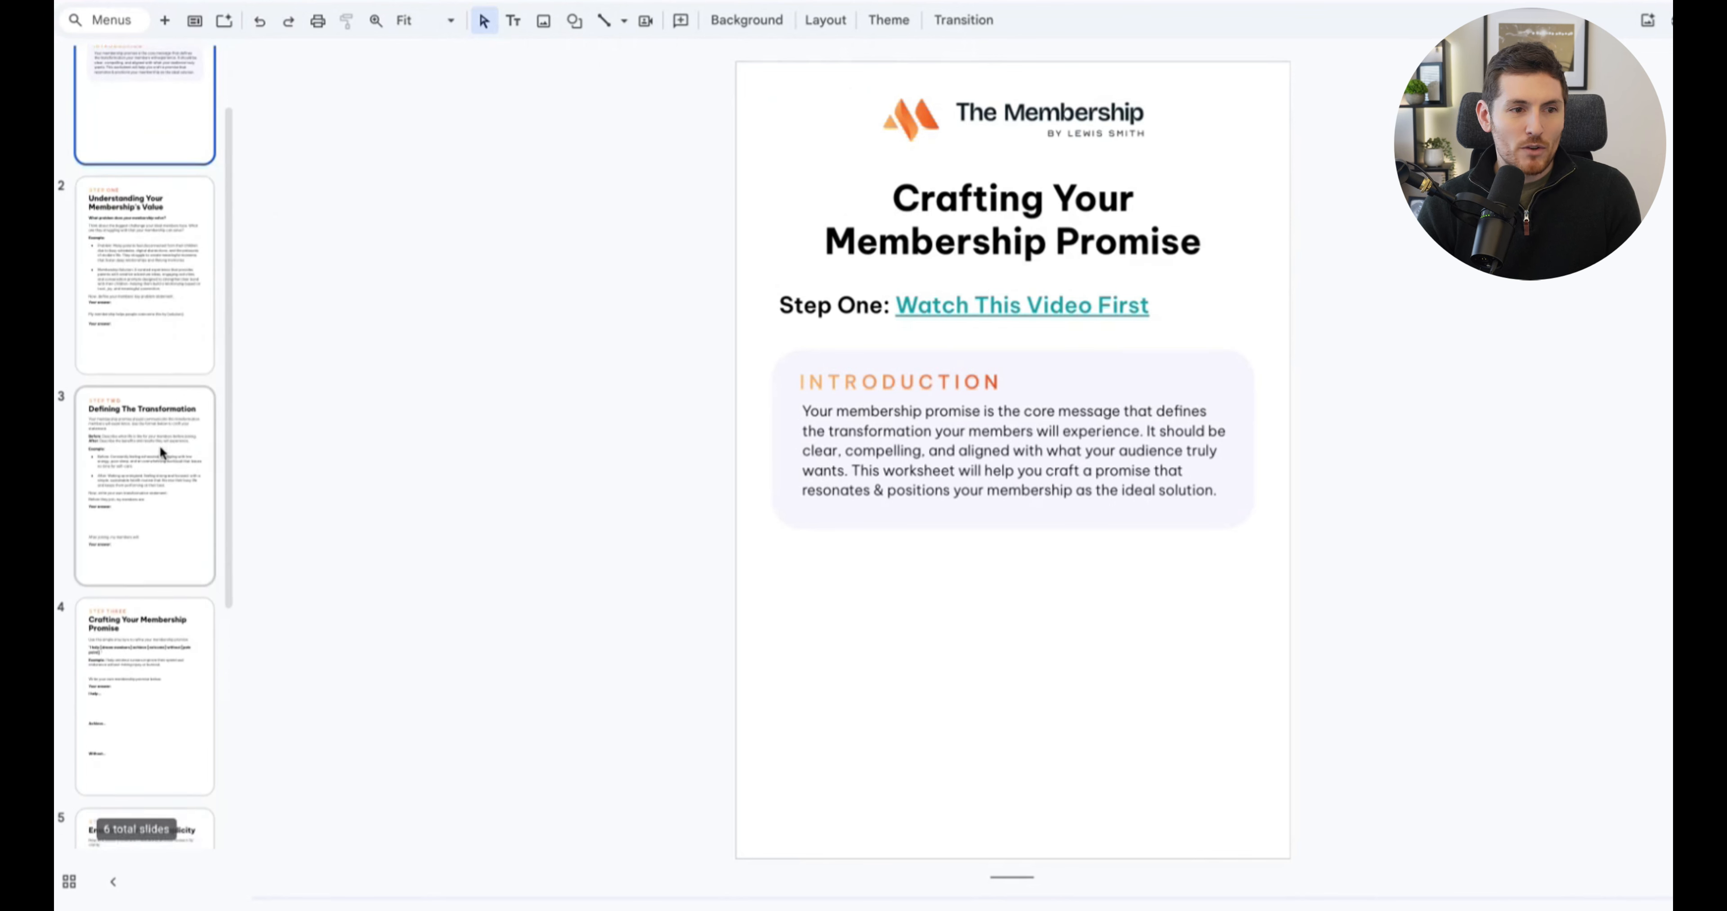
left_click(143, 373)
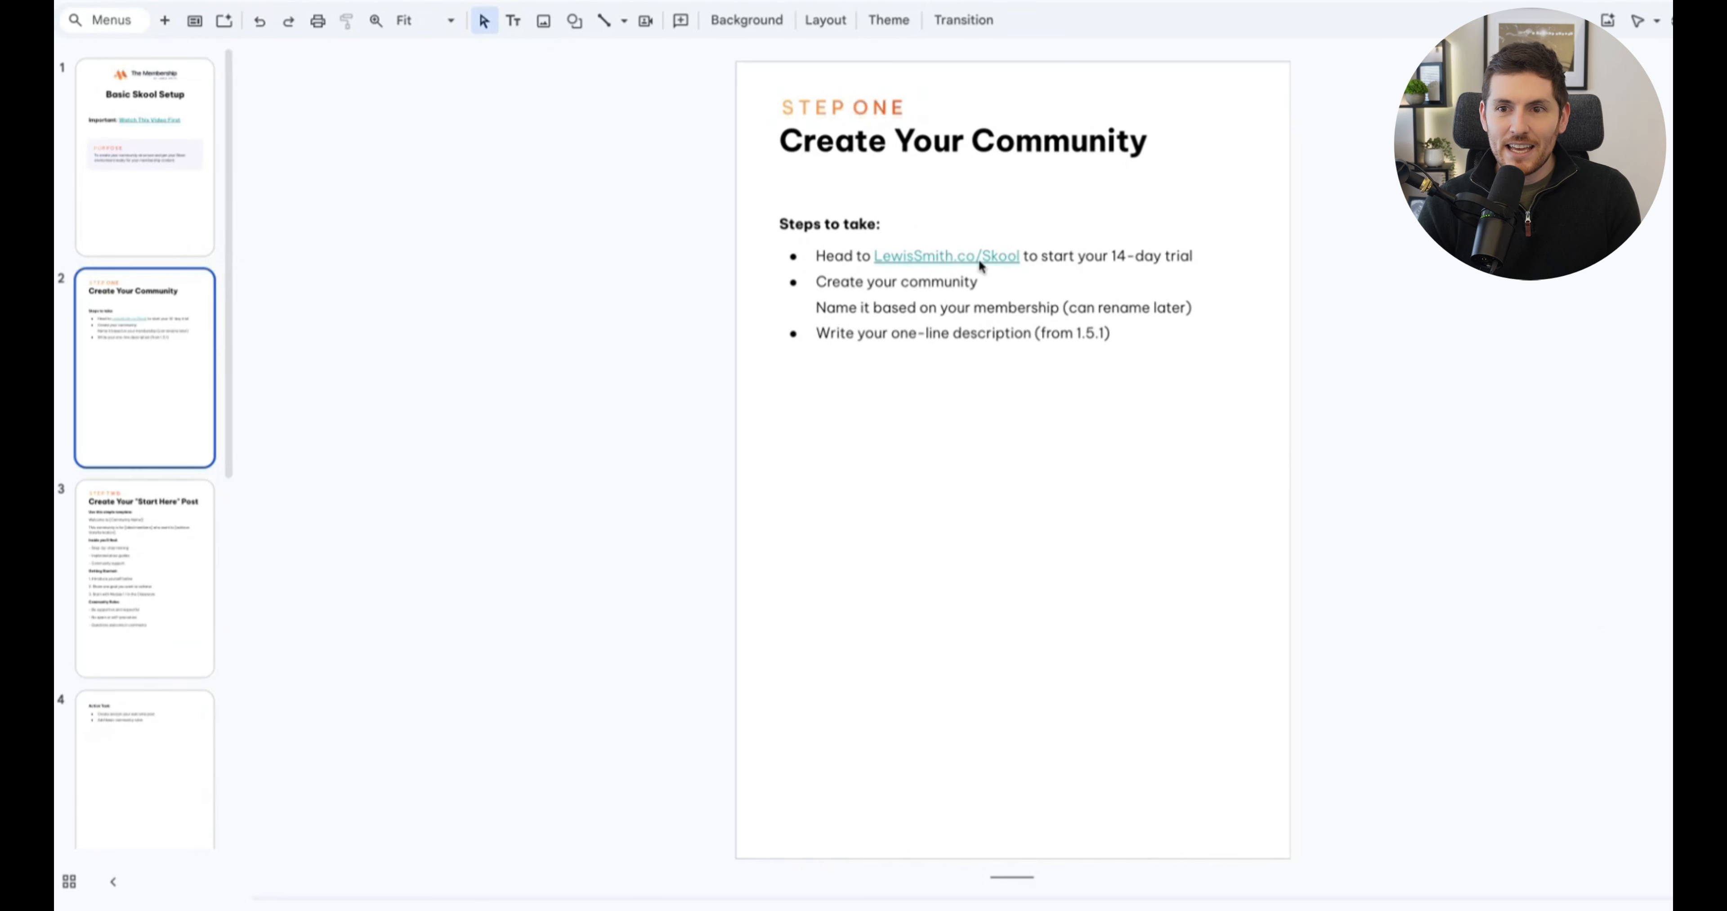
key("ctrl+shift+f")
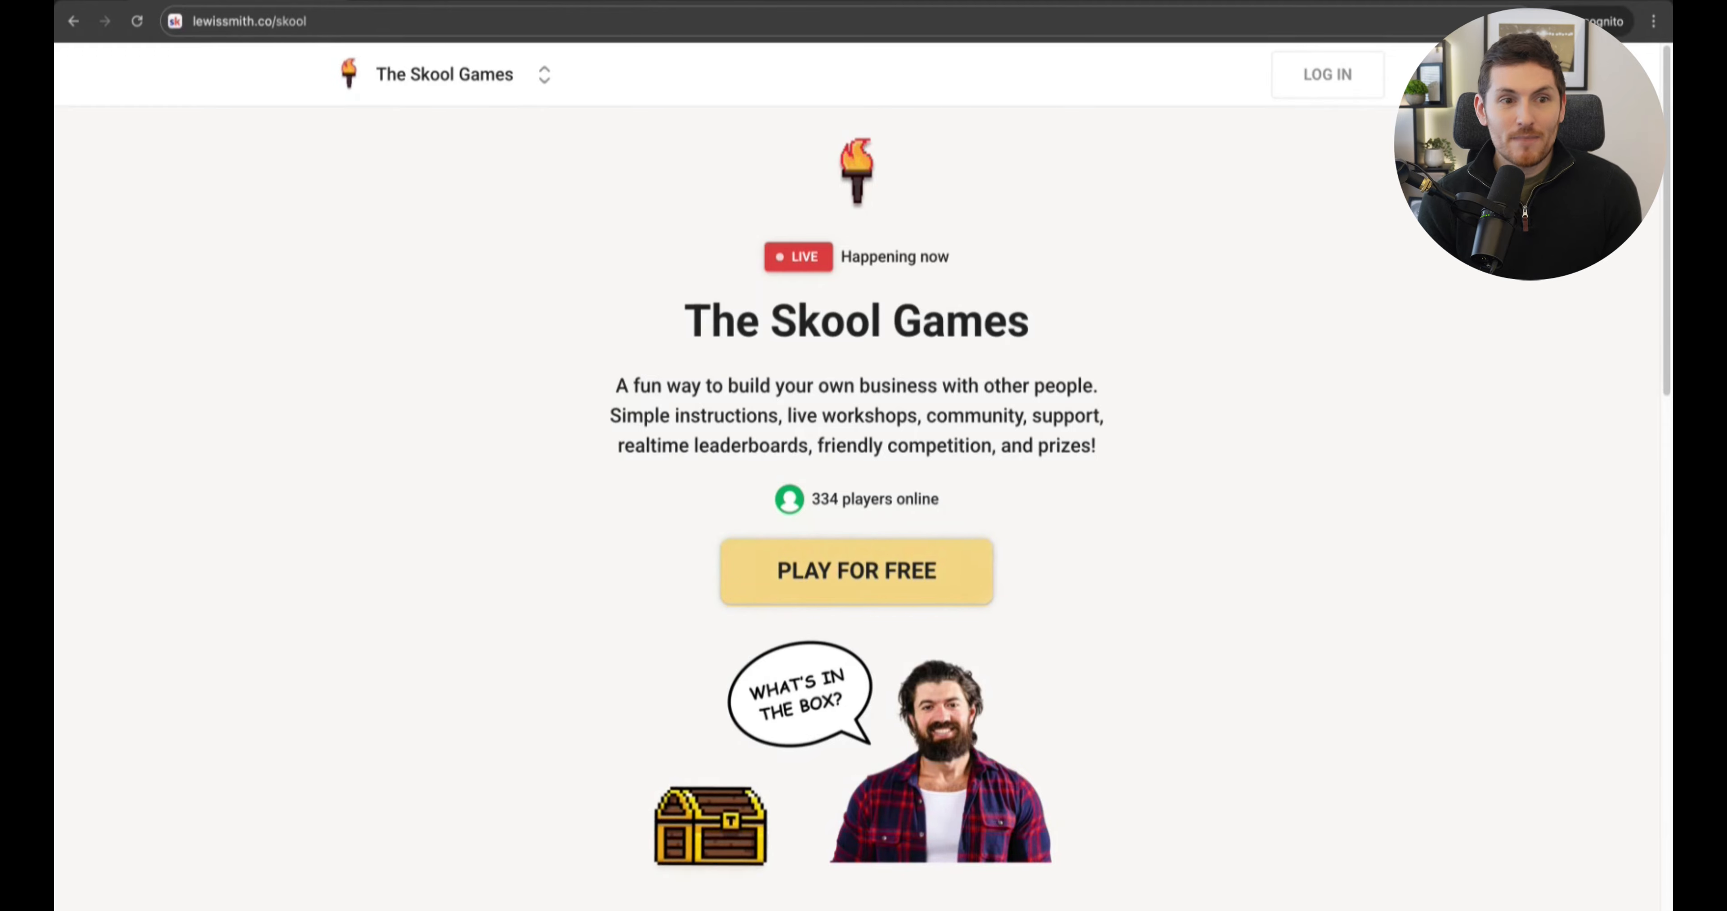
Step: Review The Skool Games landing page and open its account sign-up form to check the referral line
scroll(1344, 513, "down", 18)
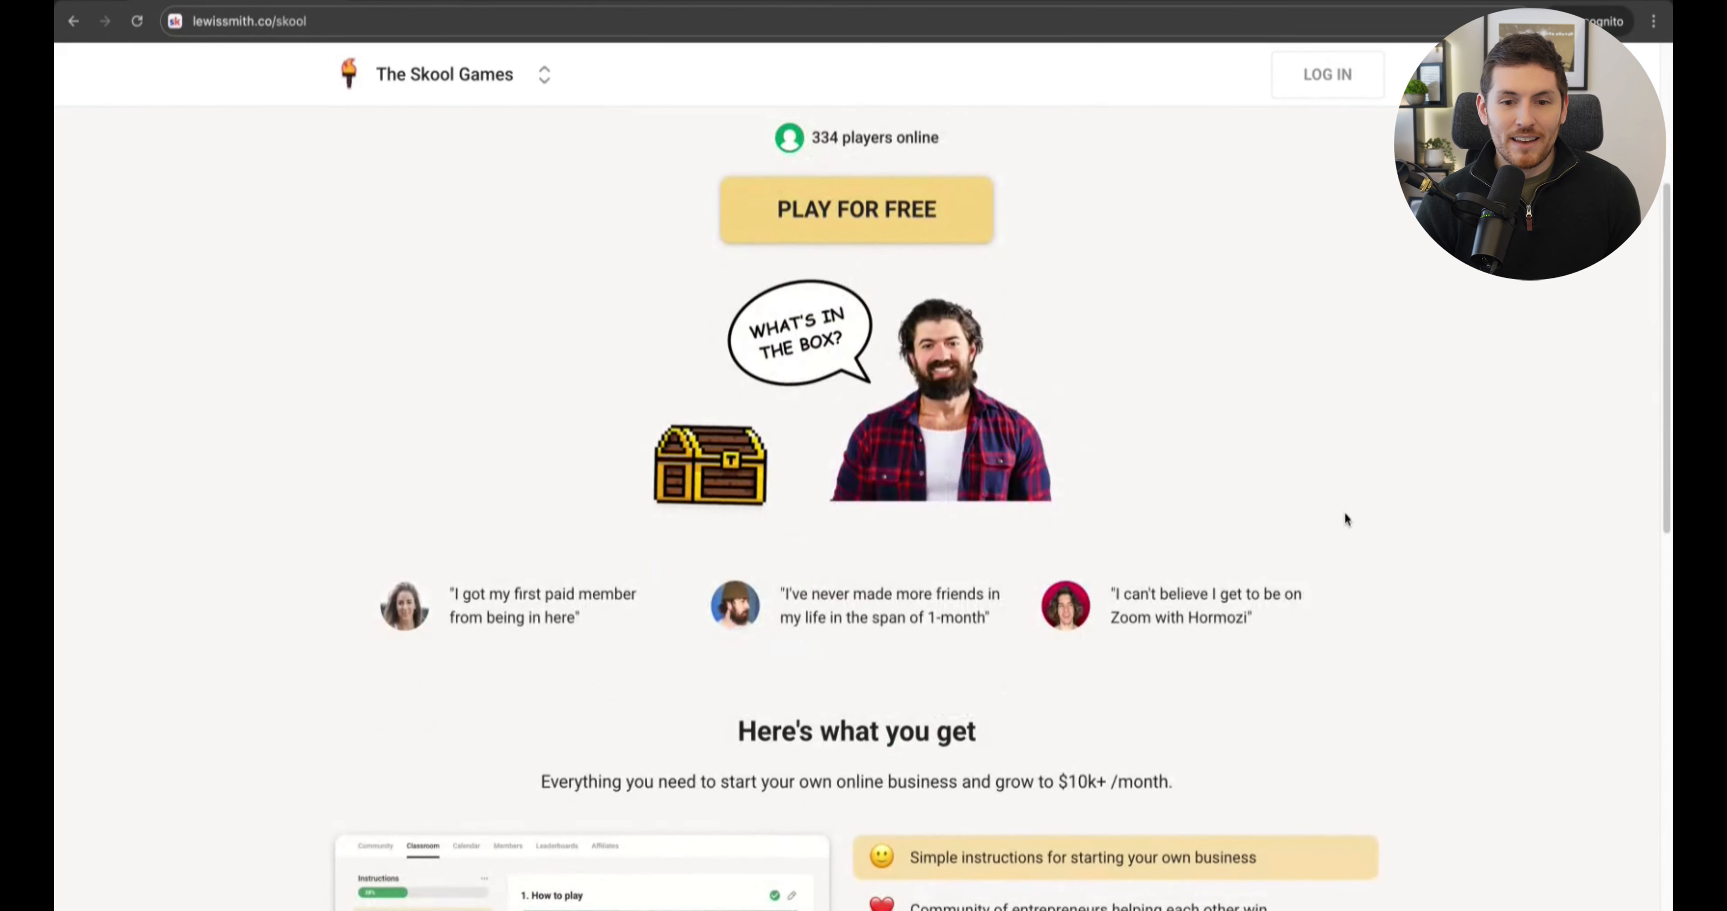
scroll(1407, 550, "up", 18)
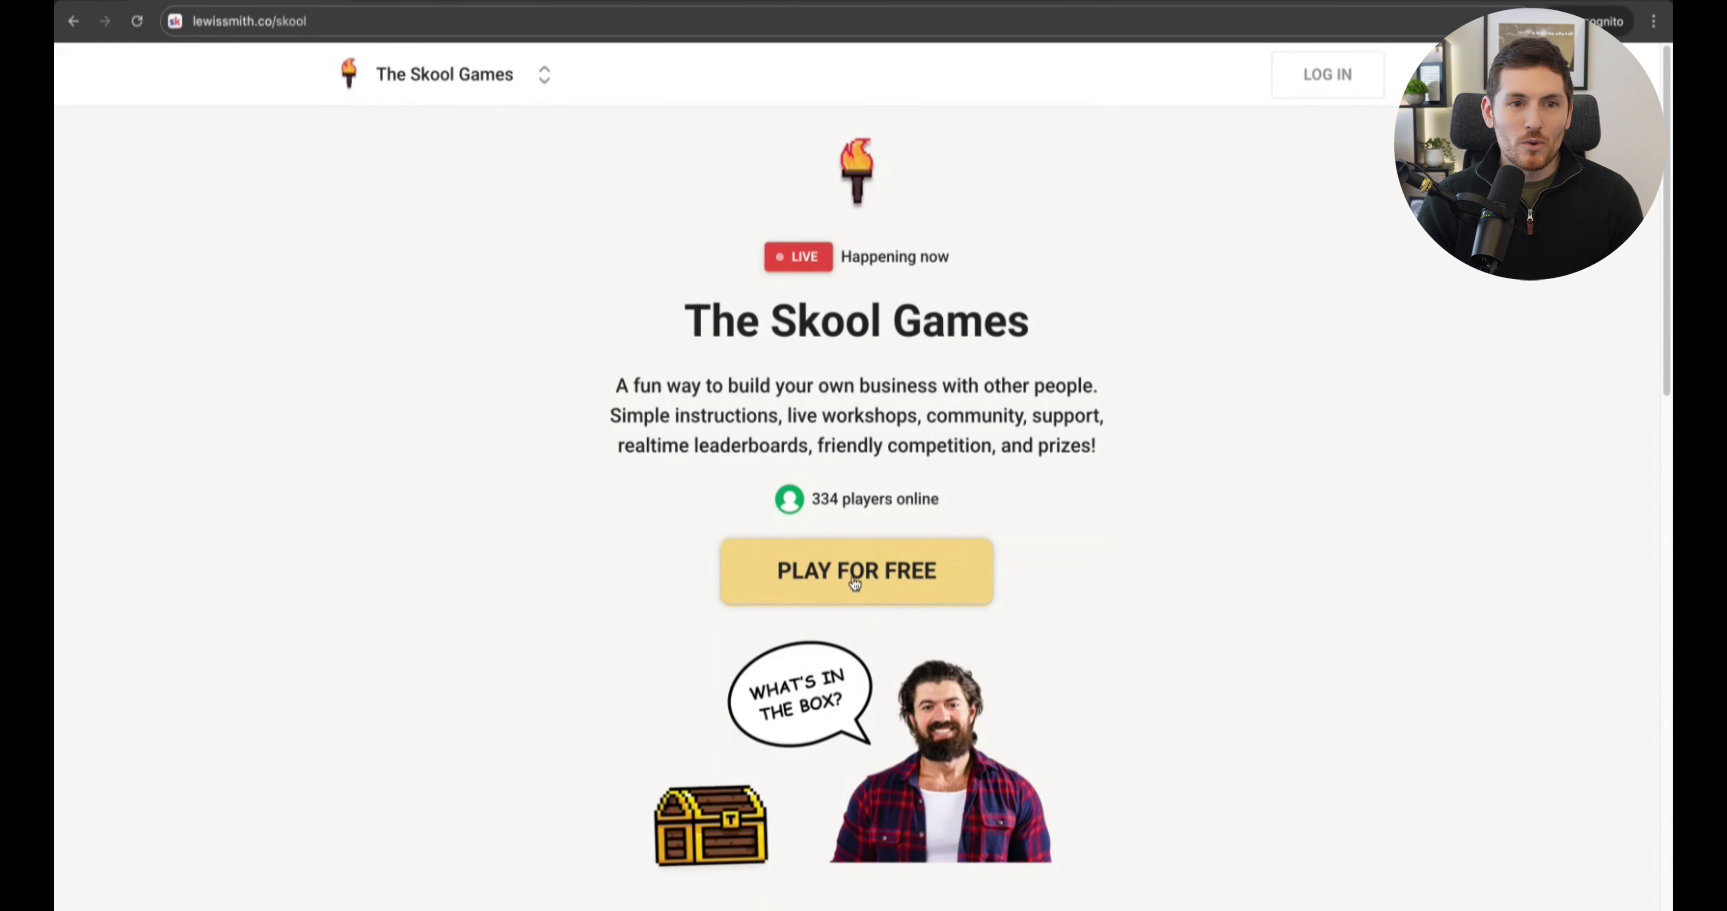
left_click(819, 585)
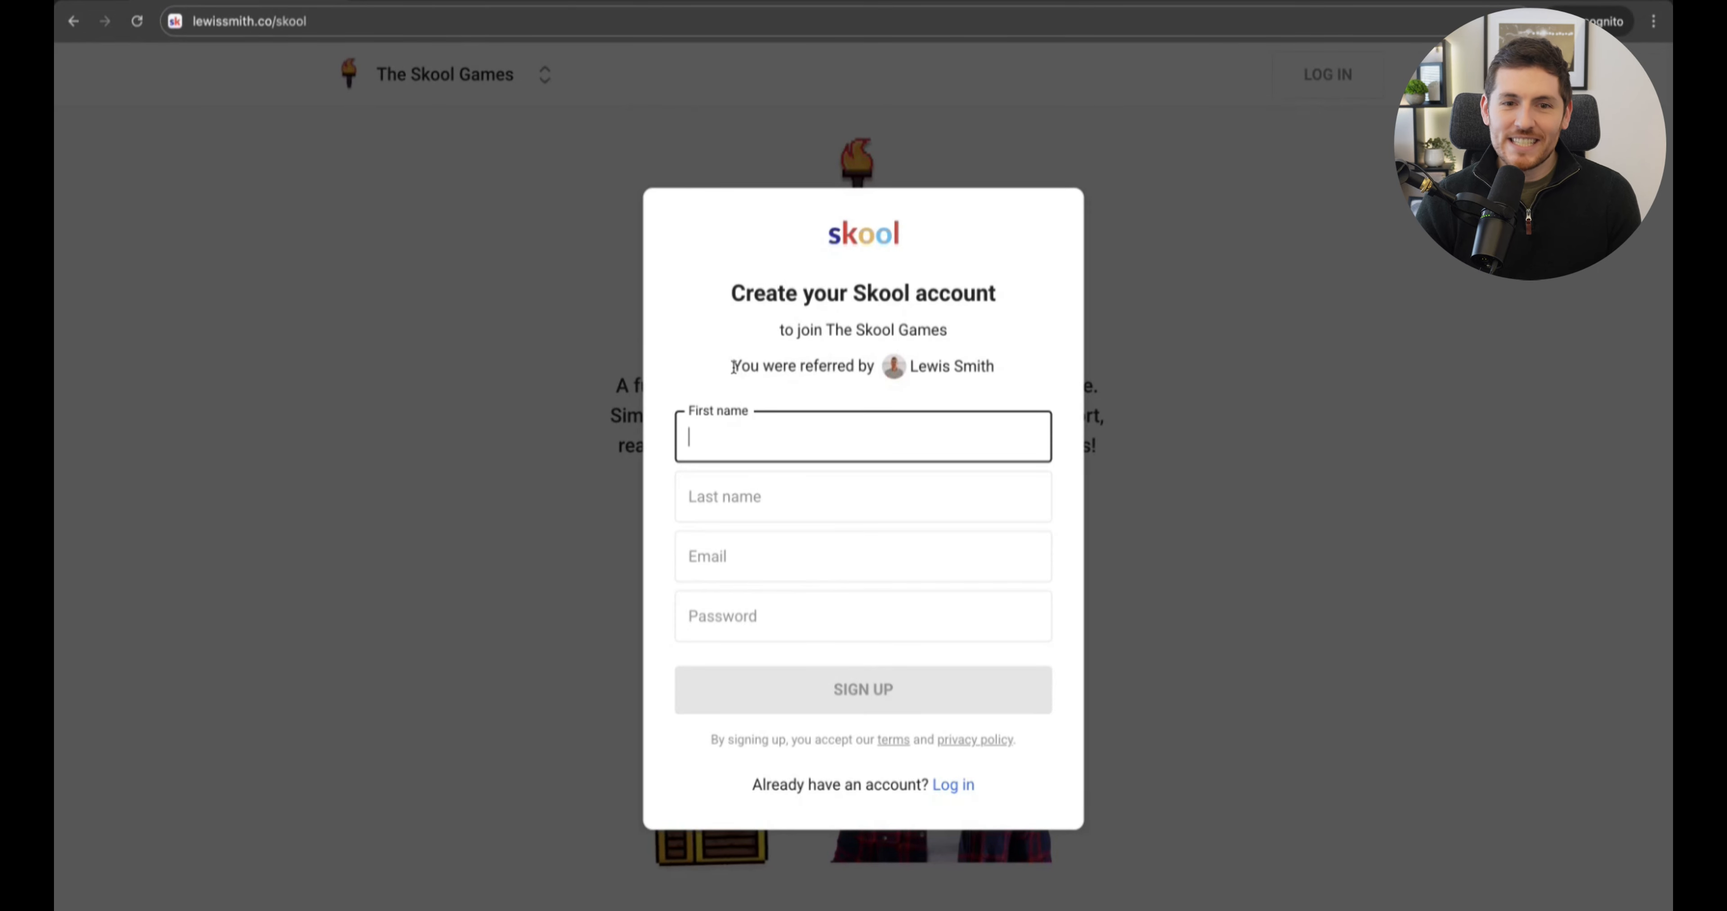
left_click_drag(731, 367, 1022, 382)
left_click(771, 365)
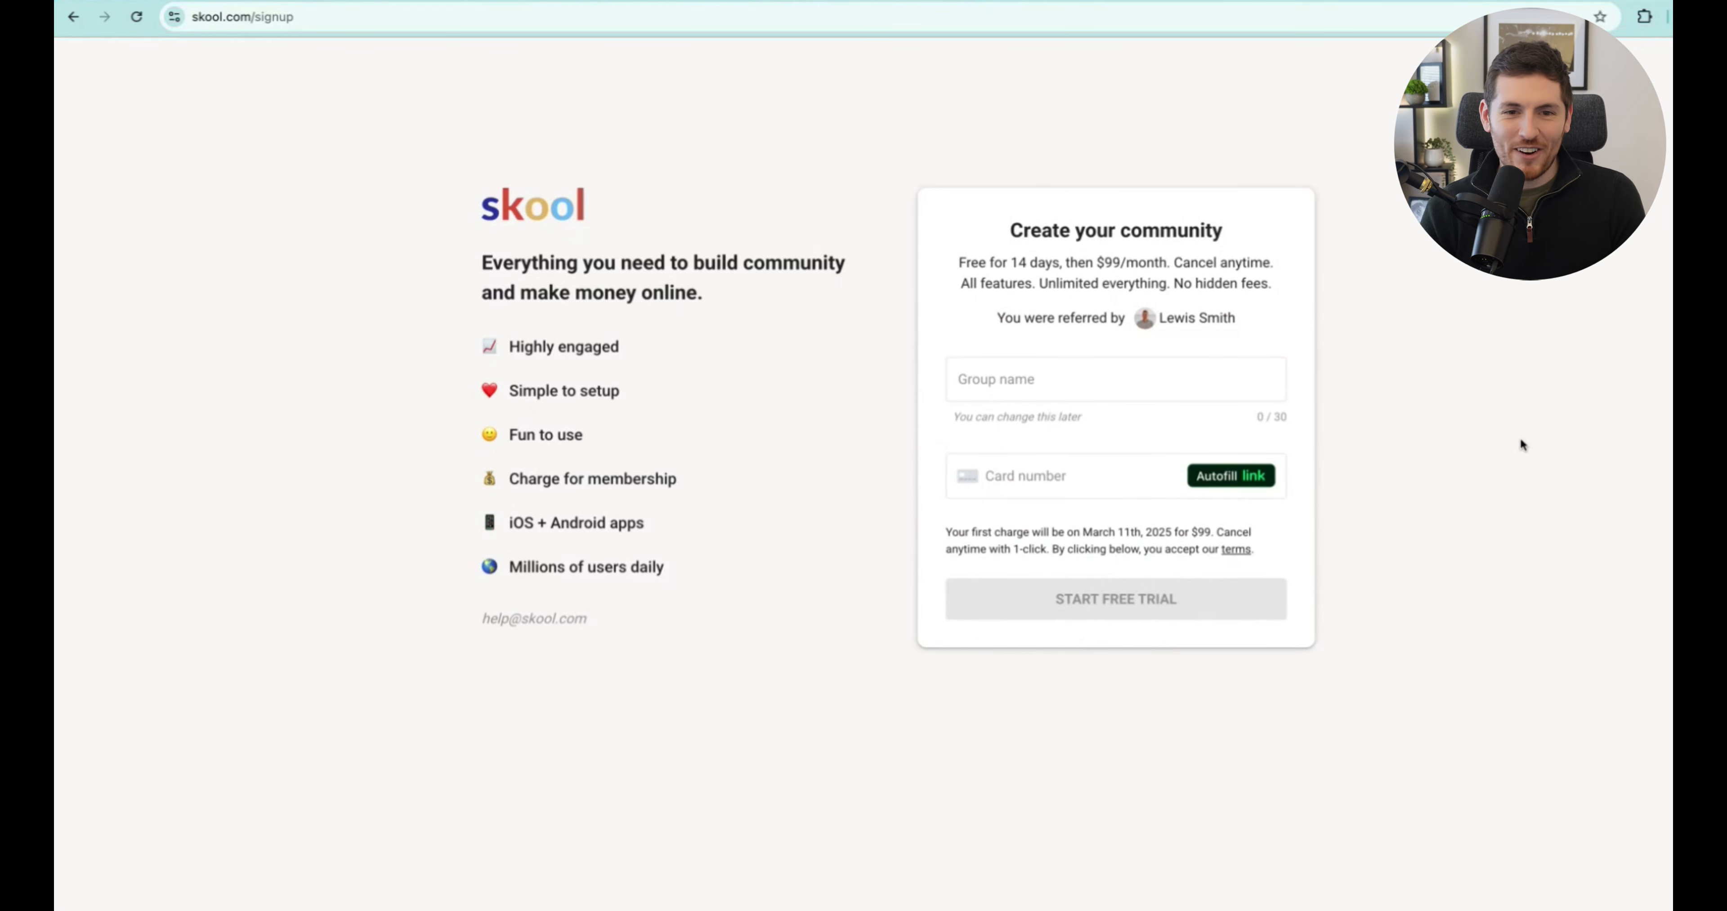
Step: Create a community with the group name The Membership, fill in the payment card details and start the free trial
left_click(1047, 379)
type("The ")
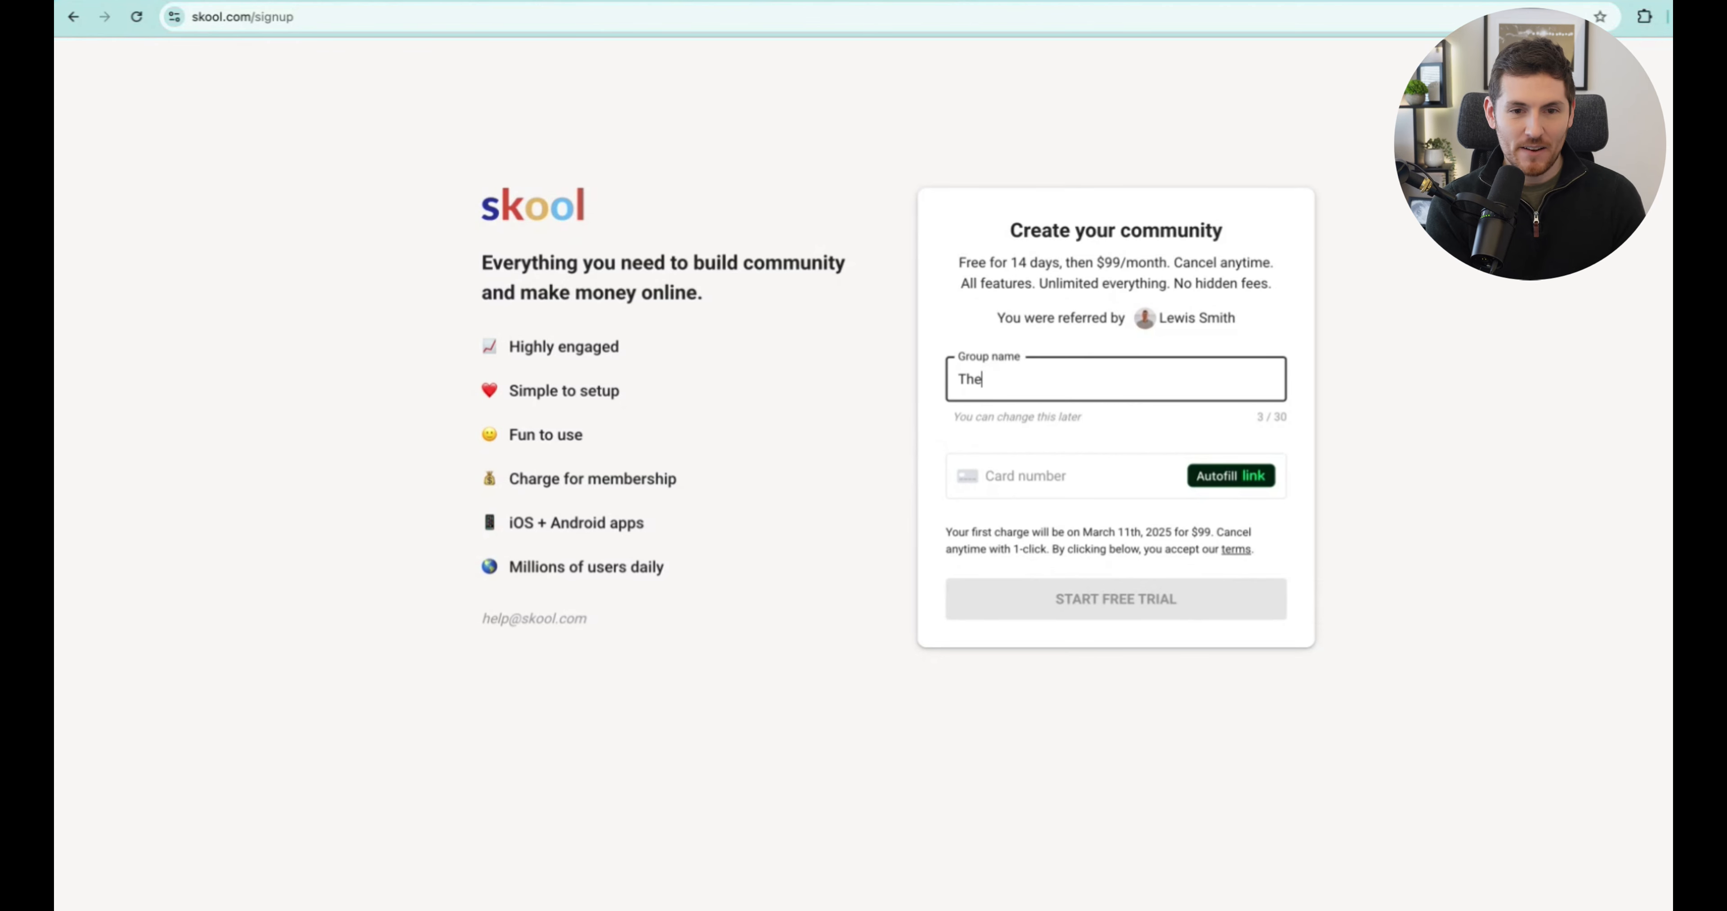
type("Membership")
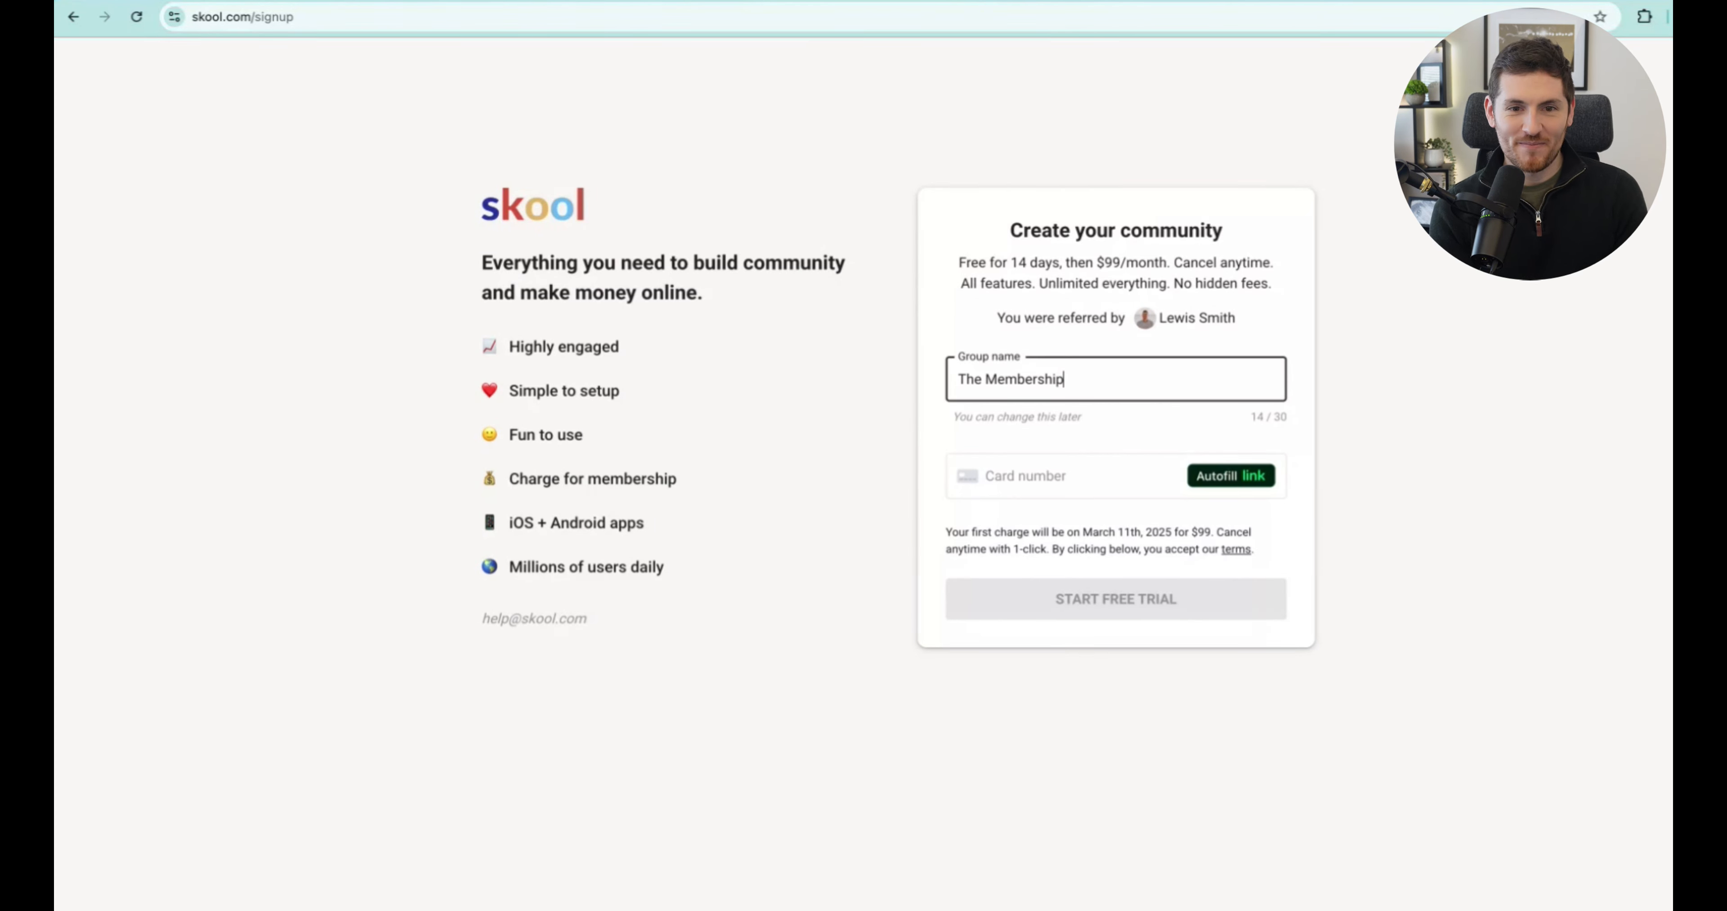
left_click(999, 473)
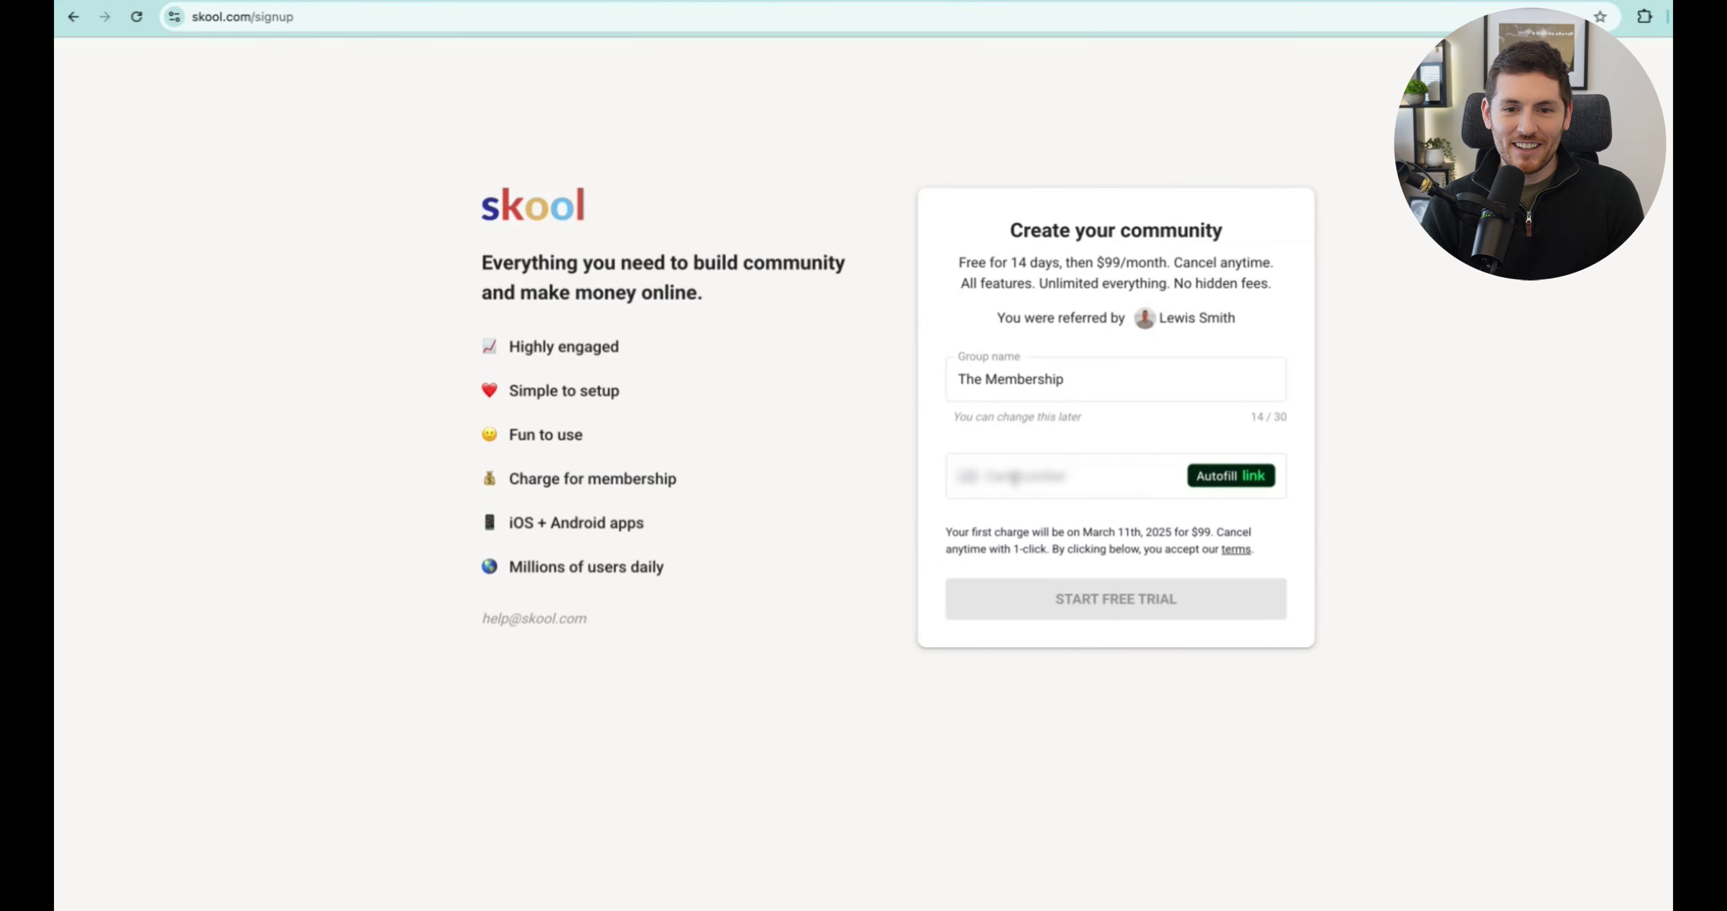
left_click(1059, 508)
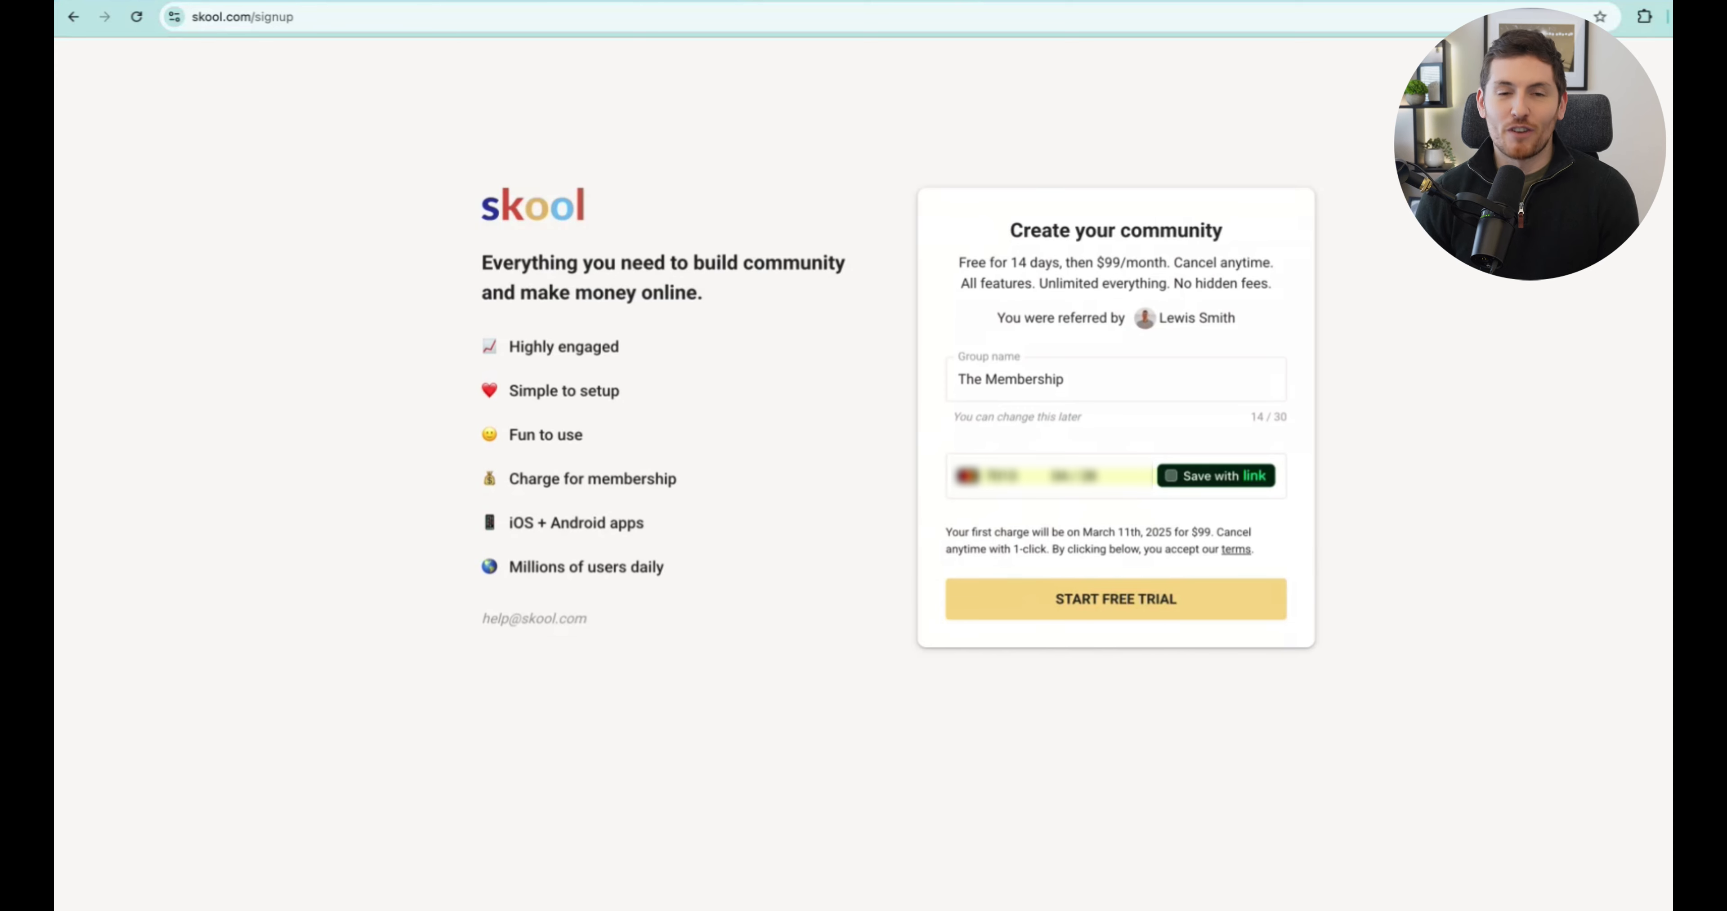
left_click(1180, 607)
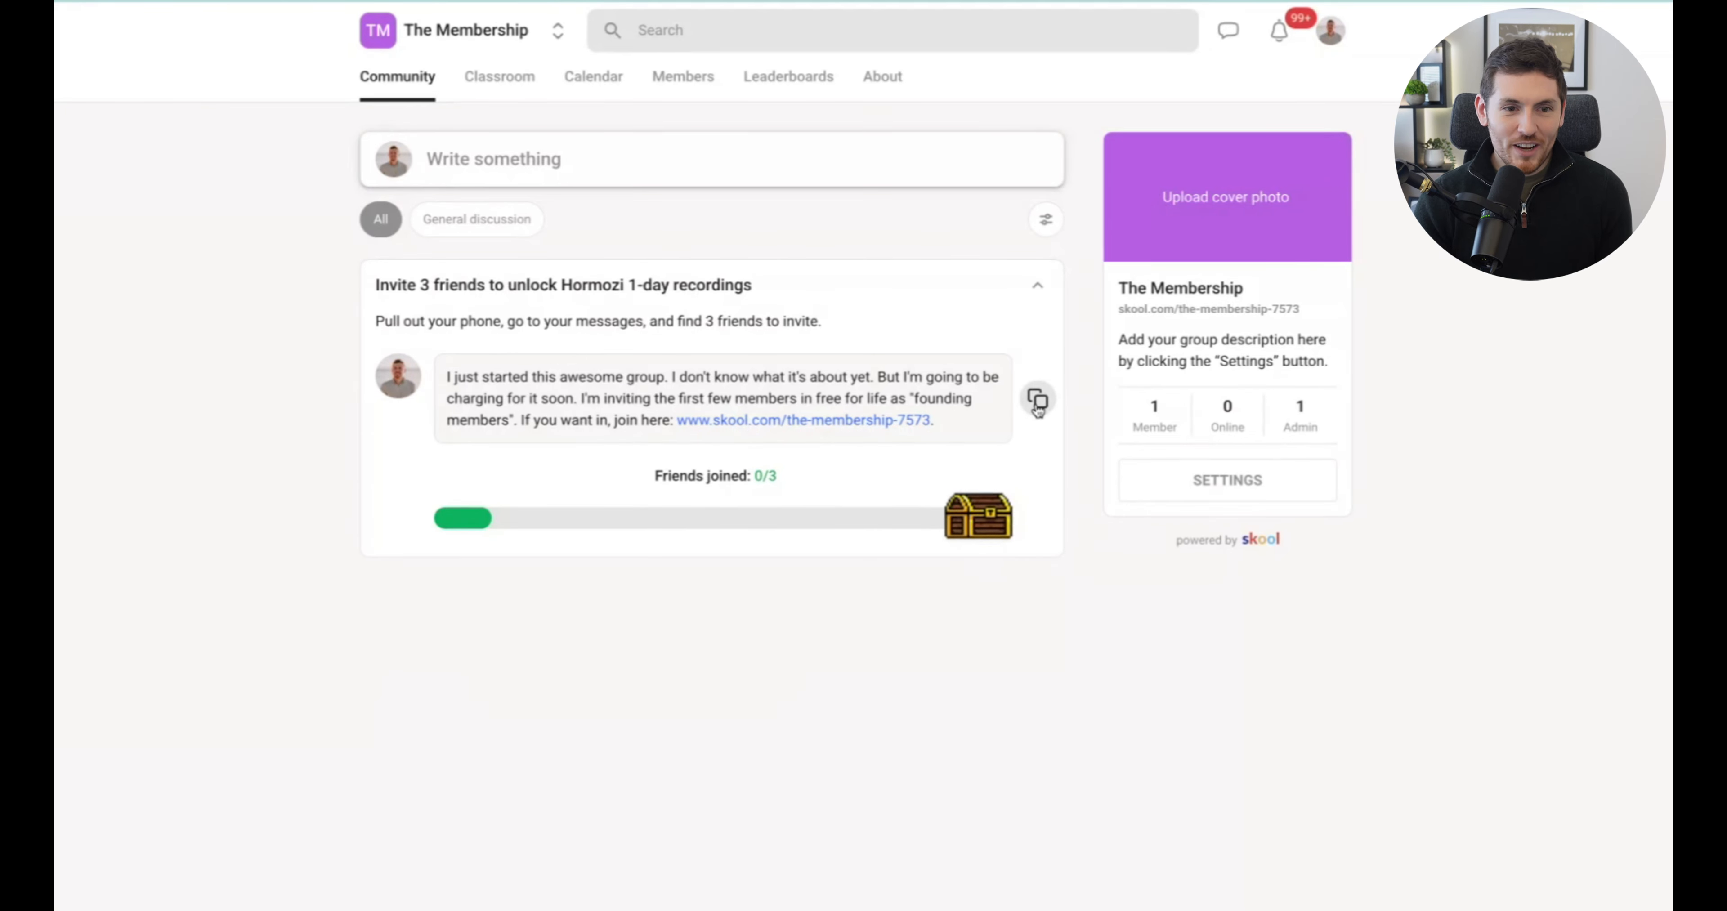
Step: Copy the ready-made message for inviting friends from the community feed
left_click_drag(971, 426, 444, 380)
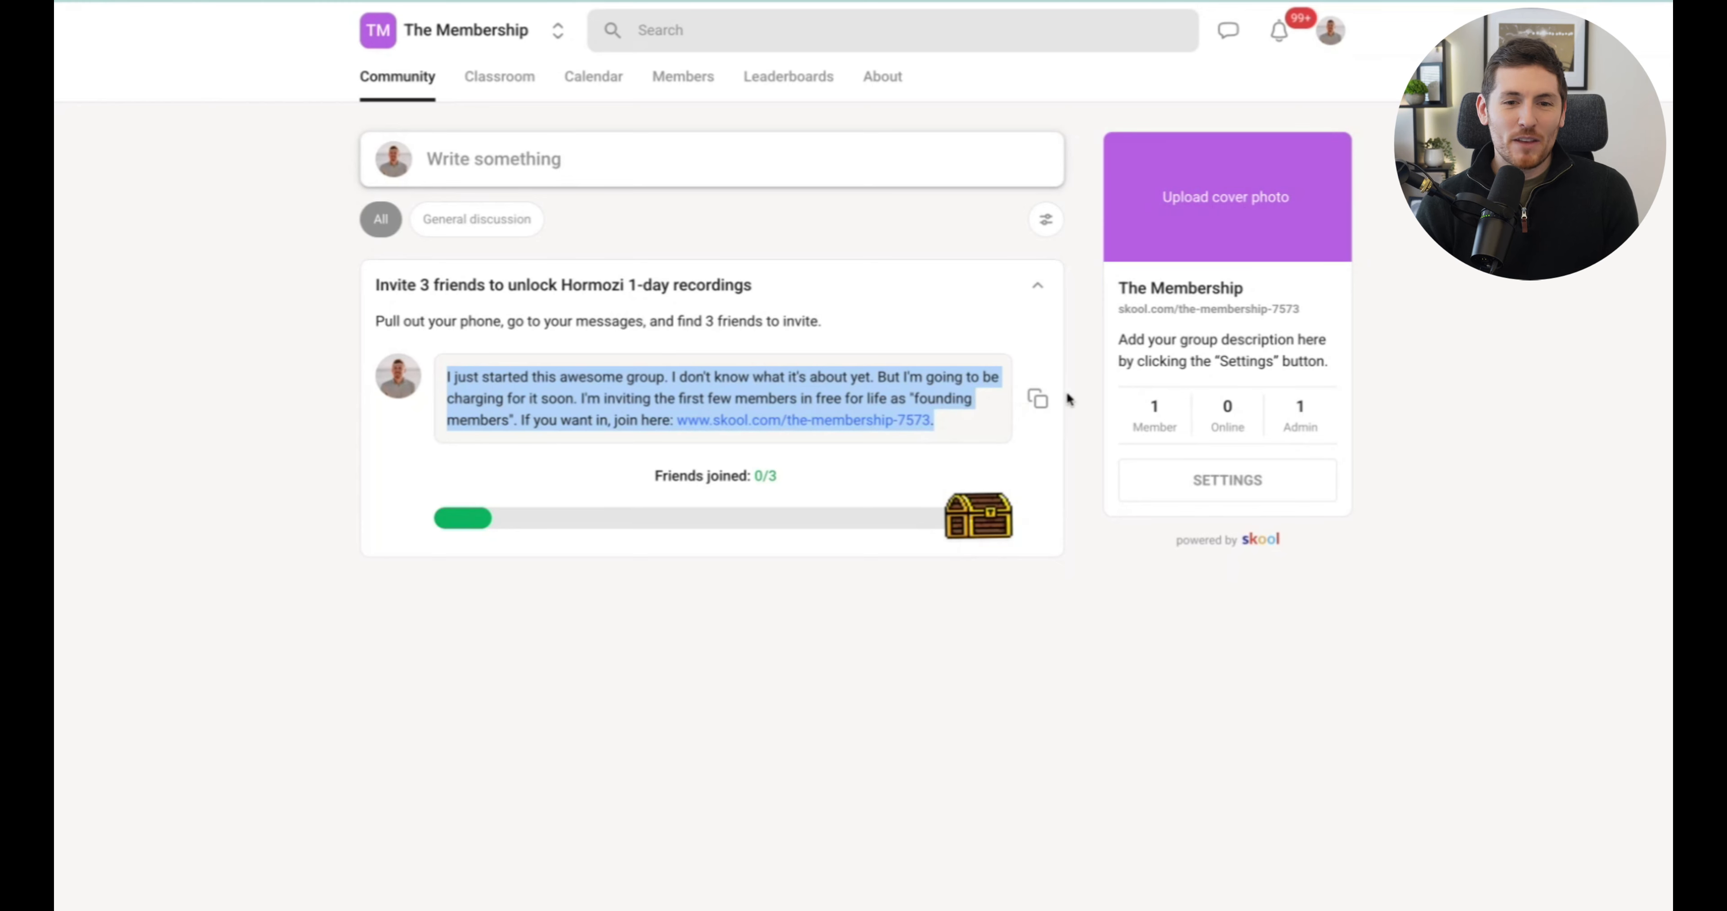
left_click(1037, 400)
left_click(971, 431)
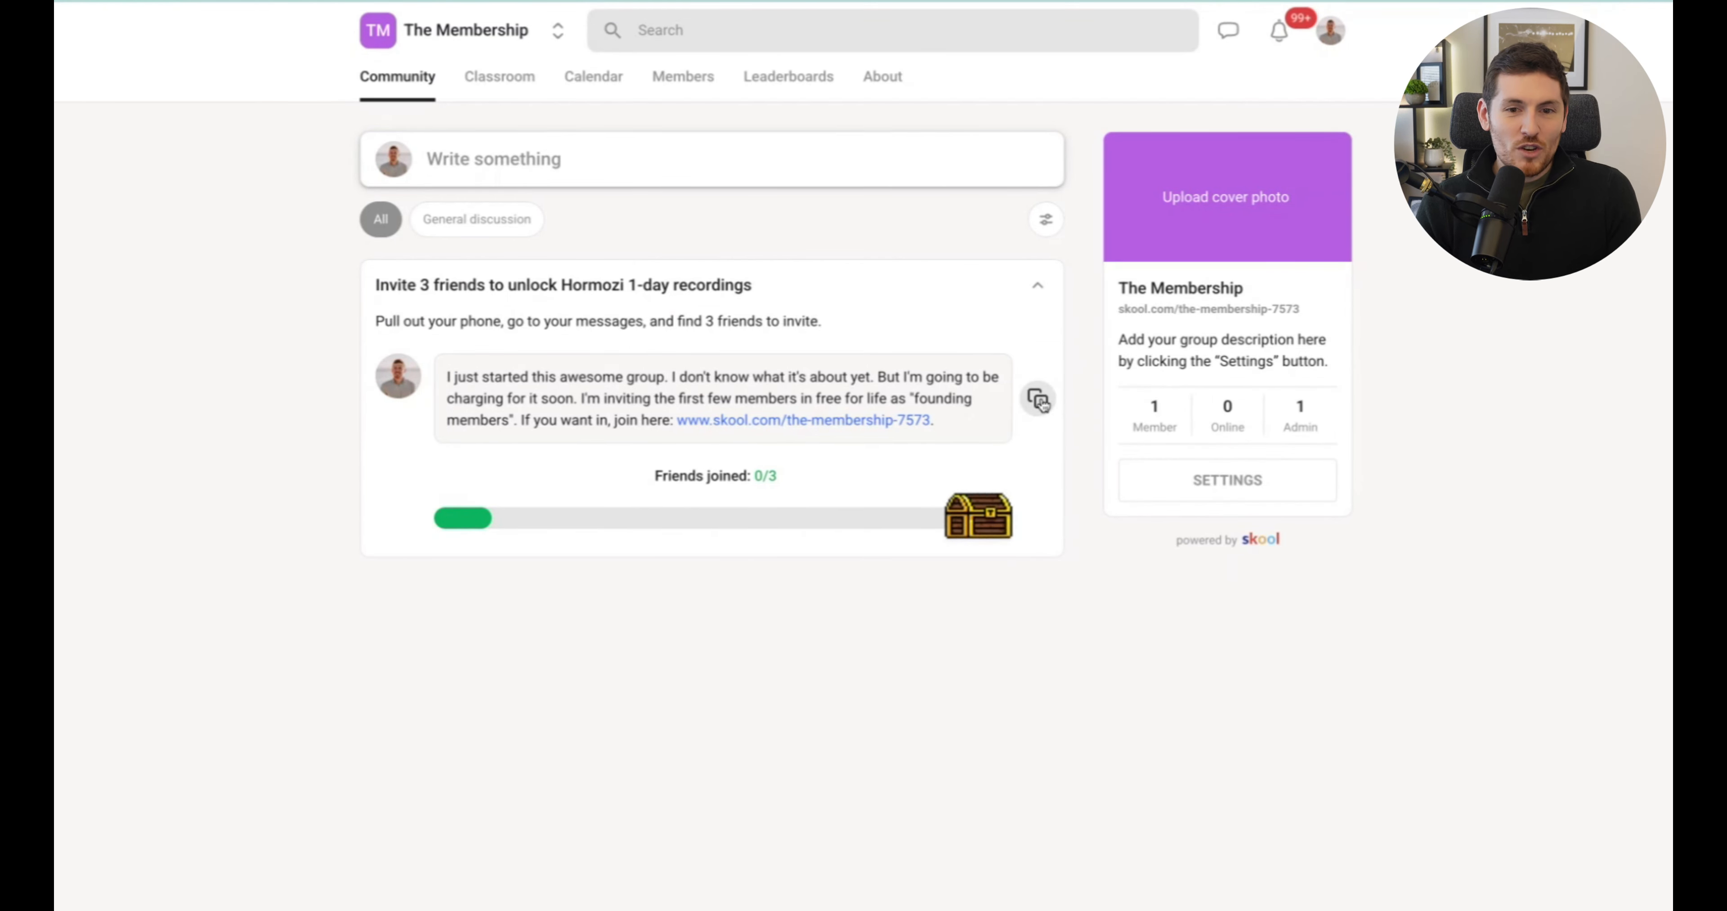
left_click(544, 1)
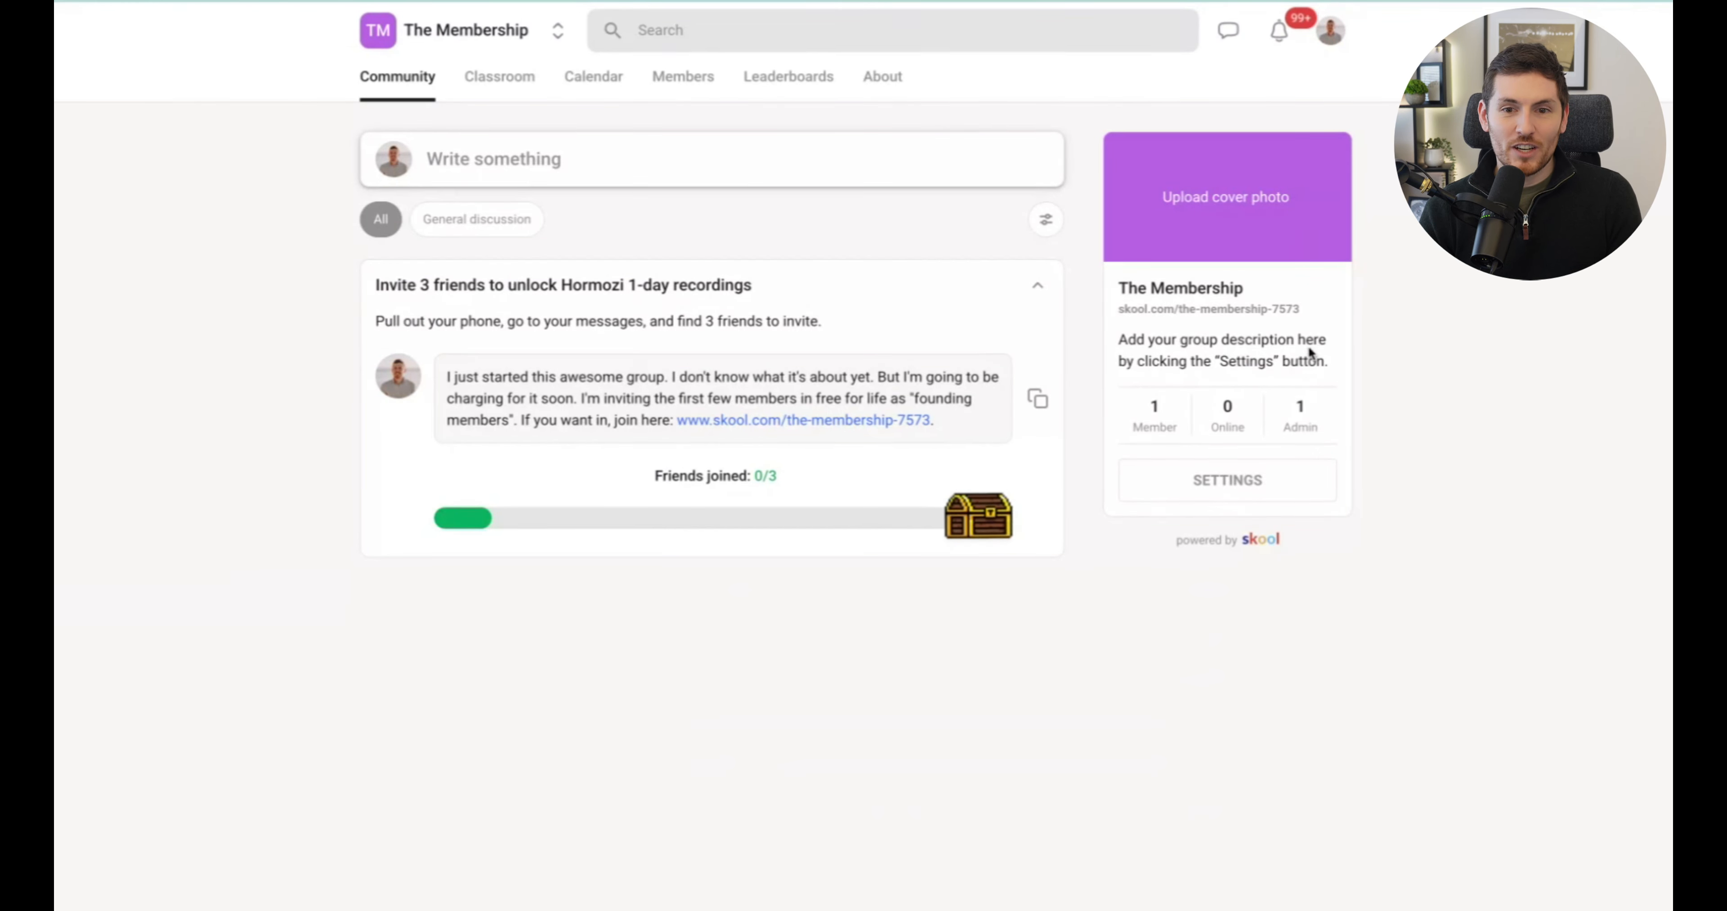
Step: In the group's general settings, enter skool.com/membership as the custom URL
left_click(1212, 485)
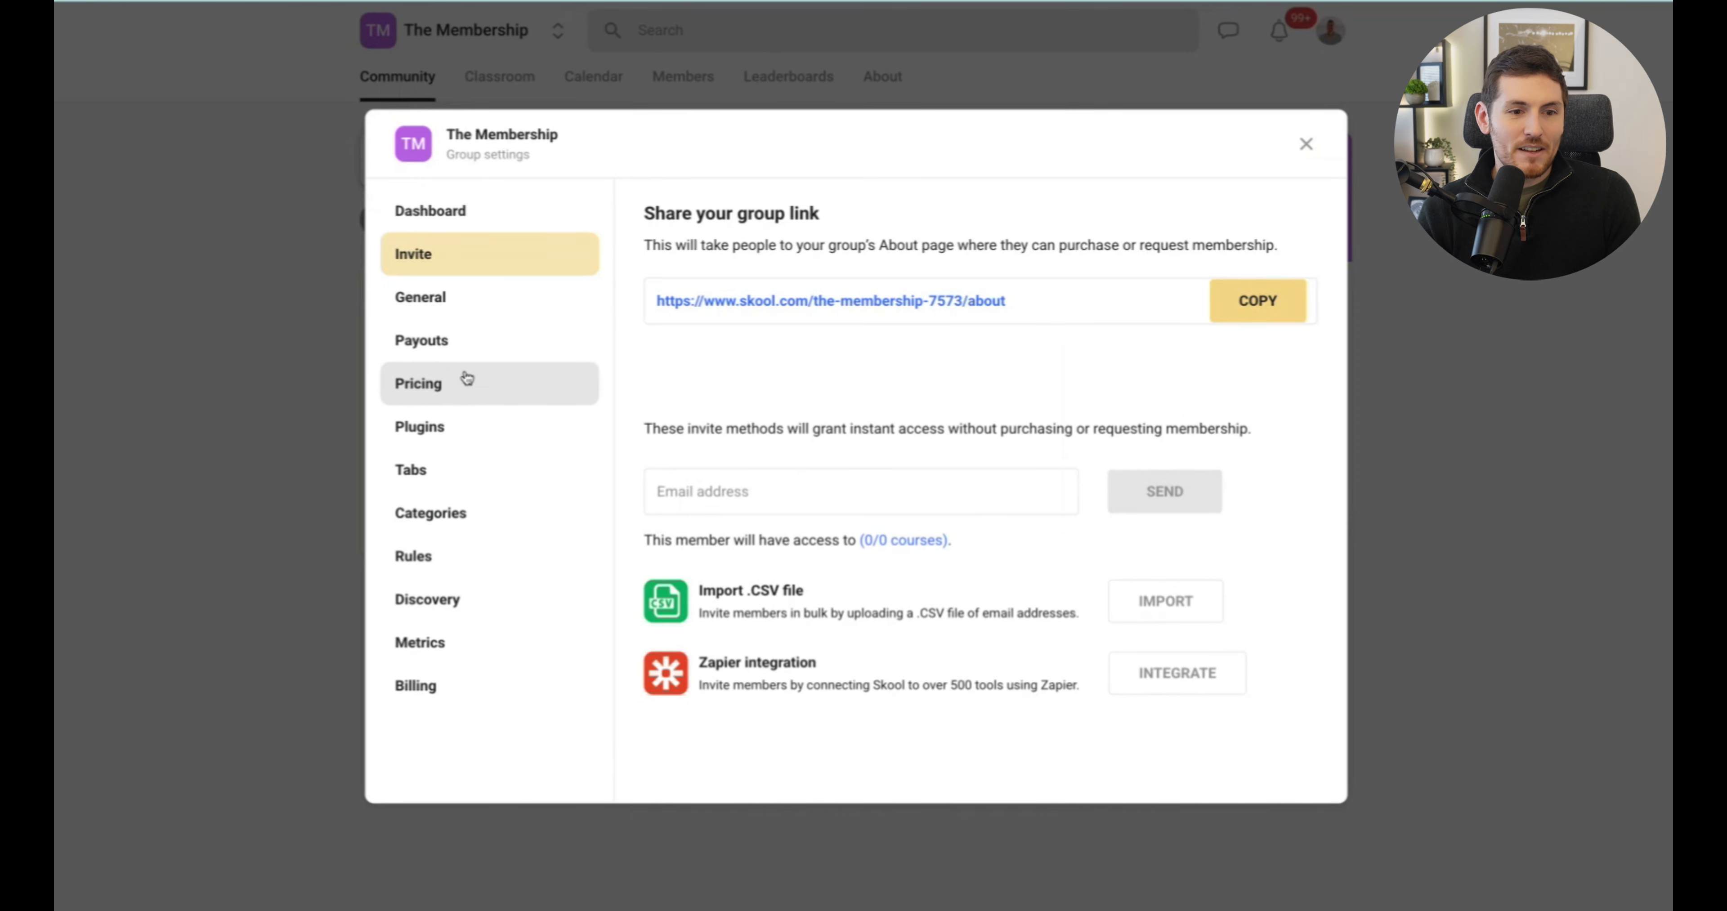
left_click(422, 298)
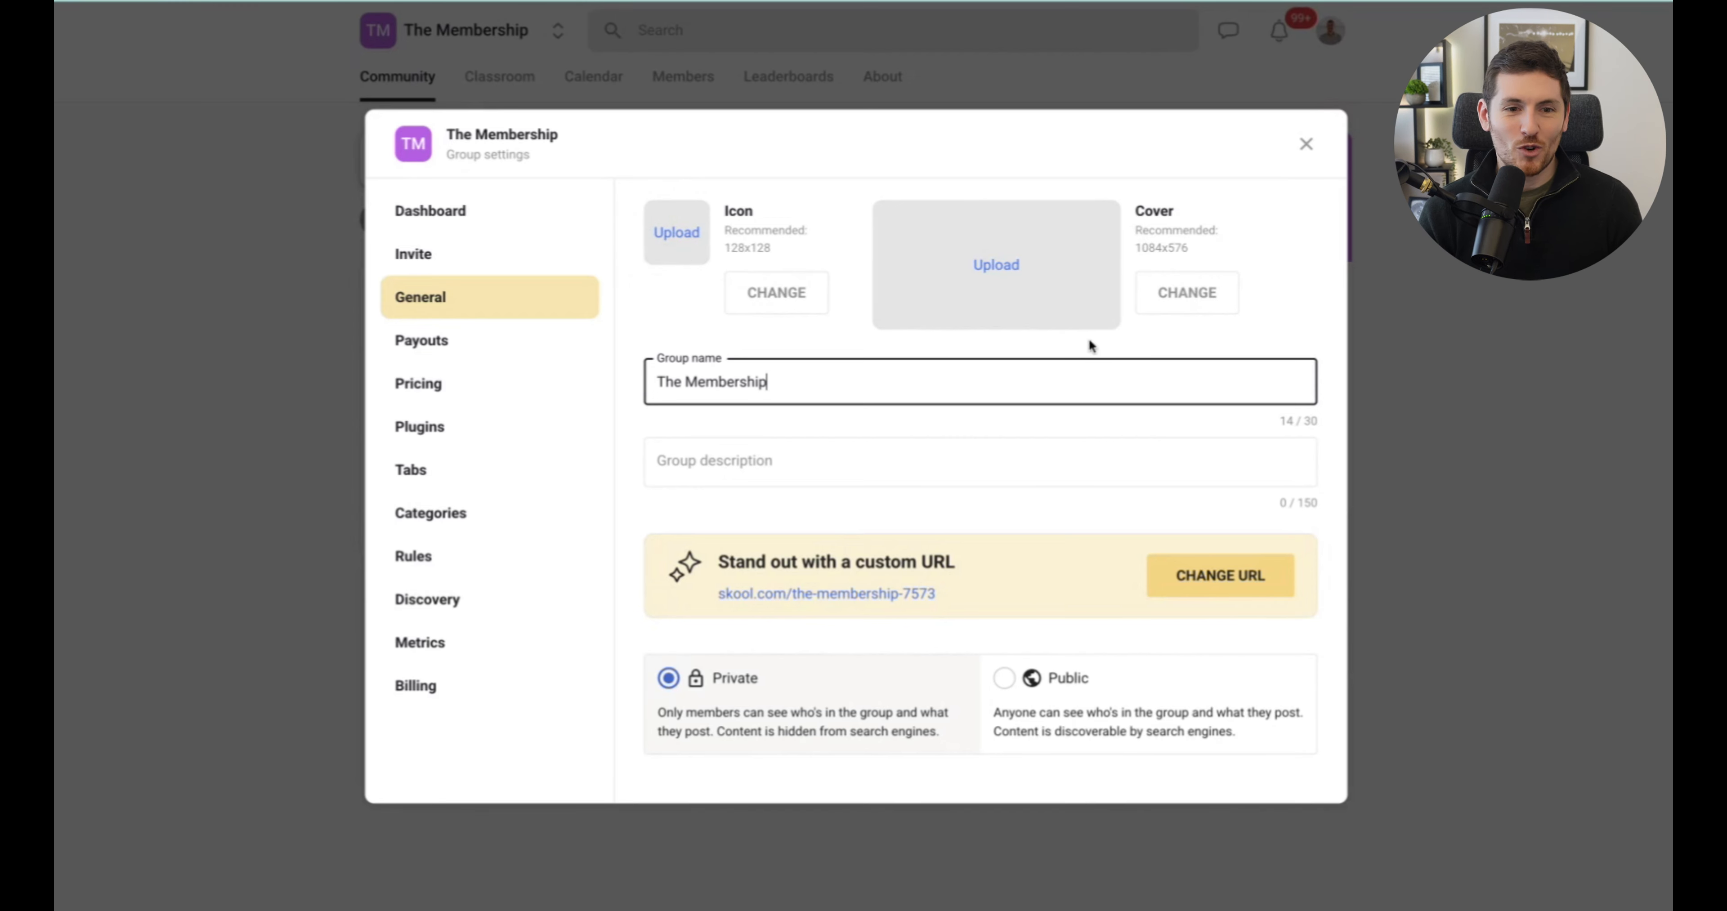
left_click(697, 469)
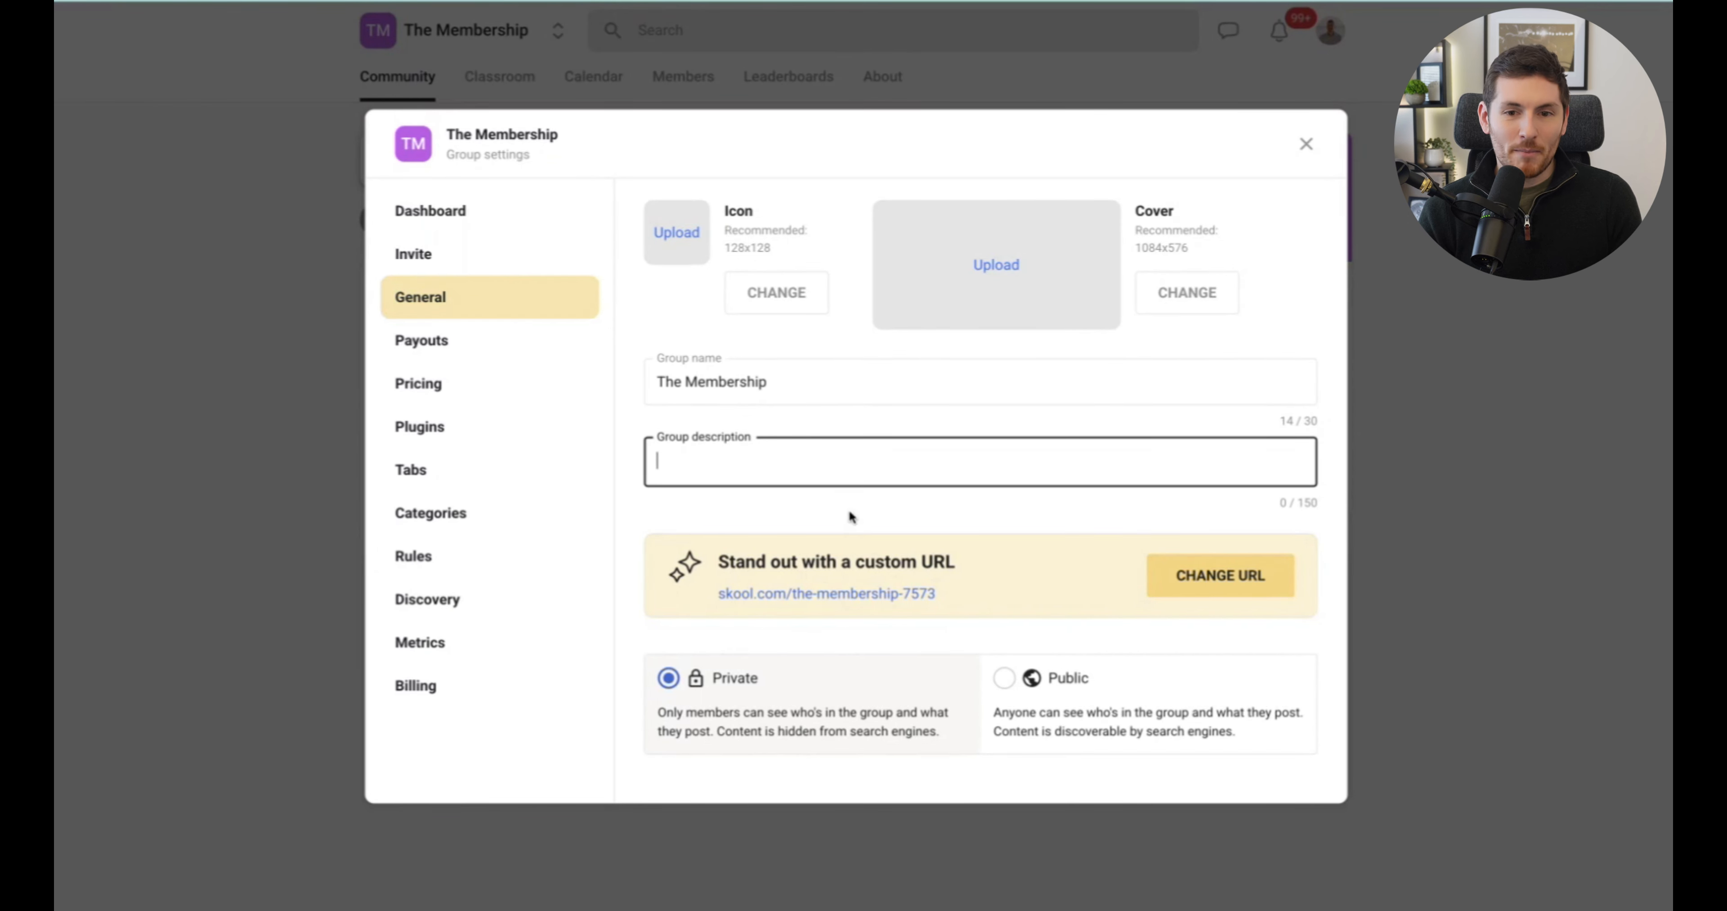
left_click(826, 525)
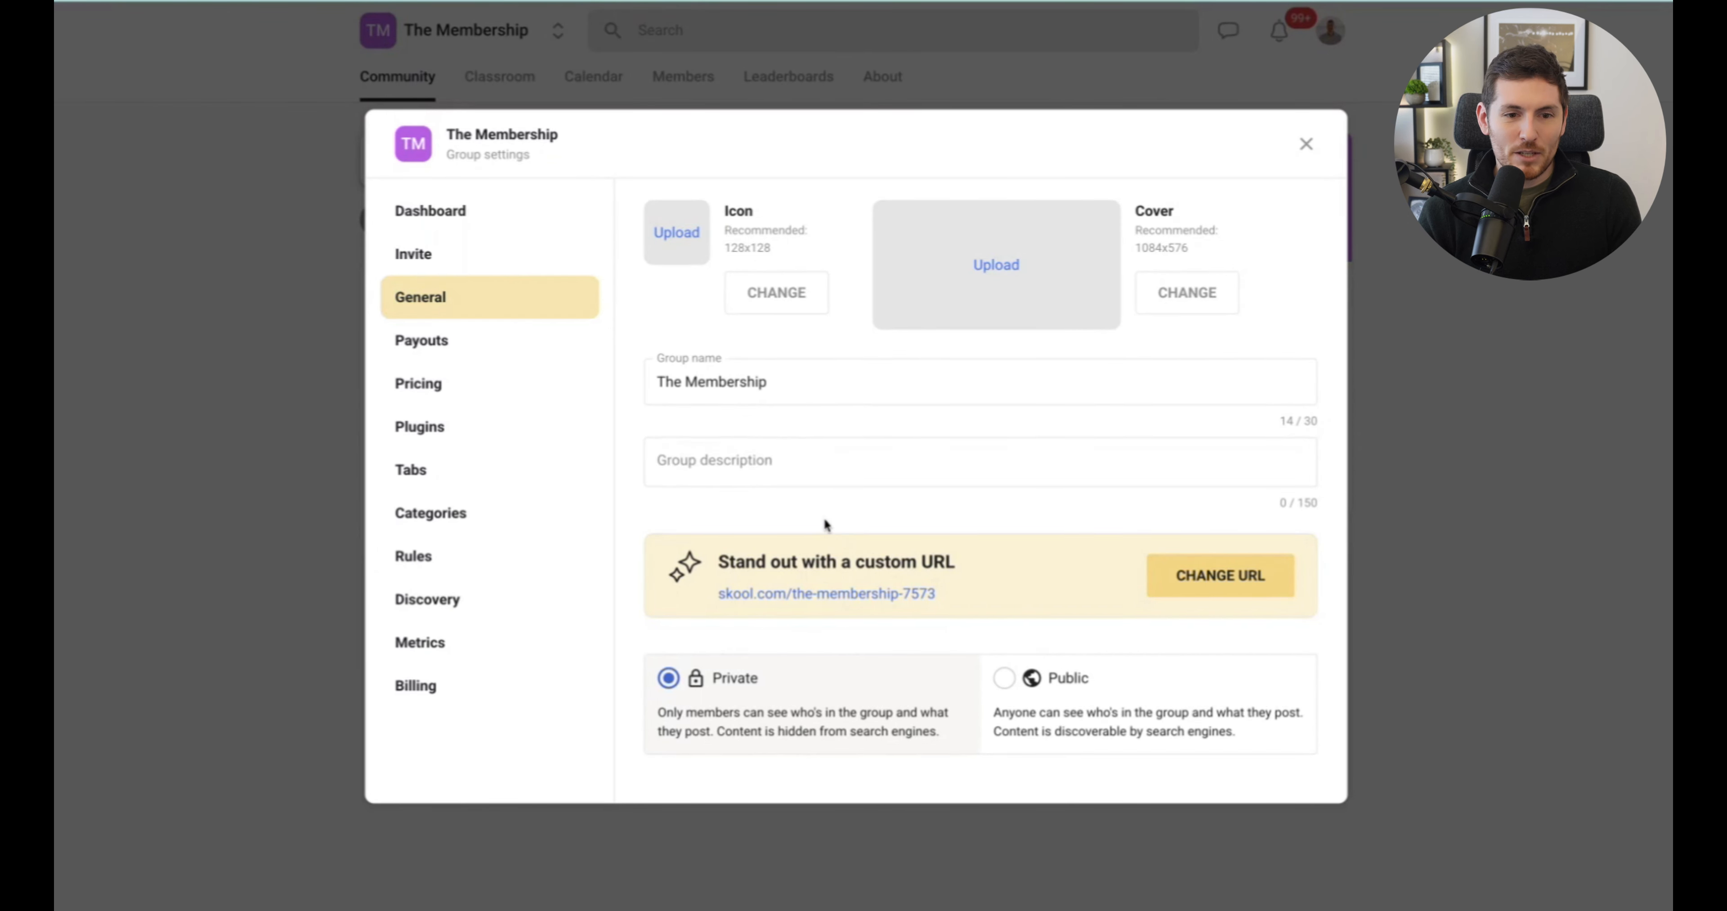
left_click(1210, 584)
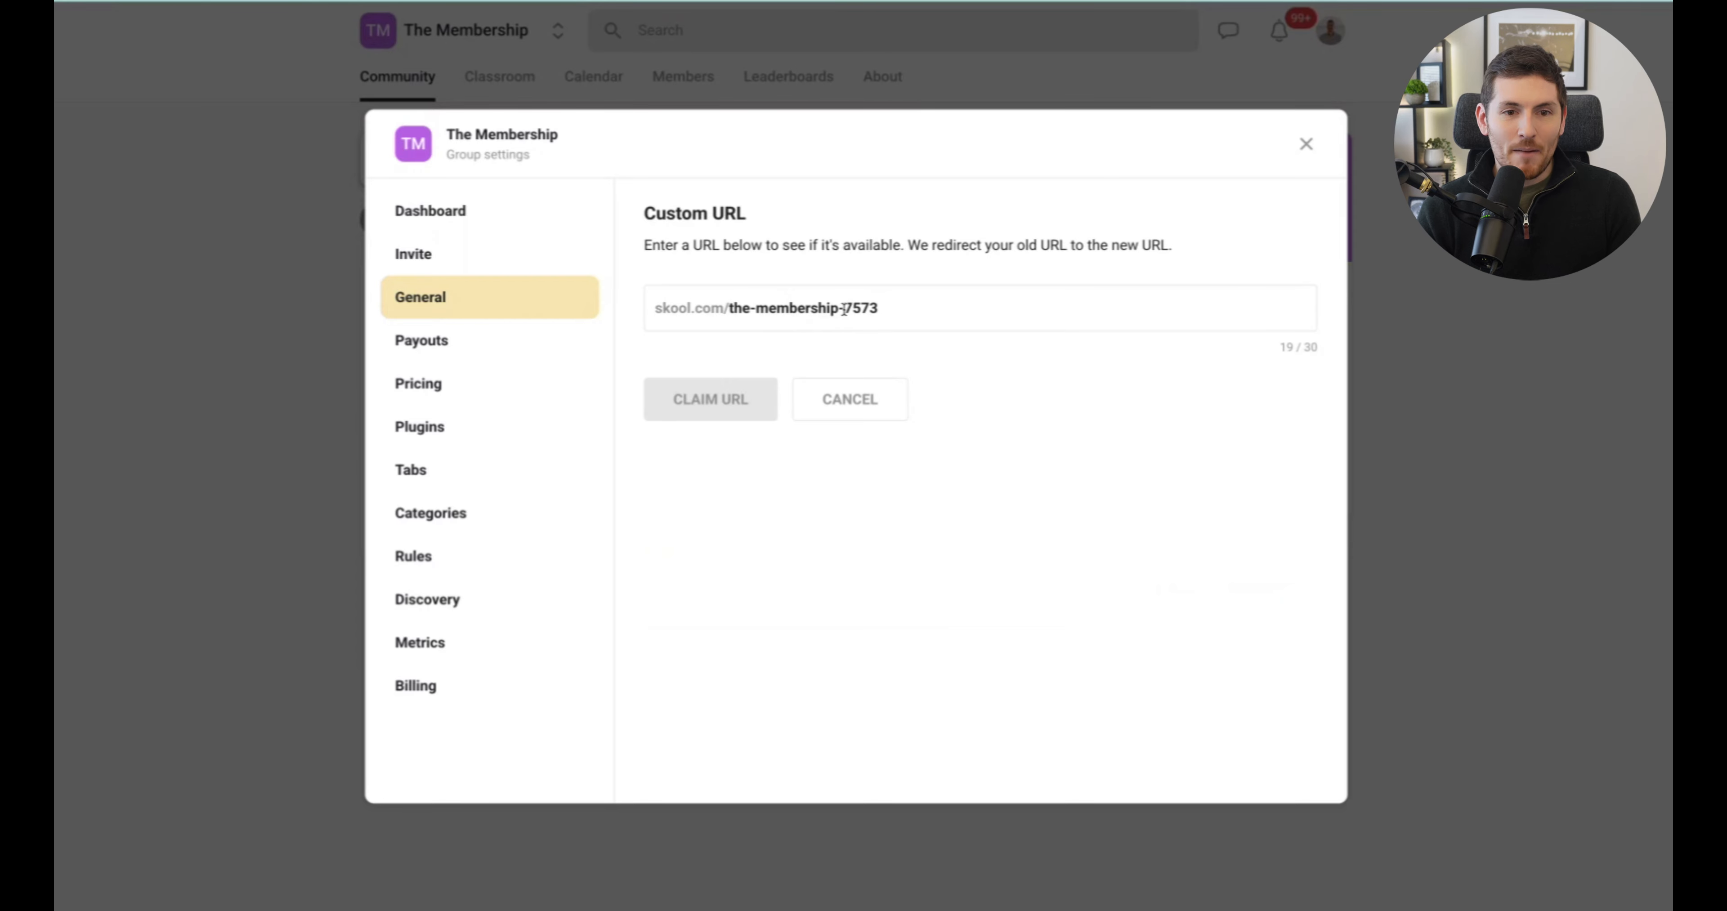
left_click_drag(839, 309, 883, 311)
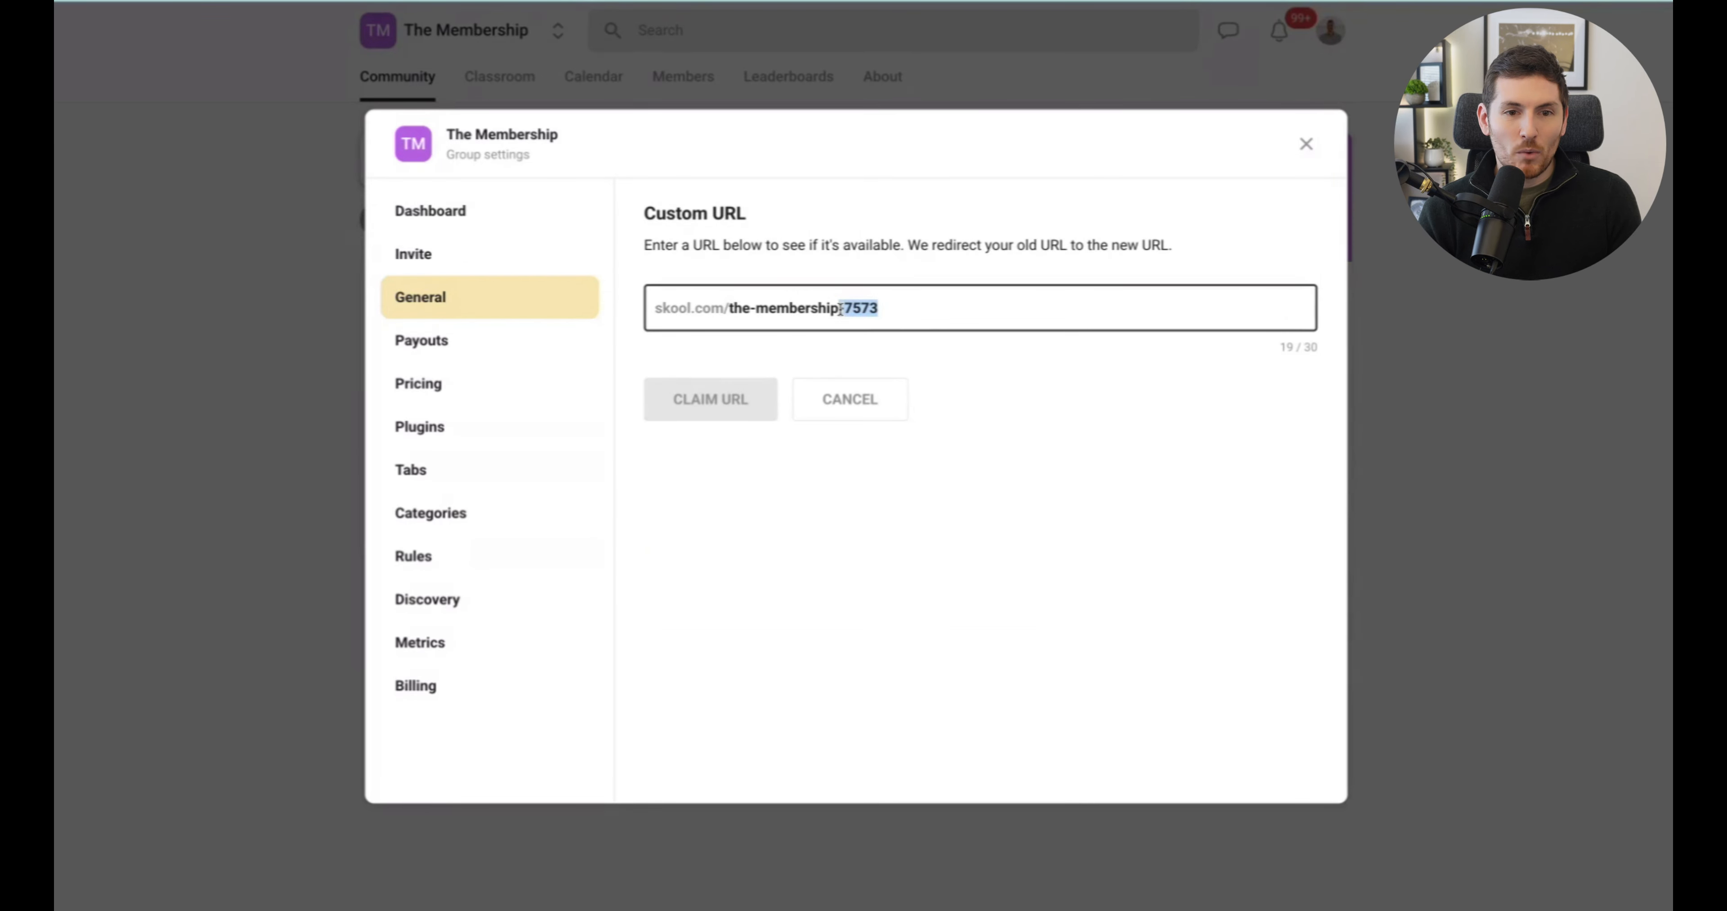
key("BackSpace")
left_click_drag(755, 309, 728, 309)
key("BackSpace")
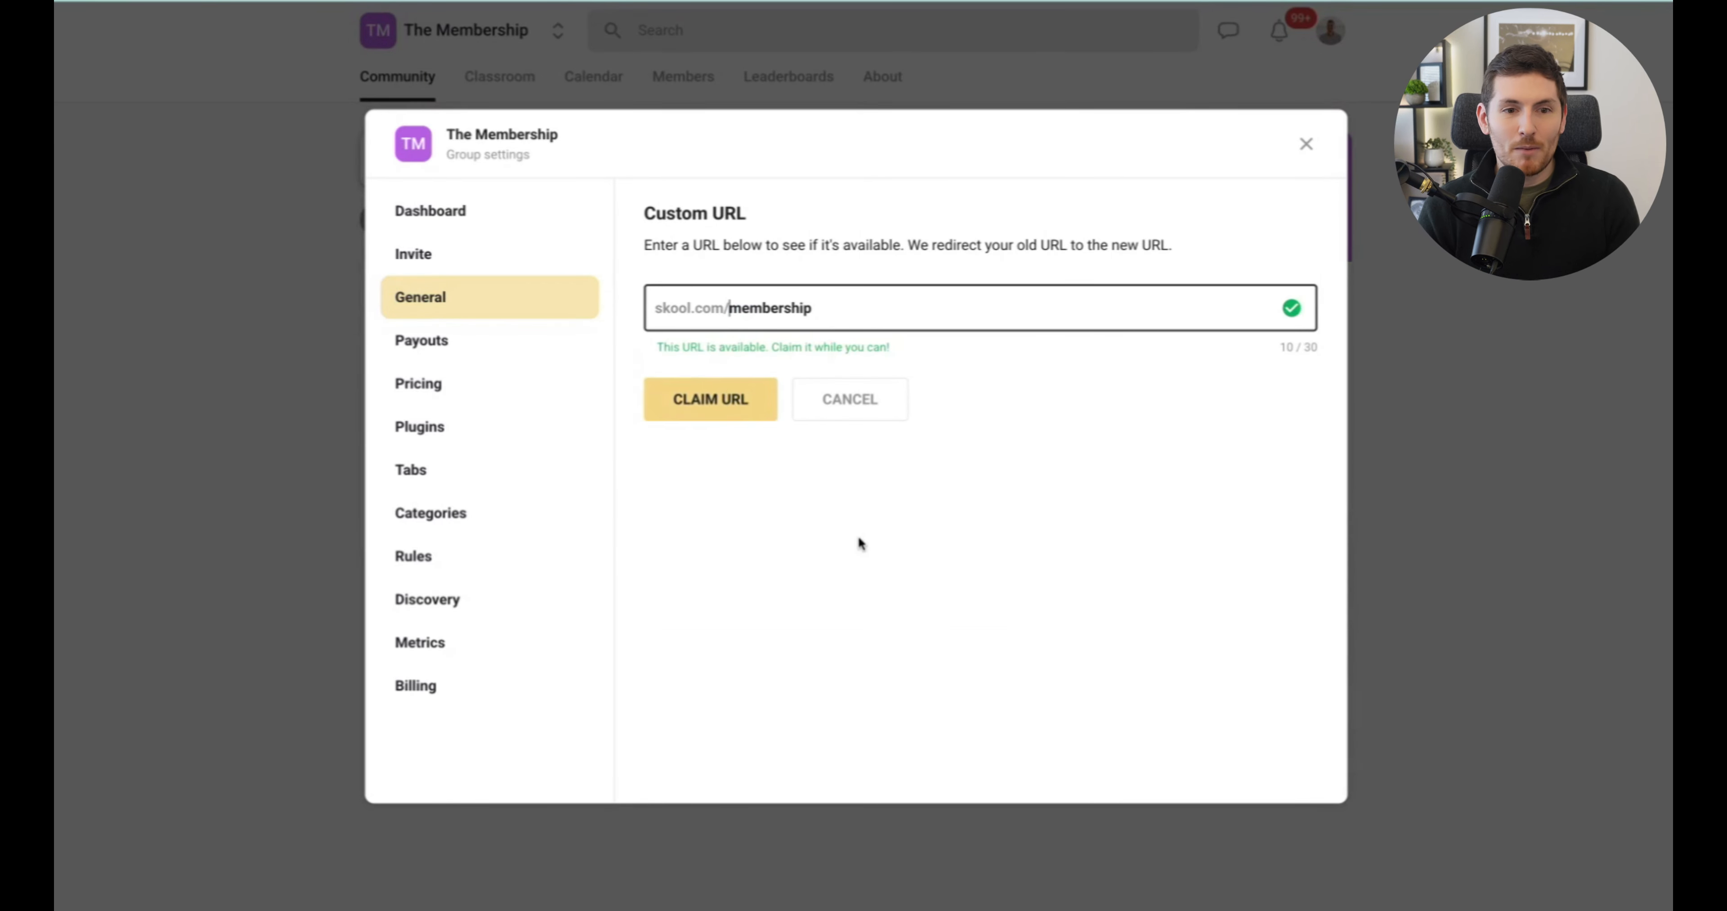
left_click(858, 536)
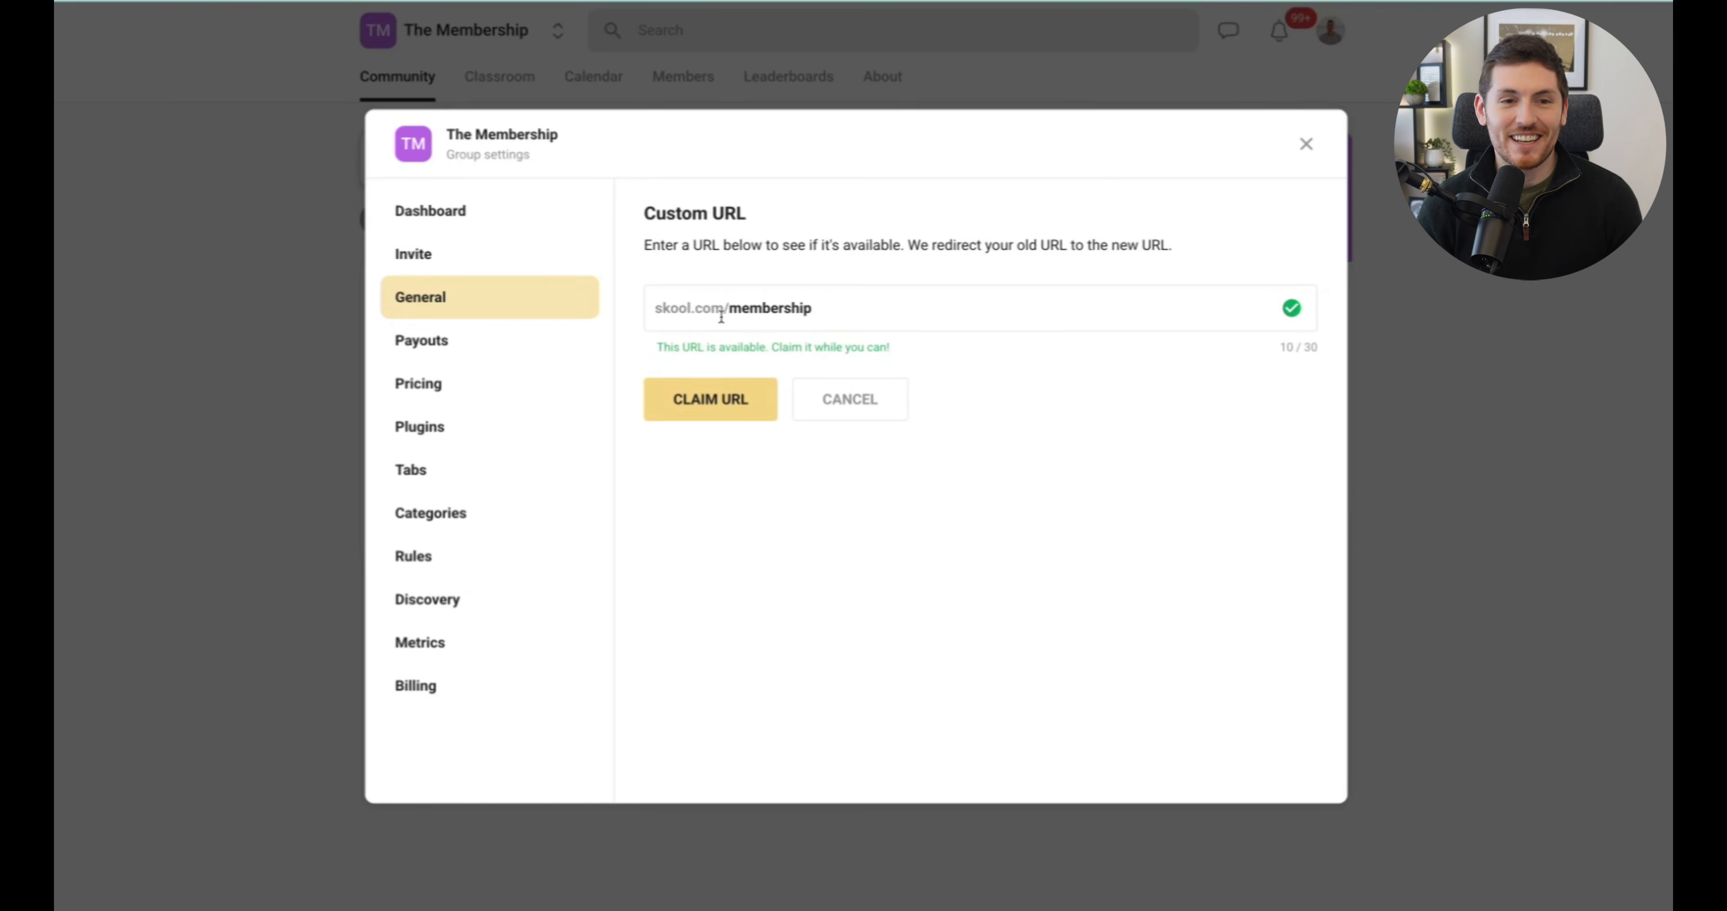
Step: Claim the custom URL by upgrading from the free trial to the $99/month paid account
left_click(705, 396)
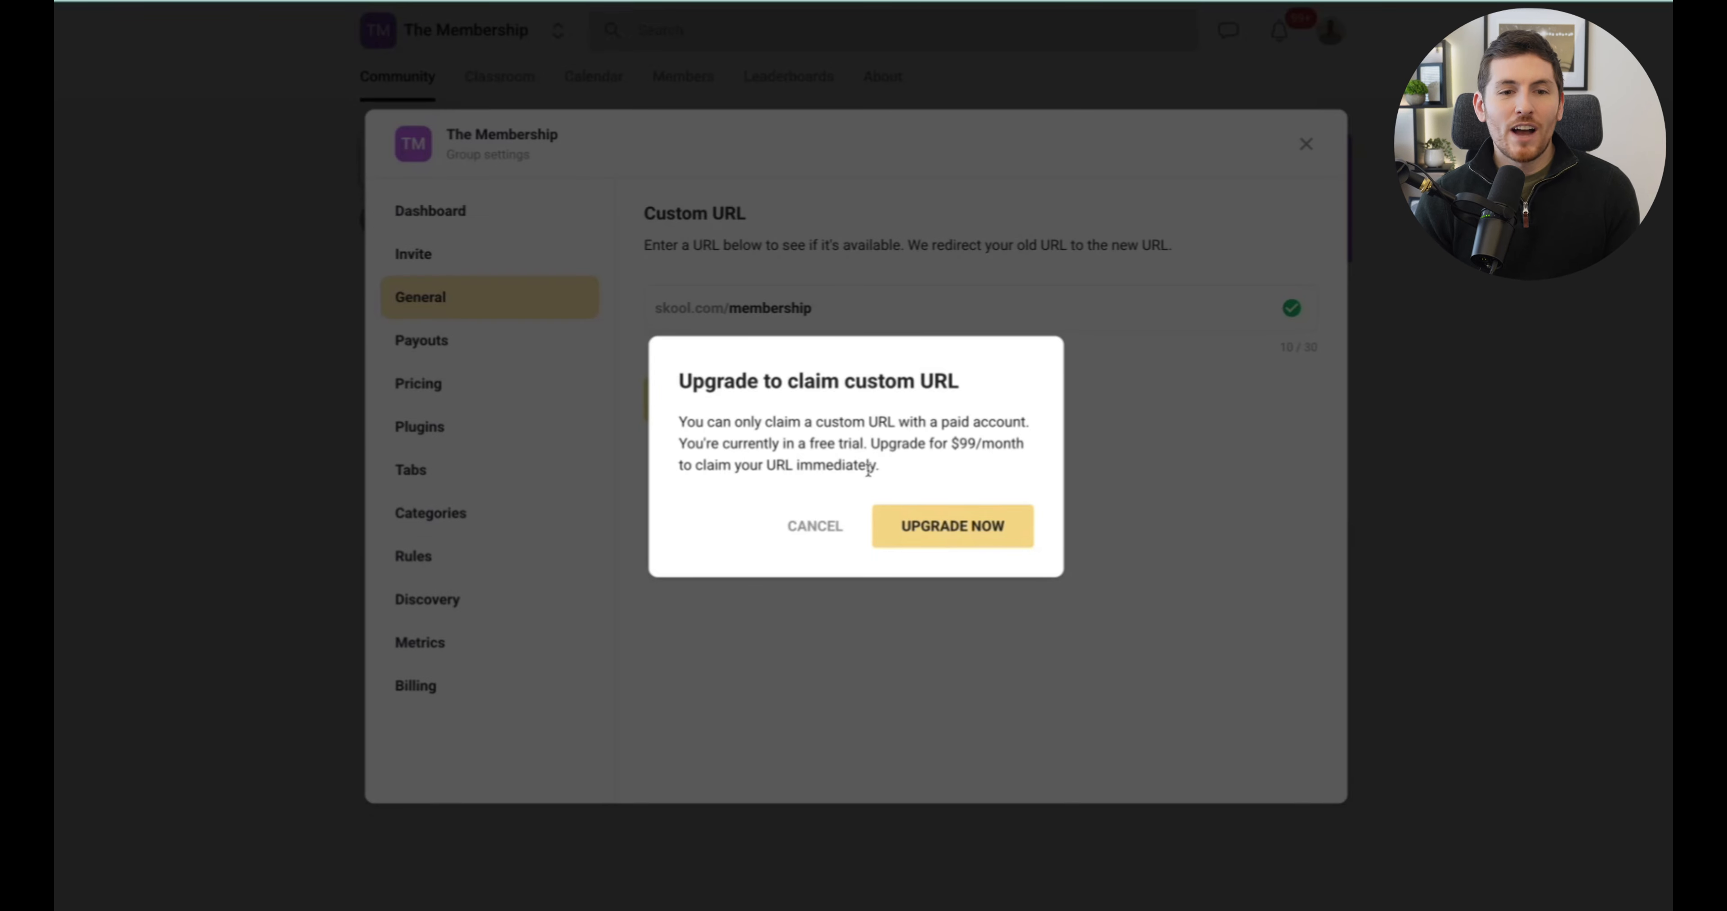
left_click(804, 532)
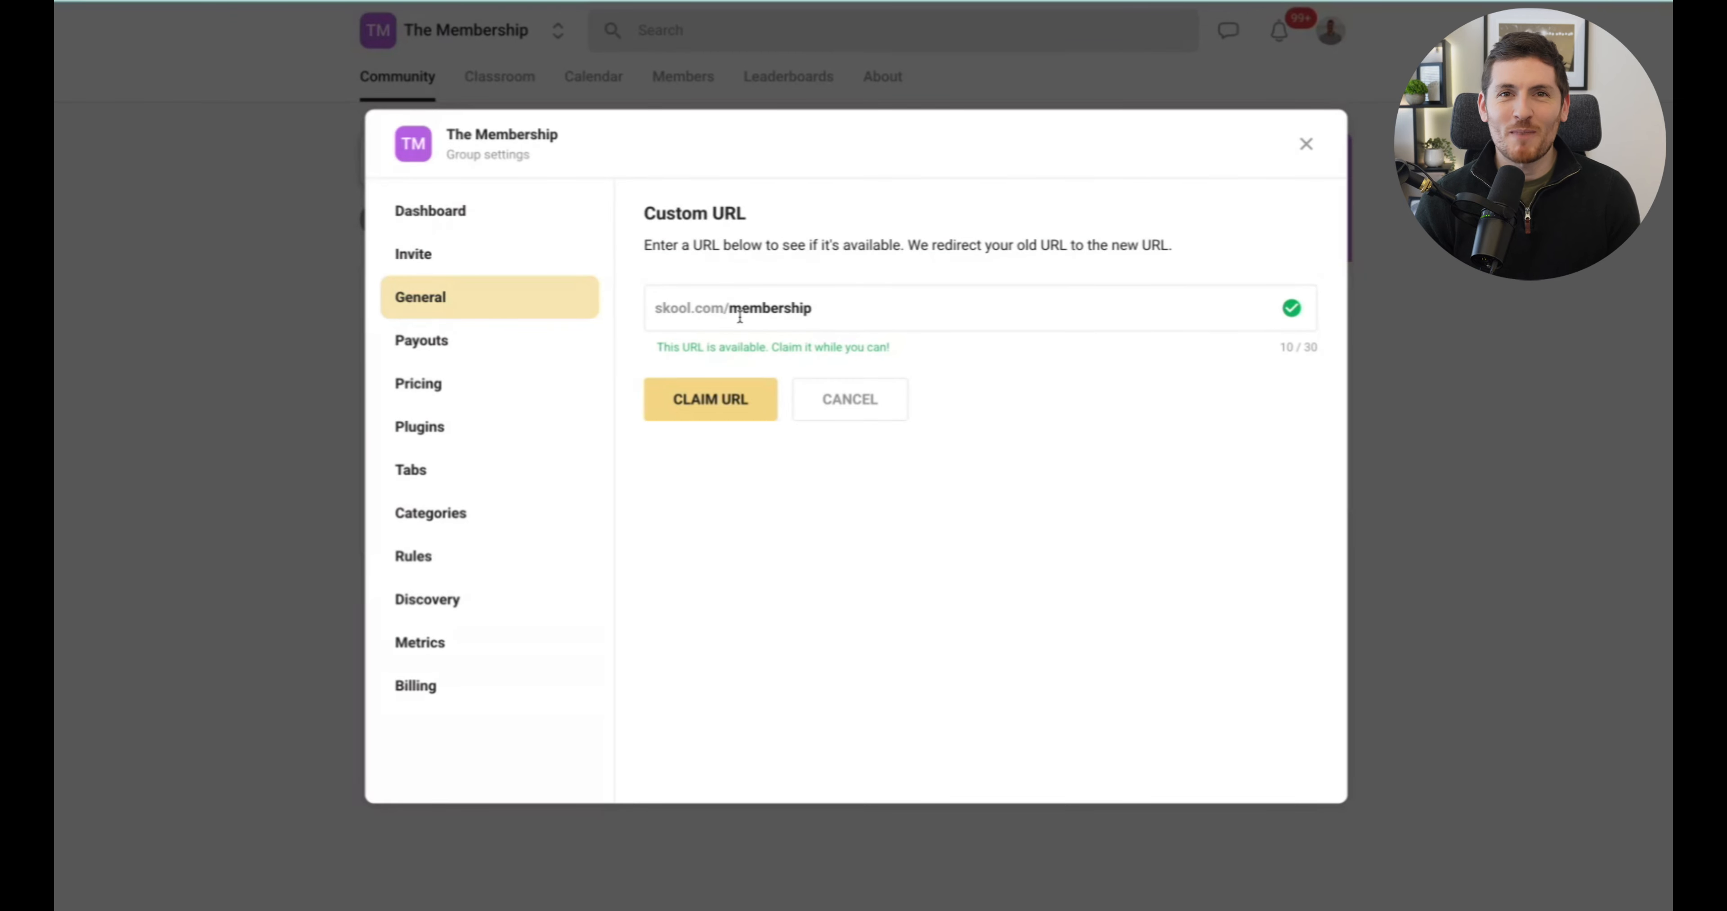
left_click(704, 409)
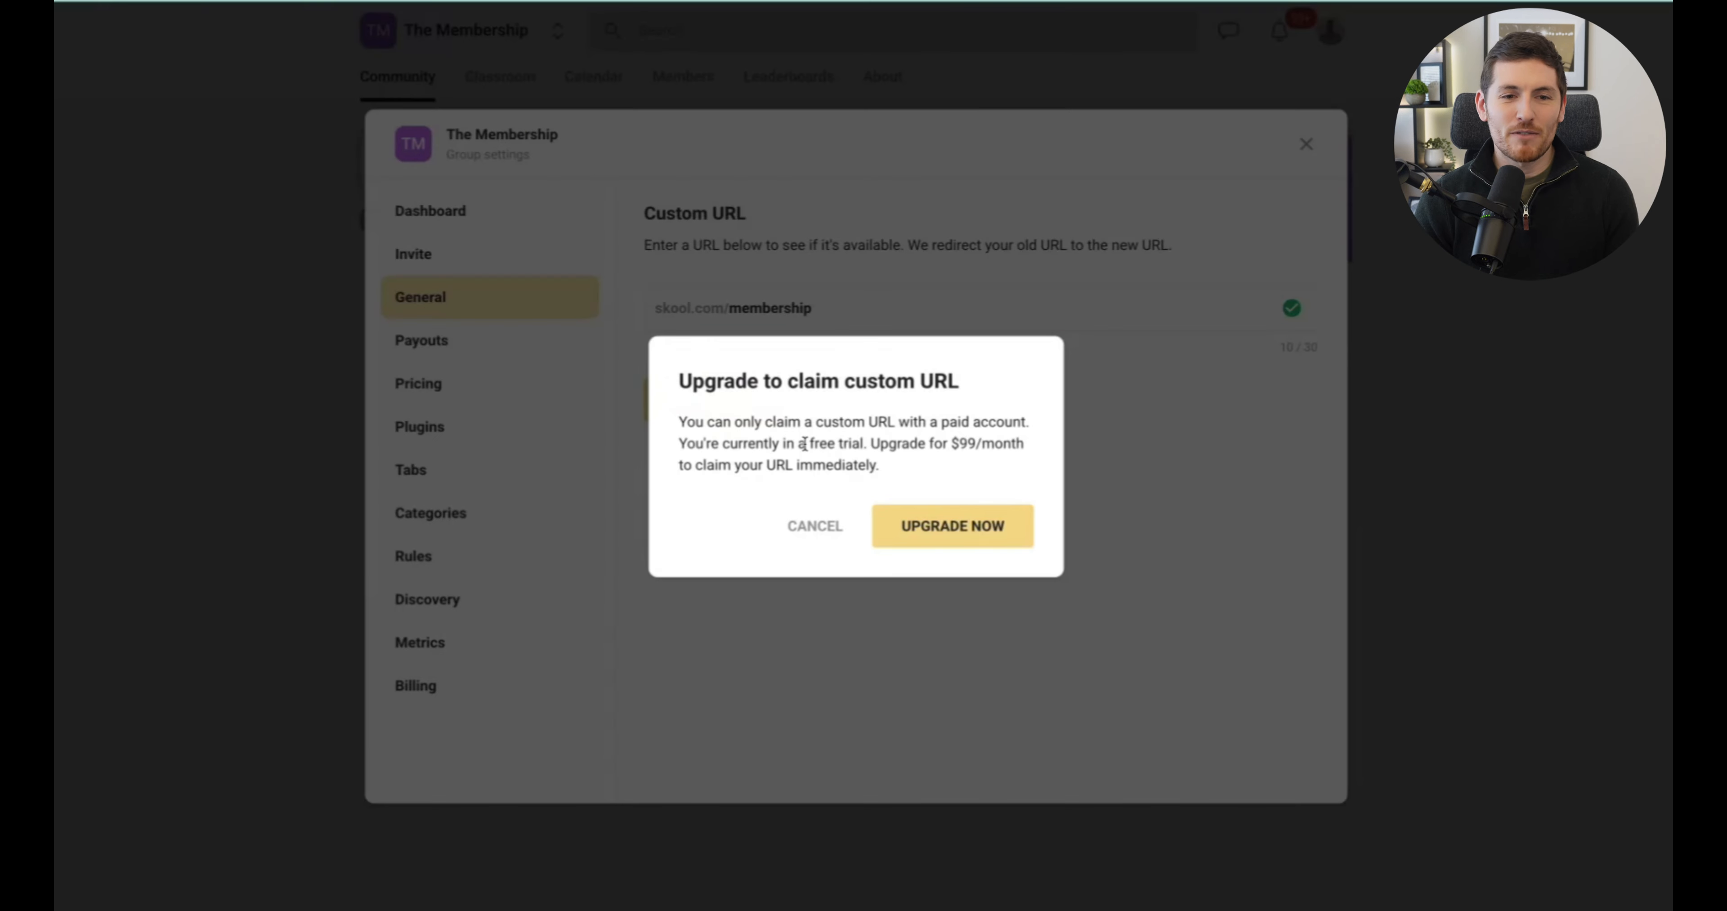
left_click(952, 526)
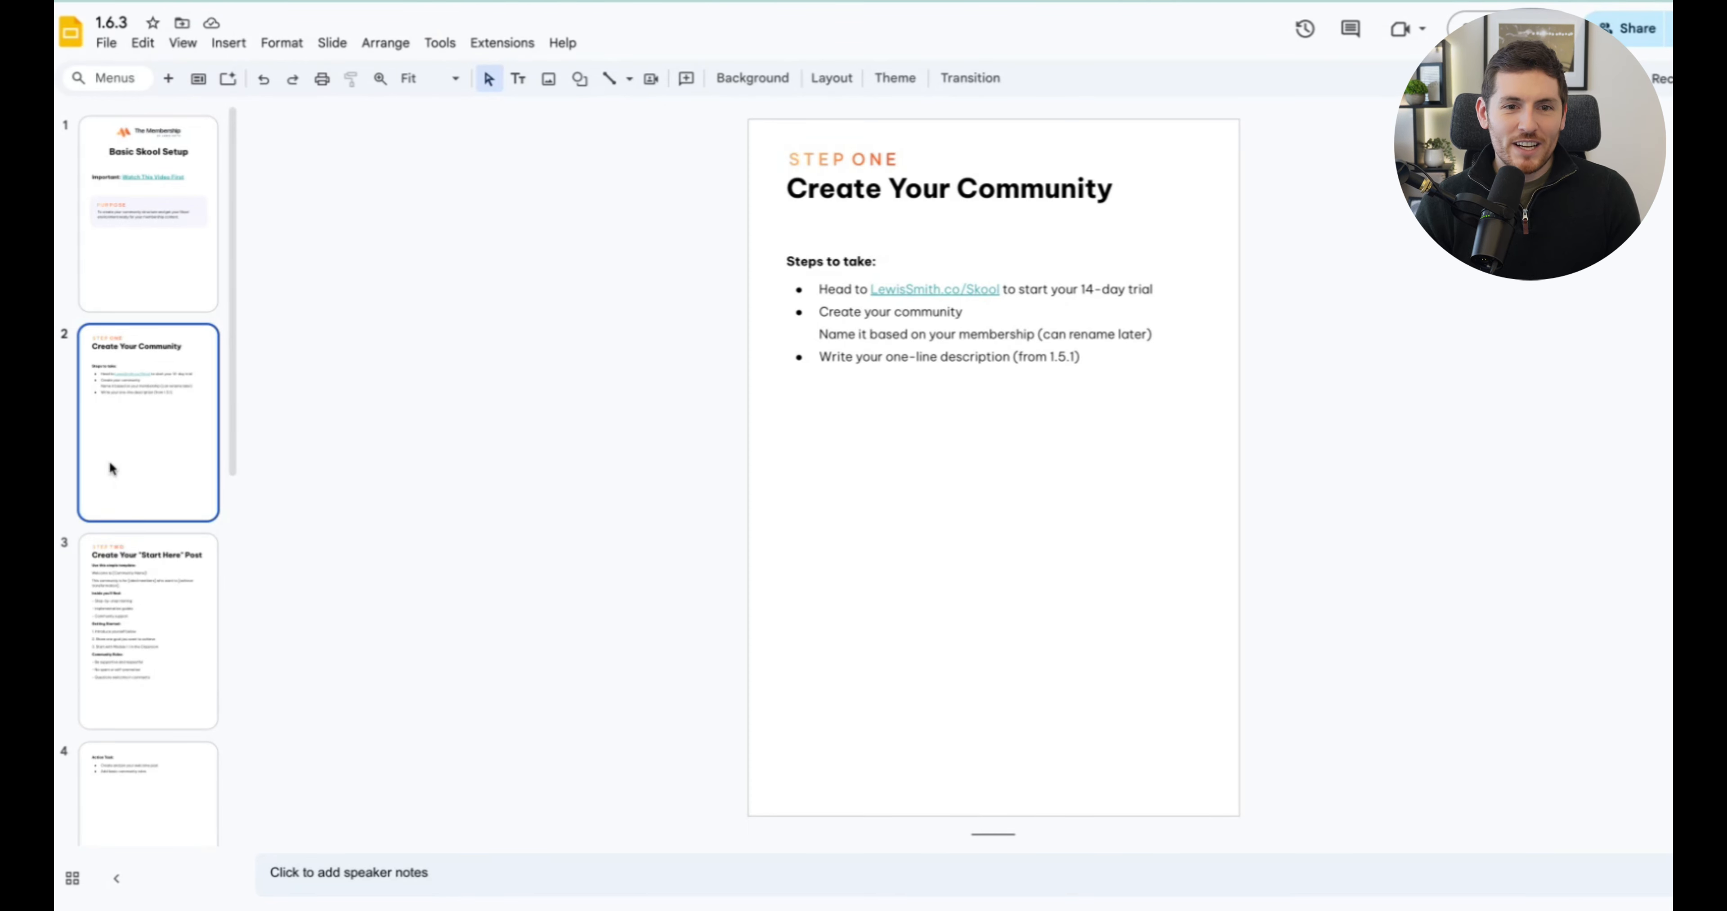
Step: Copy the "Start Here" post template, from the welcome line through the community rules, from the Step Two slide's speaker notes
left_click(143, 603)
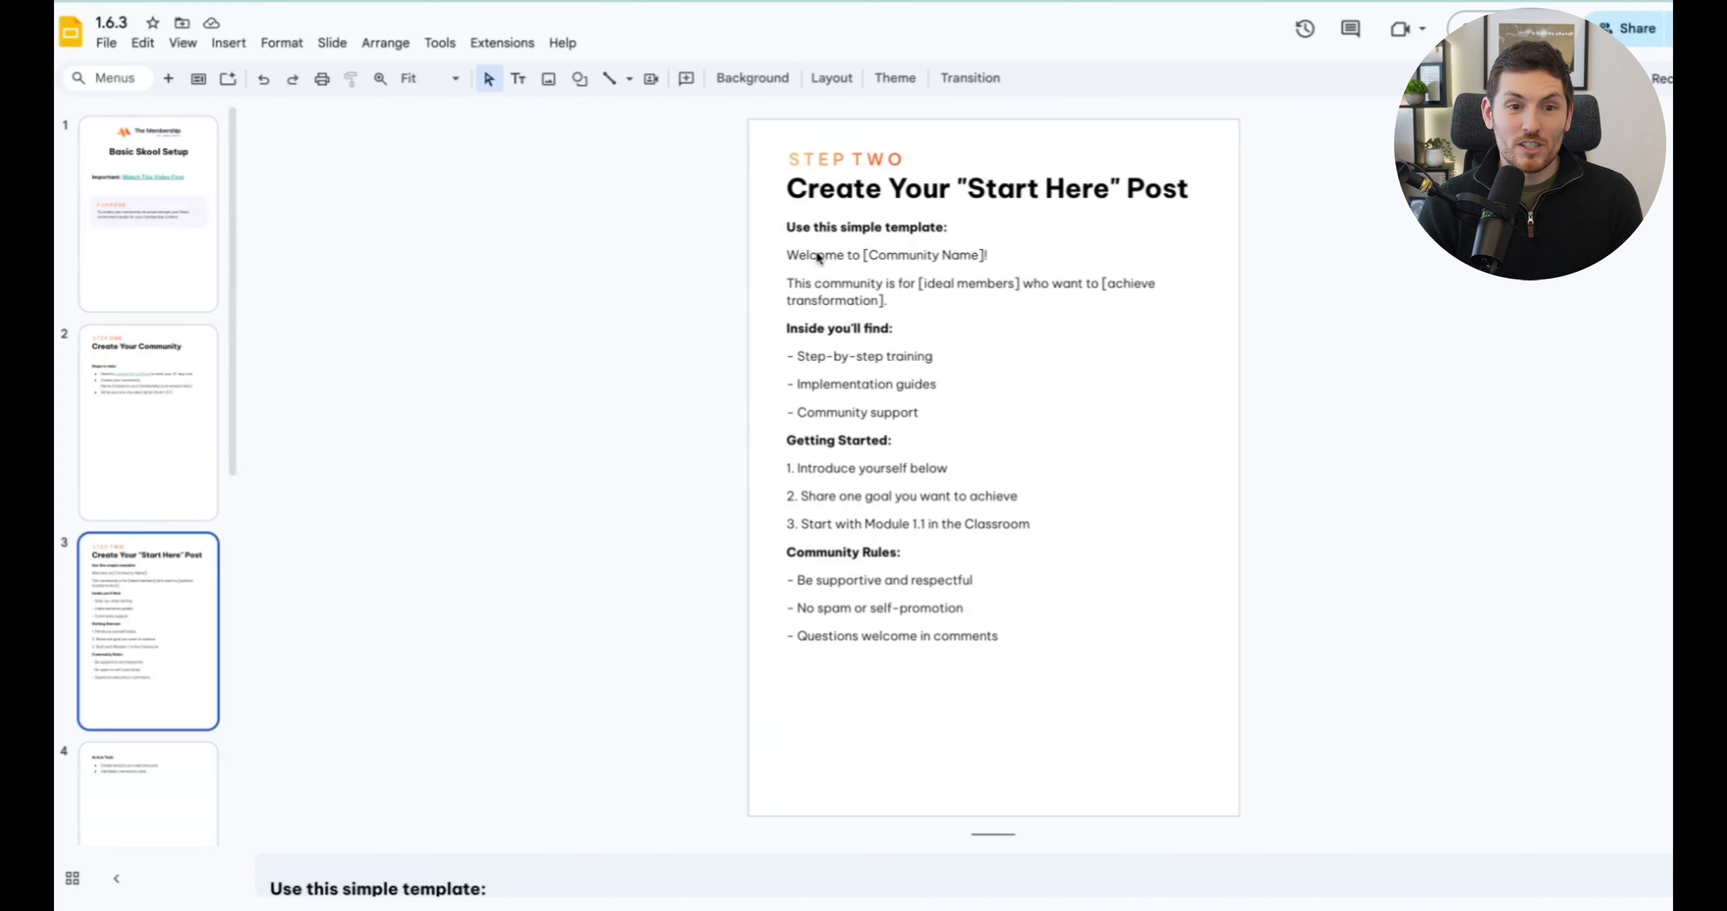
left_click(990, 837)
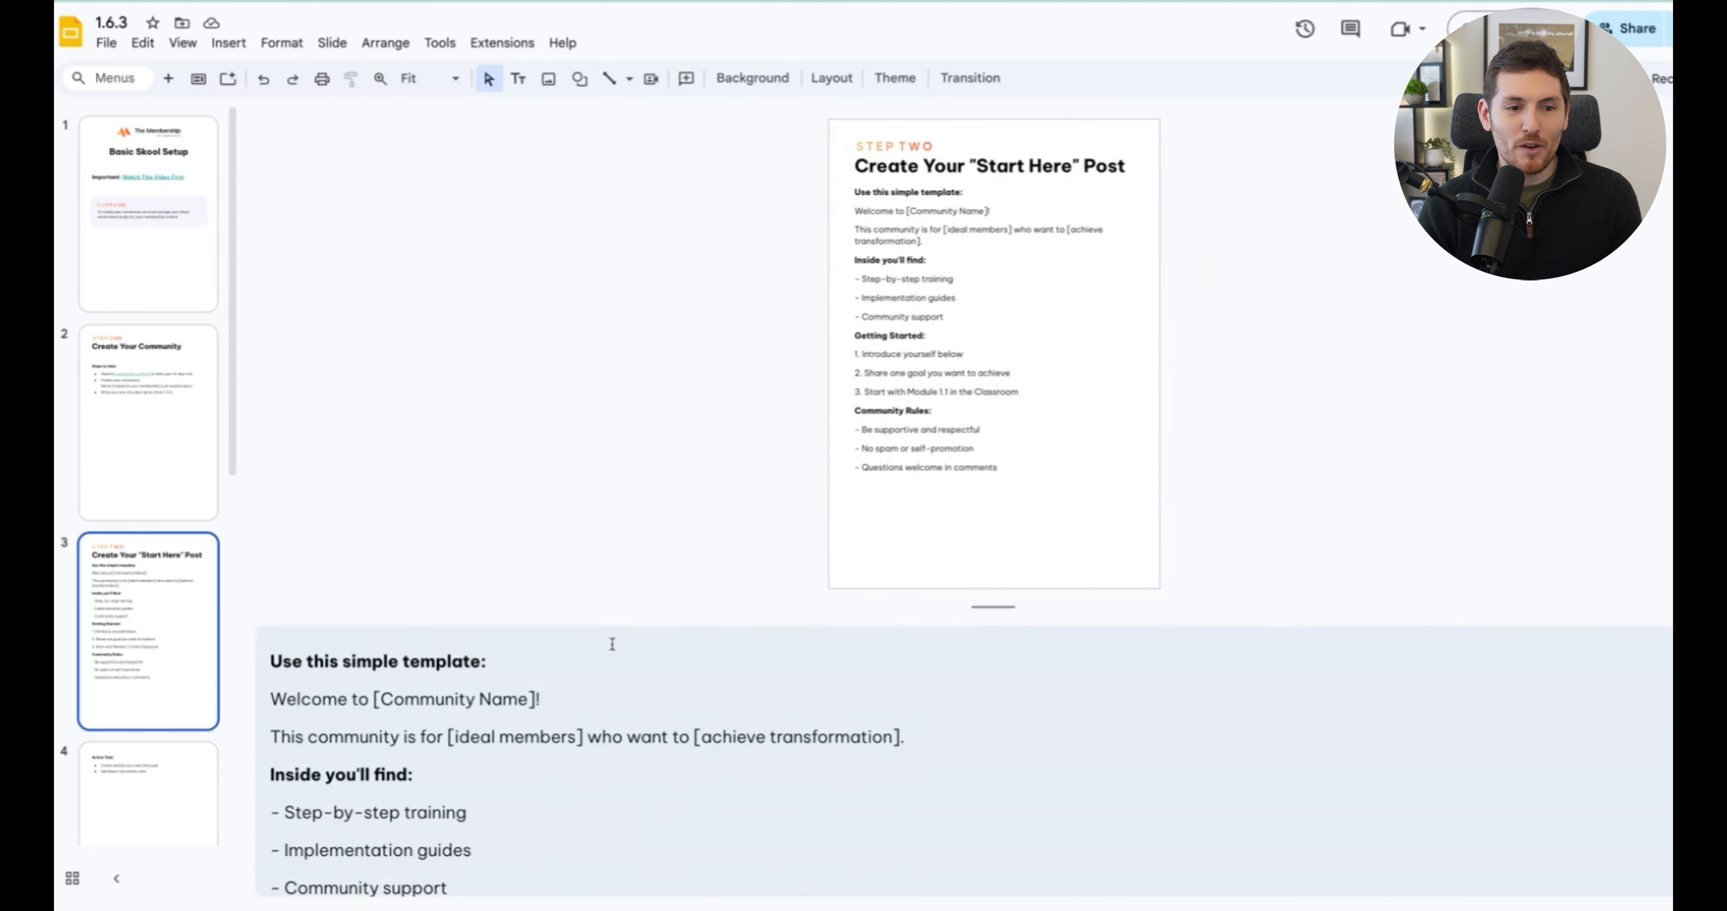
left_click_drag(273, 699, 553, 702)
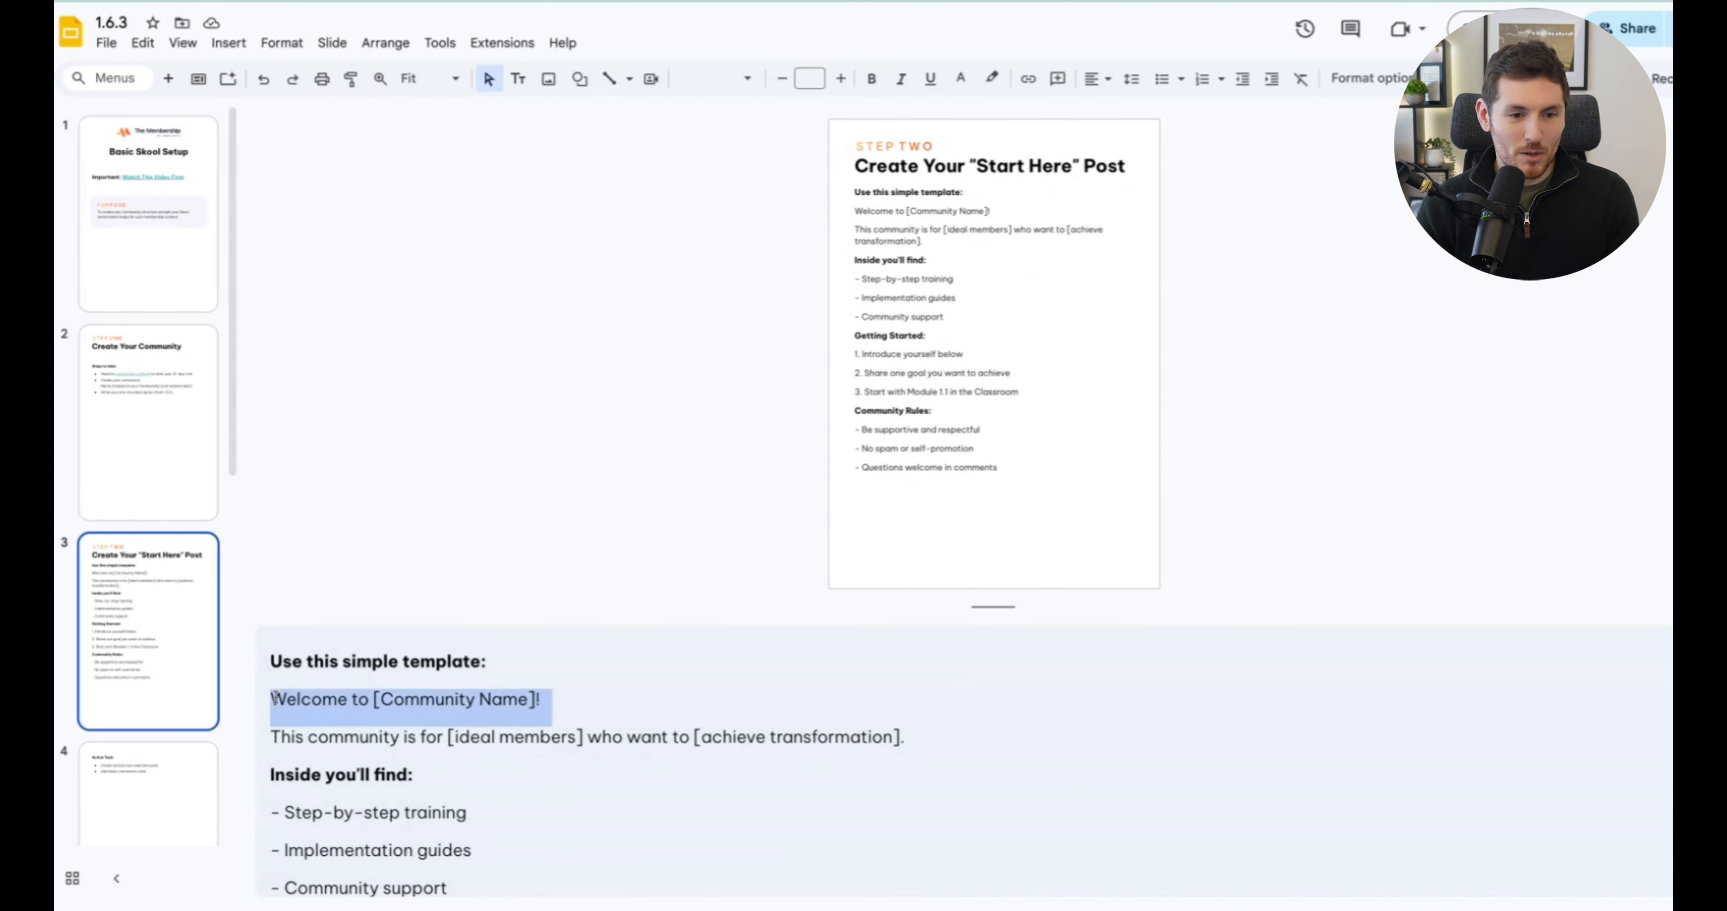
left_click_drag(274, 699, 561, 842)
key("ctrl+c")
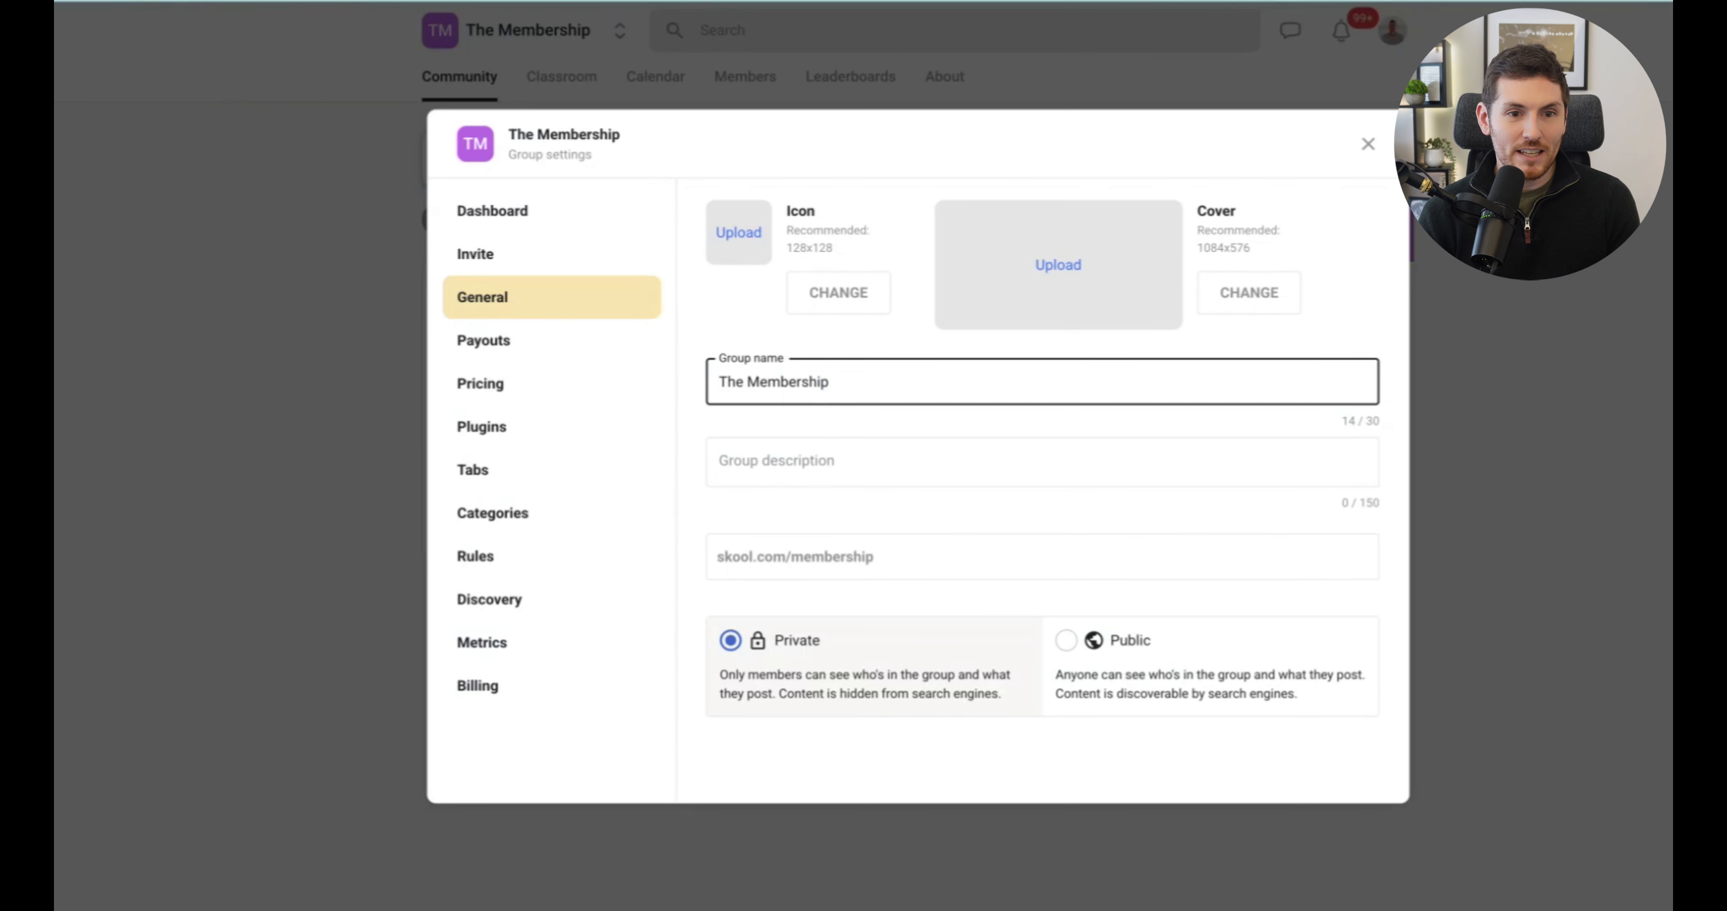
Step: Close the Skool group settings and paste the copied template into the body of a new community post
left_click(1368, 146)
left_click(563, 157)
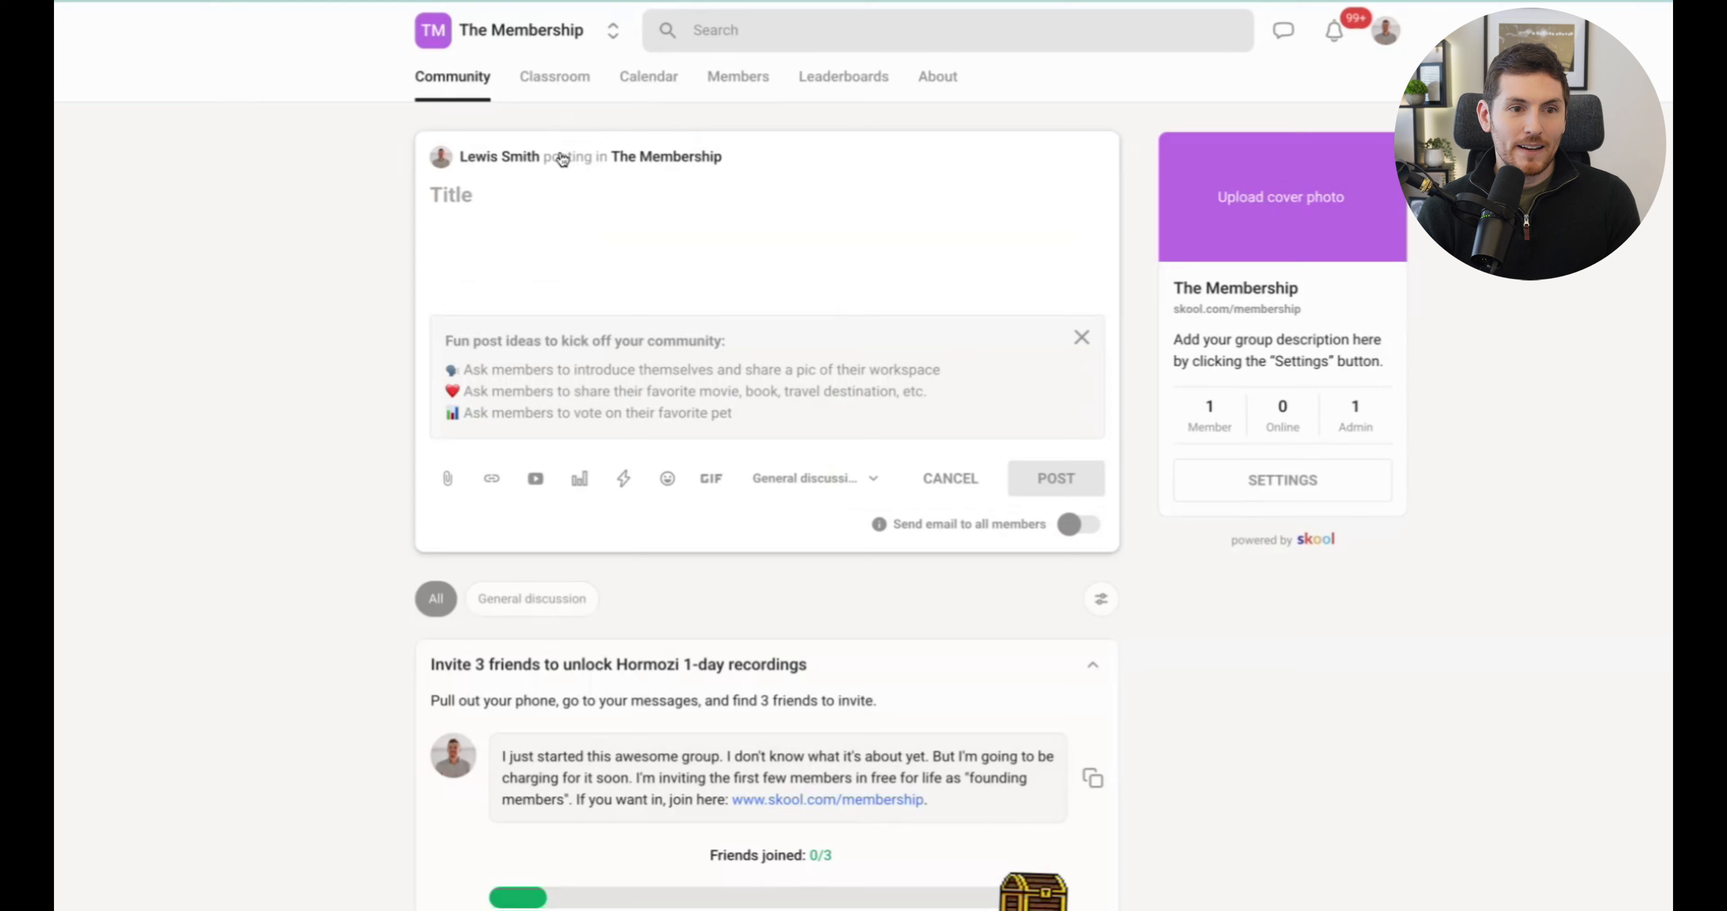
key("ctrl+v")
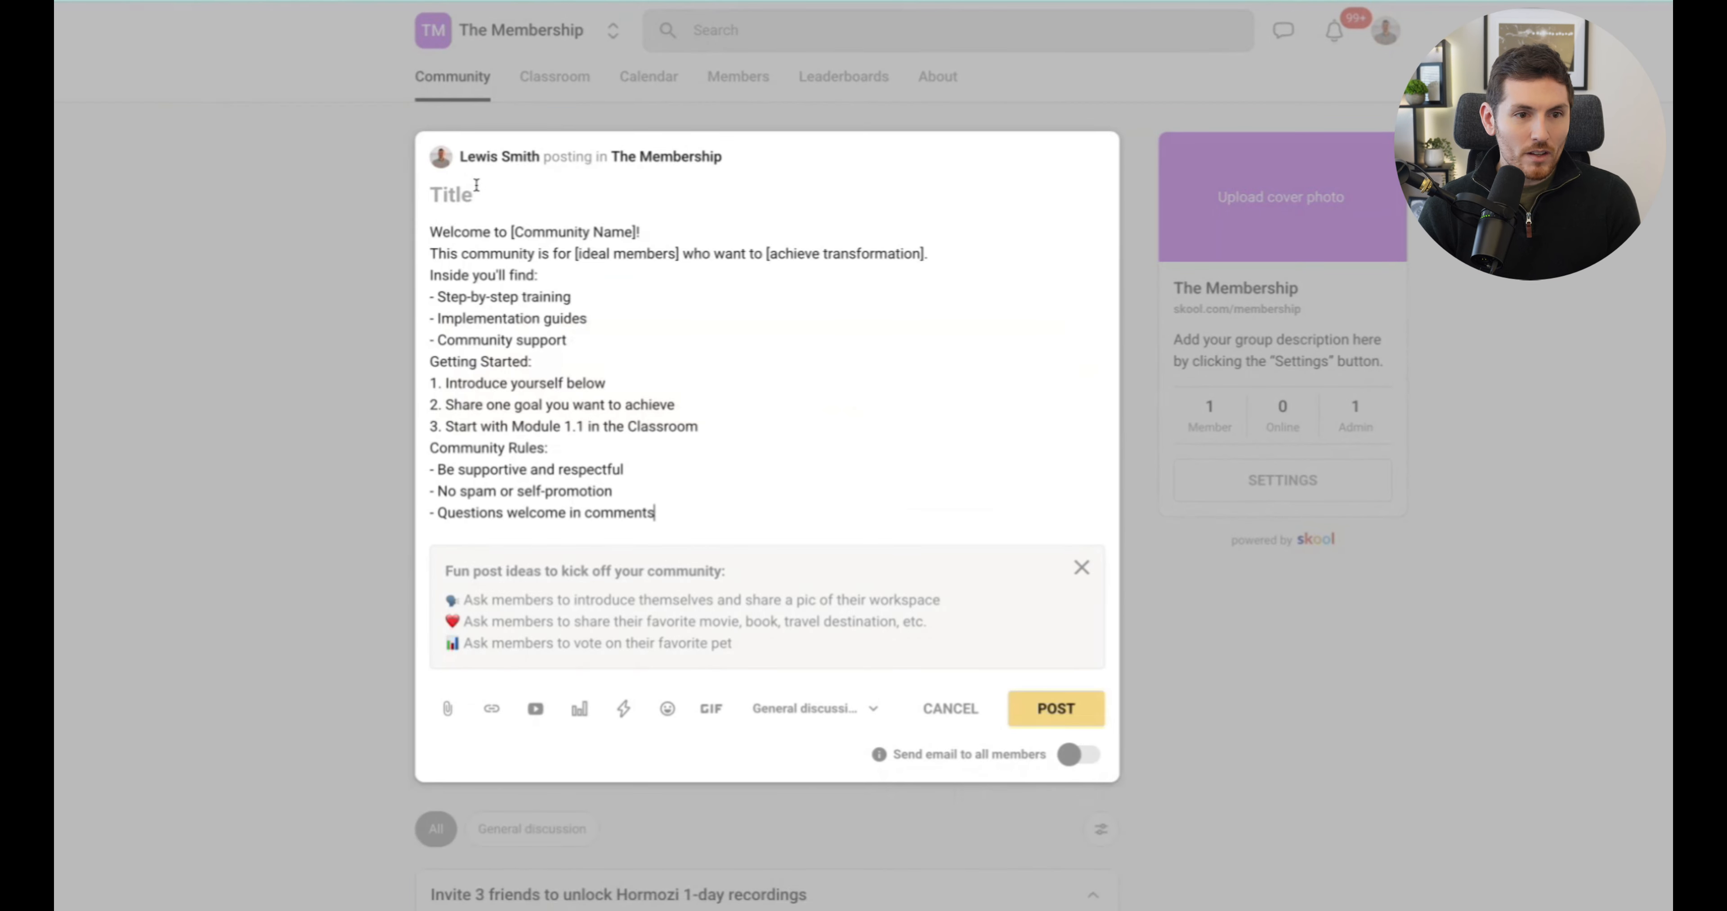
Step: Title the post "Start Here!" and insert blank lines between the welcome line, introduction, contents, getting-started and rules sections
type("Start Here!")
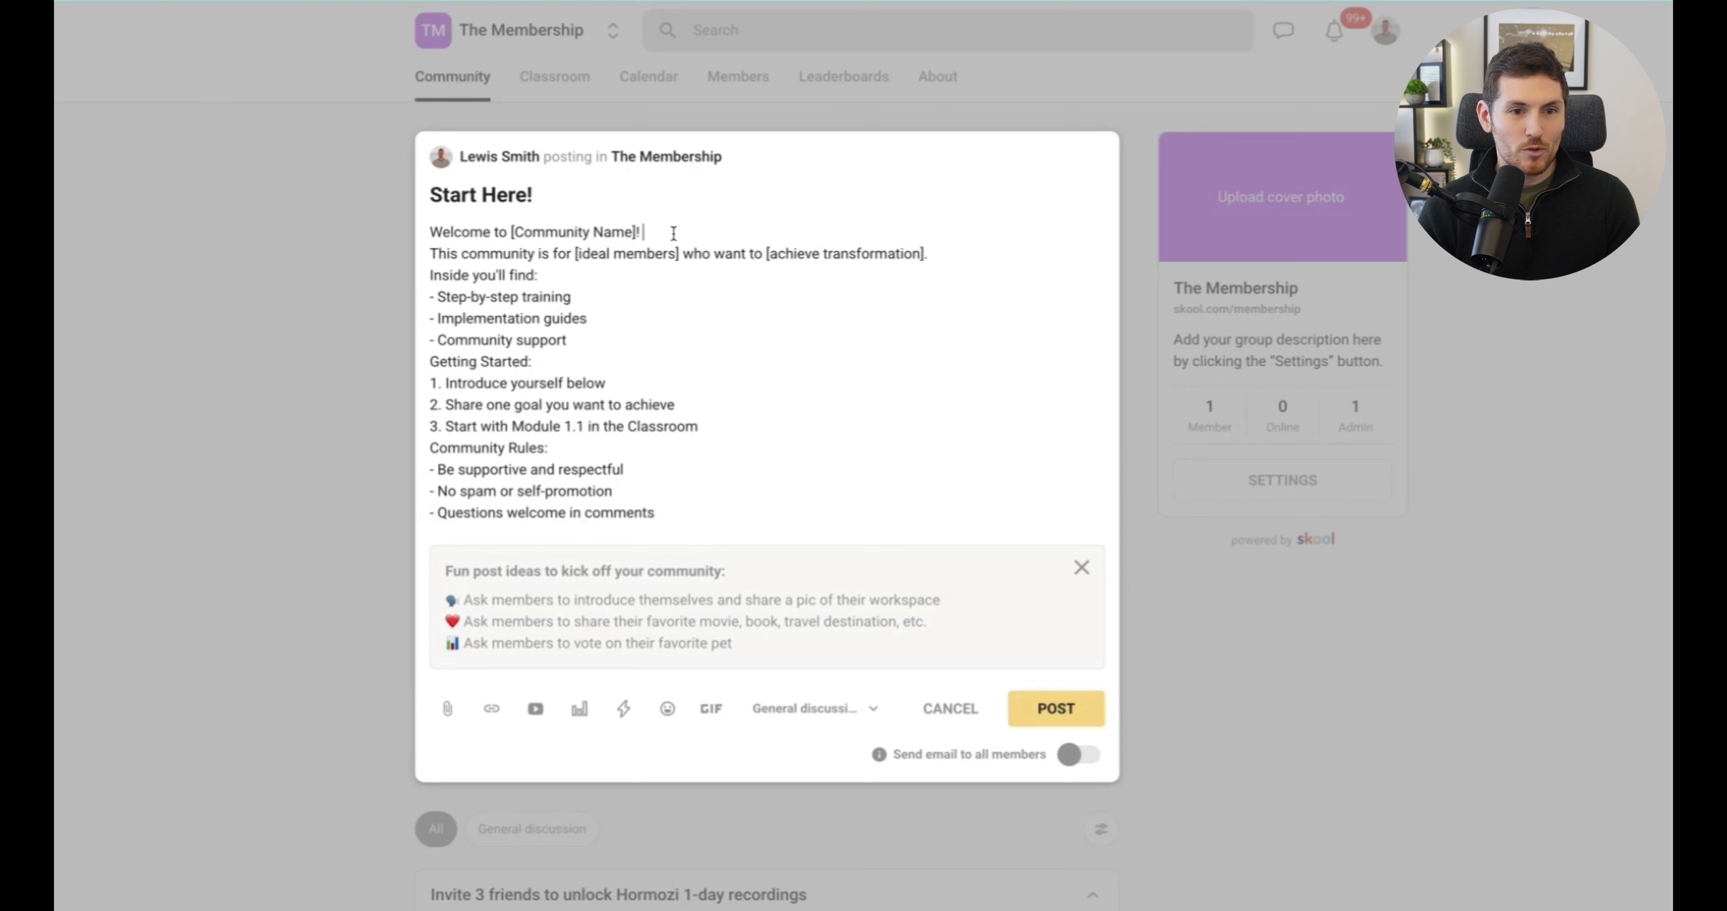
key("Return")
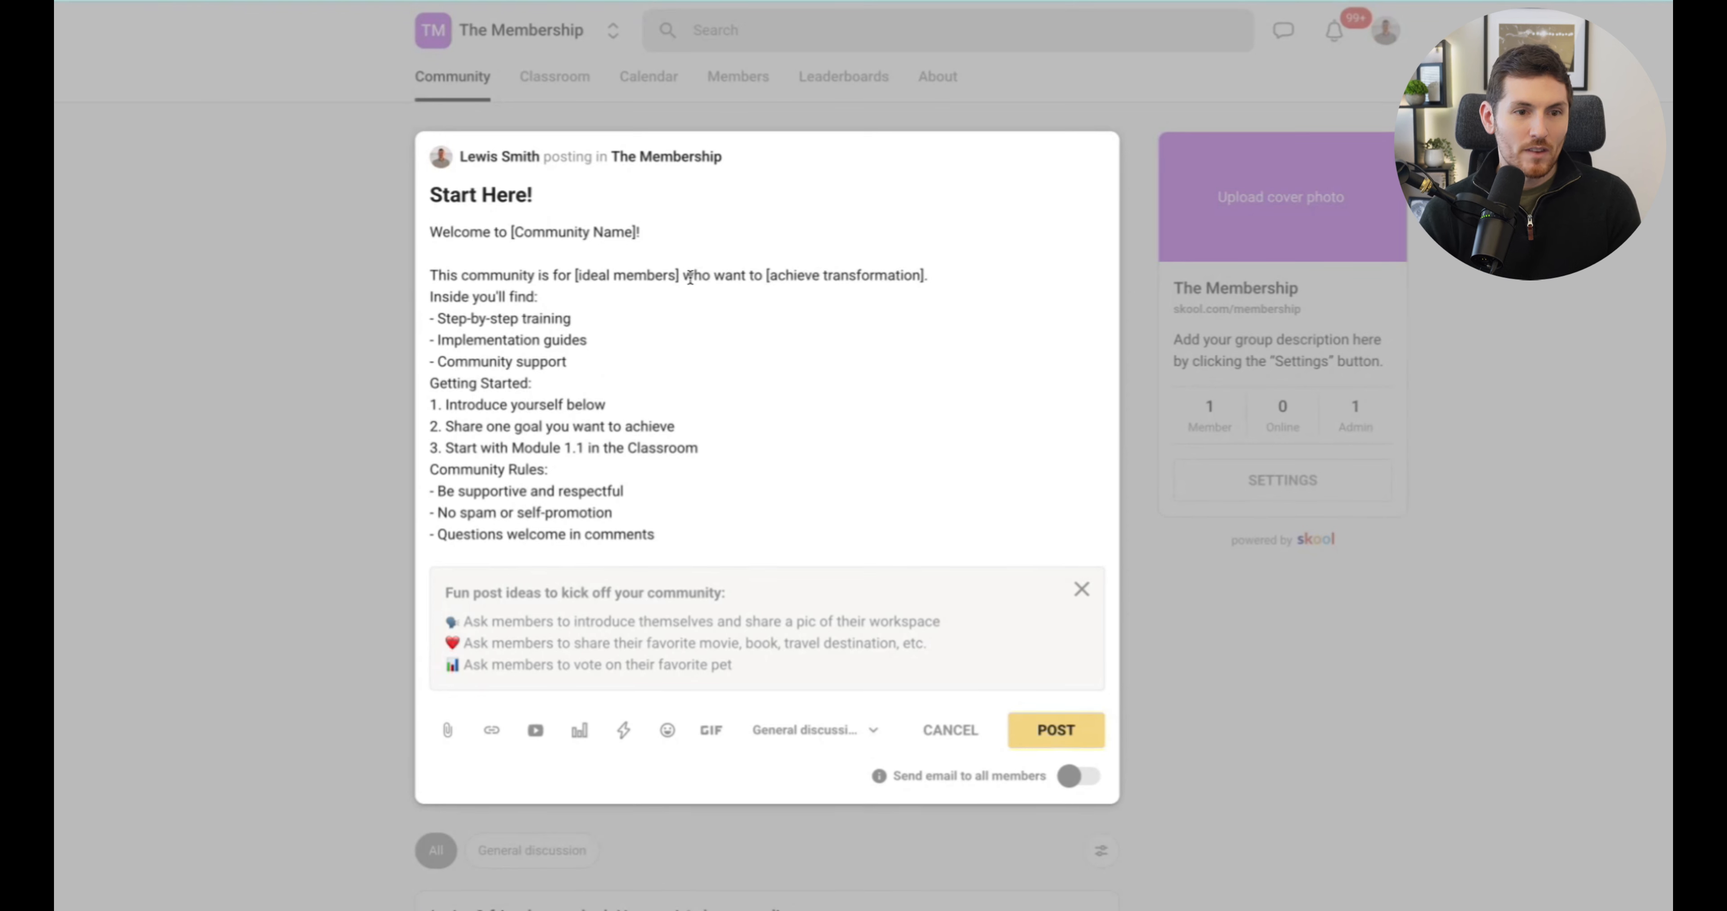
left_click(982, 277)
key("Return")
left_click(593, 382)
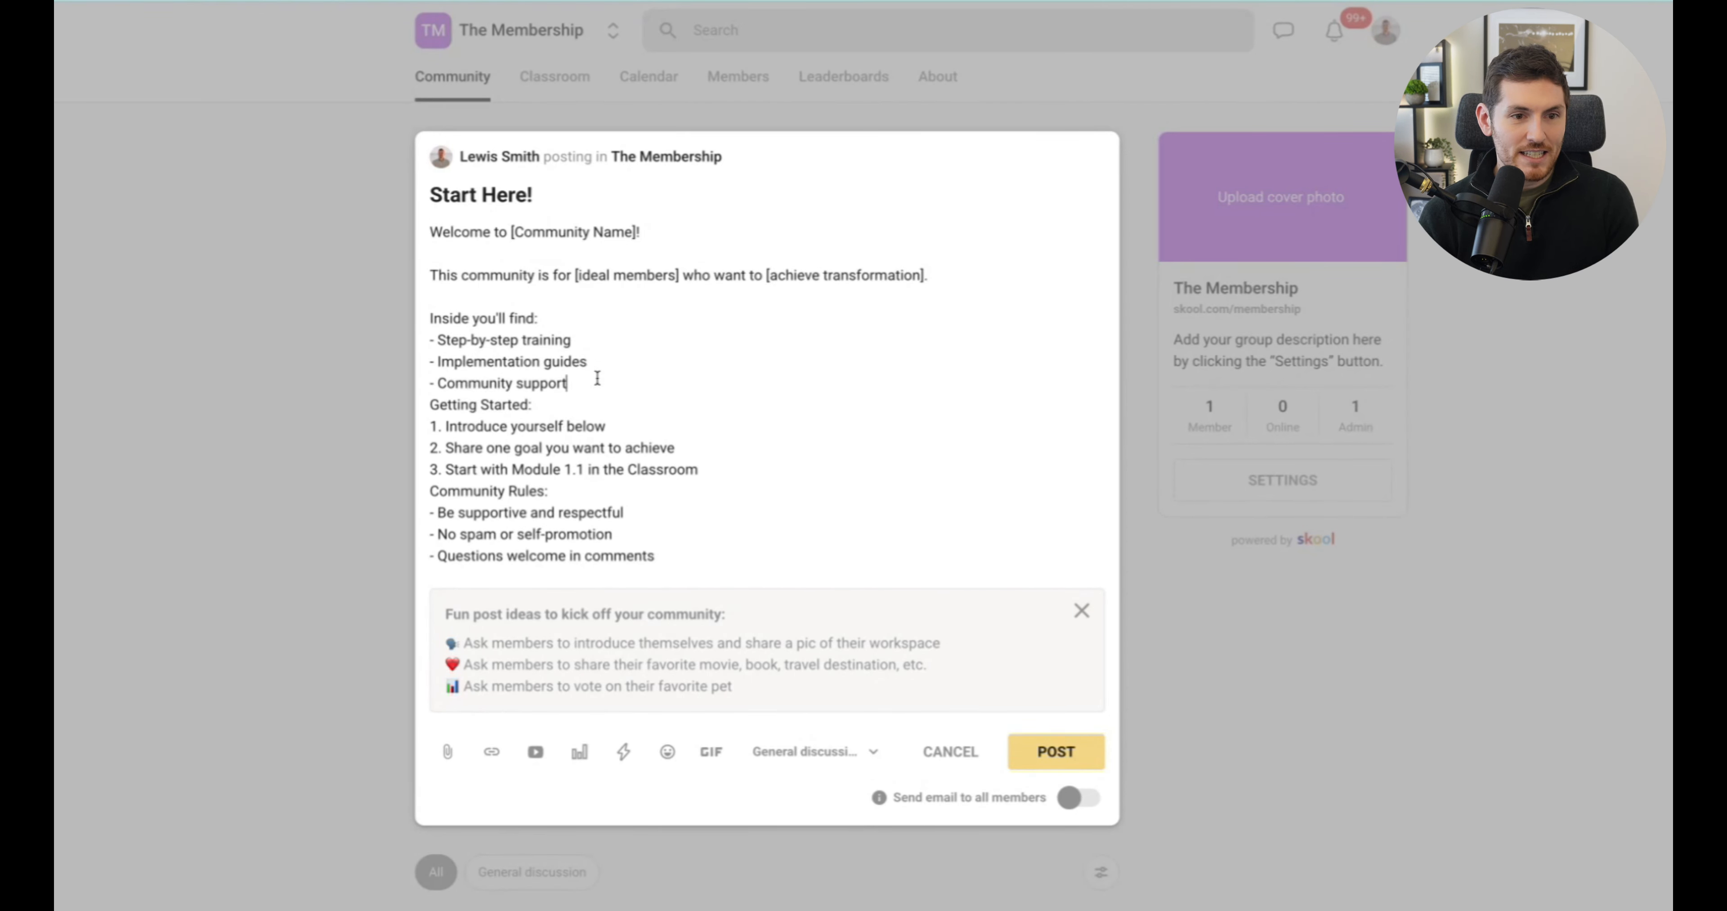
key("Return")
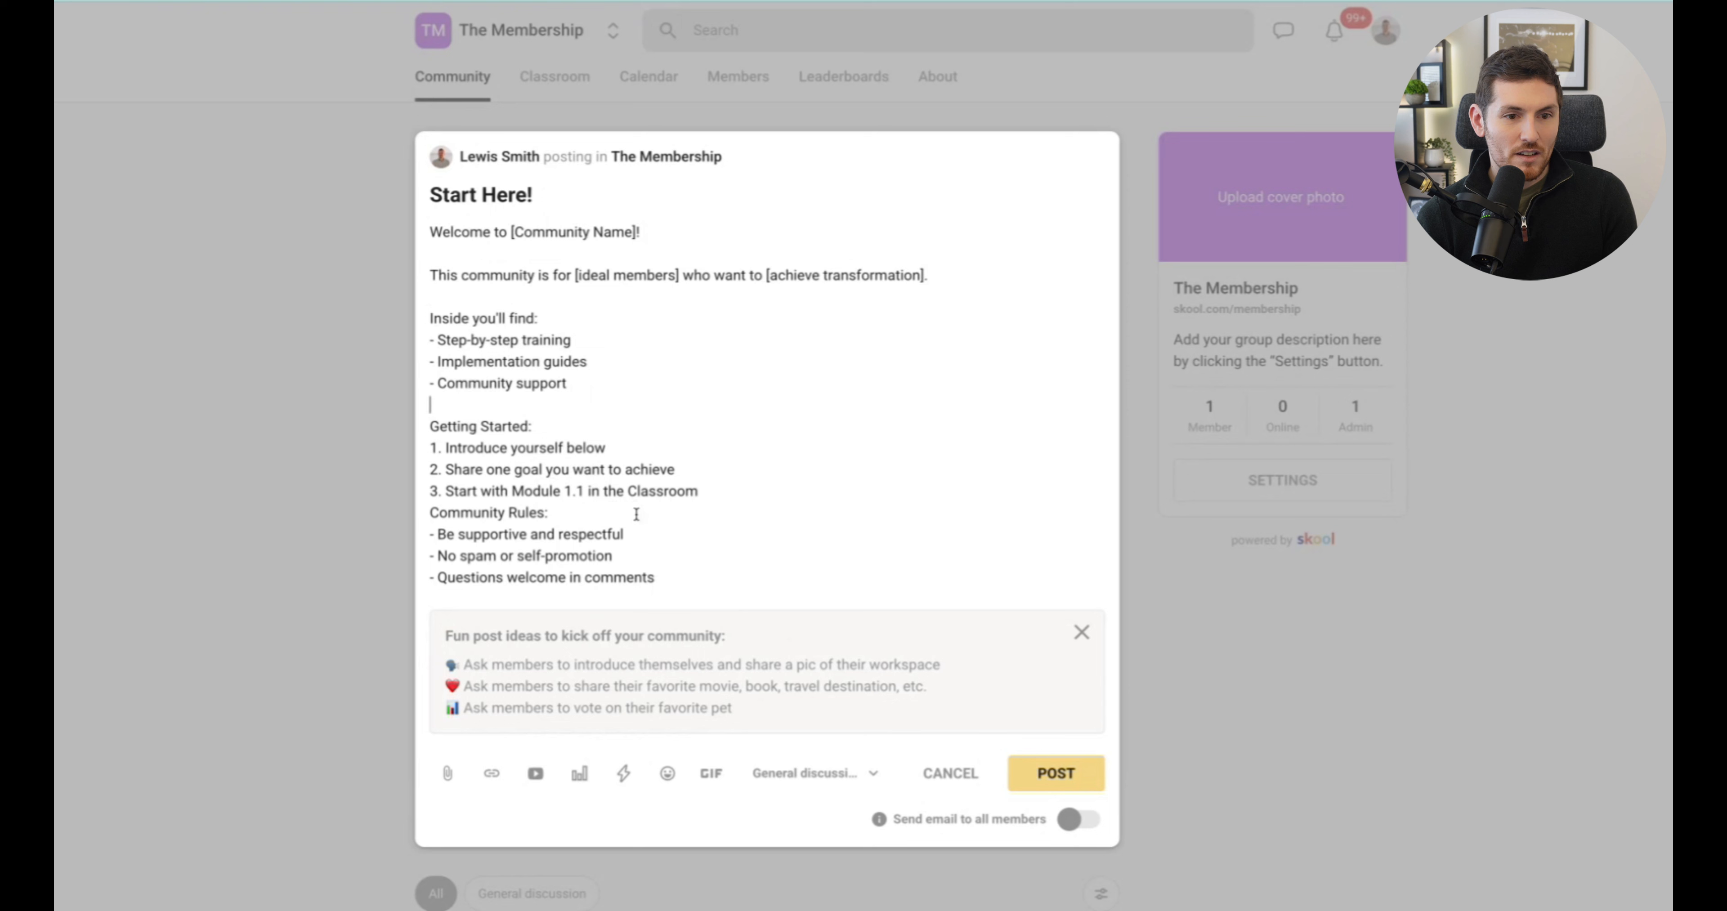
key("Return")
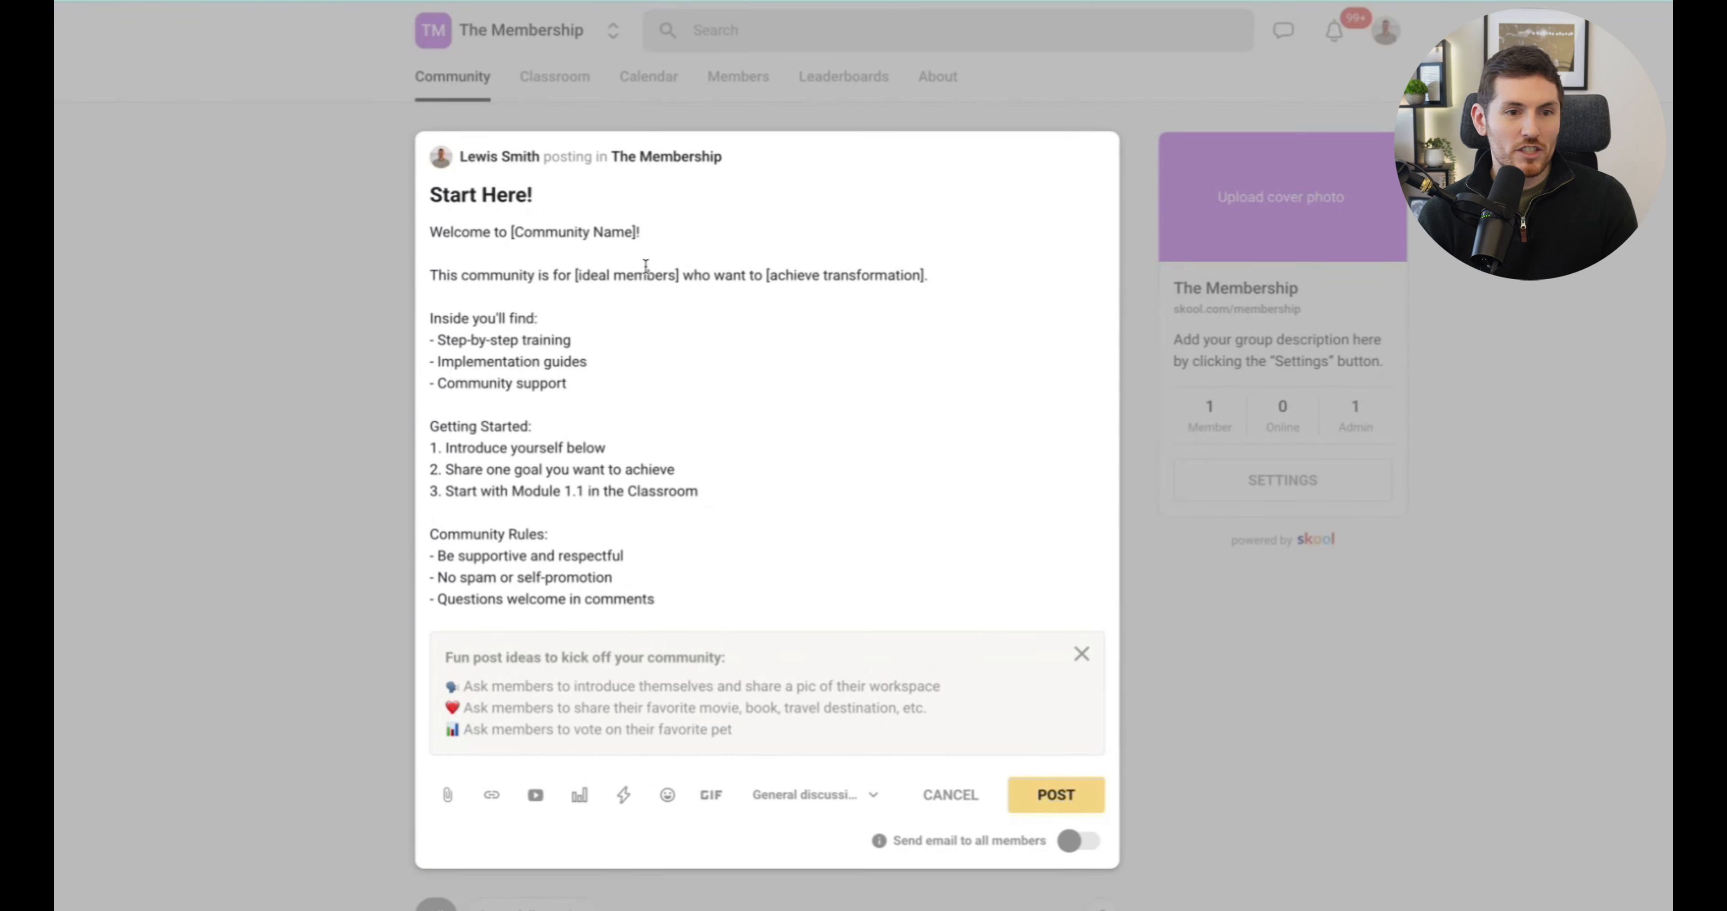
Step: Replace the [ideal members] placeholder in the post's introduction with "community owners"
left_click(614, 274)
left_click(575, 275)
key("shift+Right")
key("shift+Right")
key("shift+Right")
key("shift+Right")
key("shift+Right")
key("shift+Right")
key("shift+Right")
key("shift+Right")
key("shift+Right")
key("shift+Right")
key("shift+Right")
key("shift+Right")
key("shift+Right")
key("shift+Right")
key("shift+Right")
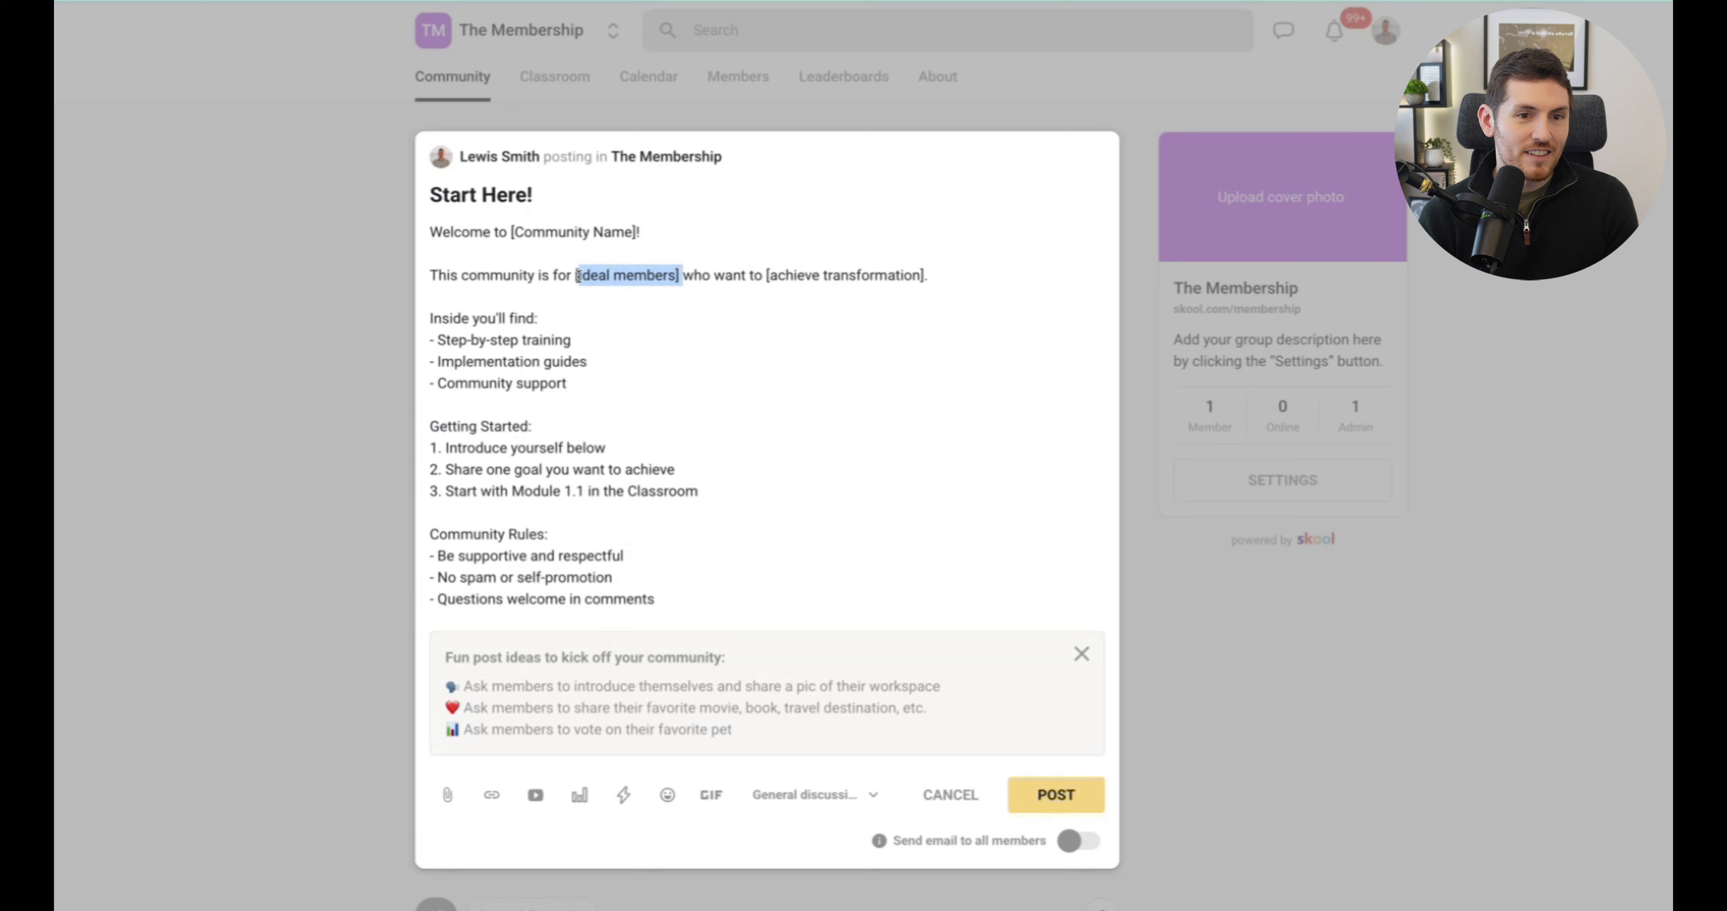
key("BackSpace")
type("Community")
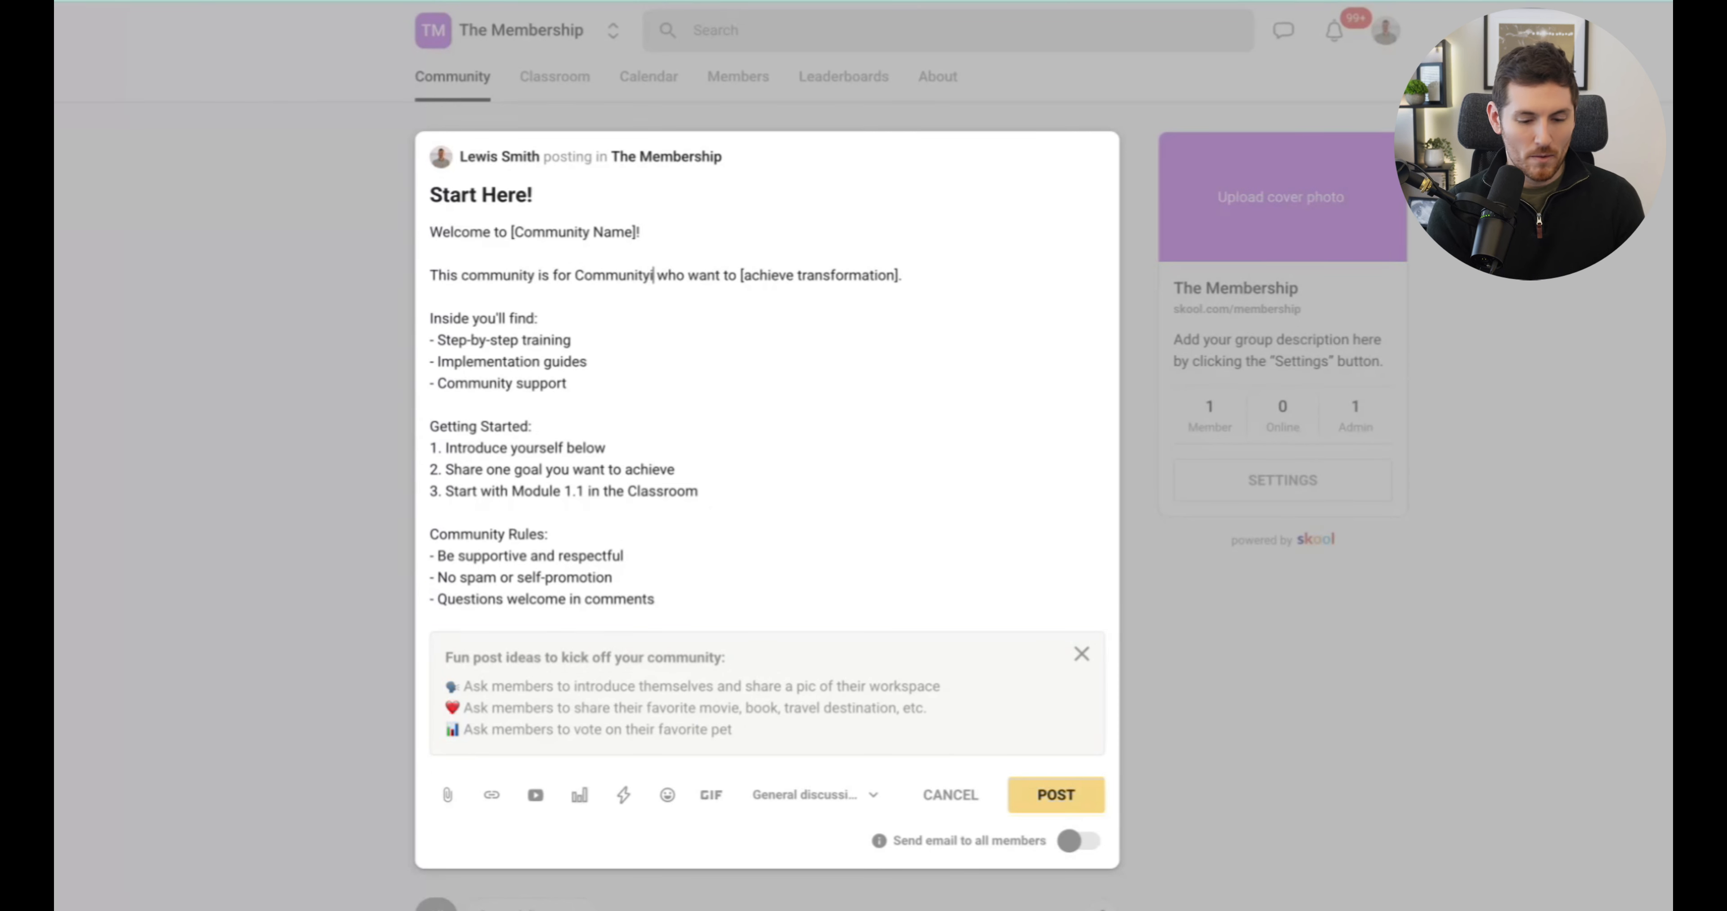
key("BackSpace")
key("BackSpace")
type("ty owners")
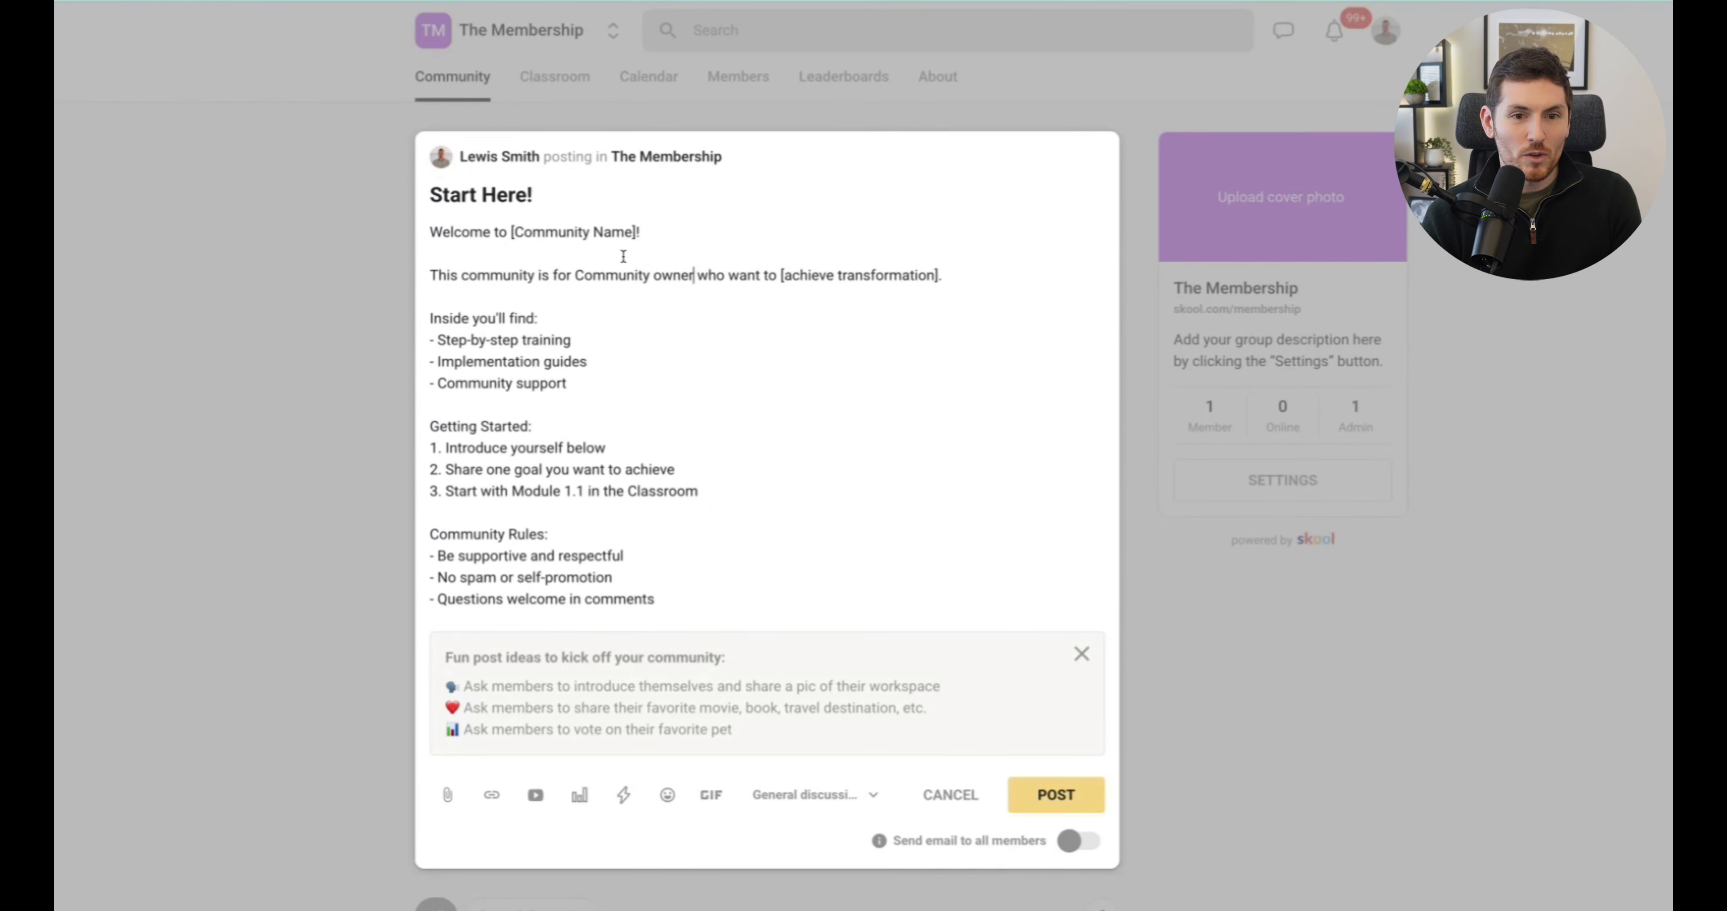
key("BackSpace")
type("c")
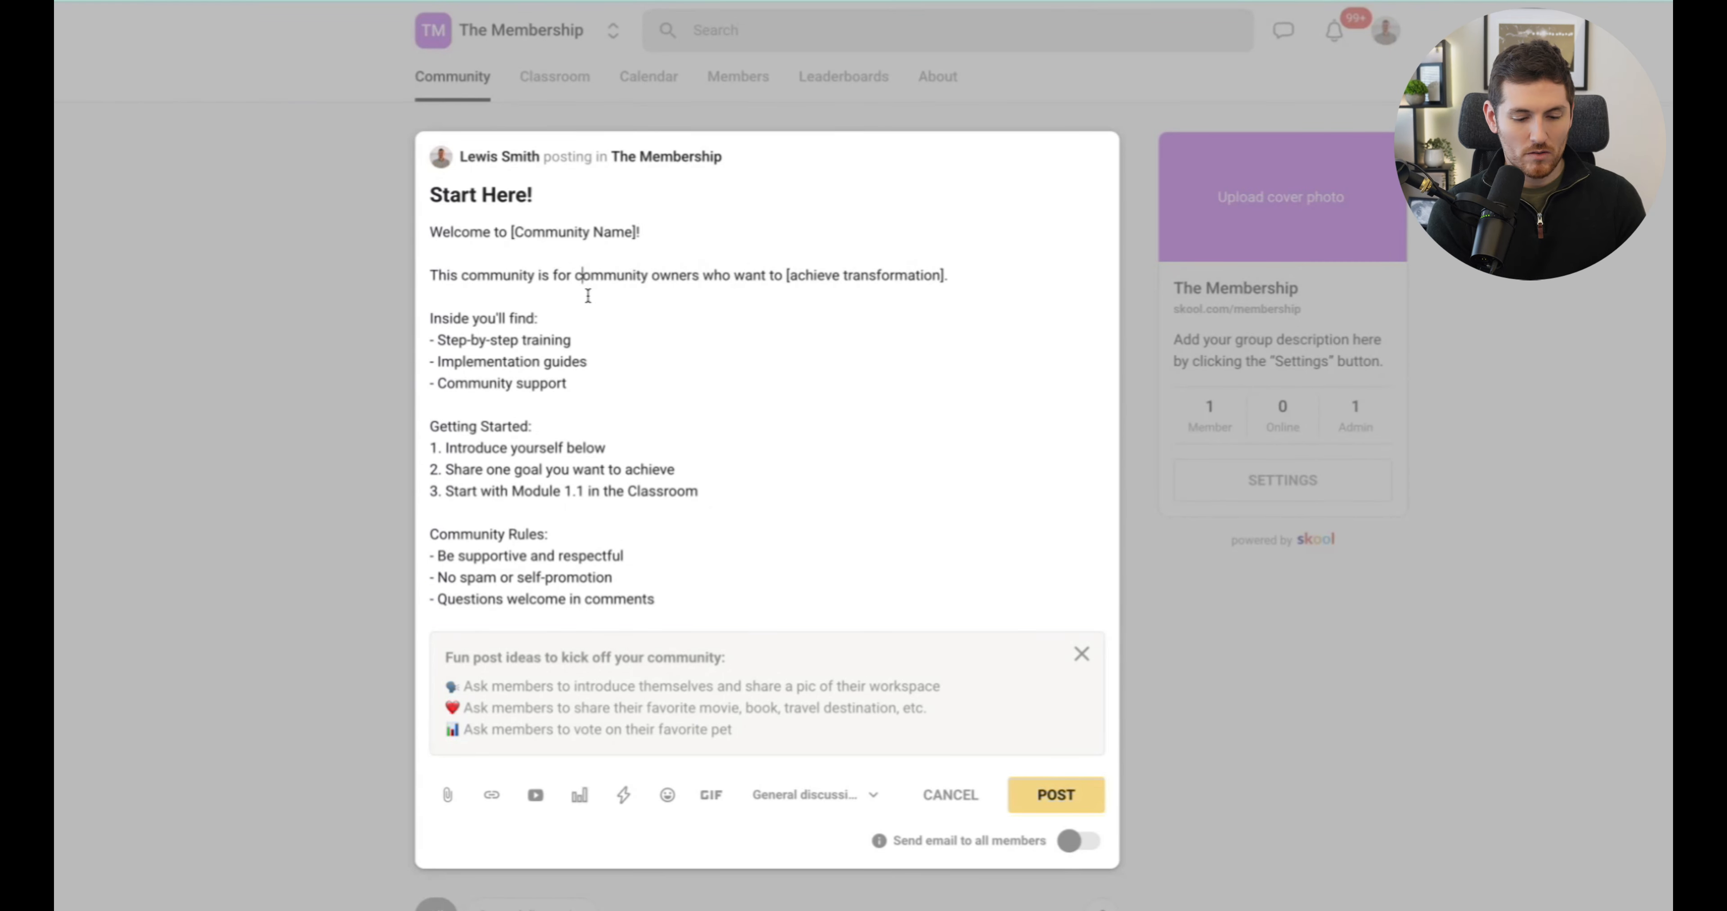
Step: Replace the [achieve transformation] placeholder with "create lifechanging membership communities."
left_click(962, 274)
key("shift+Left")
key("shift+Left")
key("shift+Left")
key("shift+Left")
key("shift+Left")
key("shift+Left")
key("shift+Left")
key("shift+Left")
key("shift+Left")
key("shift+Left")
key("shift+Left")
key("shift+Left")
key("shift+Left")
key("shift+Left")
key("shift+Left")
key("shift+Left")
key("shift+Left")
key("shift+Left")
key("shift+Left")
key("shift+Left")
type("c")
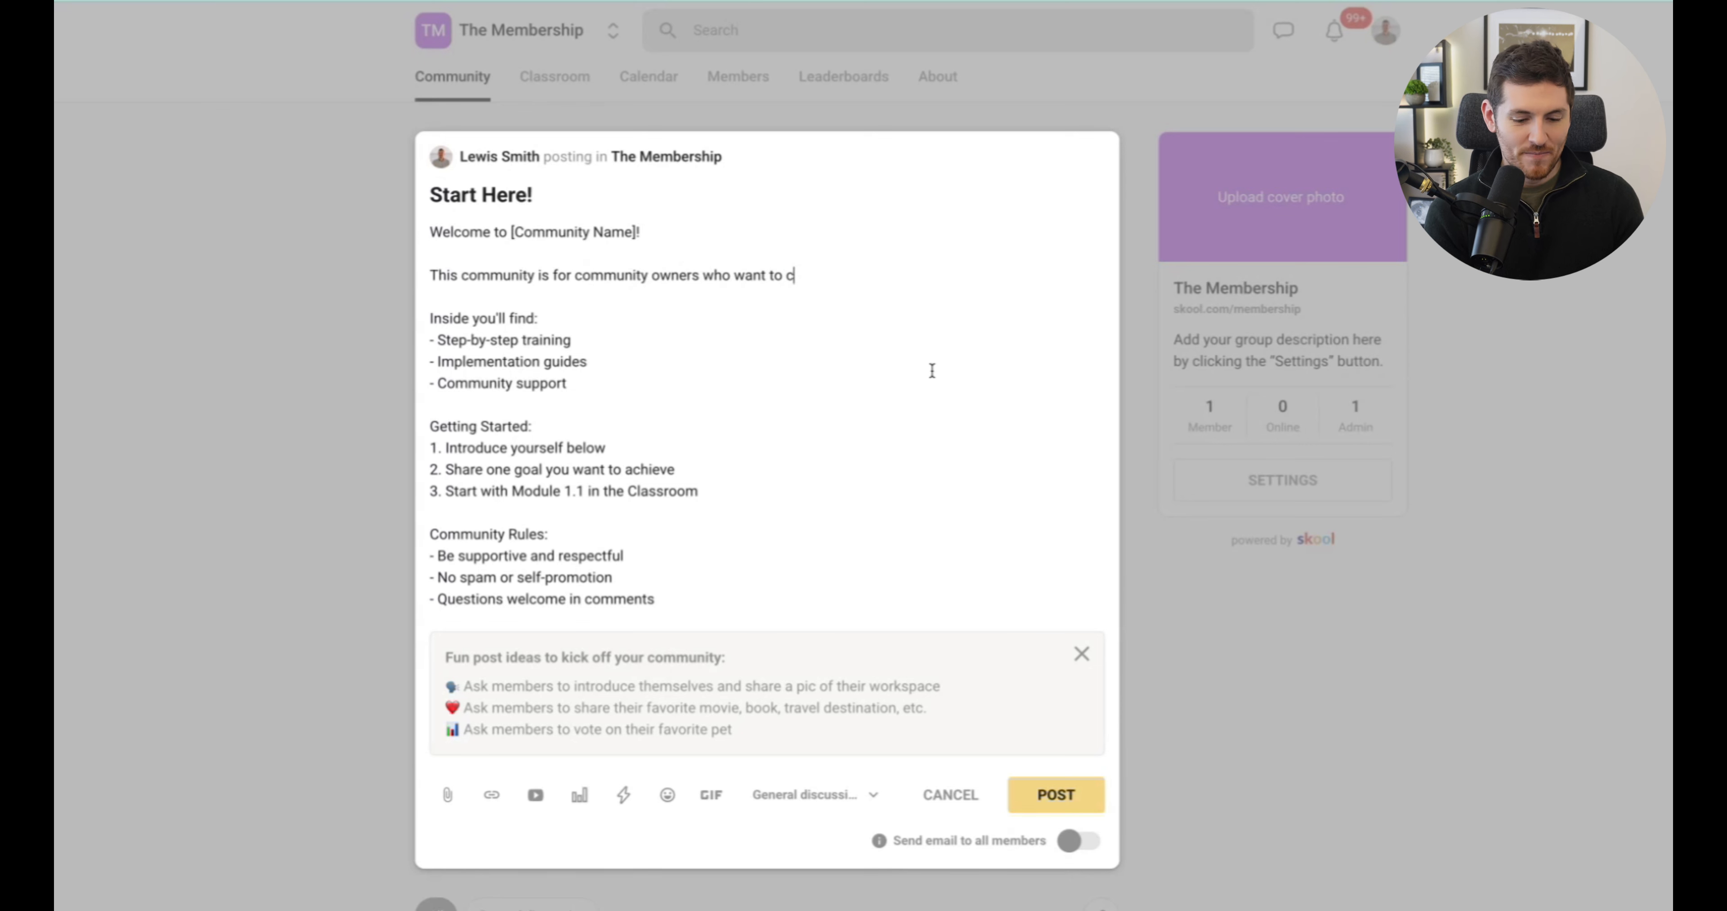
type("reate lifechanging ")
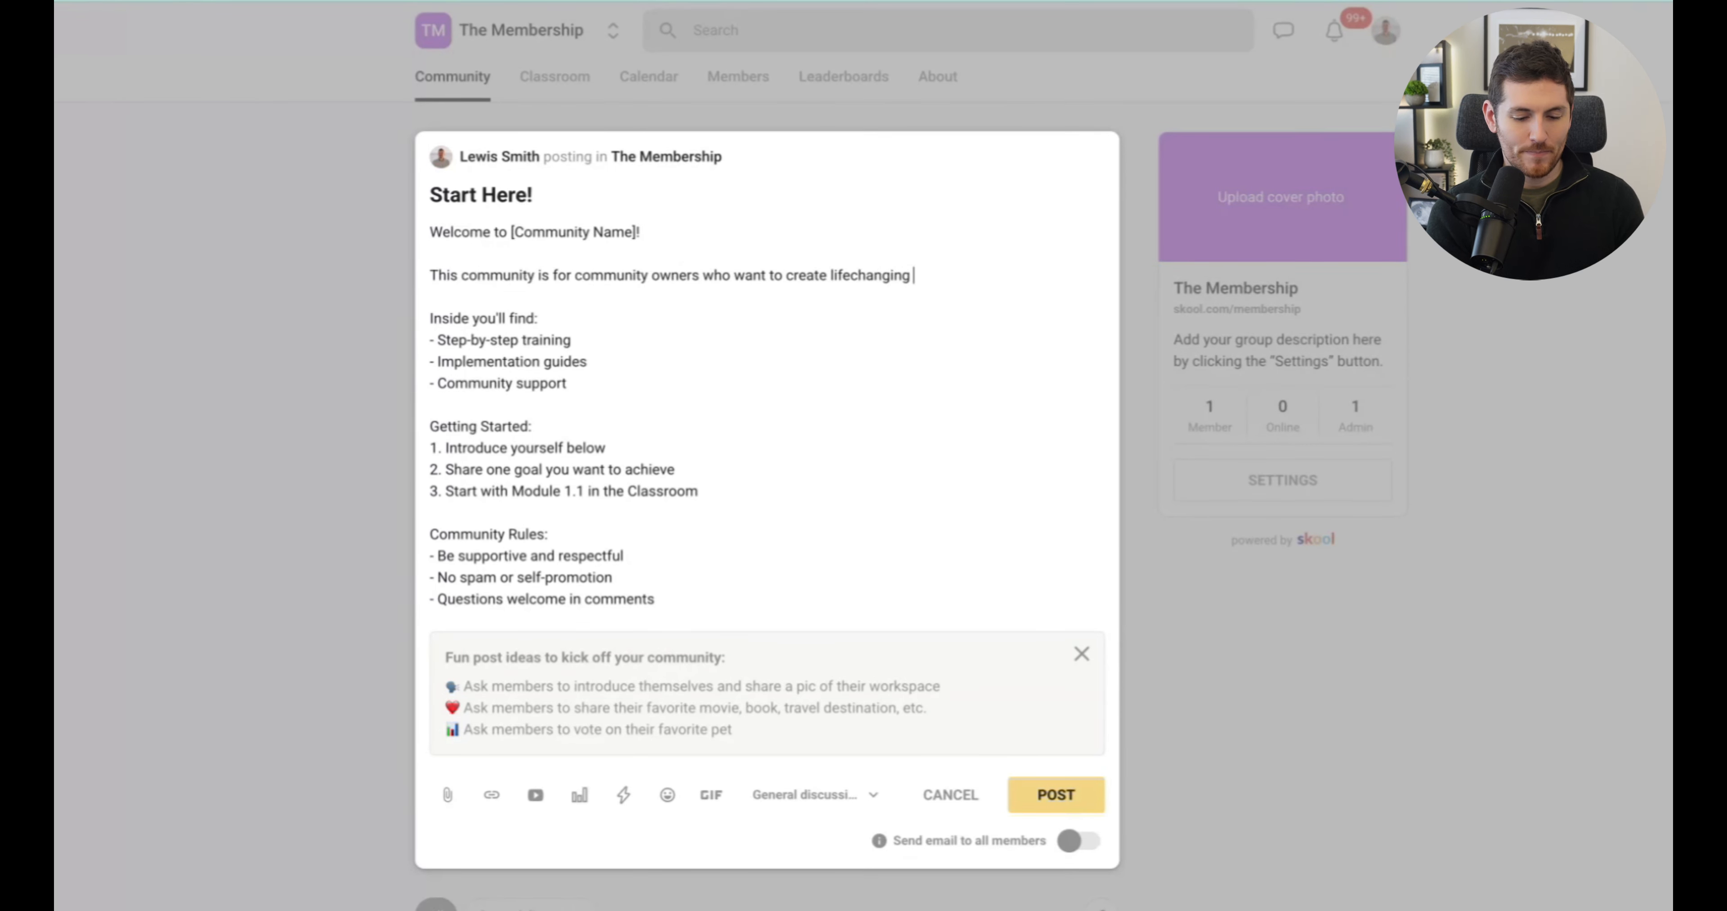
type("membership co")
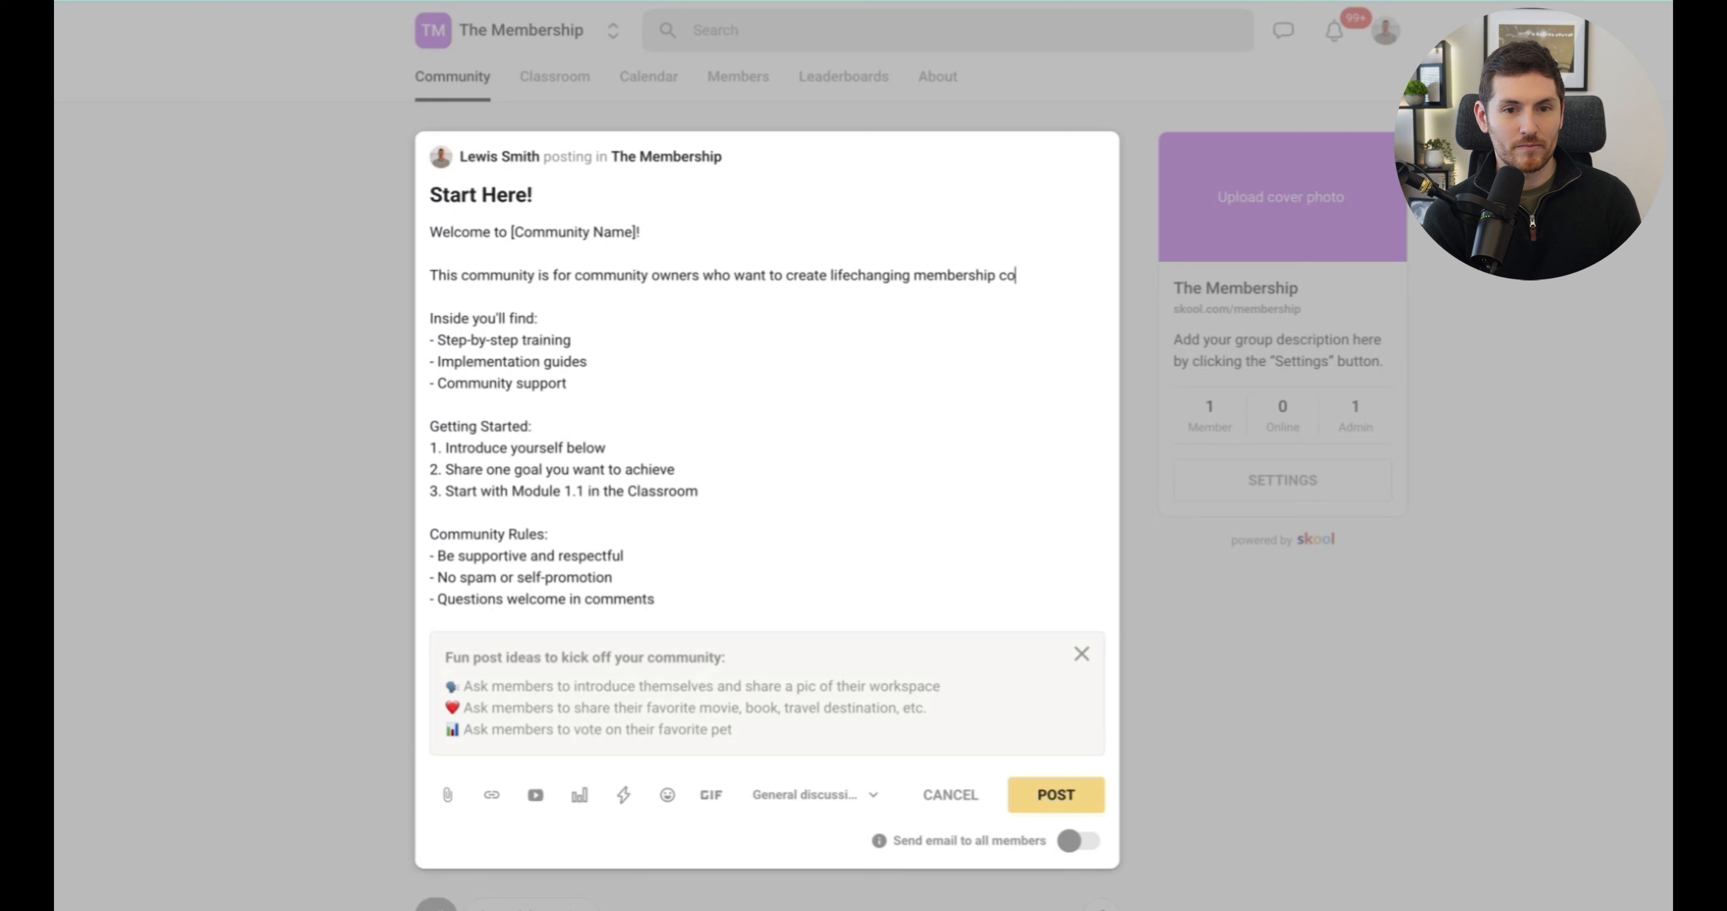
type("mmunities.")
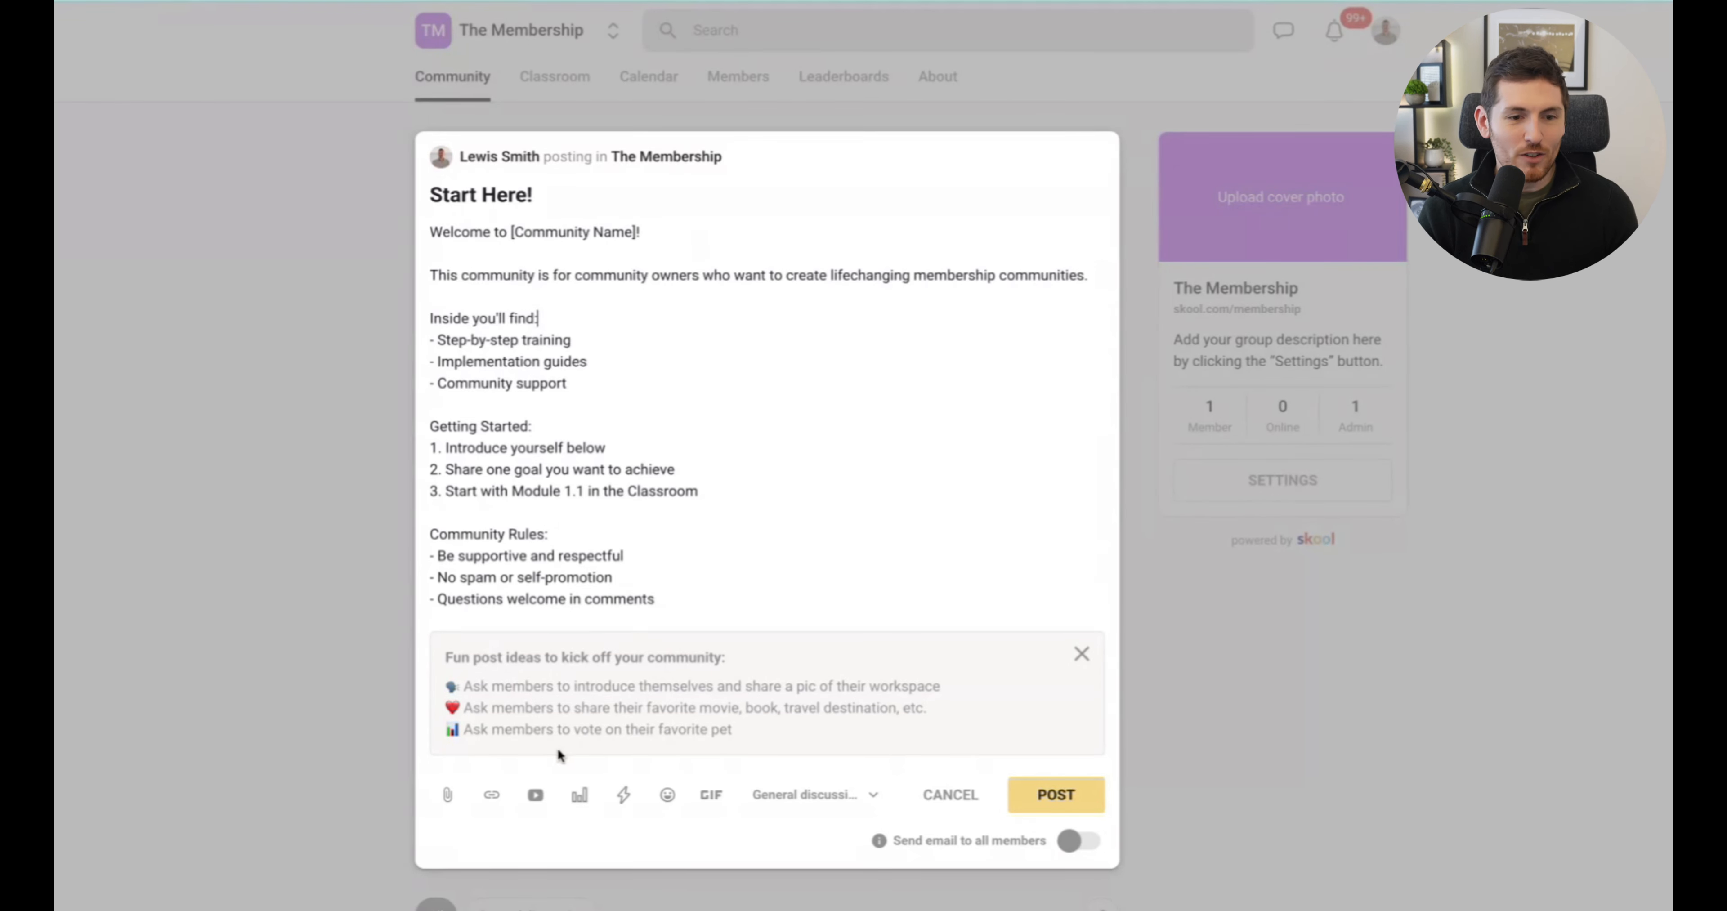
left_click(580, 794)
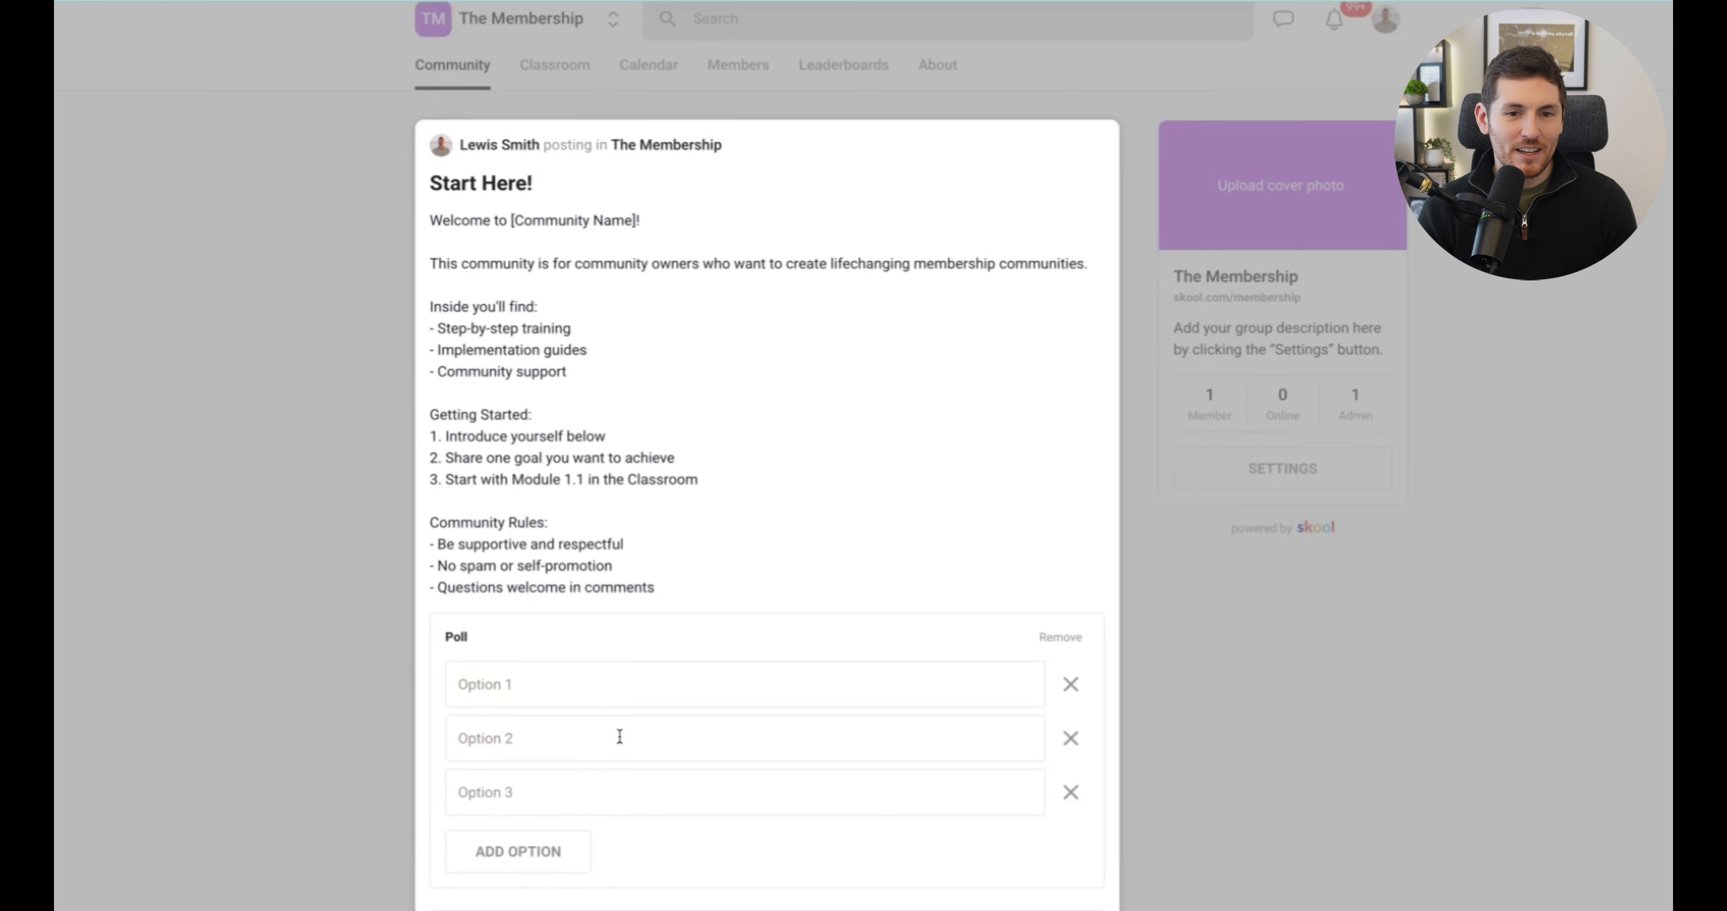
scroll(619, 736, "down", 2)
left_click(1063, 497)
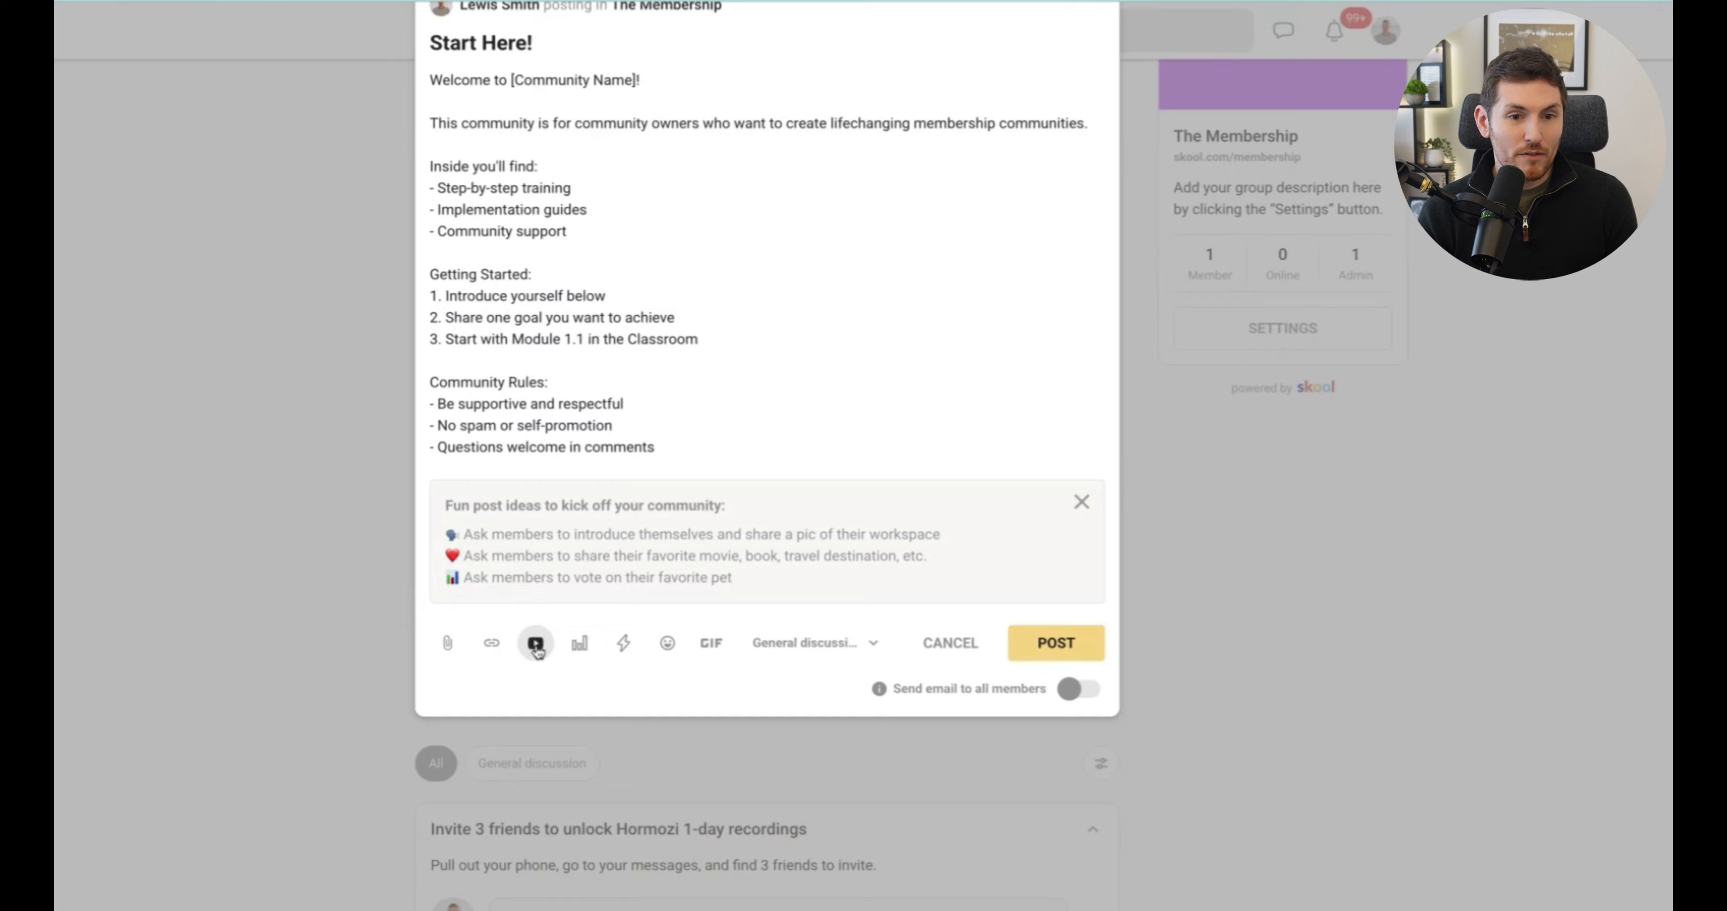
left_click(536, 646)
left_click_drag(792, 412, 995, 412)
left_click(869, 412)
left_click(926, 465)
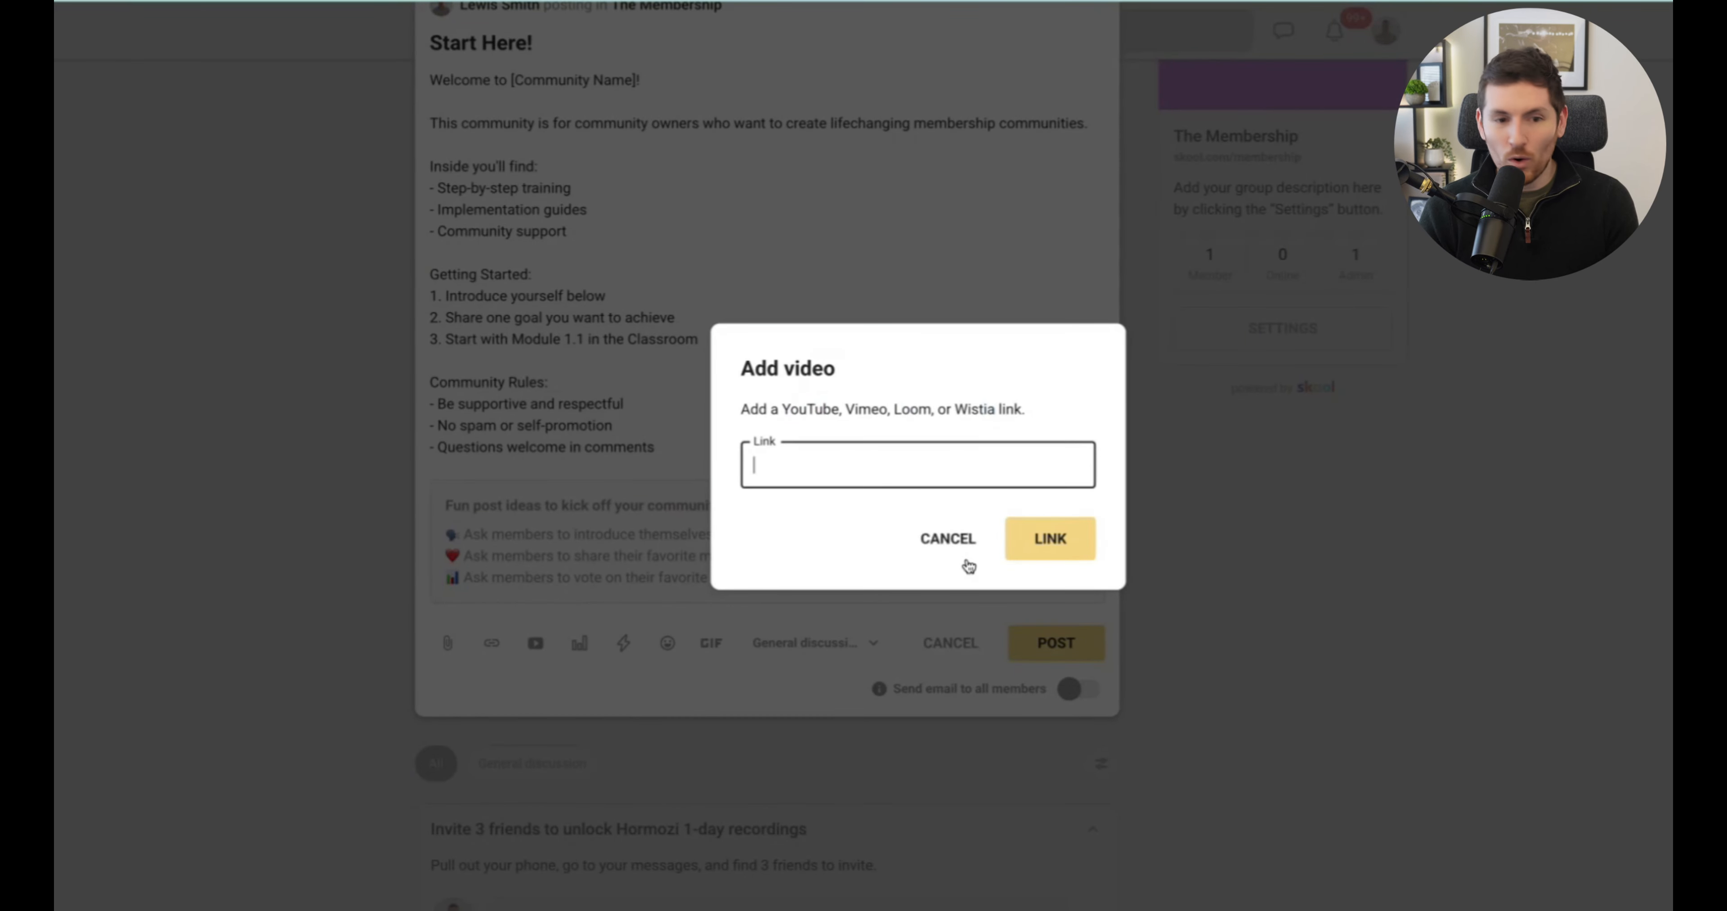
left_click(951, 544)
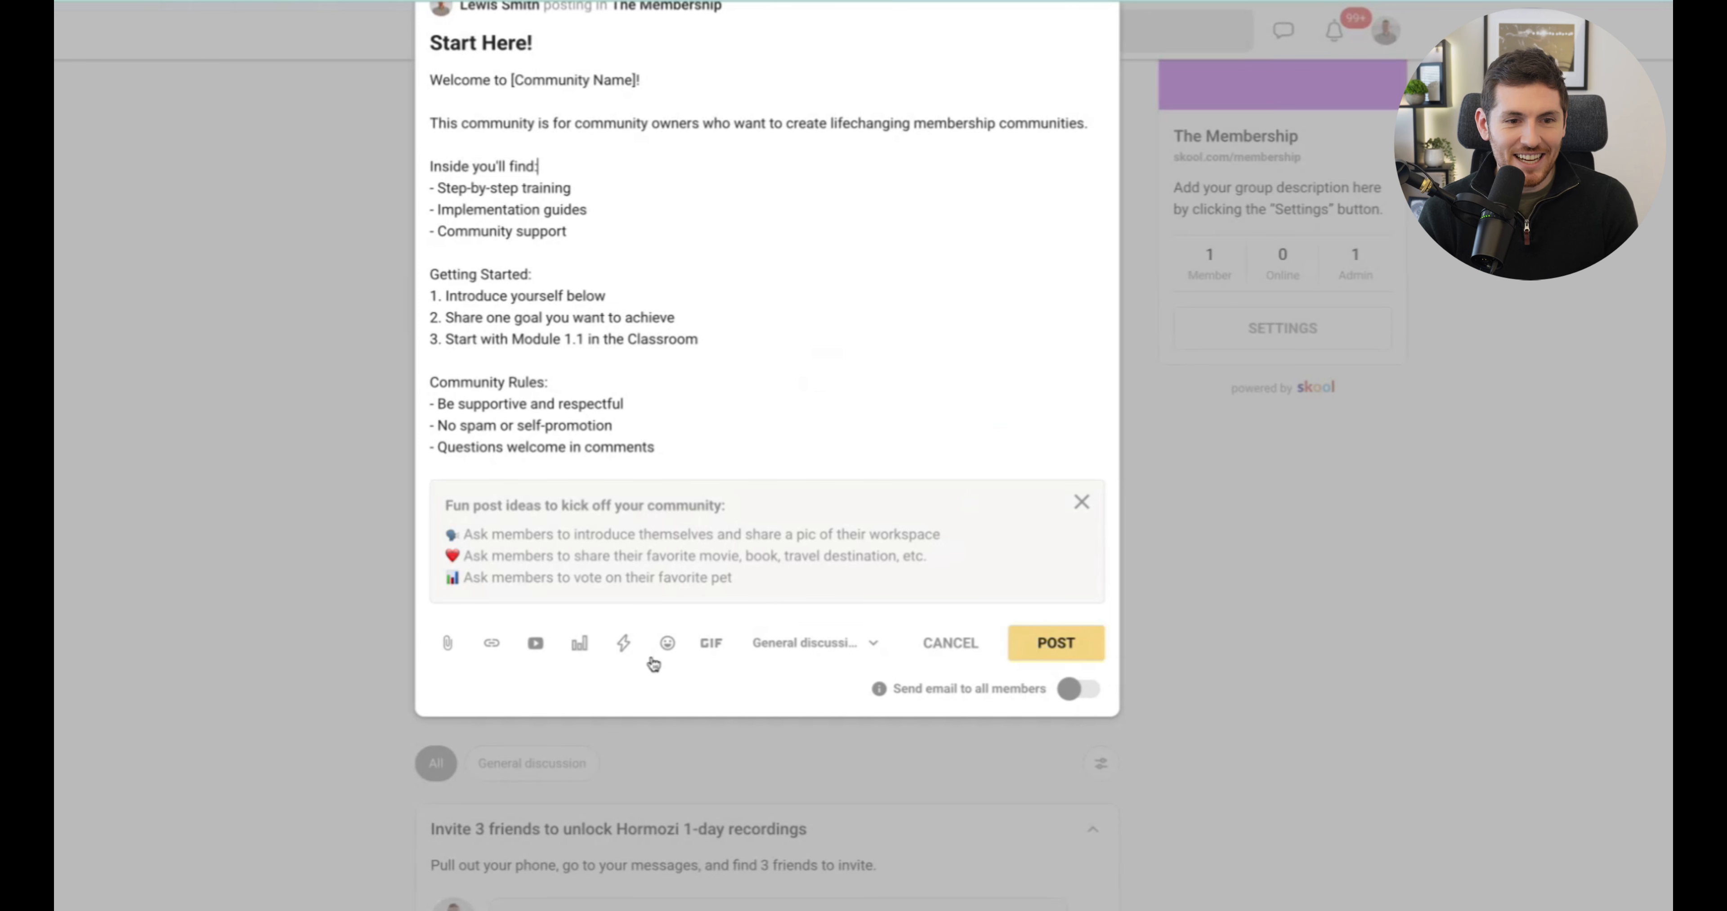
Step: Add a Complete action block to the post and dismiss the fun post ideas box
left_click(623, 646)
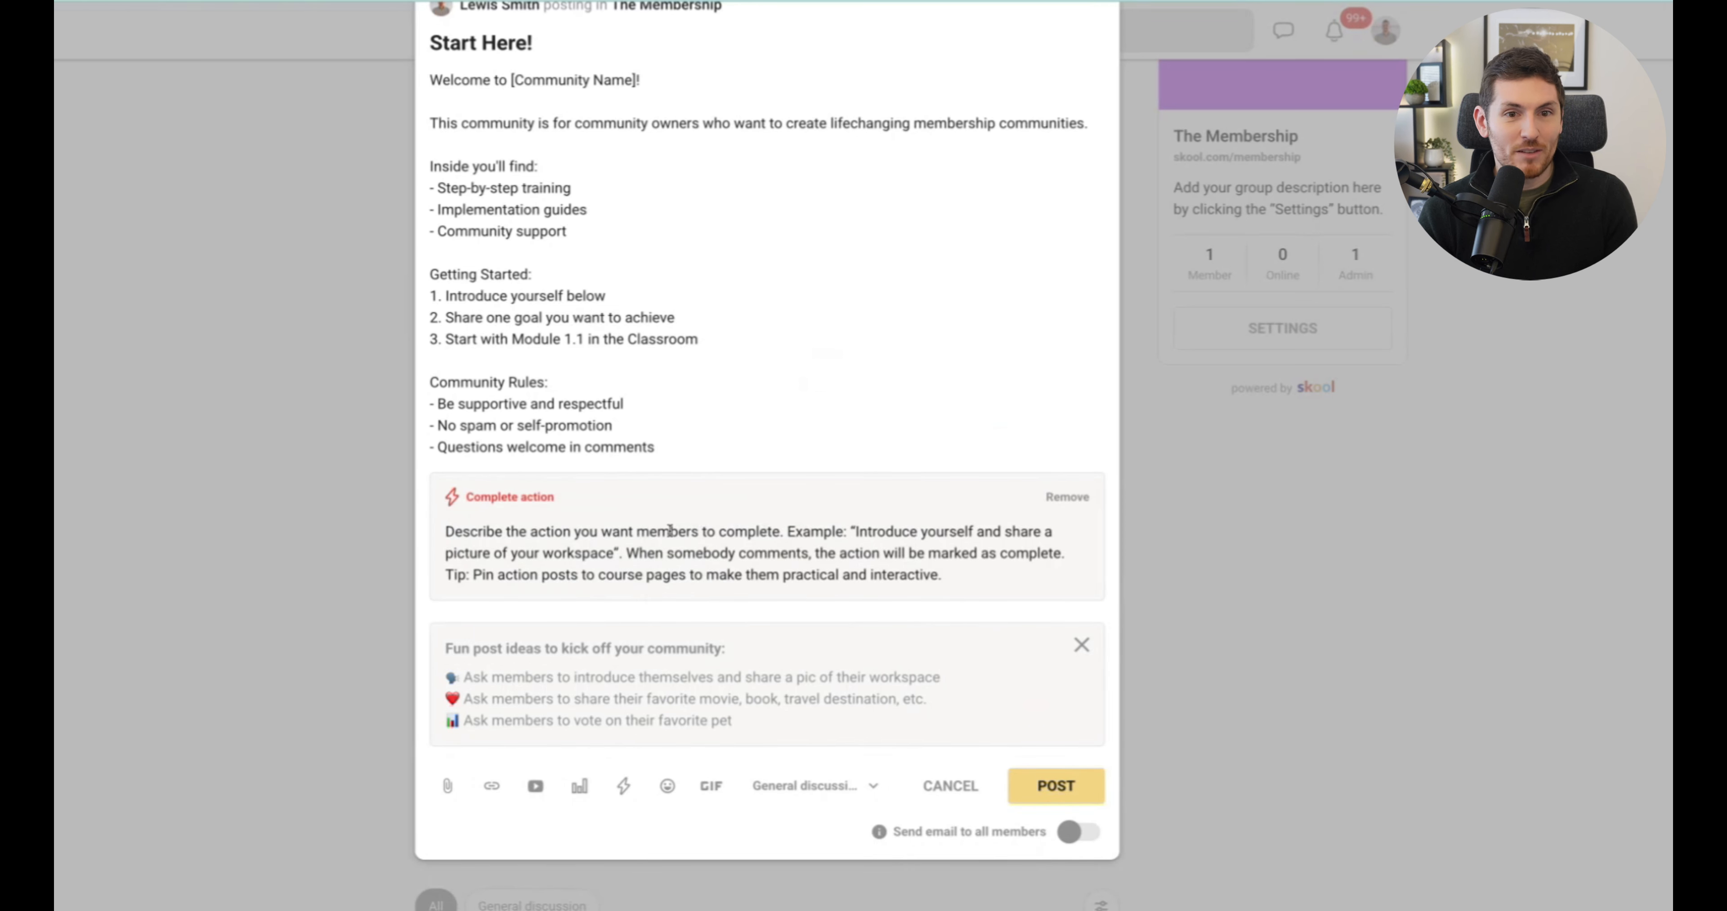
left_click_drag(669, 531, 885, 533)
left_click(584, 315)
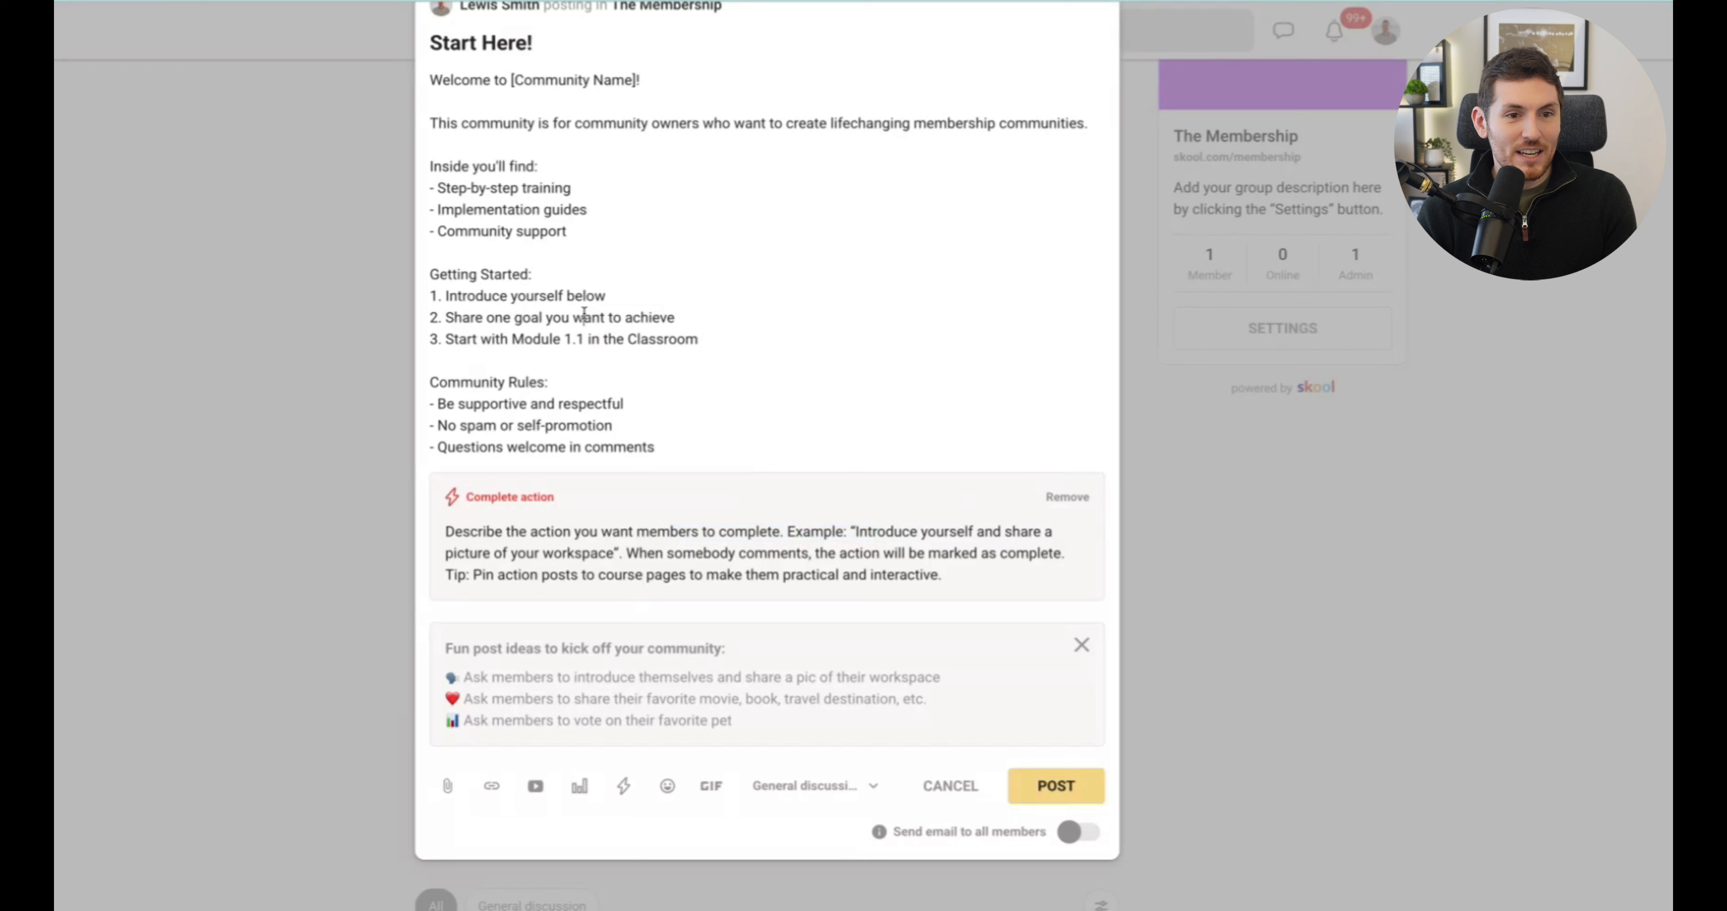
left_click_drag(586, 296, 458, 296)
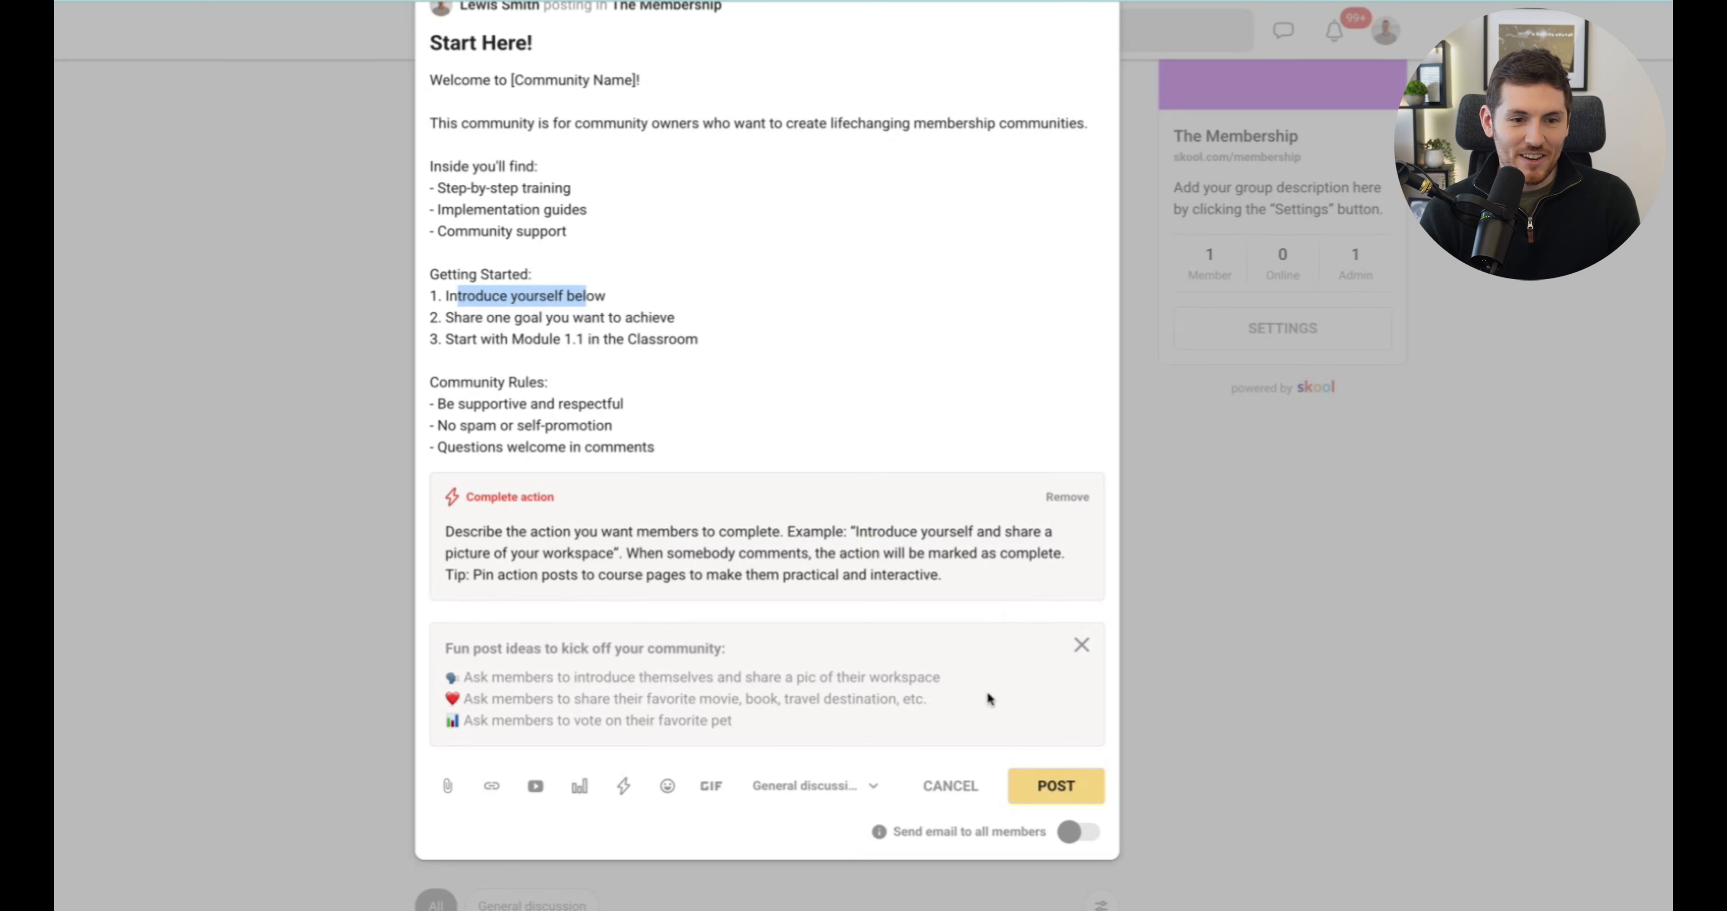
left_click(1081, 647)
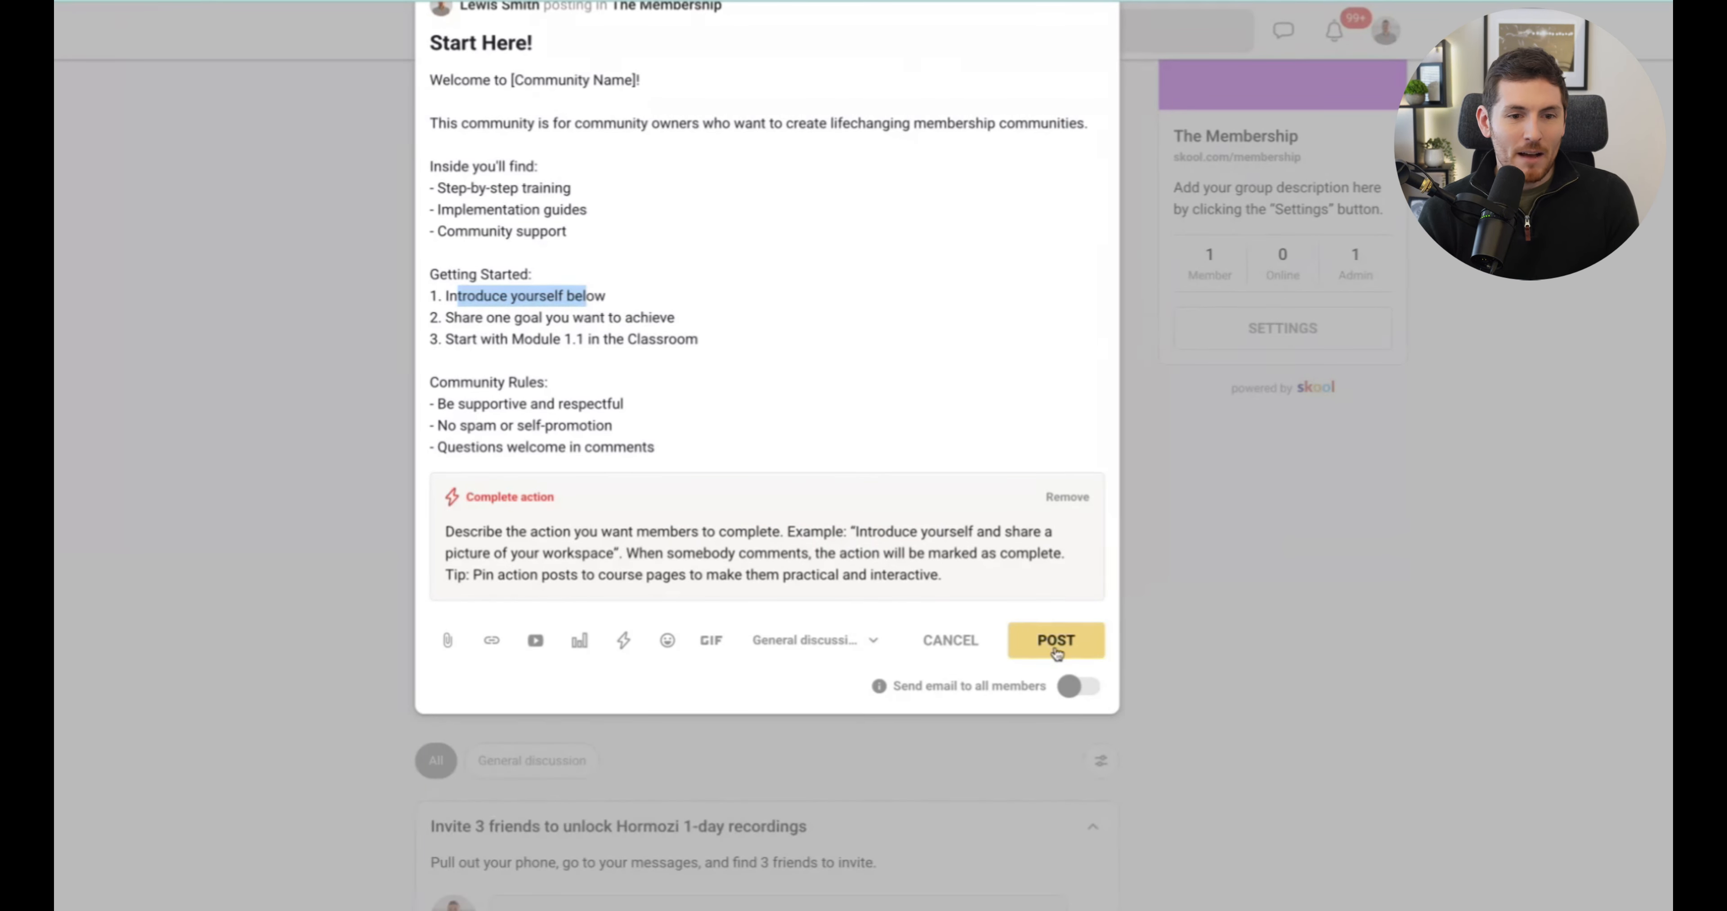
left_click(804, 642)
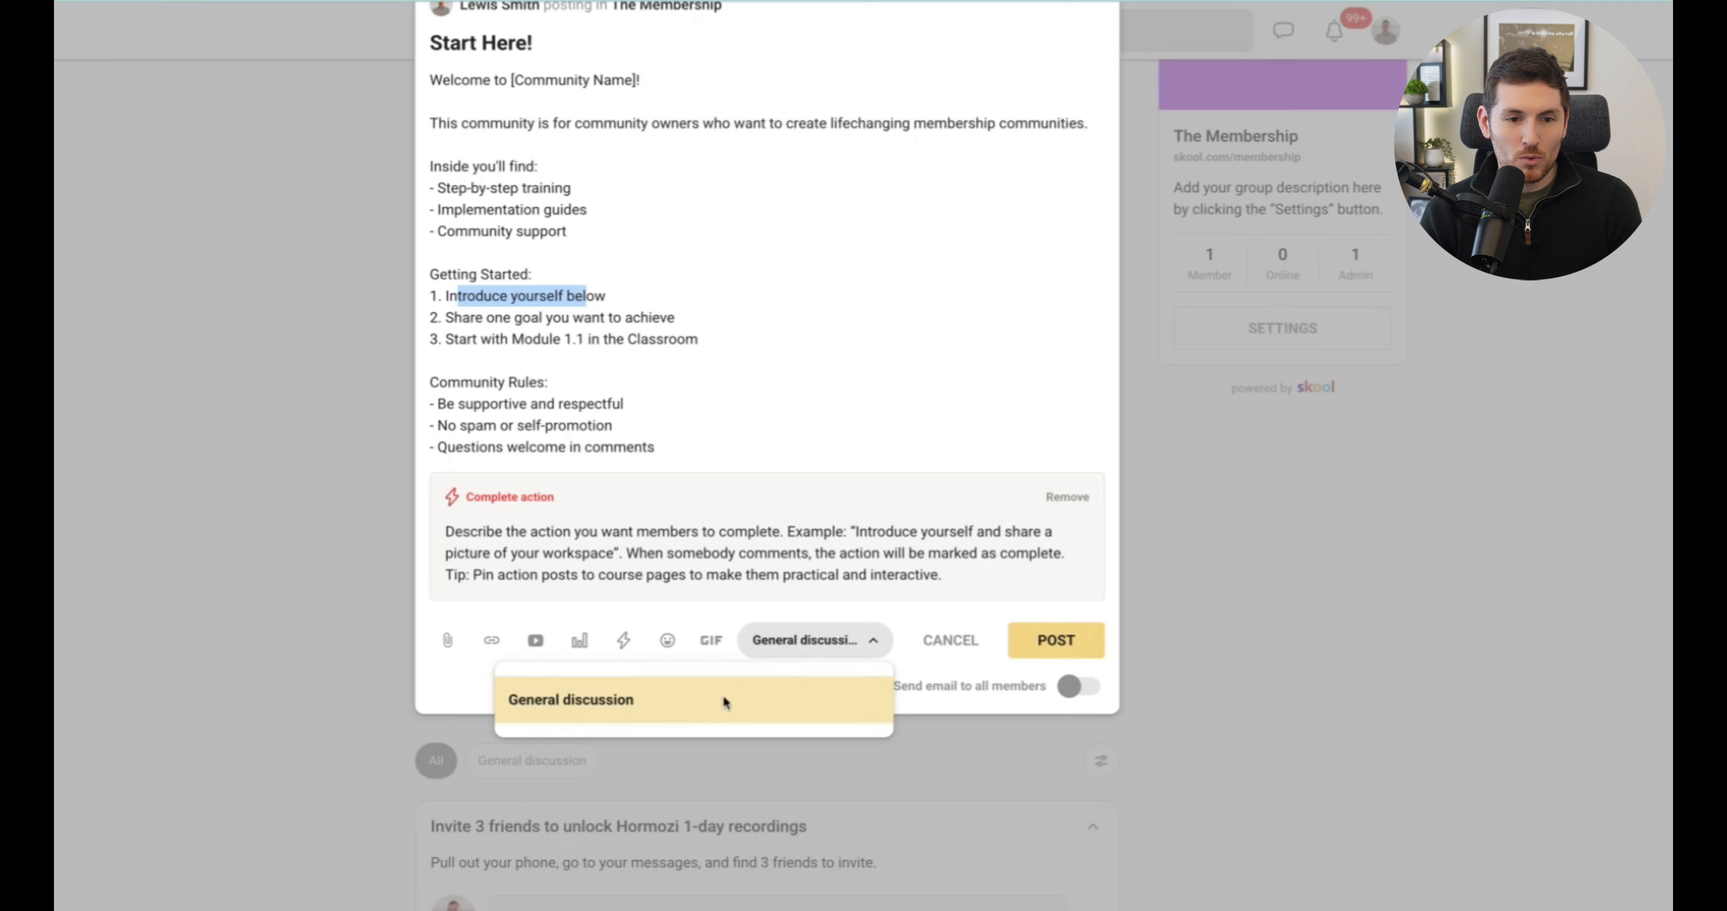
left_click(712, 643)
left_click(712, 641)
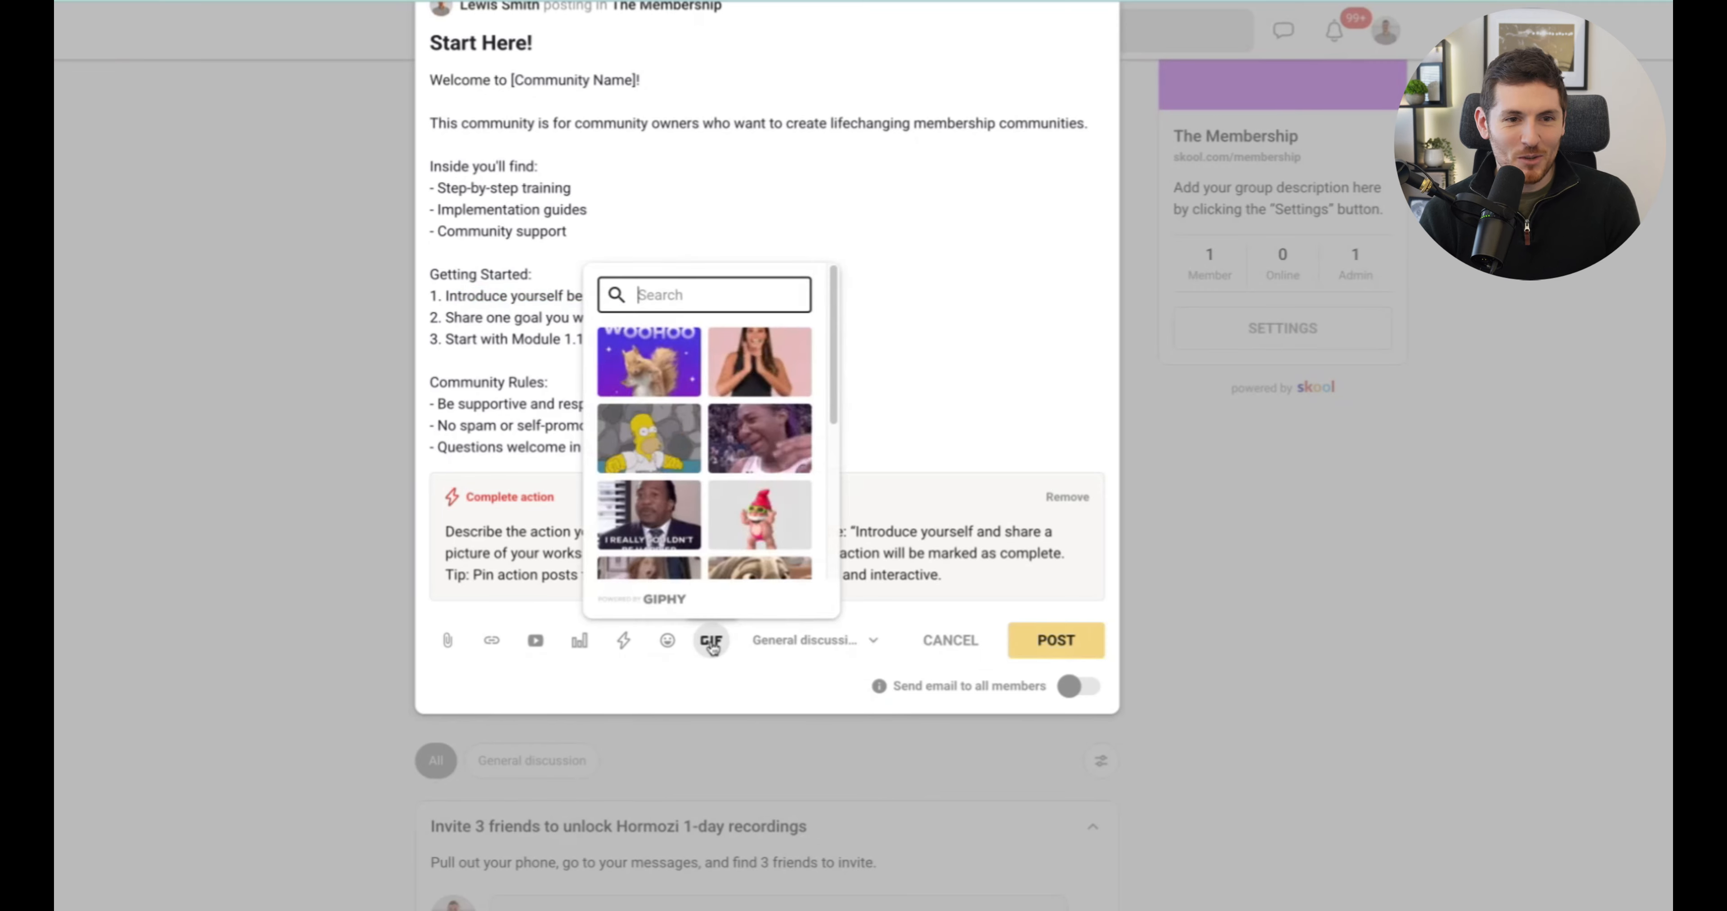
left_click(936, 426)
scroll(885, 436, "up", 3)
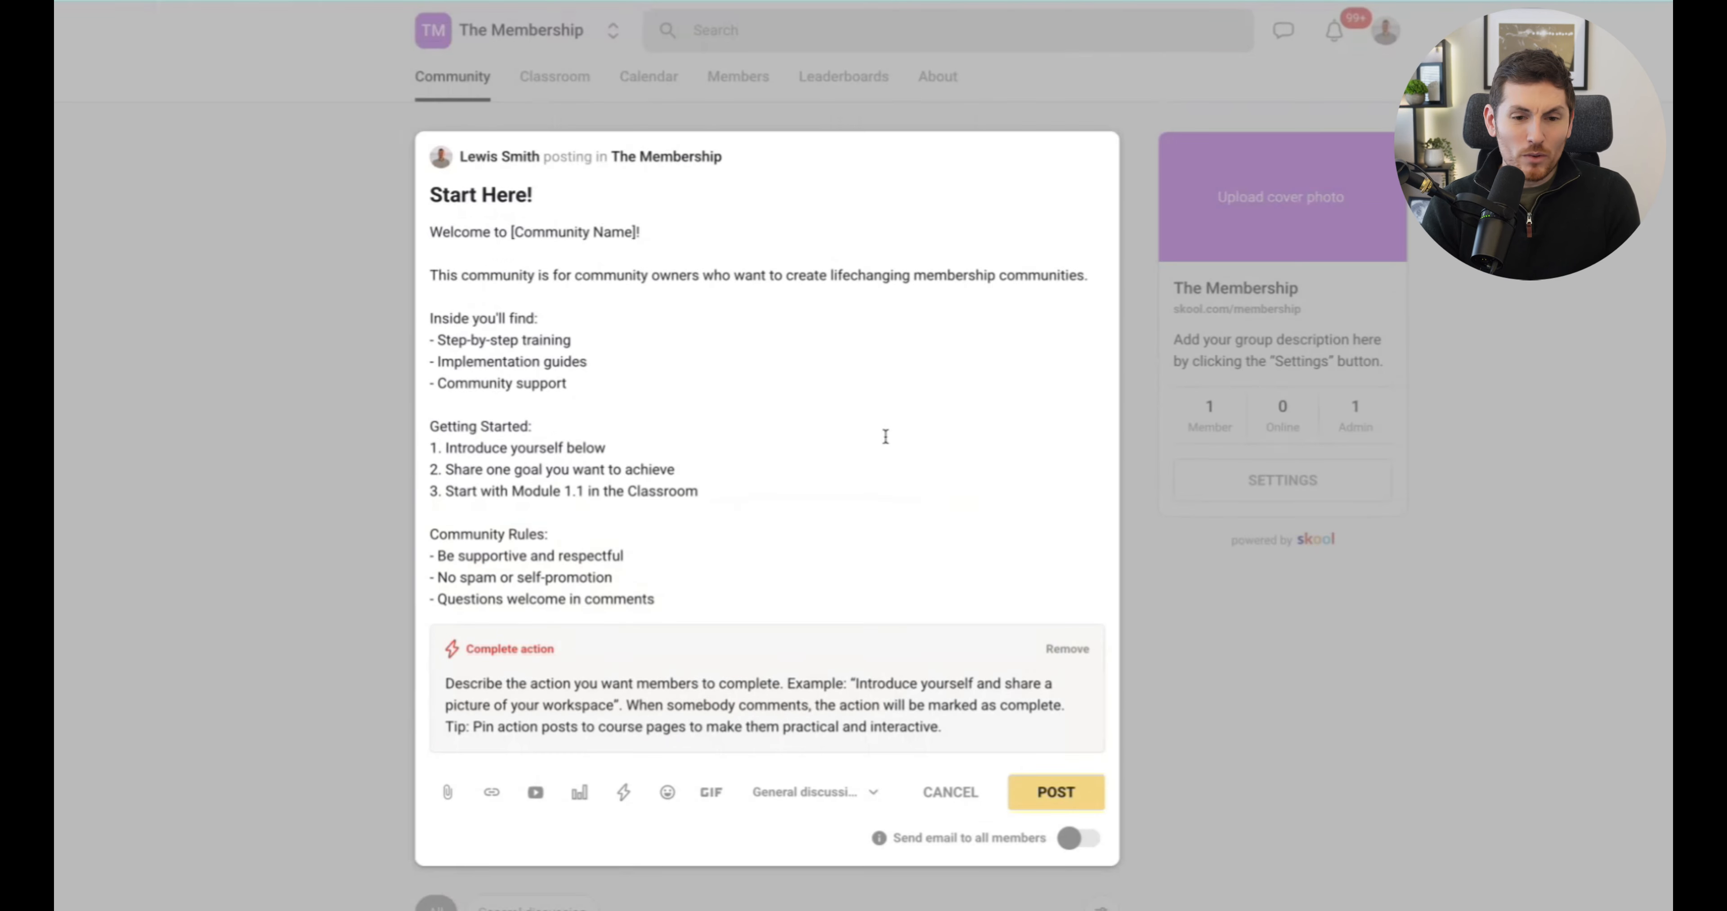
Step: Publish the "Start Here!" post in General discussion and pin it to the community feed
scroll(863, 443, "down", 3)
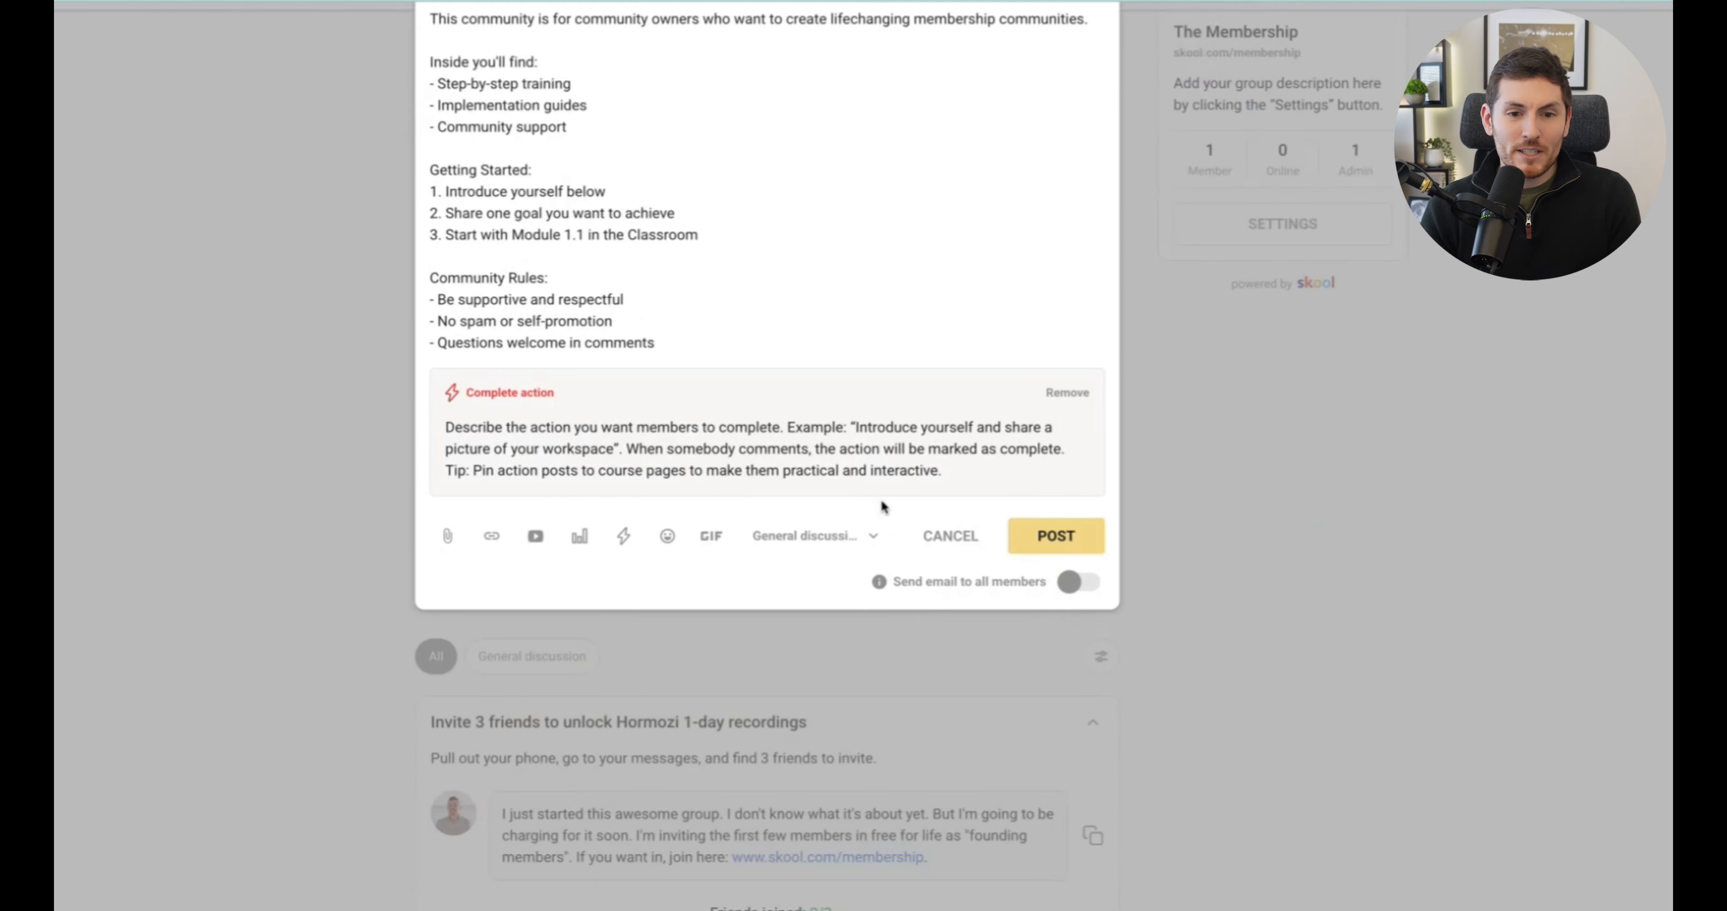
left_click(1054, 546)
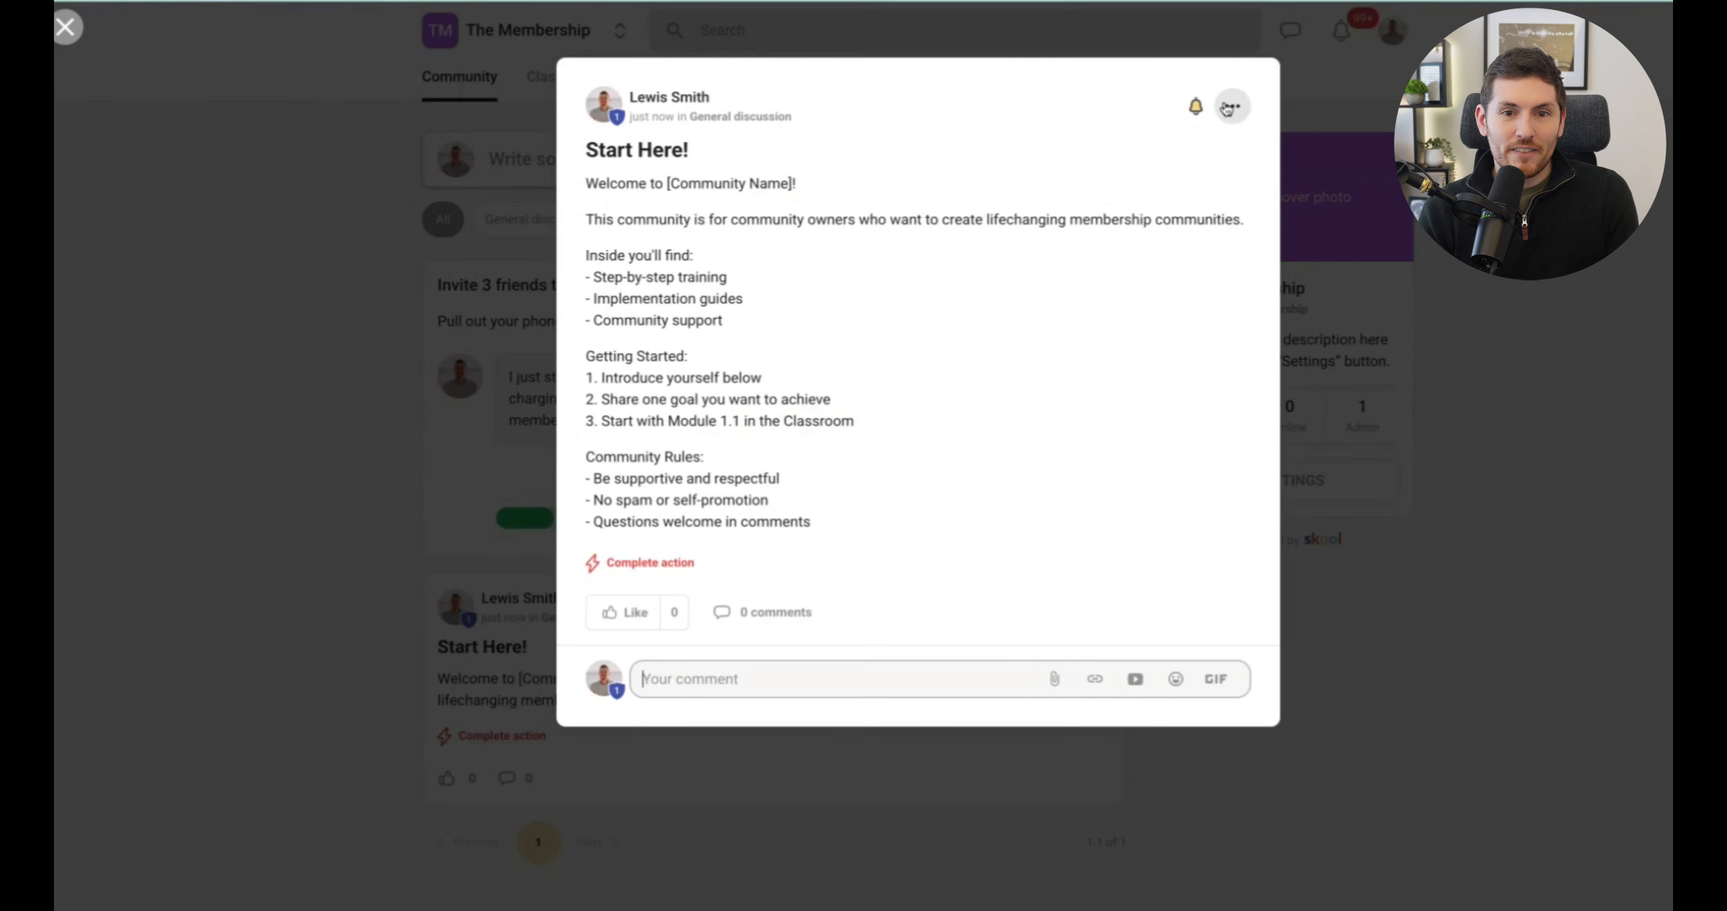
left_click(1225, 108)
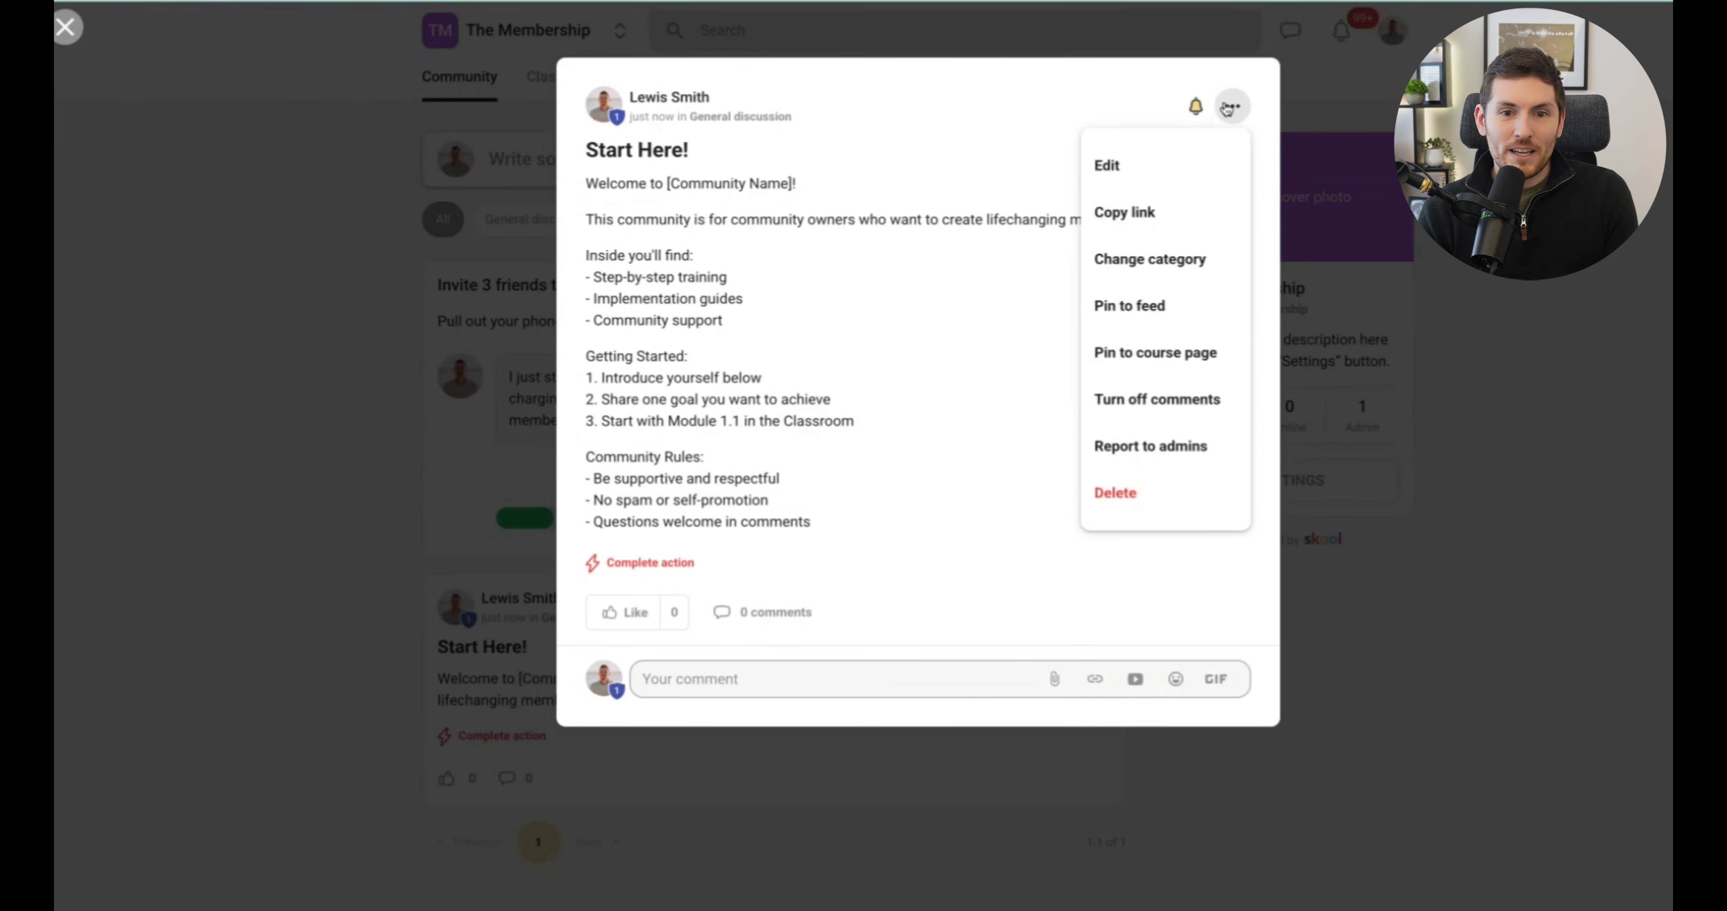
left_click(1151, 320)
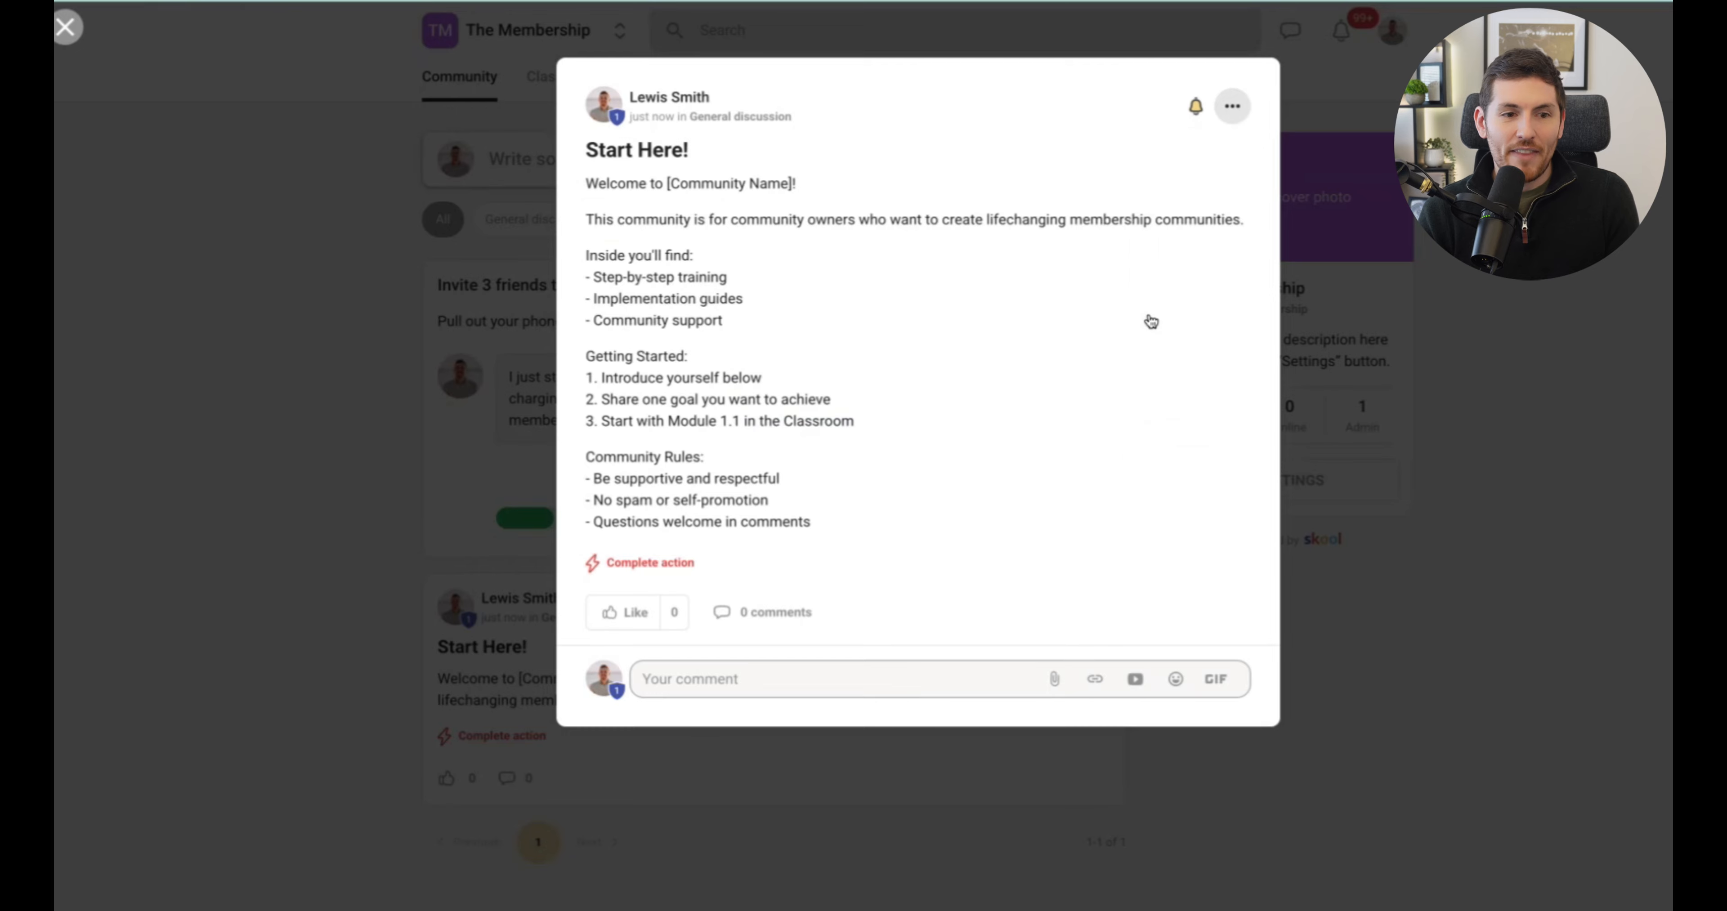
left_click(343, 467)
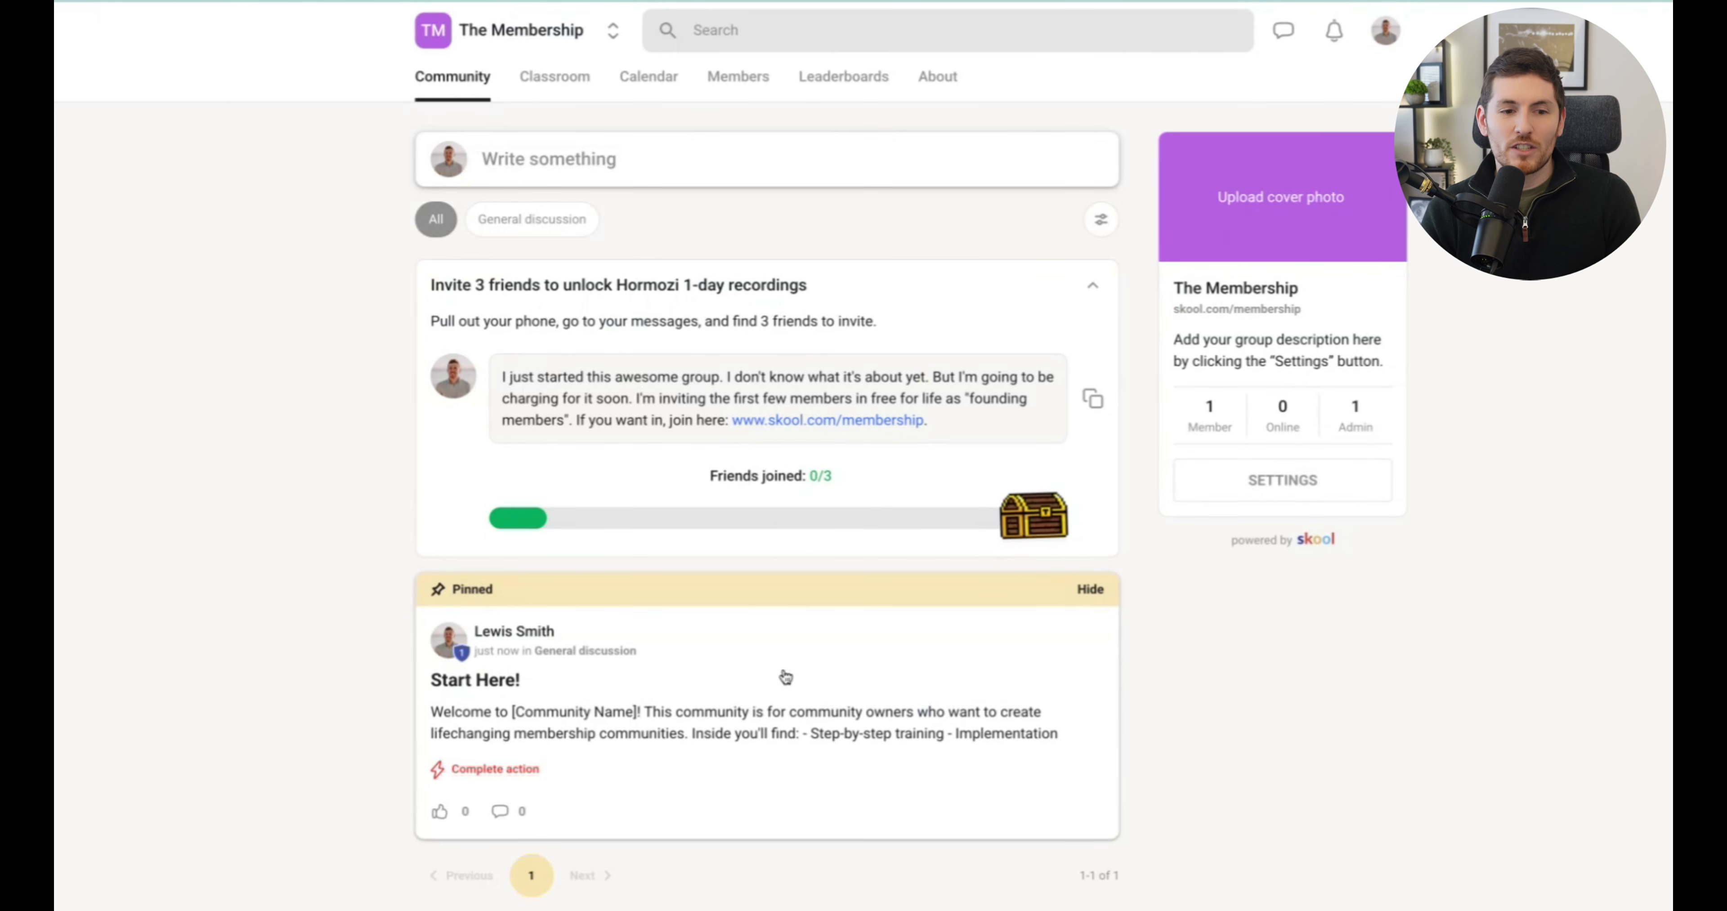
scroll(785, 677, "down", 1)
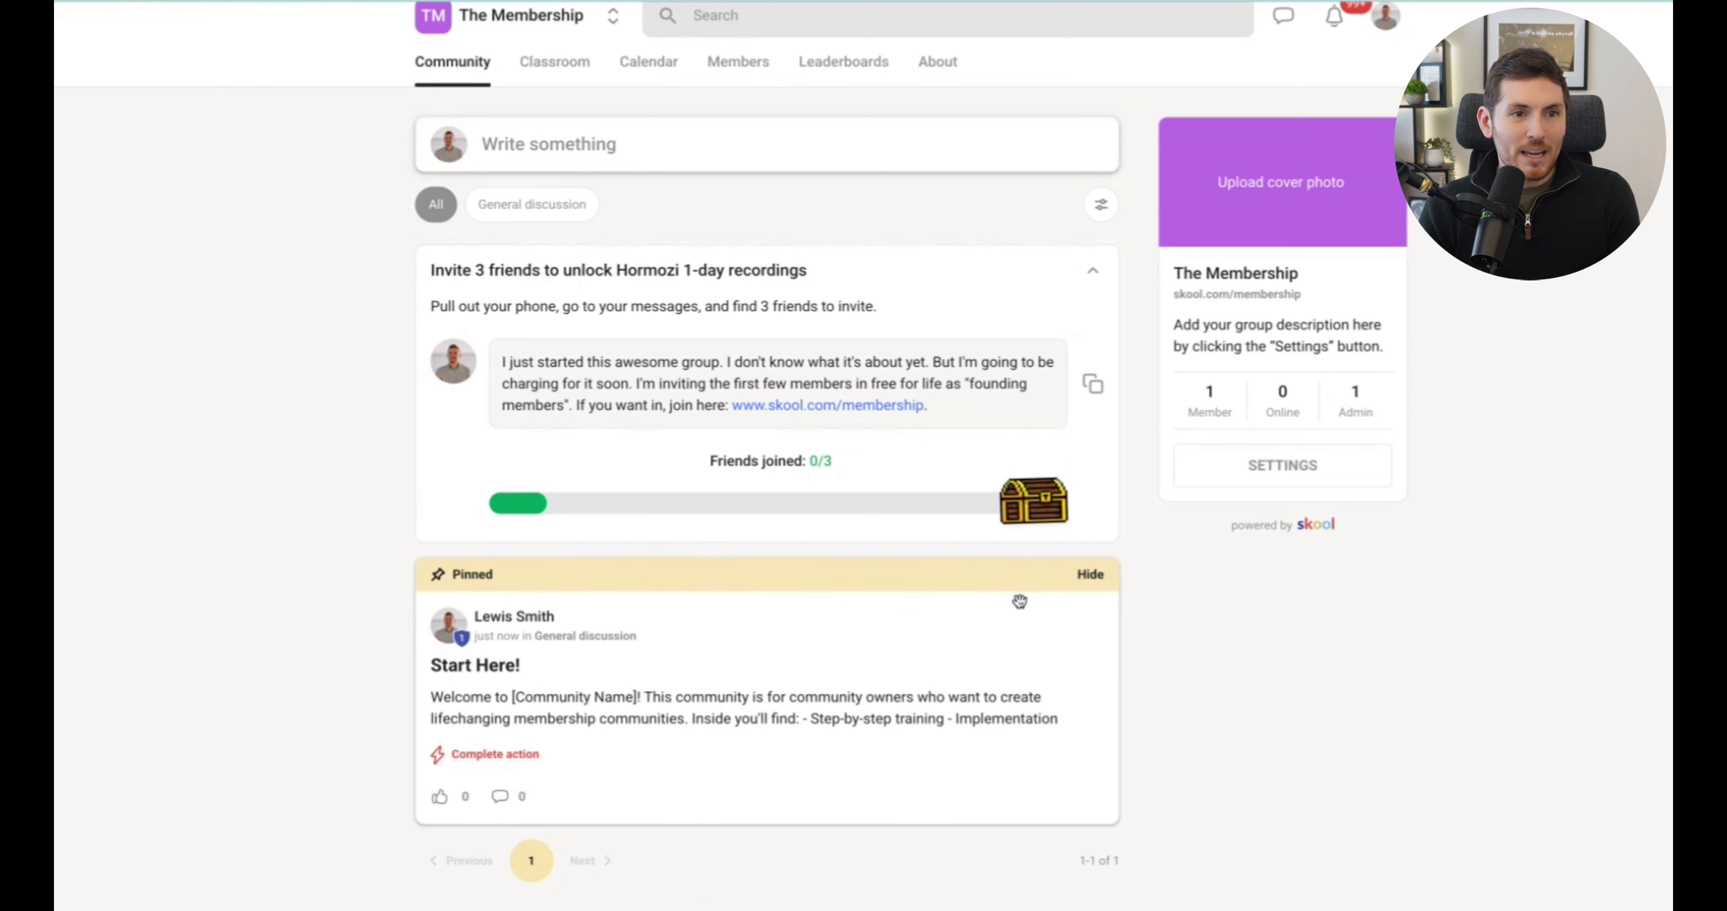
scroll(320, 169, "up", 1)
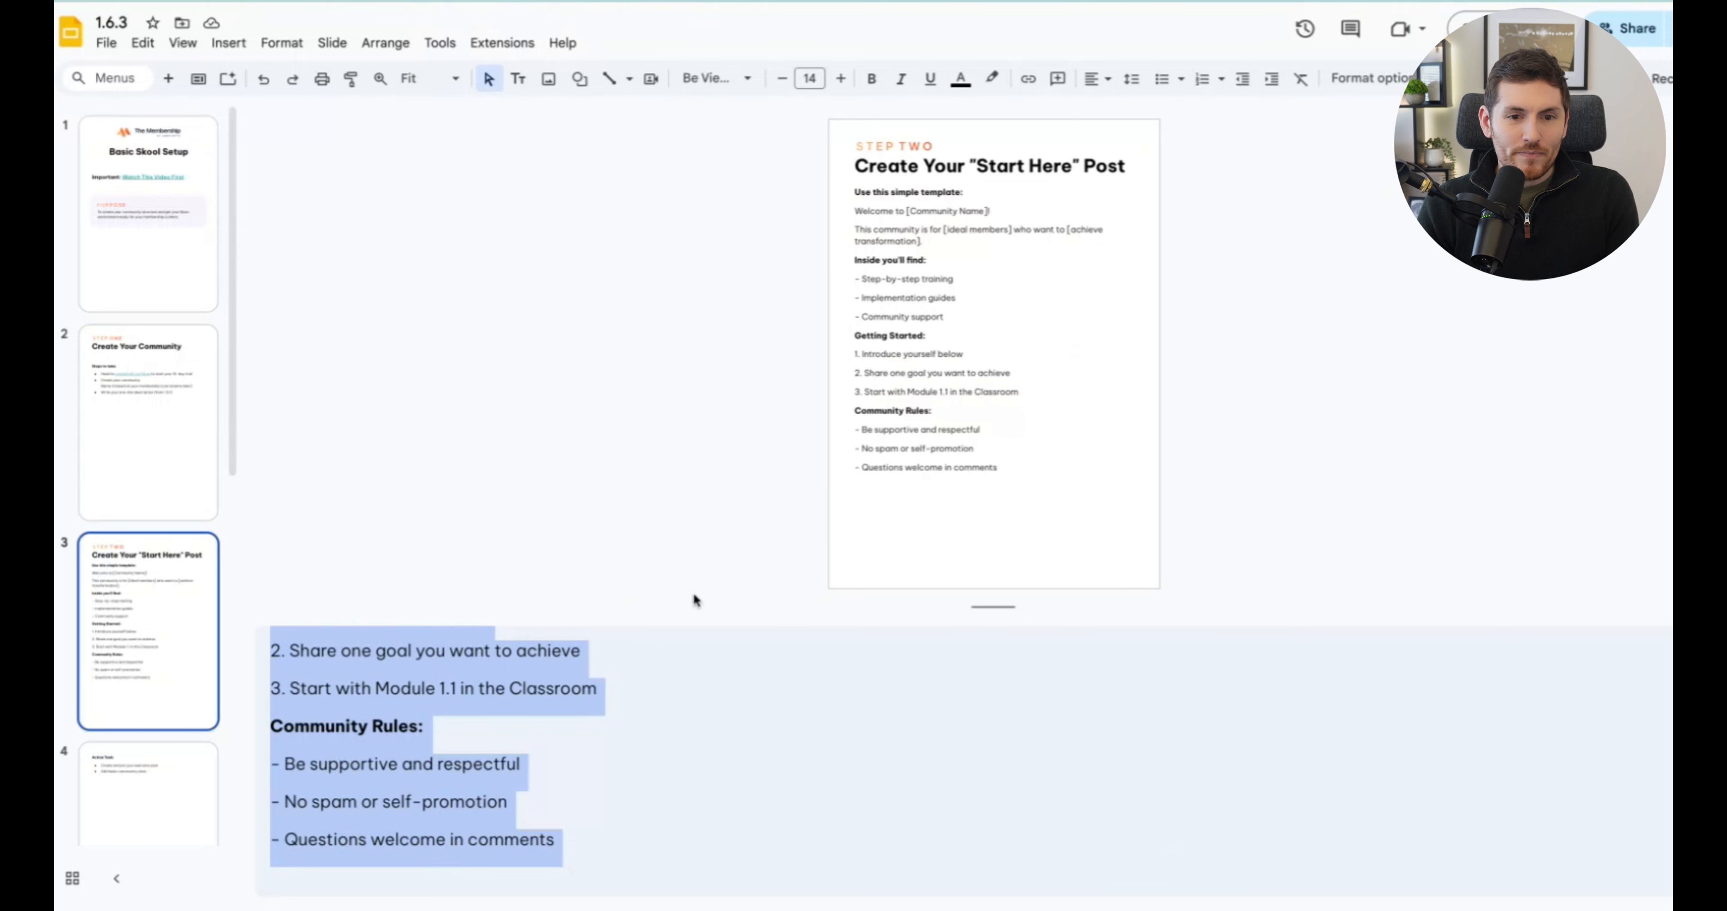
Step: In the Google Slides deck, collapse the speaker notes and open the Action Task slide after Step Two
left_click(726, 777)
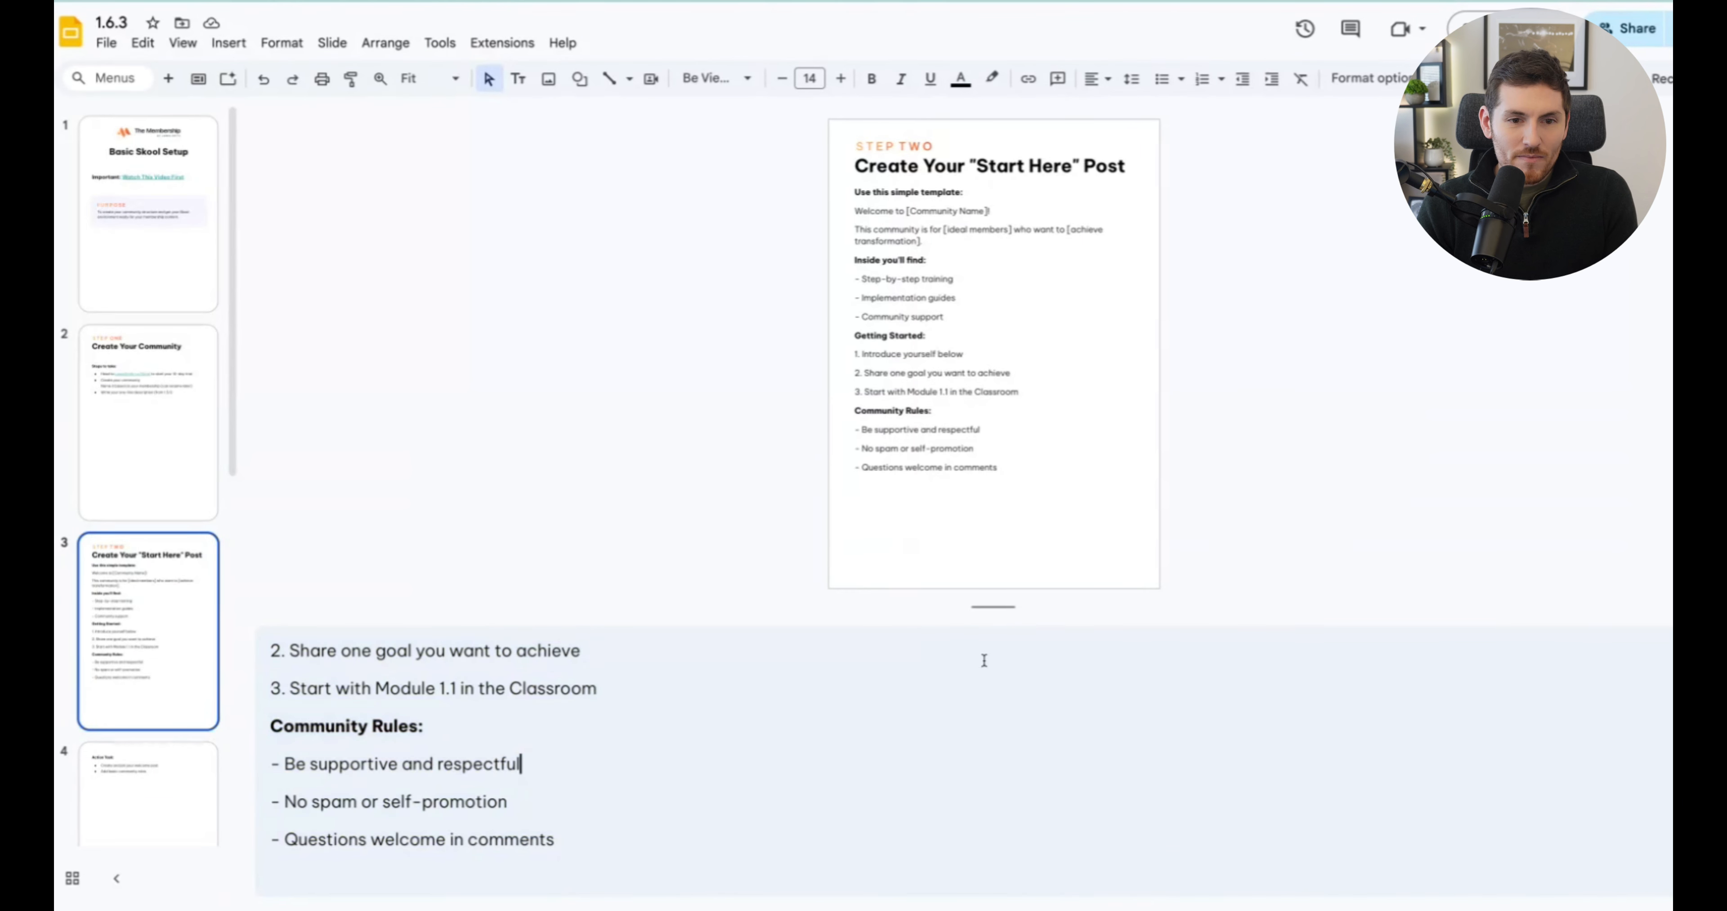
left_click_drag(1002, 611, 1002, 866)
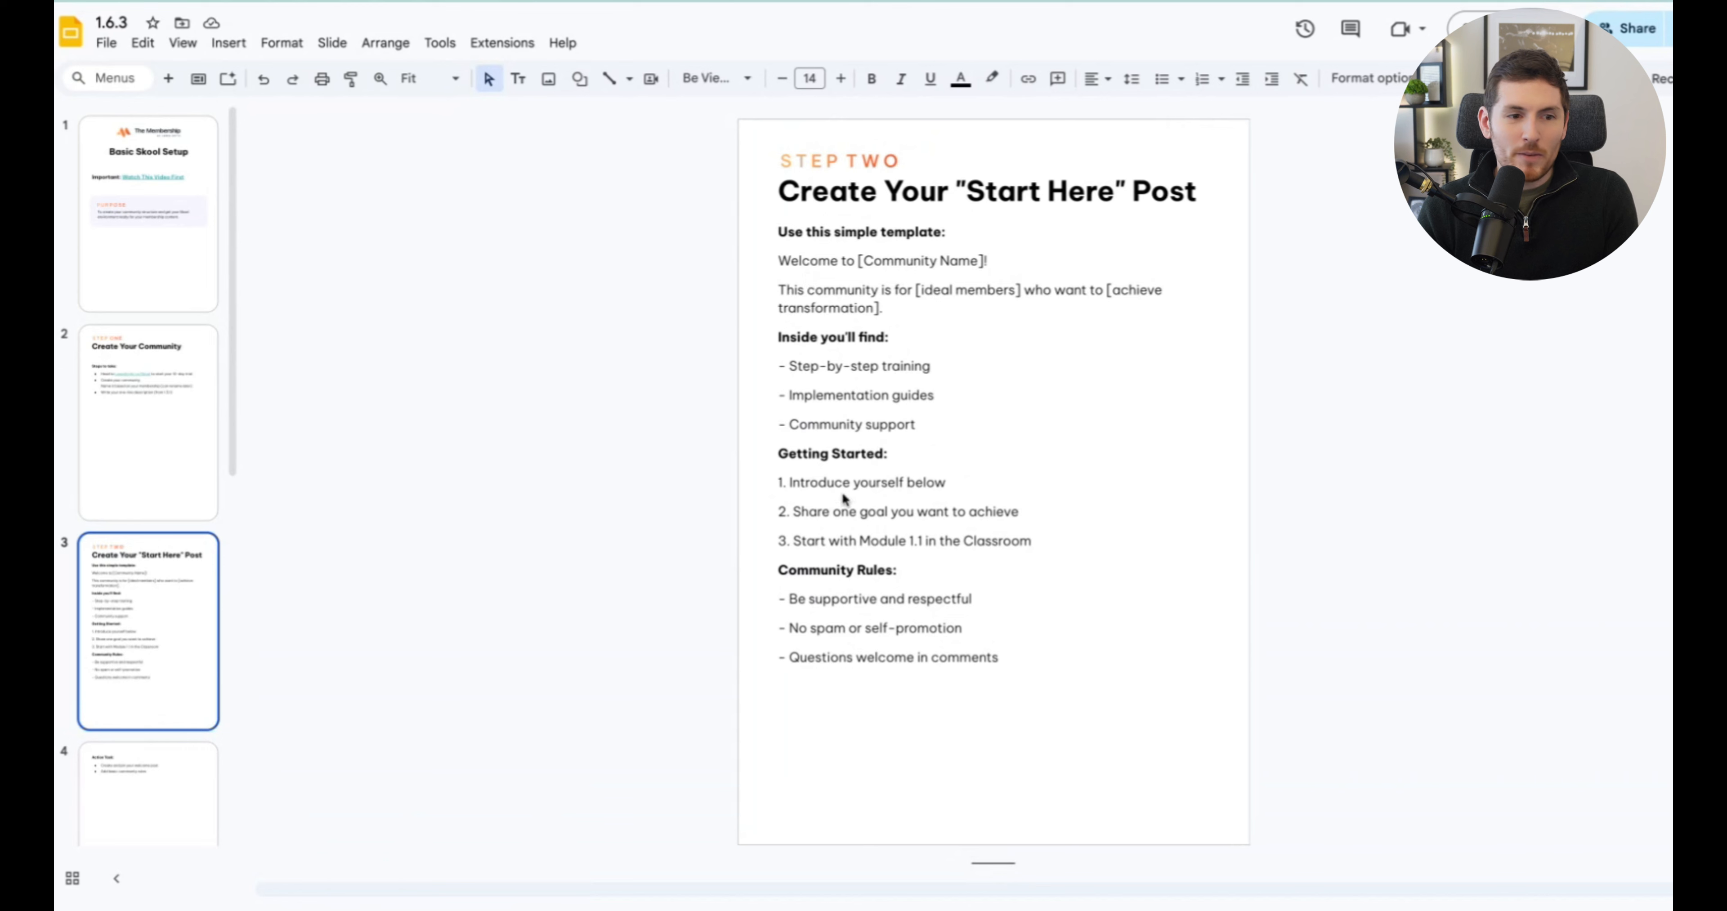
scroll(111, 586, "down", 2)
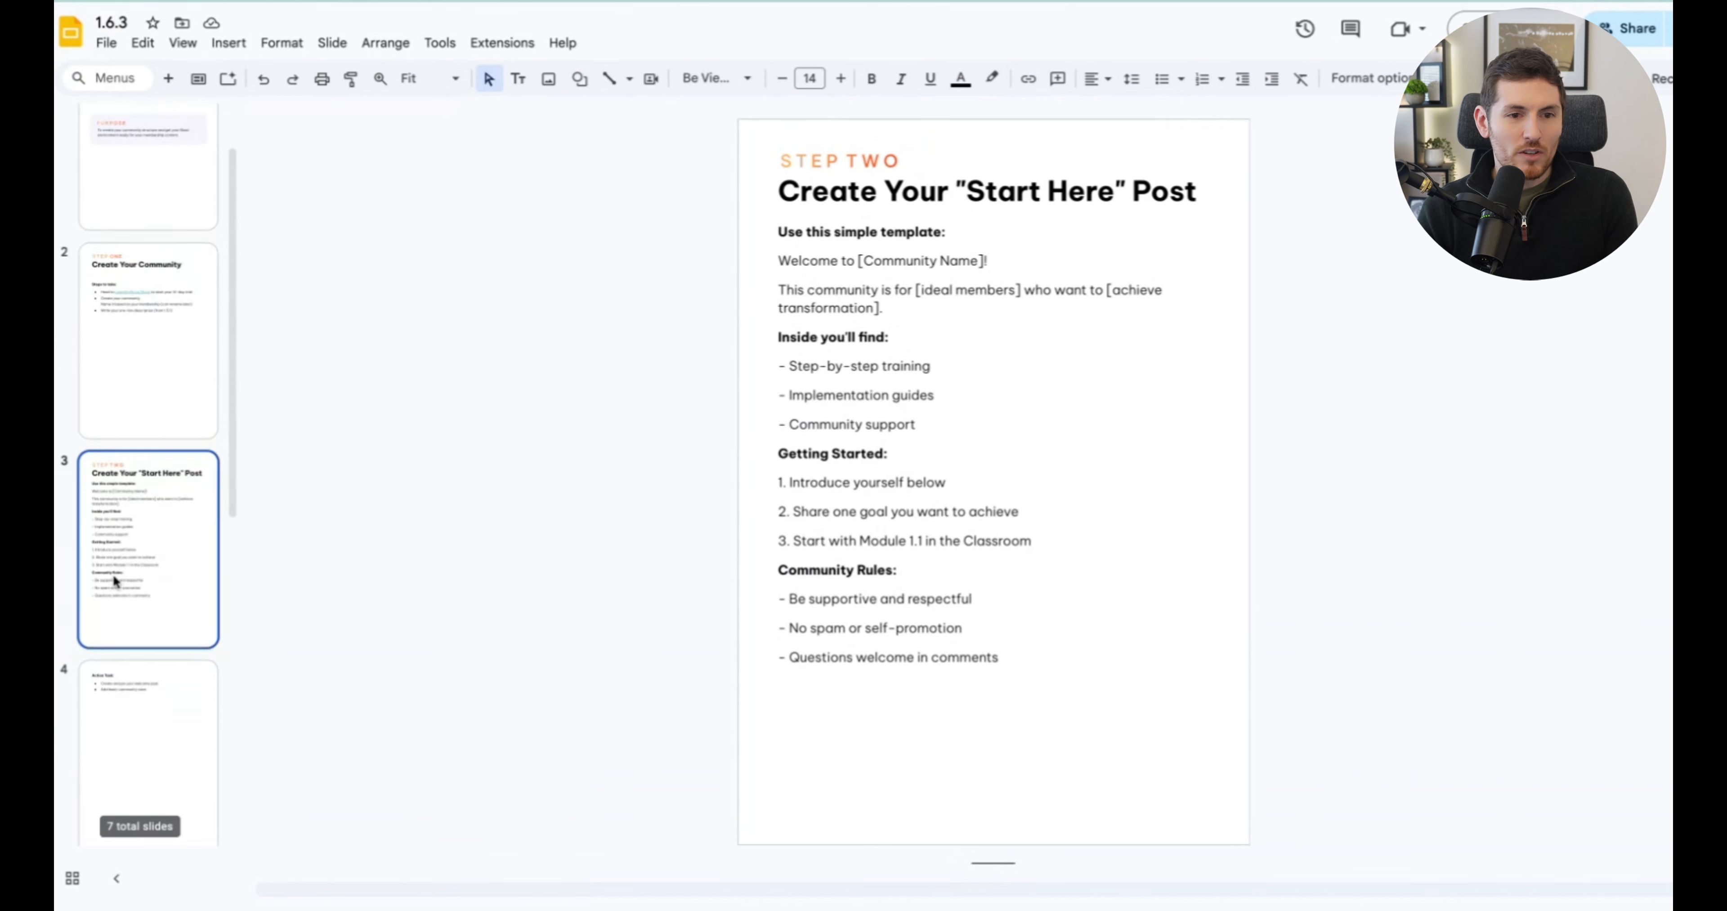
scroll(115, 581, "down", 1)
left_click(131, 640)
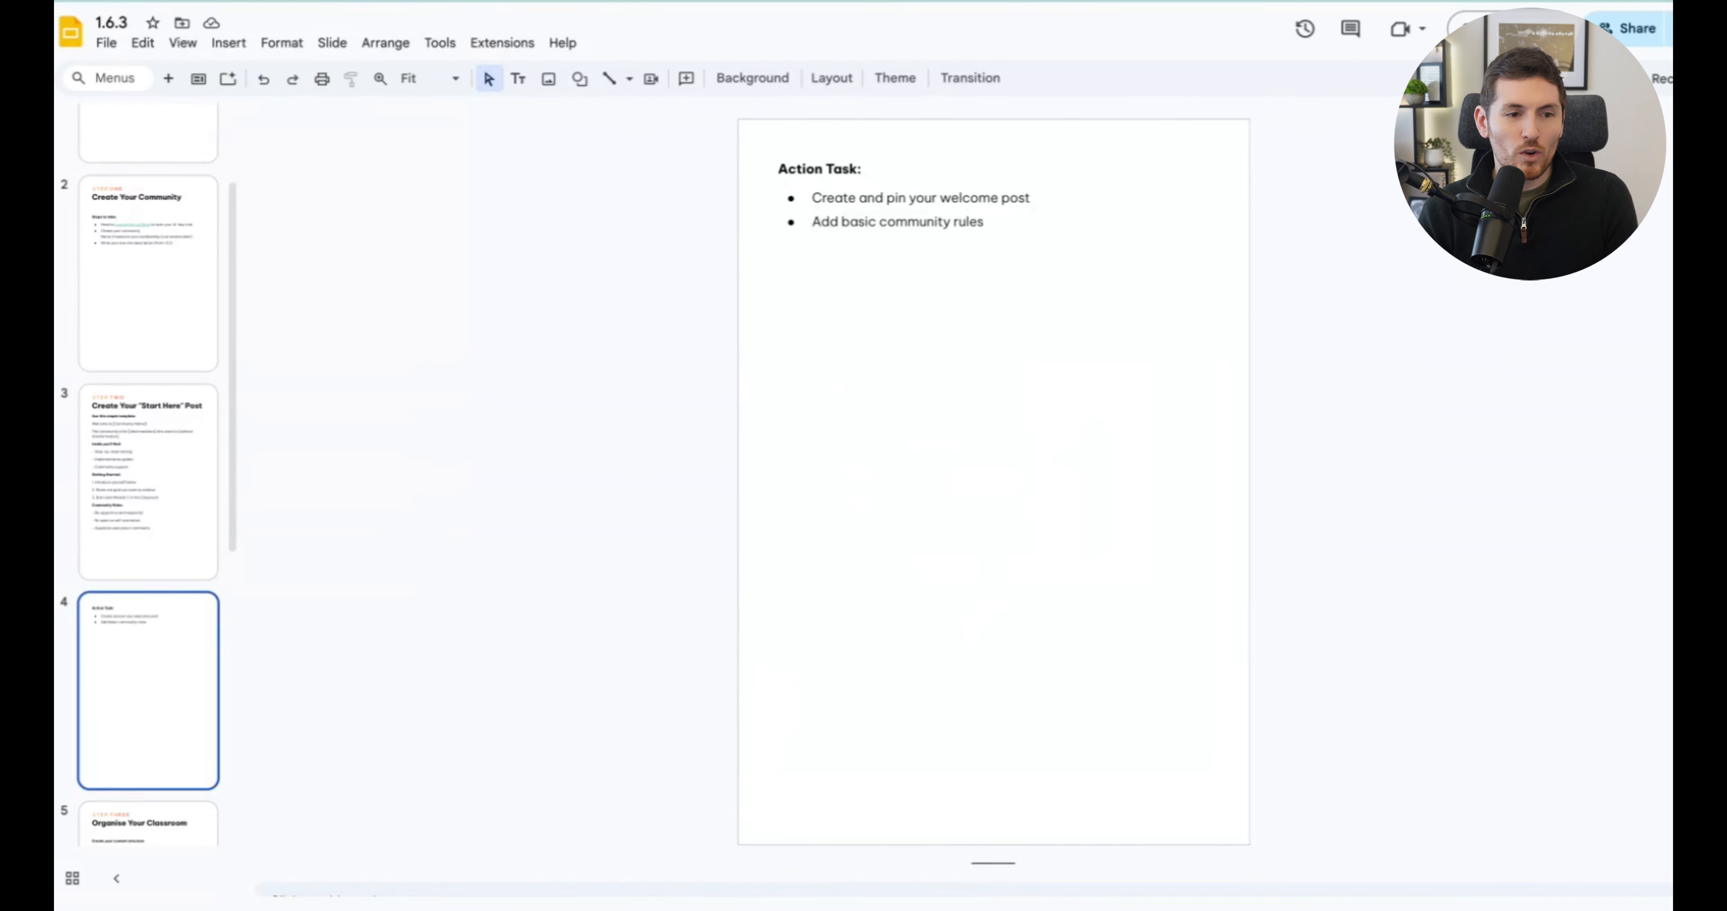
Step: Review the community rules in Skool's pinned "Start Here!" post, close it, and open the Organise Your Classroom slide in Google Slides
scroll(161, 640, "down", 4)
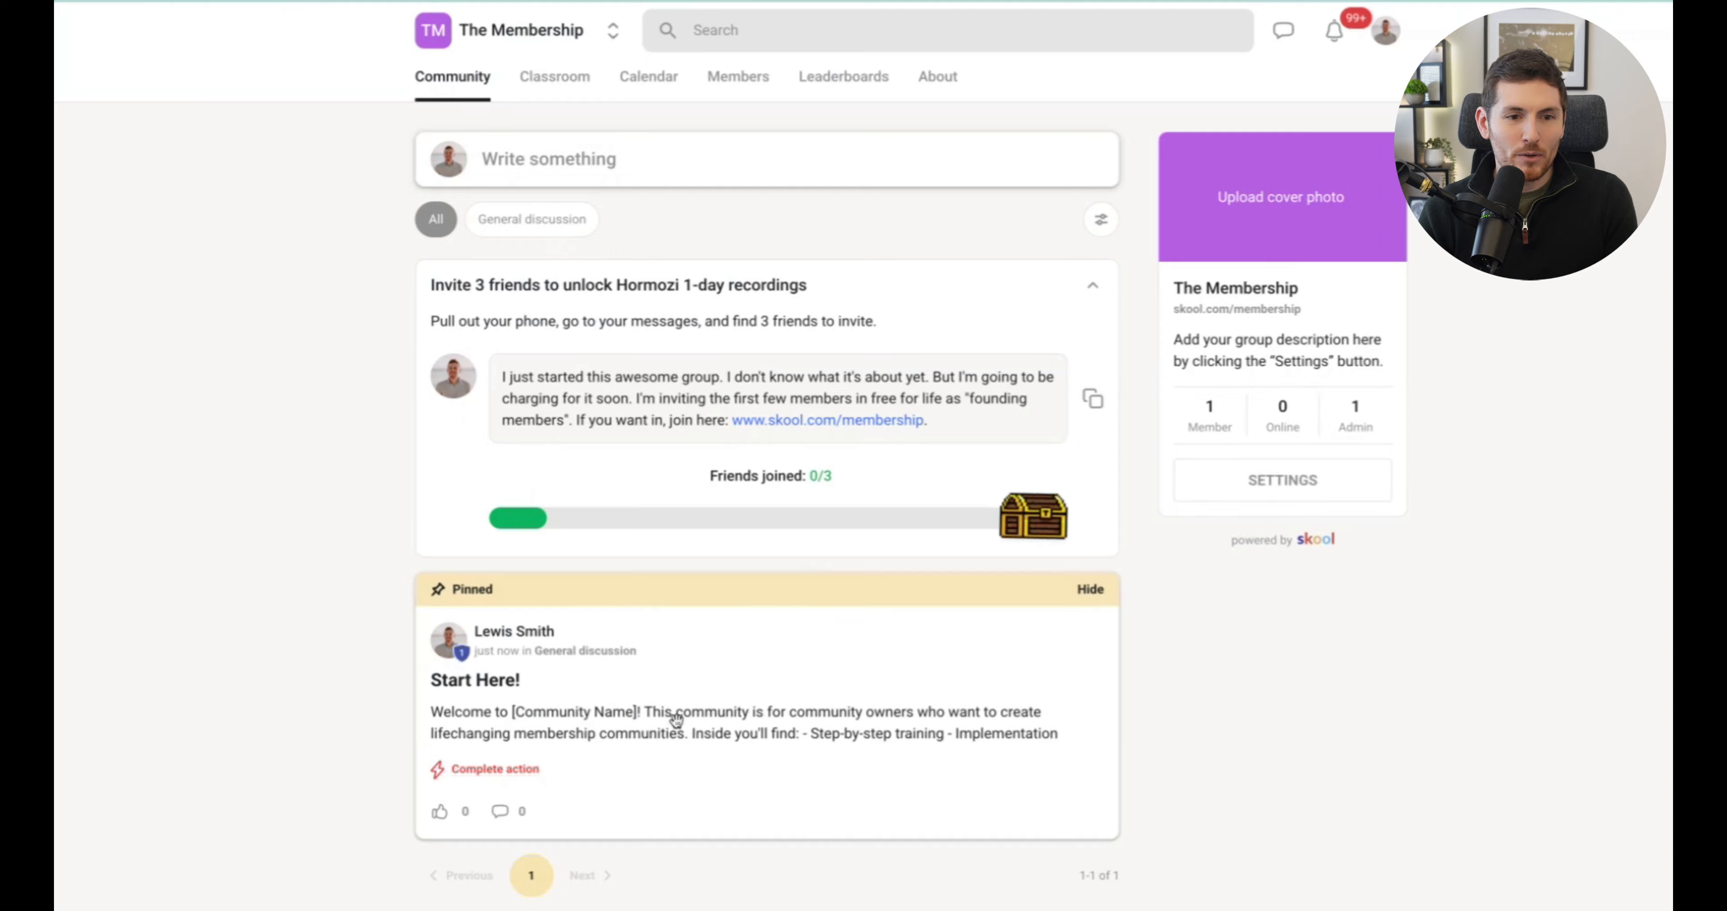
left_click(675, 722)
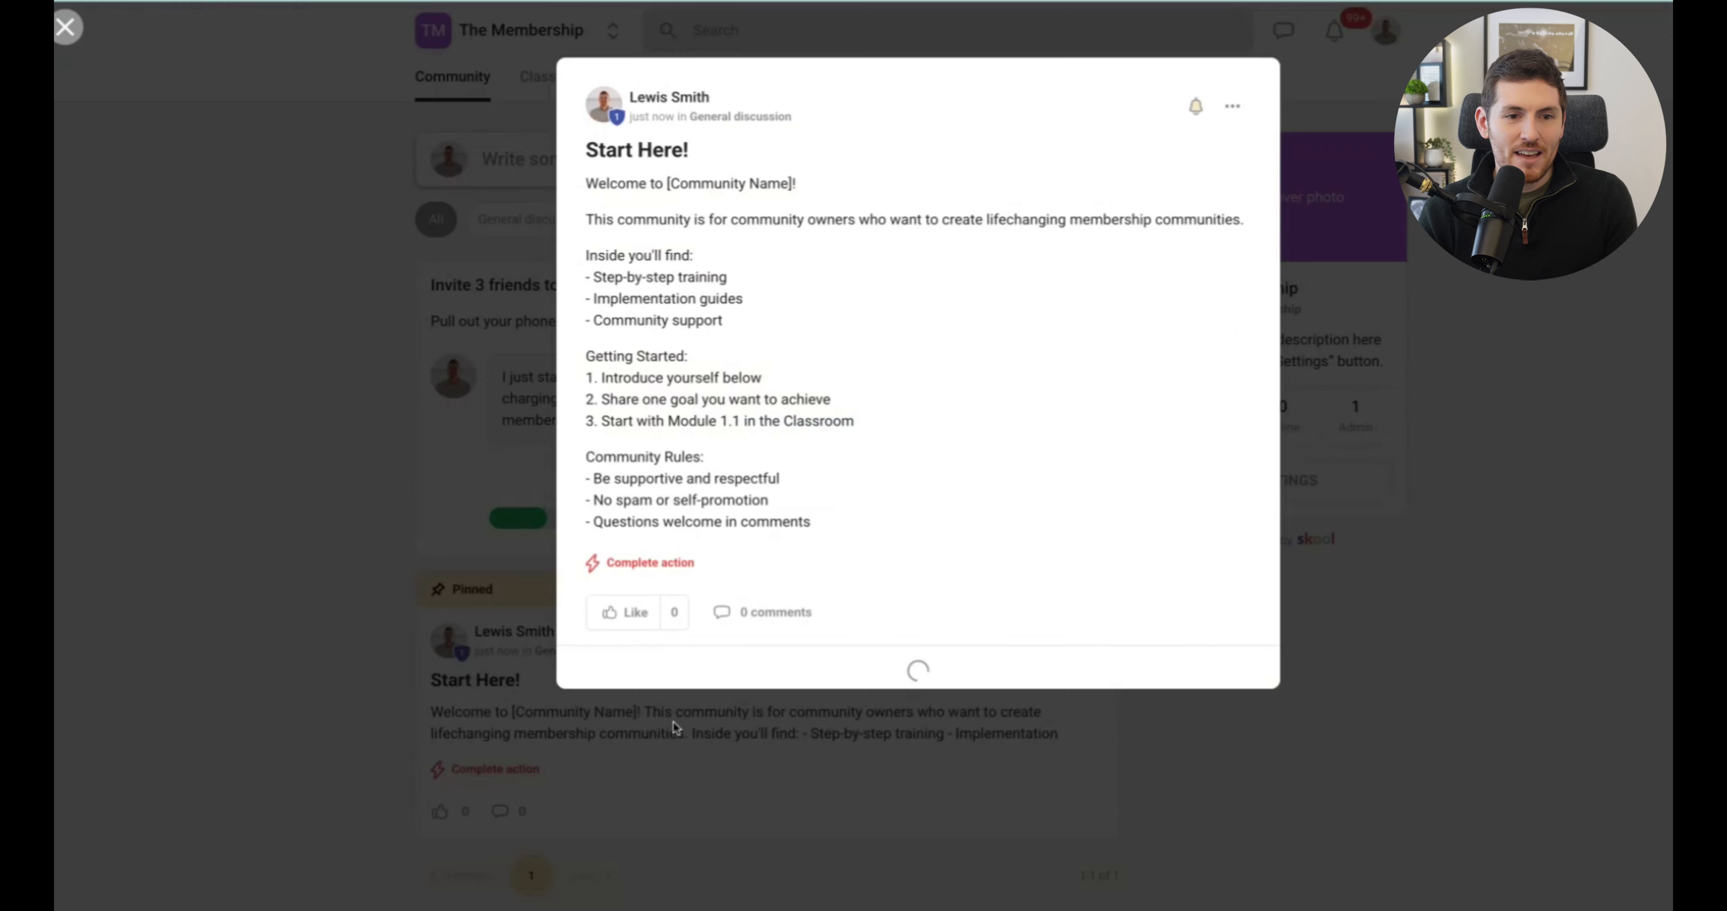
left_click_drag(603, 504, 741, 524)
left_click(234, 481)
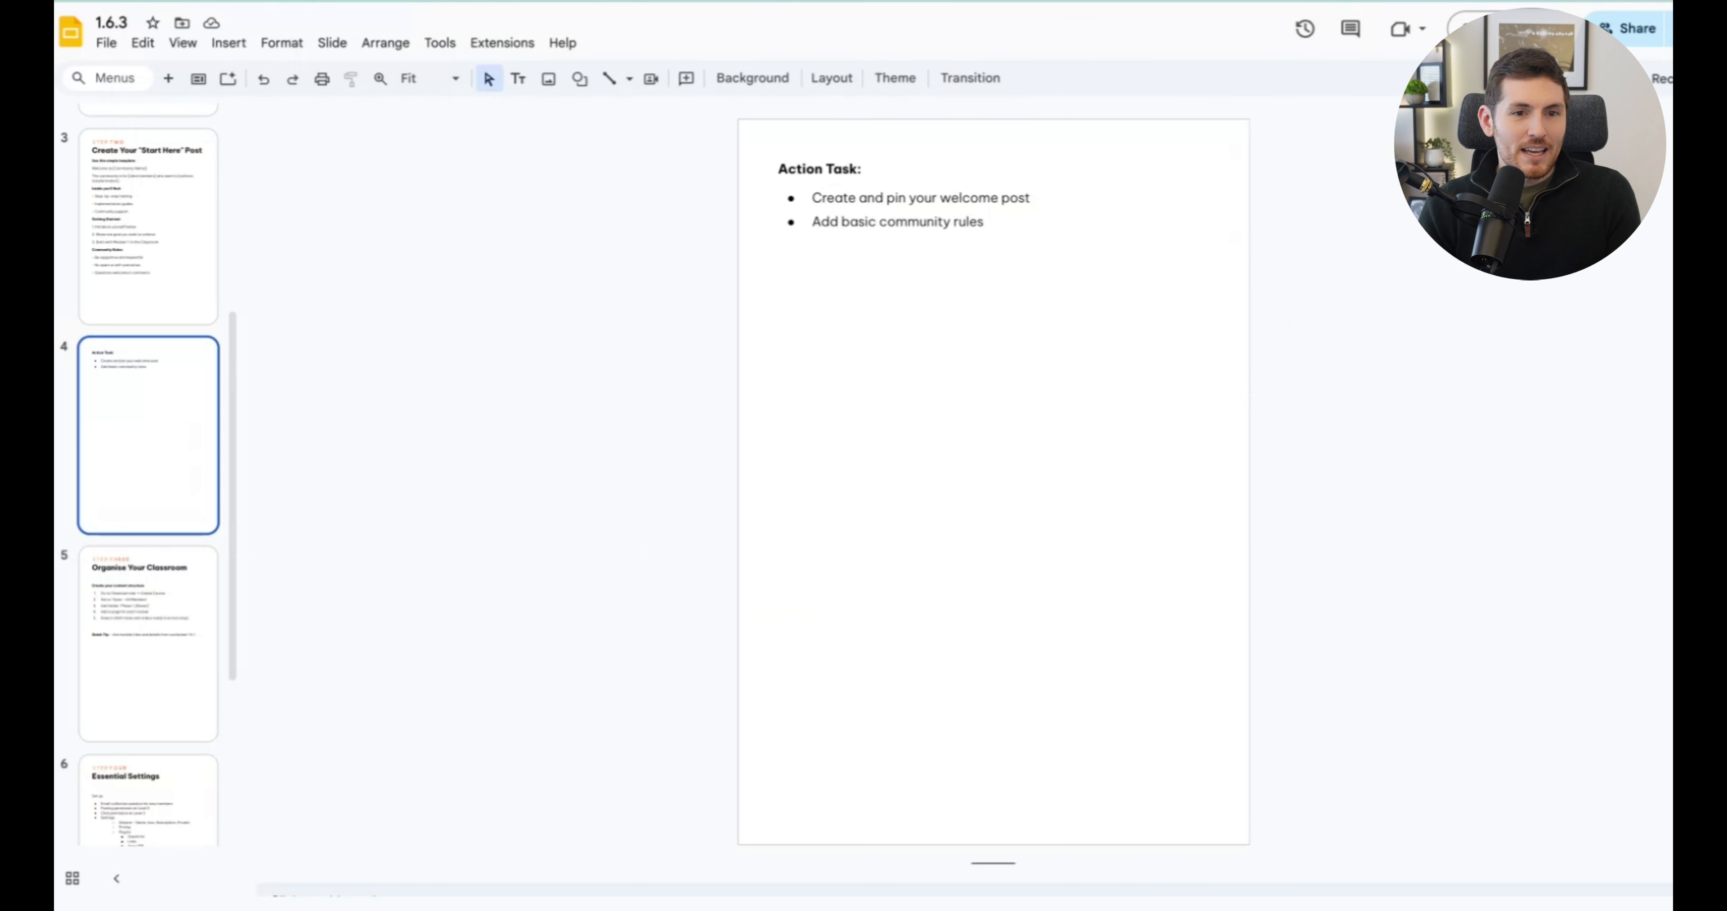
left_click(153, 647)
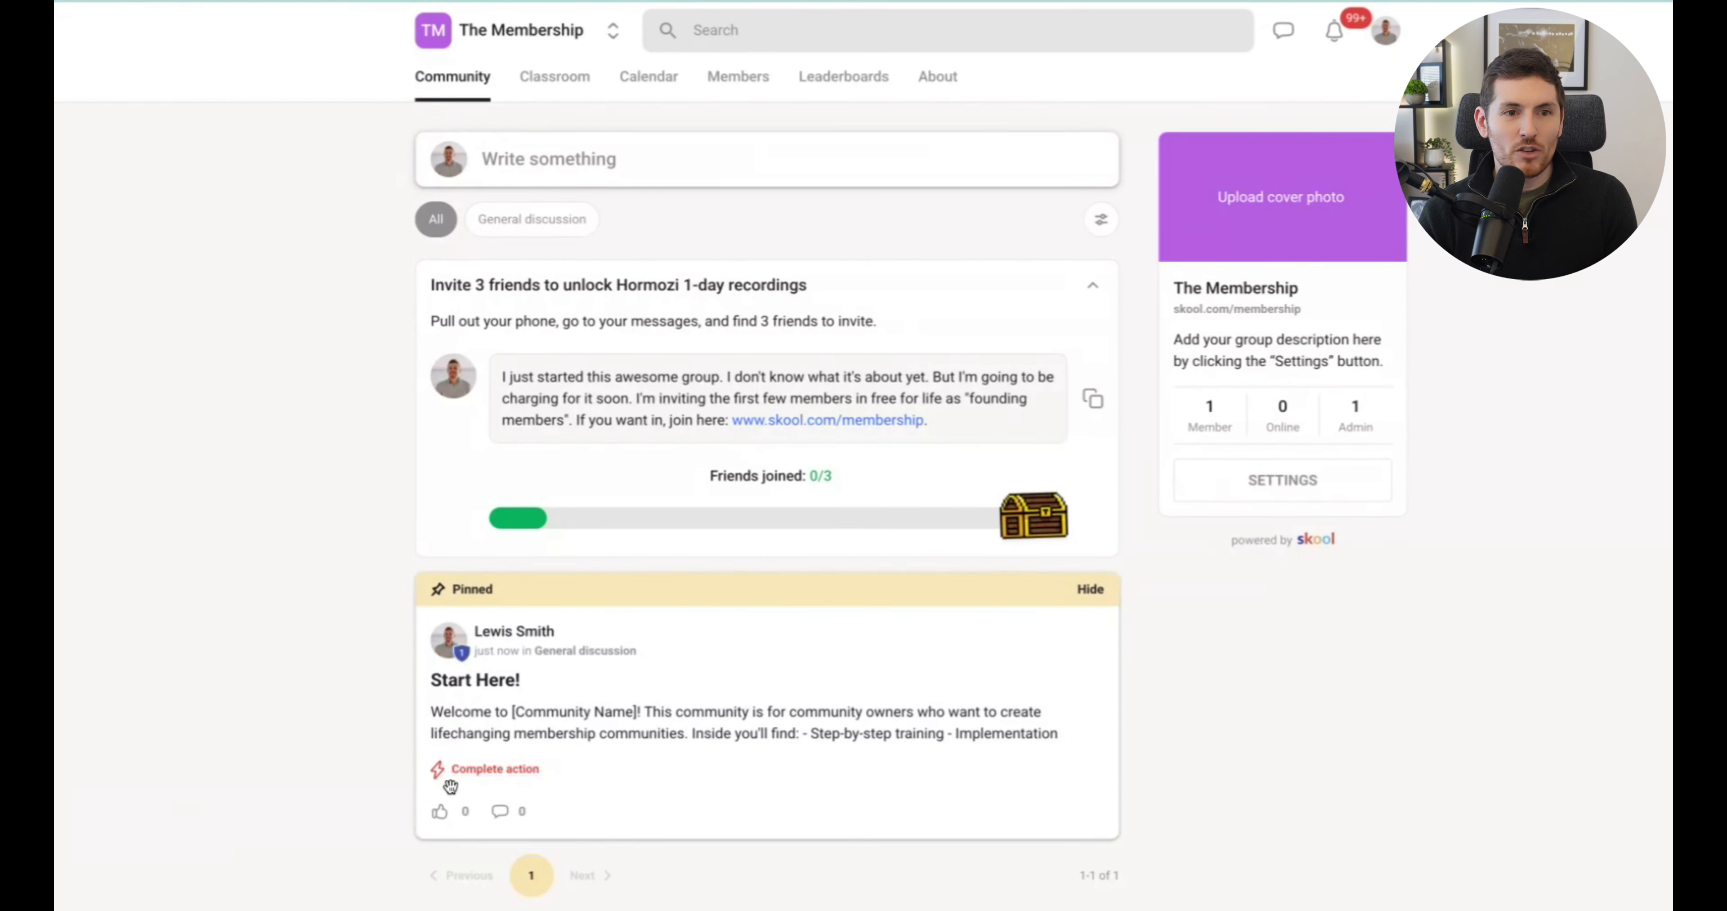
Step: Switch to the Skool community and look through its Classroom, Calendar, Members and Leaderboards pages
left_click(540, 85)
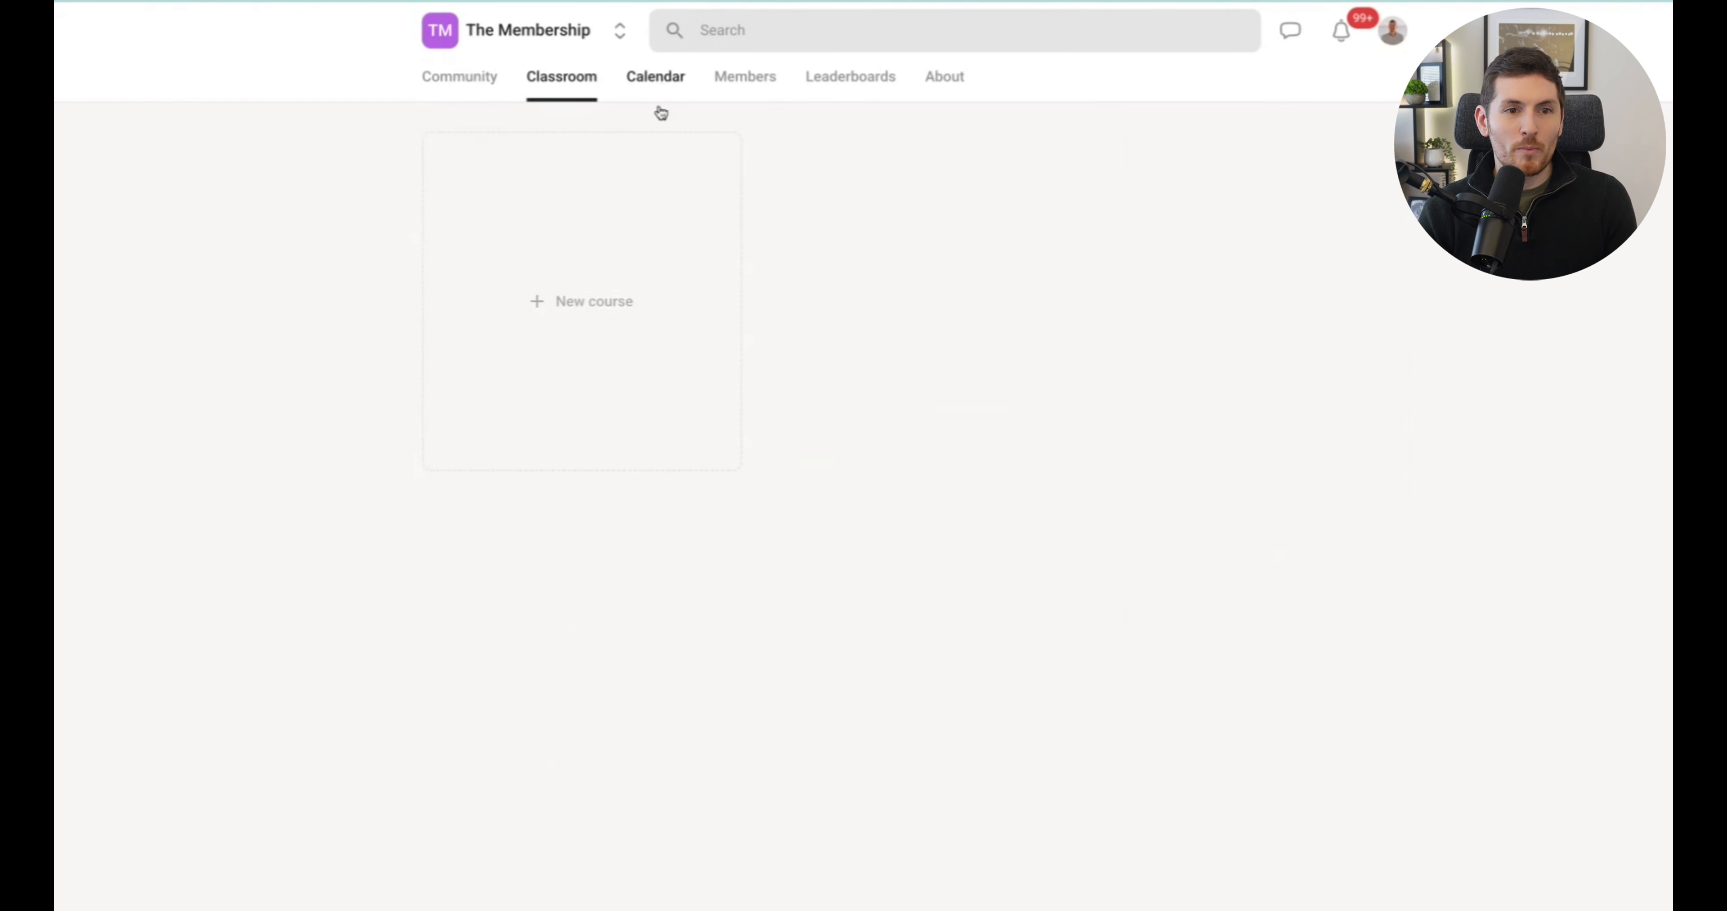
left_click(657, 78)
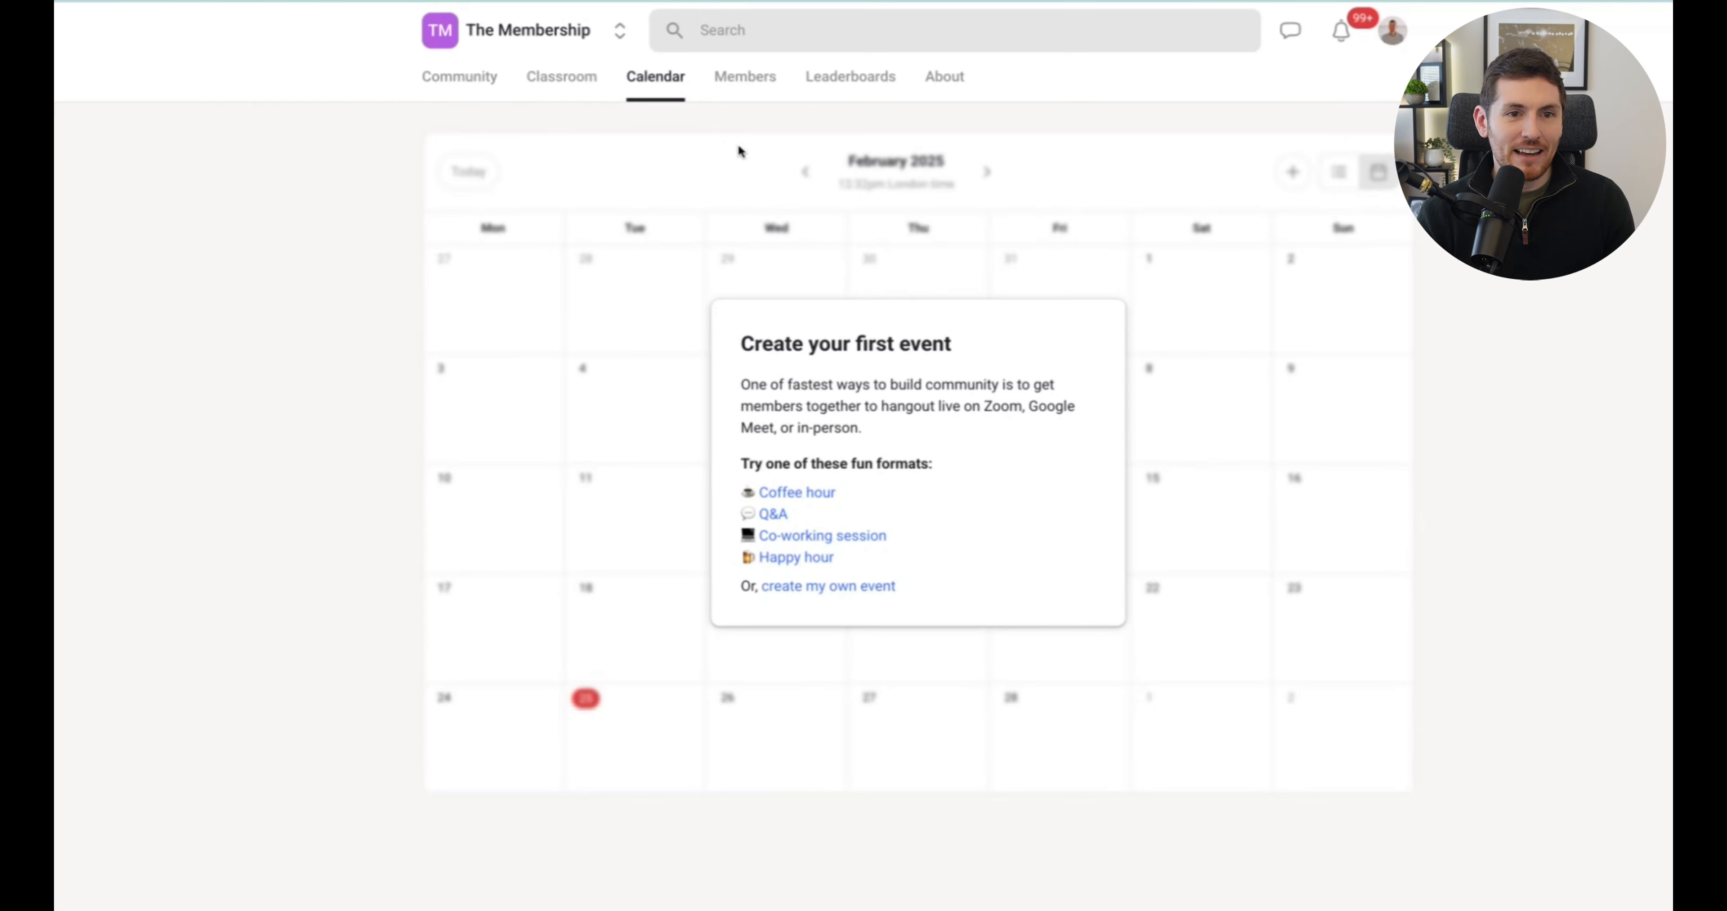
left_click(738, 79)
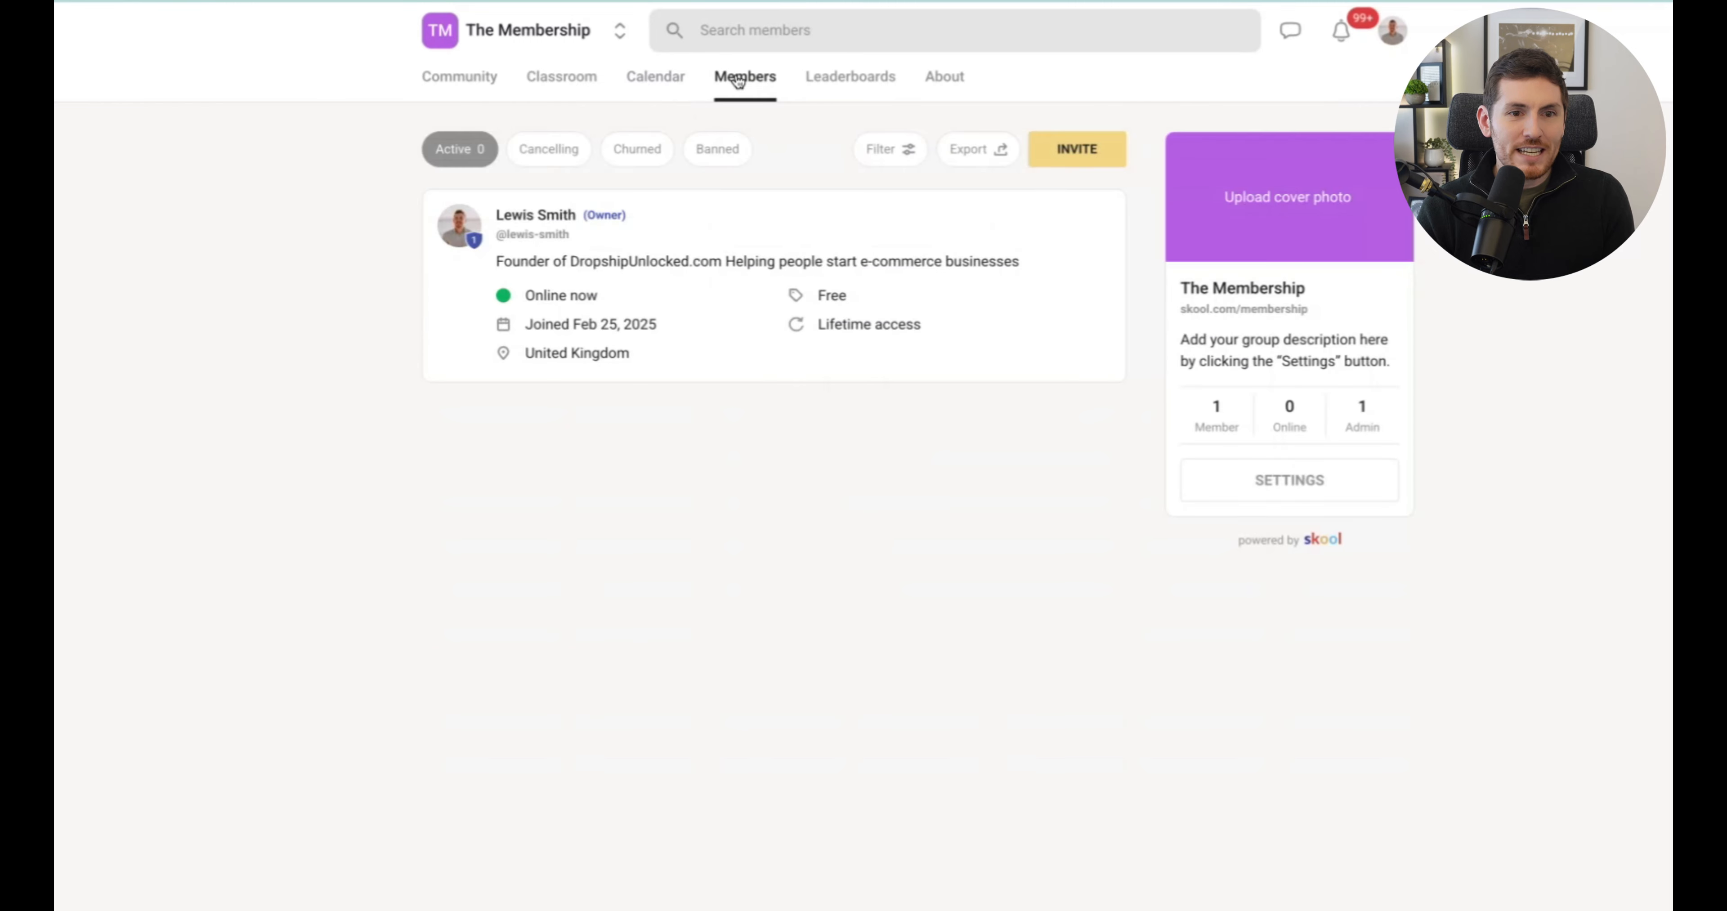
left_click(840, 87)
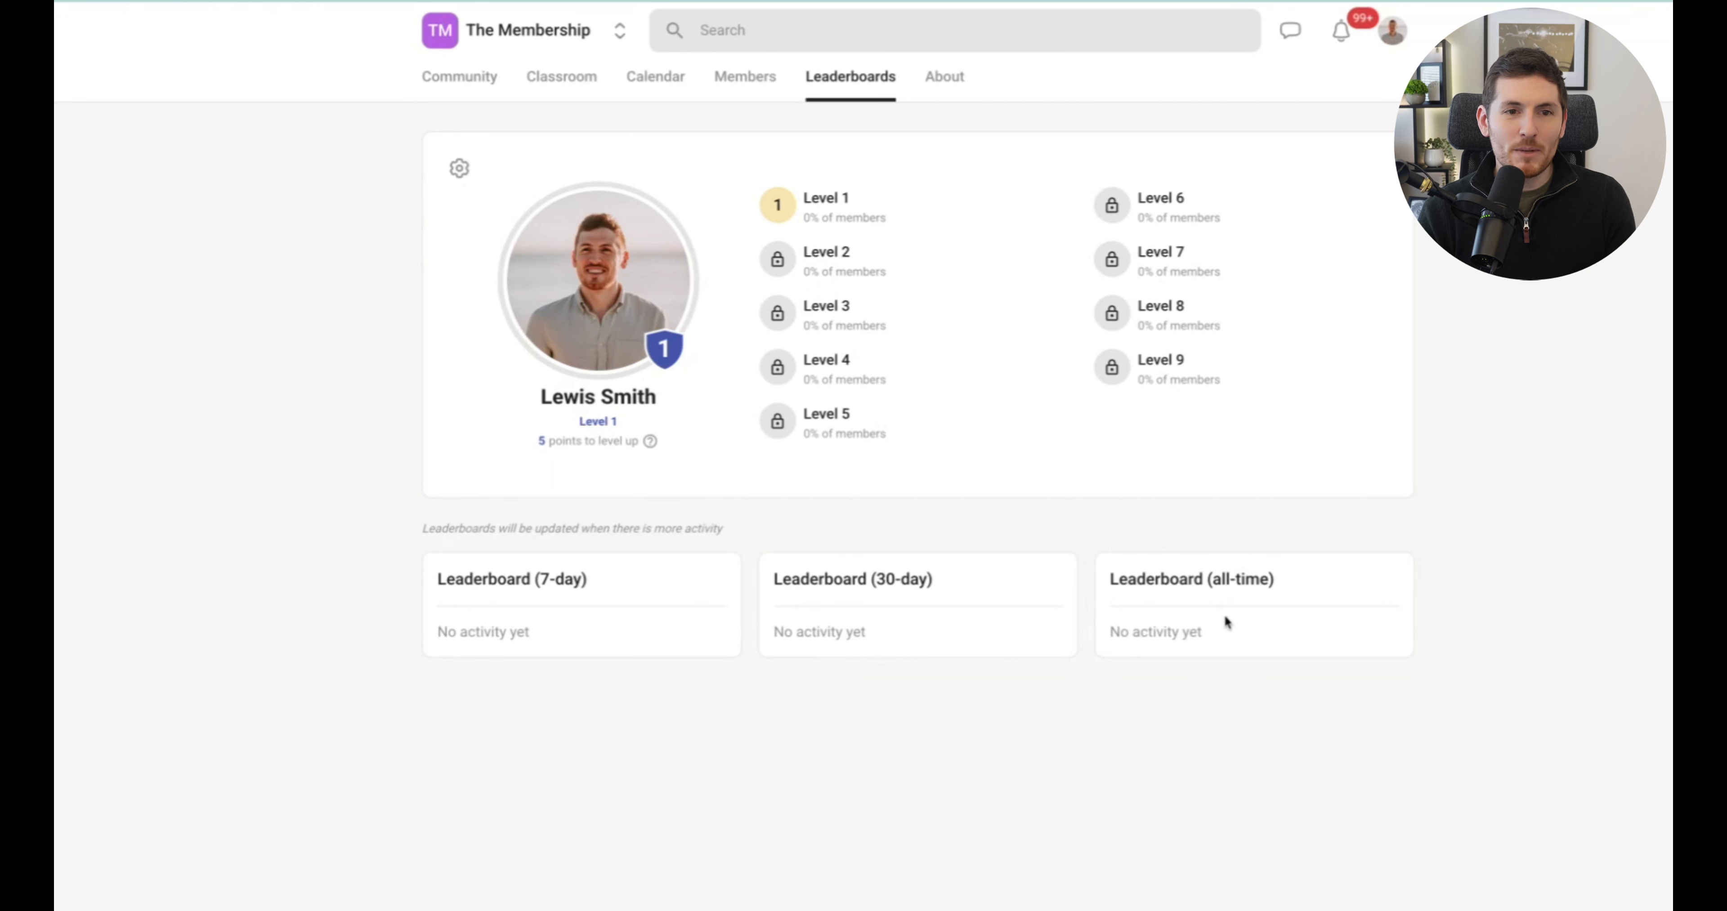
Step: Read how Skool points and levels work, check the profile's level, and view the community's About page
left_click(650, 442)
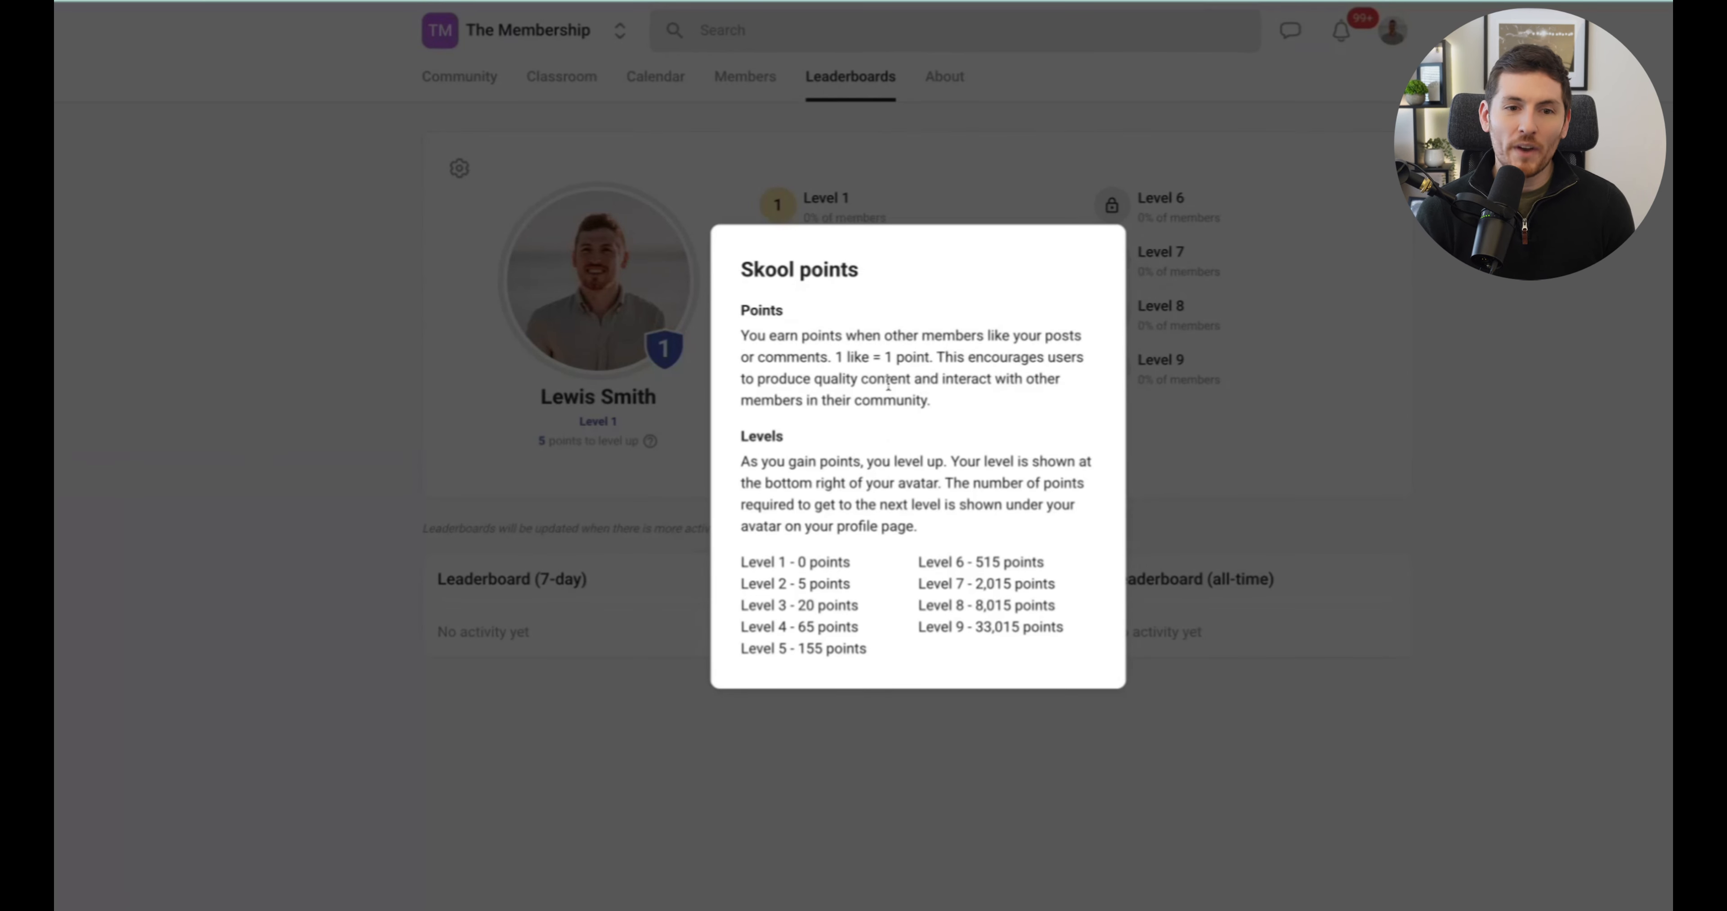
left_click_drag(836, 358, 845, 358)
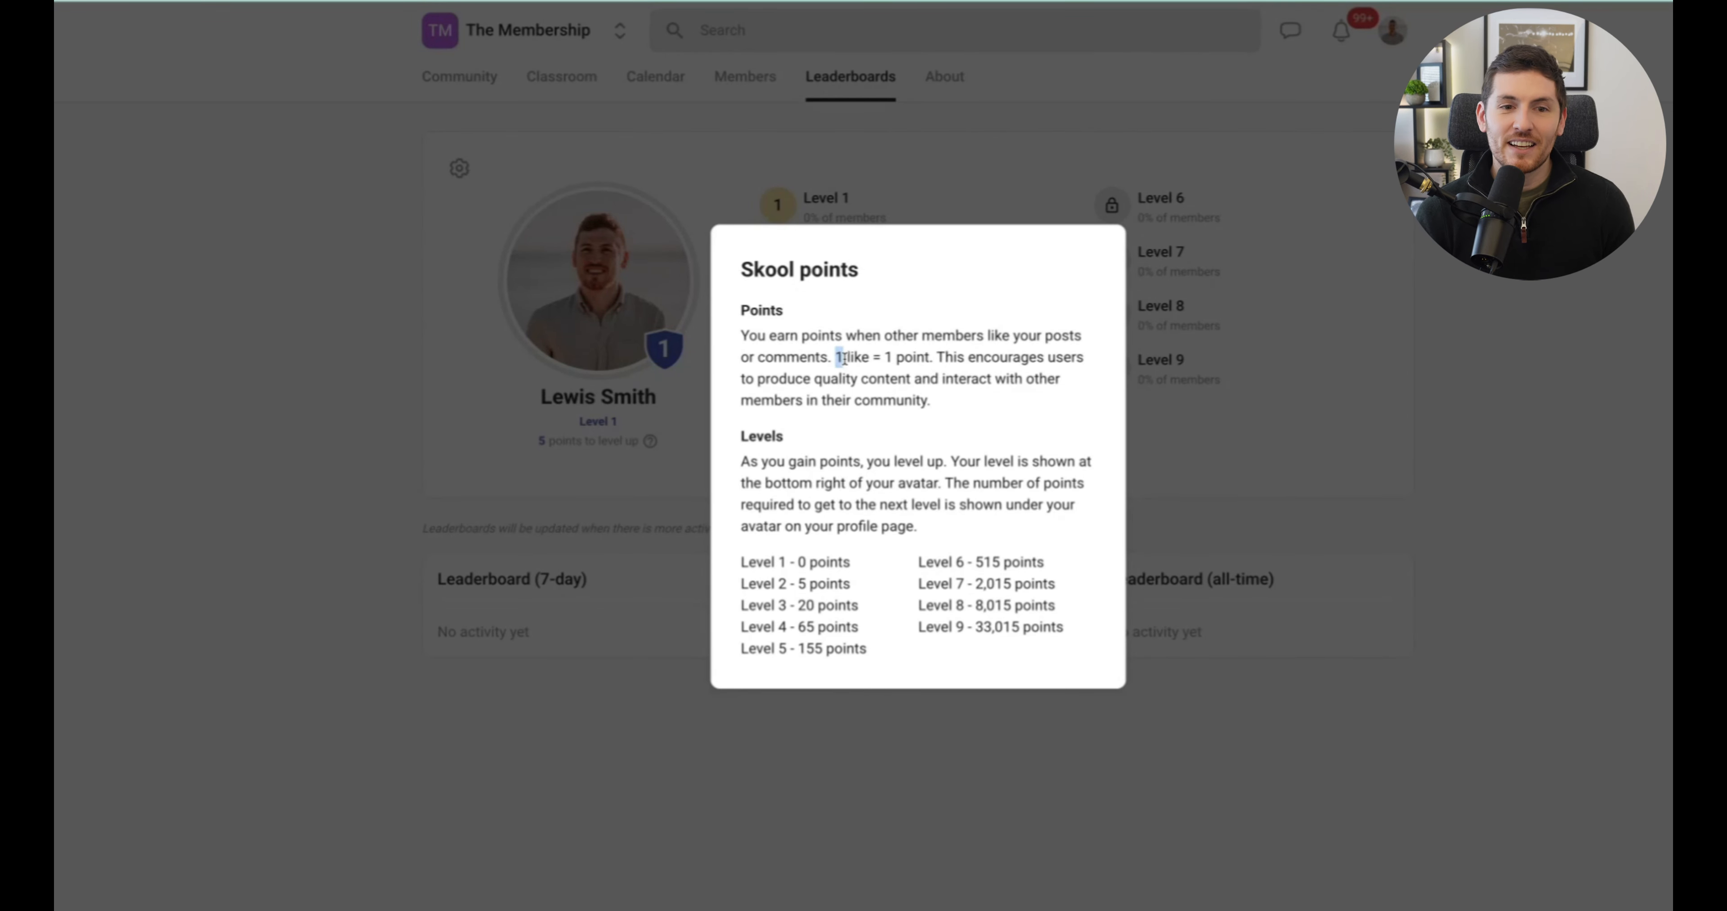
double_click(886, 359)
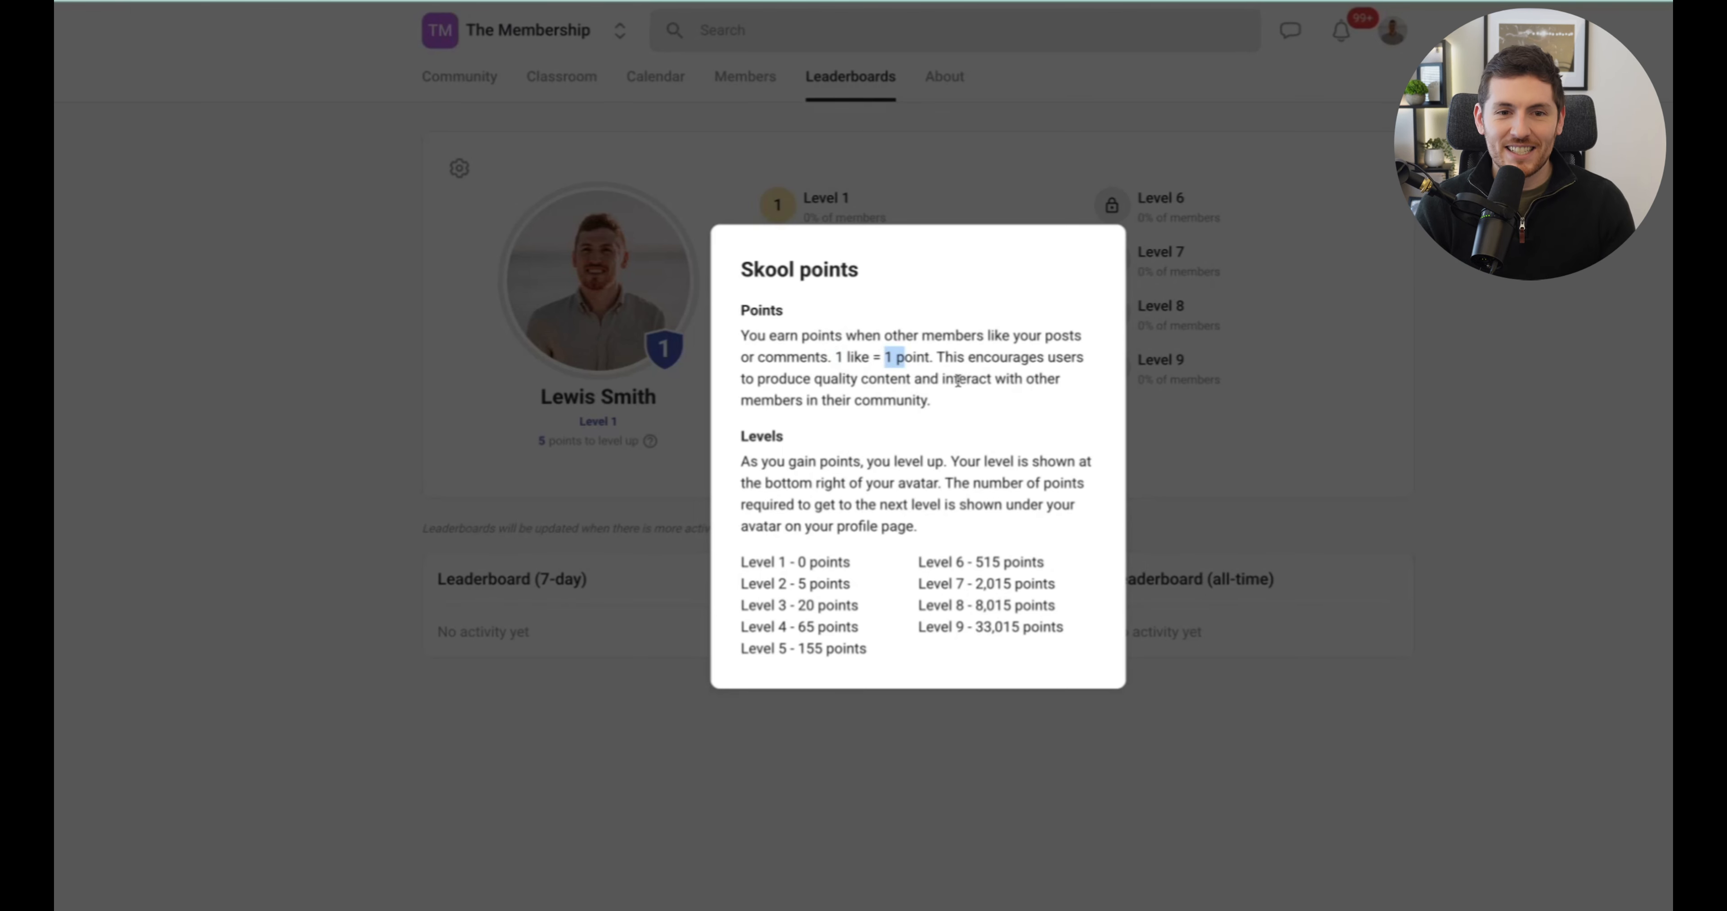
left_click_drag(949, 358, 1013, 361)
left_click(853, 386)
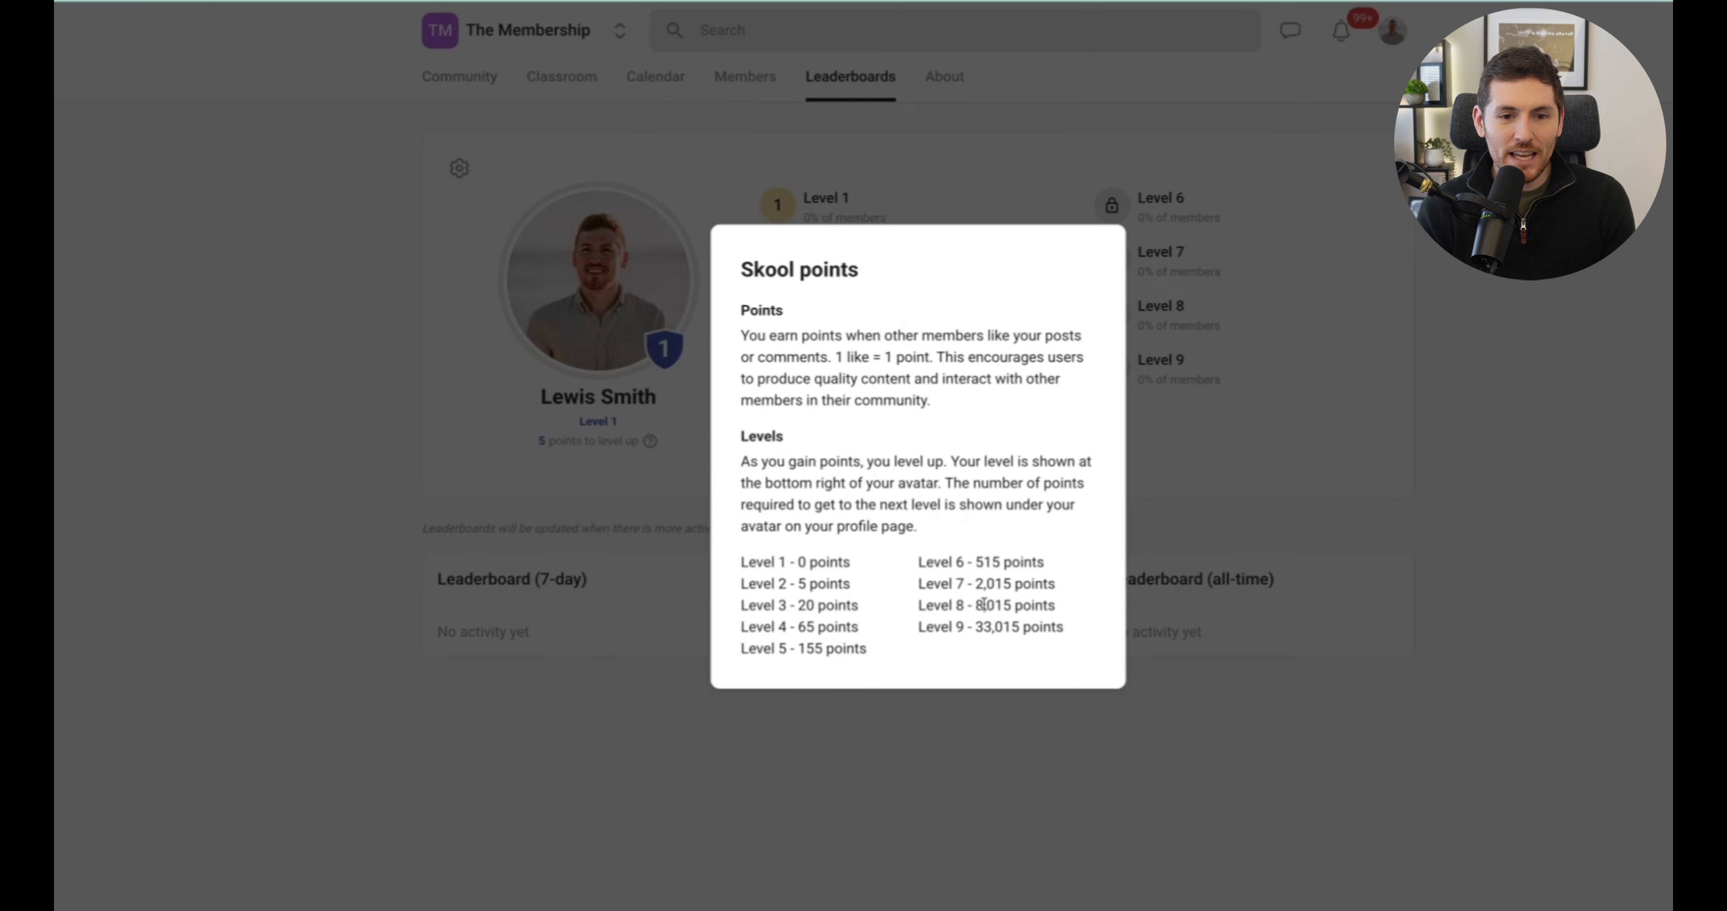
left_click(533, 523)
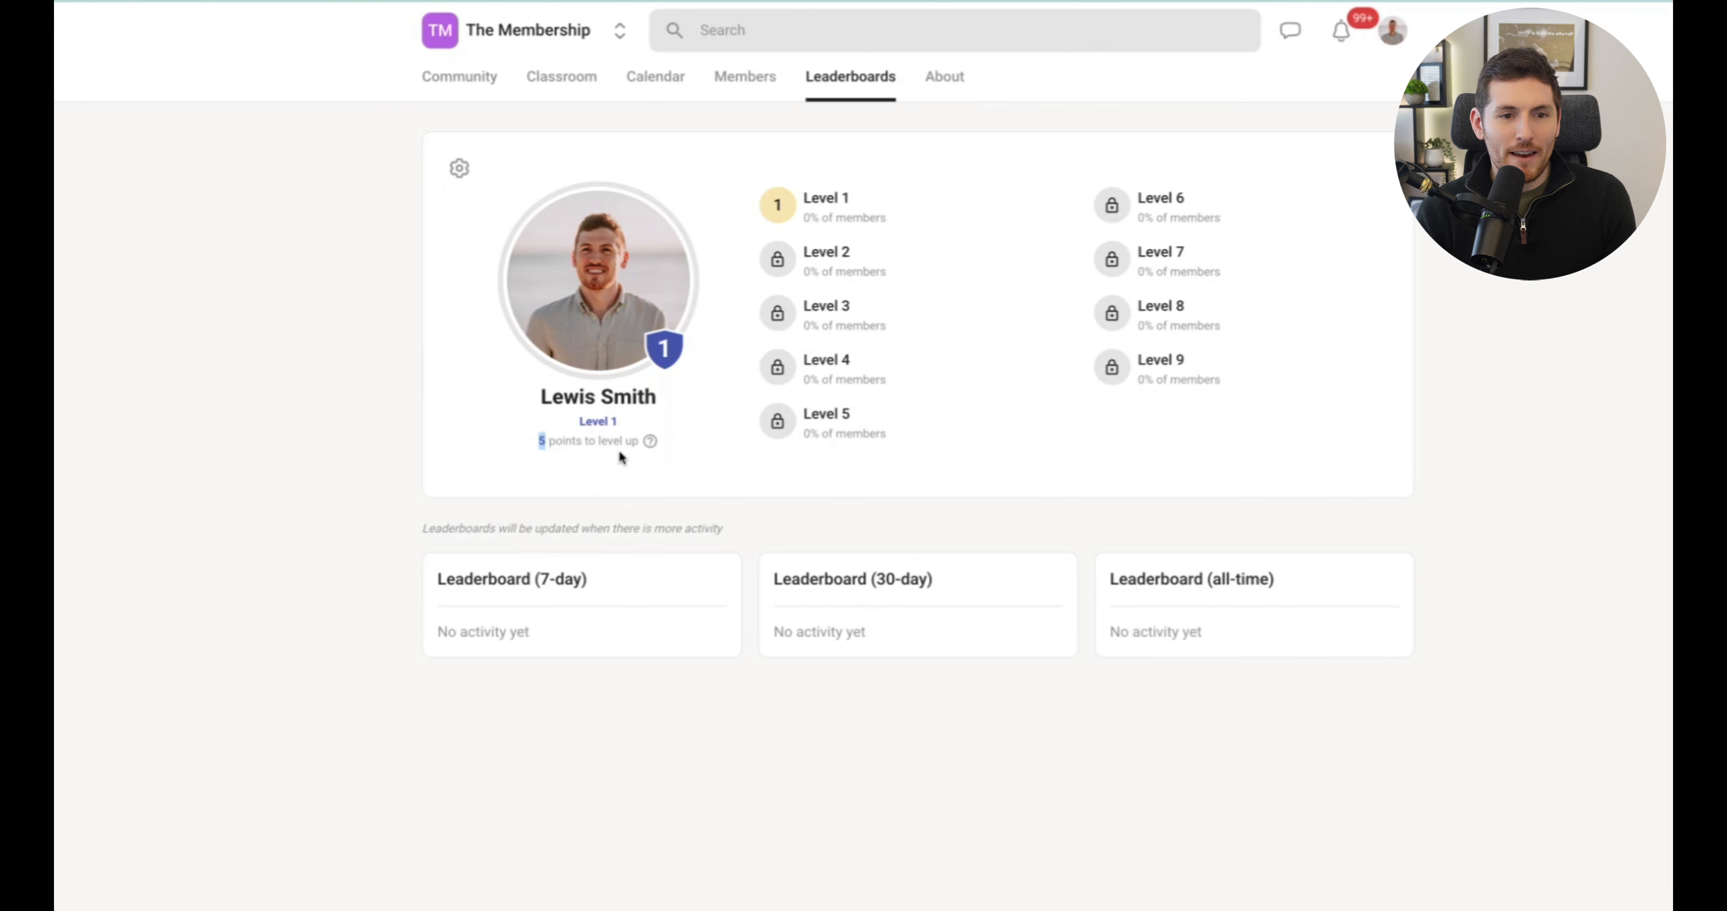
triple_click(621, 427)
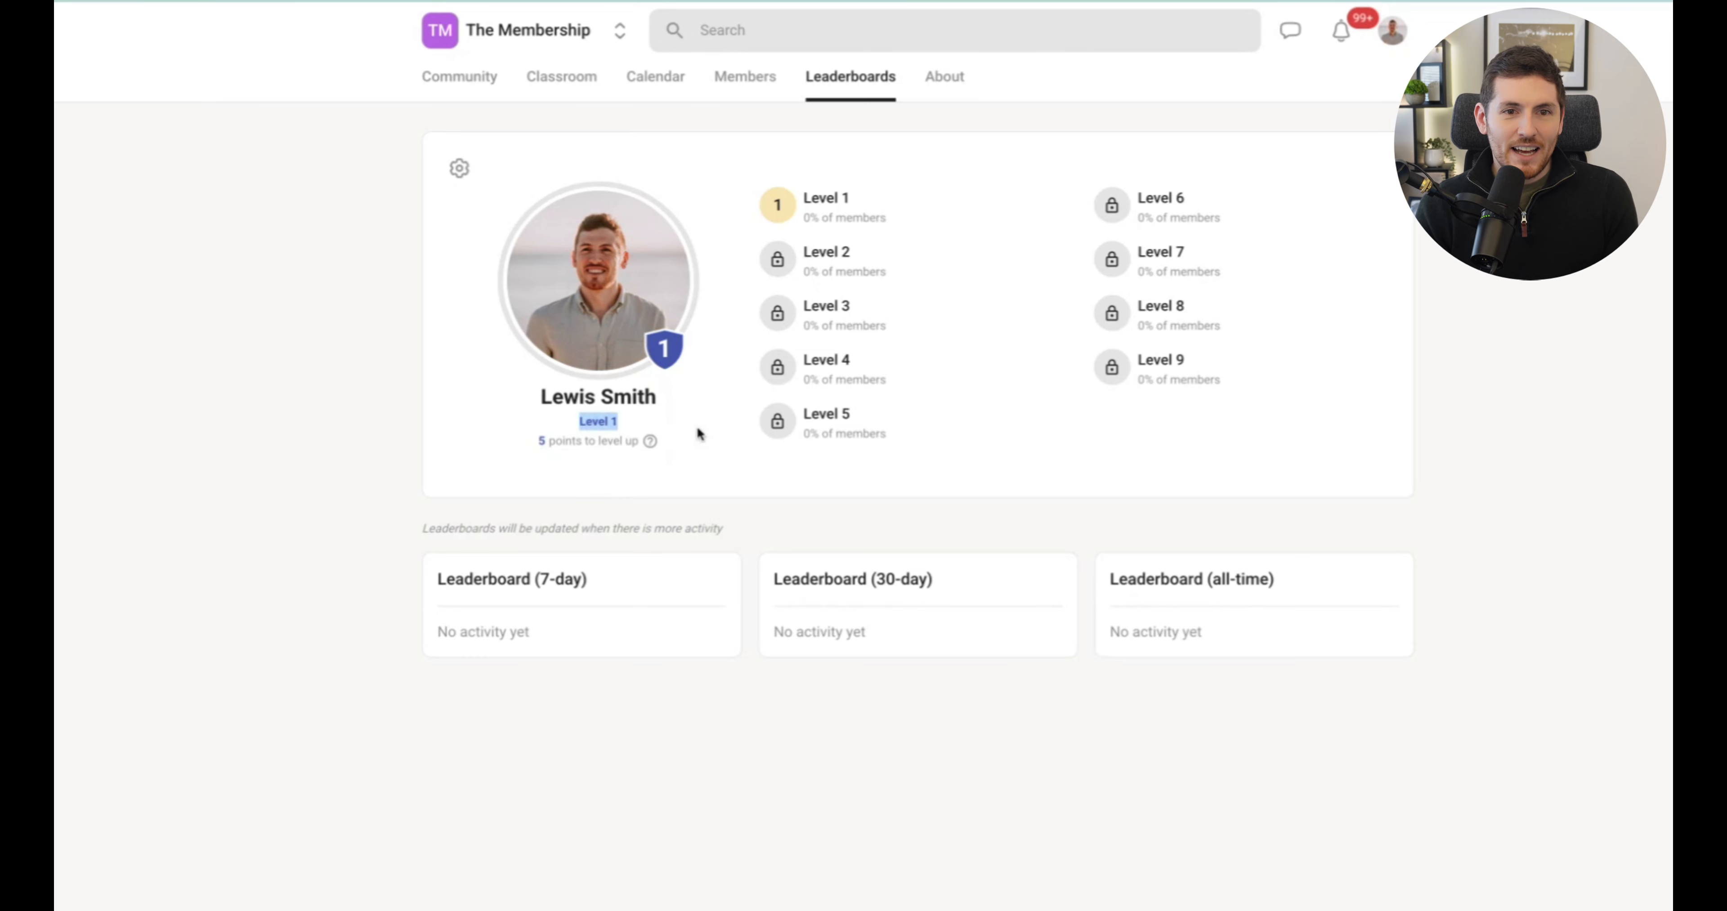
left_click(950, 77)
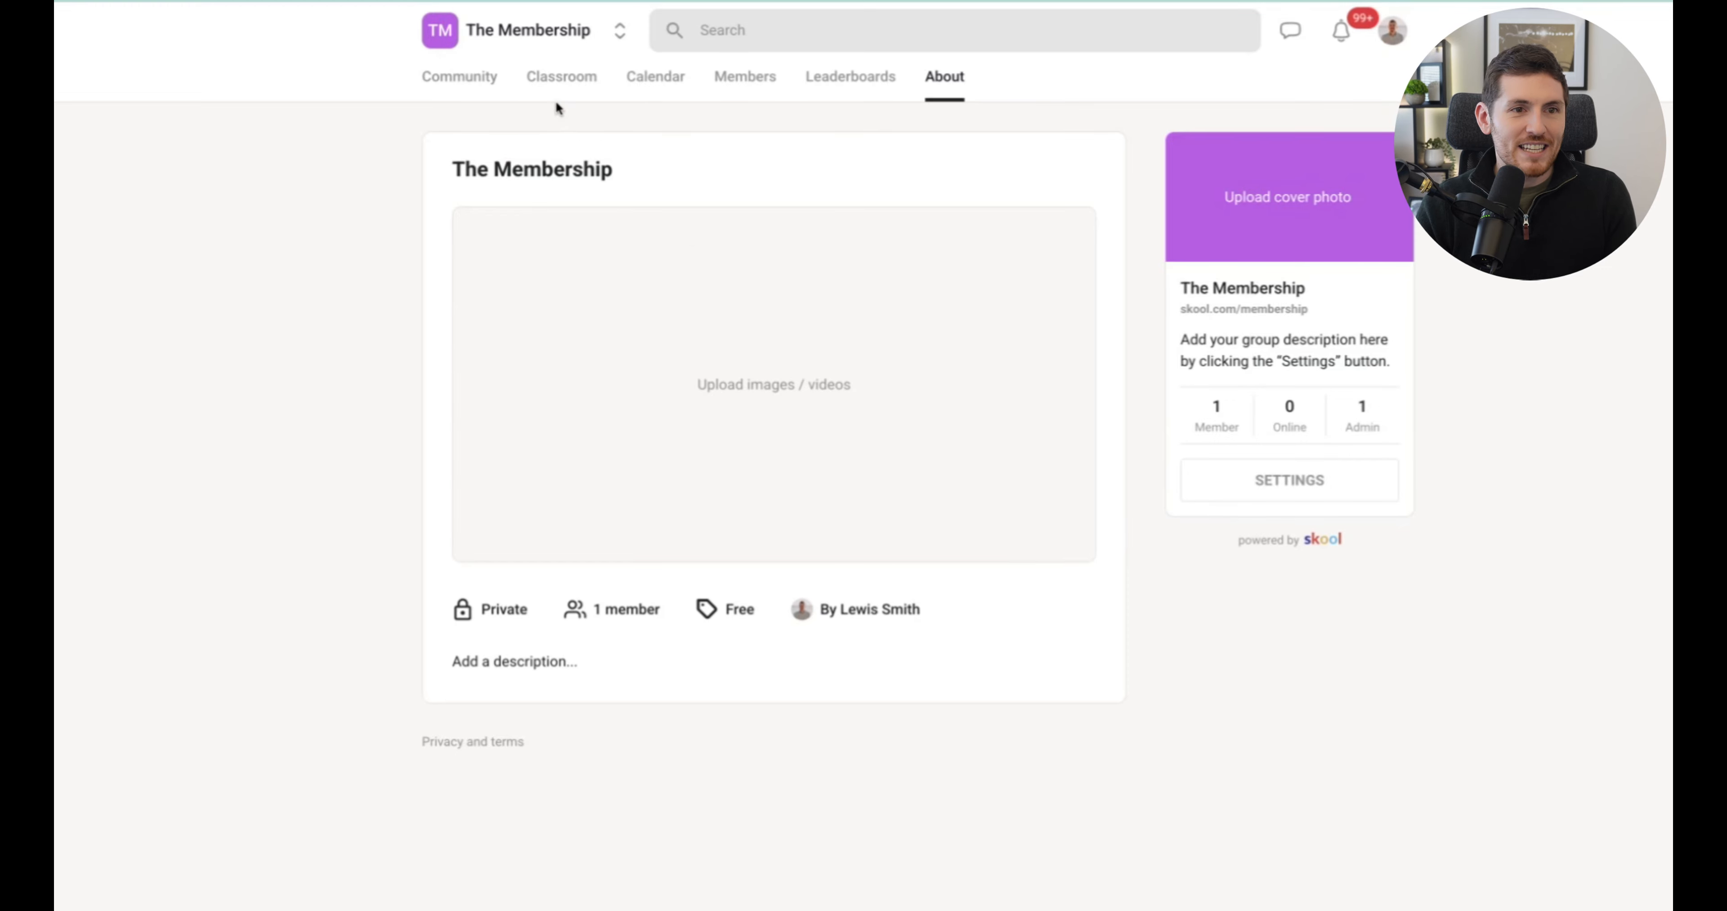
Step: Start a new course in the Classroom and name it "The Membership"
left_click(559, 76)
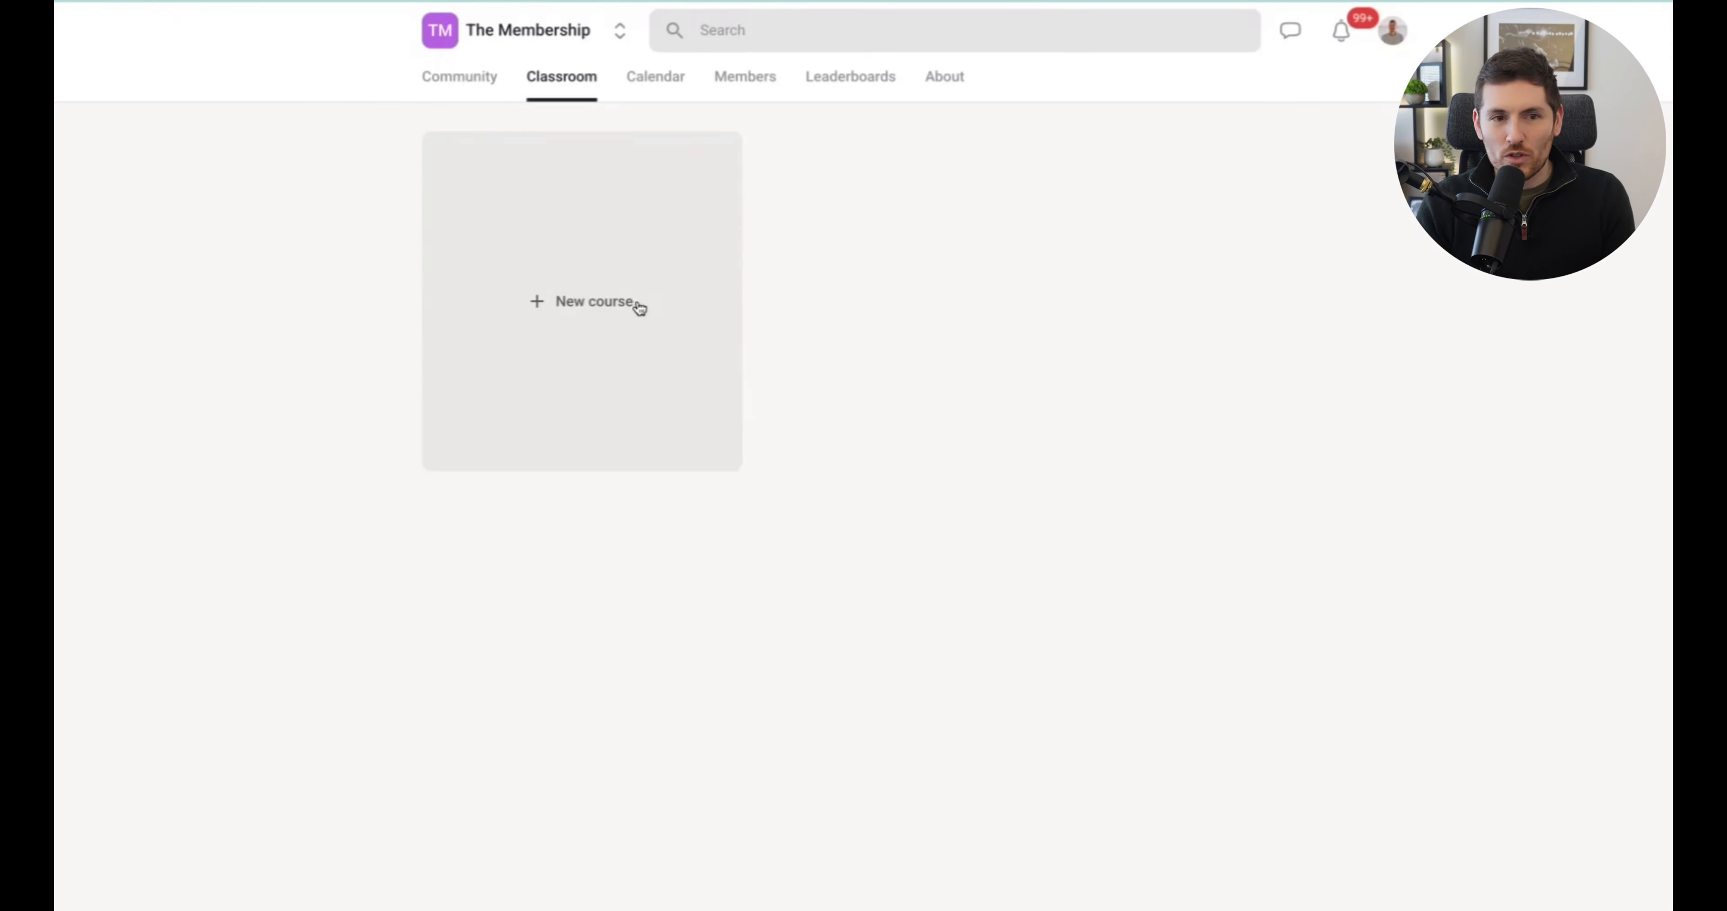
left_click(639, 308)
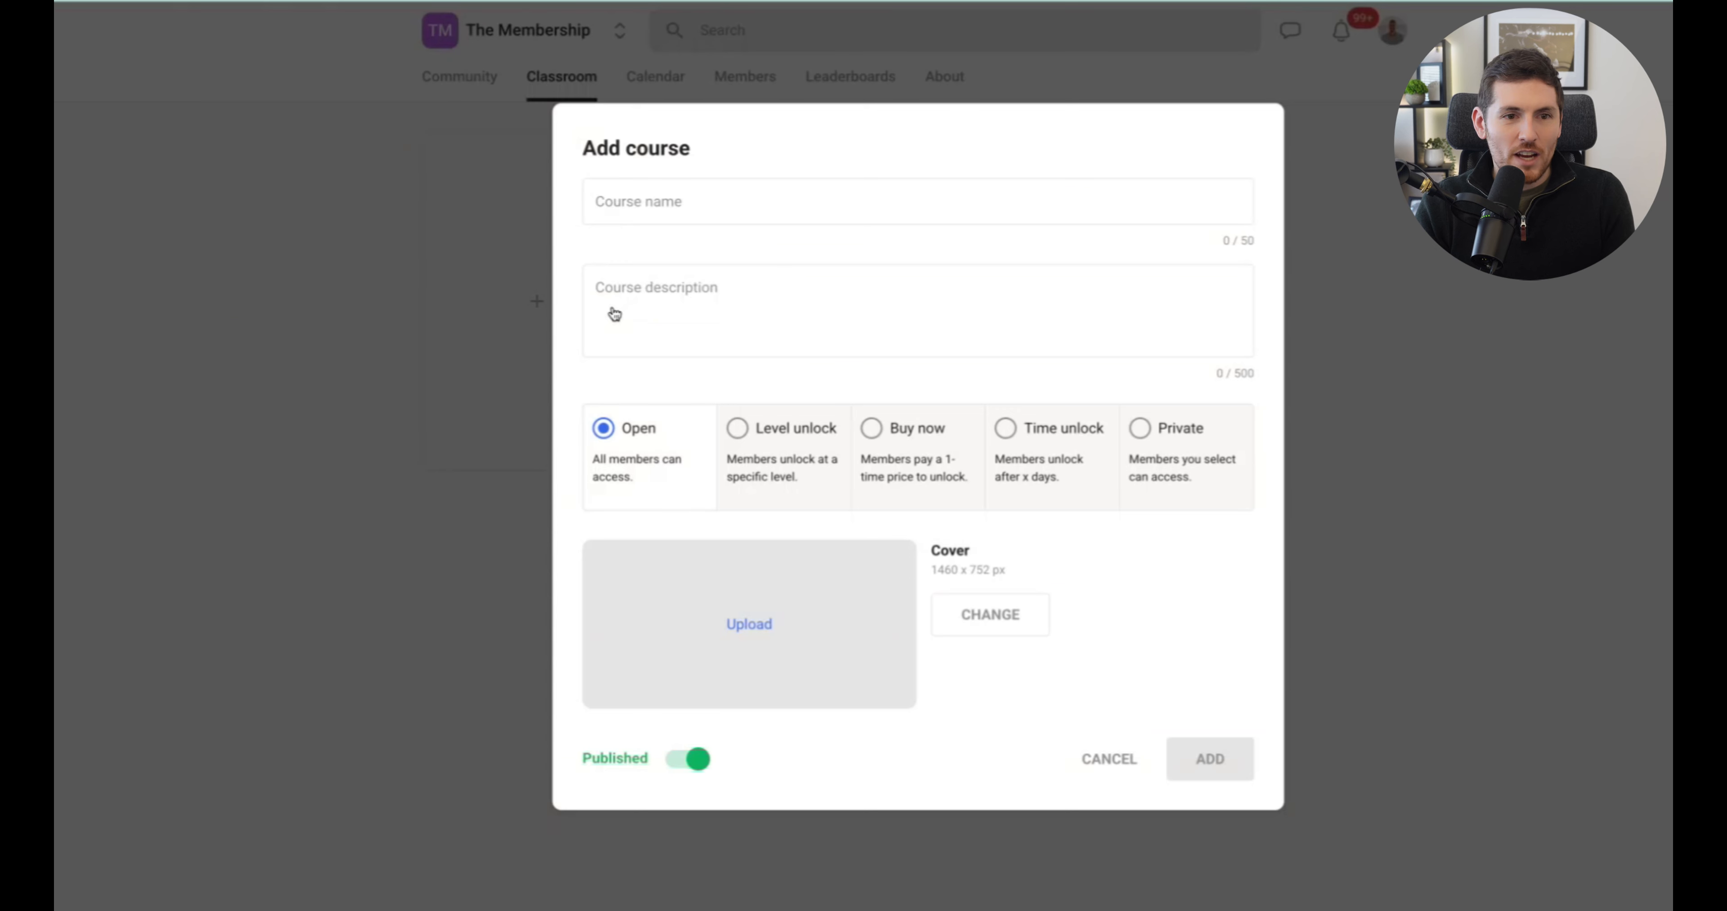
left_click(684, 201)
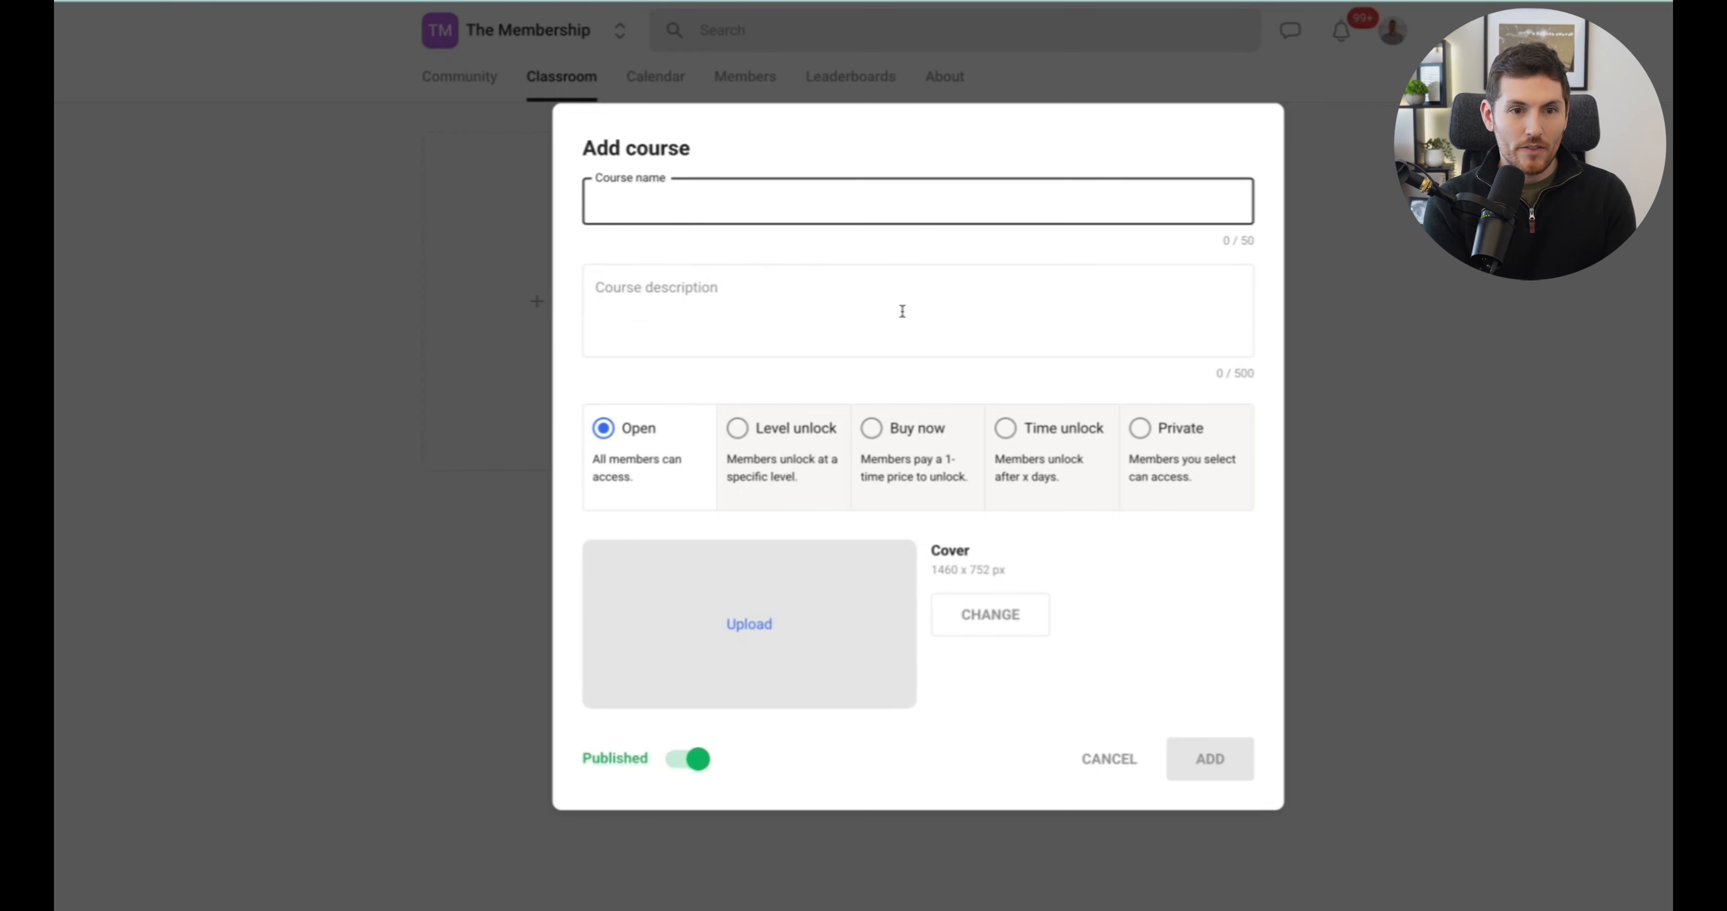
type("The Membership")
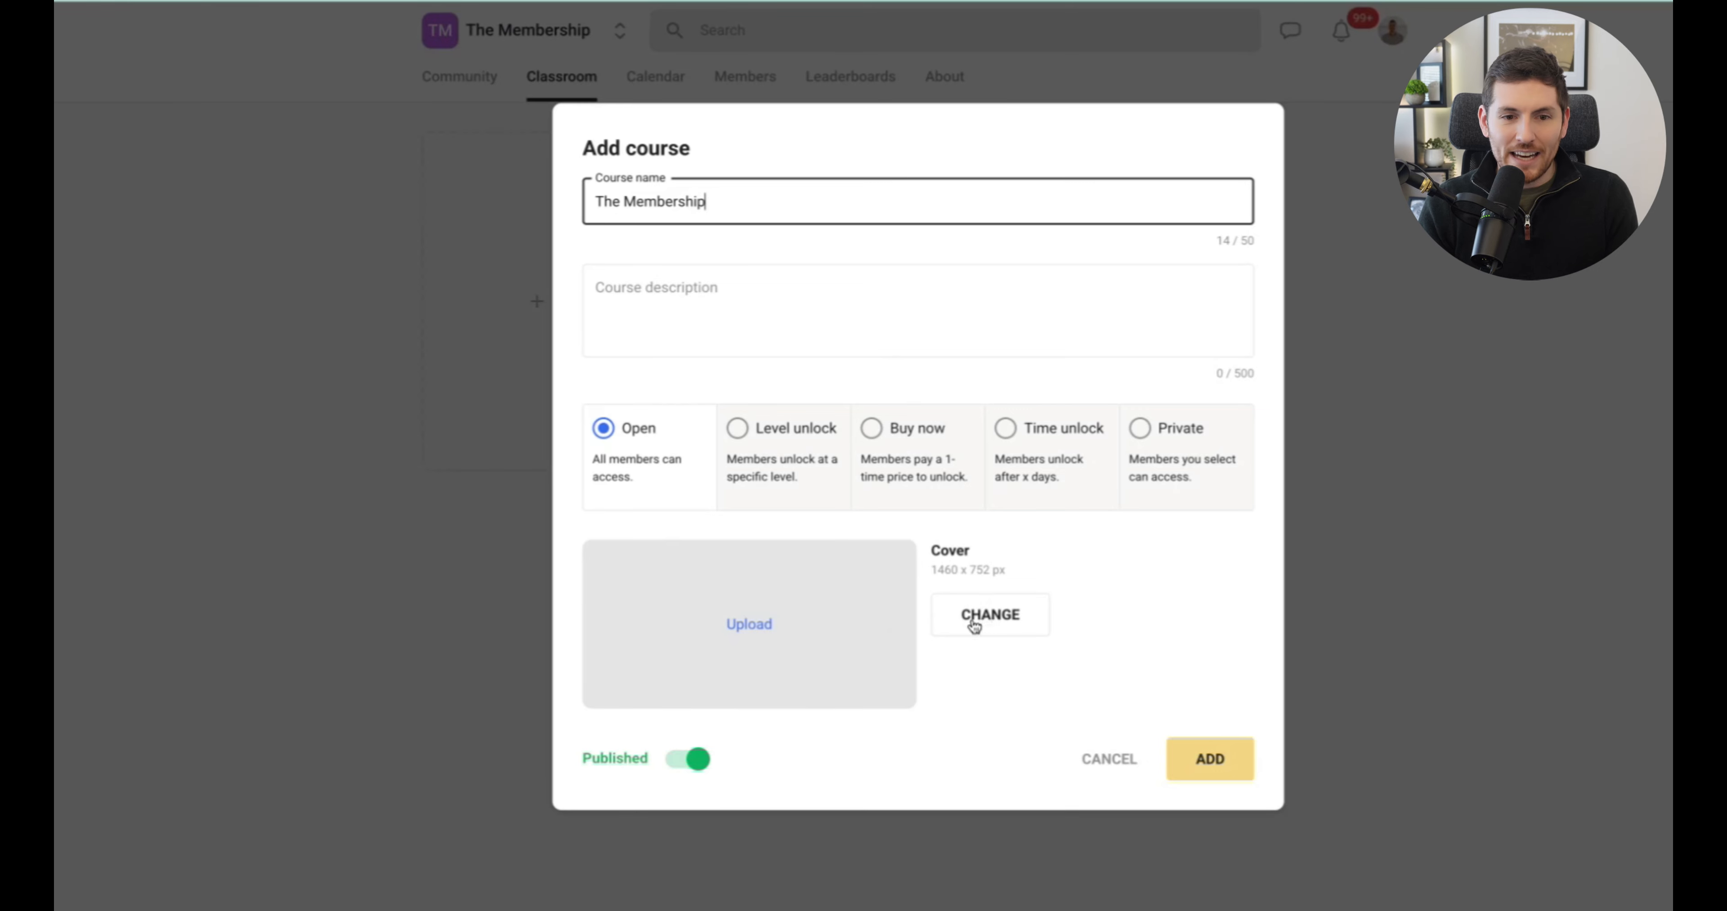
Step: Check the recommended cover size, set the course to Draft, and add it to the Classroom
mouse_move(936, 570)
left_mouse_down()
mouse_move(1006, 574)
mouse_move(945, 569)
left_mouse_up()
left_click(992, 569)
left_click_drag(944, 570, 940, 567)
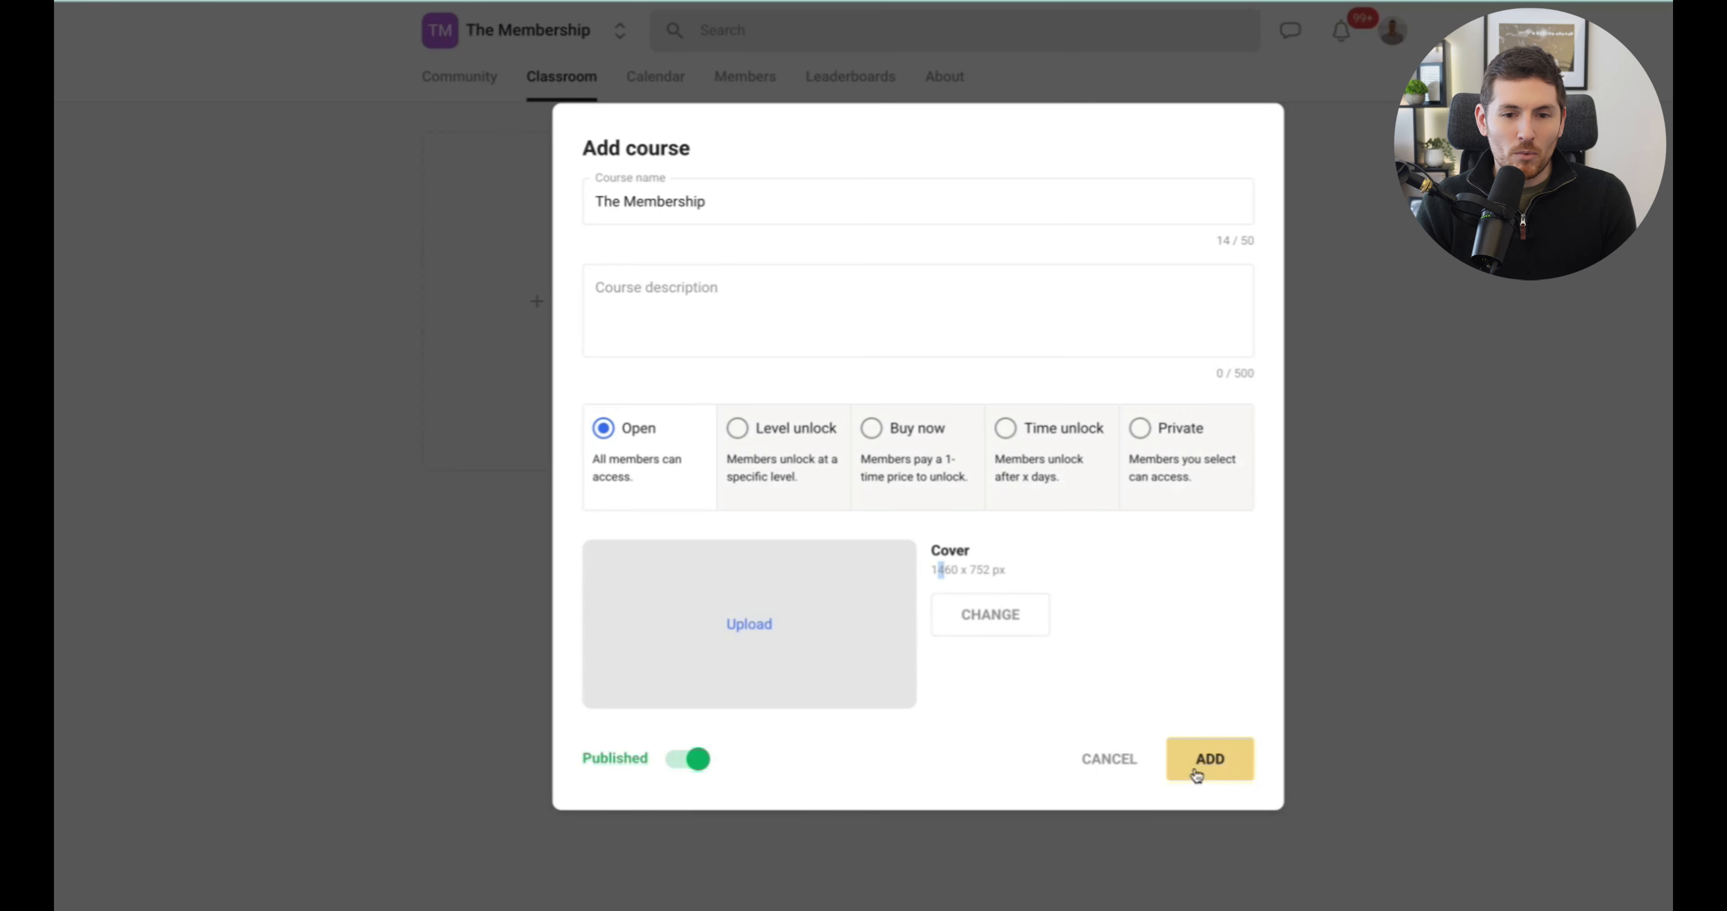
left_click(691, 764)
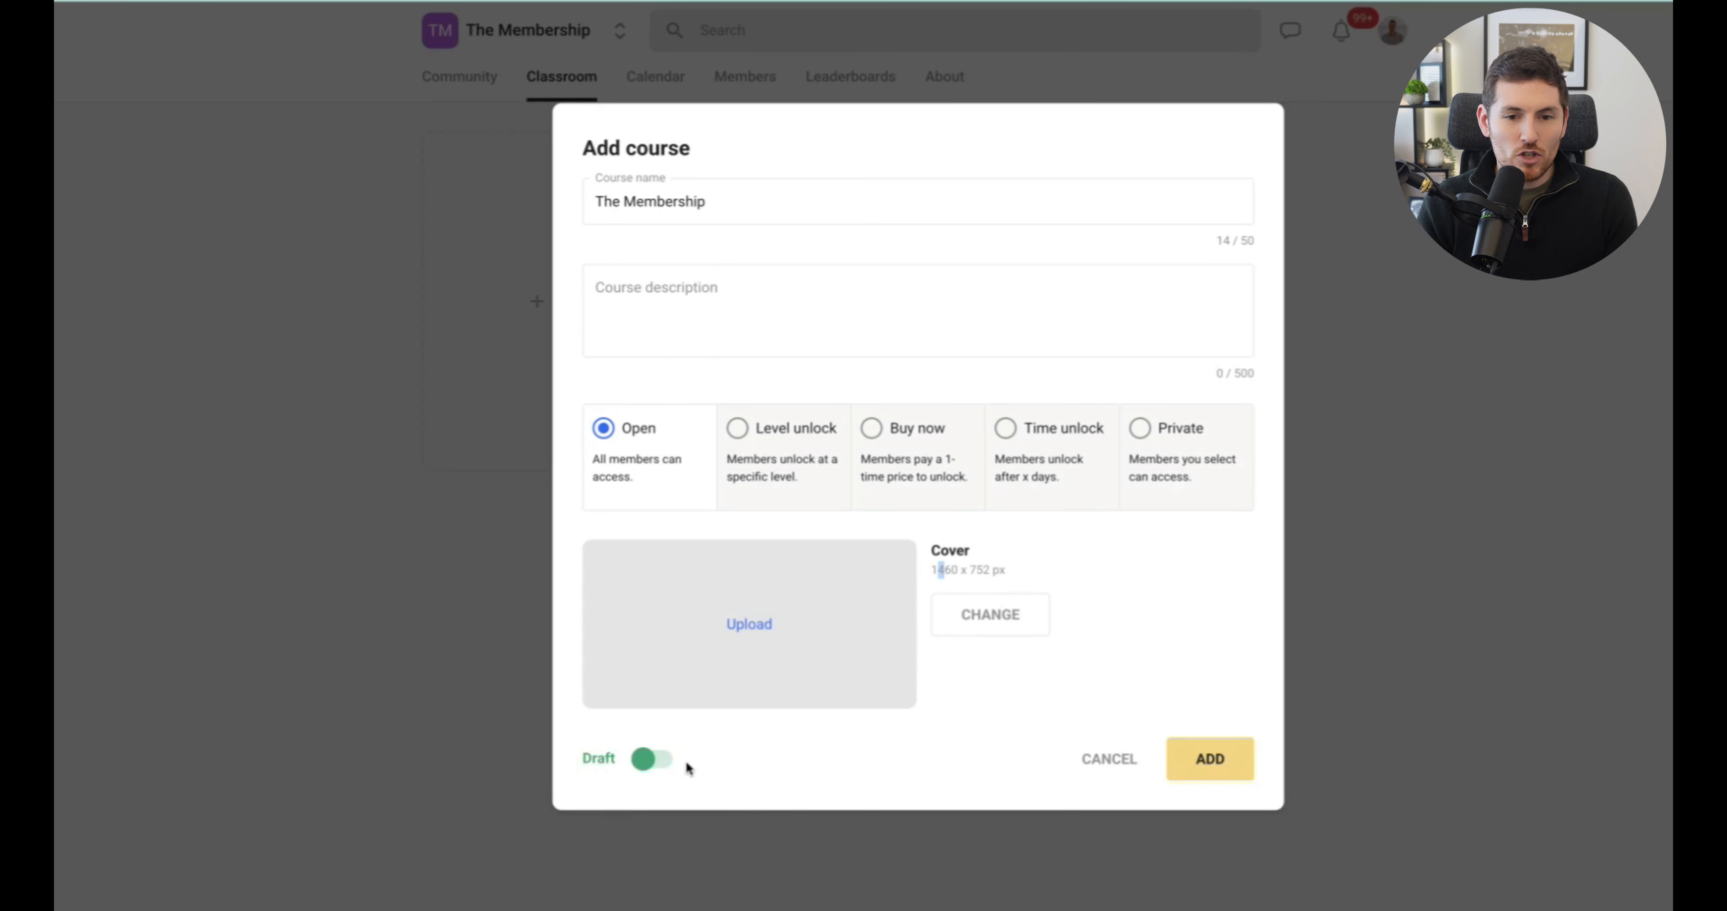
left_click(1212, 763)
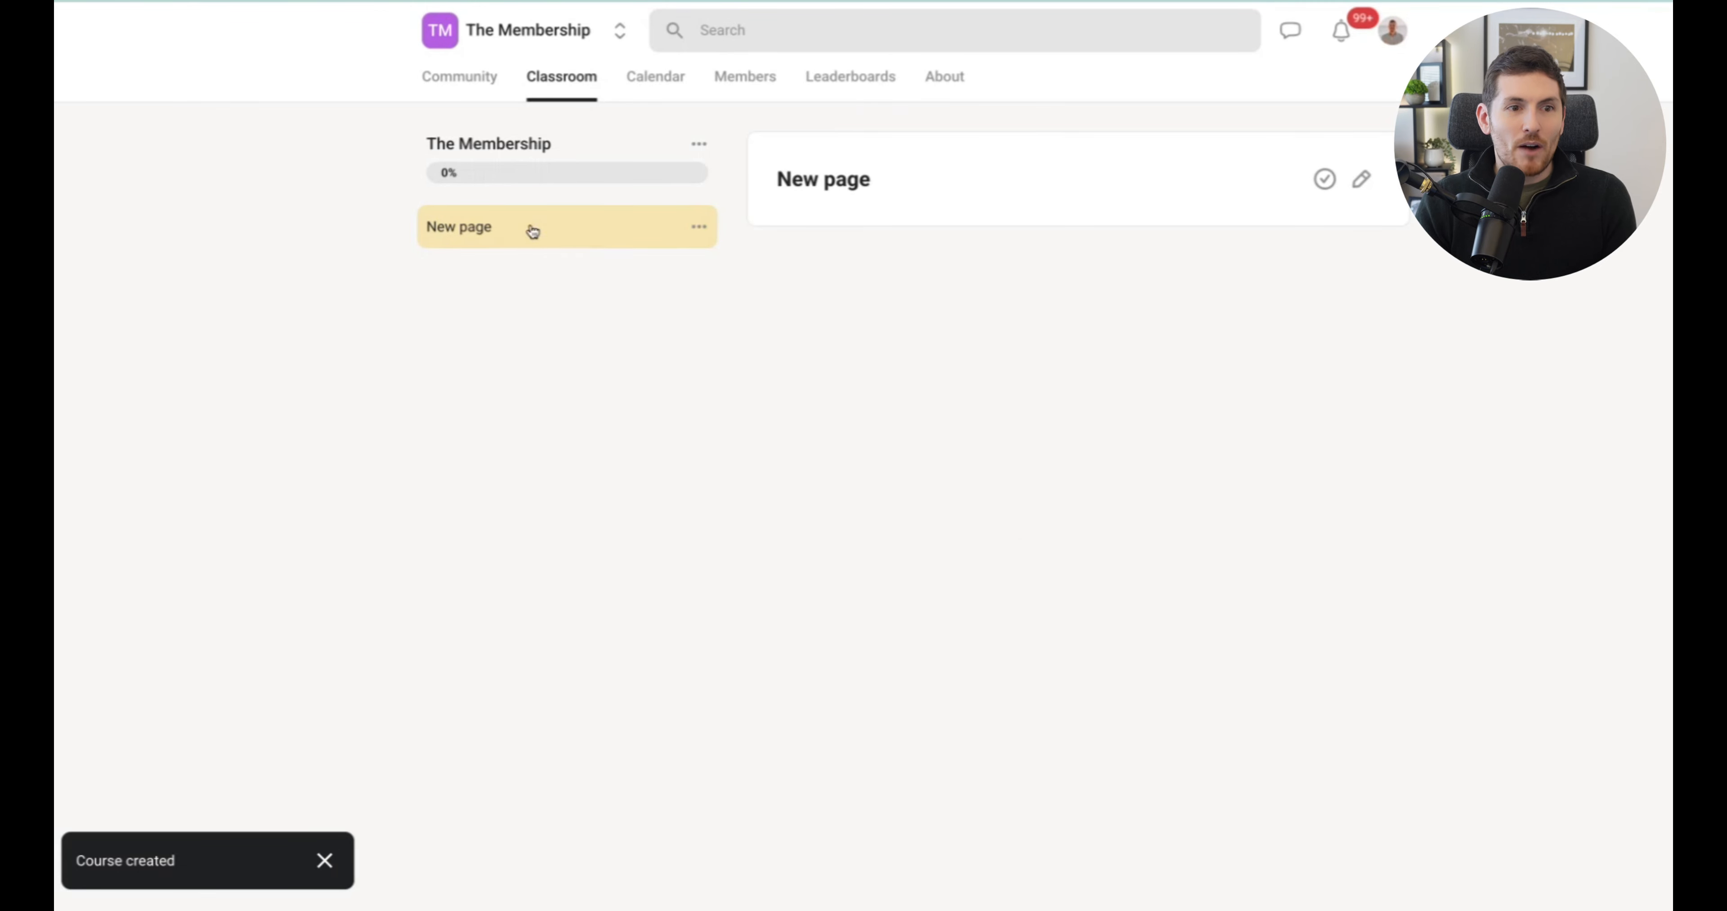
Step: Examine the new course's title and the editing options available for the course
left_click_drag(424, 142, 556, 145)
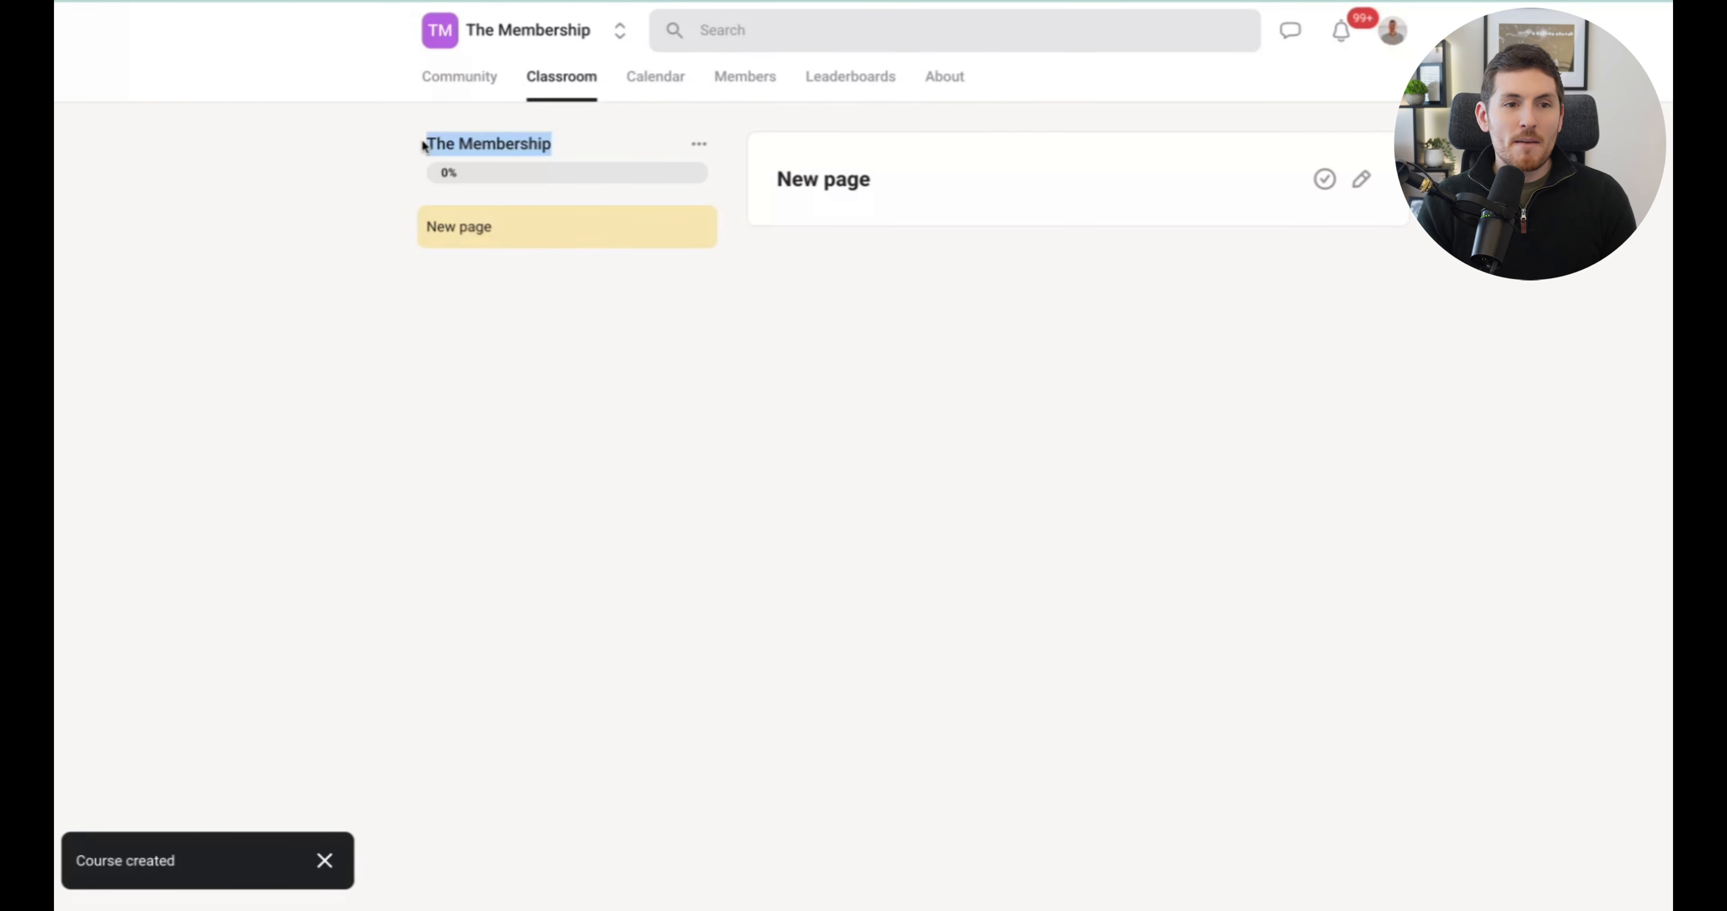
left_click(484, 136)
left_click_drag(414, 145, 543, 145)
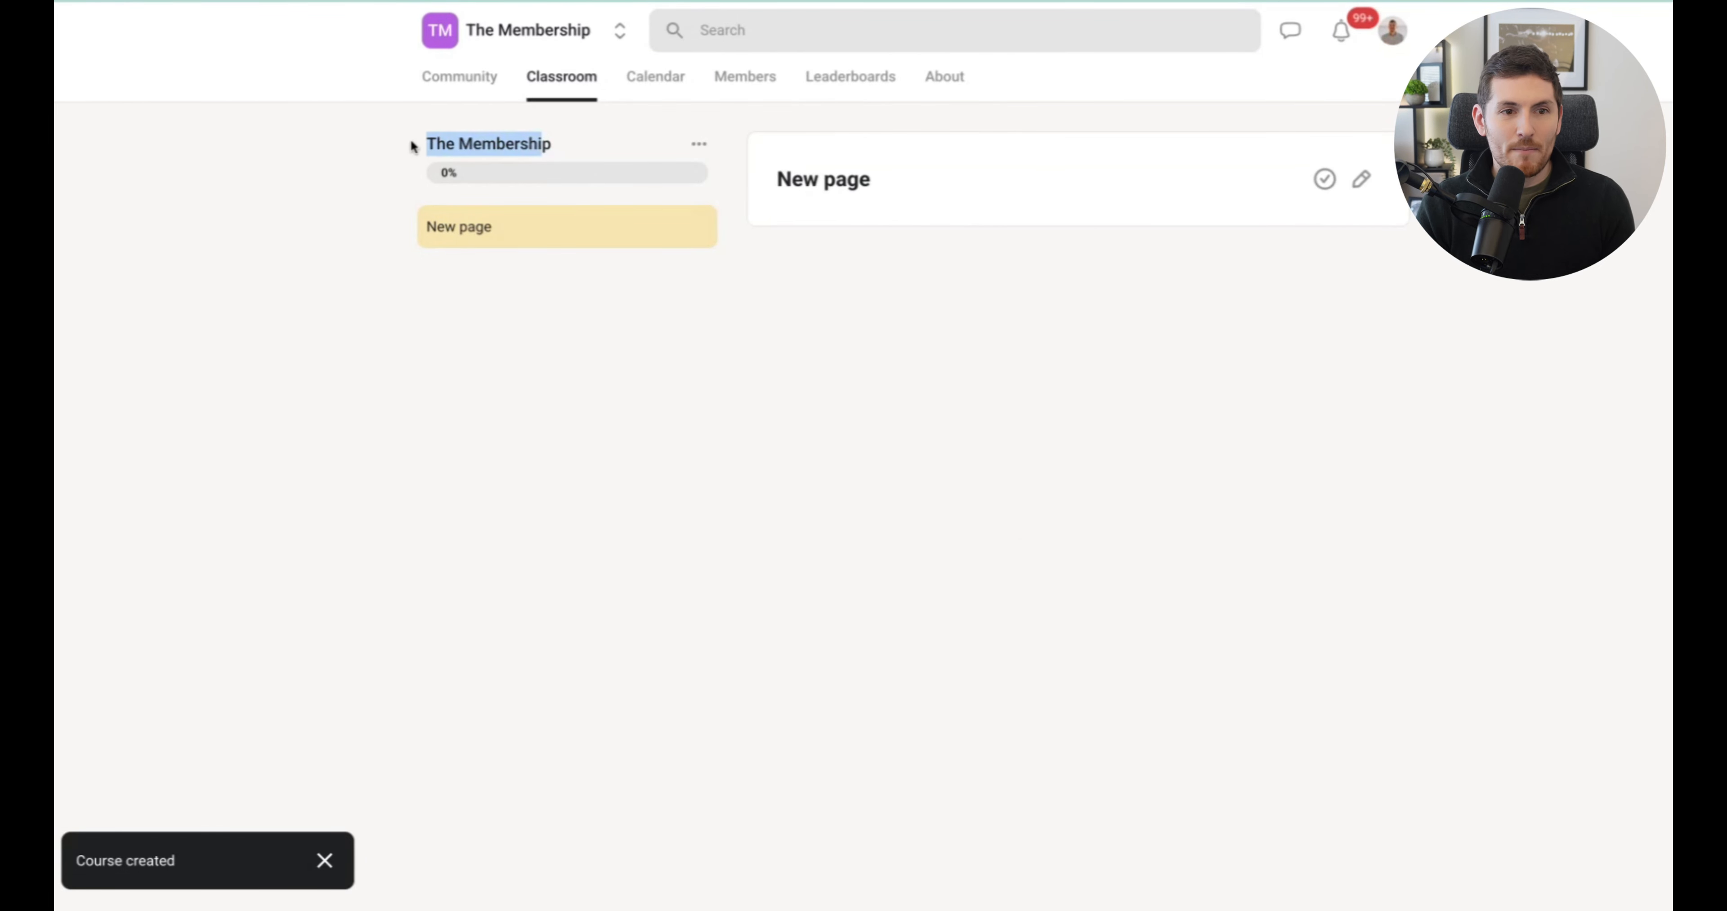
left_click(701, 146)
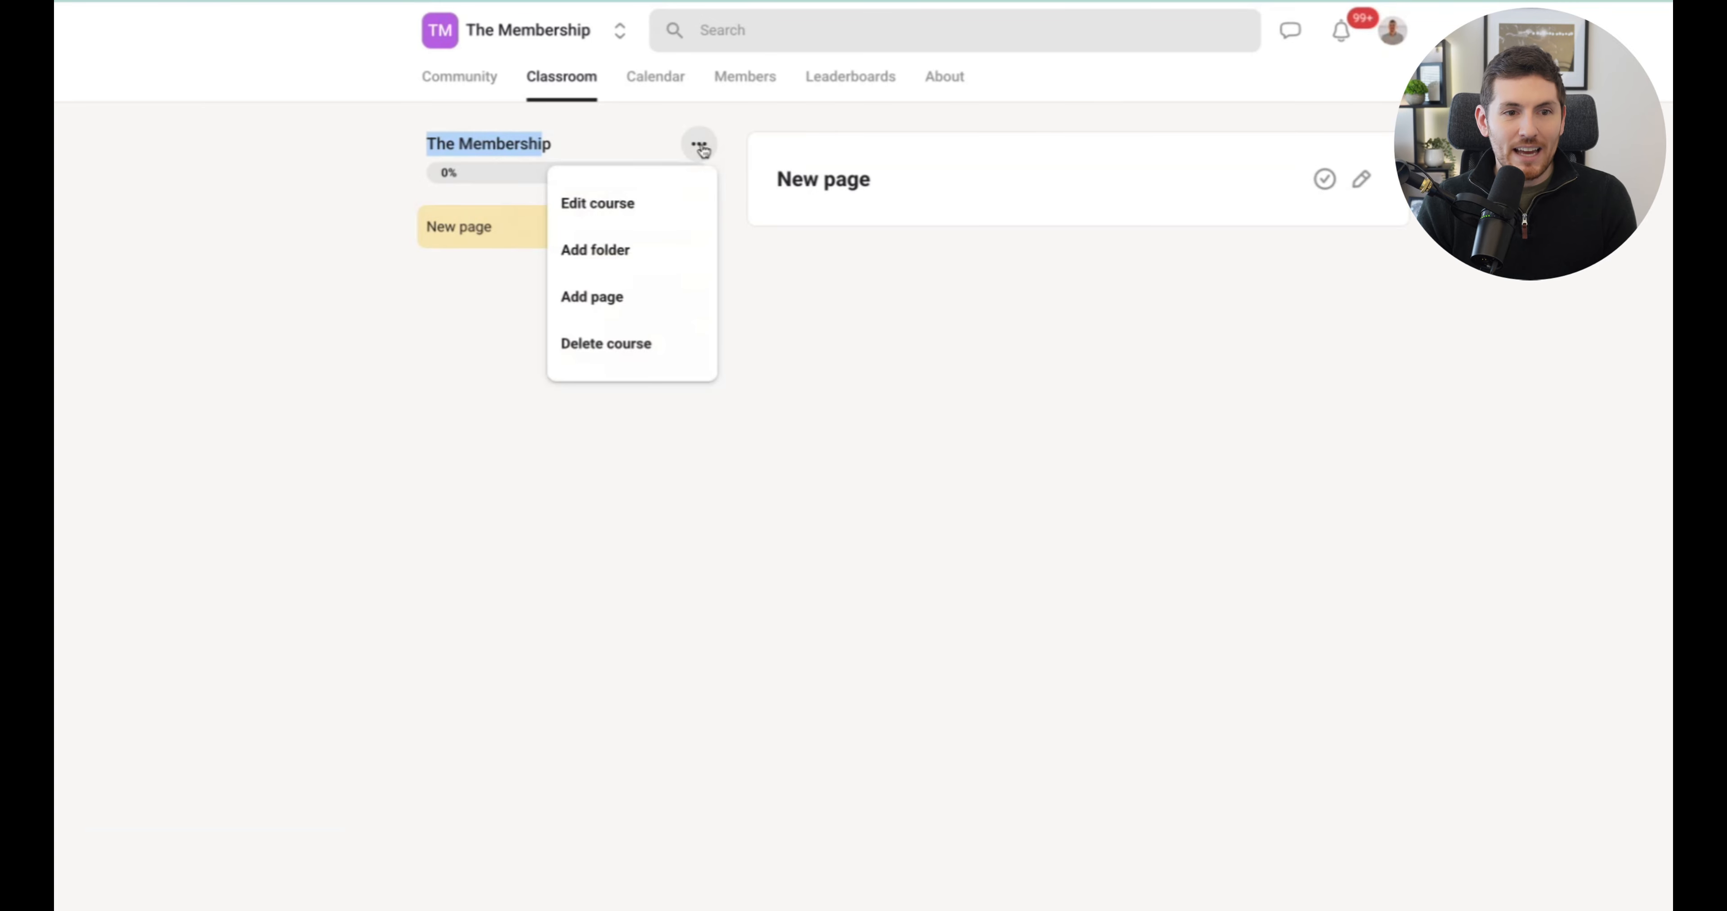
left_click(818, 467)
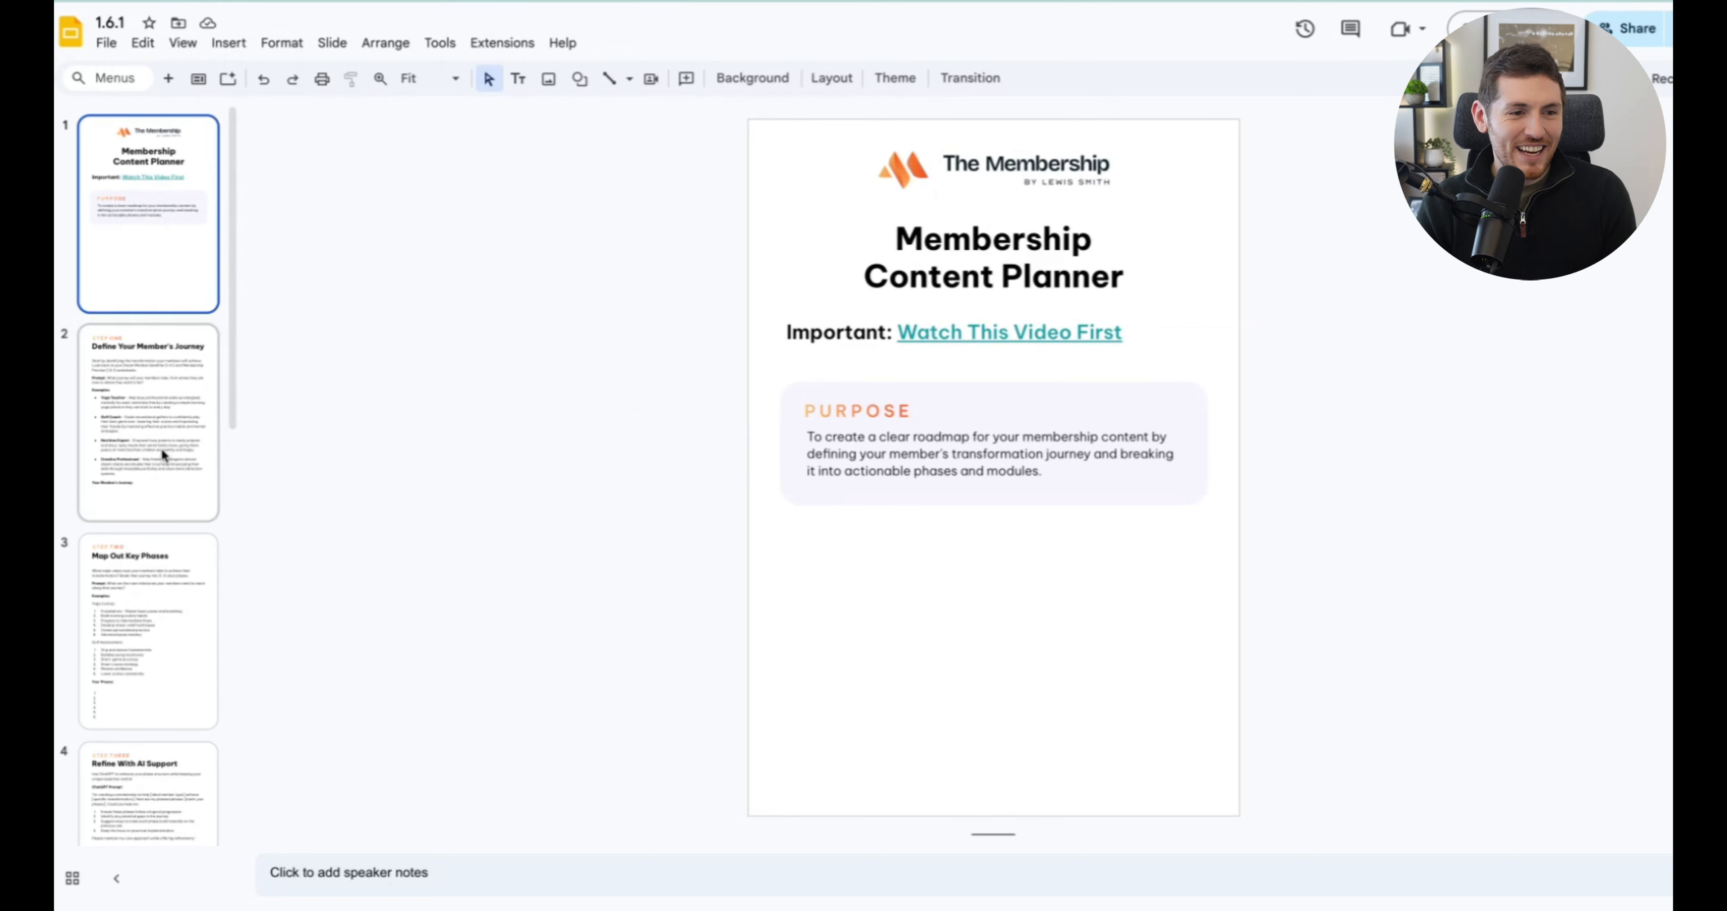
Step: In the 1.6.1 Membership Content Planner deck in Google Slides, open the Step Six slide "Your Complete Content Plan"
scroll(155, 587, "down", 10)
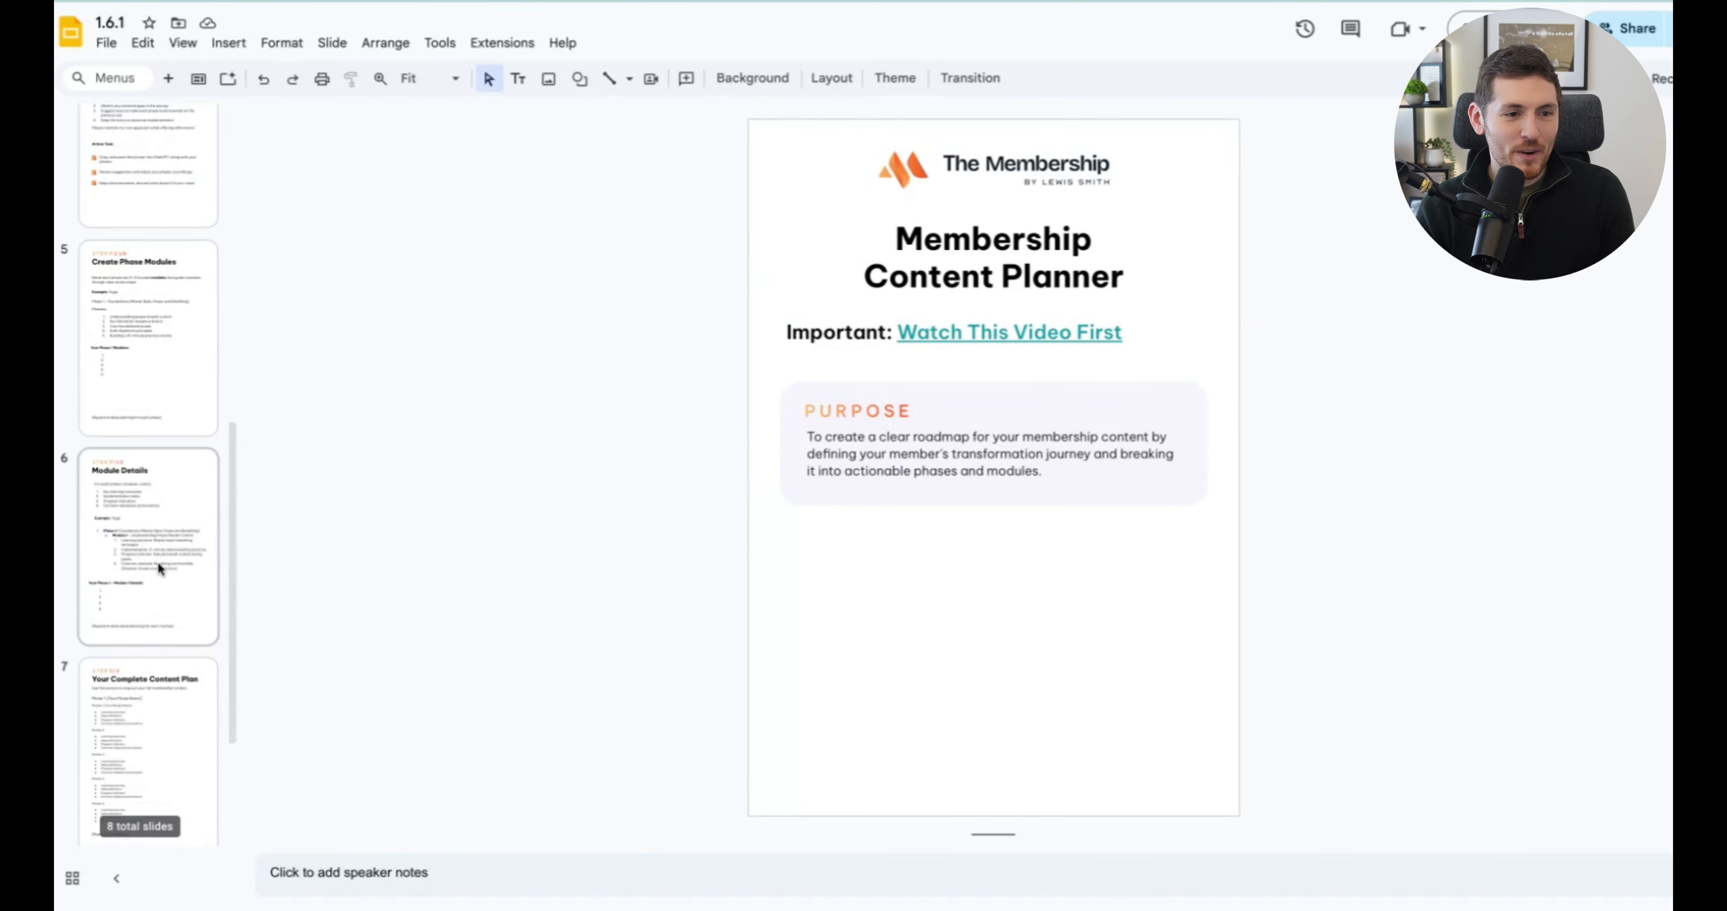
left_click(144, 696)
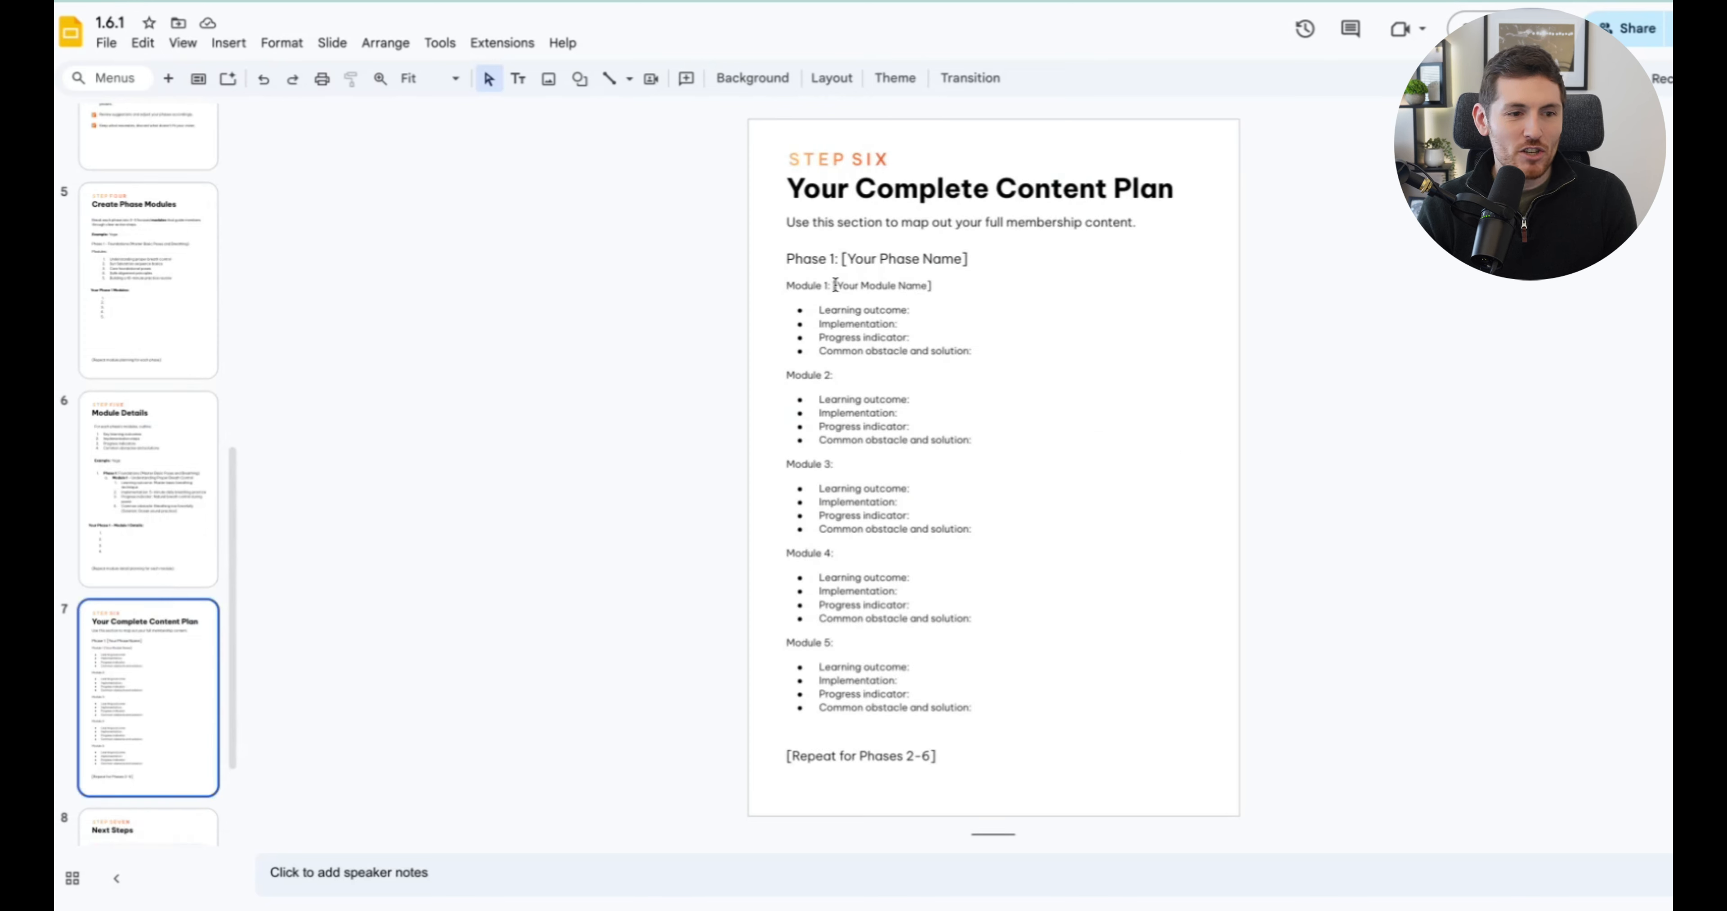
scroll(120, 679, "down", 3)
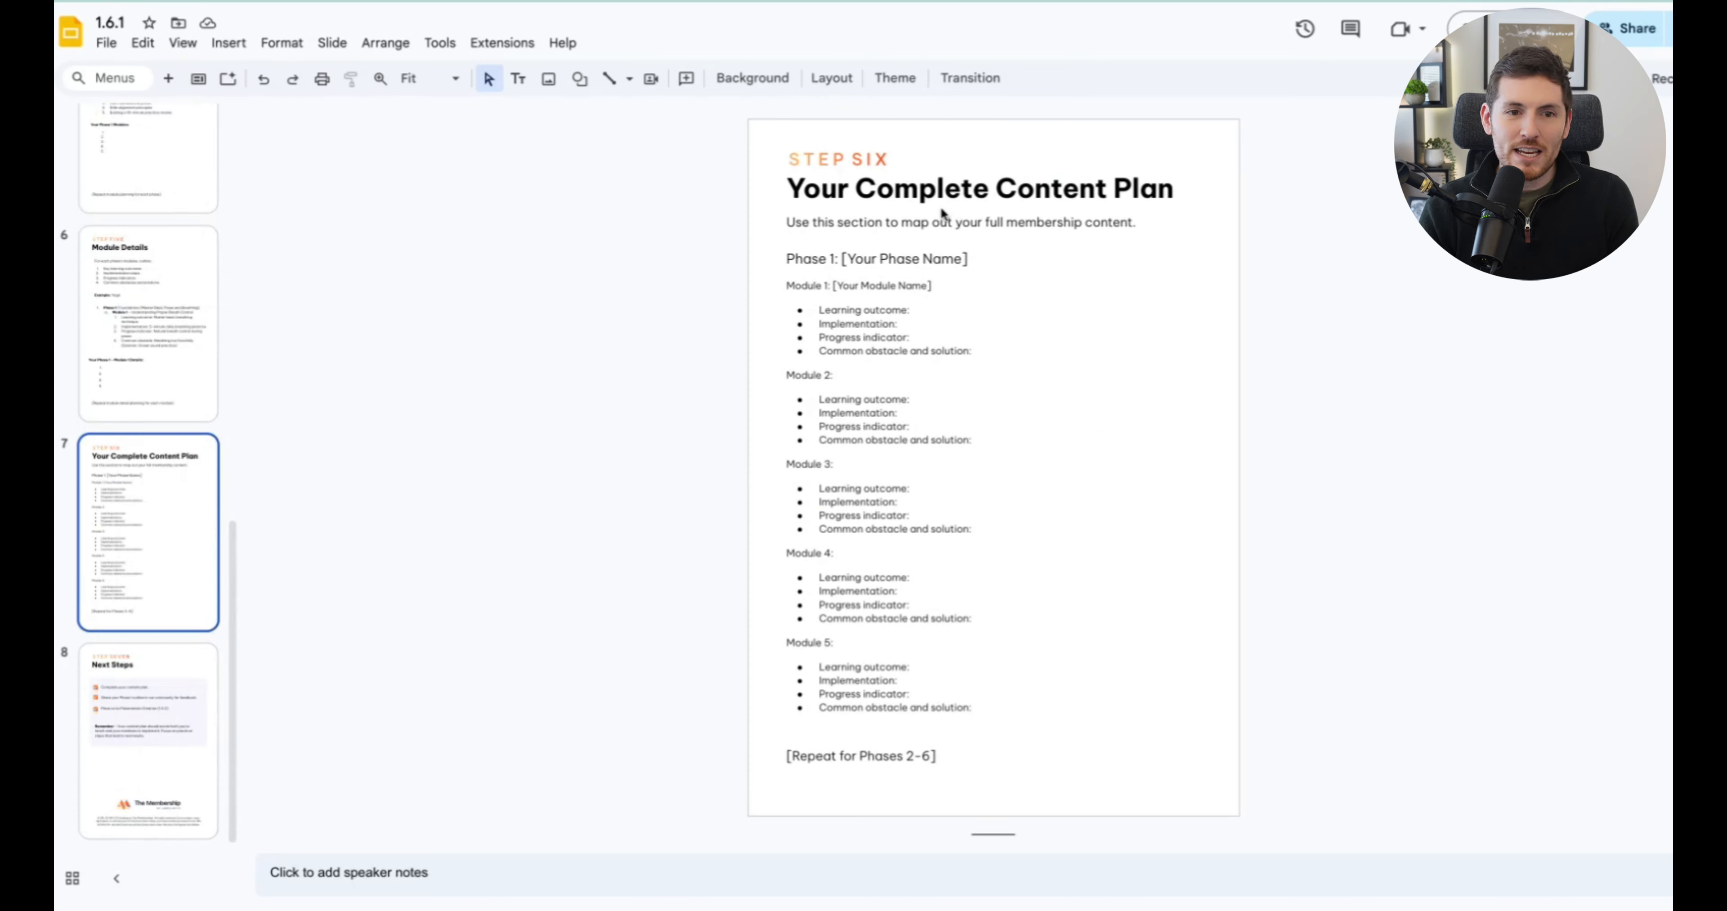
Step: Copy the "Phase 1: [Your Phase Name]" heading from the content plan slide
left_click(844, 266)
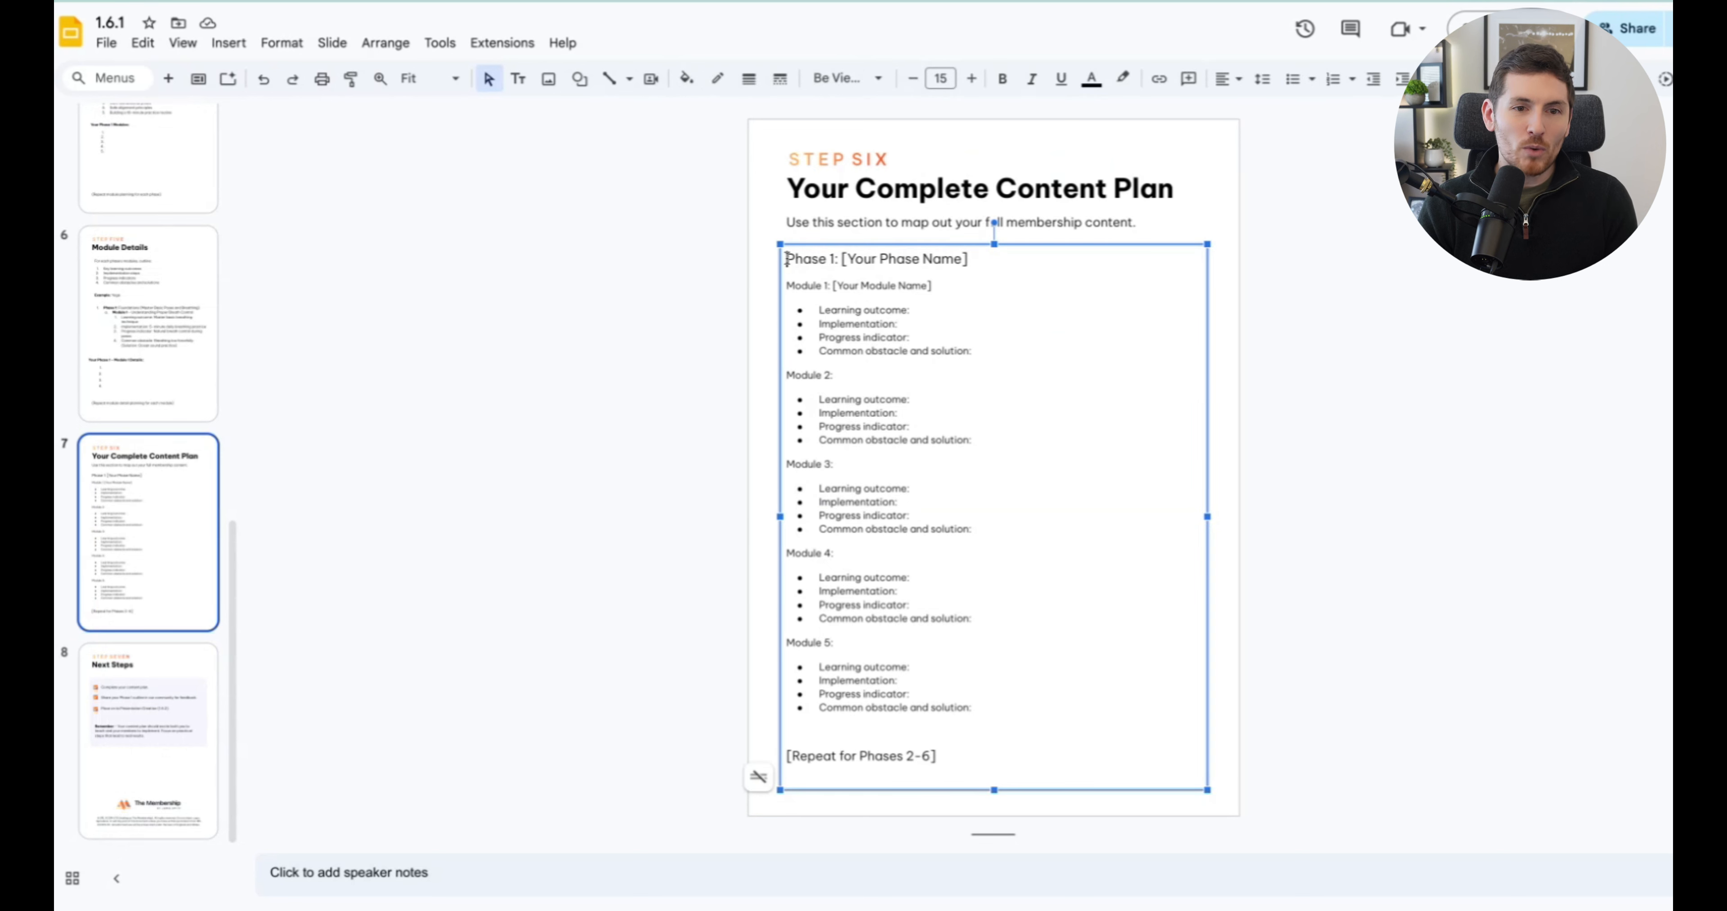
key("shift+Right")
key("shift+Right")
key("shift+Right")
key("shift+Right")
key("shift+Right")
key("shift+Right")
key("shift+Right")
key("shift+Right")
key("shift+Right")
key("shift+Right")
key("shift+Right")
key("shift+Right")
key("shift+Right")
key("shift+Right")
key("shift+Right")
key("shift+Right")
key("shift+Right")
key("shift+Right")
key("shift+Right")
key("shift+Right")
key("ctrl+c")
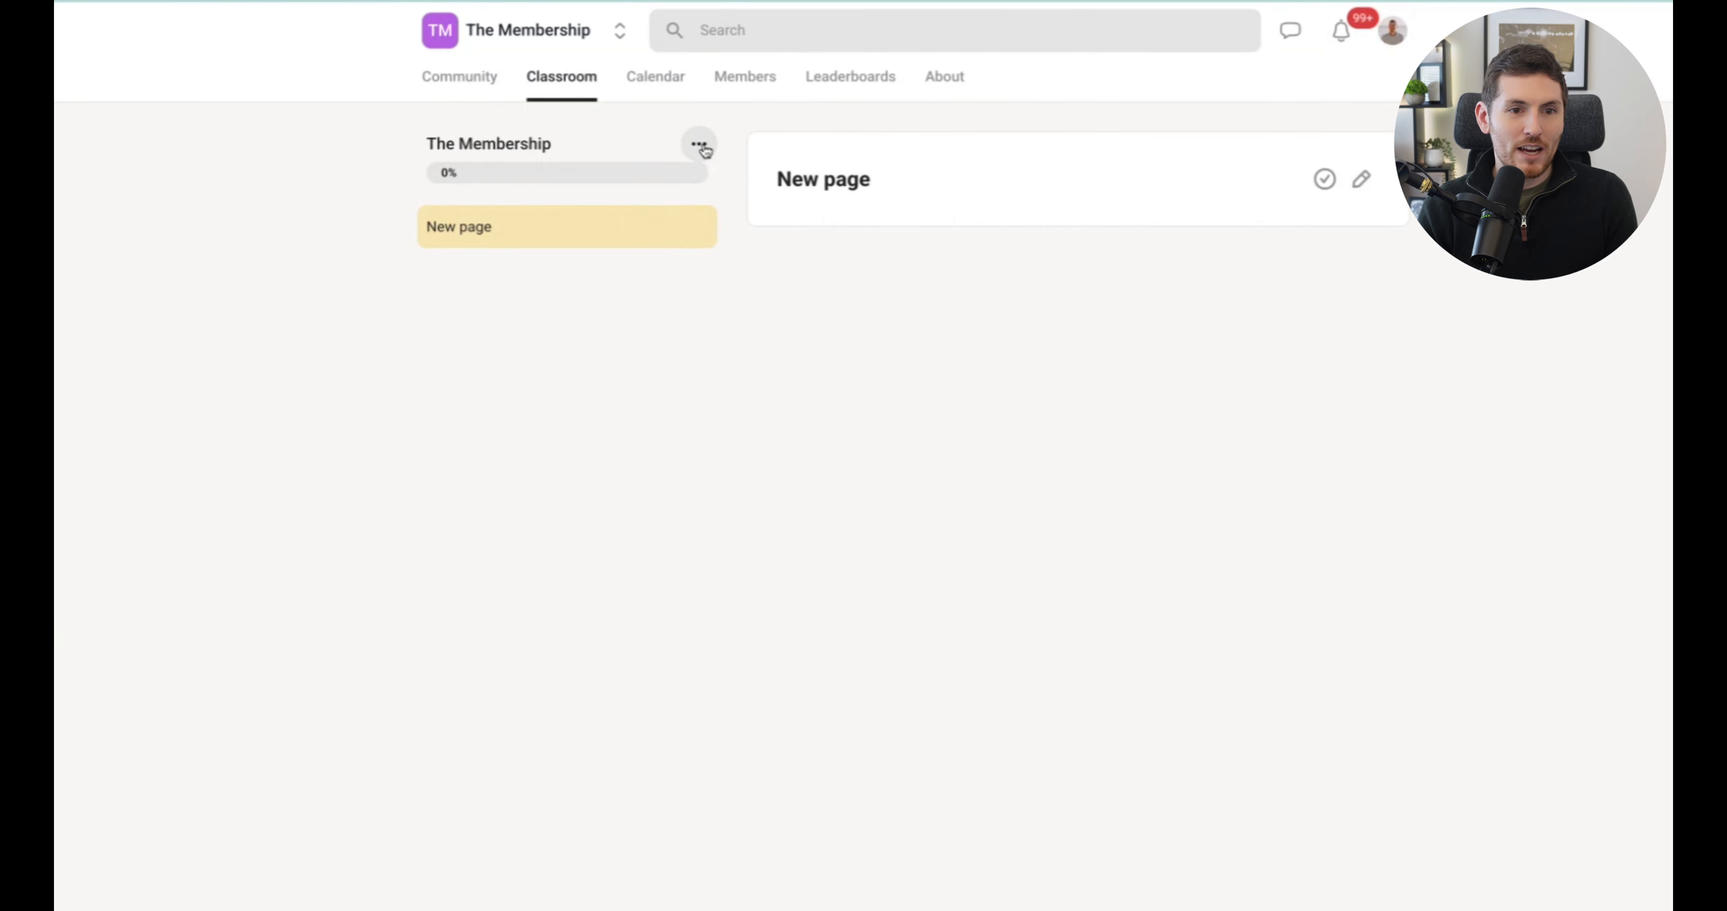
Step: Back in Skool, add a draft folder named "Phase 1: [Your Phase Name]" to The Membership course and expand it
left_click(698, 143)
left_click(630, 249)
left_click(881, 442)
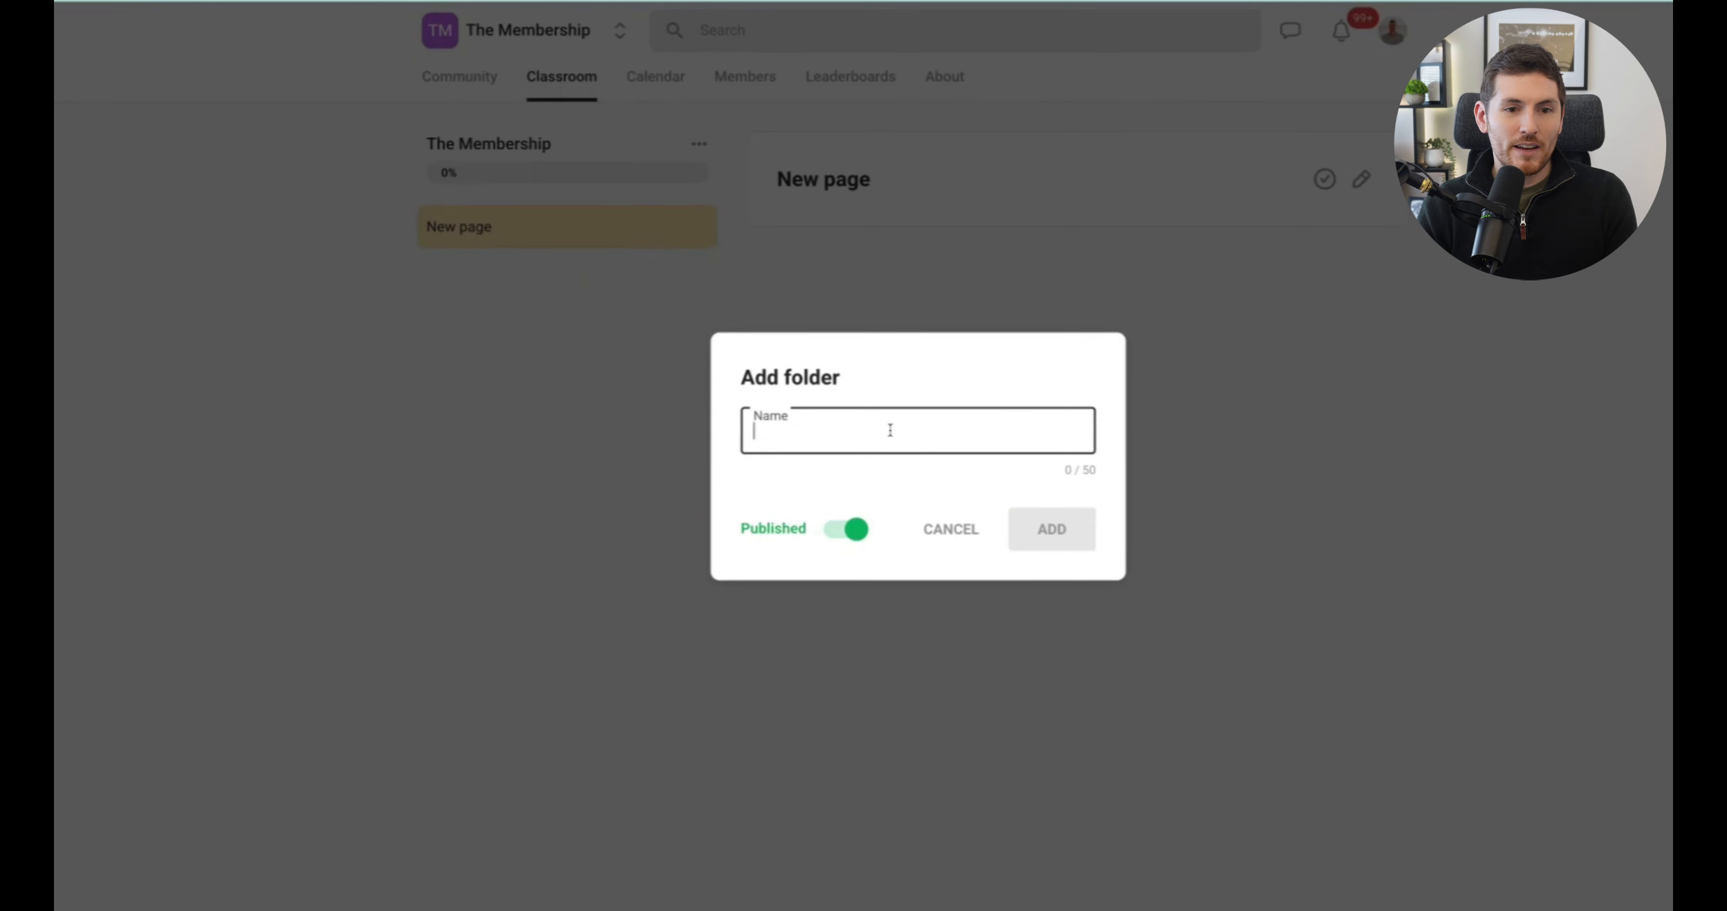
left_click(856, 527)
left_click(838, 431)
key("ctrl+v")
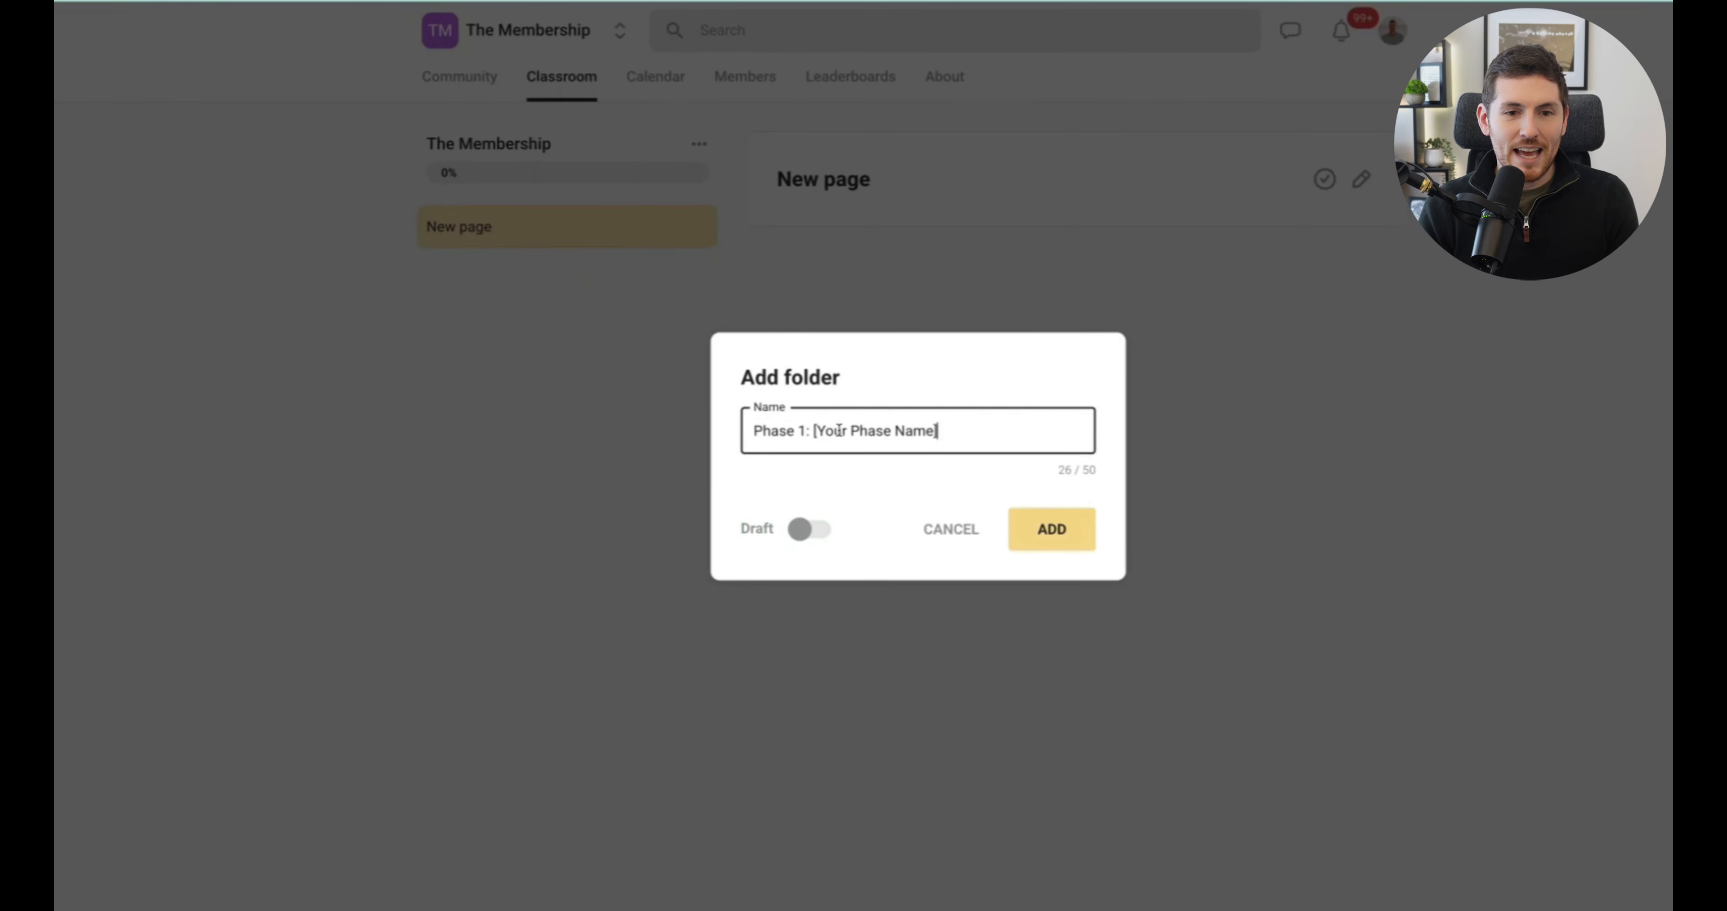
left_click(1051, 529)
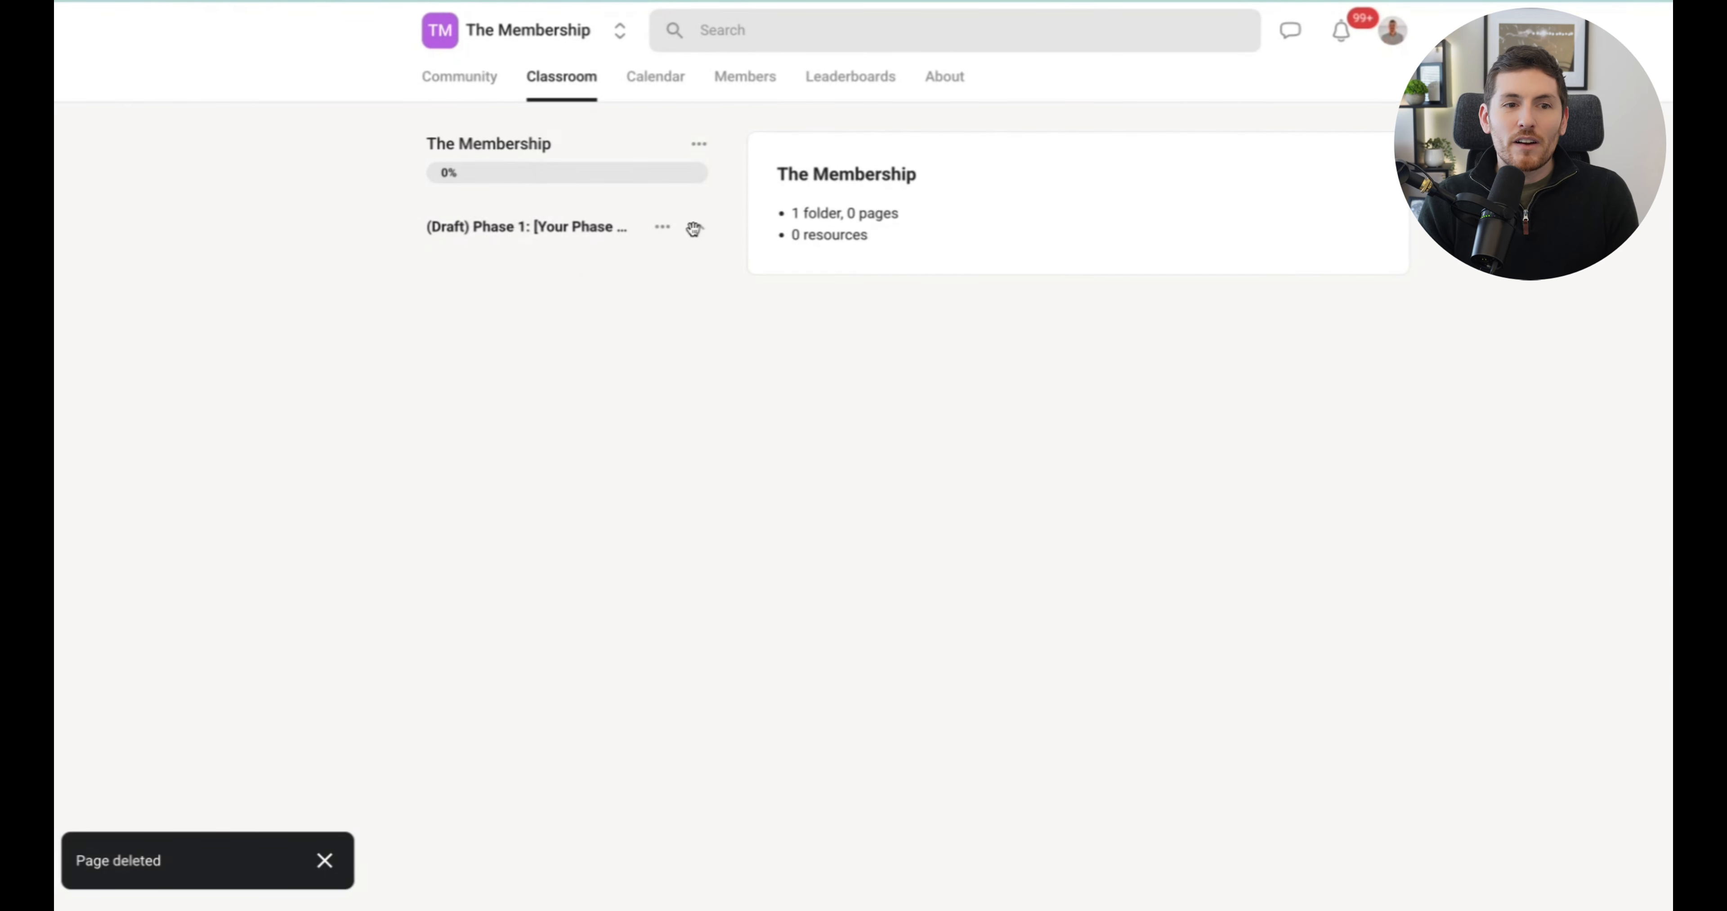
left_click(696, 229)
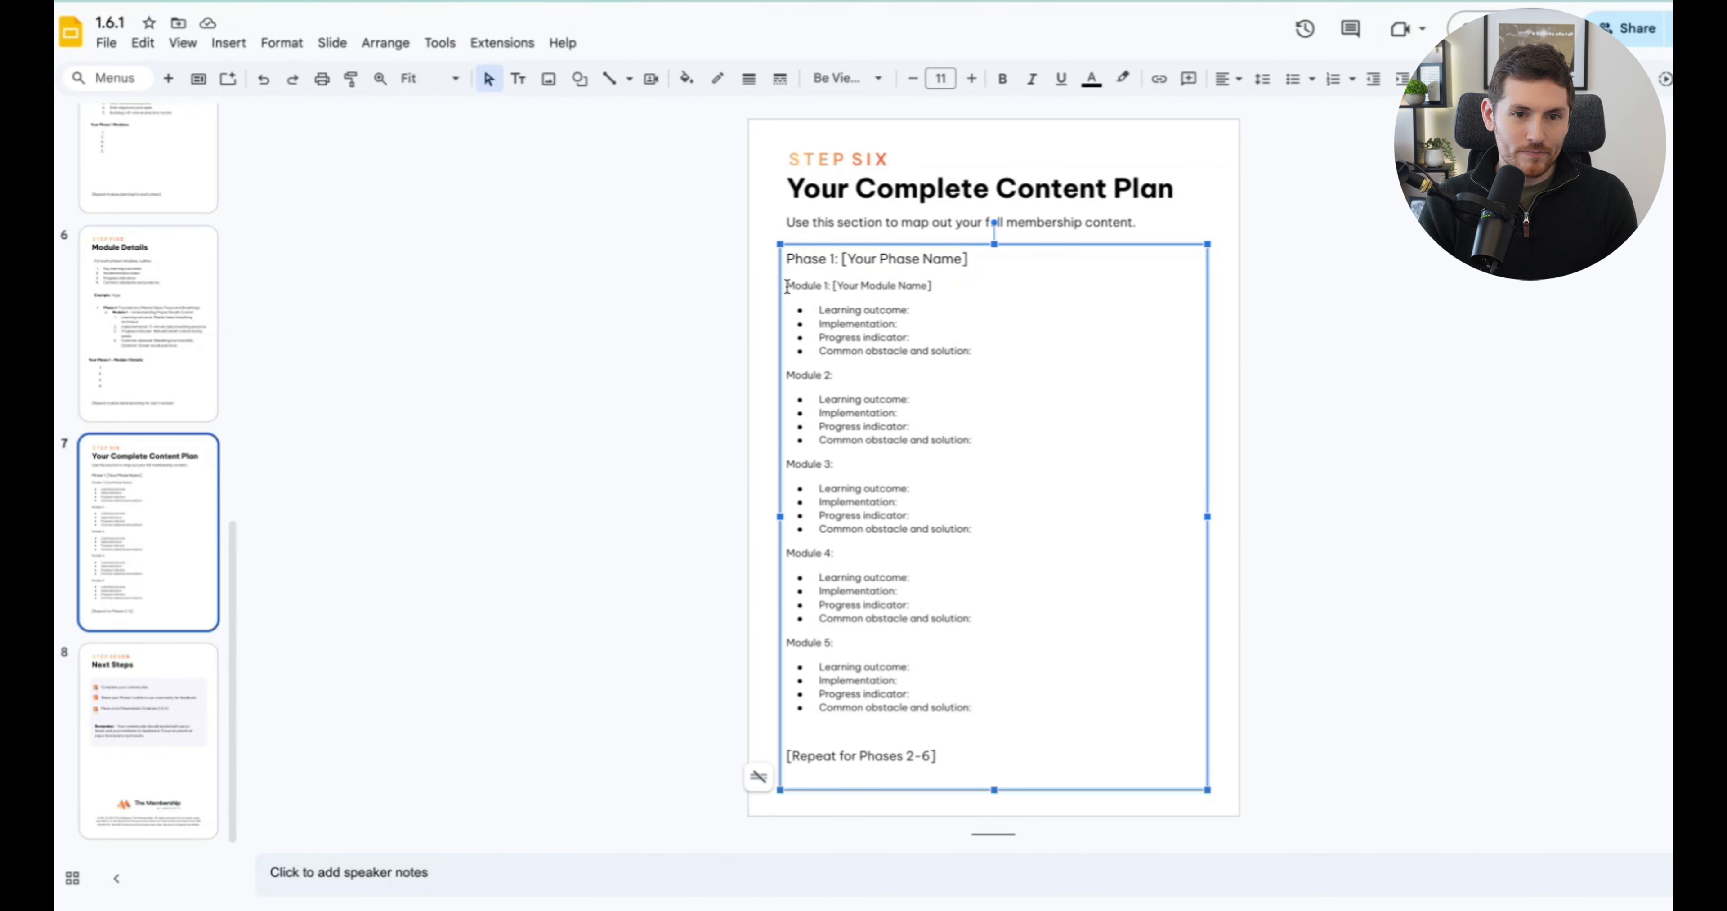
Step: Copy the "Module 1: [Your Module Name]" heading from the content plan slide and, back in Skool, add a page to the Phase 1 folder
left_click_drag(787, 287, 936, 287)
key("ctrl+c")
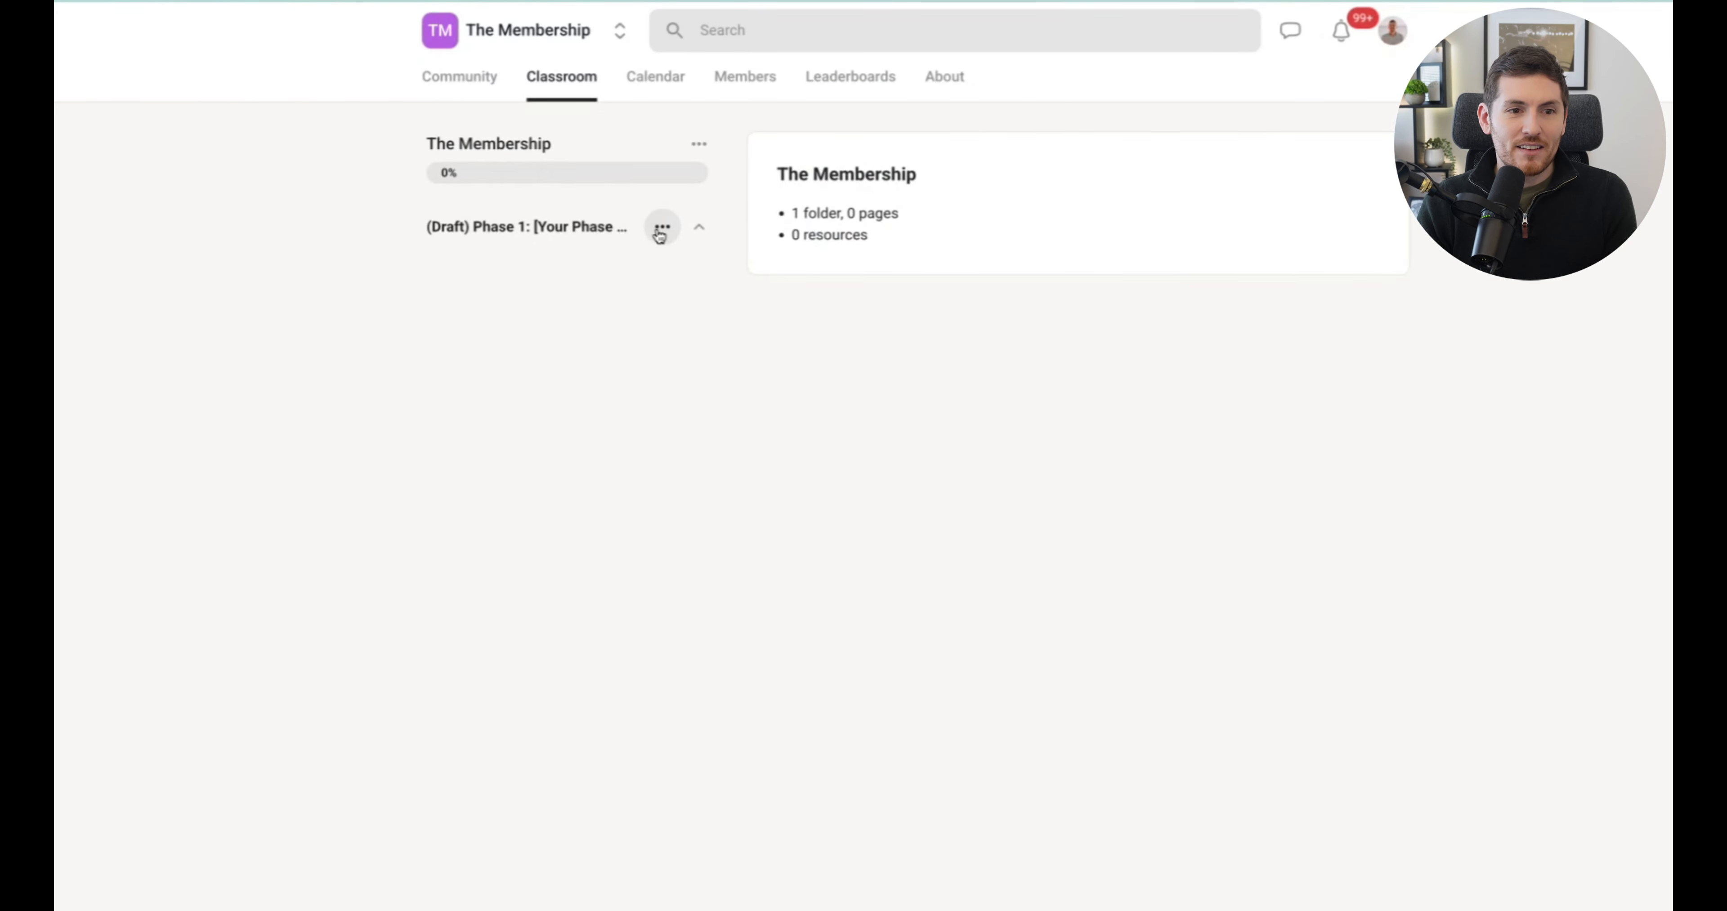
left_click(661, 229)
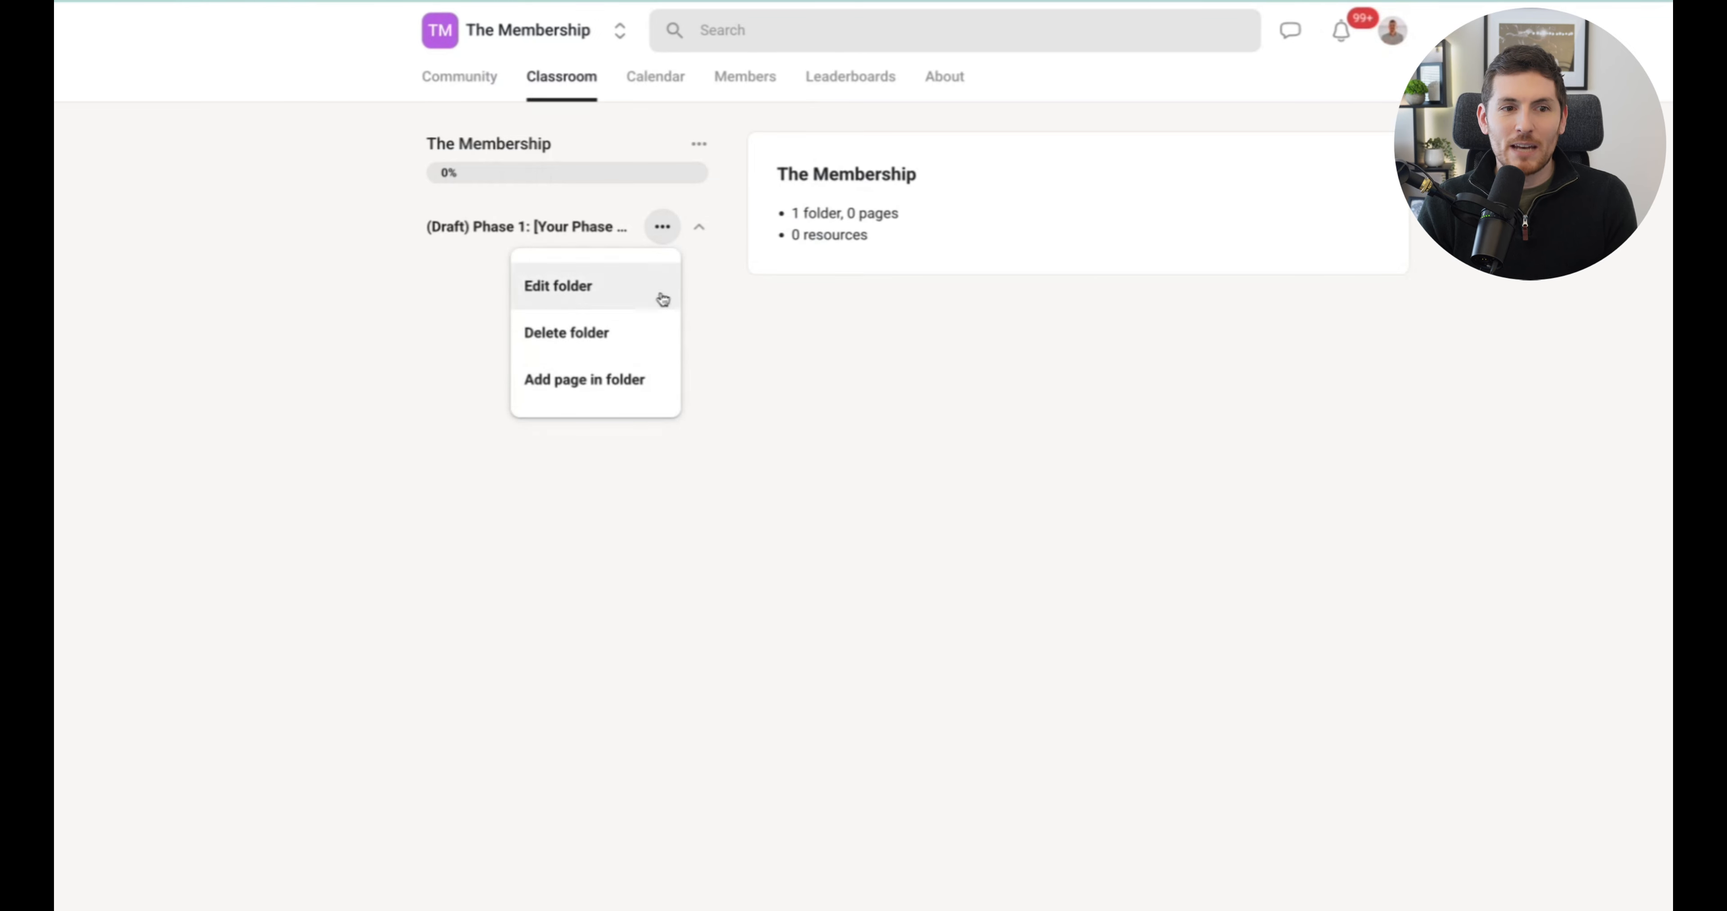
left_click(590, 380)
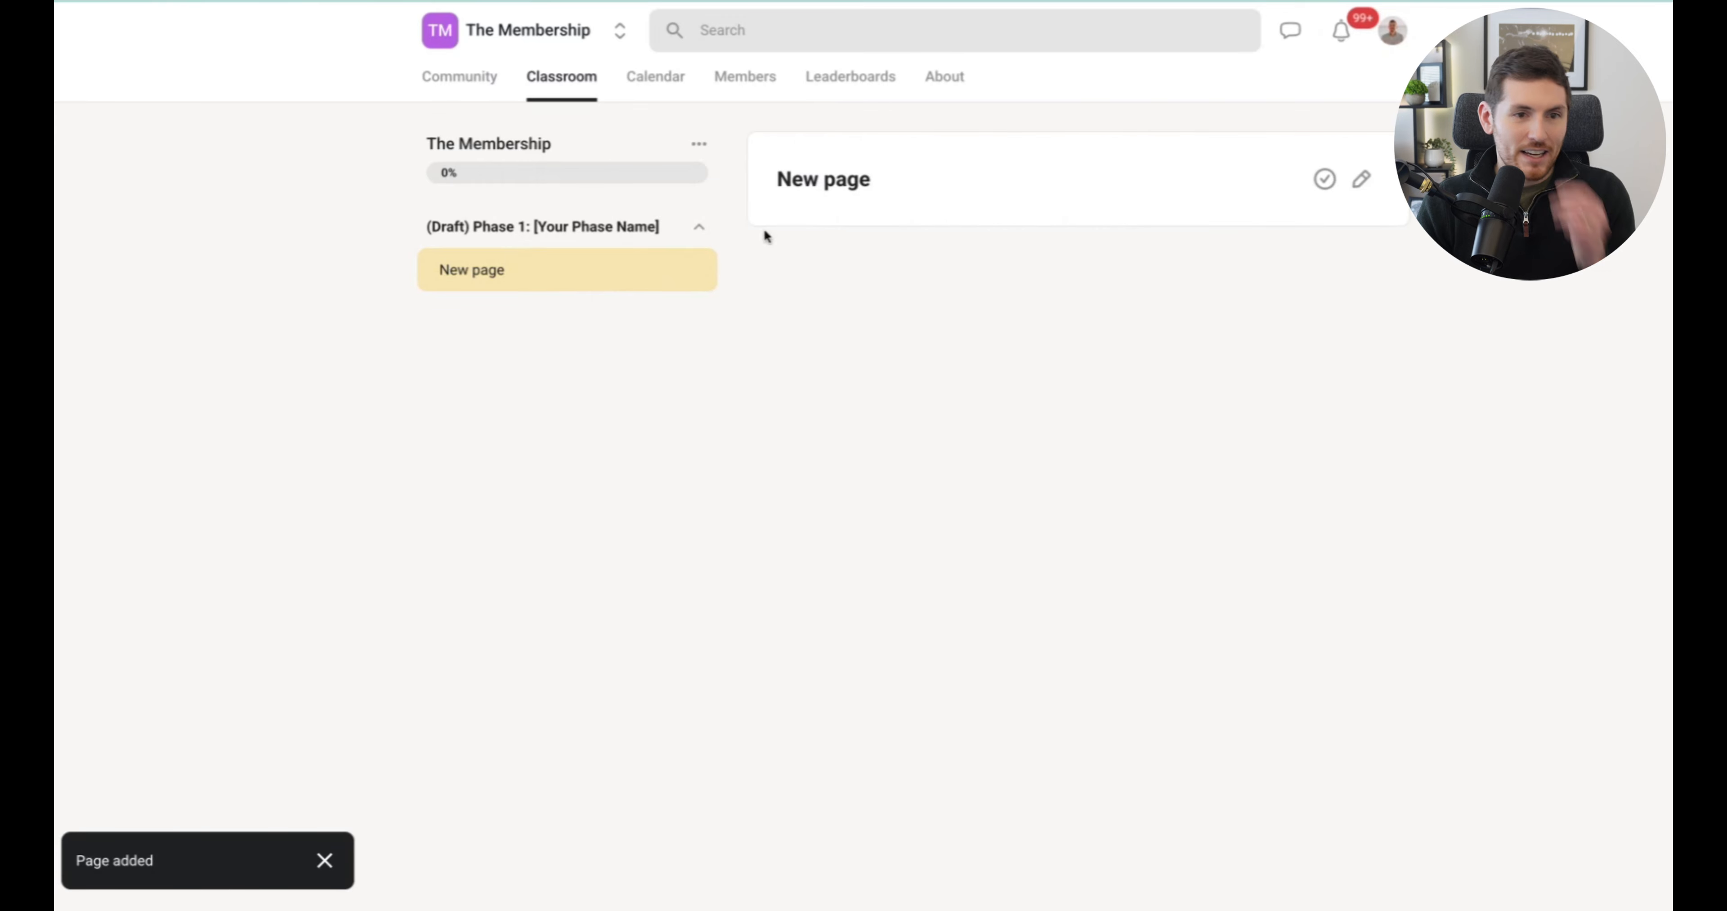
Step: Rename the new page "Module 1: [Your Module Name]" with the copied heading and save it
left_click(697, 269)
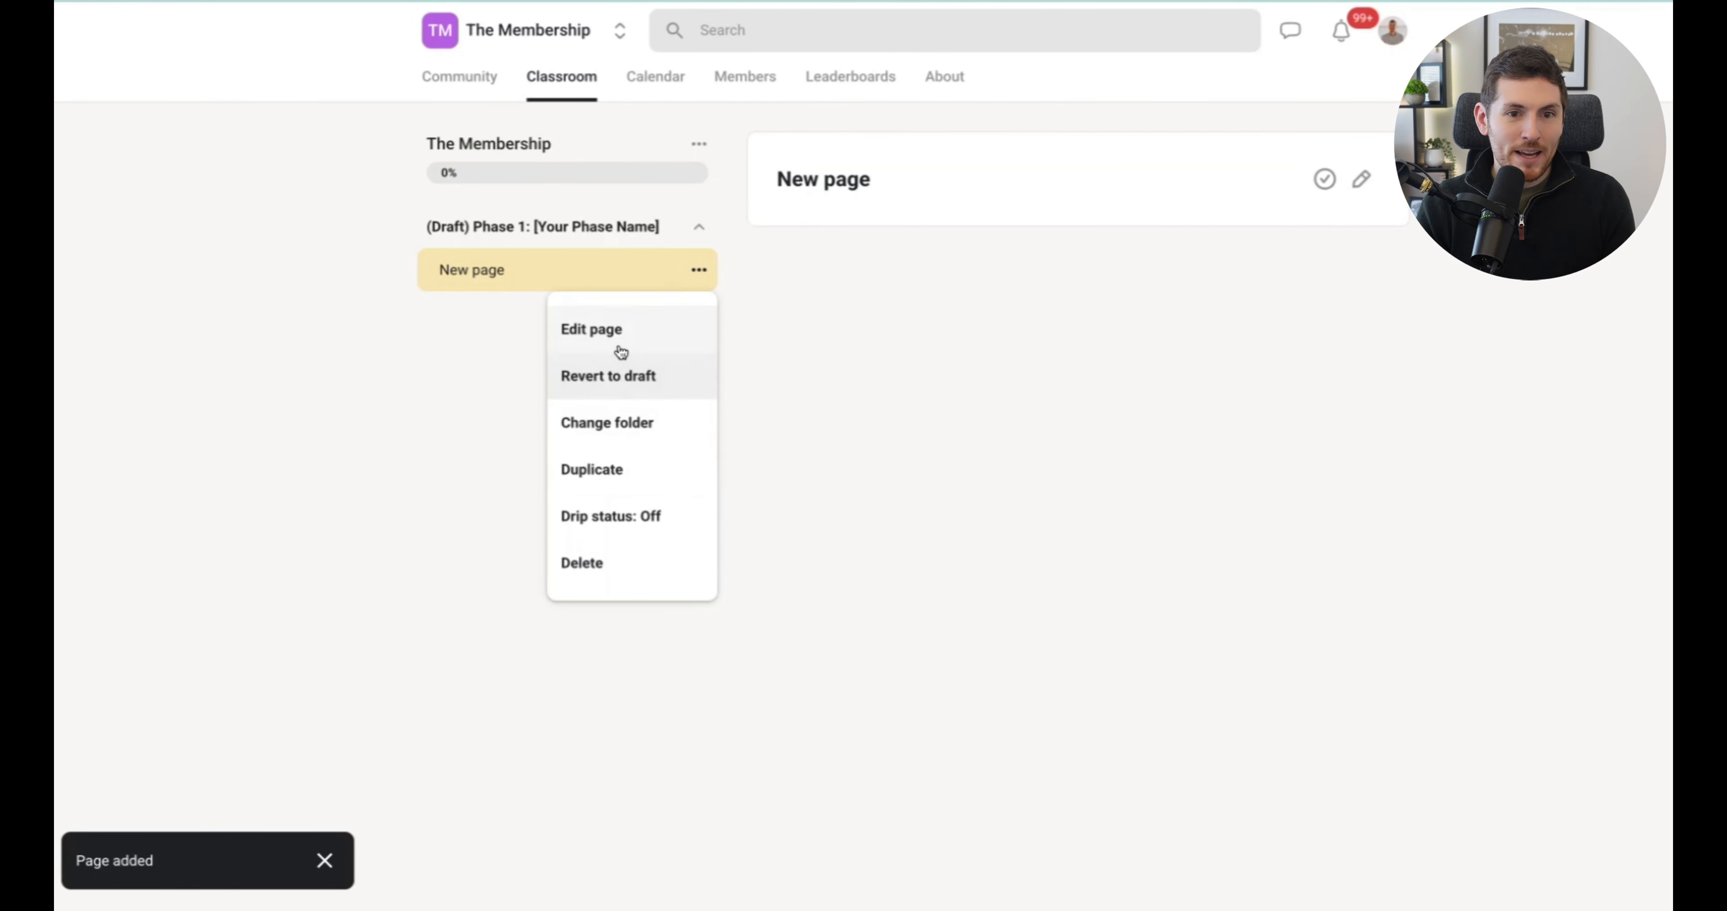
left_click(638, 338)
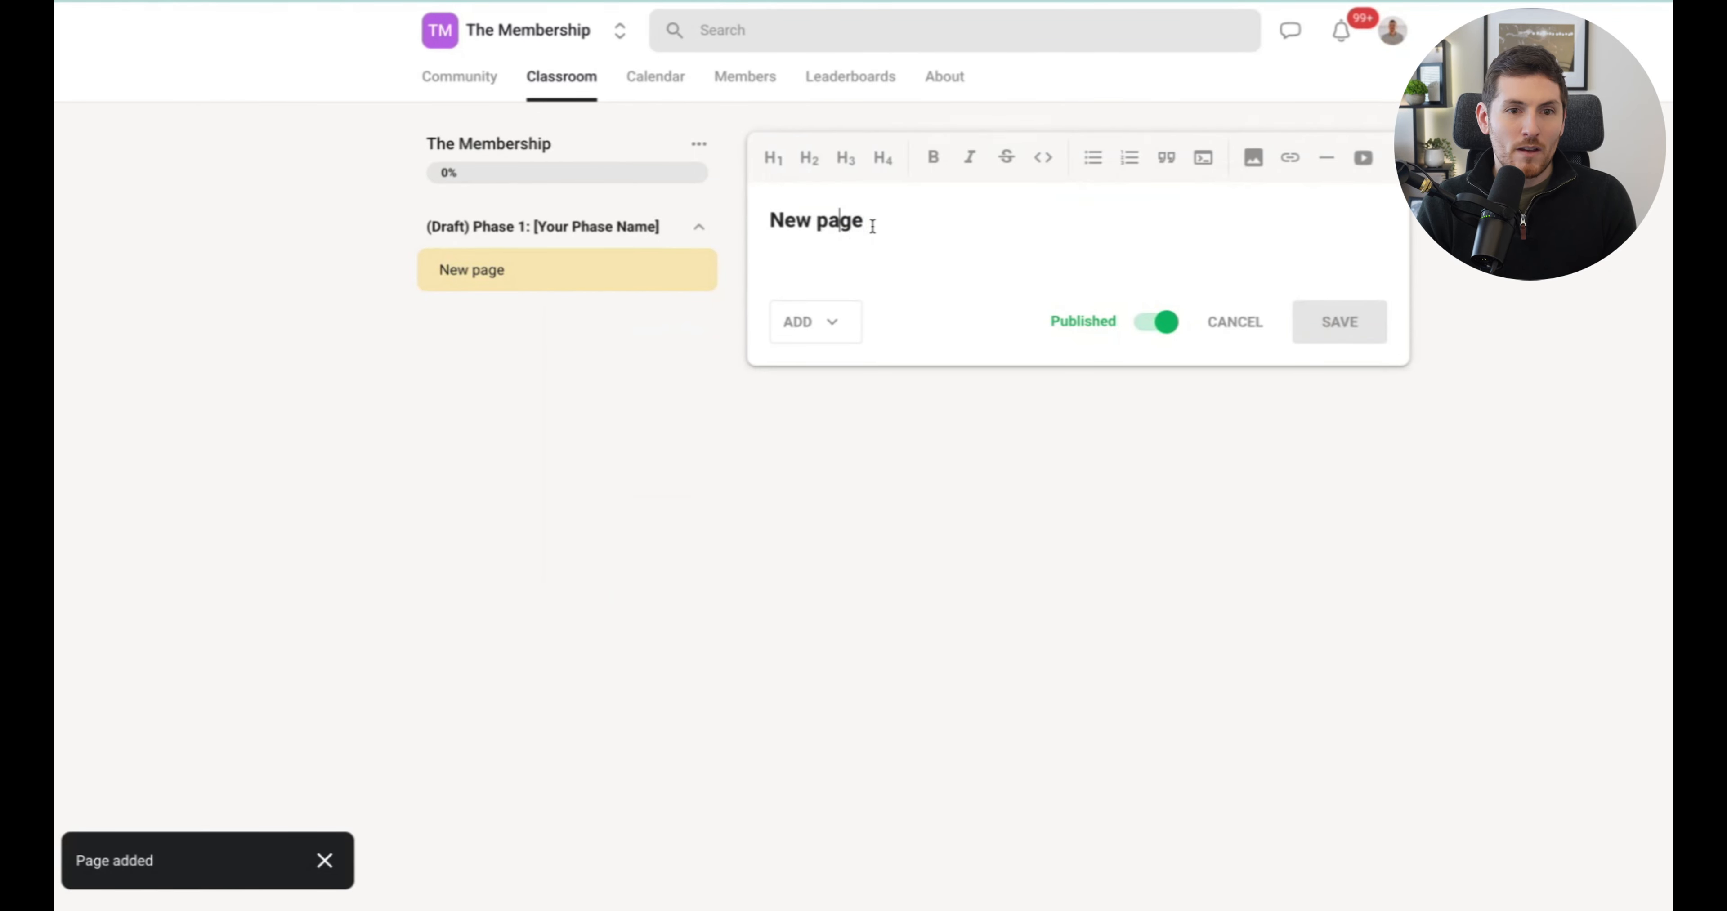
left_click_drag(871, 223, 802, 238)
key("ctrl+v")
left_click(1365, 345)
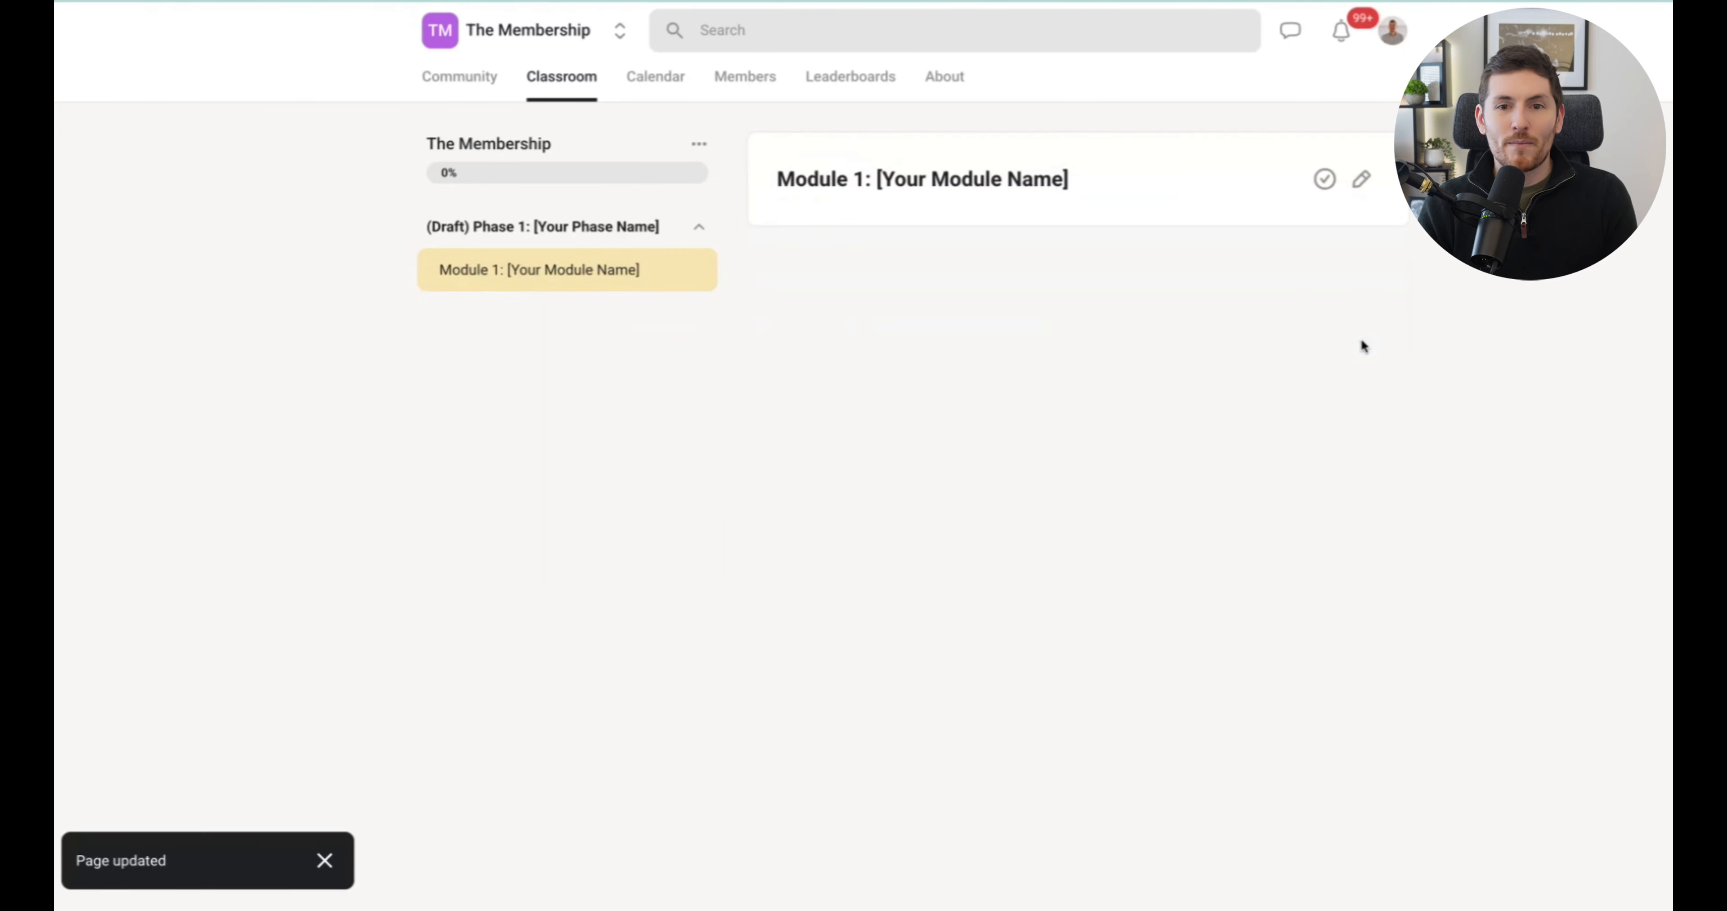
Step: Reopen the Module 1 page for editing and start an empty body line below its title
left_click(1359, 182)
triple_click(1080, 218)
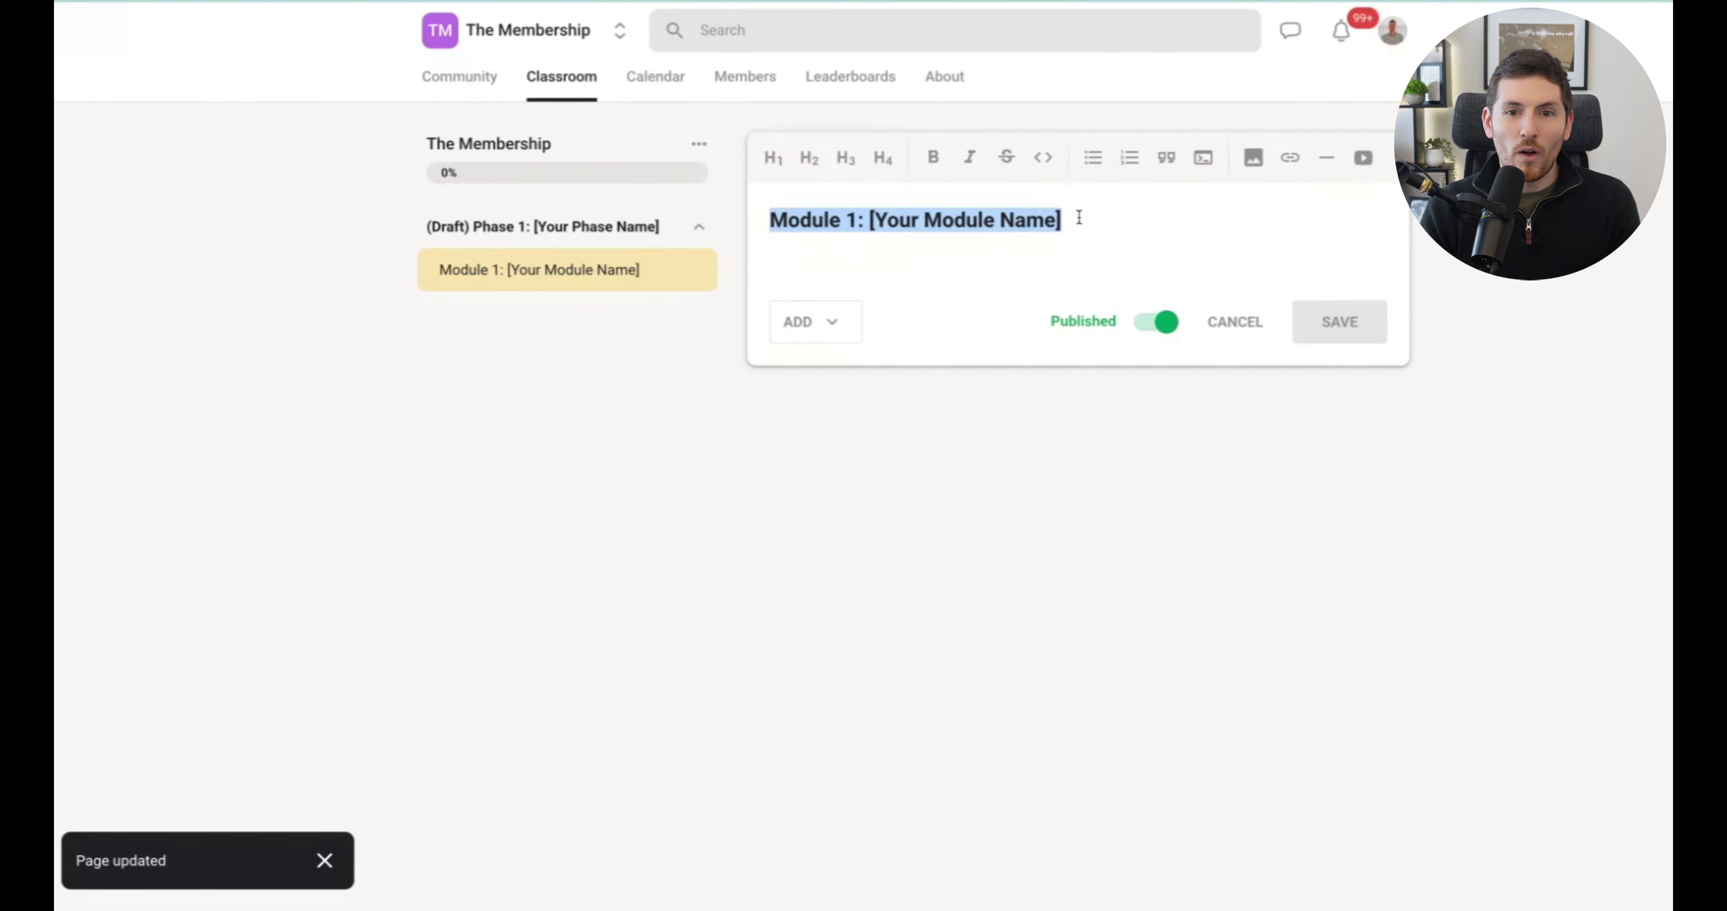
left_click(1099, 219)
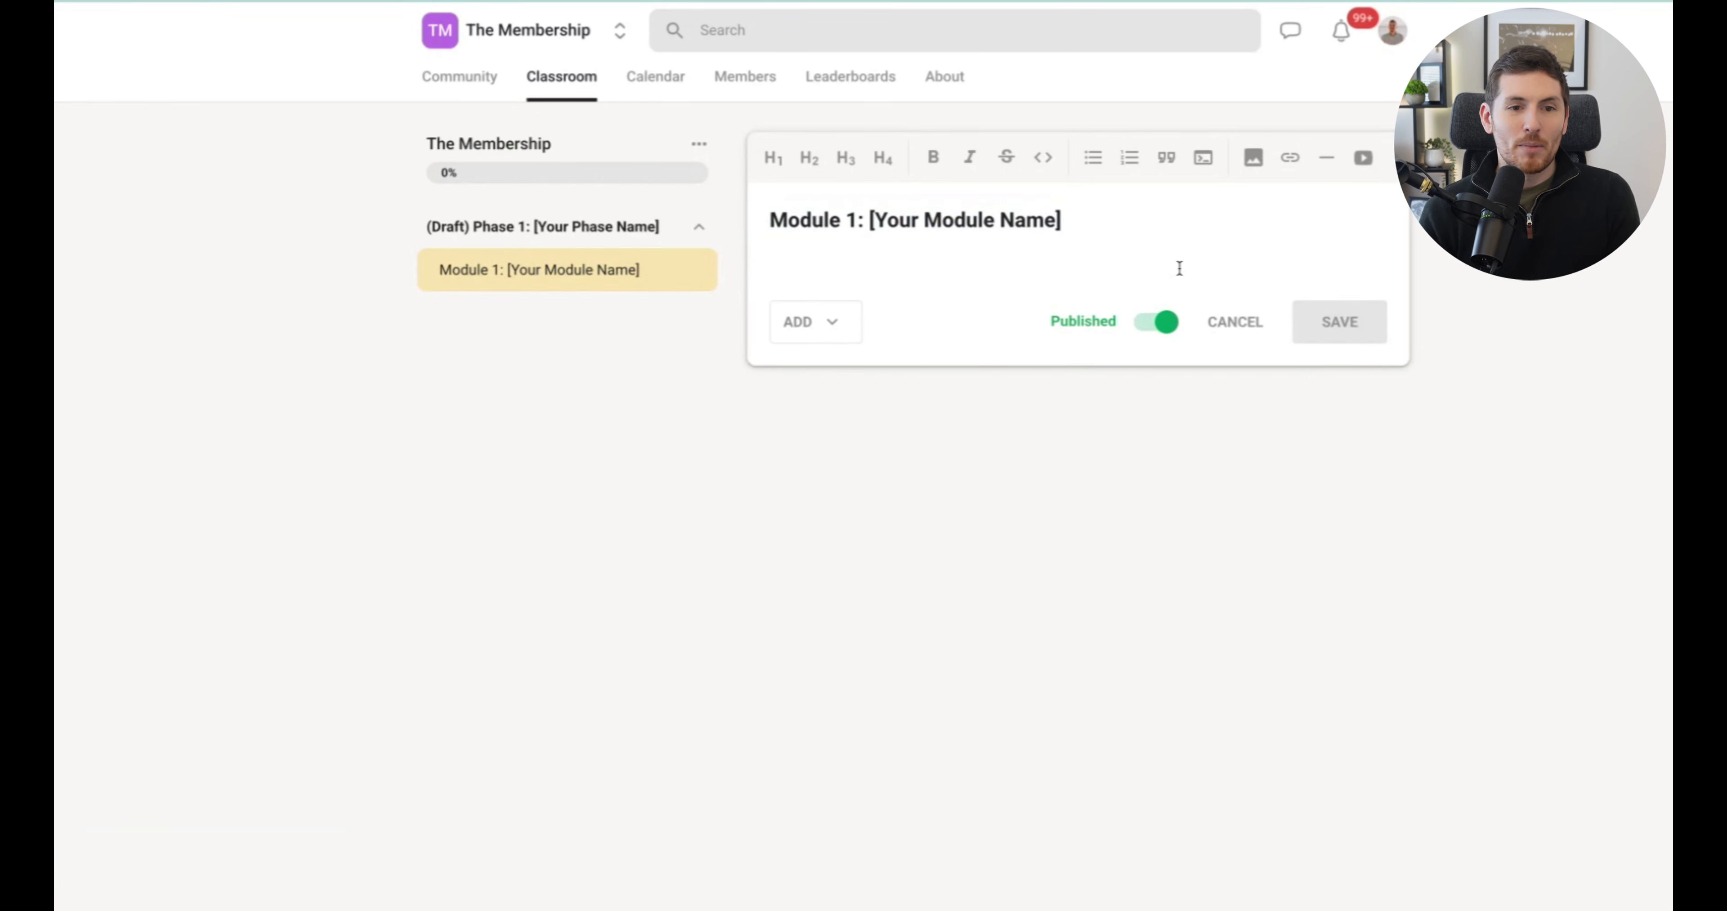
key("Return")
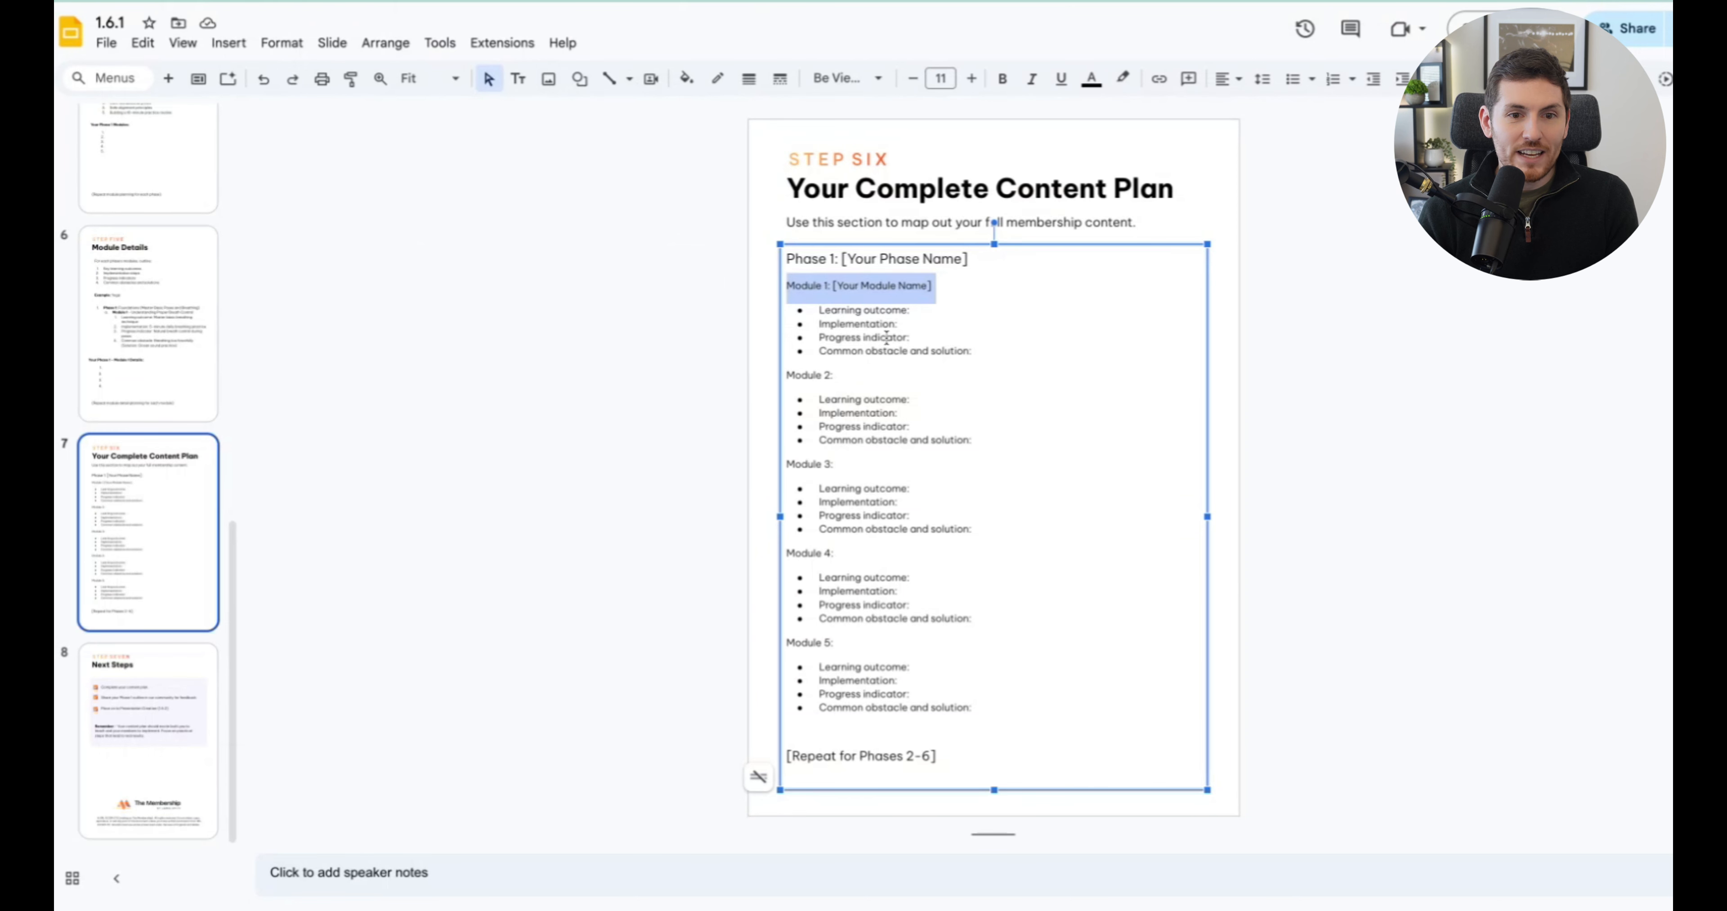
Step: In the Google Slides content plan, copy the four Module 1 bullets from "Learning outcome:" to "Common obstacle and solution:"
left_click_drag(887, 338, 891, 326)
left_click(992, 346)
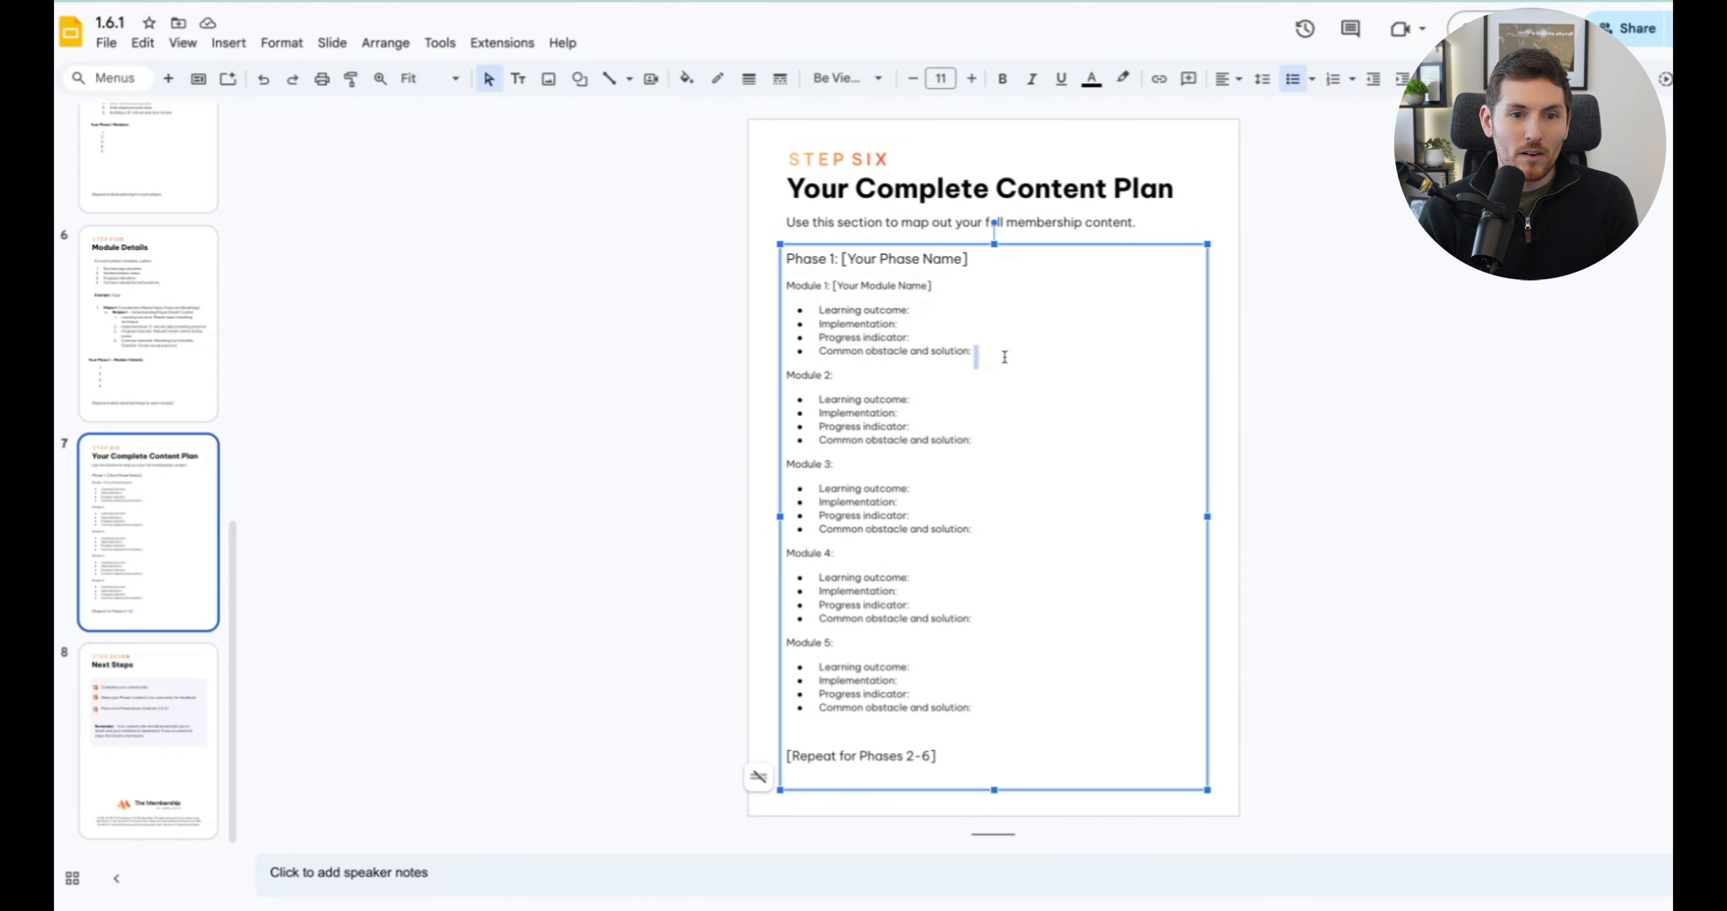
key("alt+shift+Up")
key("alt+shift+Up")
key("alt+shift+Up")
key("alt+shift+Up")
key("ctrl+c")
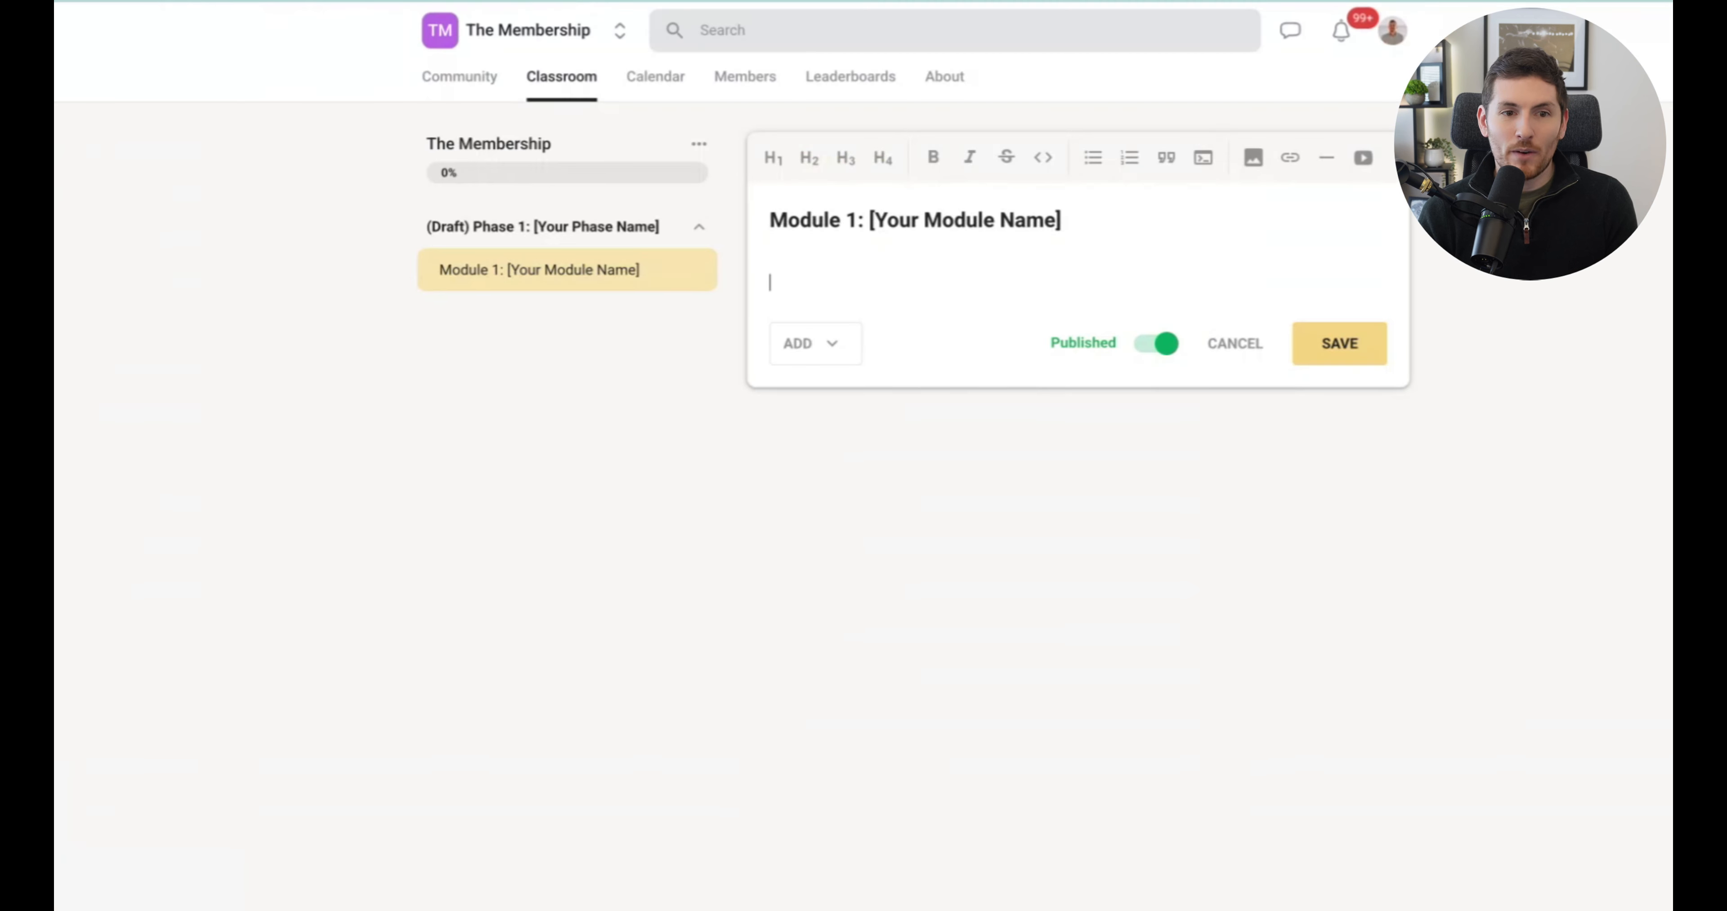
Step: Back in Skool, paste the four items into the Module 1 page body and format "Learning outcome:" as a bullet
key("ctrl+v")
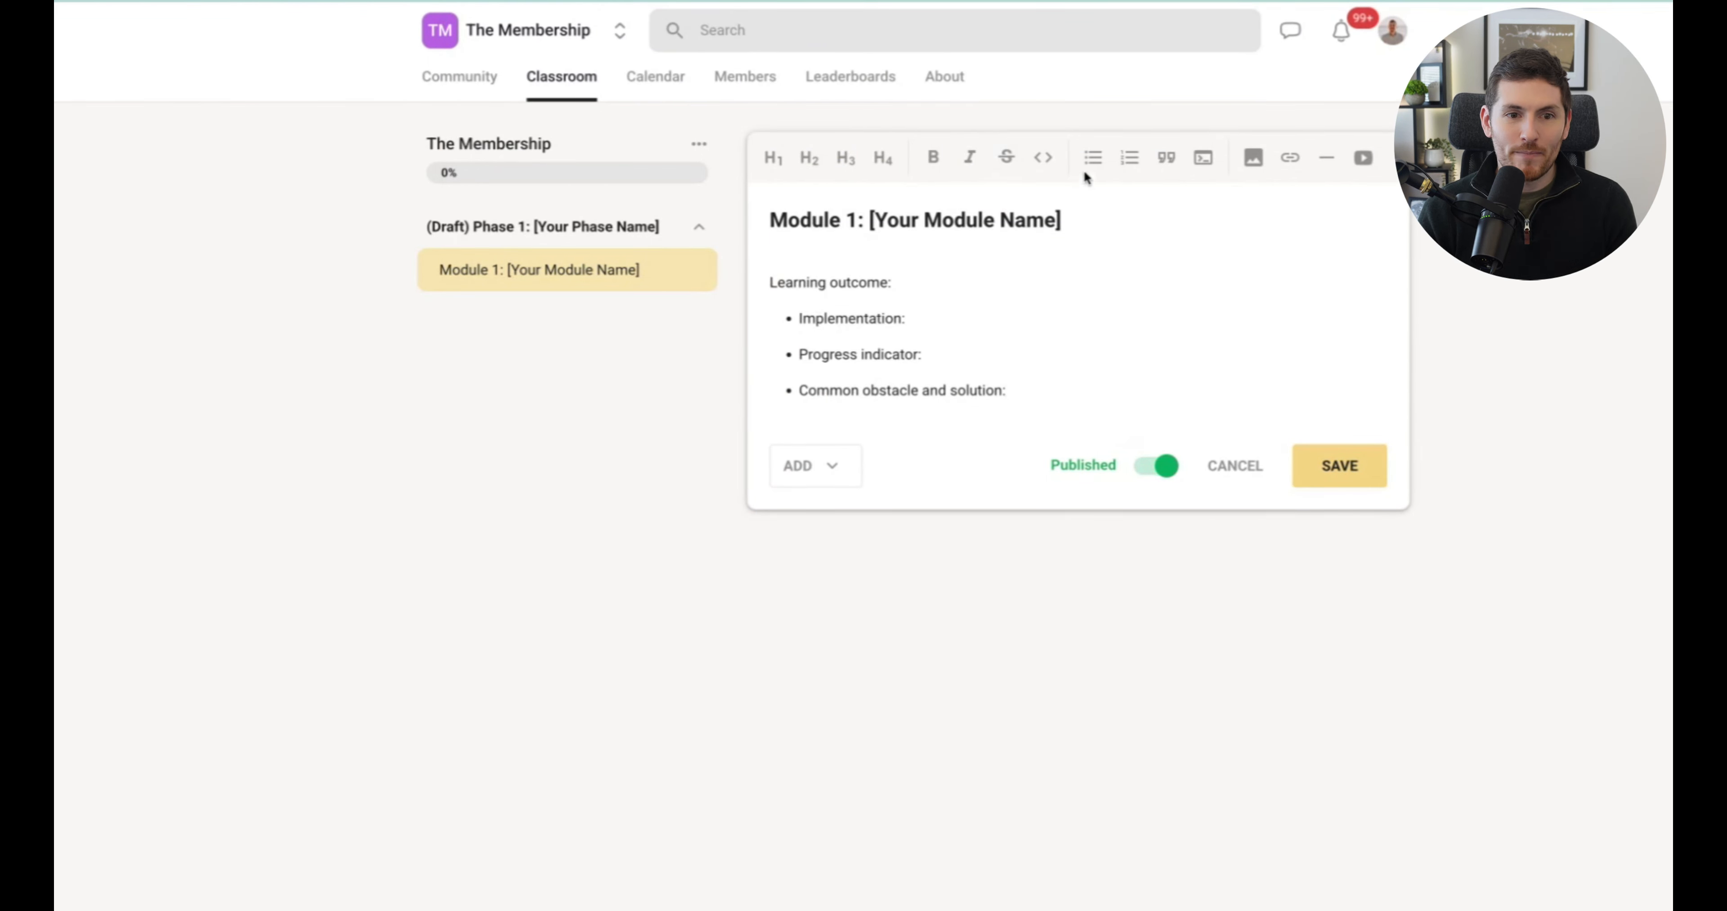
left_click(1093, 158)
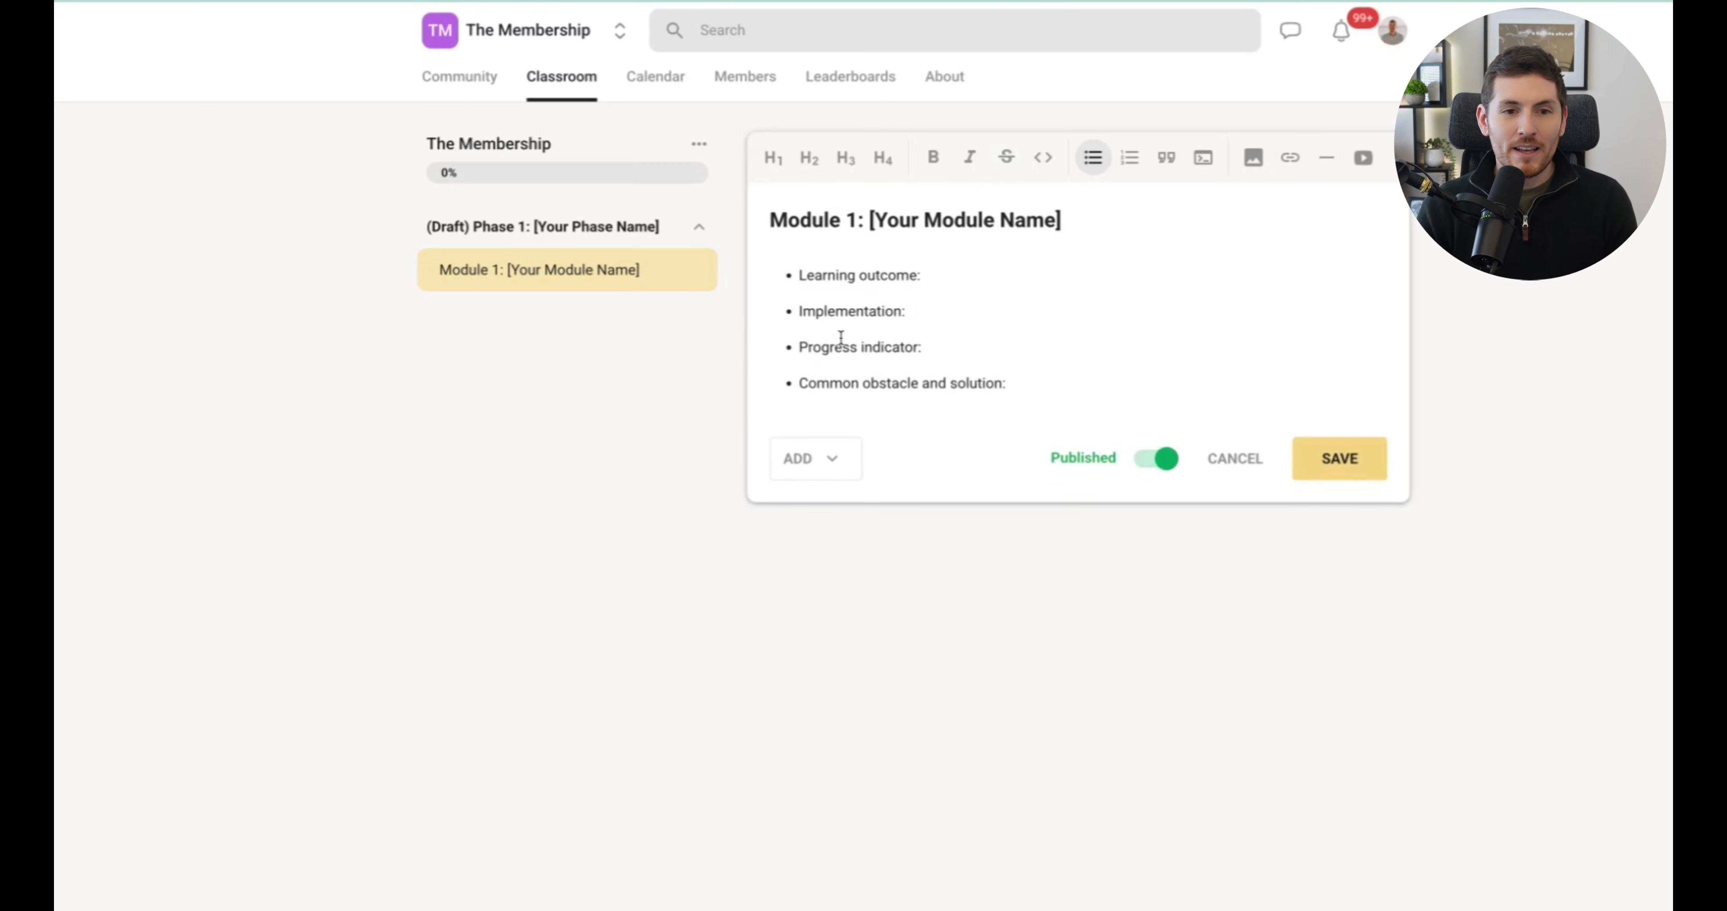
left_click(1056, 380)
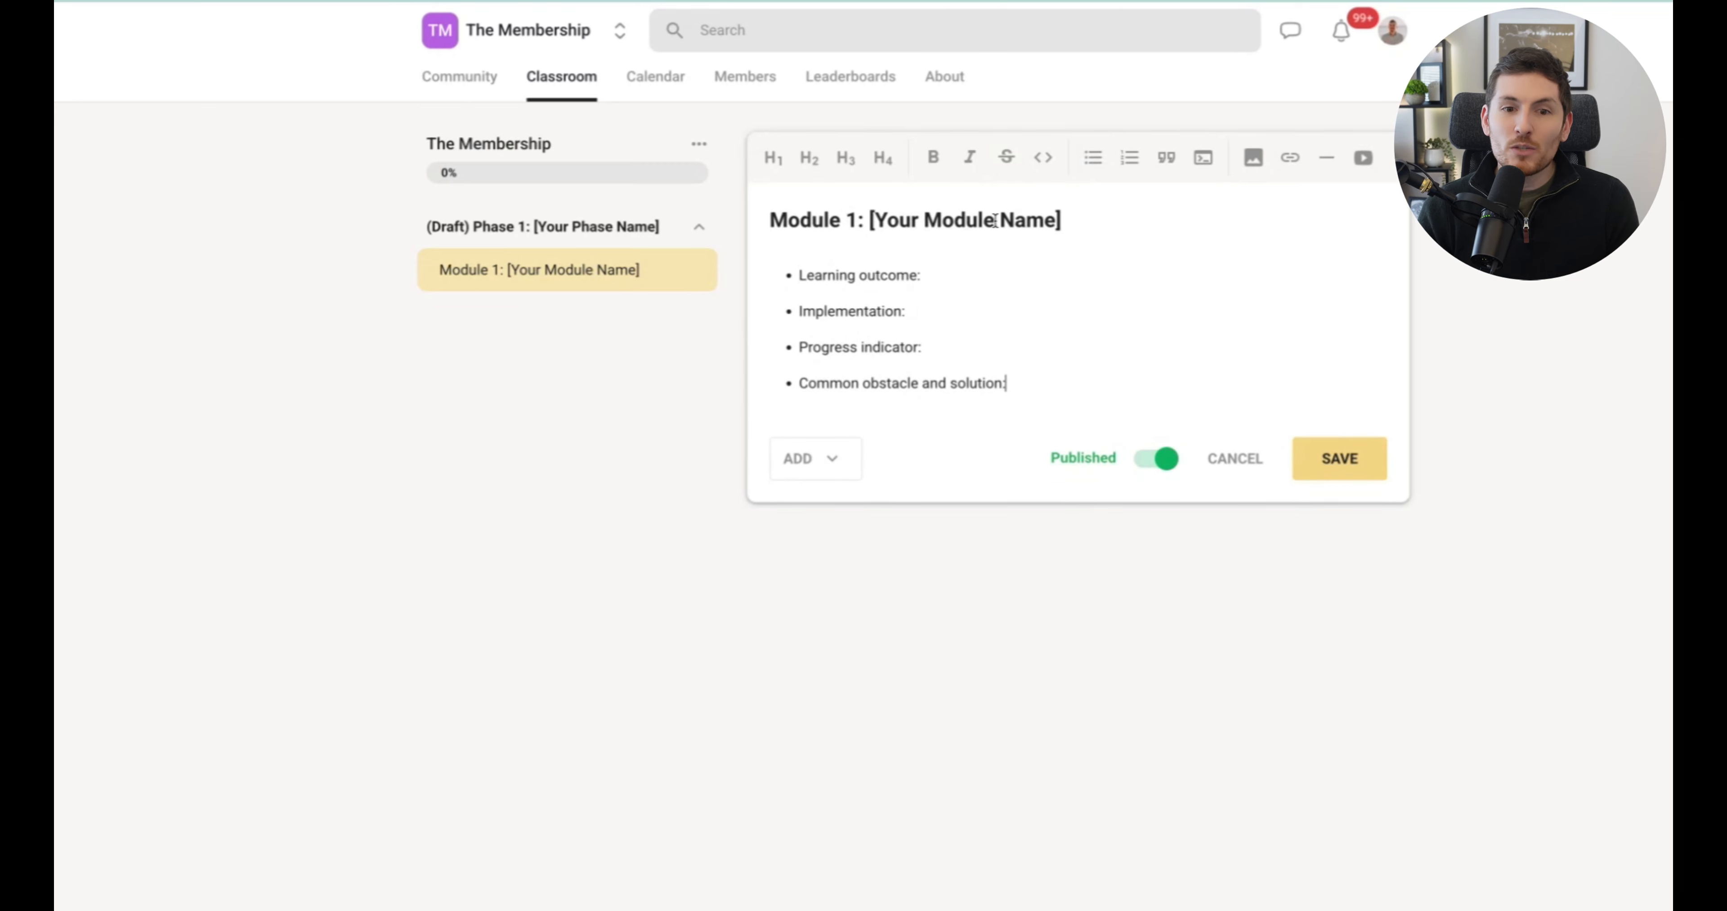
Step: Examine which resources can be added to the Module 1 page and which video links it accepts
left_click(810, 465)
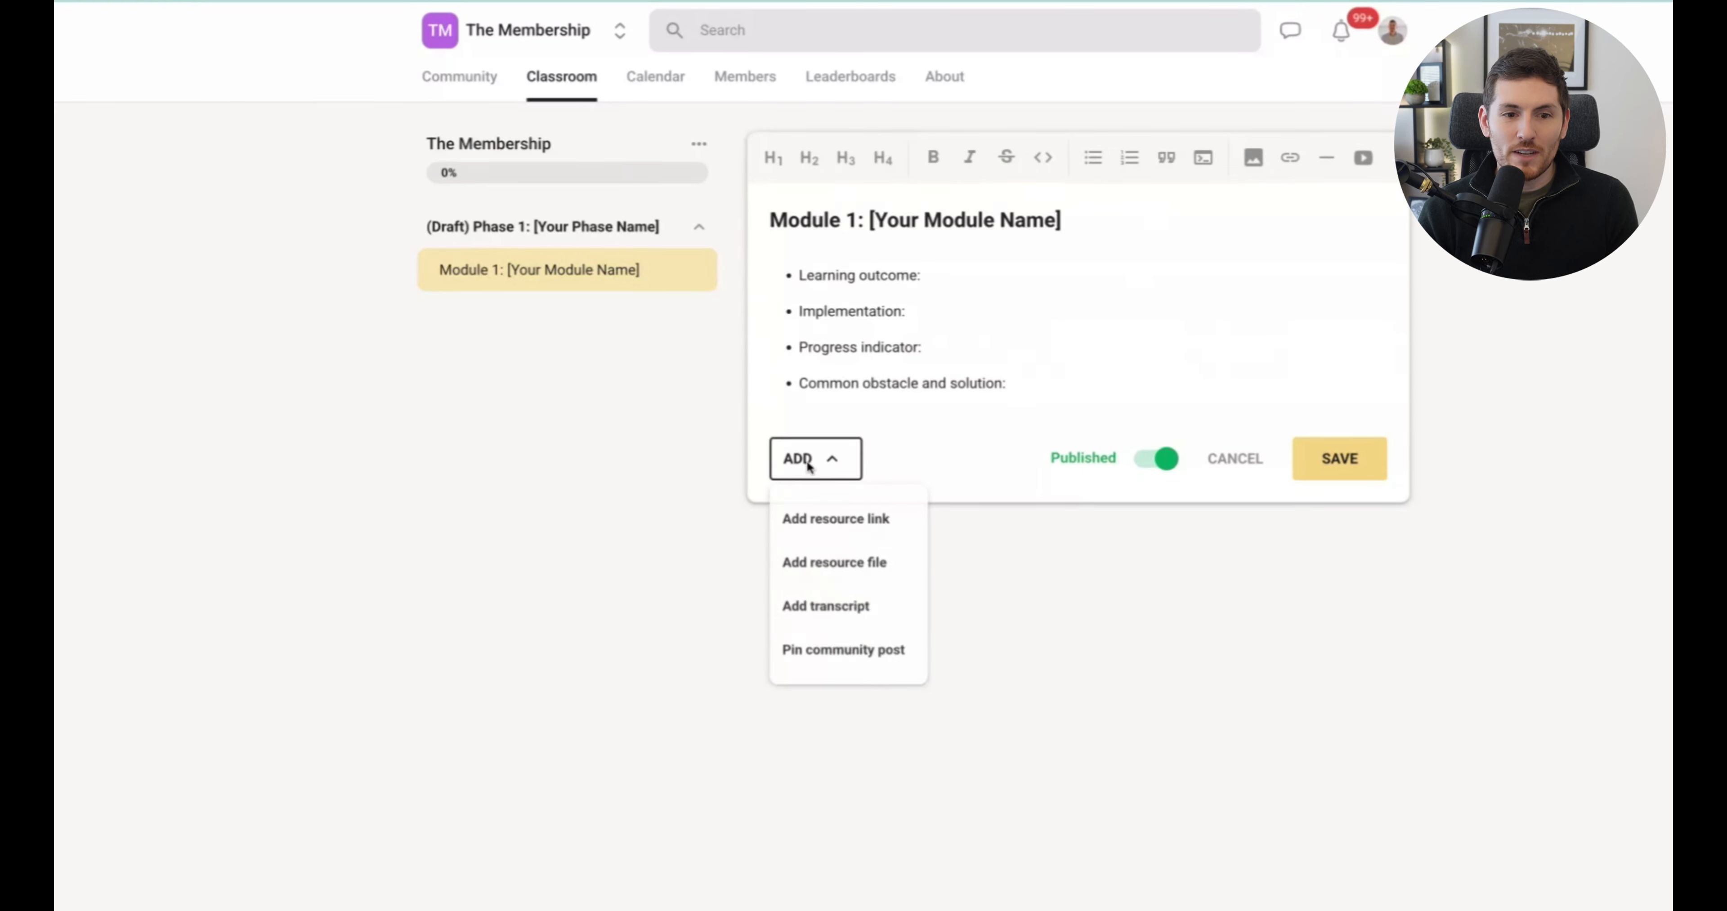
left_click(1070, 381)
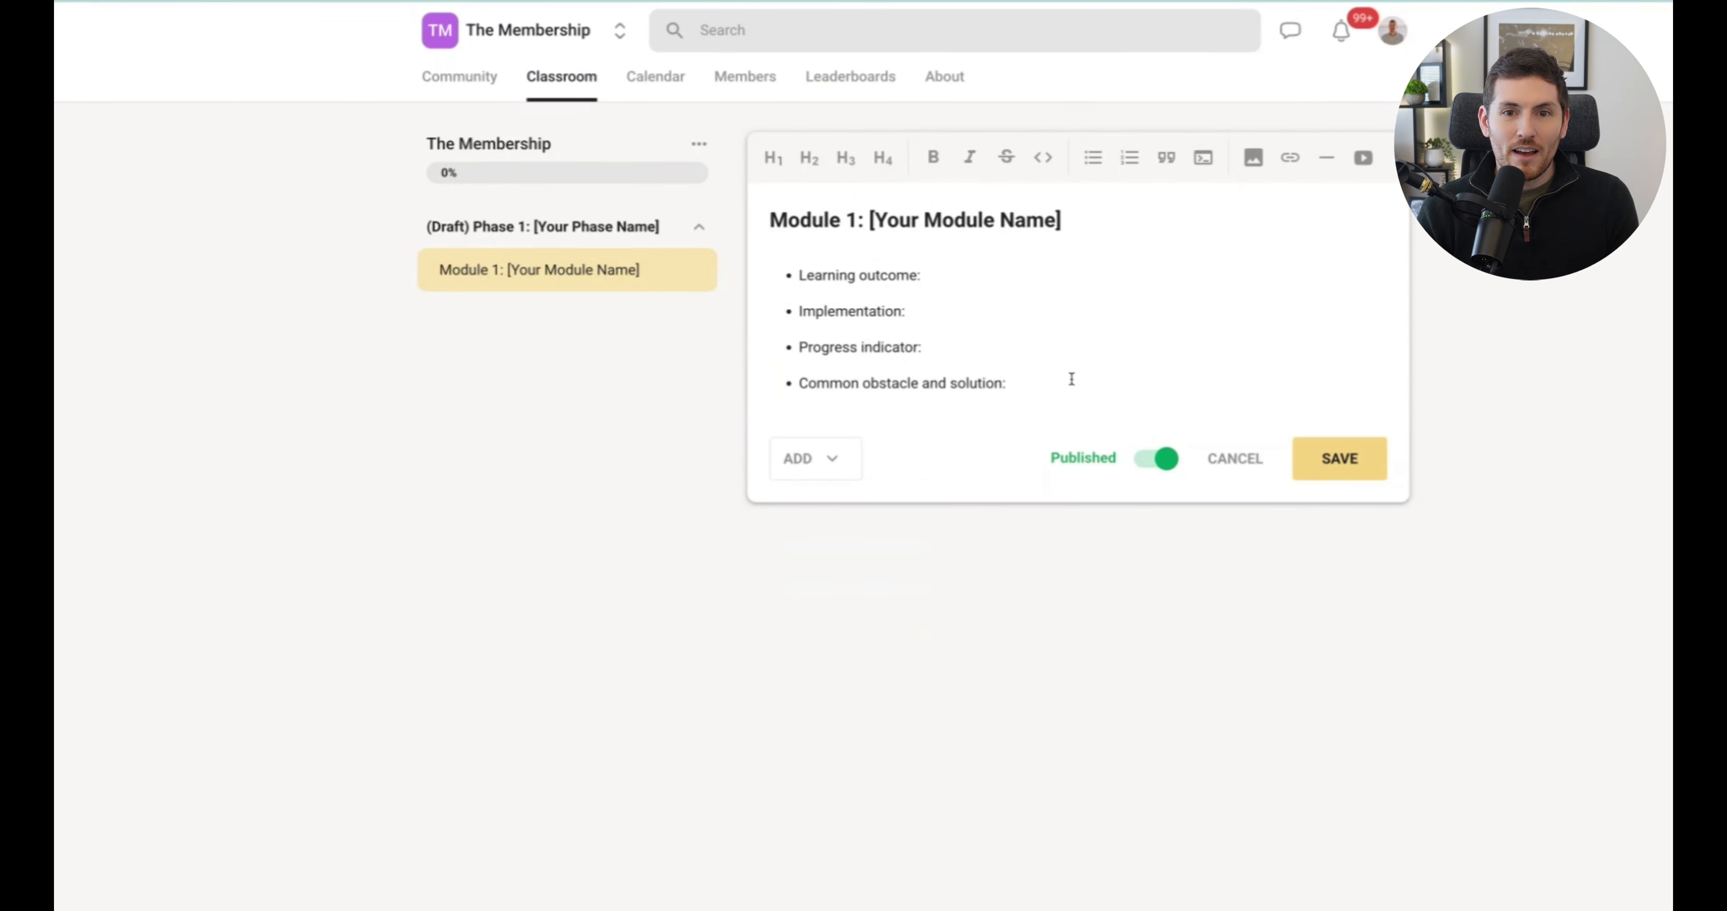
left_click(1365, 157)
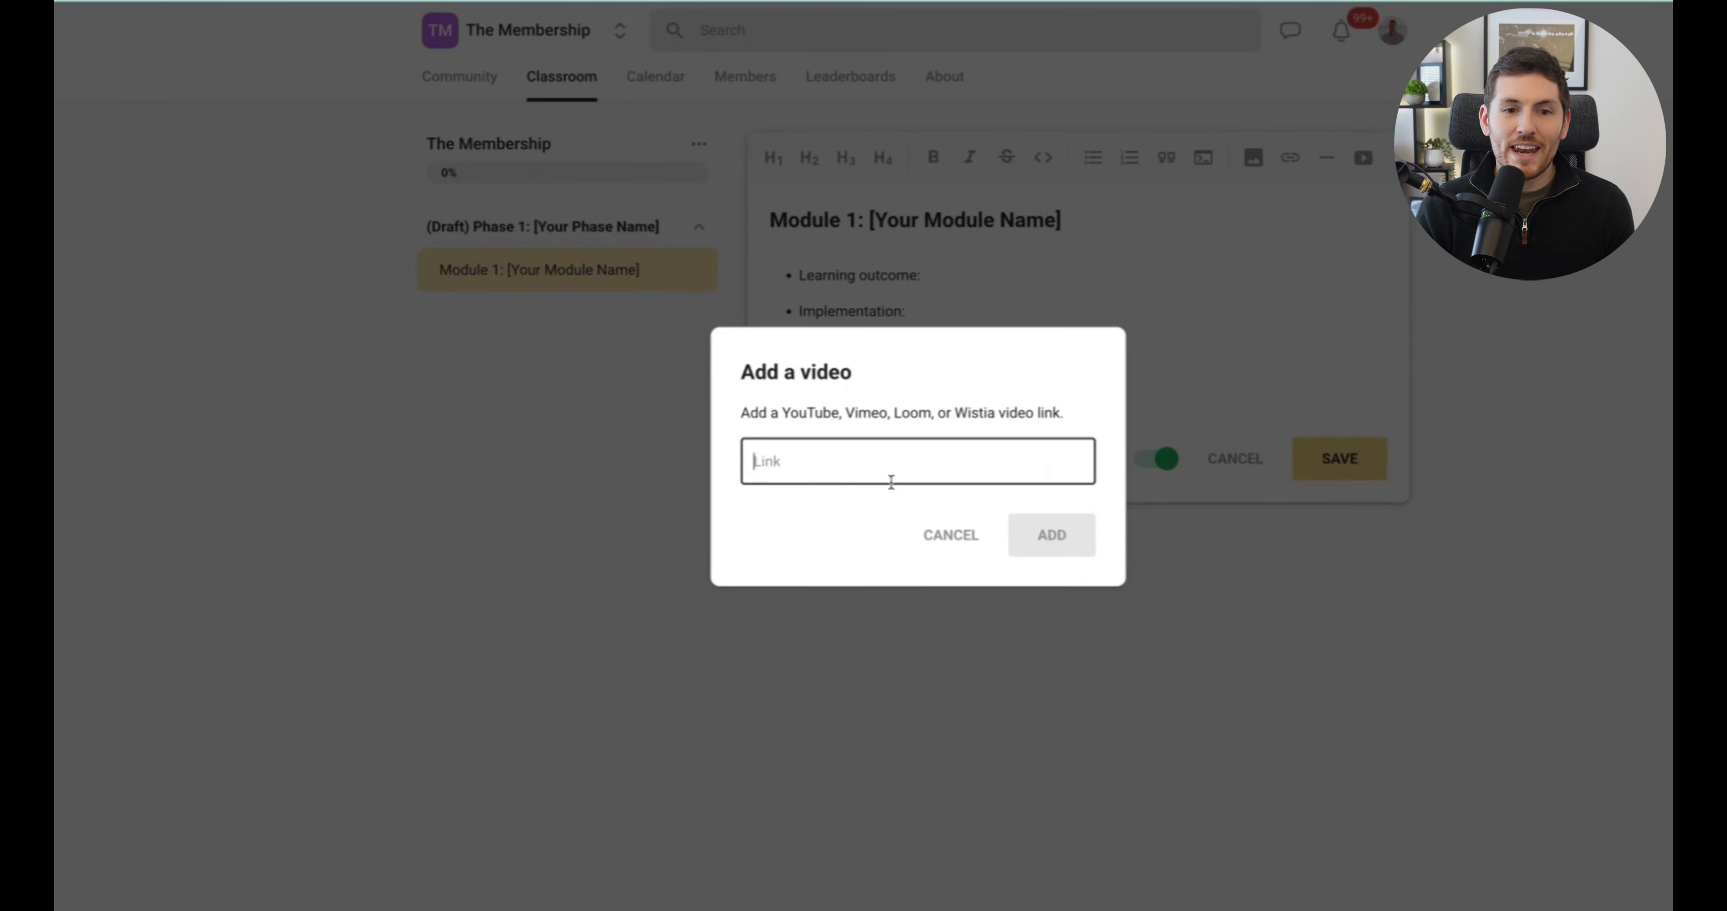
left_click(953, 539)
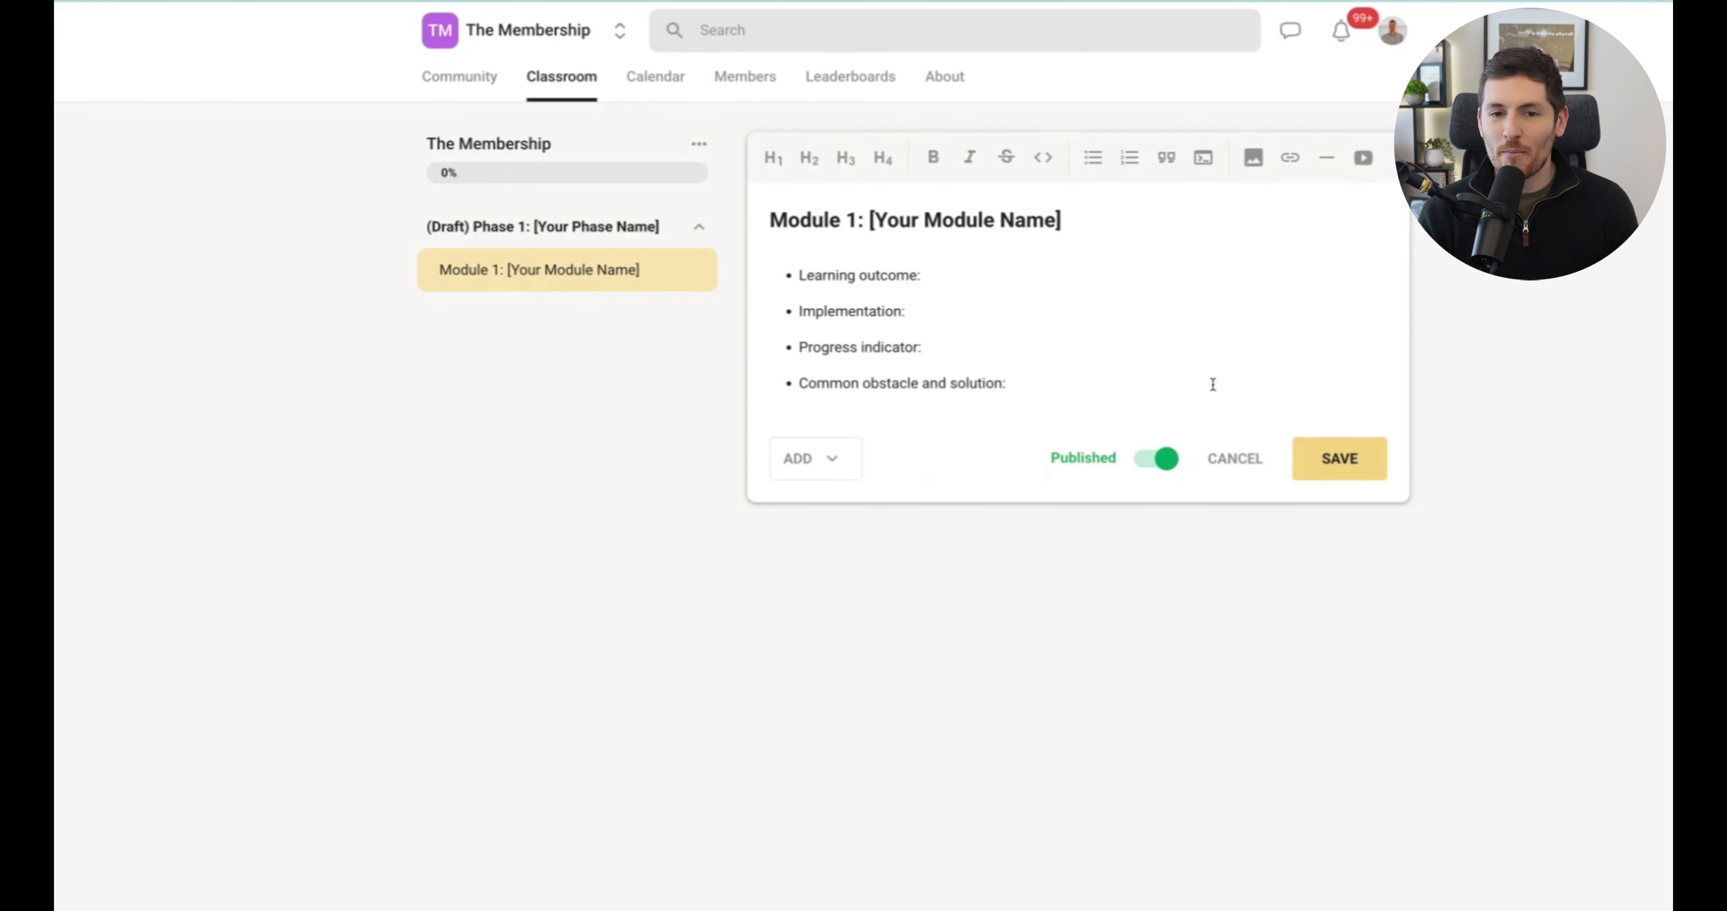
Step: Switch the Module 1 page from published to draft and save it
left_click(1156, 458)
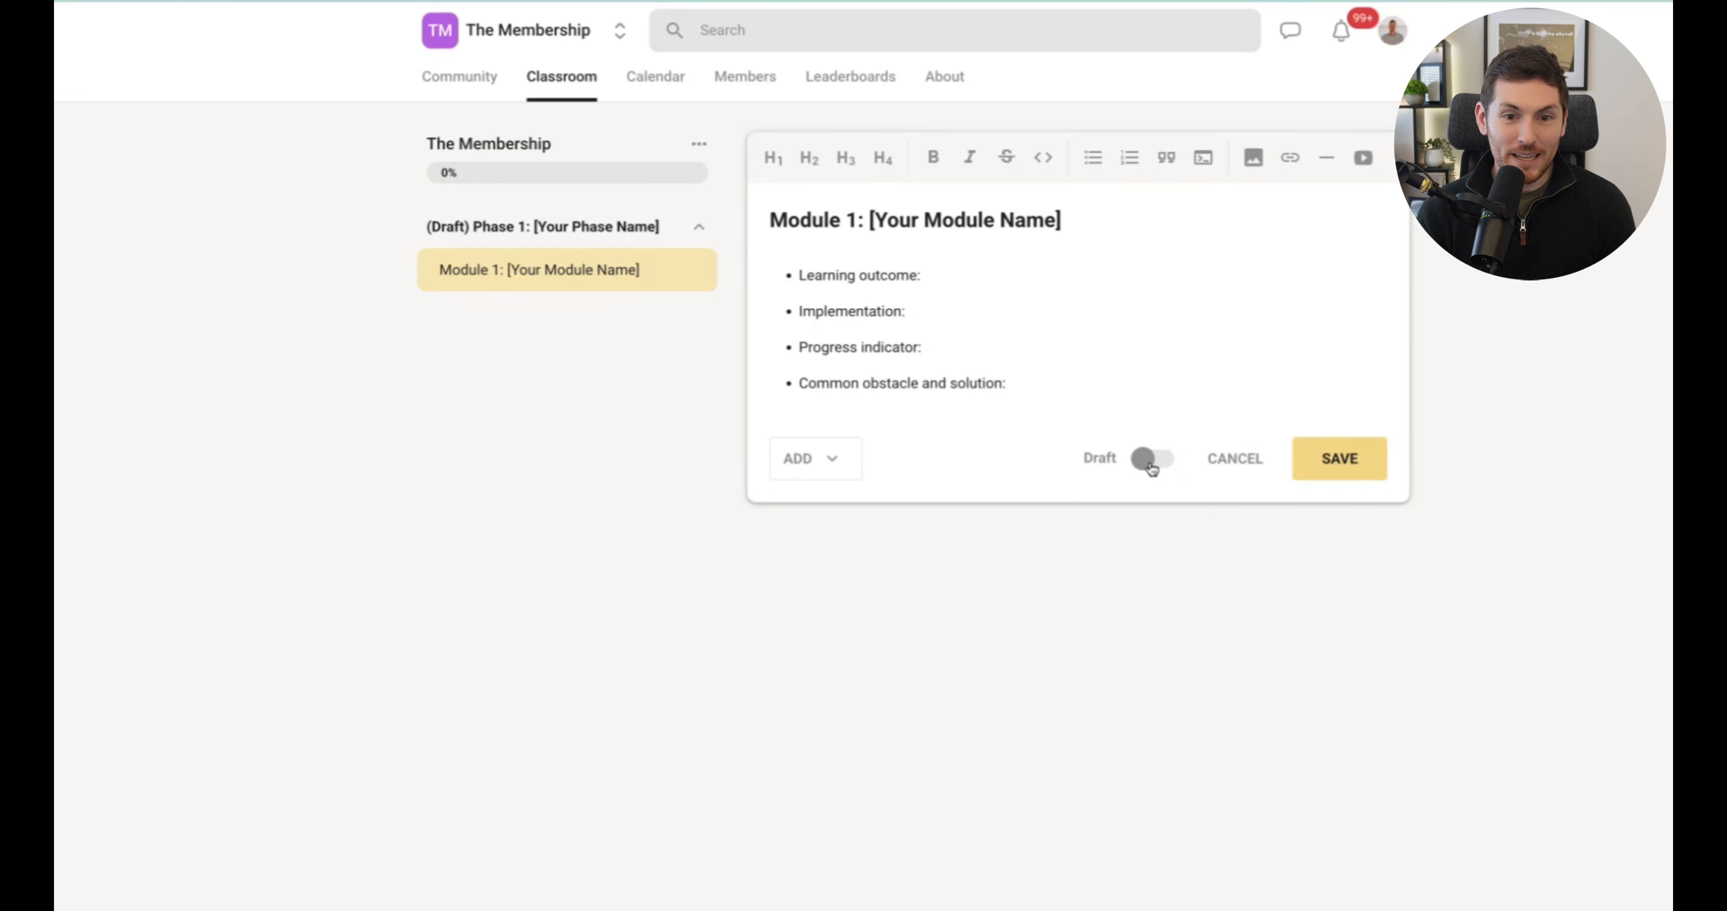
left_click(1337, 462)
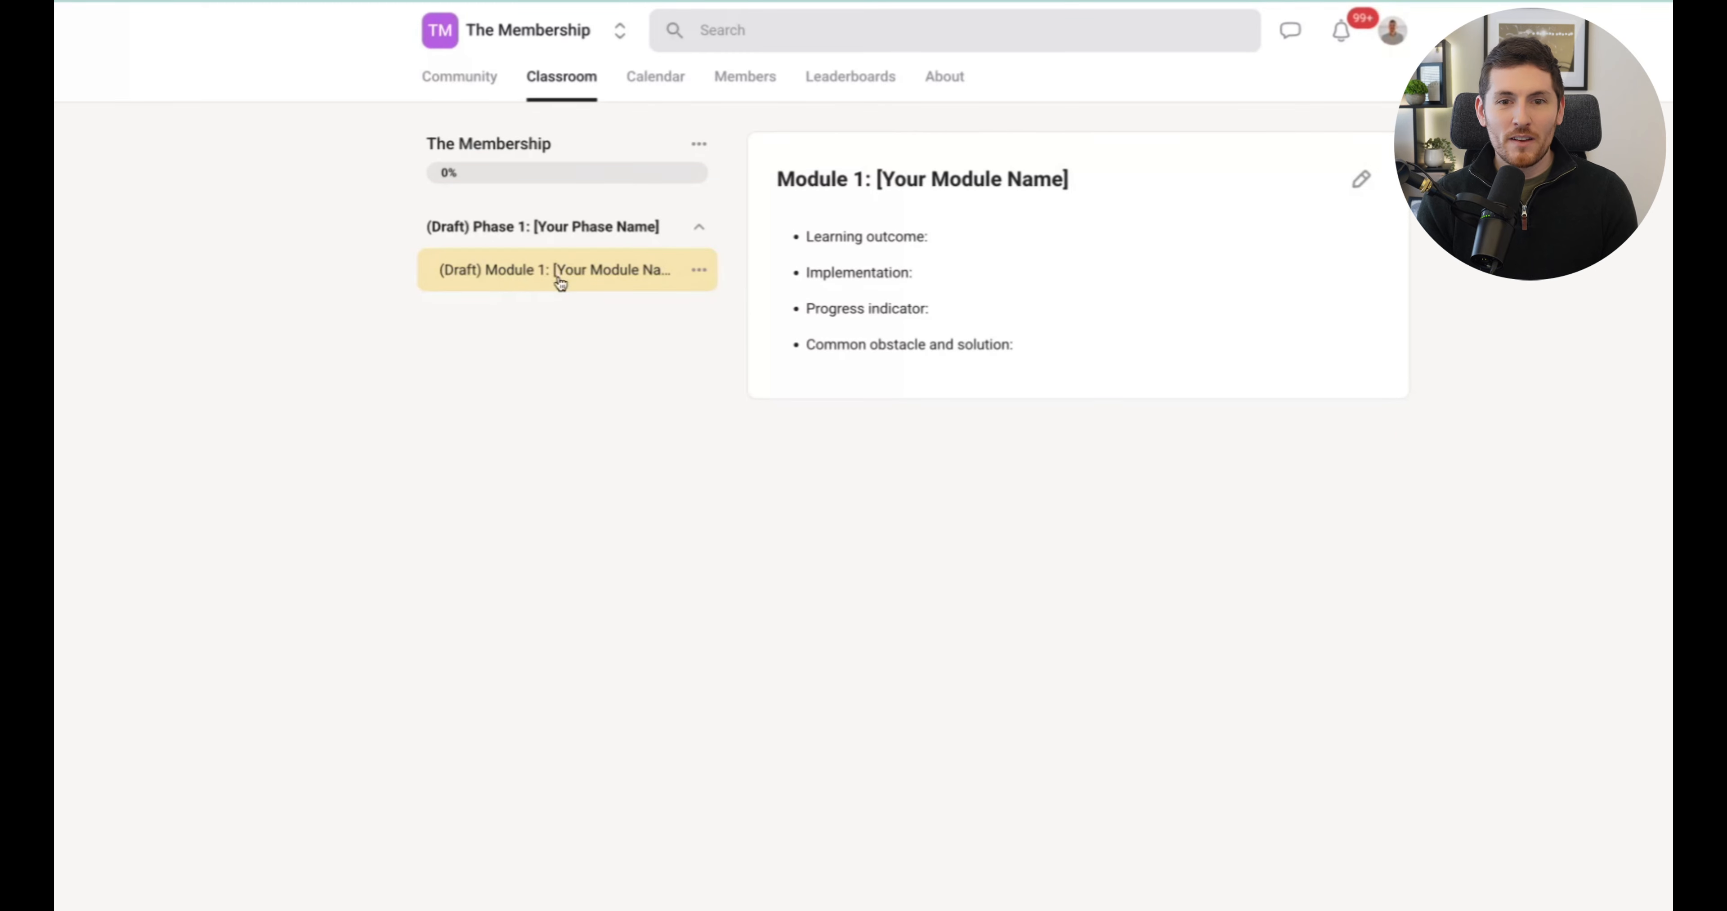
Step: Reopen the Module 1 page for editing and review its video link dialog and page options without adding anything
left_click(1365, 179)
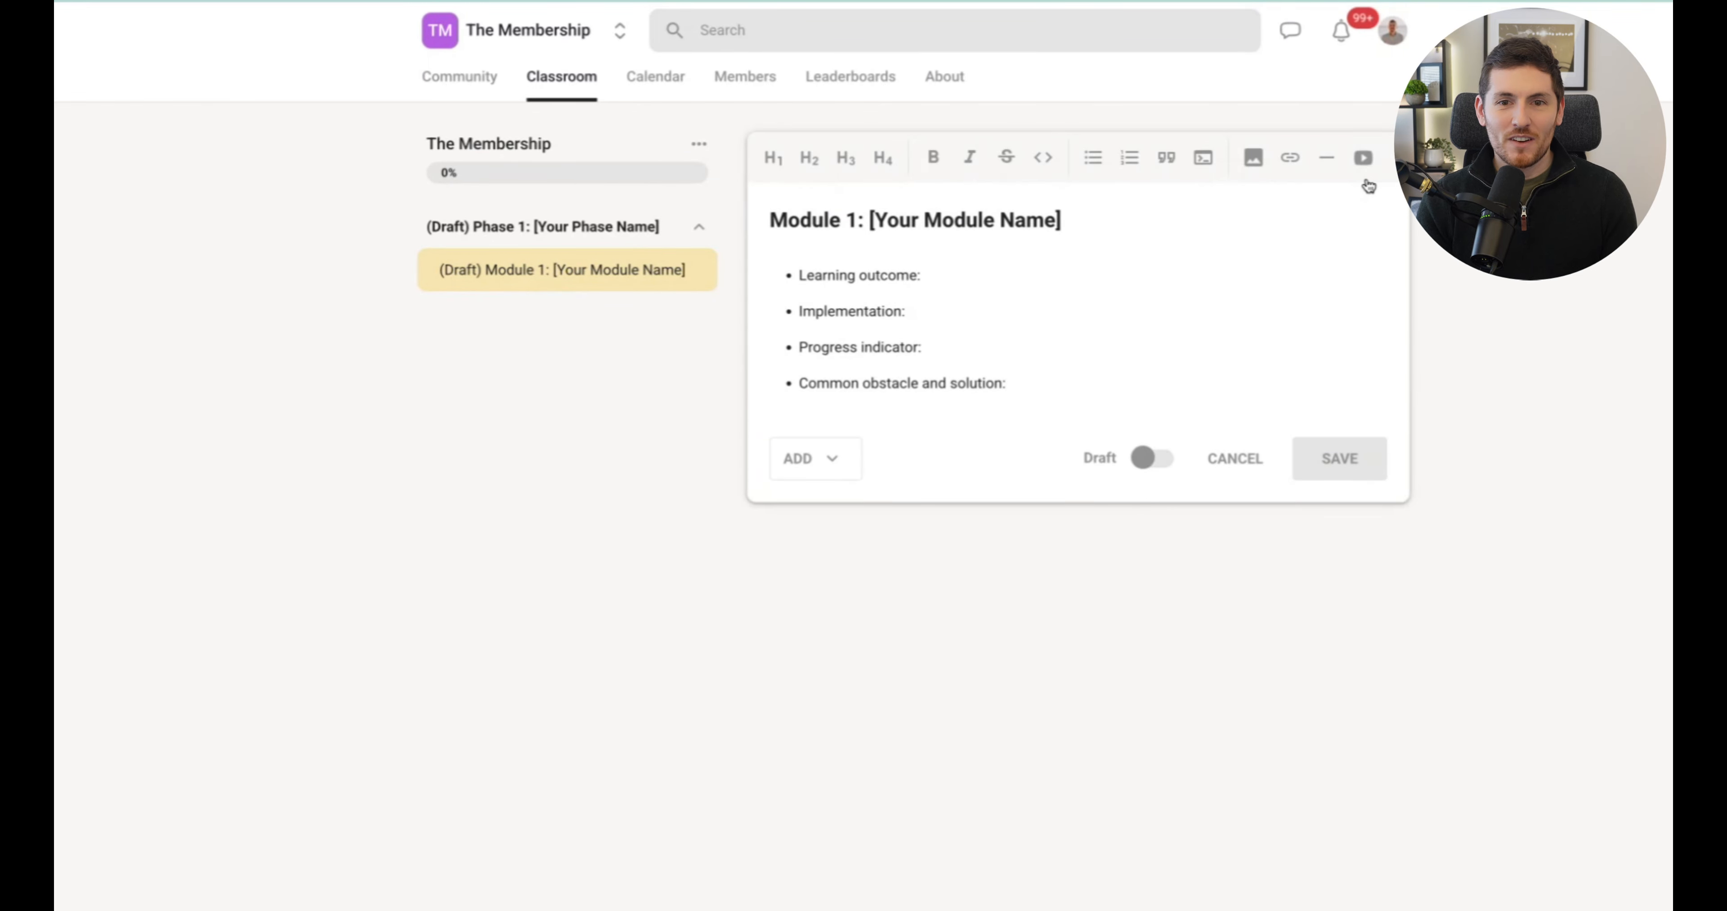
left_click(1363, 161)
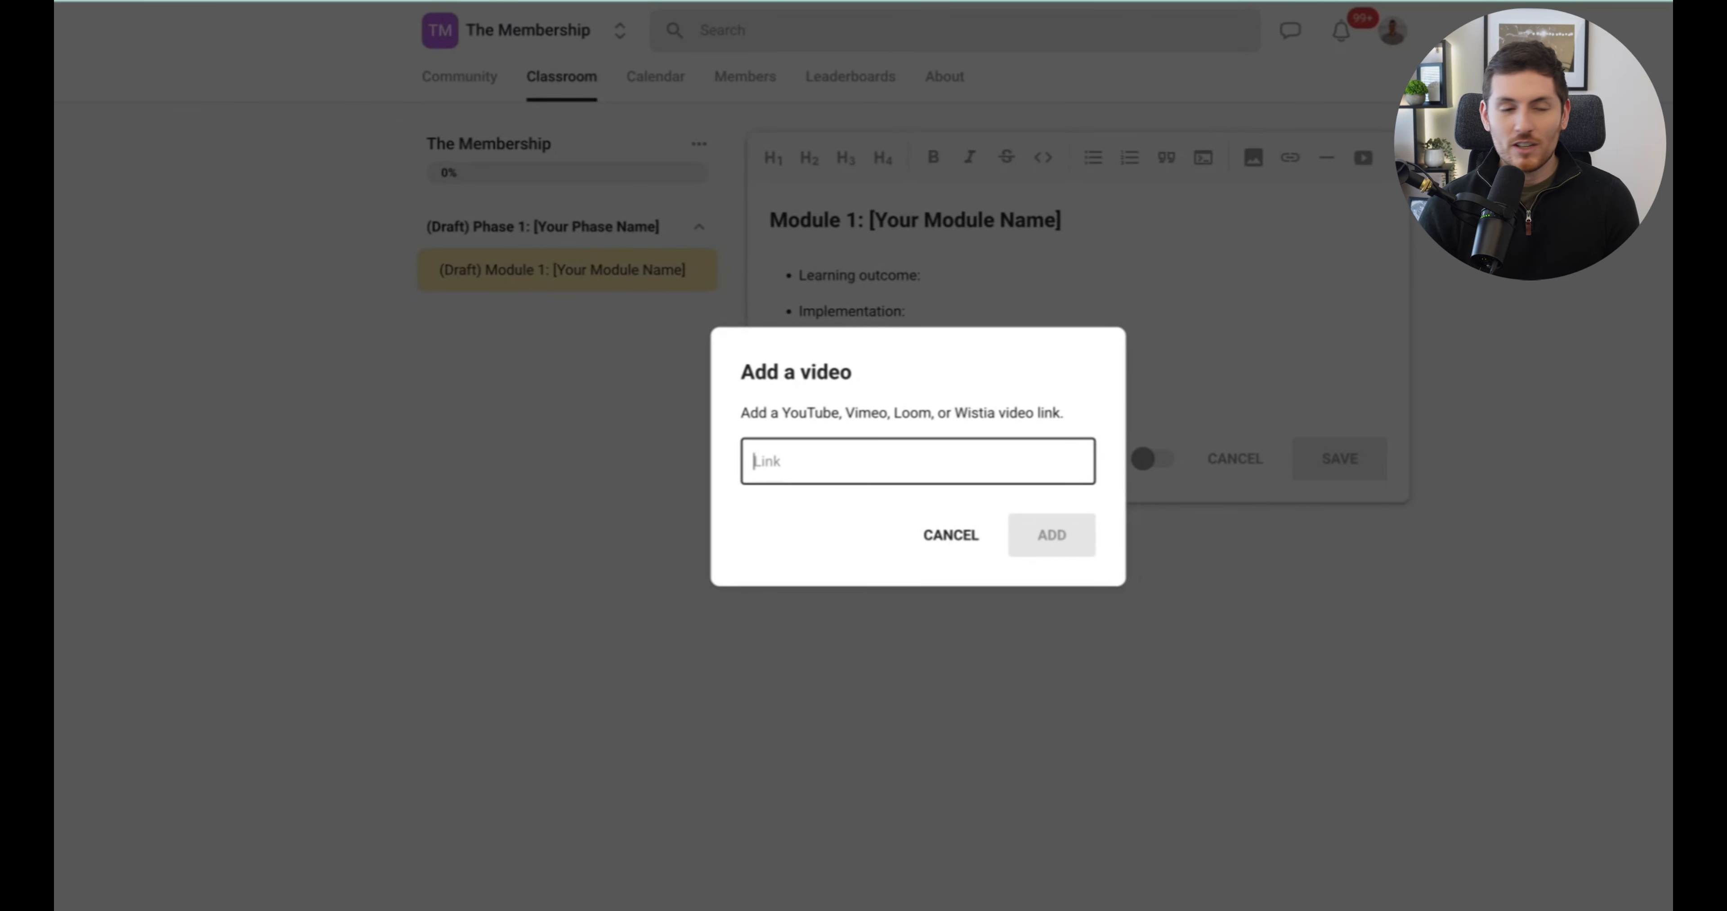
left_click(951, 534)
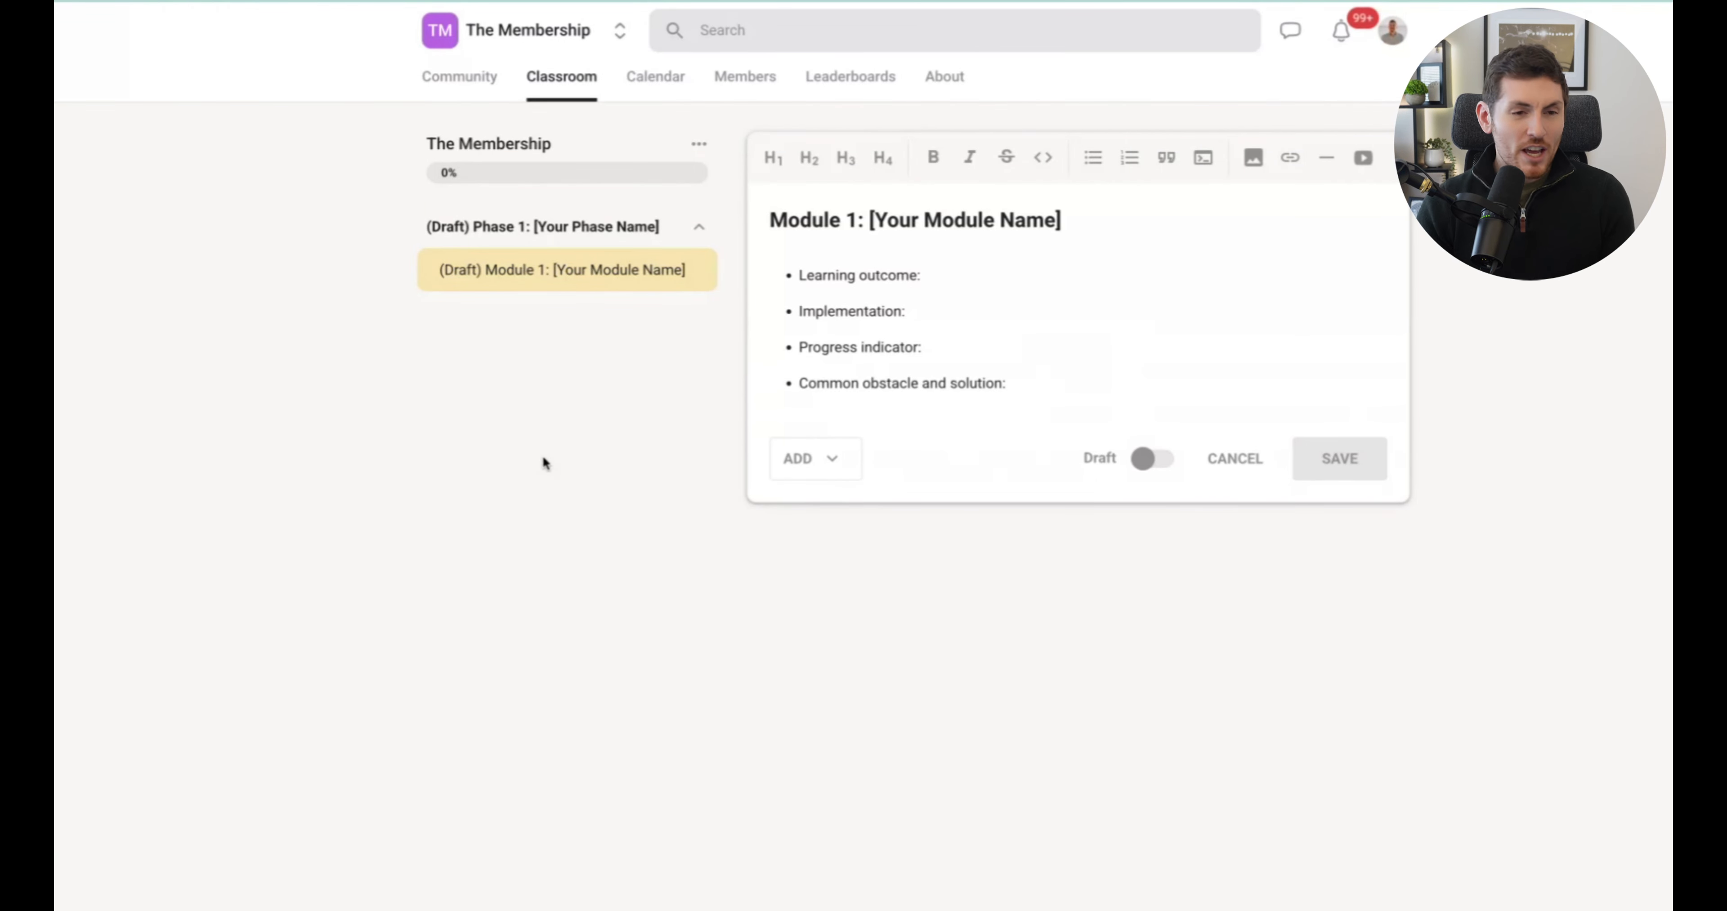
mouse_move(530, 231)
mouse_move(544, 268)
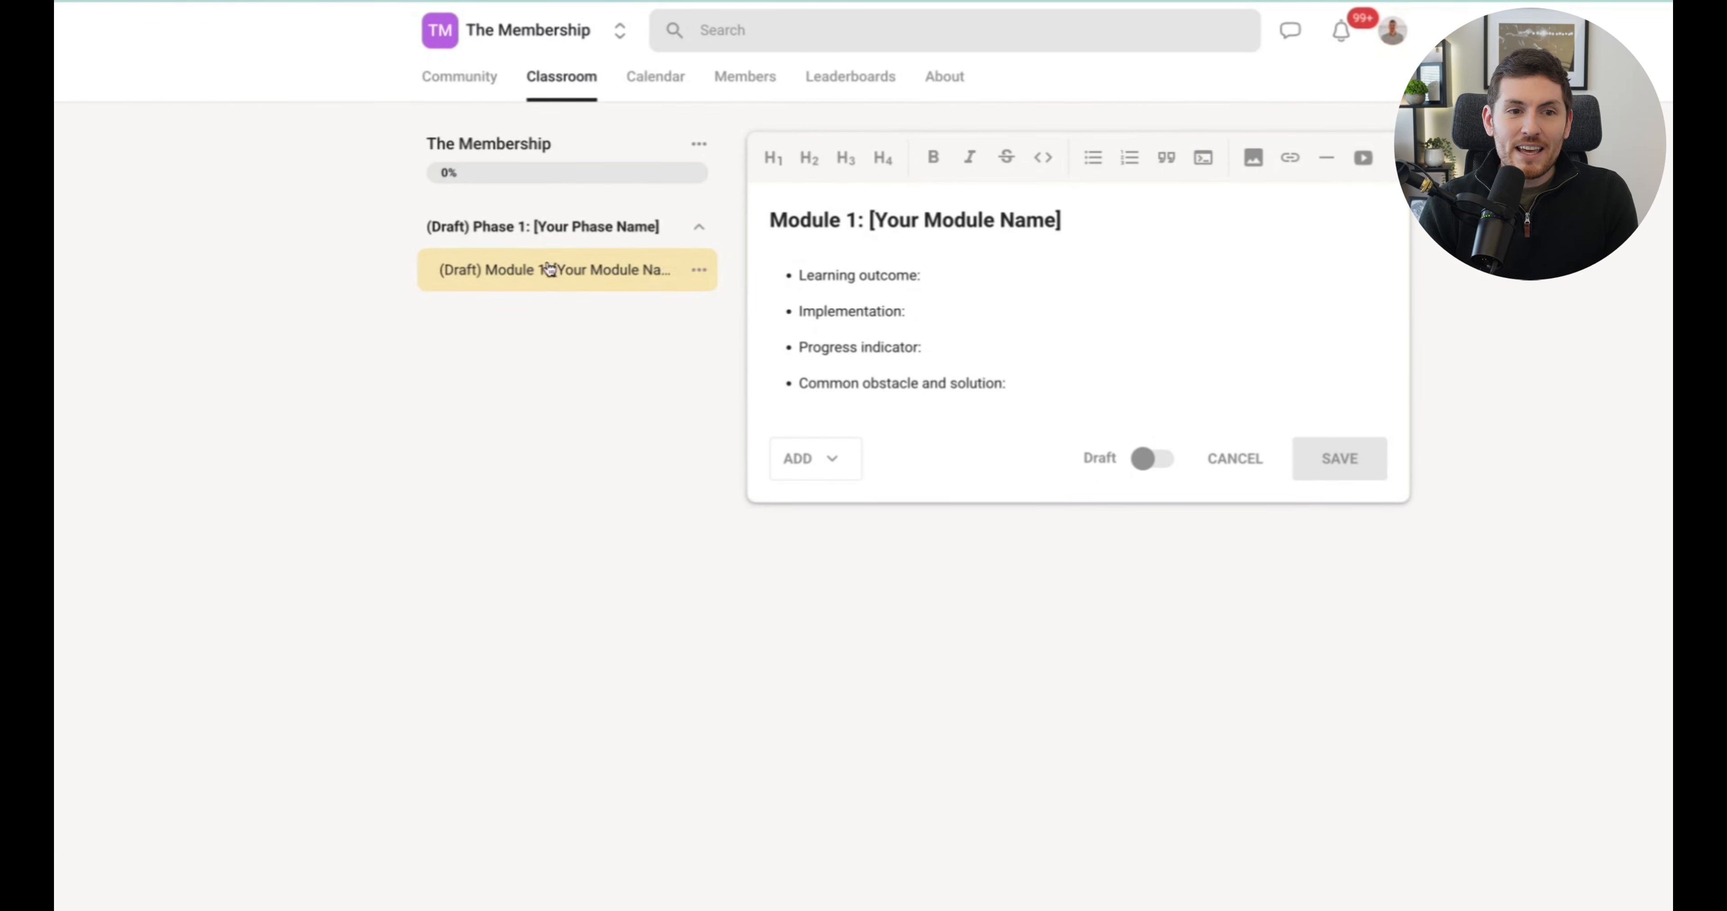
left_click(699, 271)
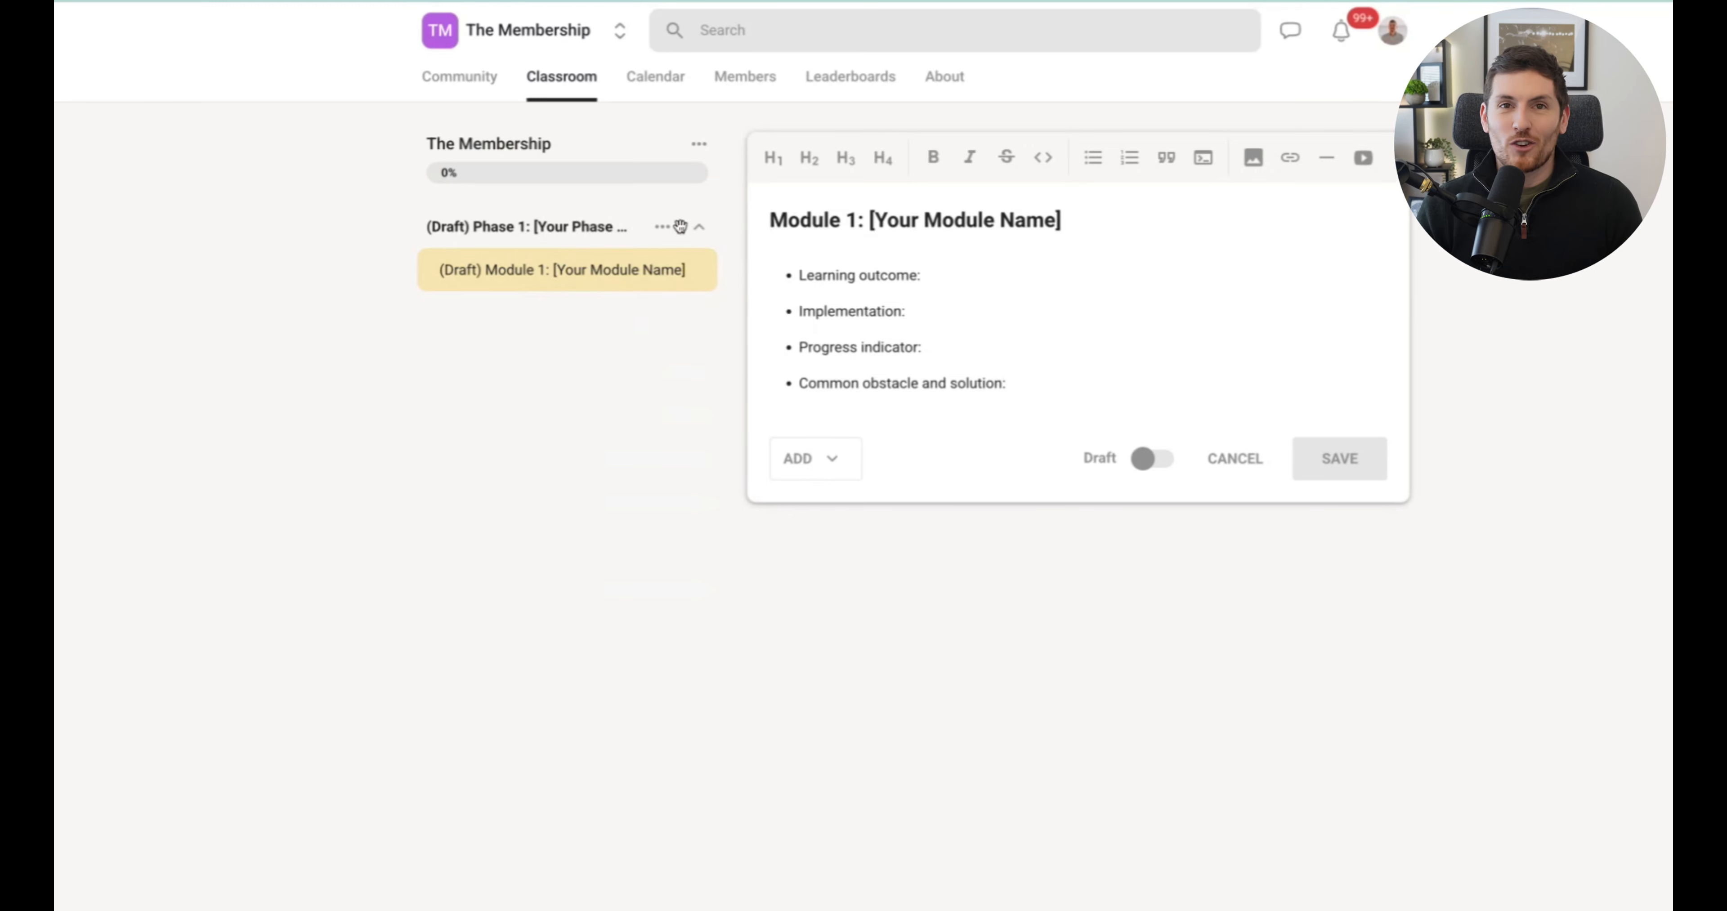
Step: Add a second page to the Phase 1 folder and title it "Module 2:" with the heading copied from the content plan slide
left_click(663, 227)
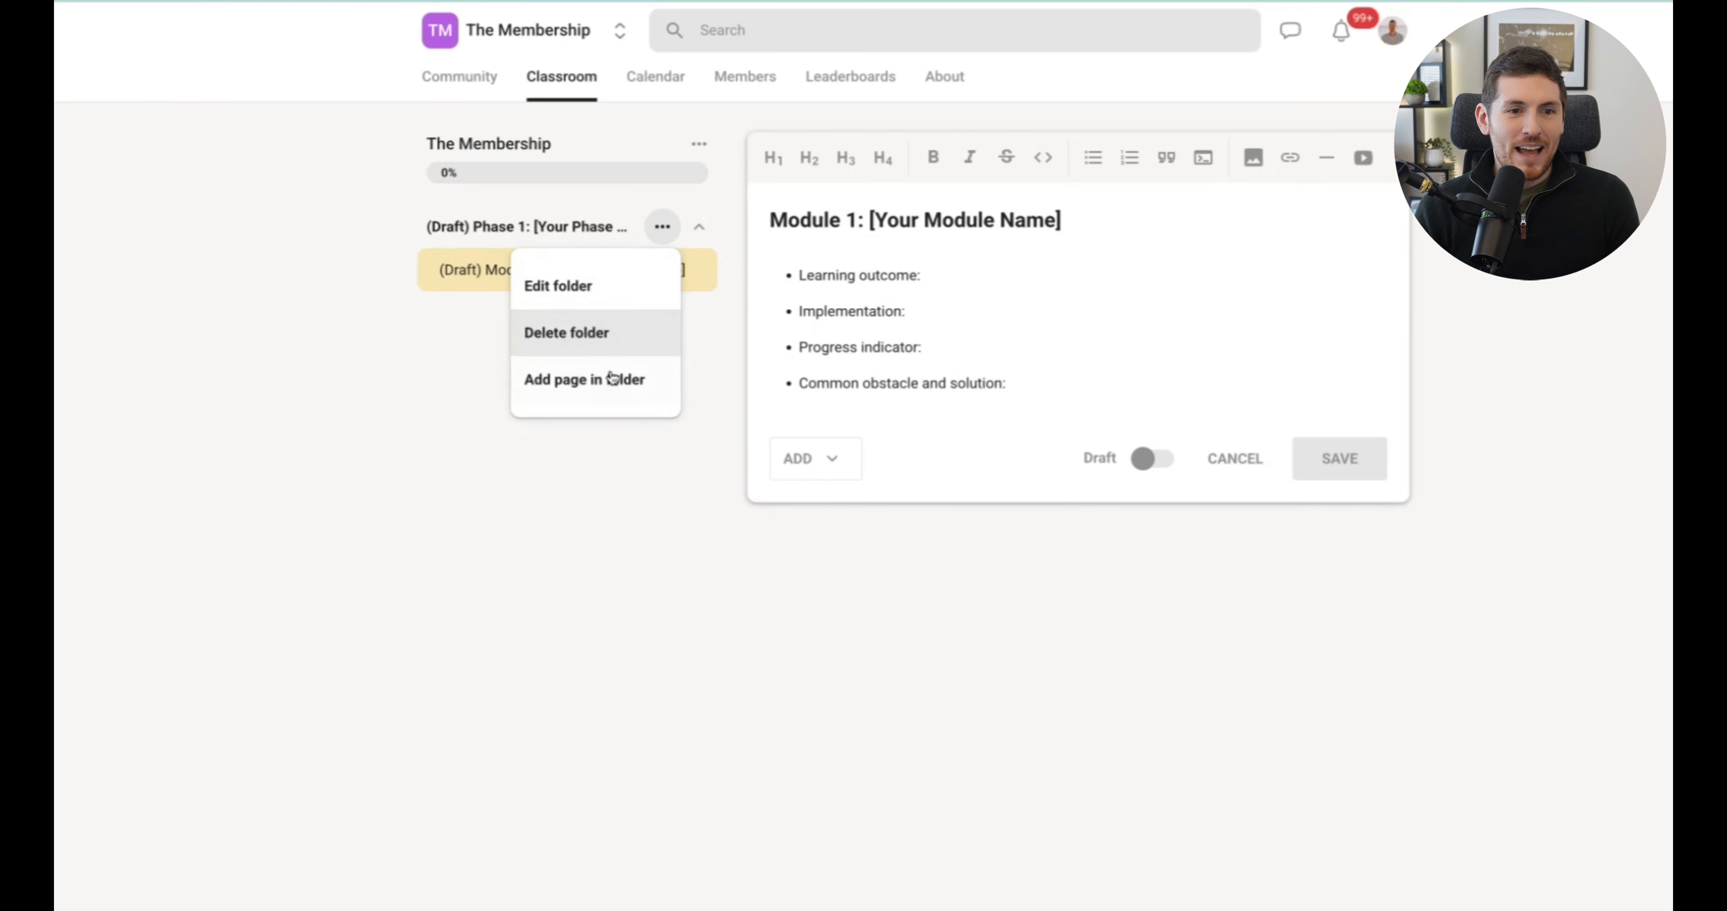
left_click(613, 379)
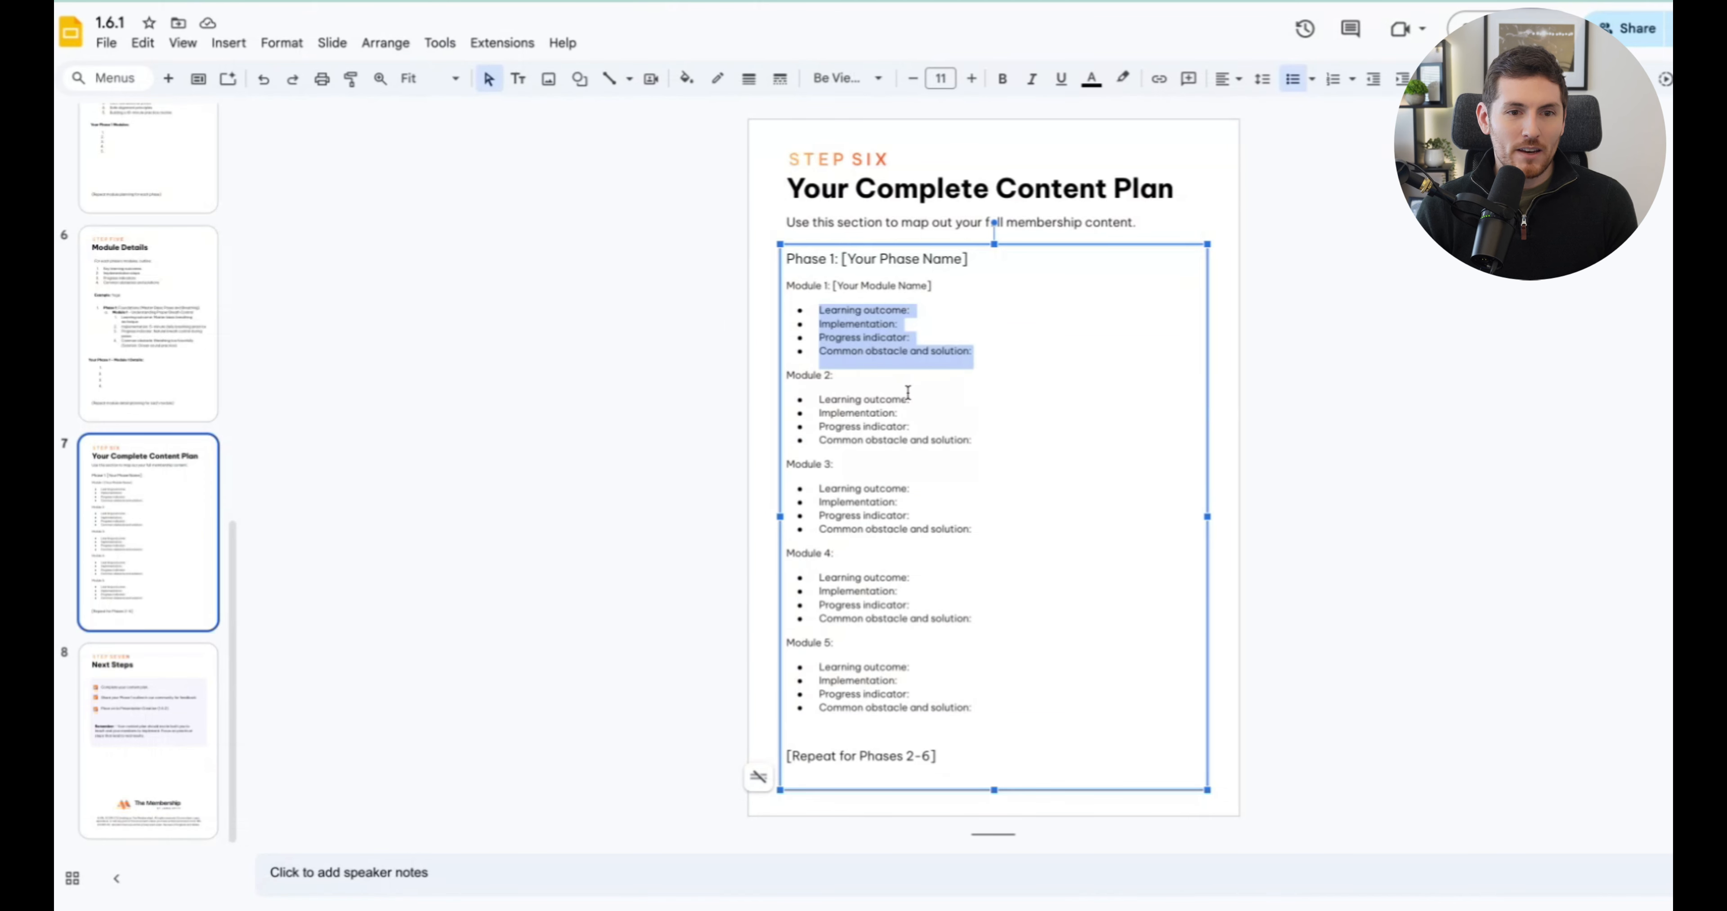
left_click_drag(843, 375, 786, 377)
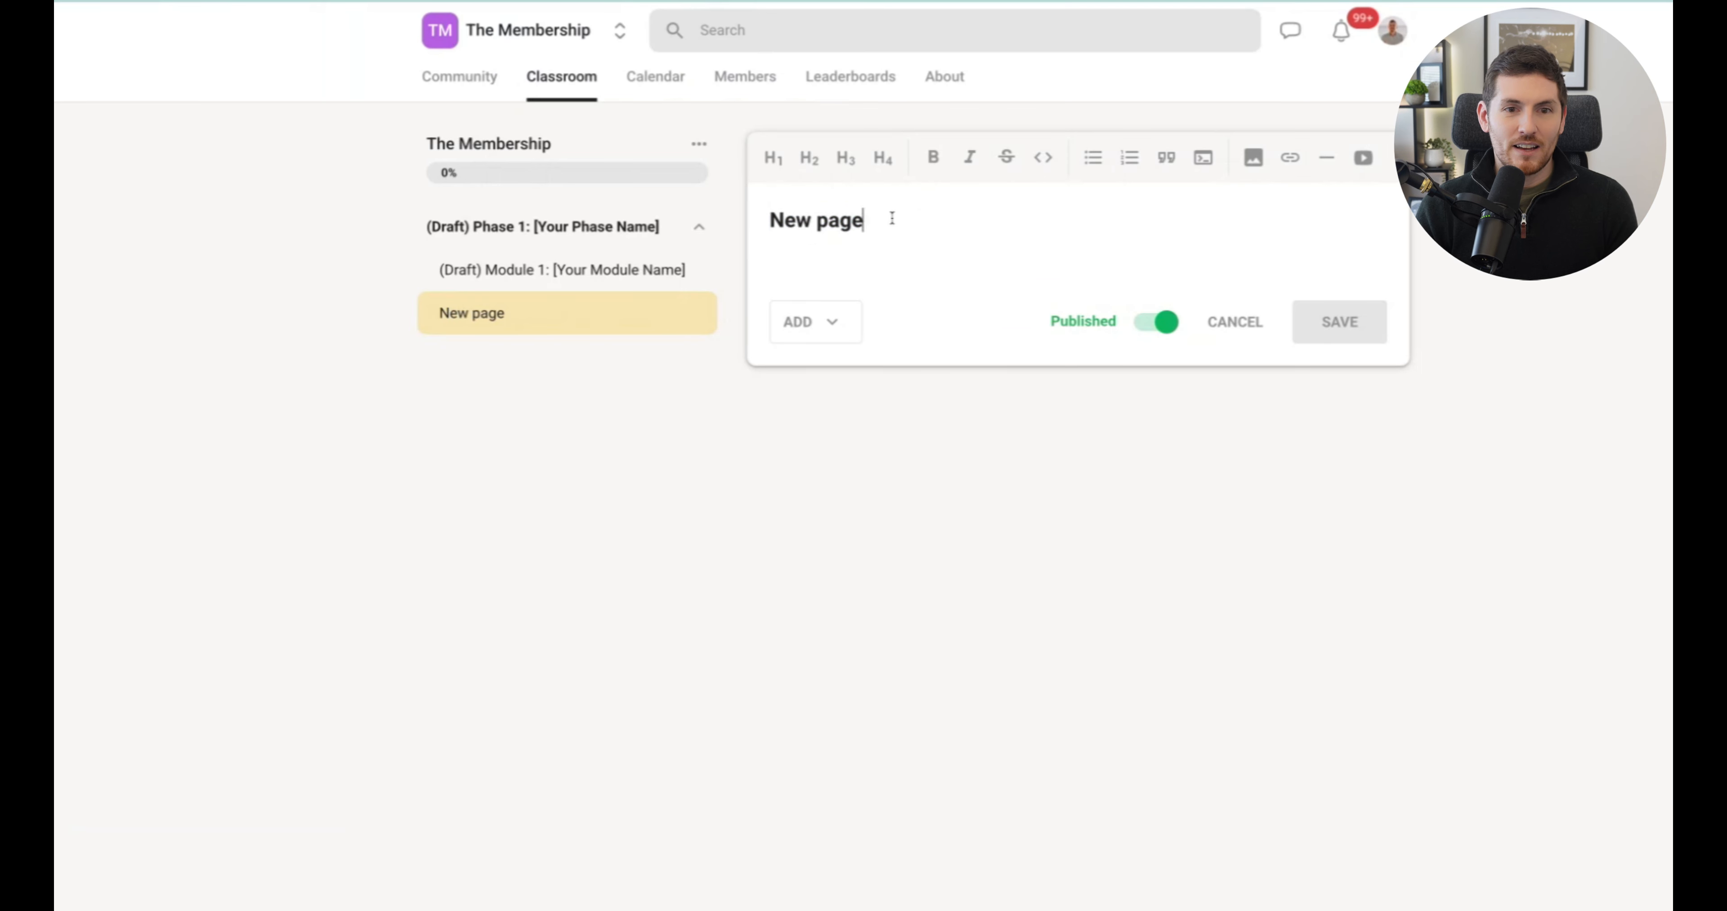
key("ctrl+v")
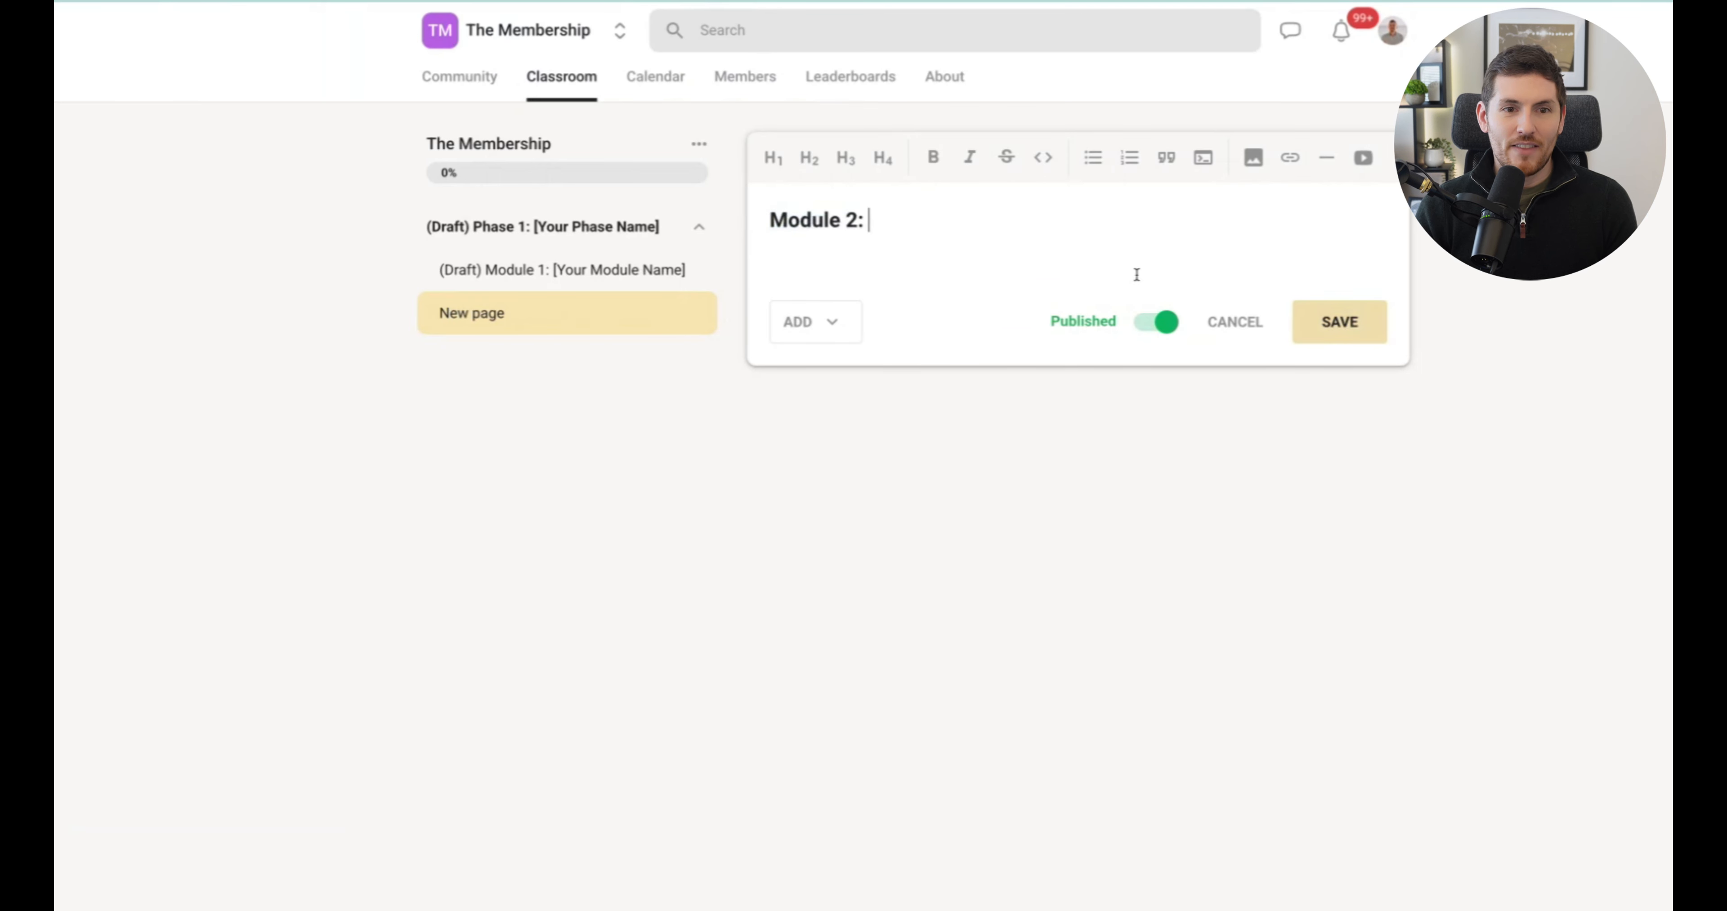
key("Return")
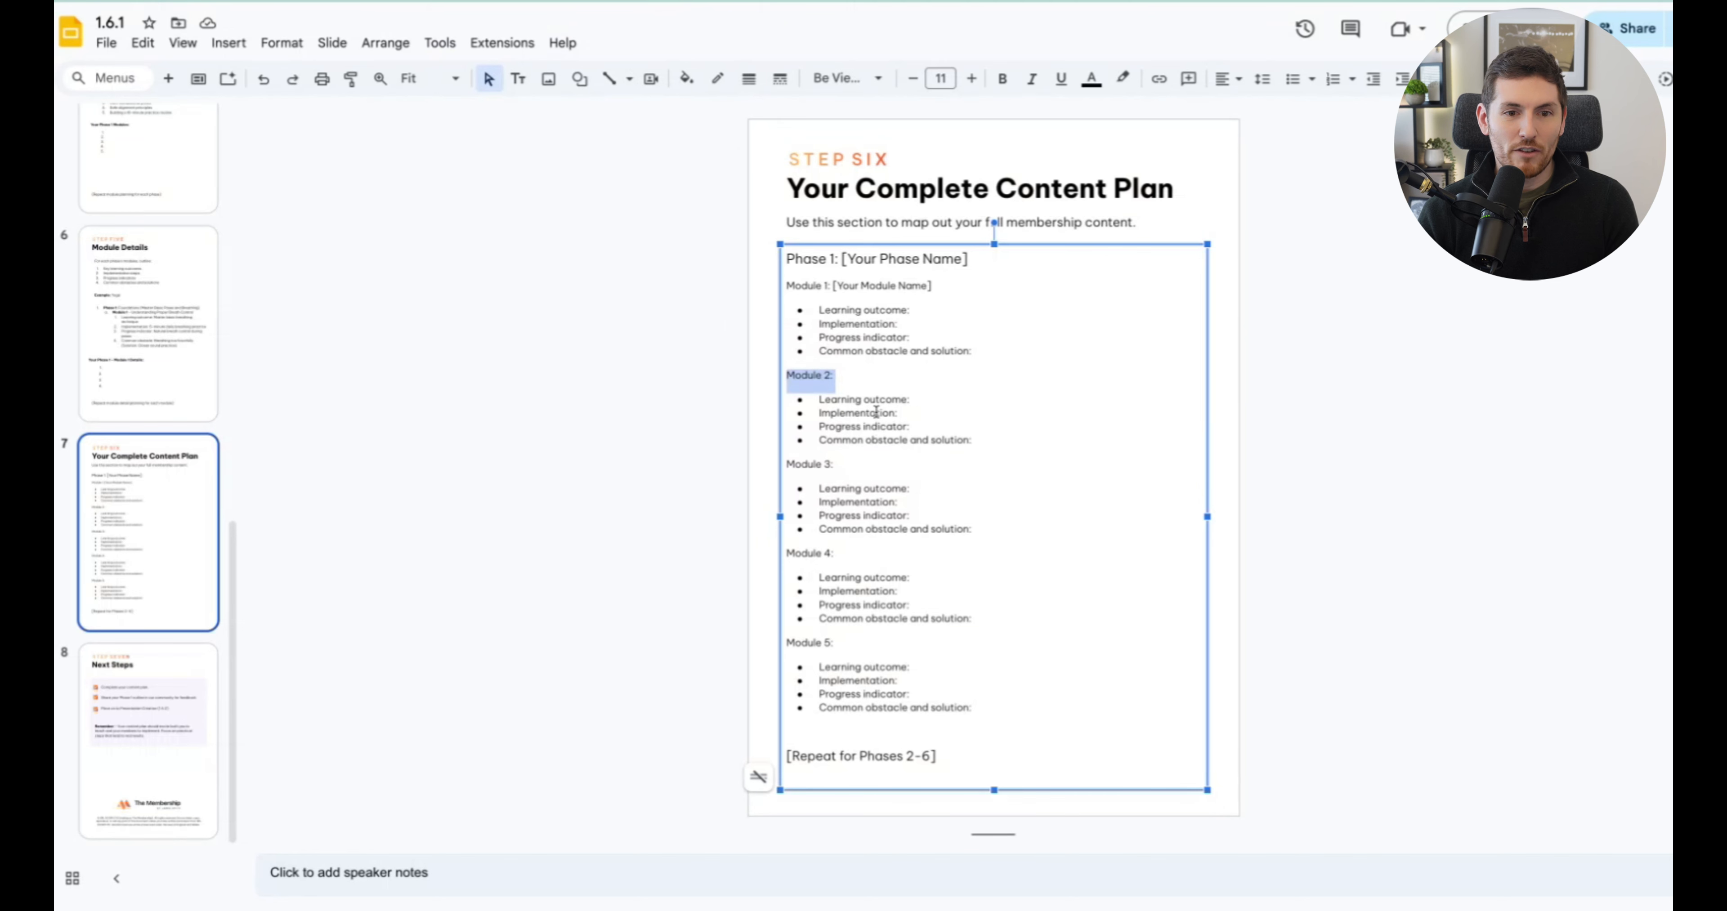
Step: Copy the four Module 2 bullets from the slide into the Module 2 page body as a bulleted list and save the page
left_click_drag(818, 413, 1002, 446)
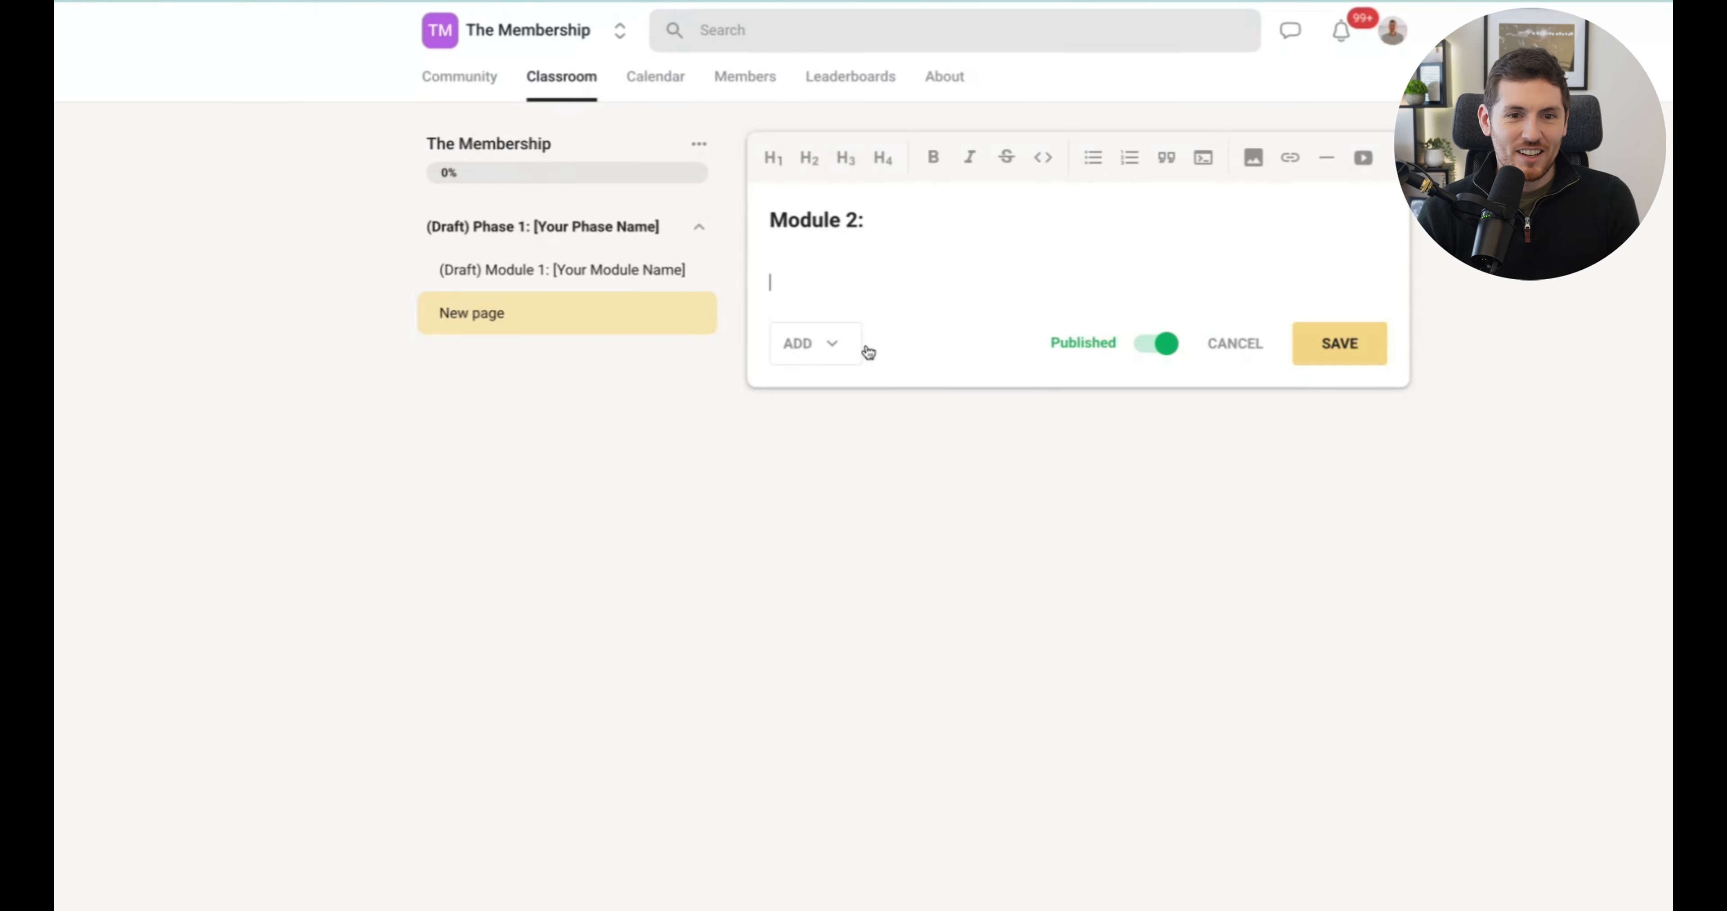
type("Learning outcome: Implementation: Progress indicator: Common obstacle and solution:")
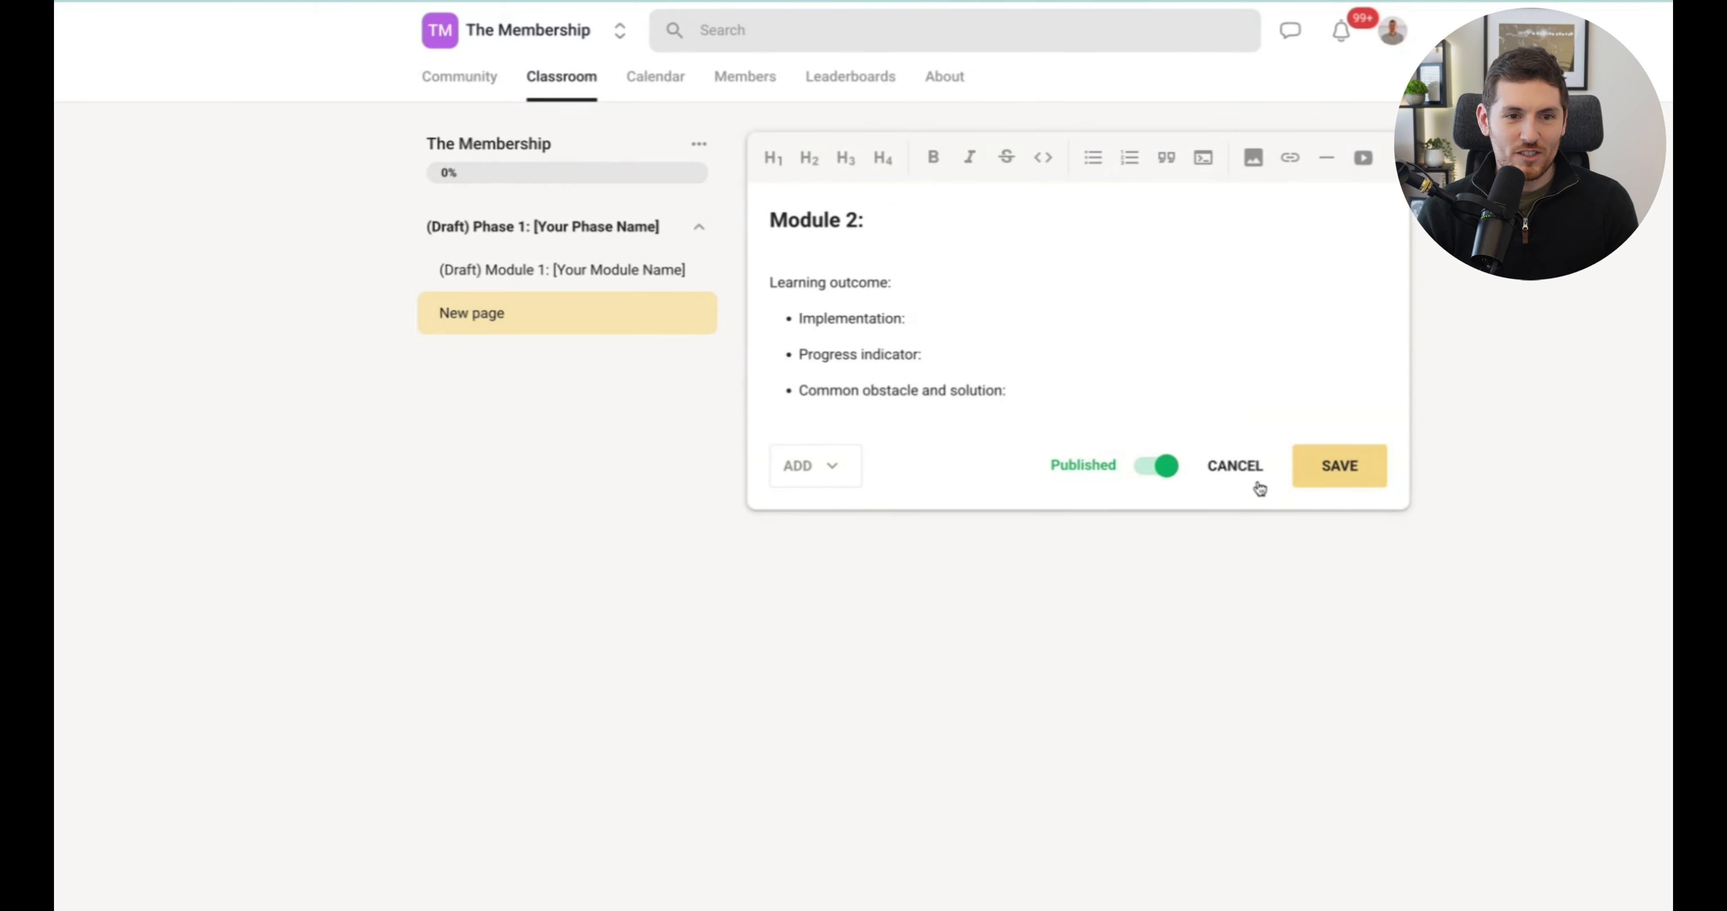
left_click(1100, 166)
left_click(1331, 461)
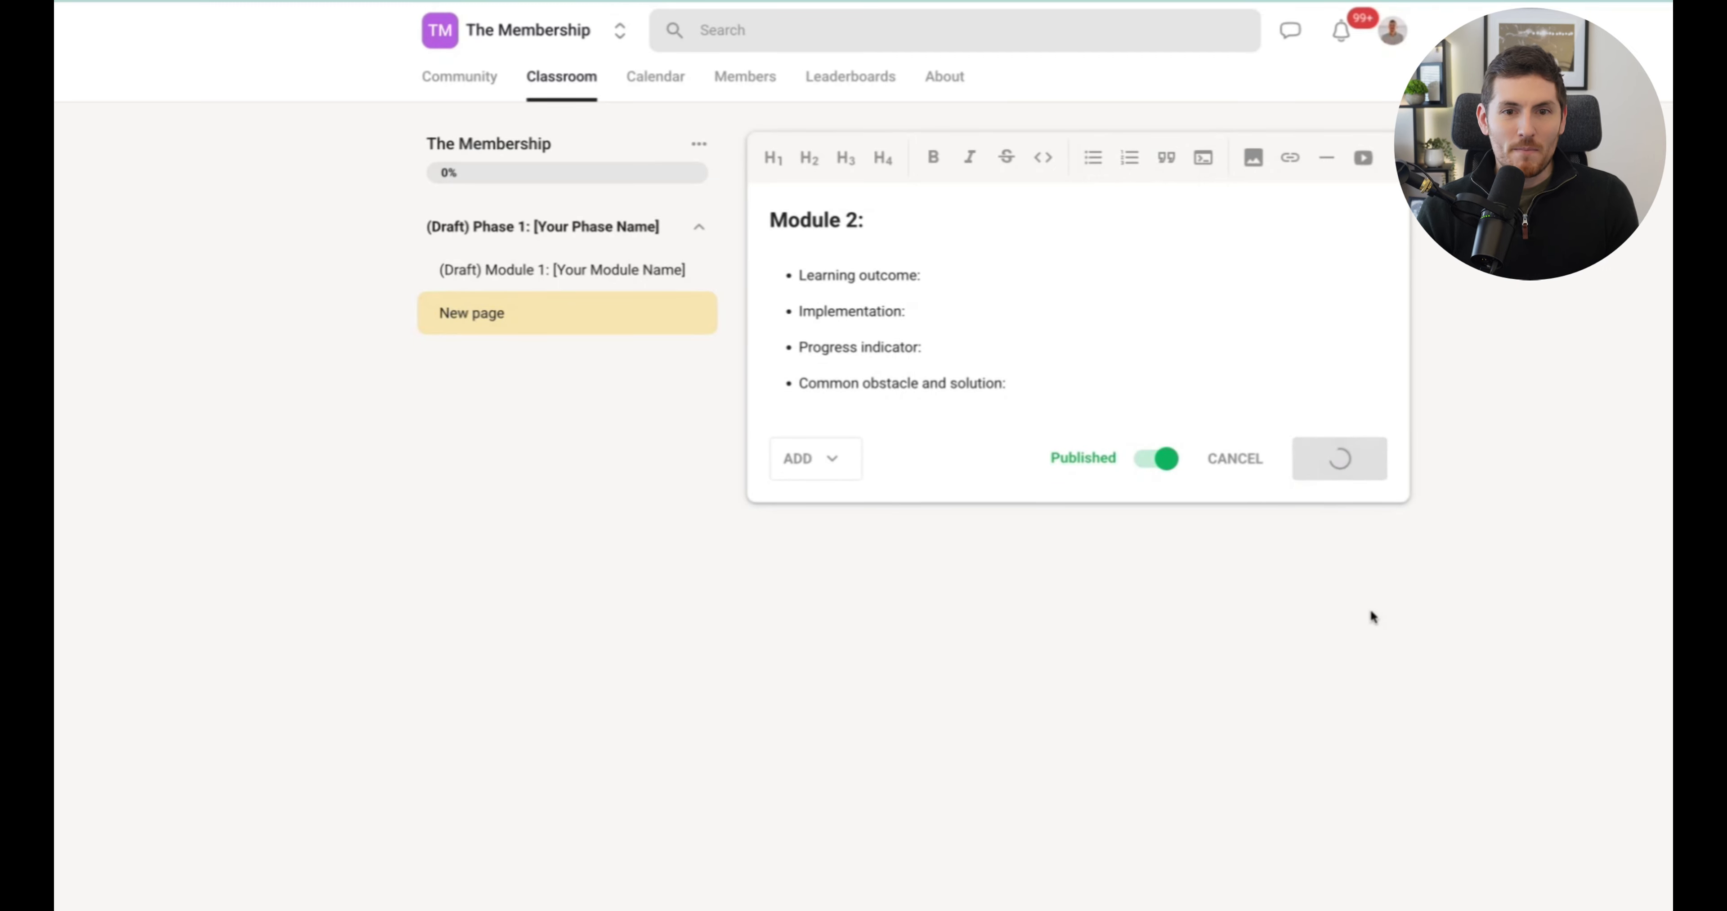
Step: Reopen the Module 2 page for editing, switch it to draft and save it
left_click(1360, 179)
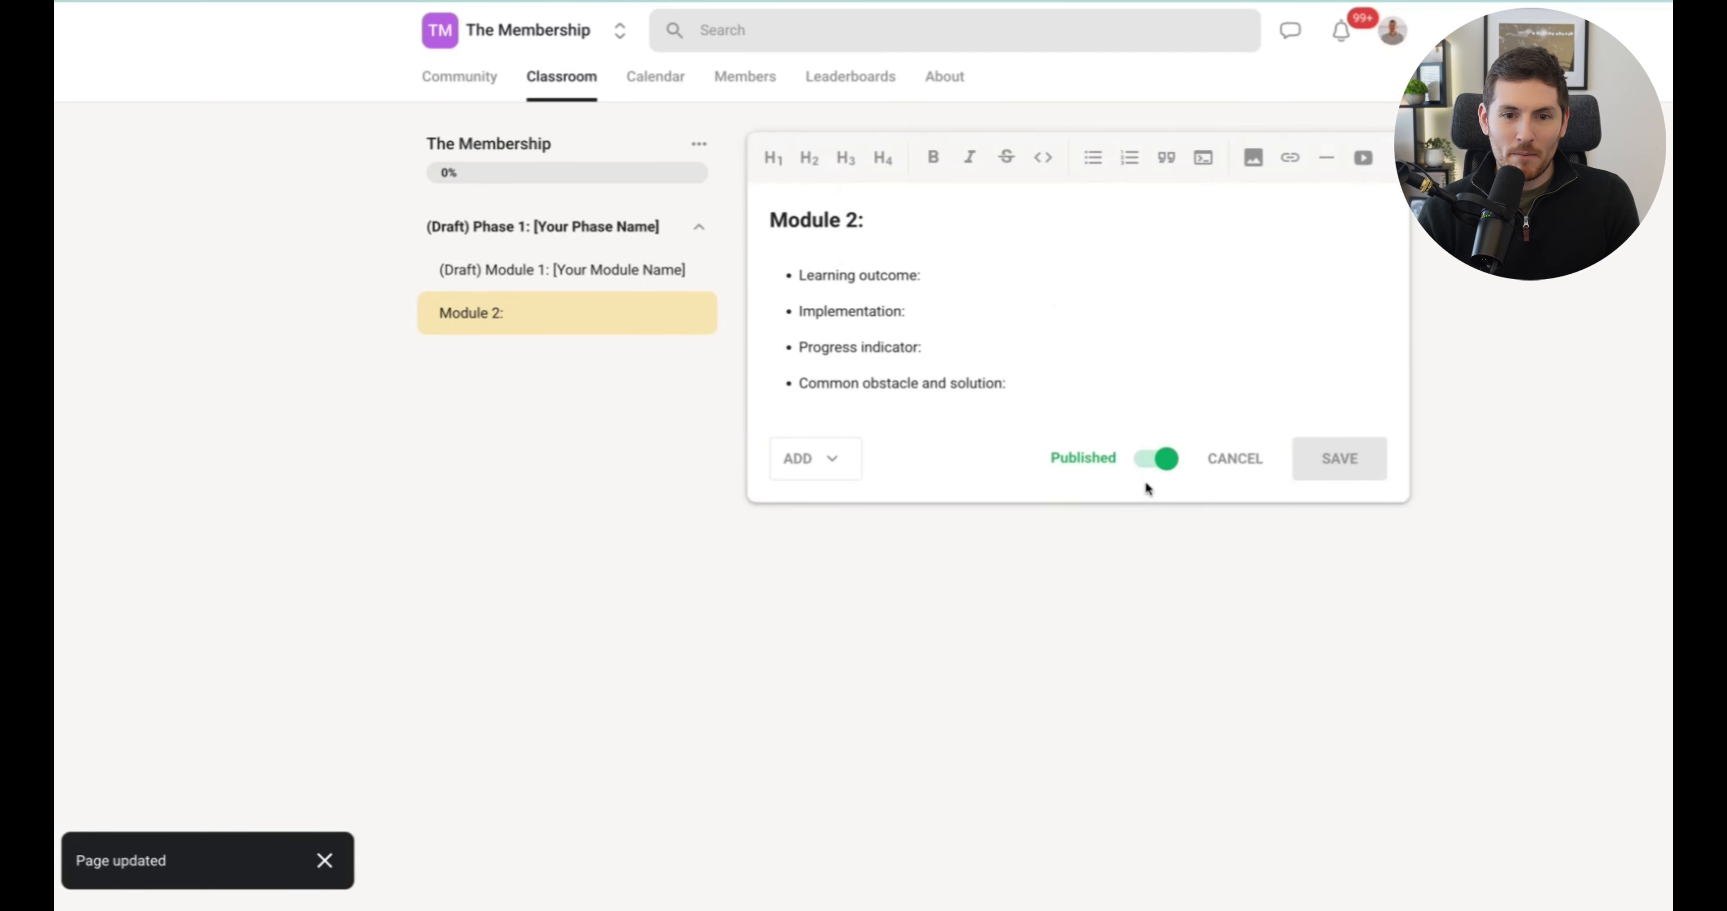
left_click(1151, 458)
left_click(1351, 465)
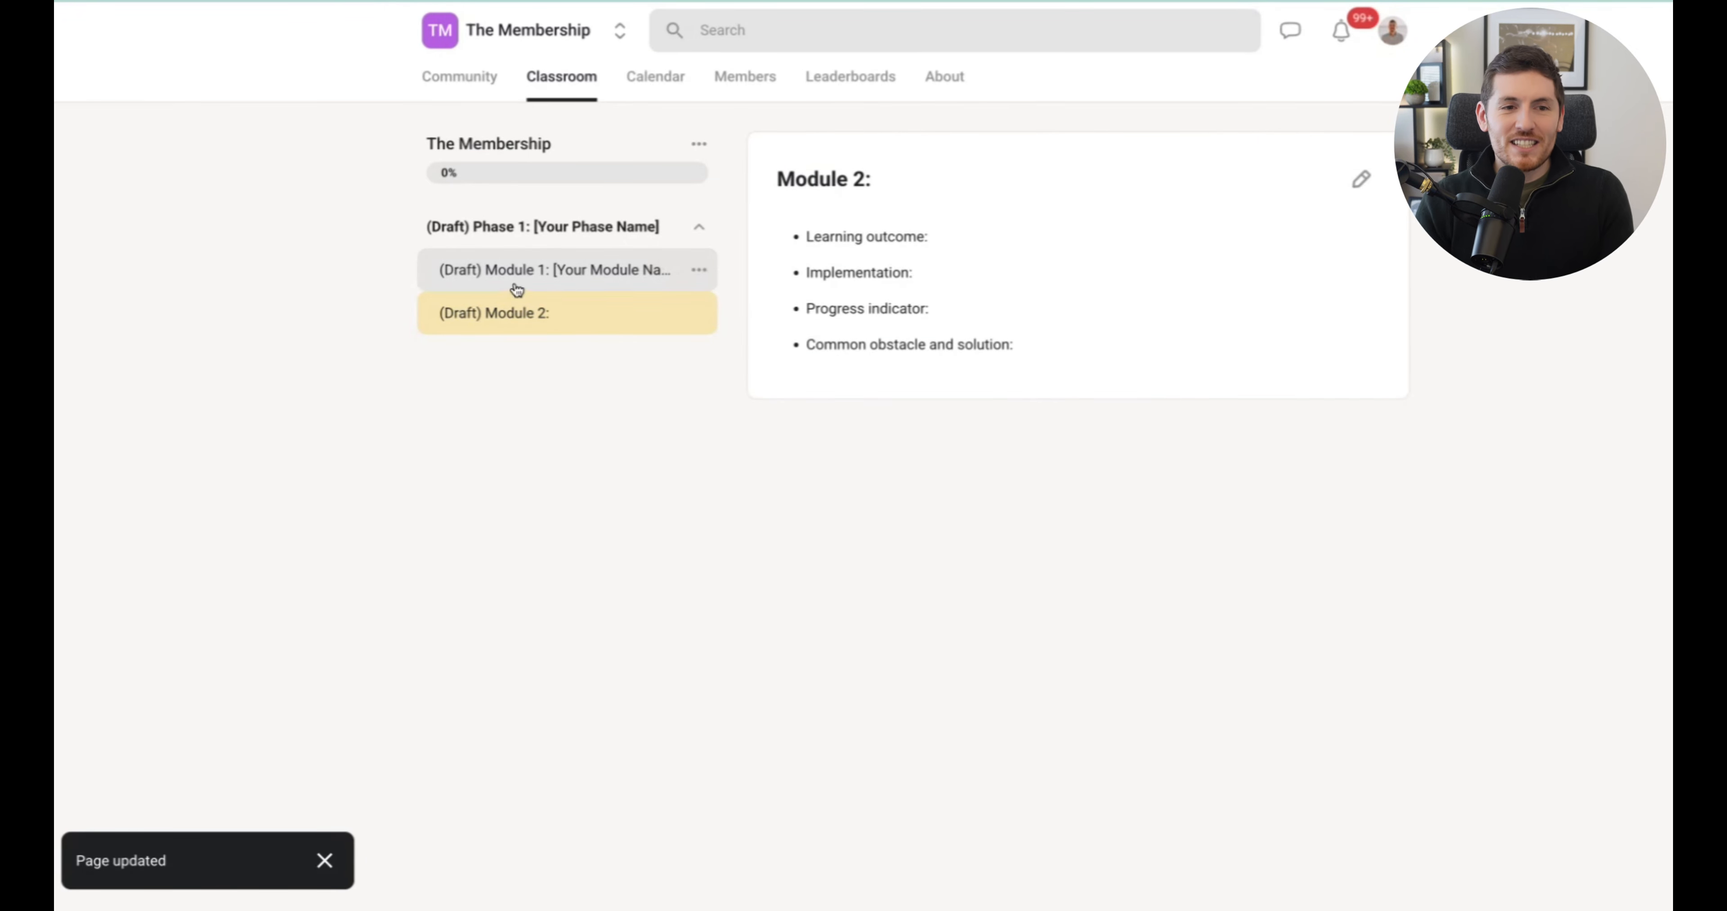
Step: Add a draft folder named "Phase 2: Name of Phase 2 Here" to The Membership course
left_click(702, 226)
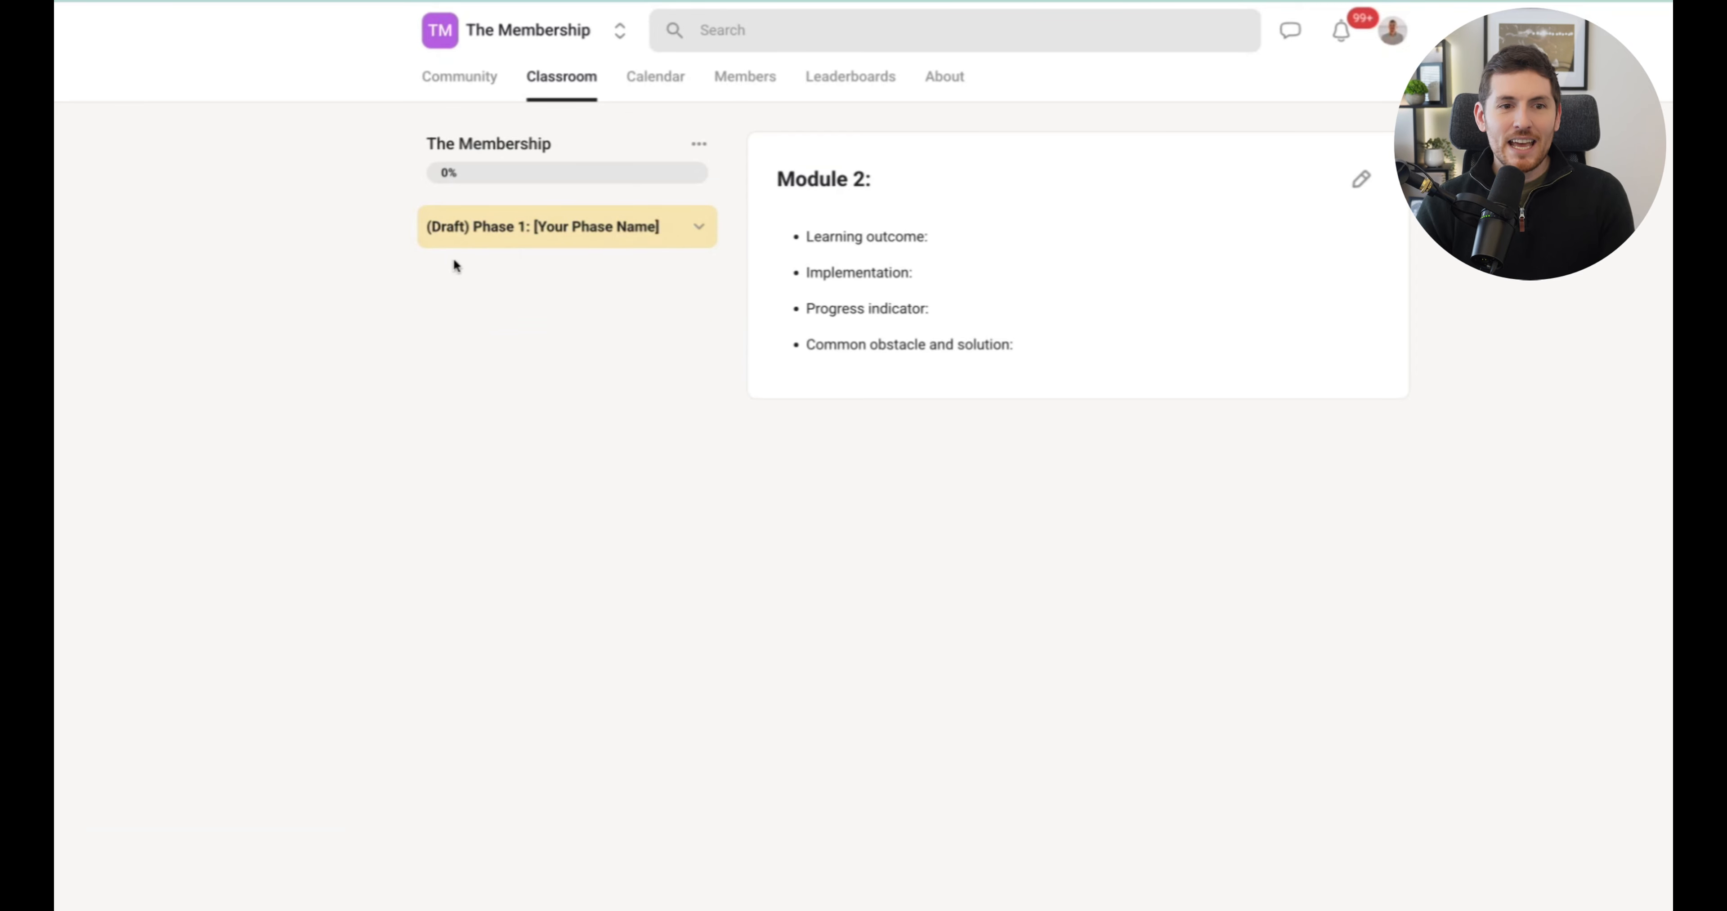
left_click(699, 227)
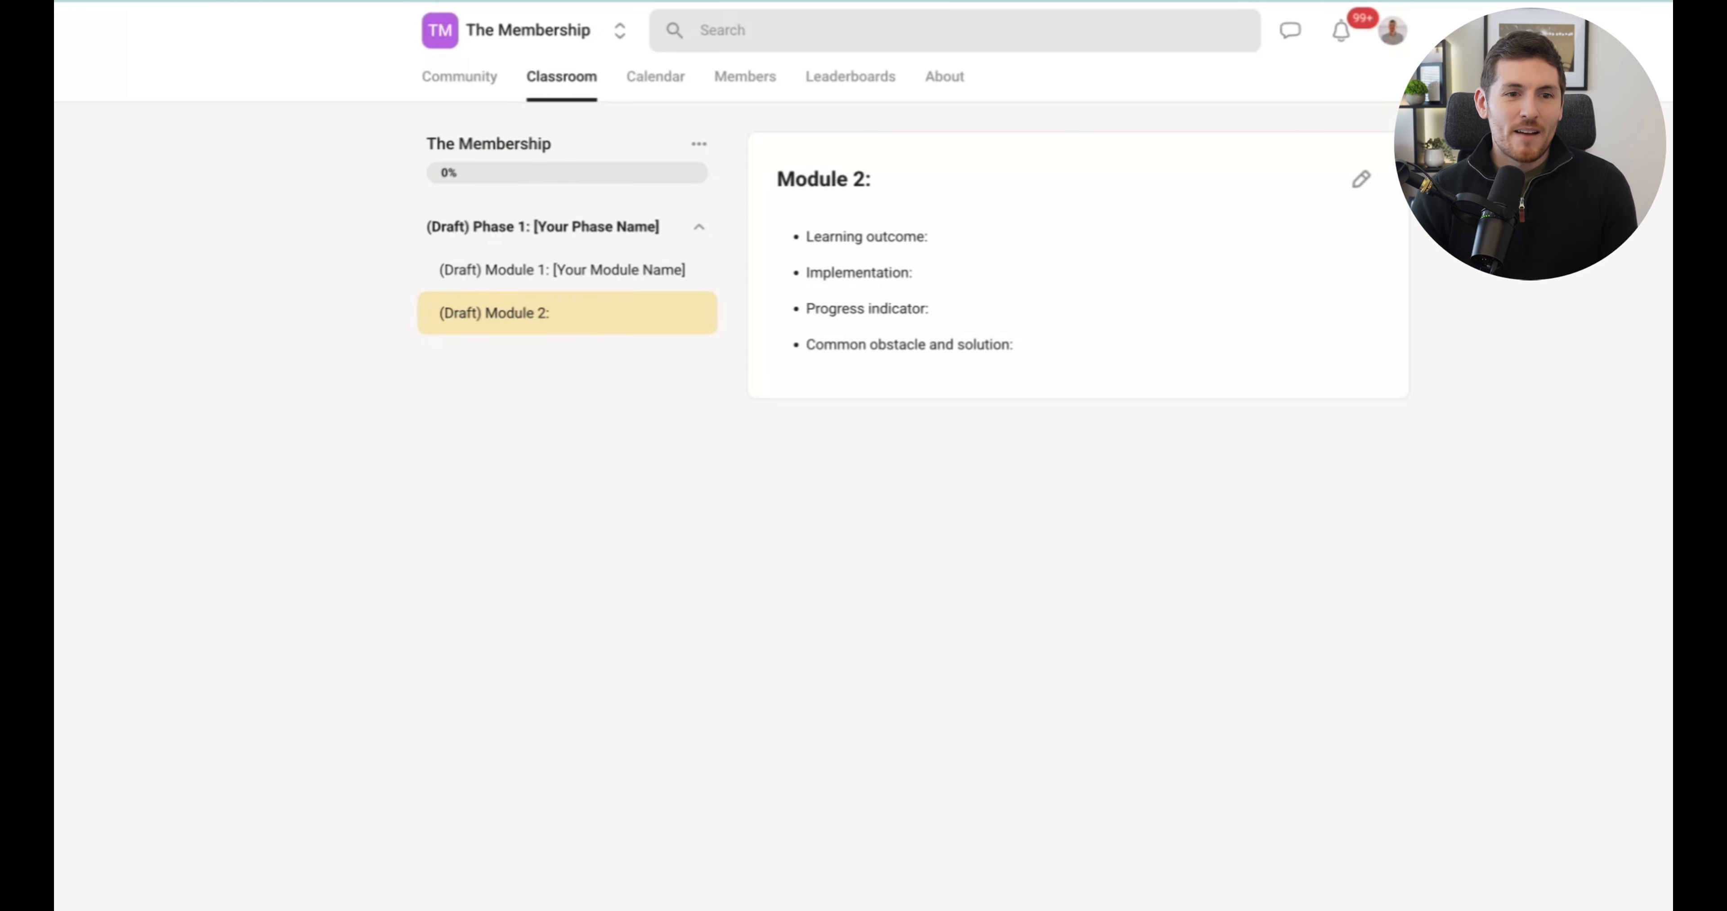
left_click(702, 227)
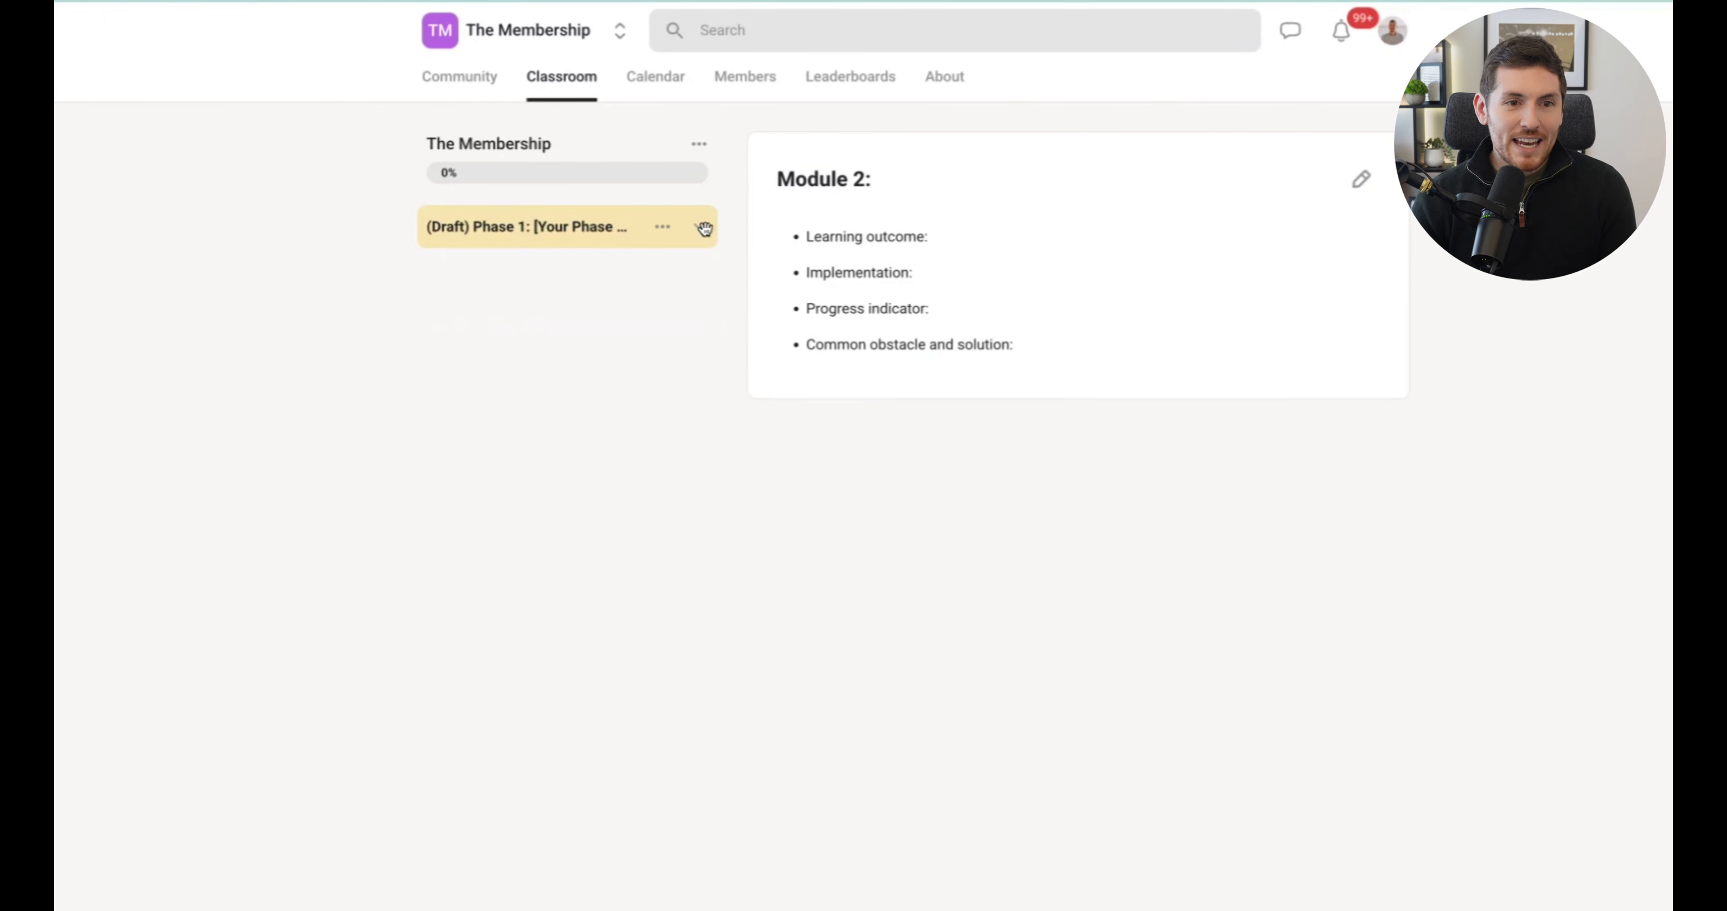
left_click(705, 159)
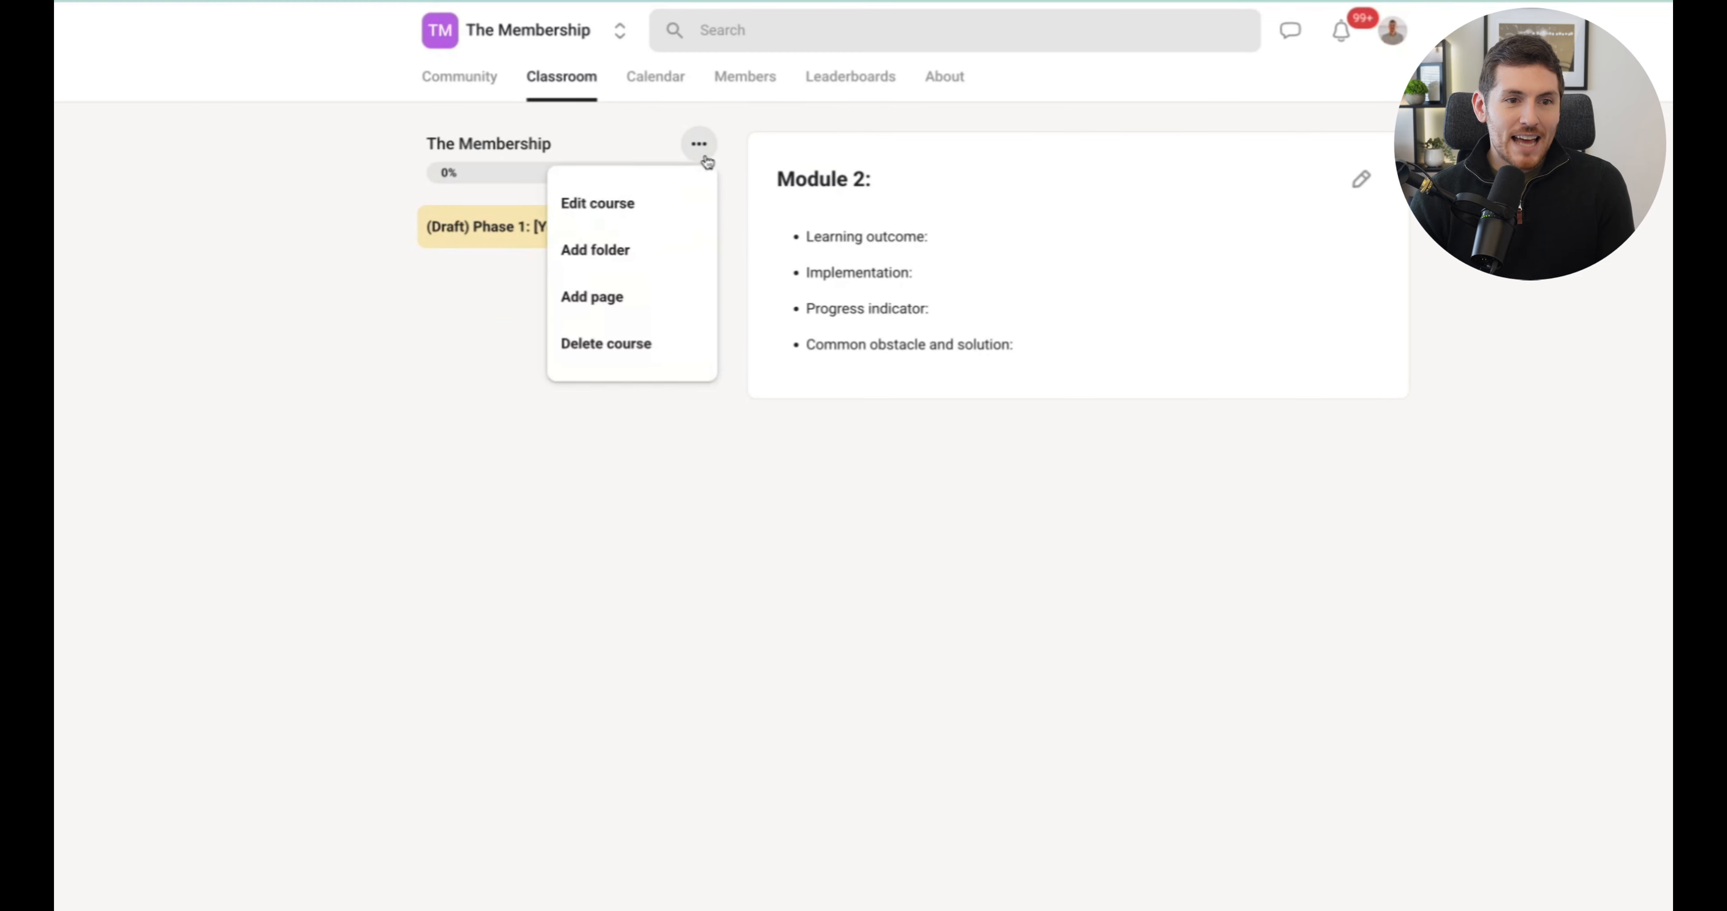
left_click(637, 247)
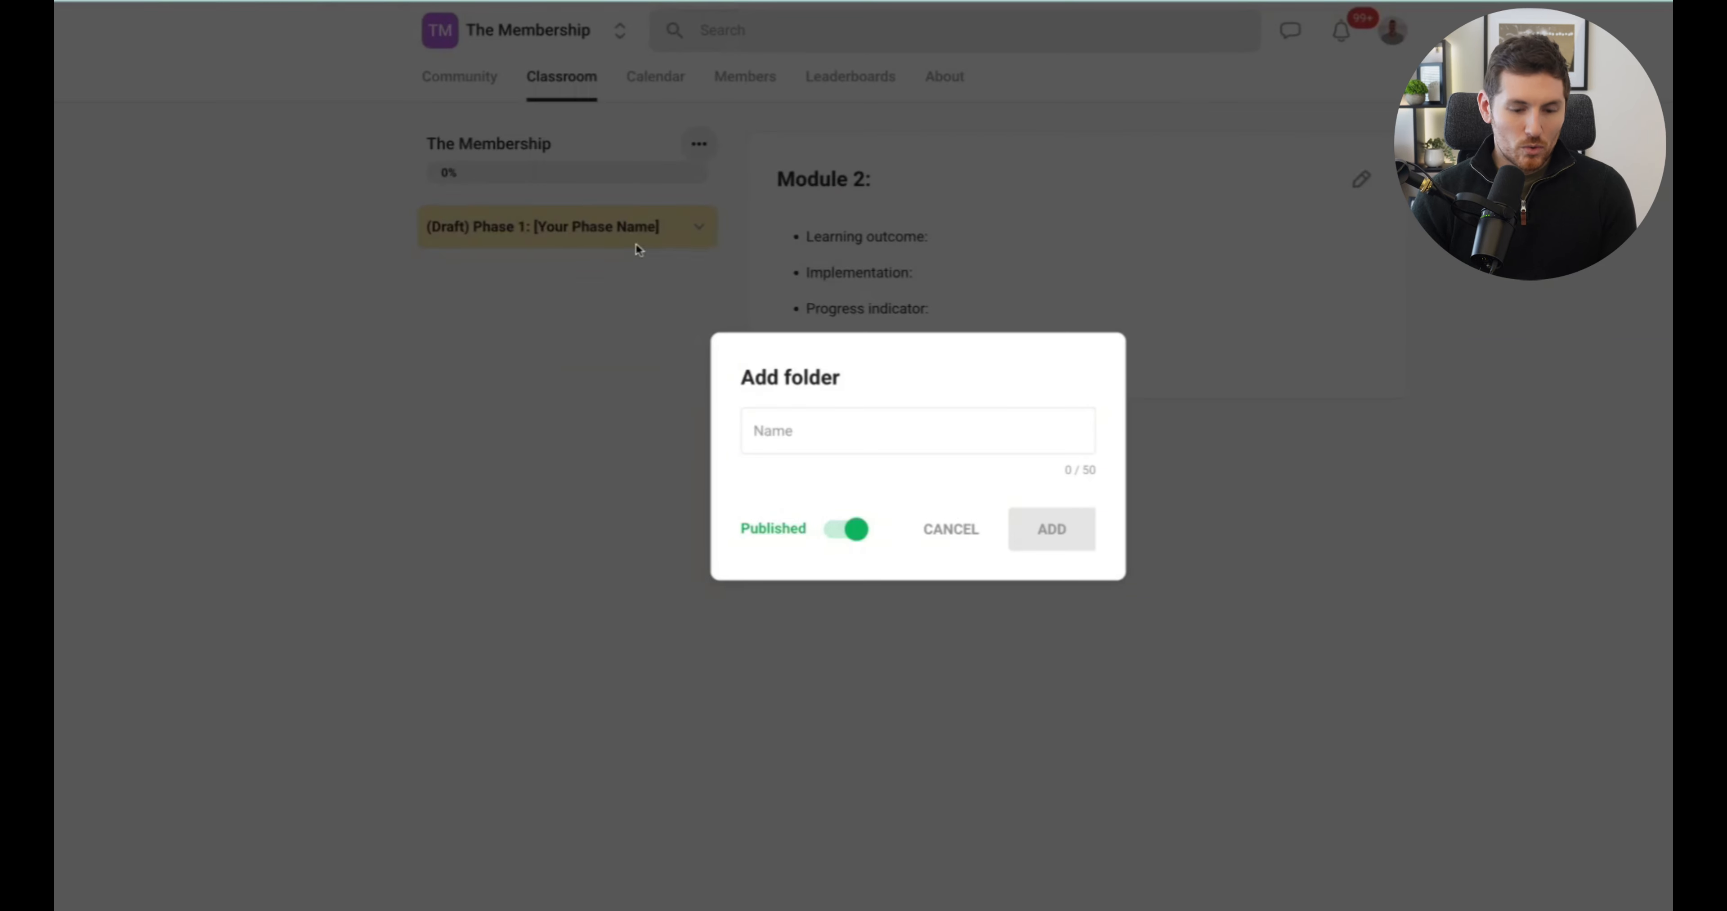
left_click(859, 432)
type("Phase 2")
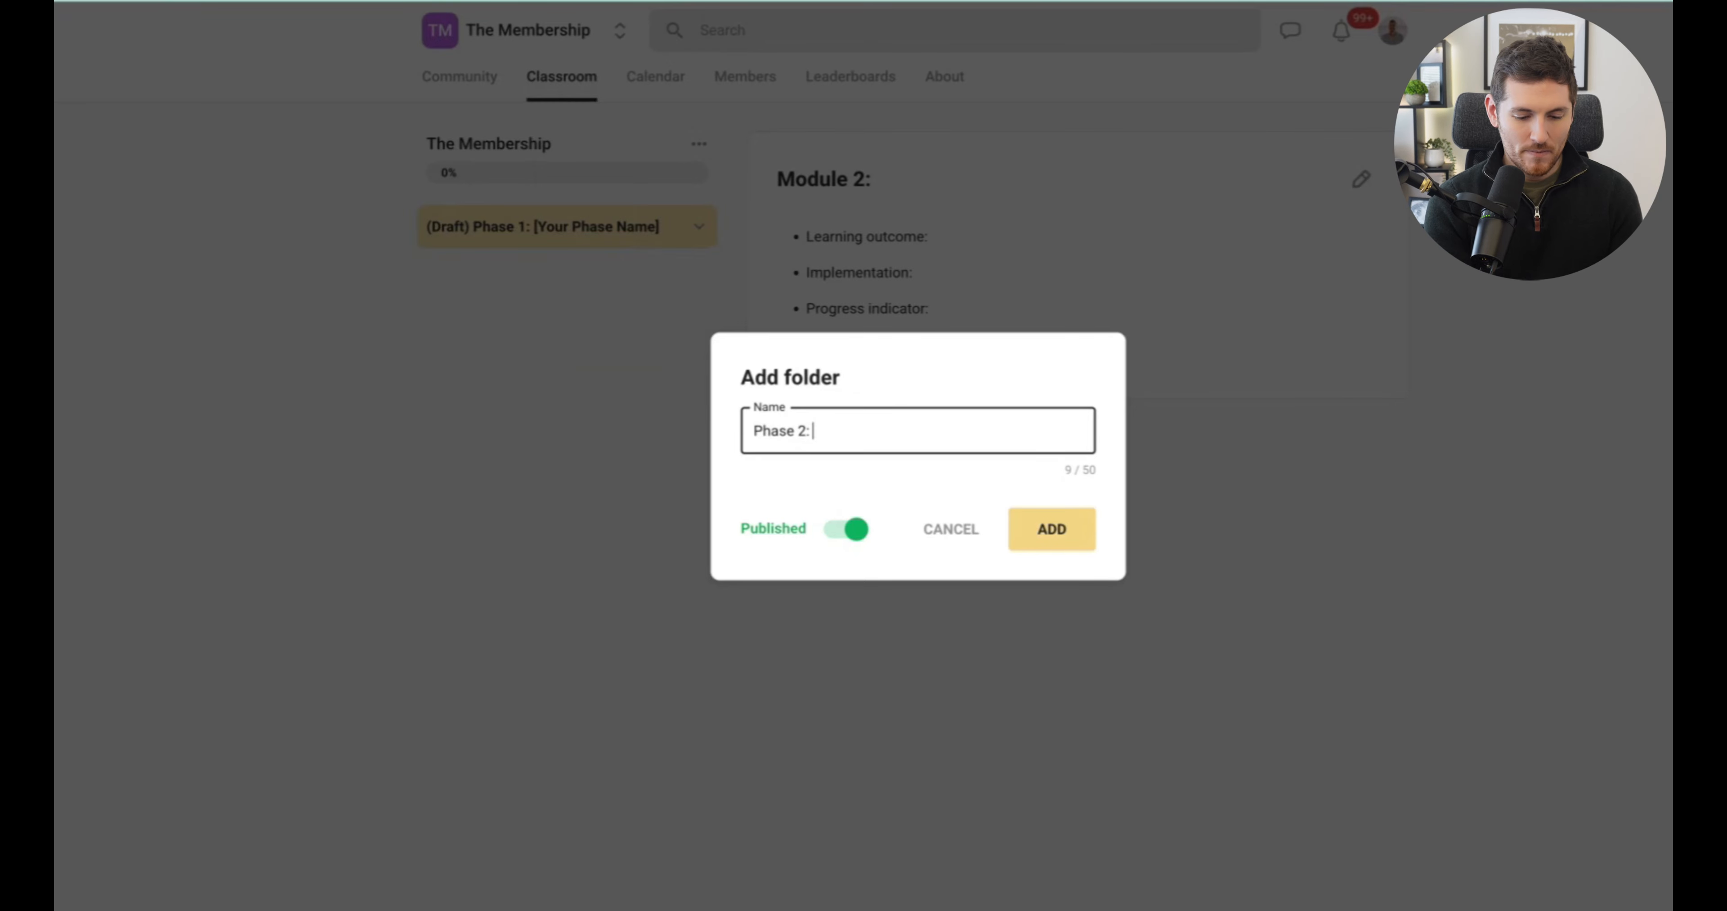
type(": Name of Phase 2 Here")
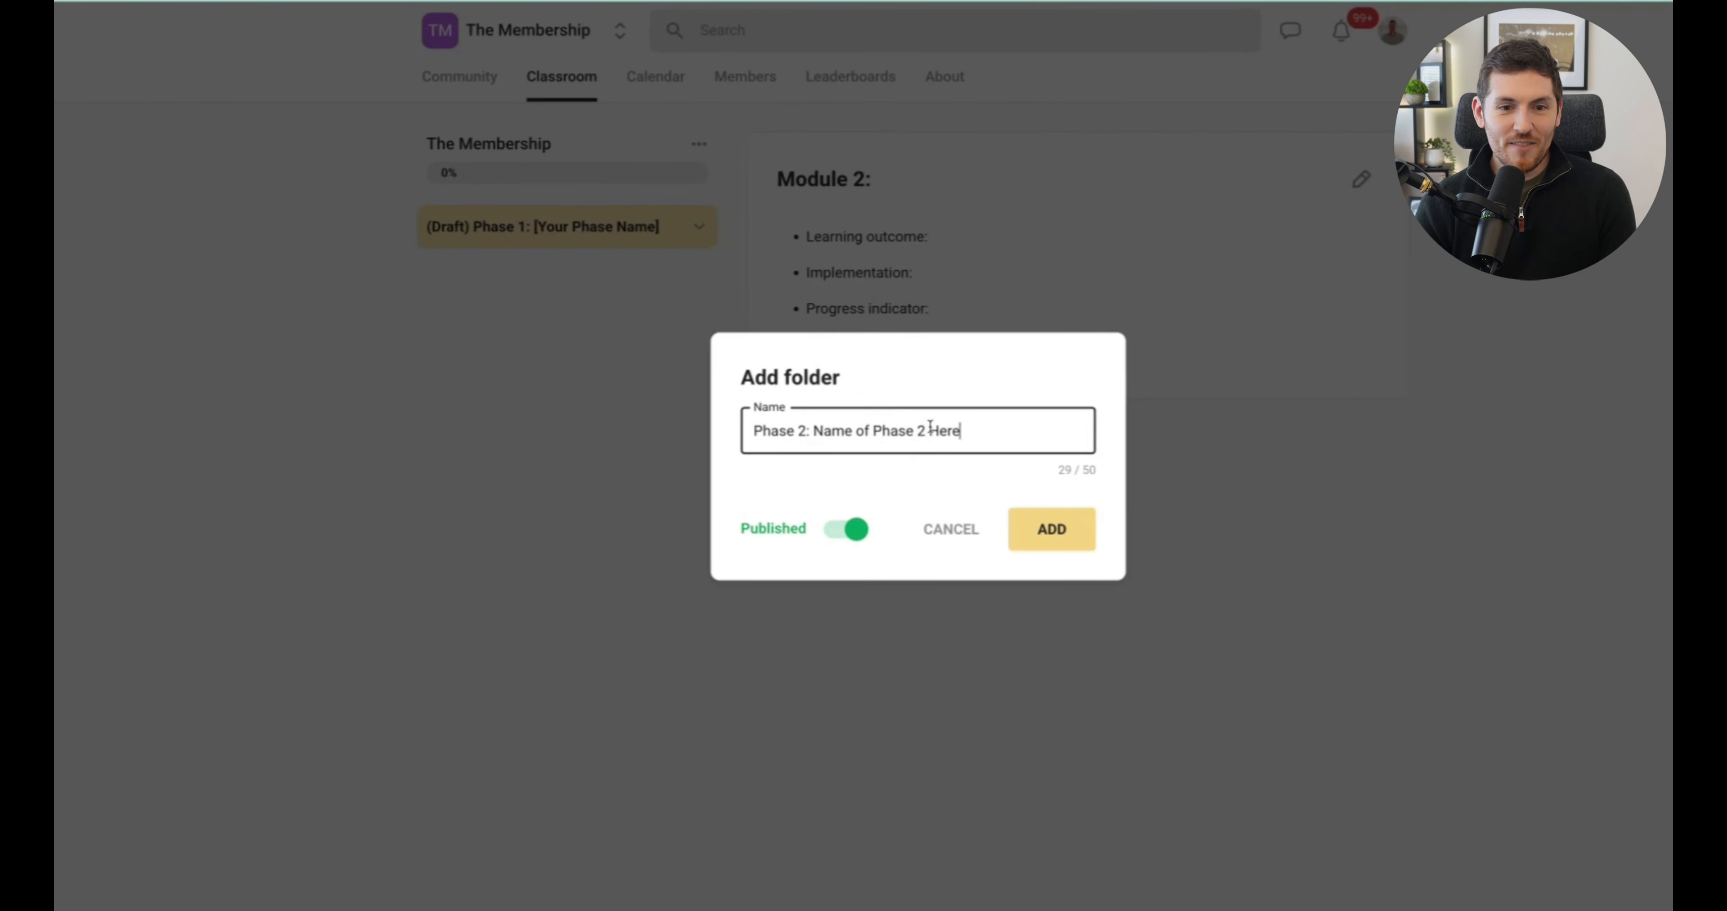
left_click(832, 532)
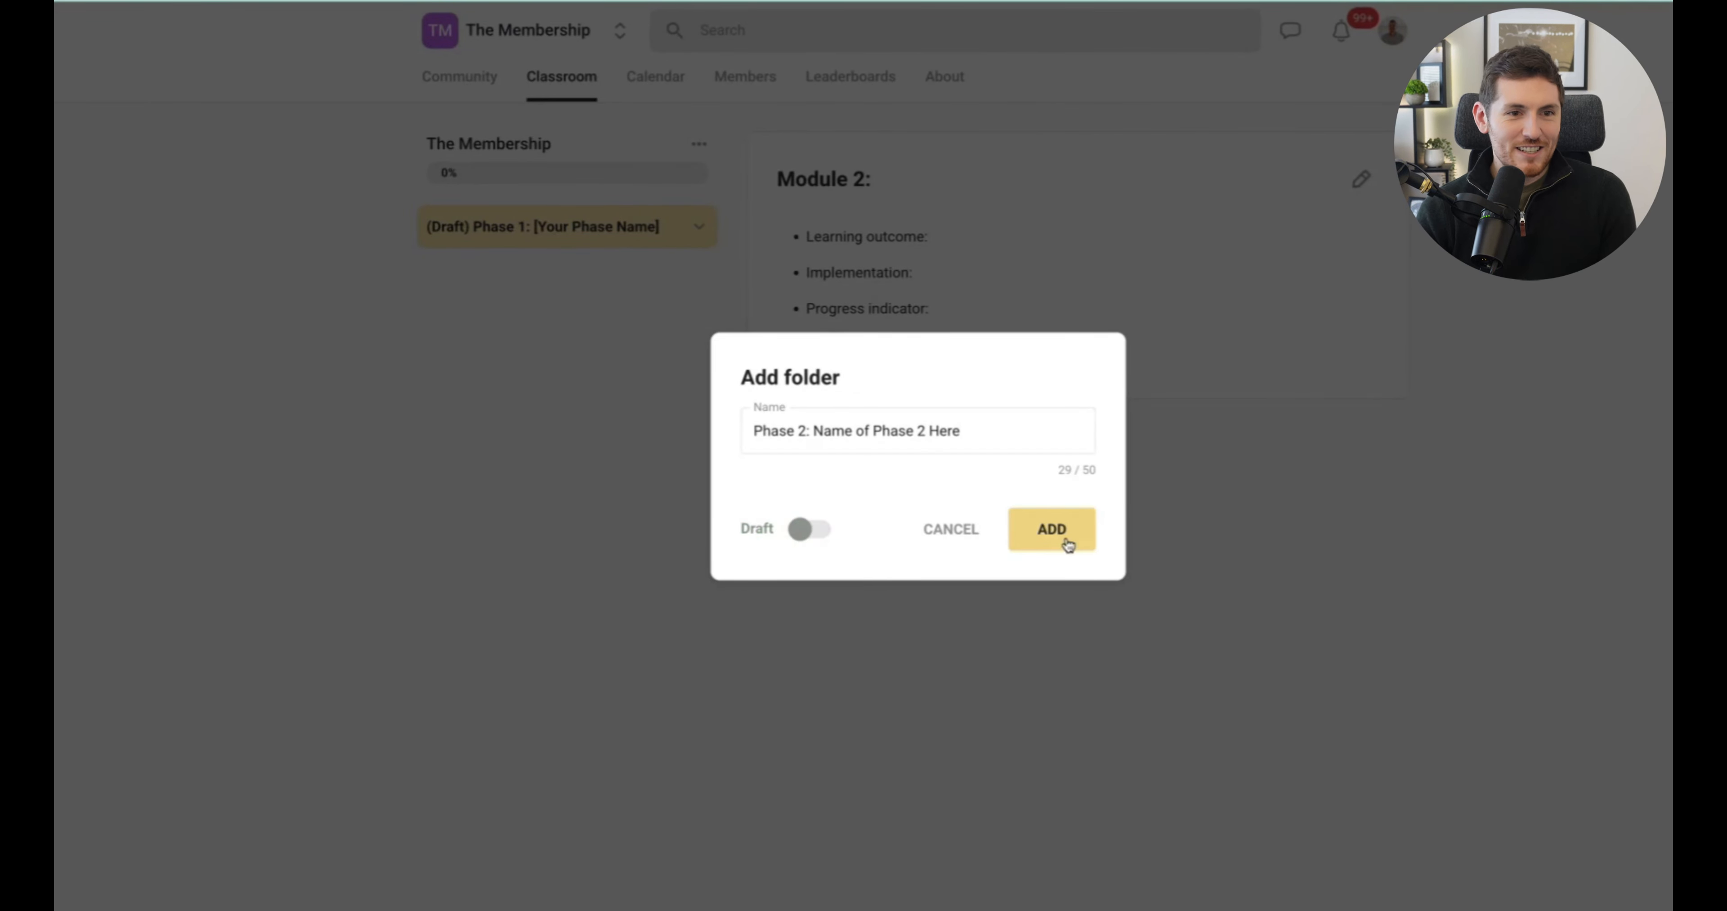
left_click(1063, 540)
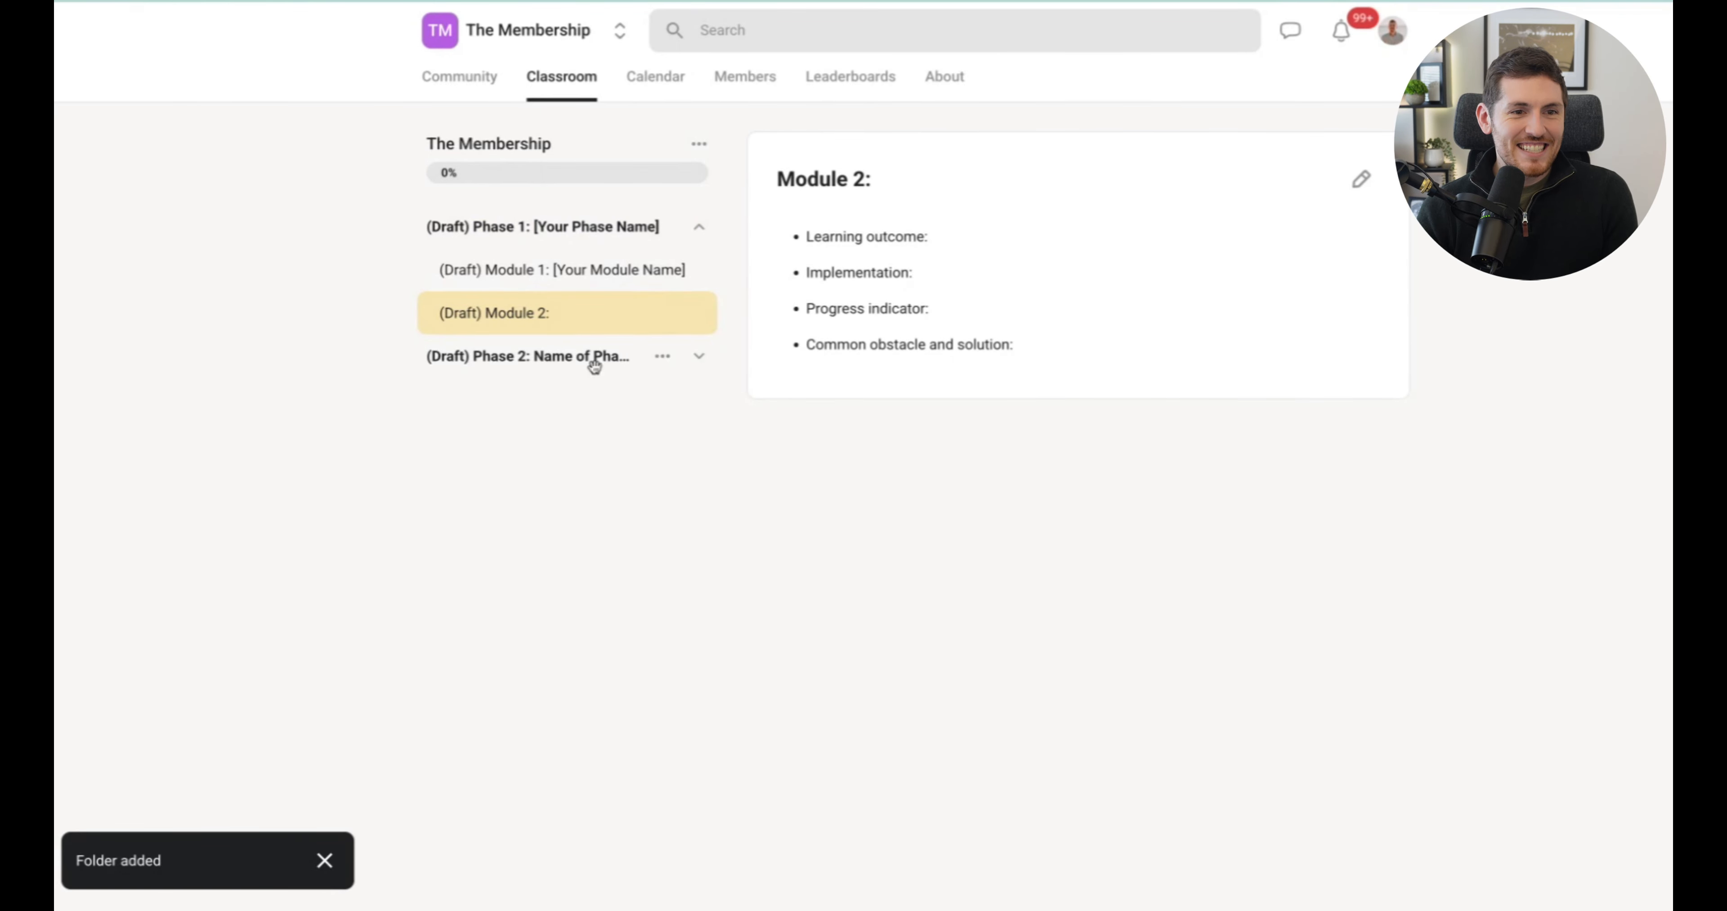
Step: Add a new page inside the Phase 2 folder and open it for editing
left_click_drag(575, 362, 575, 369)
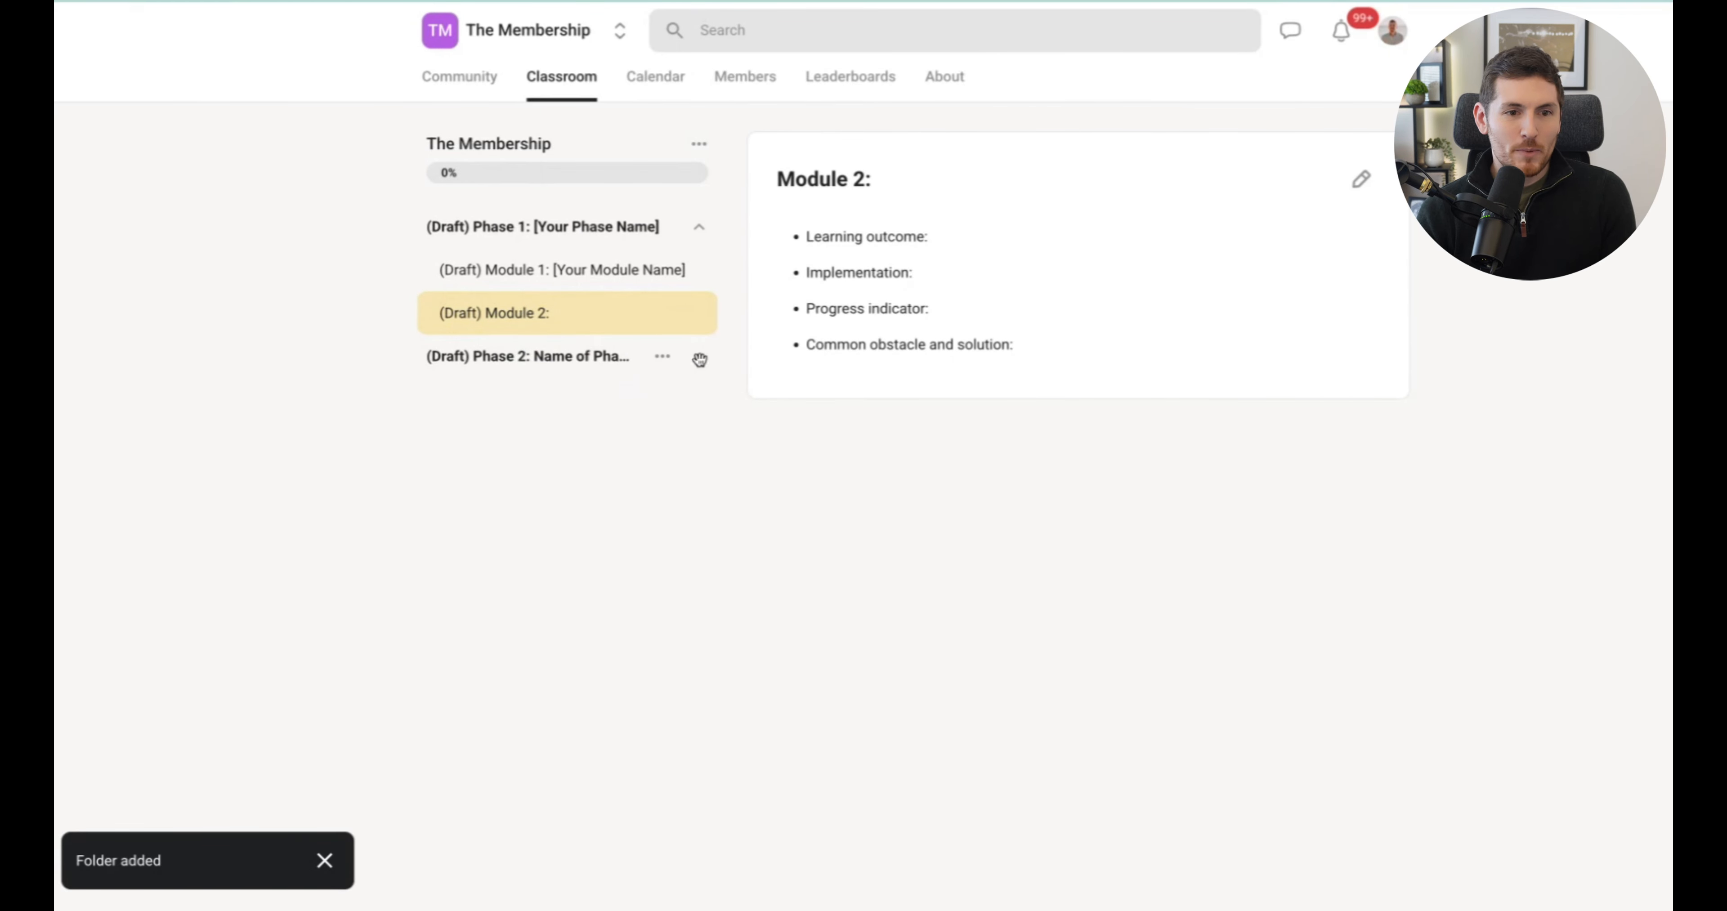
left_click(663, 357)
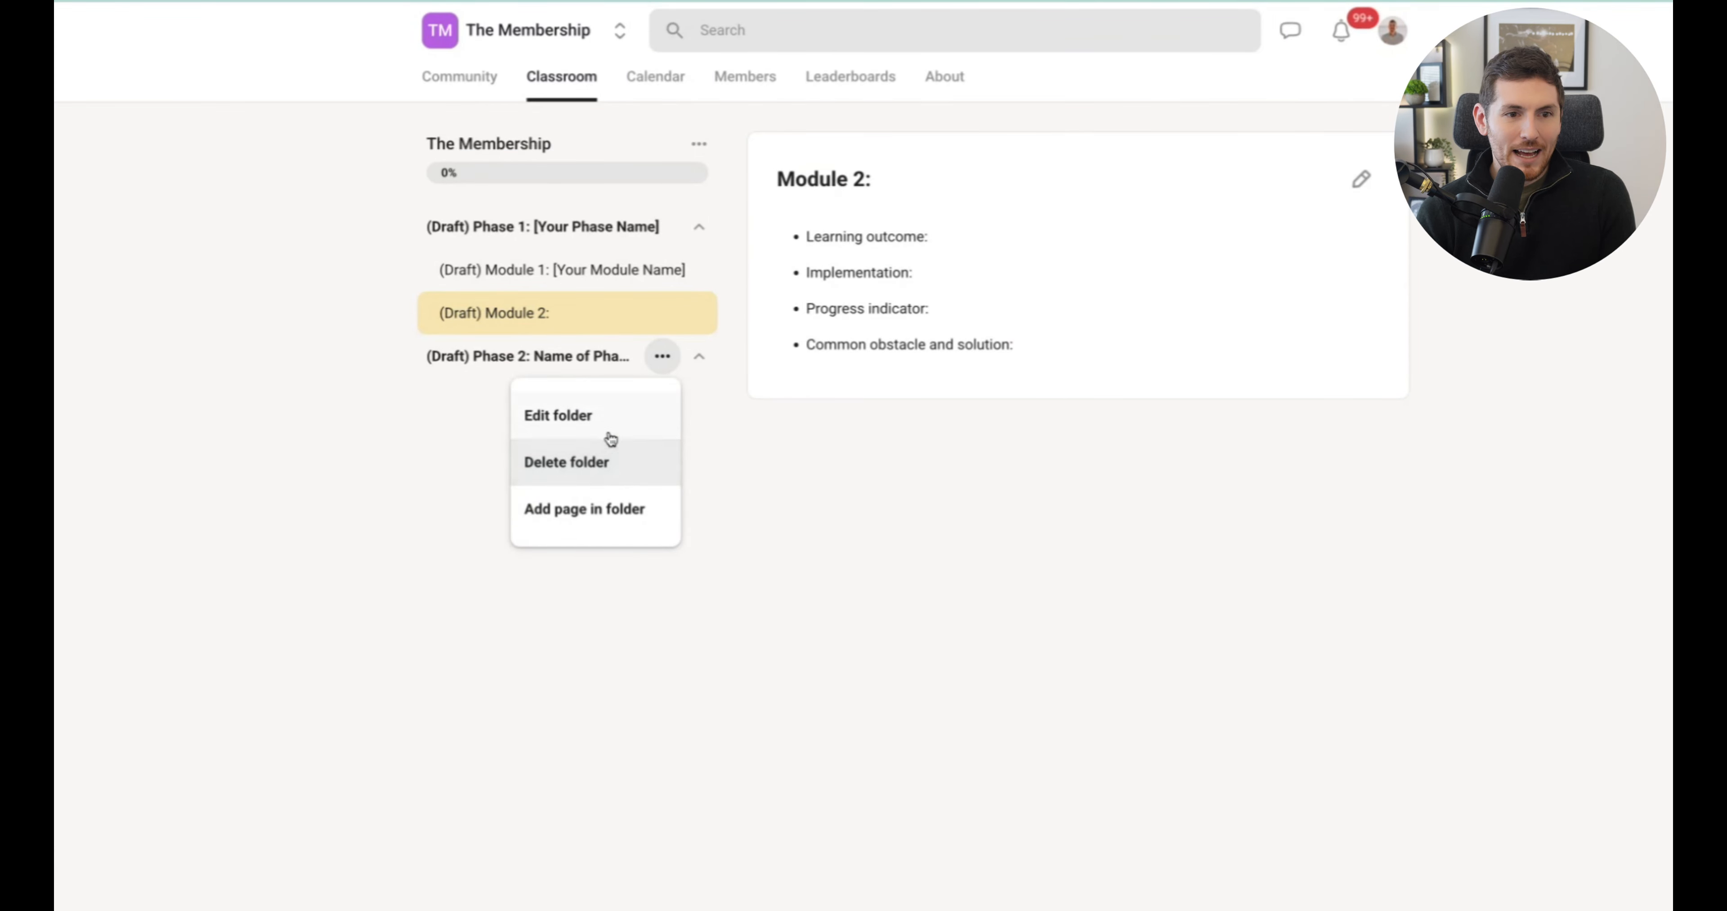
left_click(587, 509)
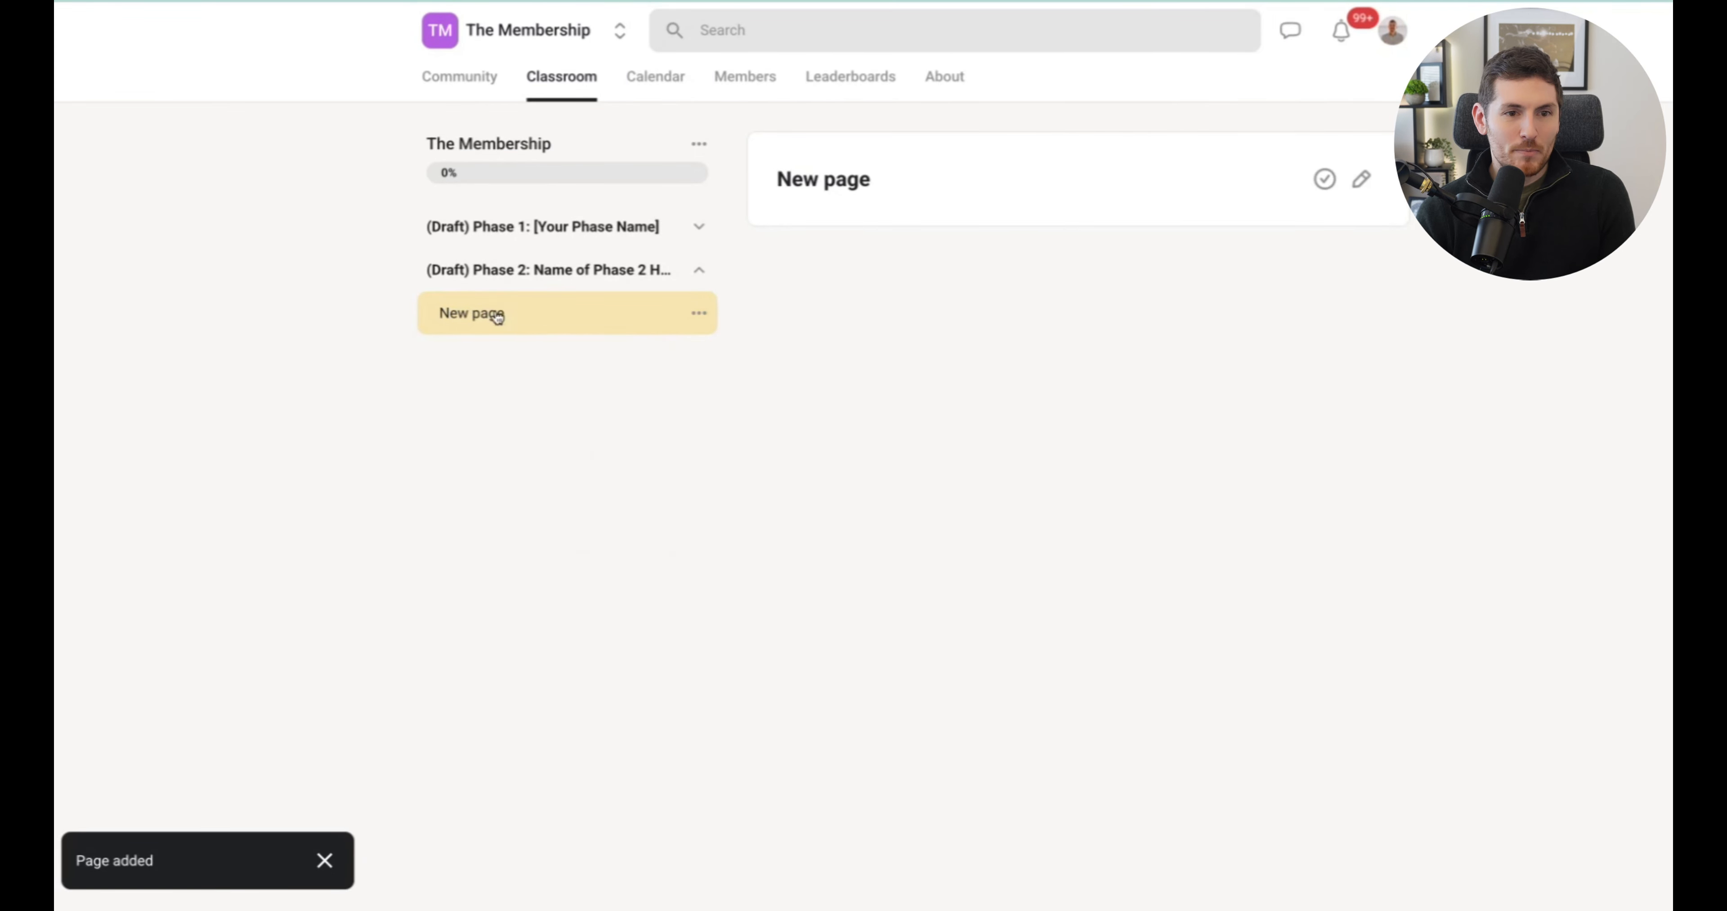
left_click(698, 313)
left_click(637, 373)
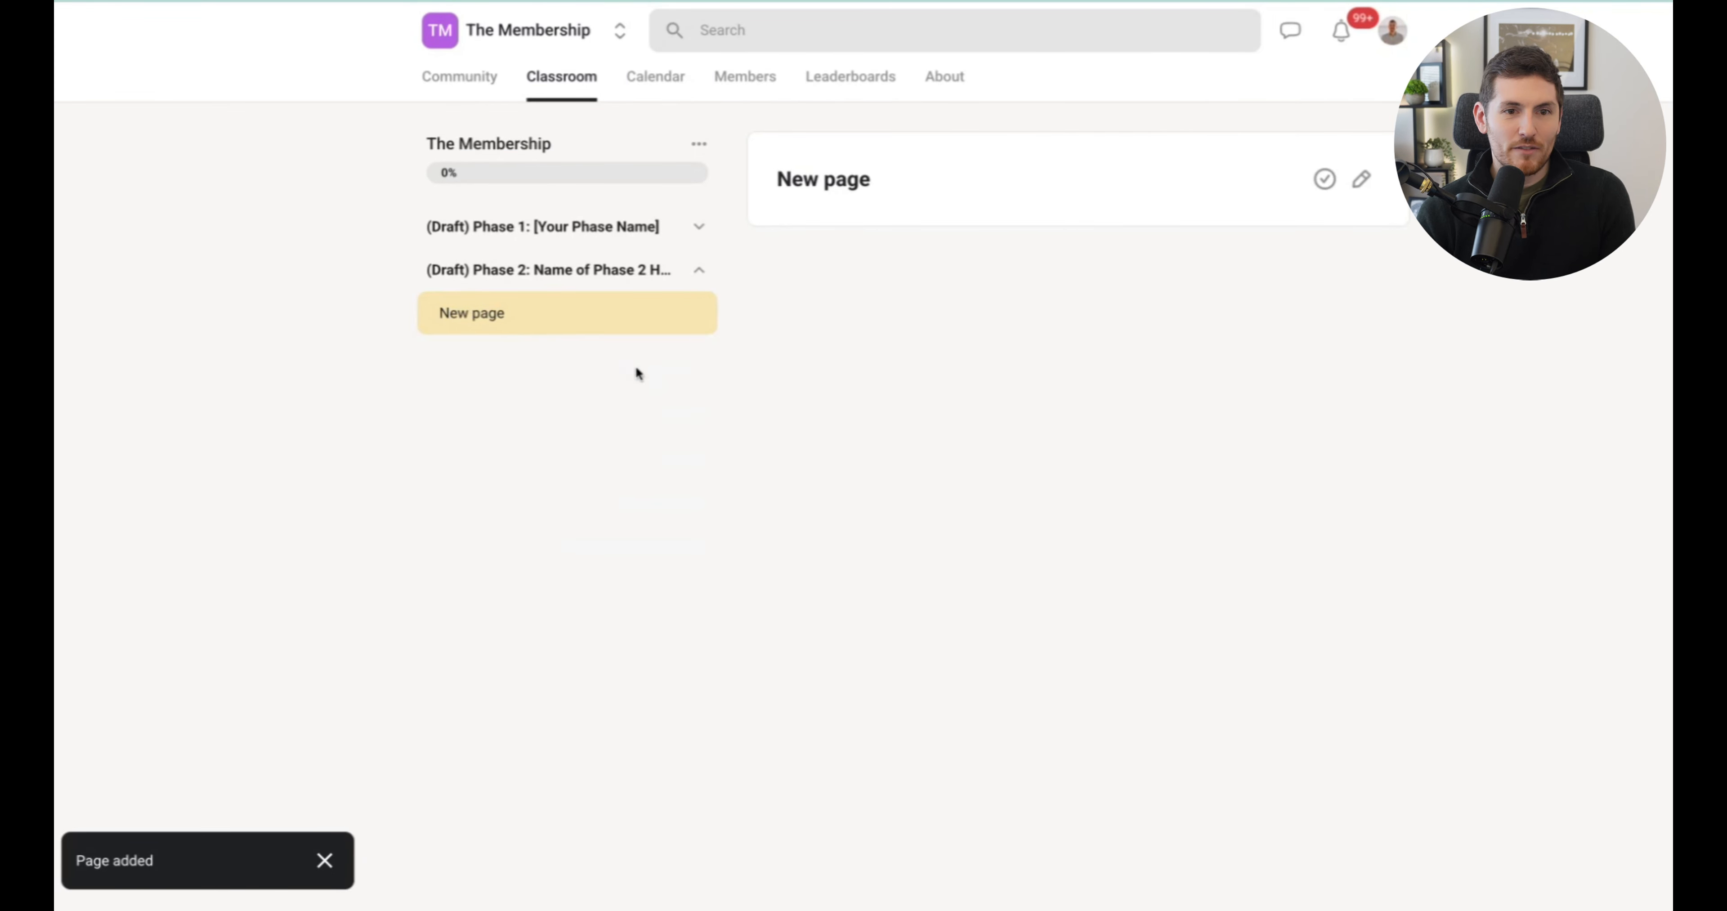
Step: Title the new Phase 2 page "Available inside the paid community", set it to draft and save it
triple_click(907, 223)
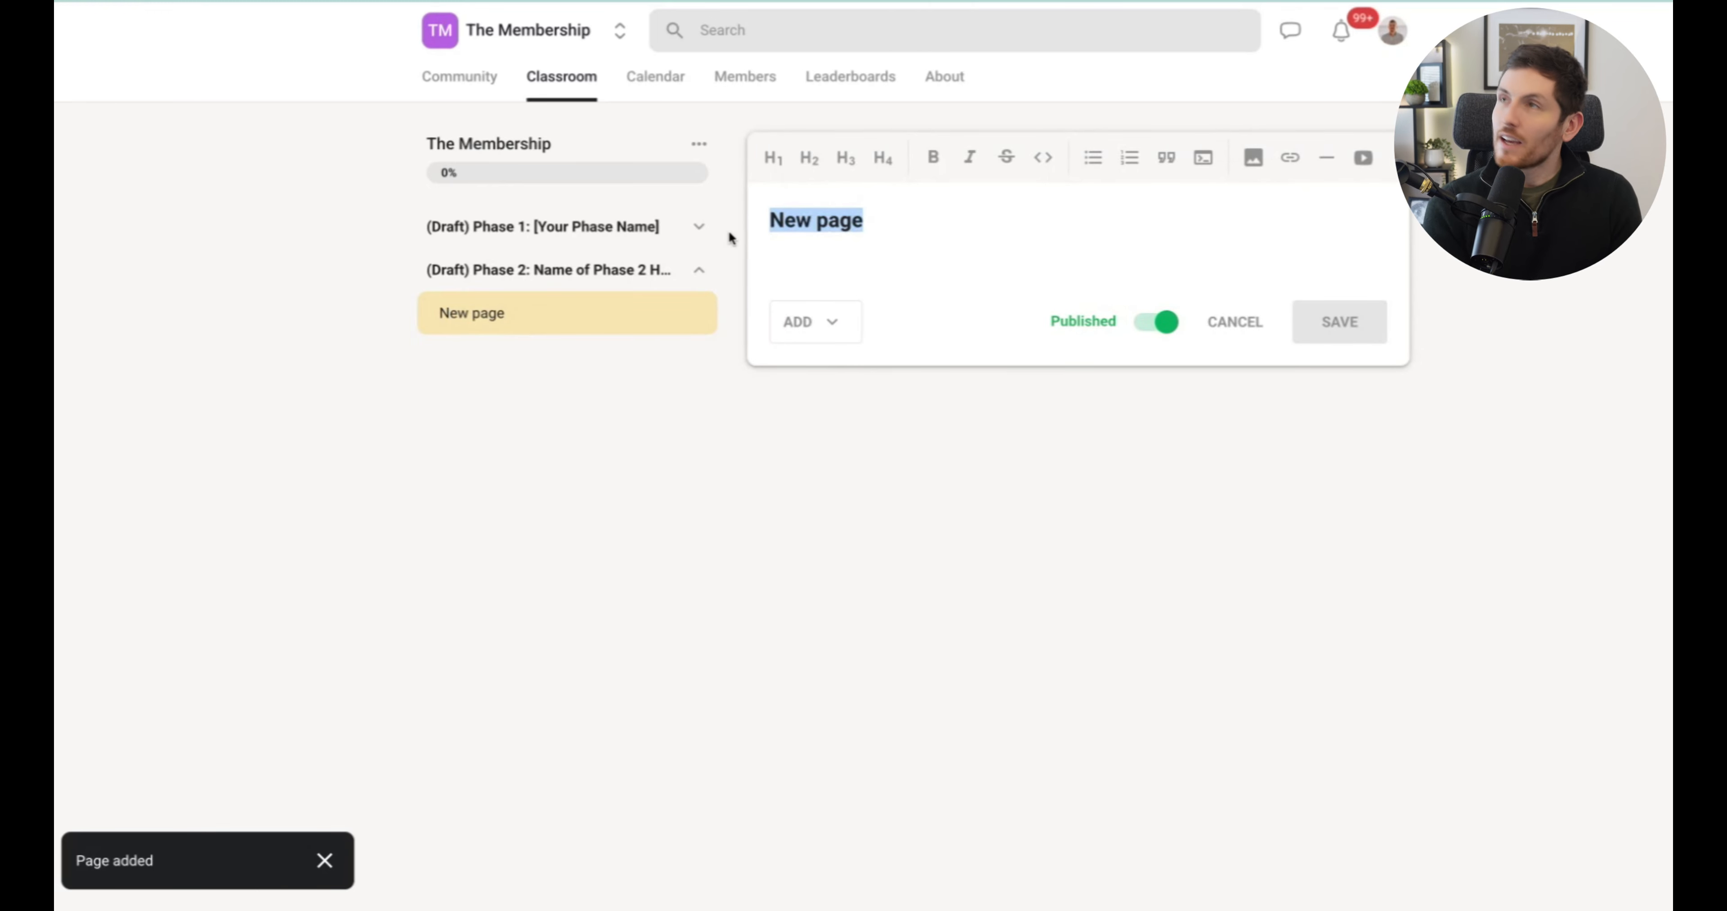
type("Available i")
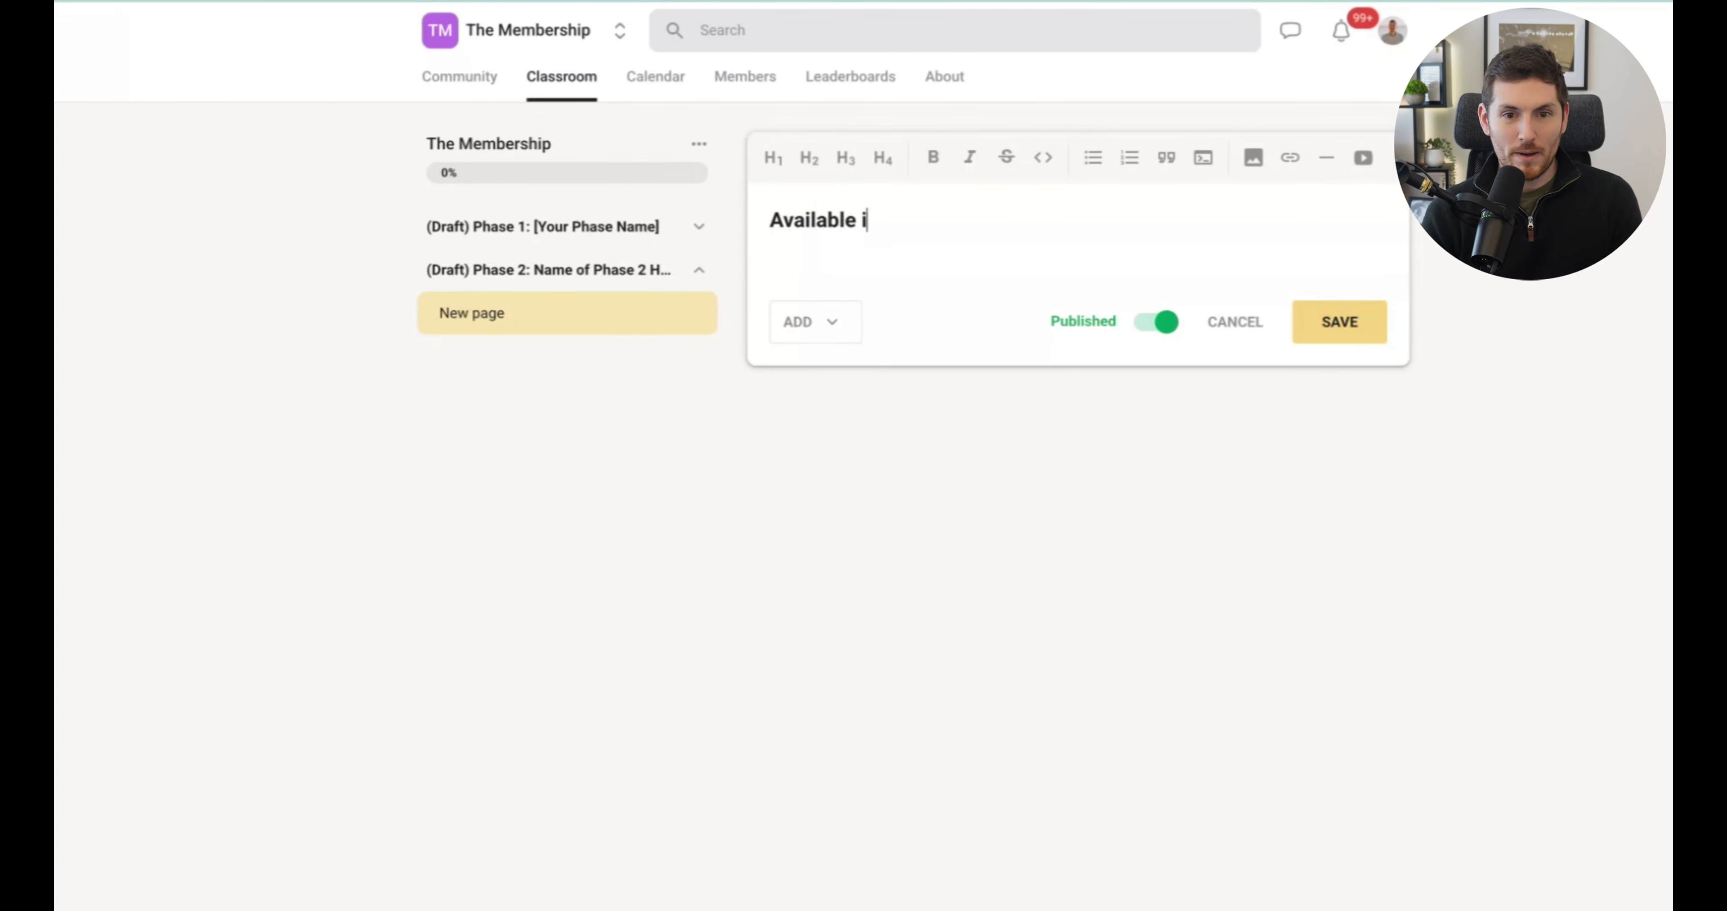
type("nside the paid commu")
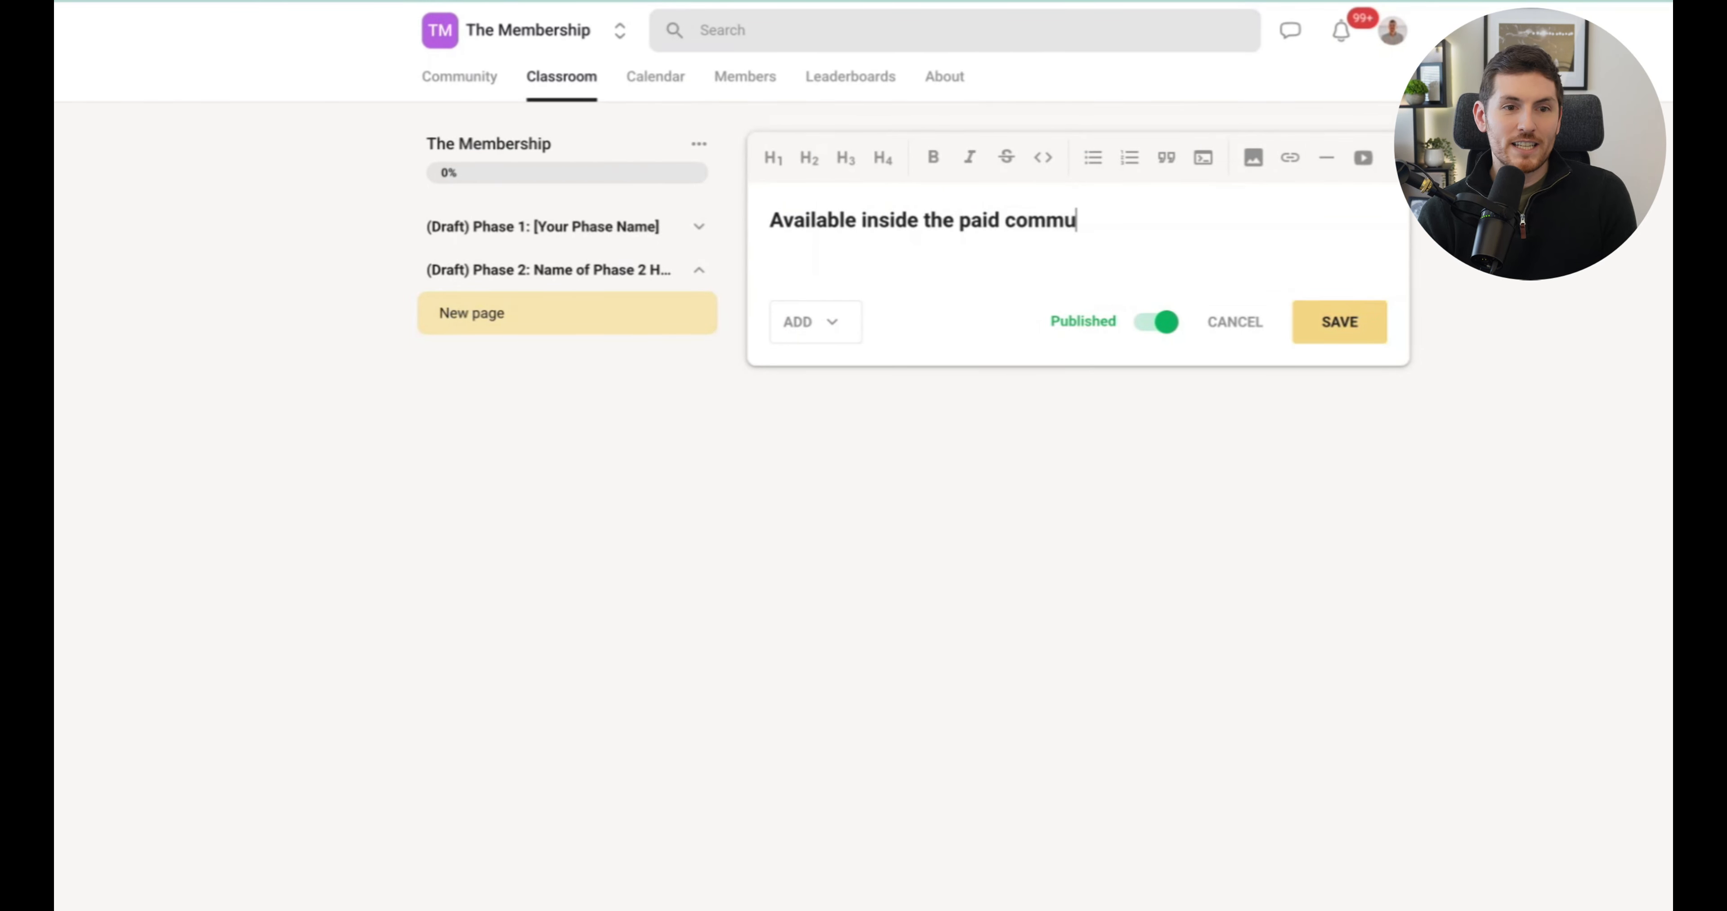
type("nity")
left_click(1163, 324)
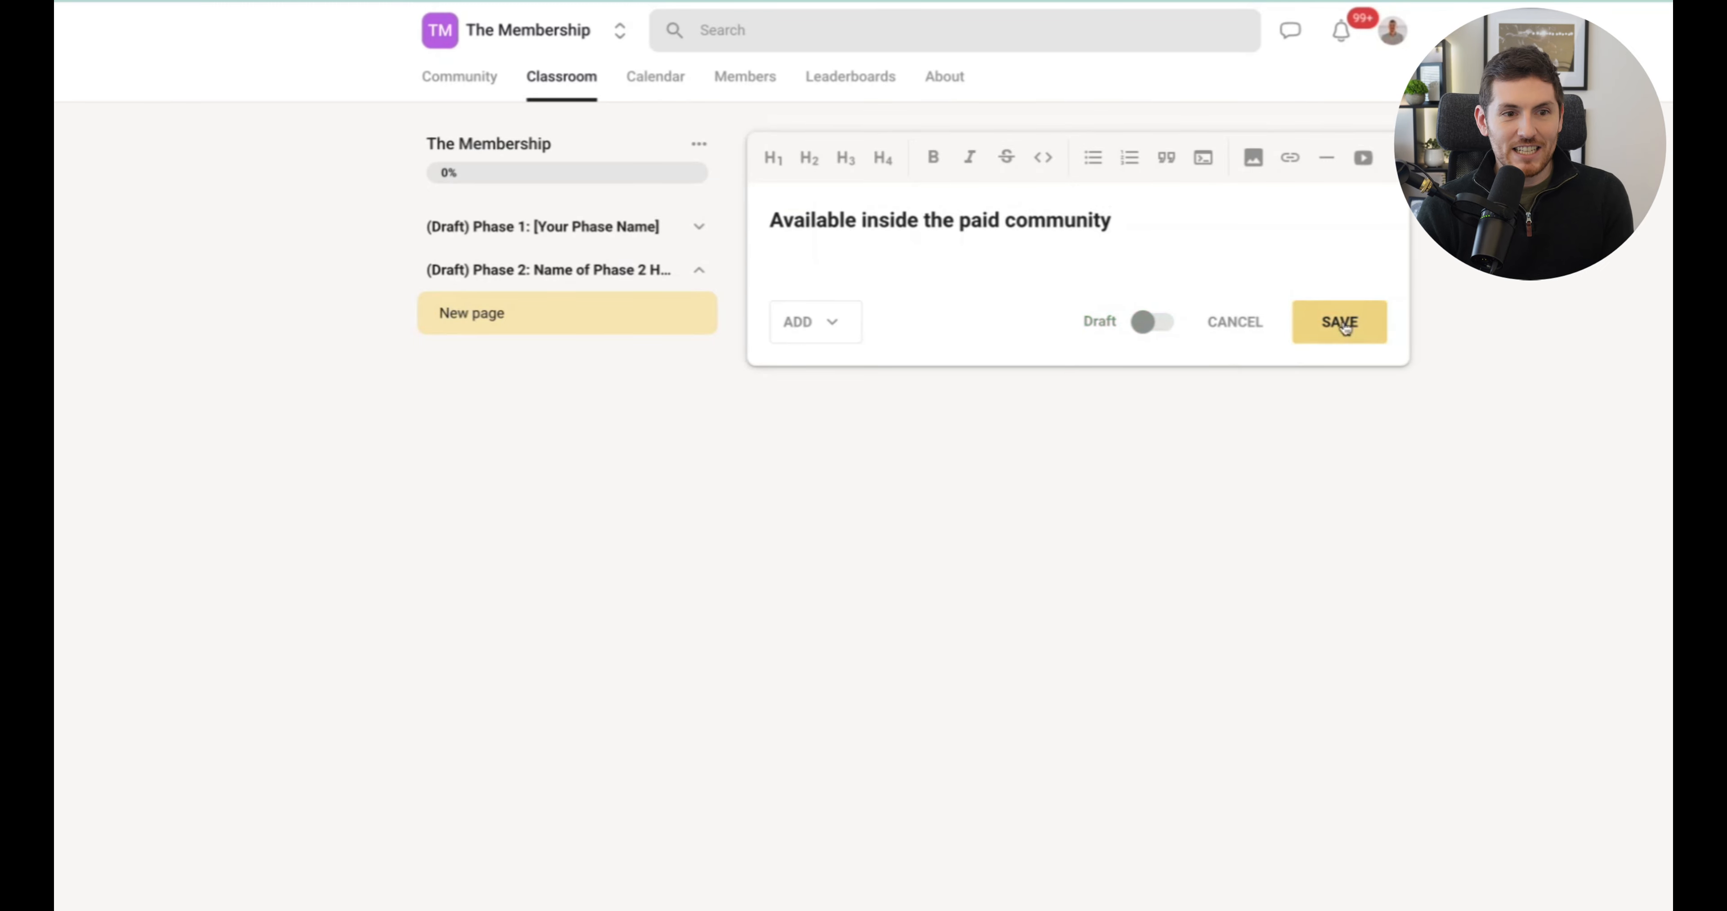
left_click(1339, 322)
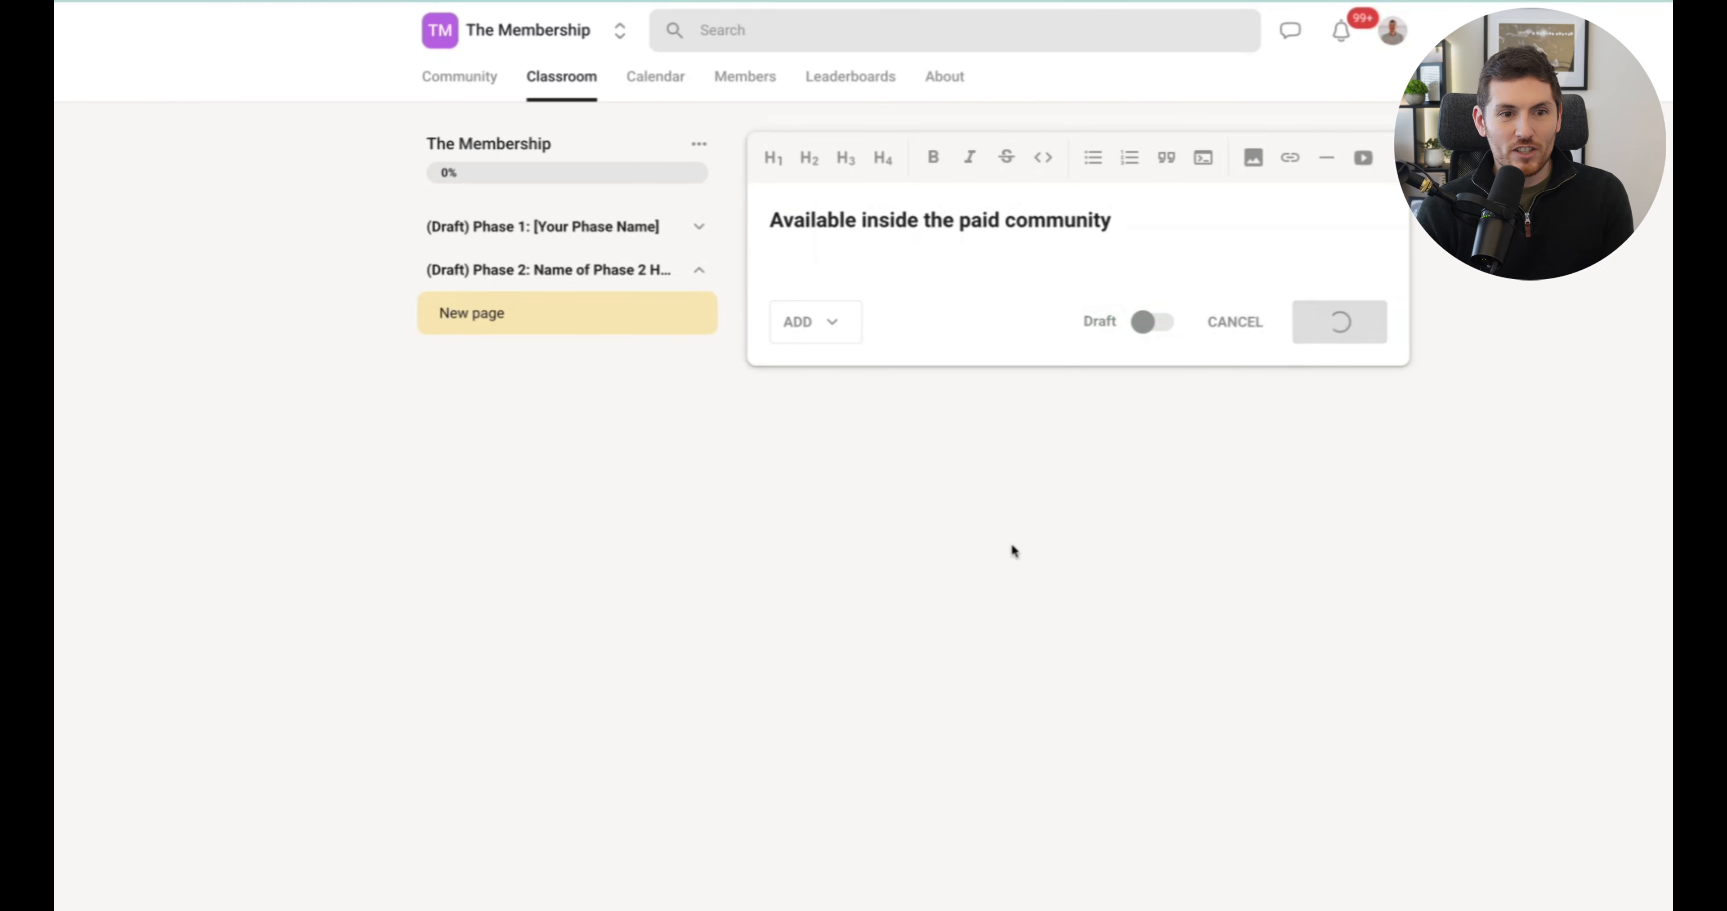
left_click(571, 271)
left_click(708, 270)
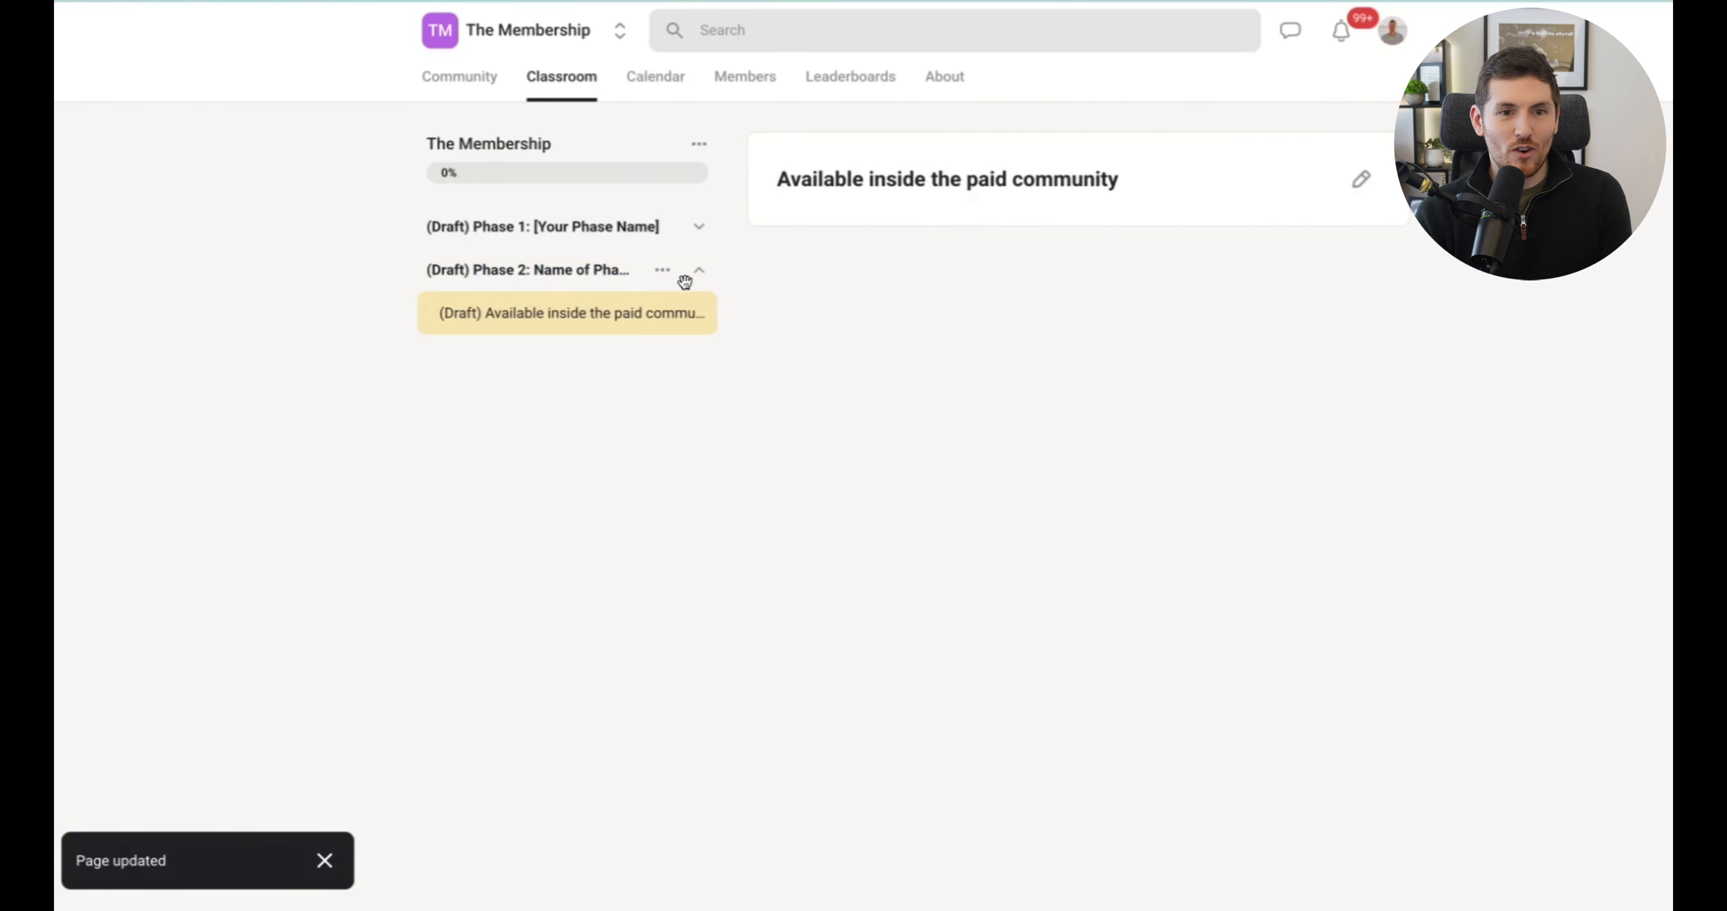
left_click(661, 271)
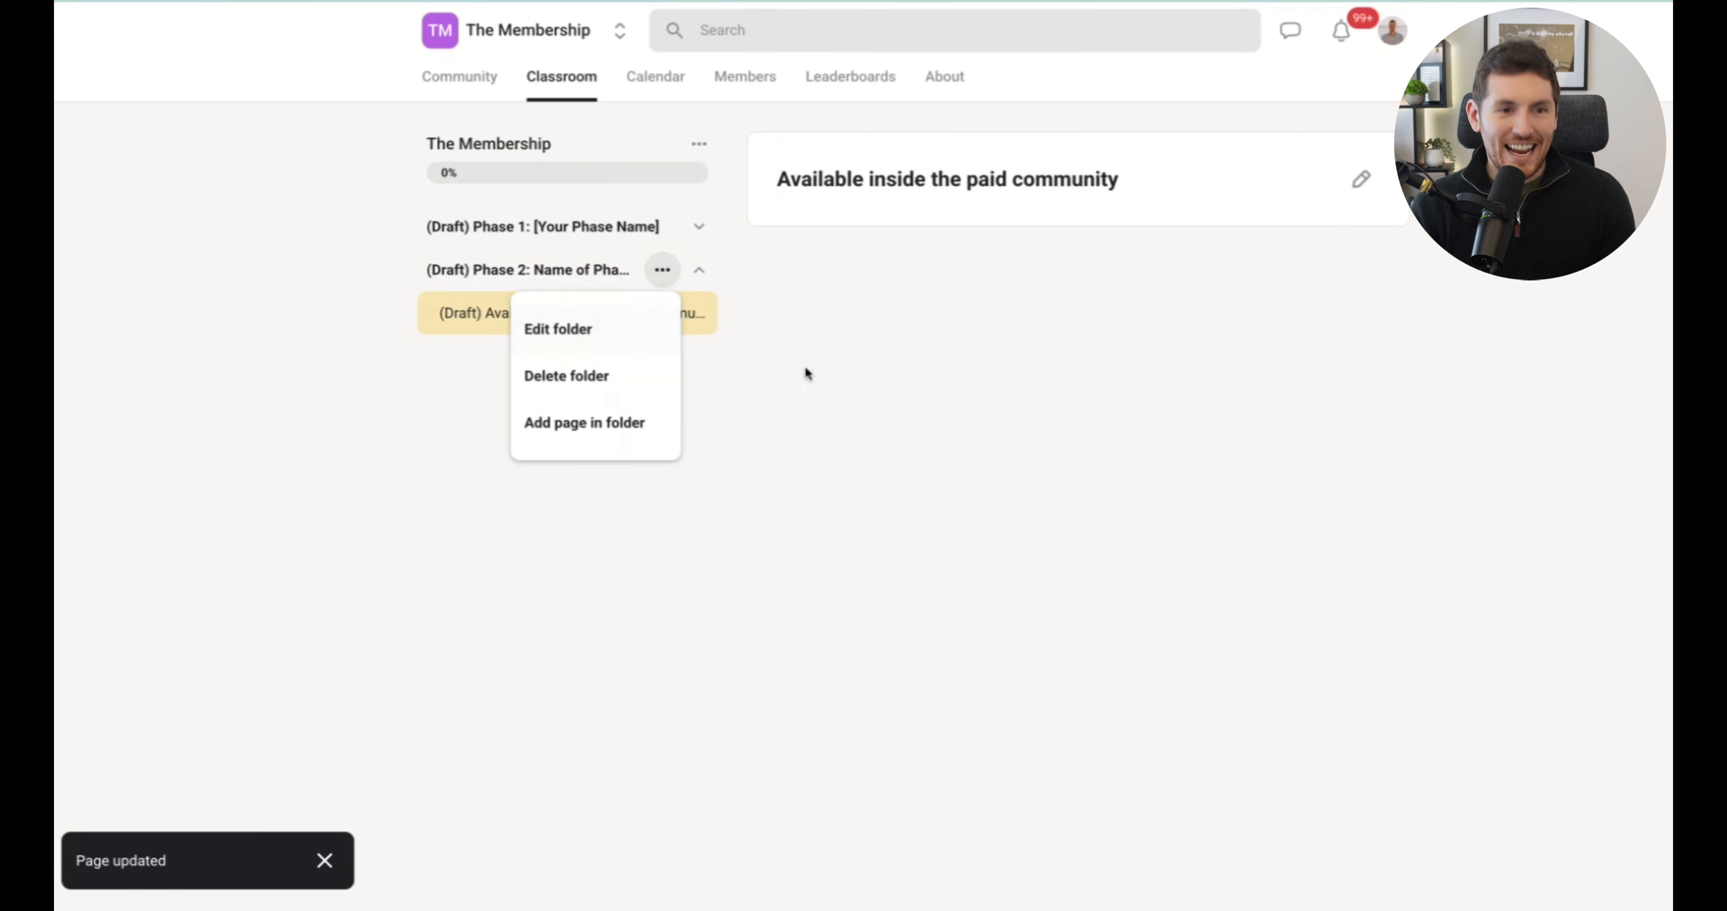
left_click(646, 329)
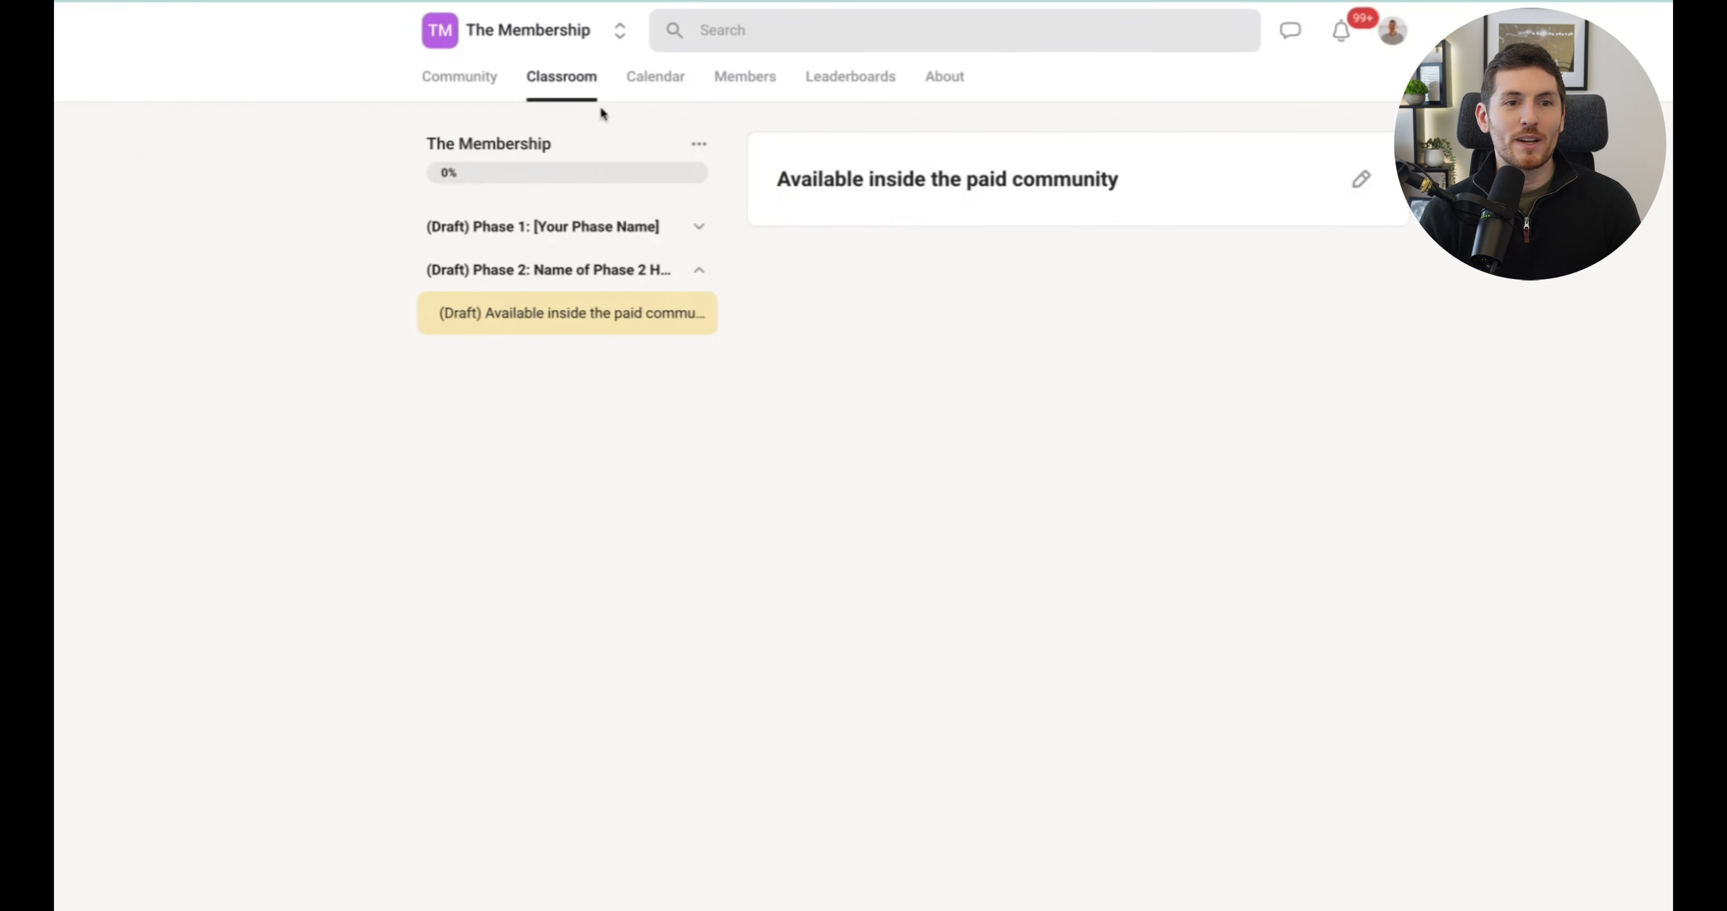
Step: Look at the community calendar, return to The Membership course in the classroom and expand the Phase 1 folder to review its modules
left_click(651, 91)
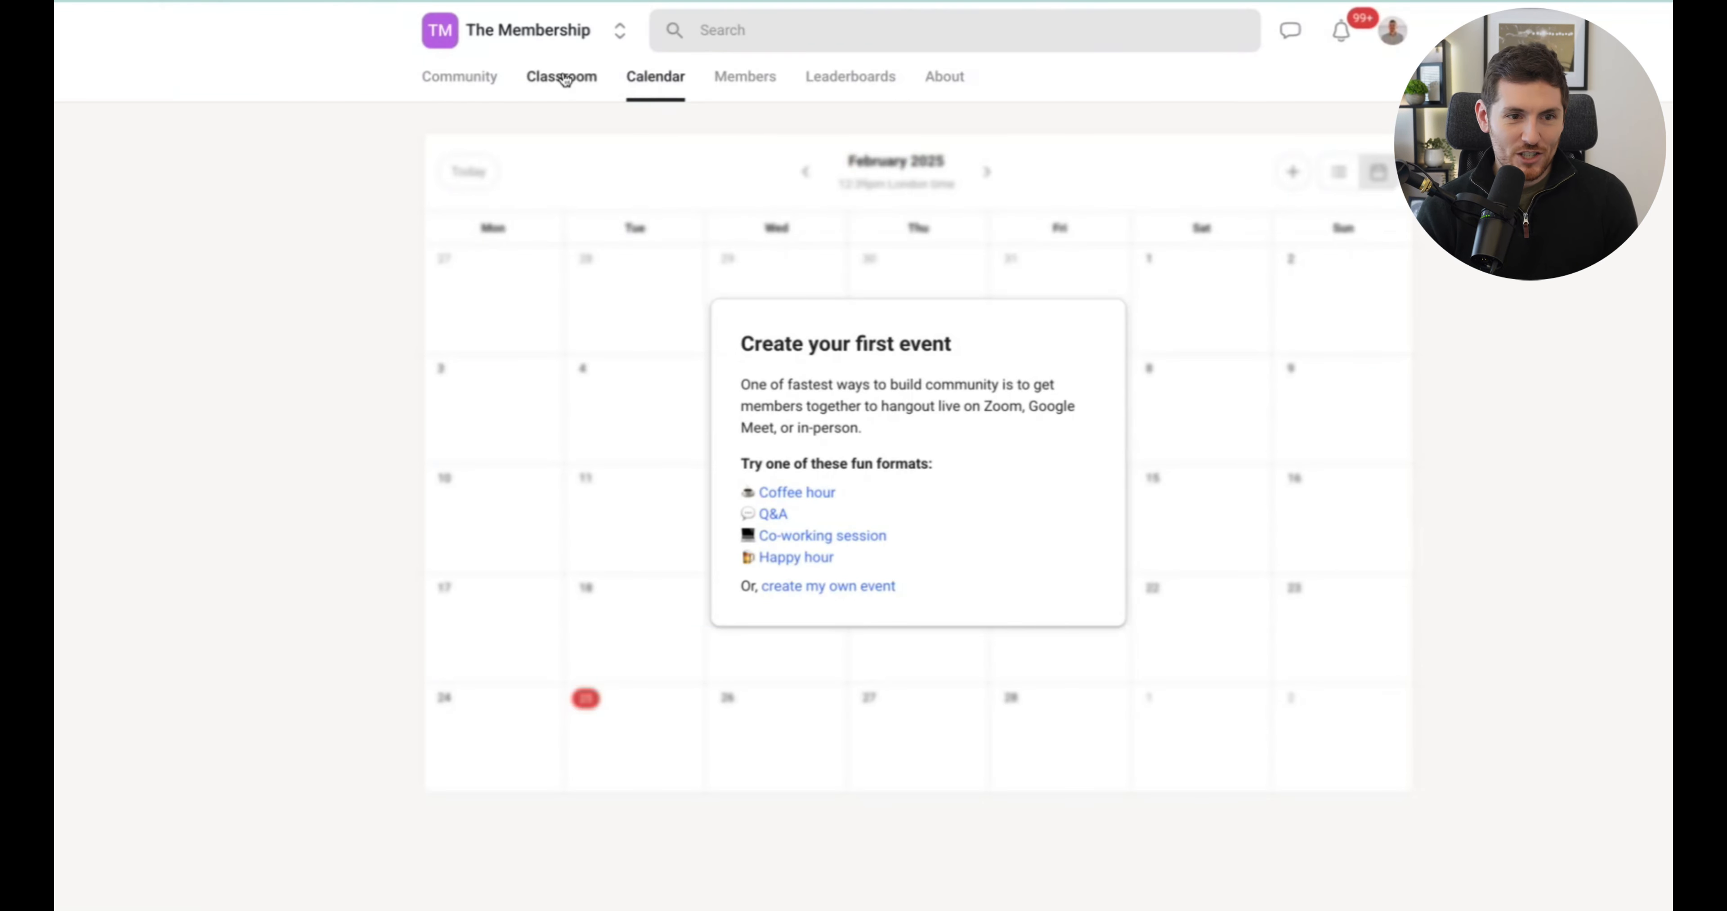
left_click(561, 76)
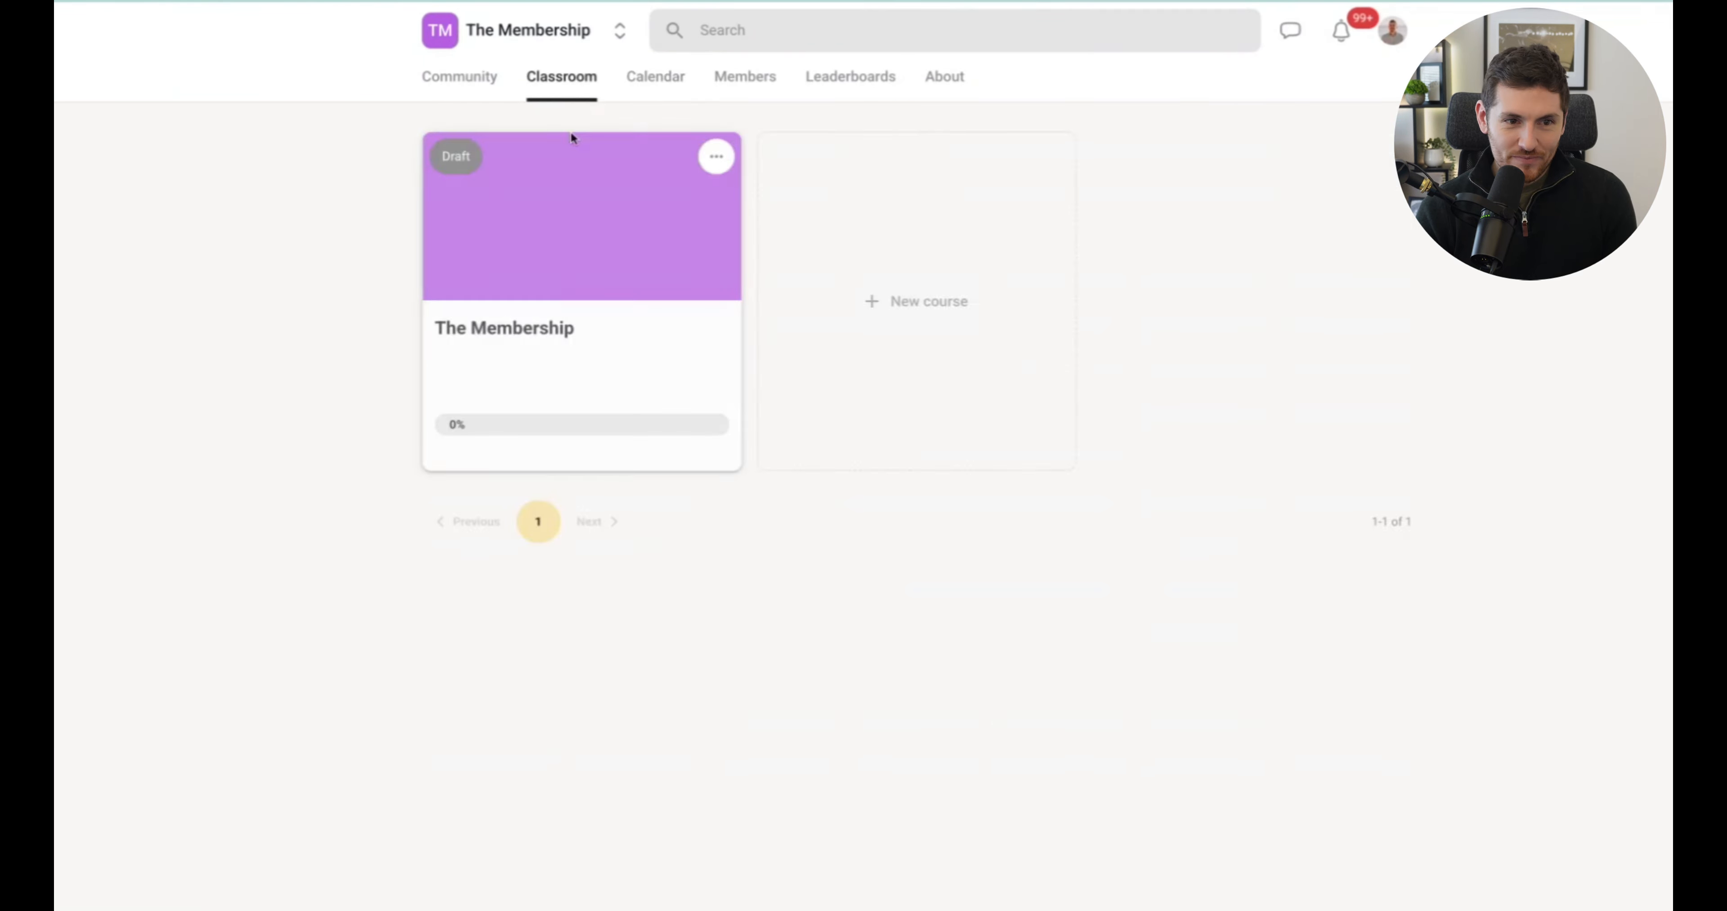
left_click(540, 332)
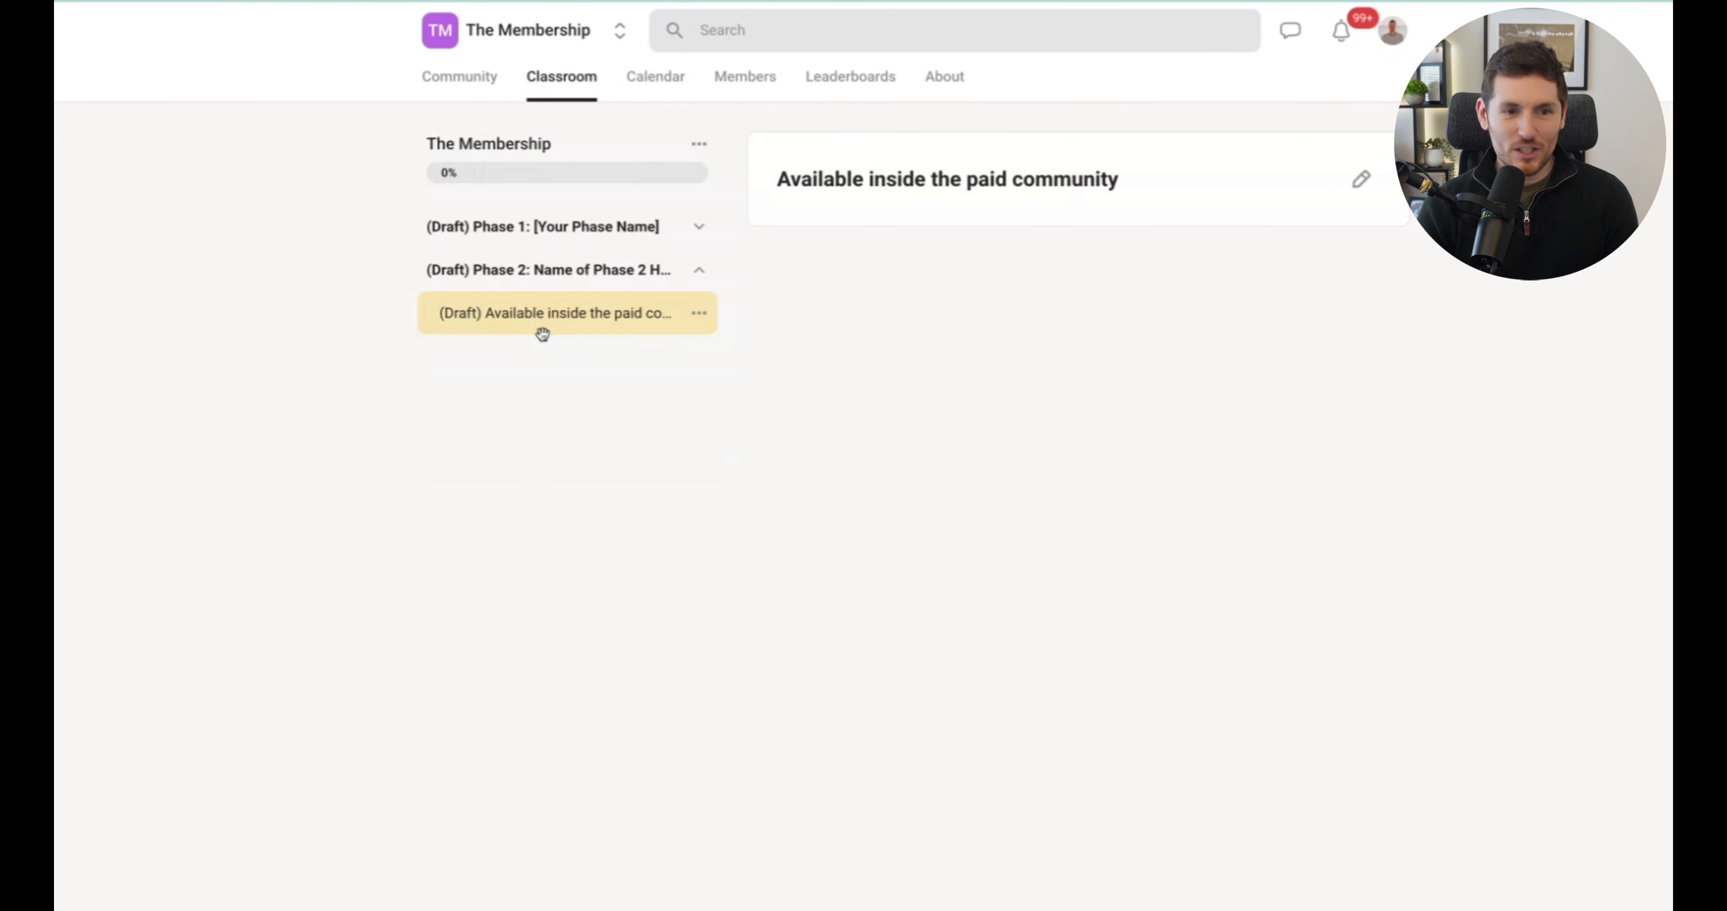
left_click(567, 227)
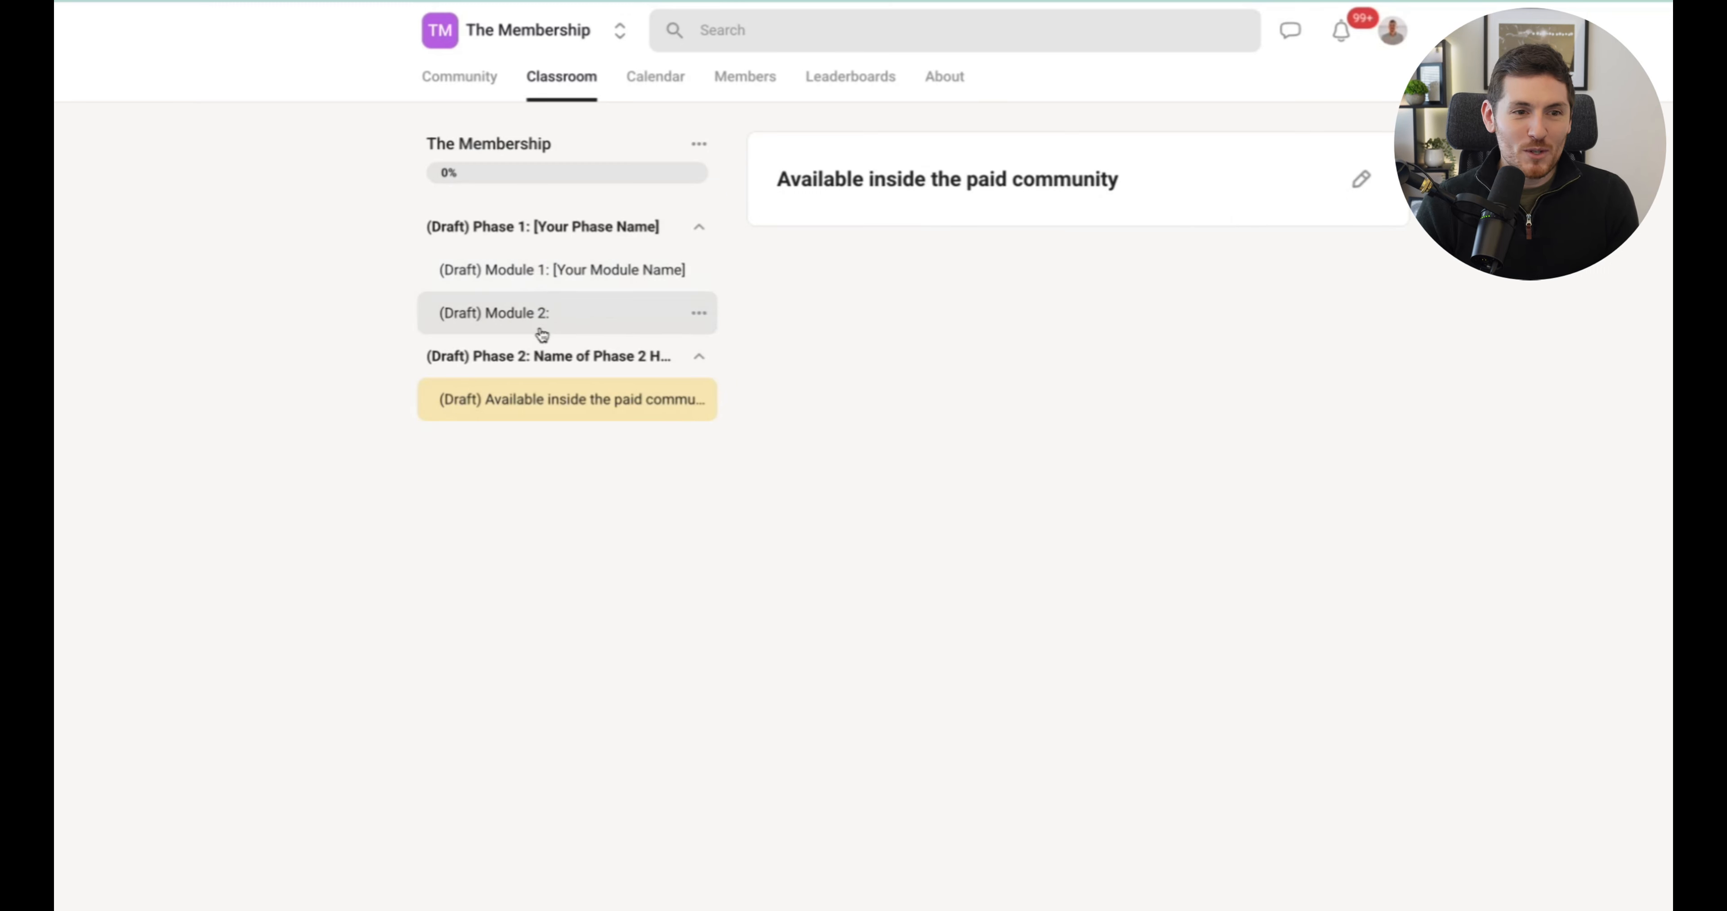
left_click(530, 313)
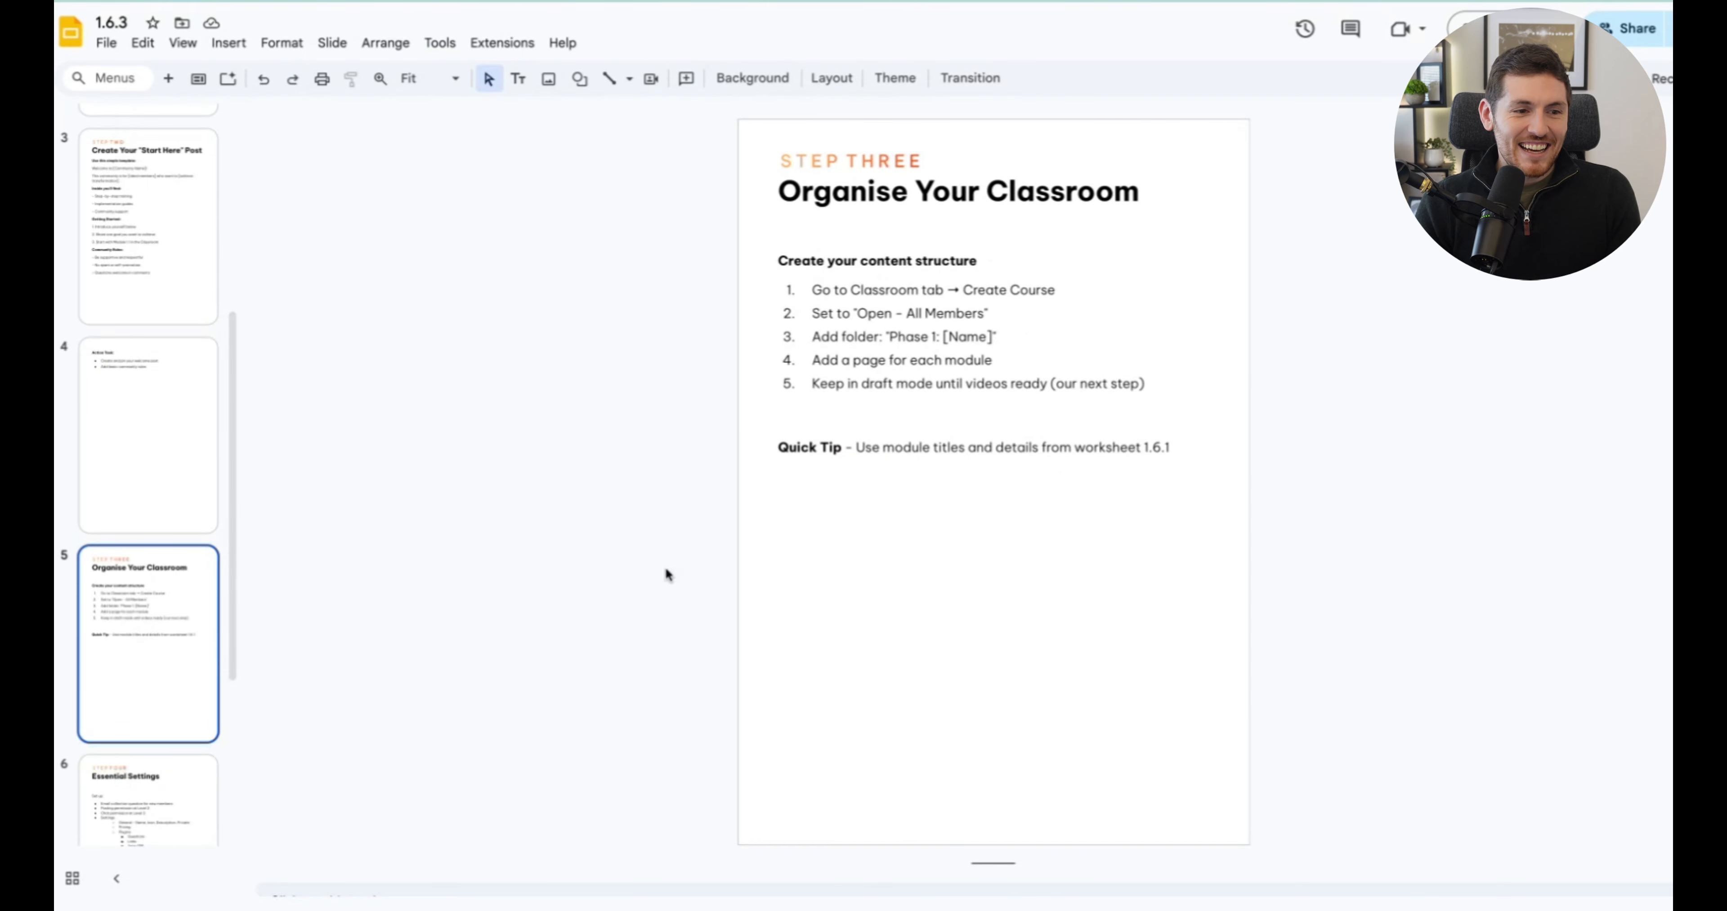
Step: Switch to the 1.6.3 presentation in Google Slides and open the Step Four "Essential Settings" slide
scroll(94, 670, "down", 3)
left_click(124, 716)
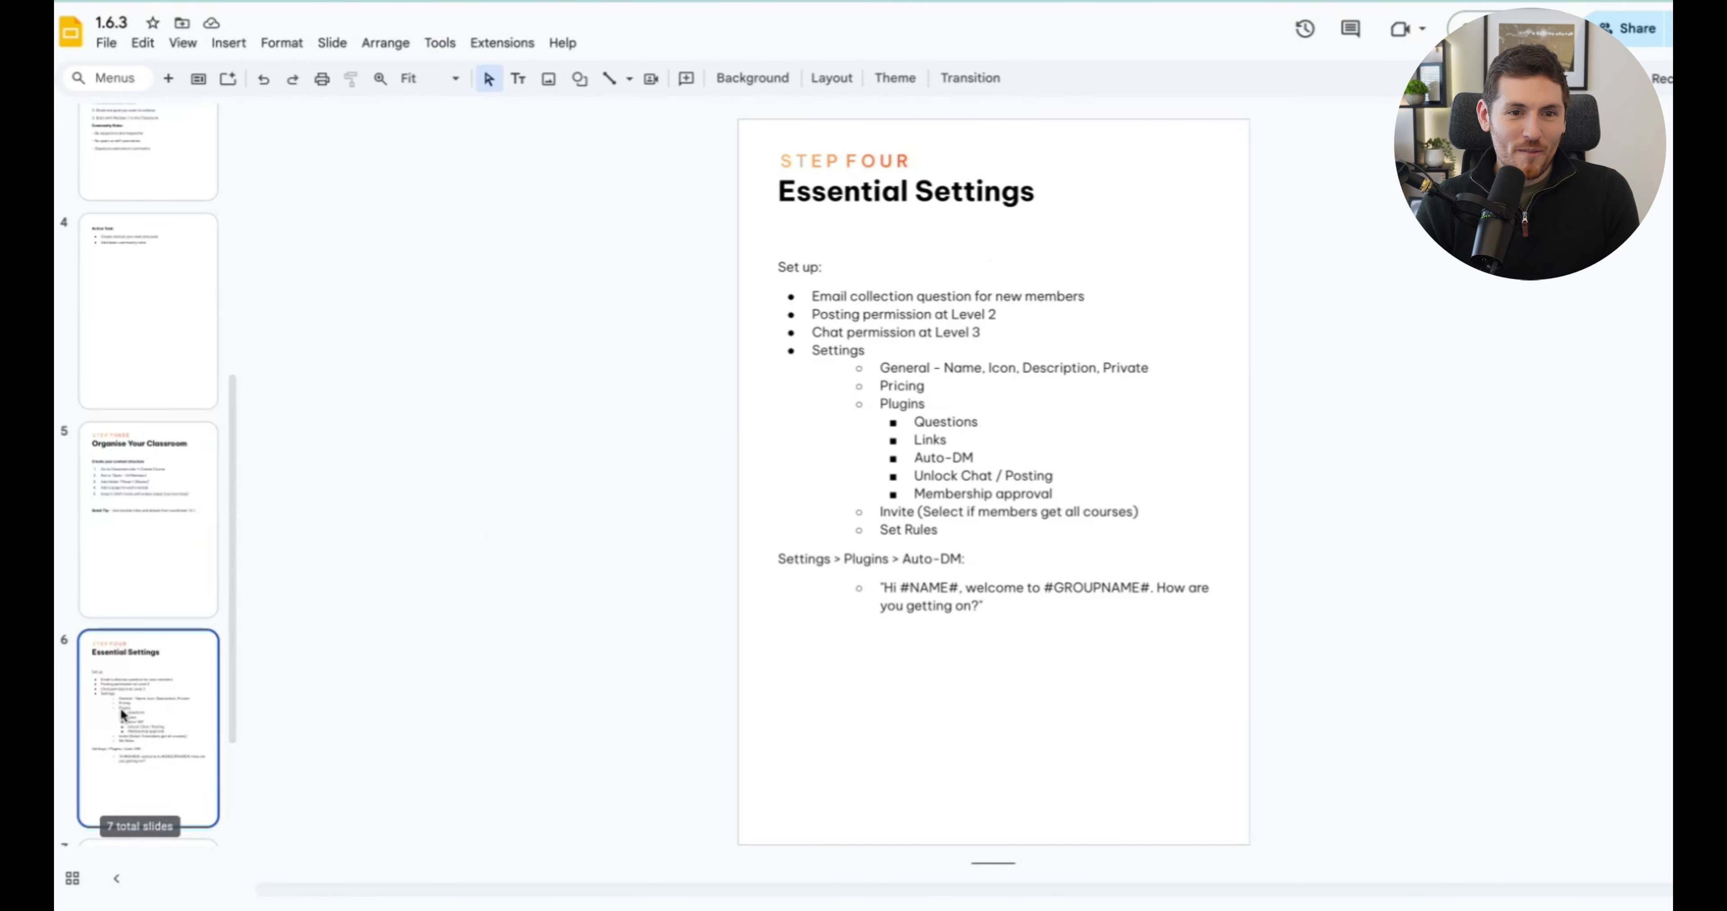
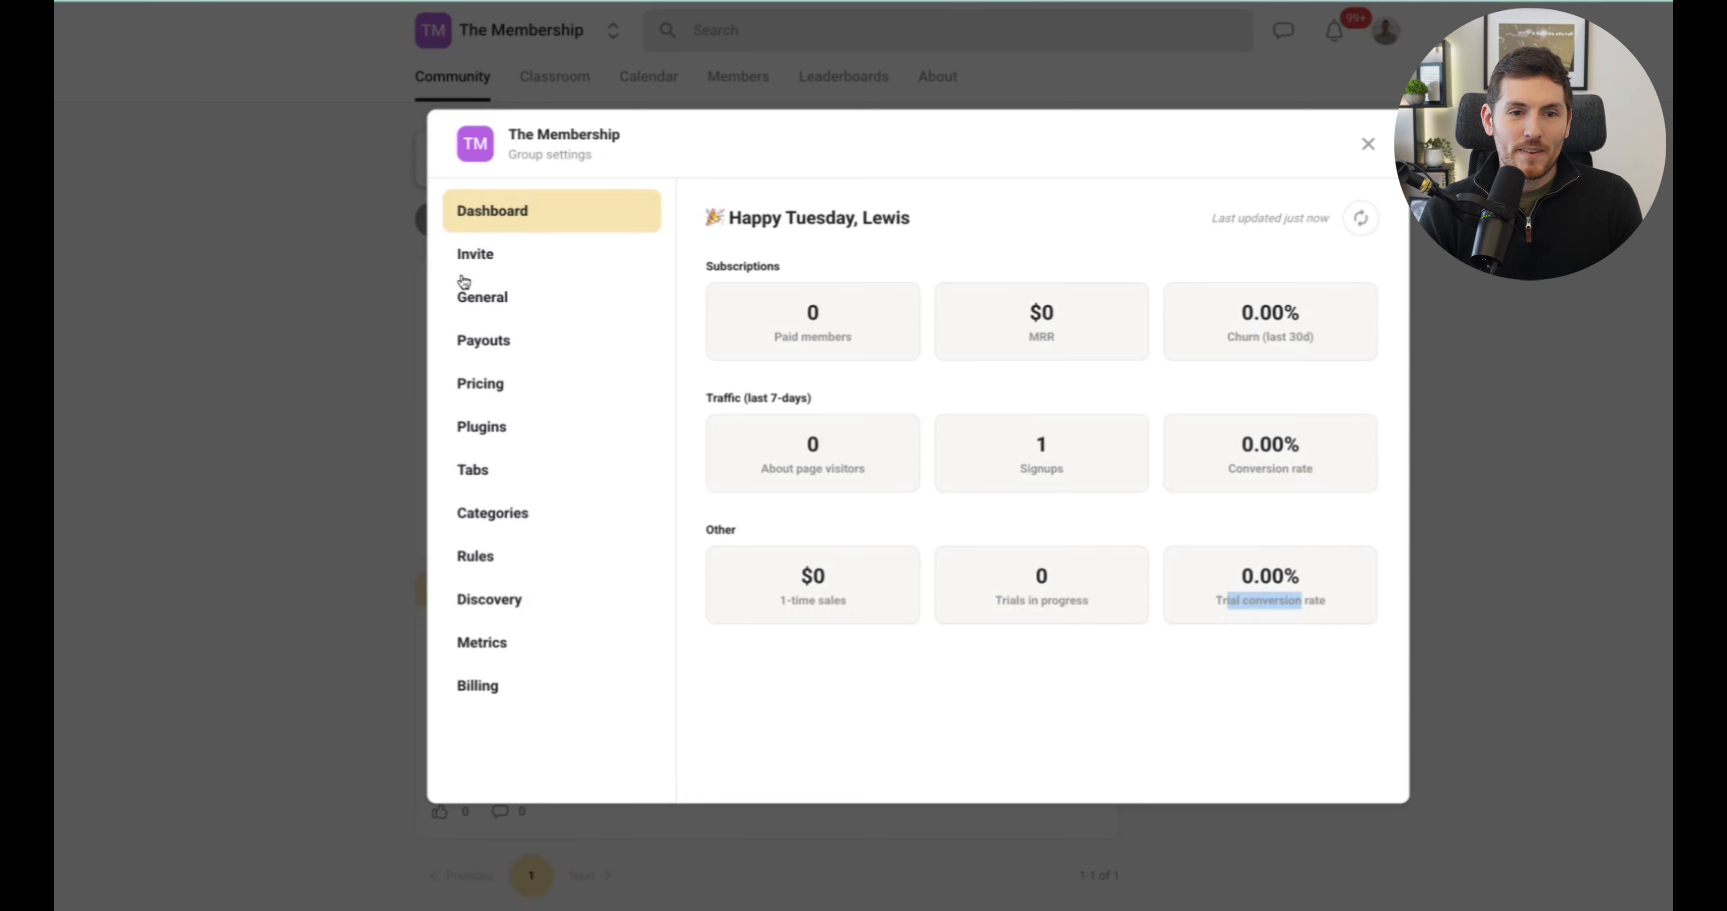
Step: Copy the share link from the group's invite settings and check the course access for invited members without changing it
left_click(512, 261)
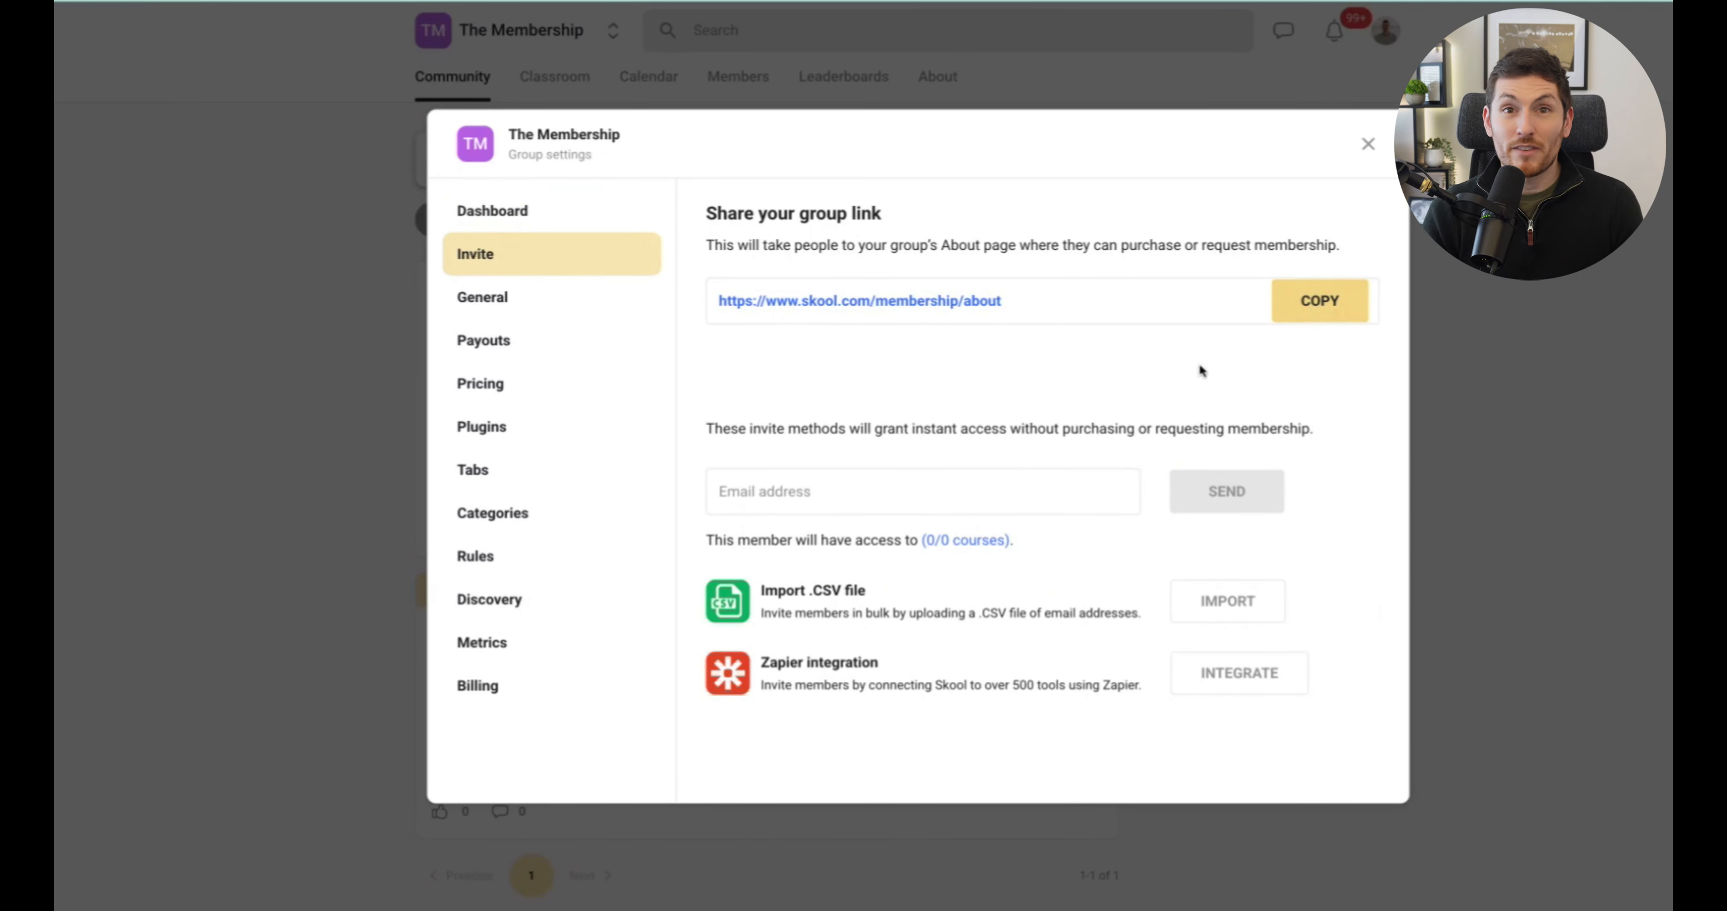
left_click(1316, 301)
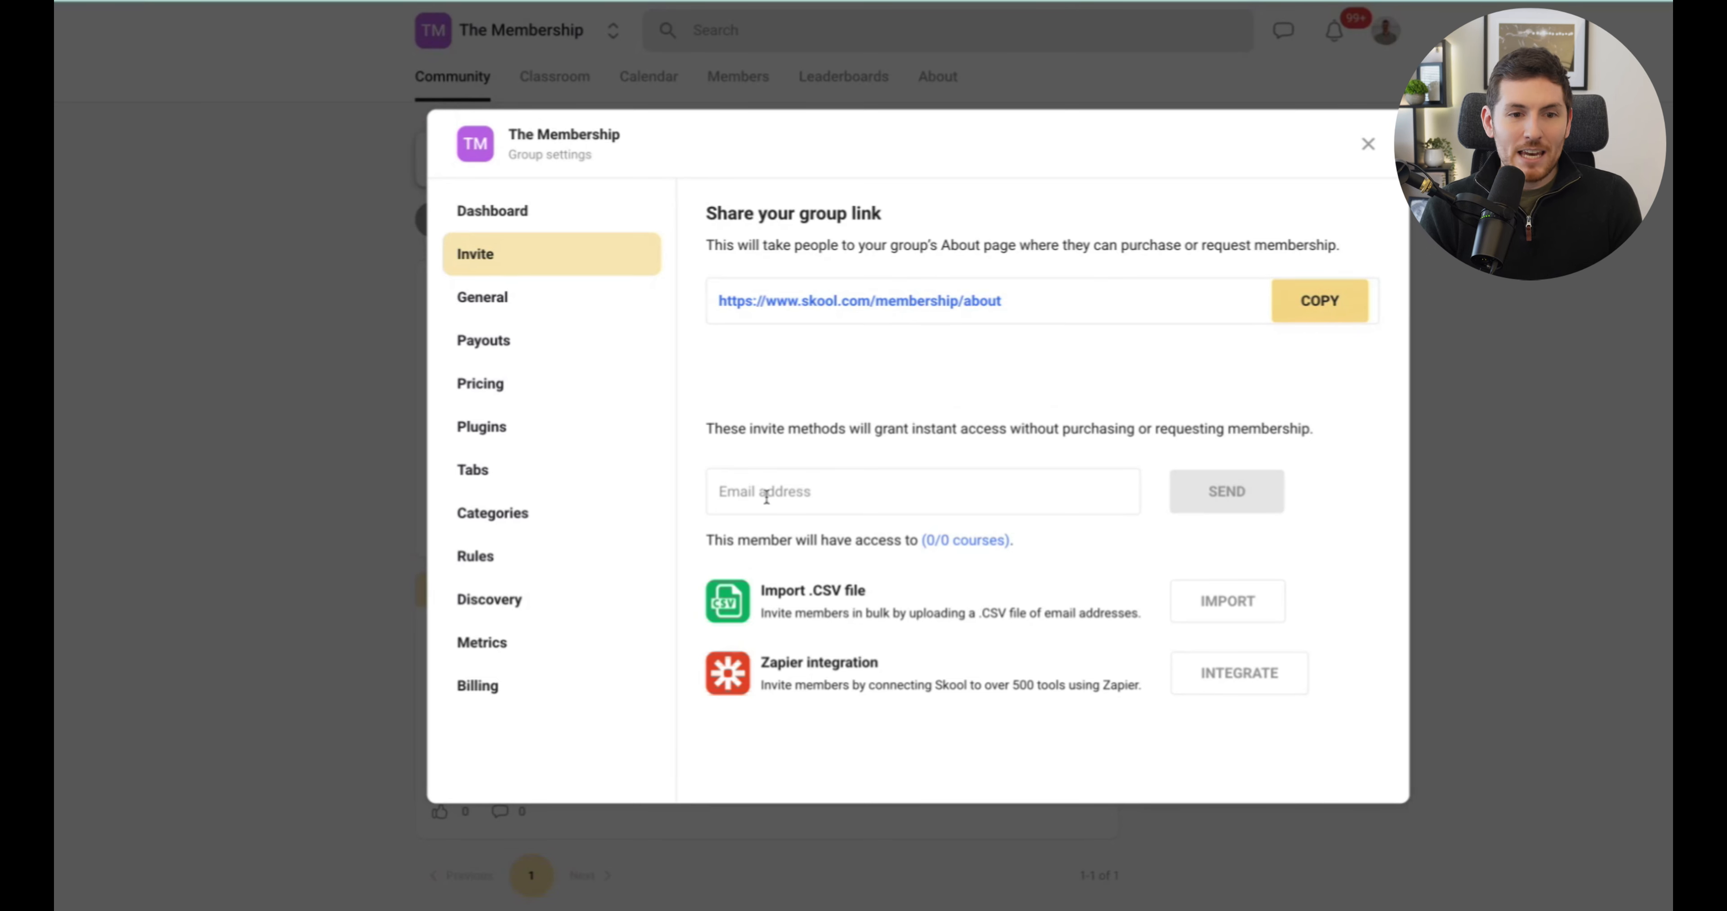
left_click(823, 500)
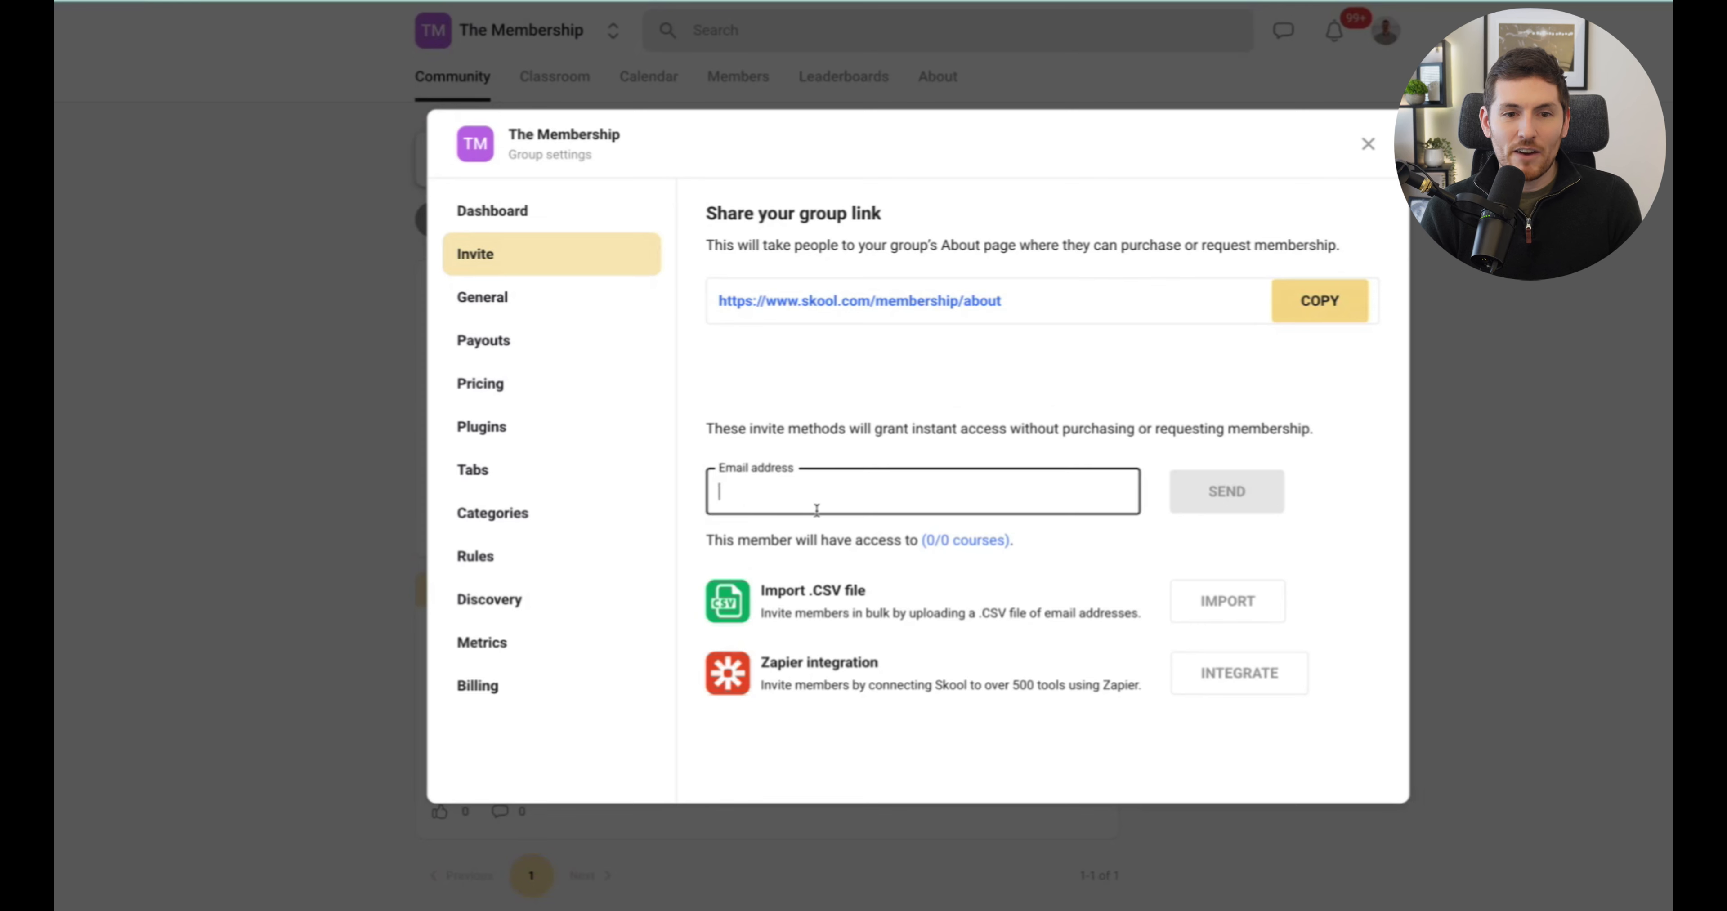
left_click(948, 542)
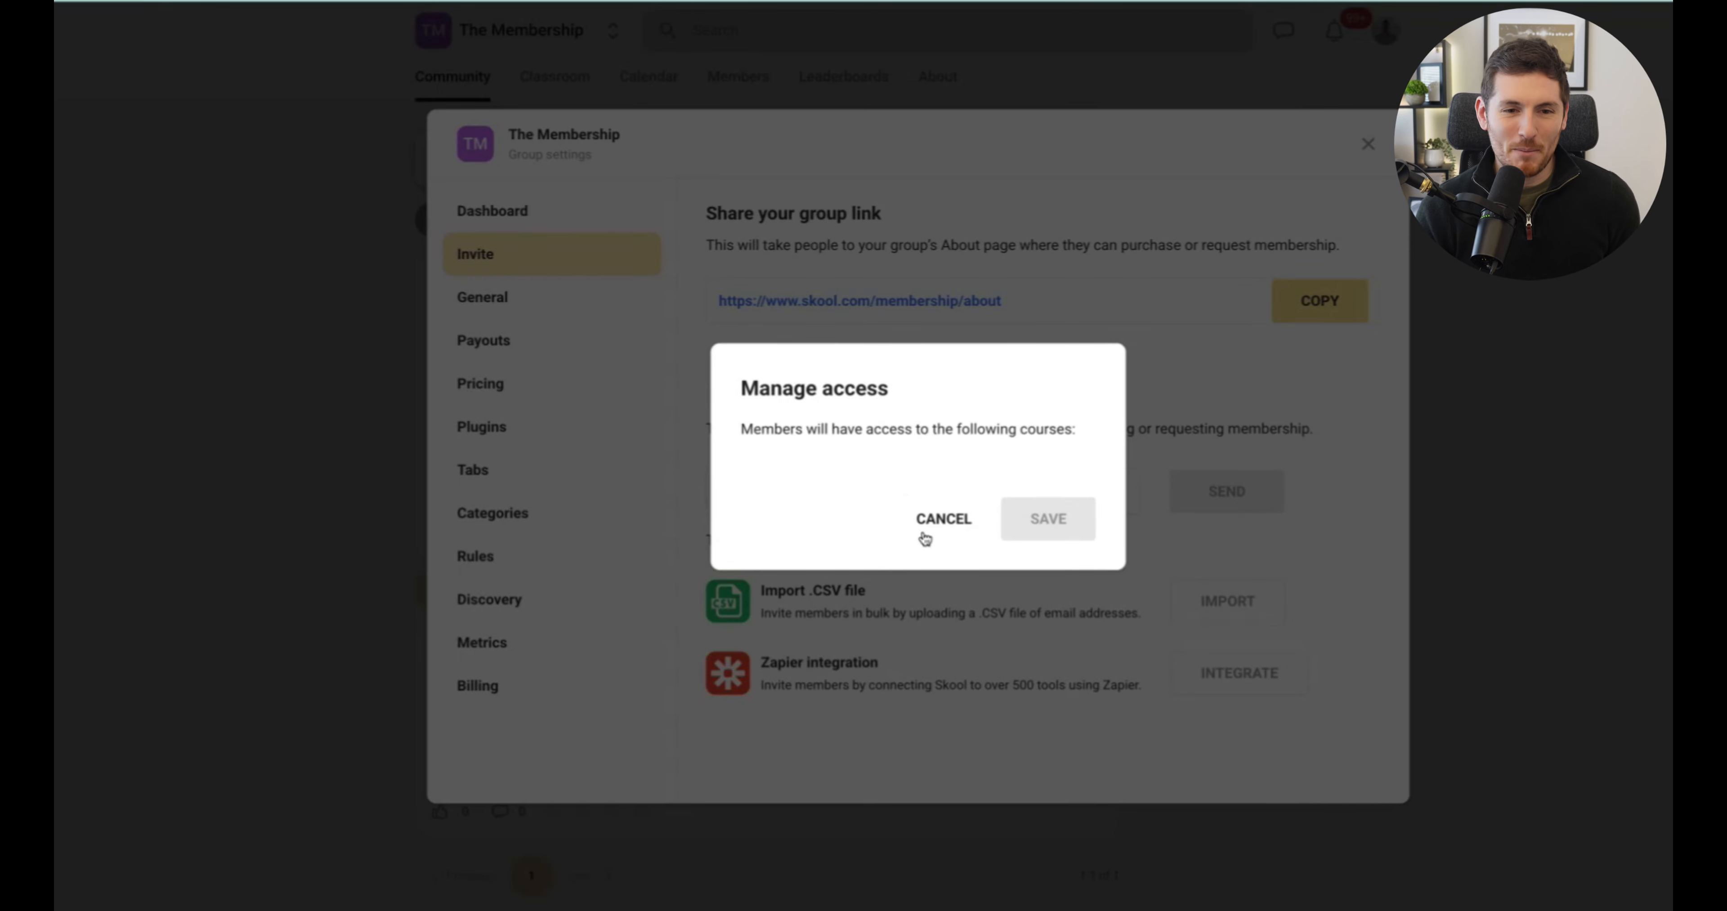
left_click(937, 524)
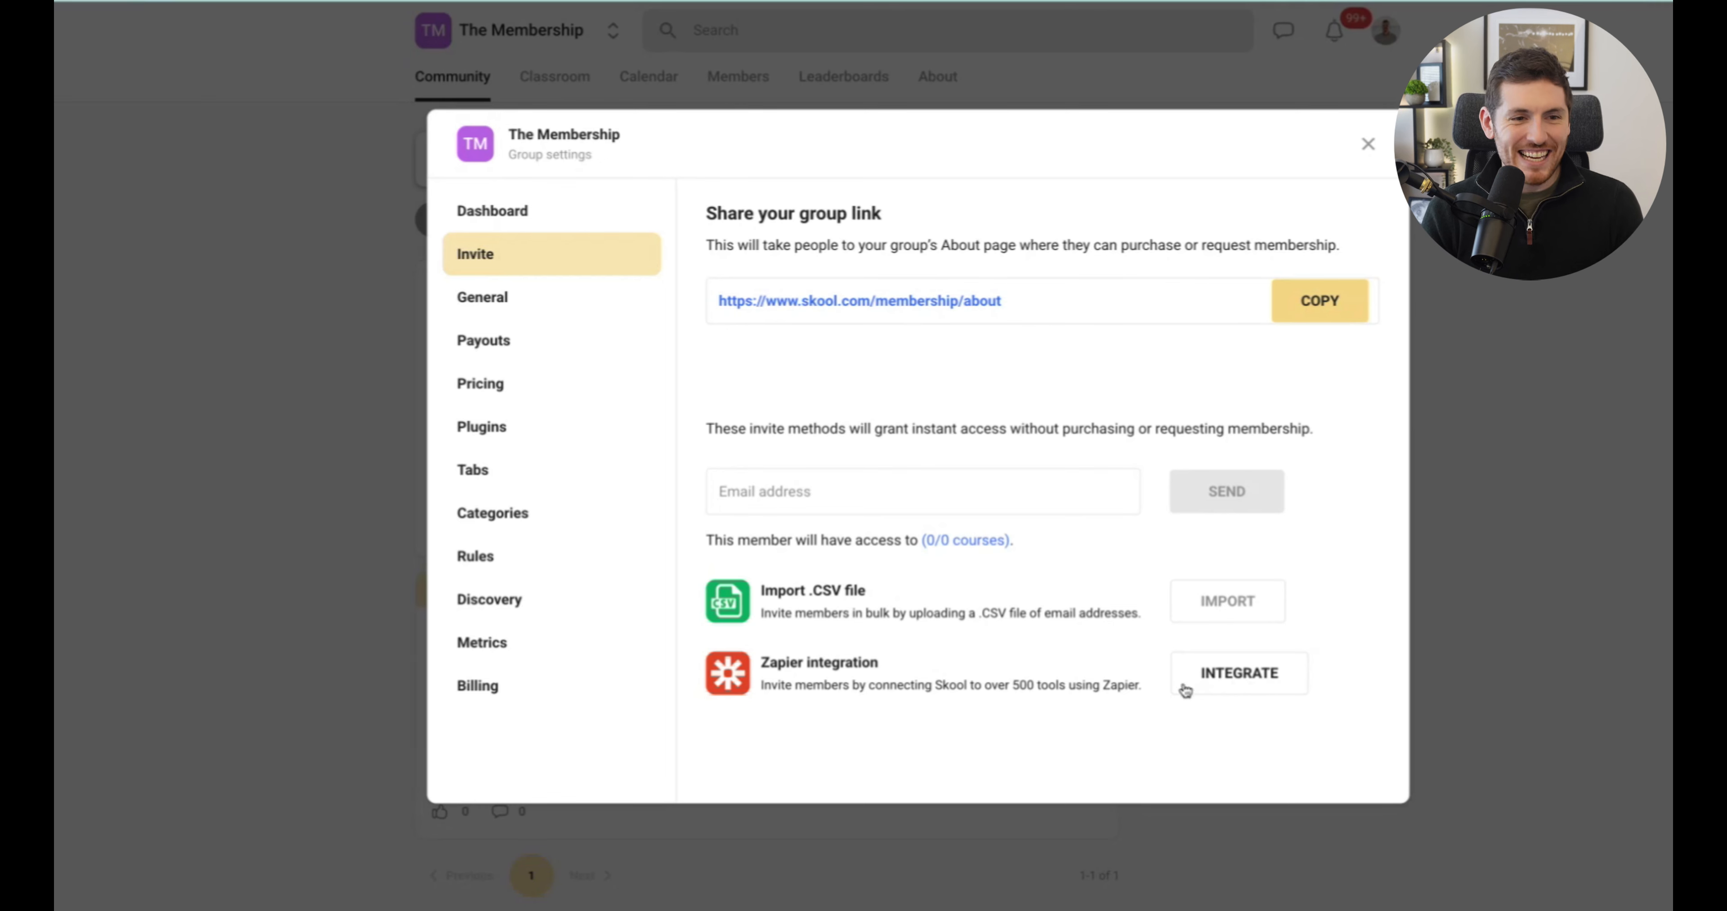
Step: Look through the group's general settings and payouts, and read the explanation of pending balances and bank account payouts
left_click(507, 305)
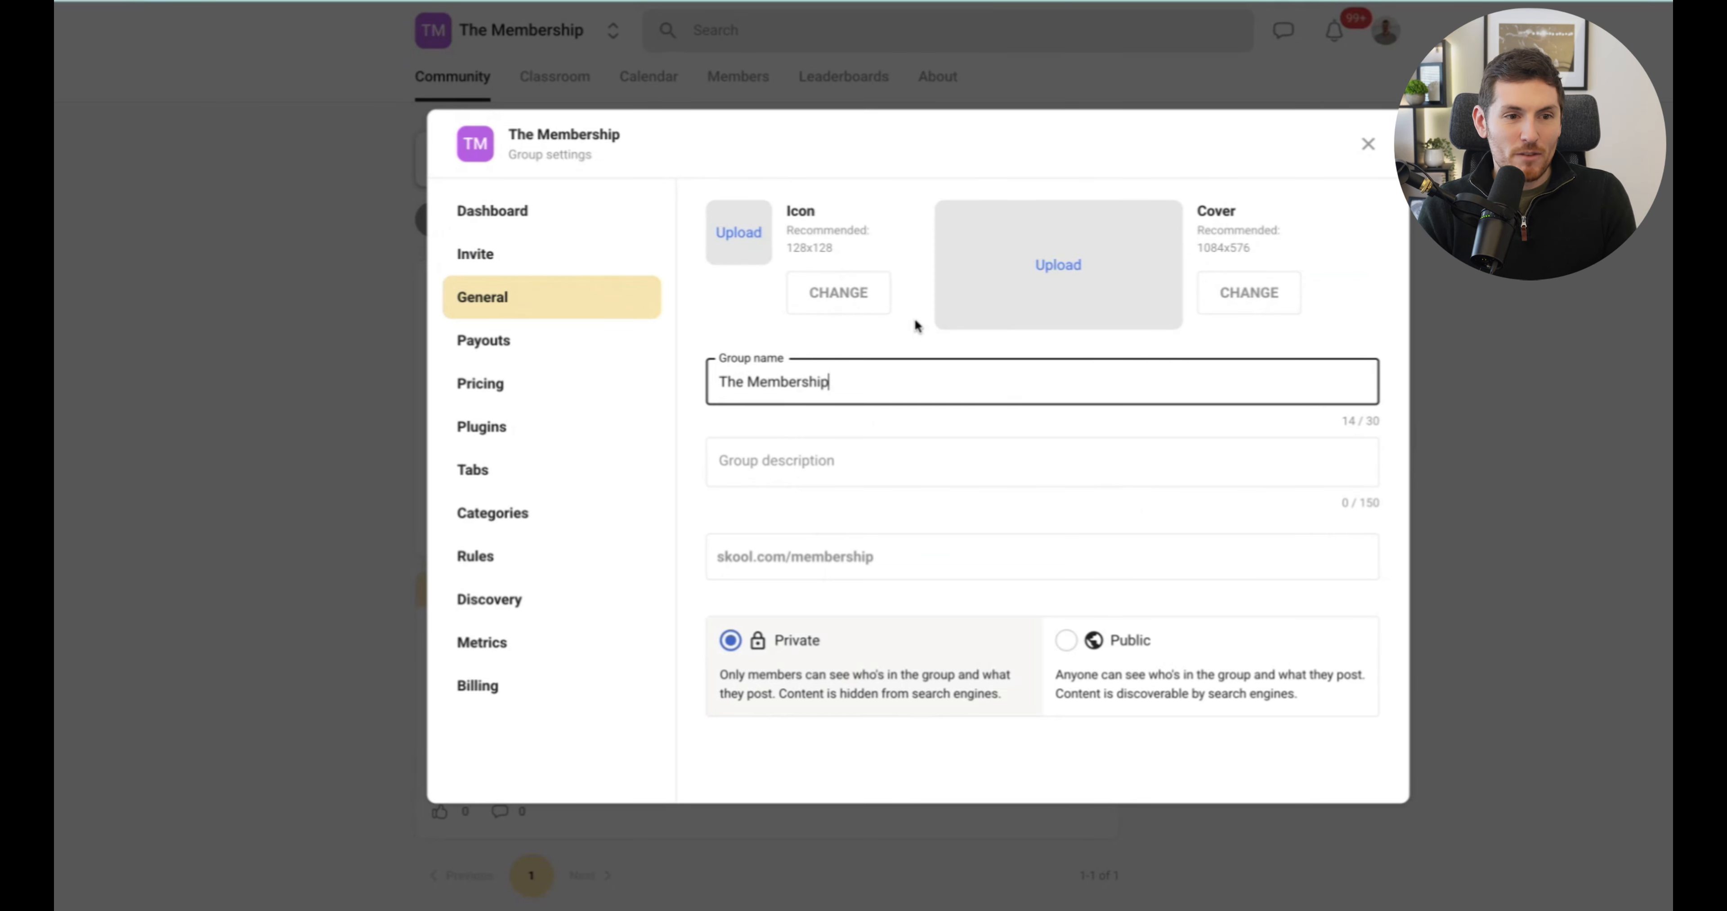
left_click(493, 343)
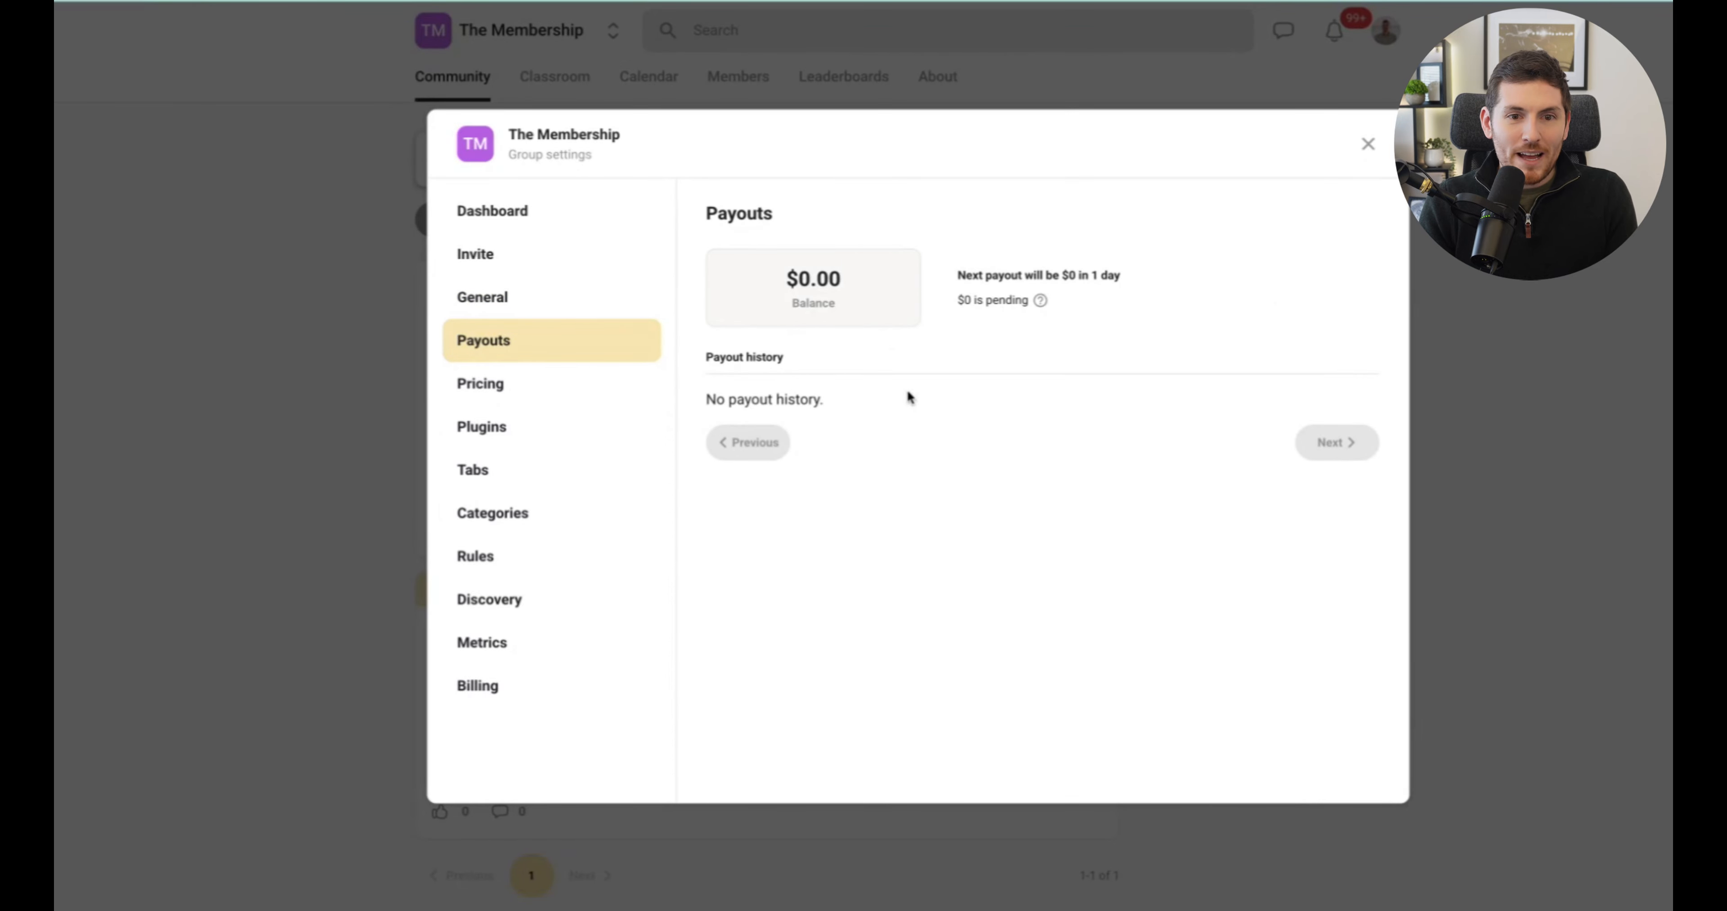
left_click(1040, 303)
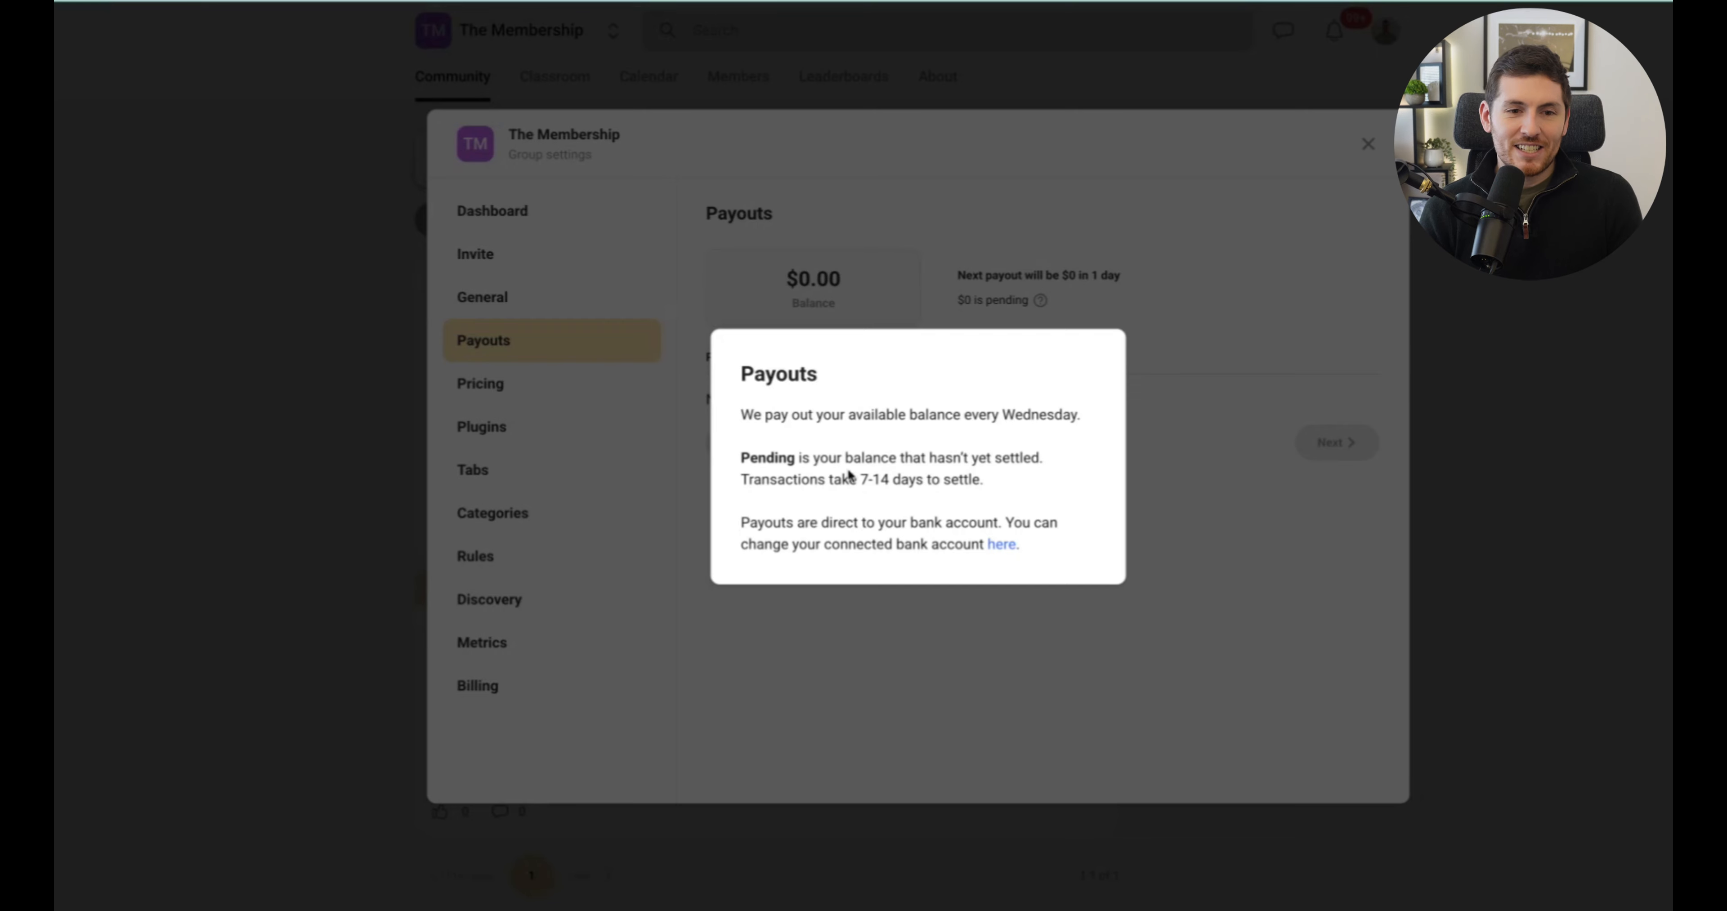
left_click_drag(801, 479, 915, 480)
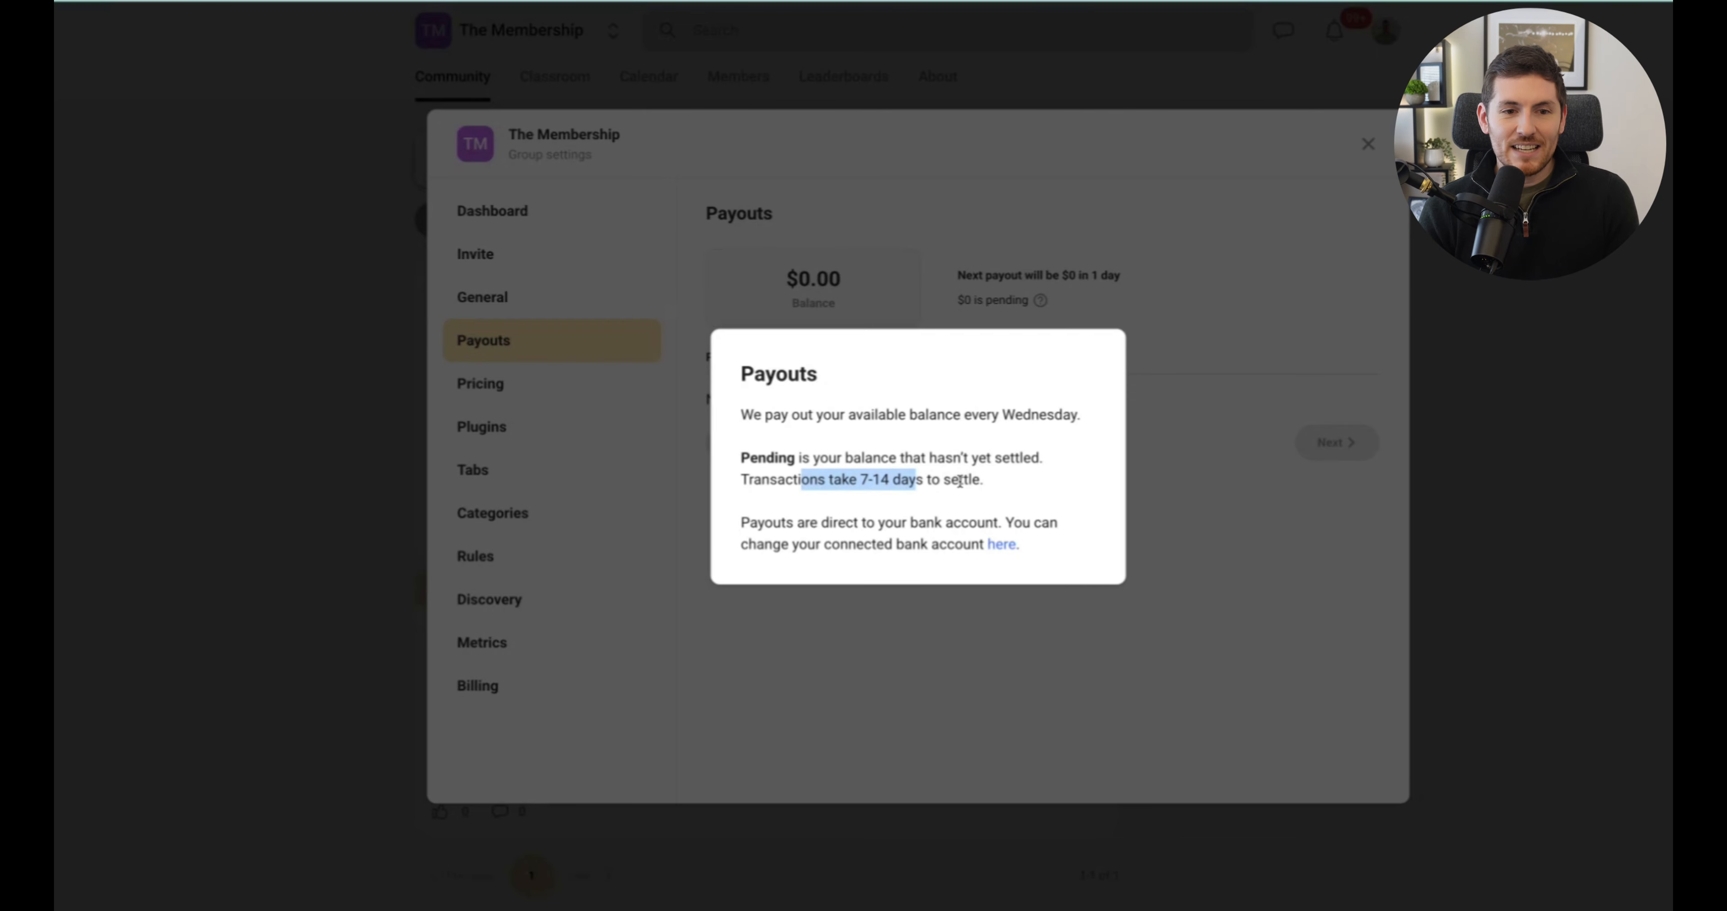
left_click(900, 530)
left_click_drag(767, 526, 1002, 525)
left_click_drag(814, 549, 951, 550)
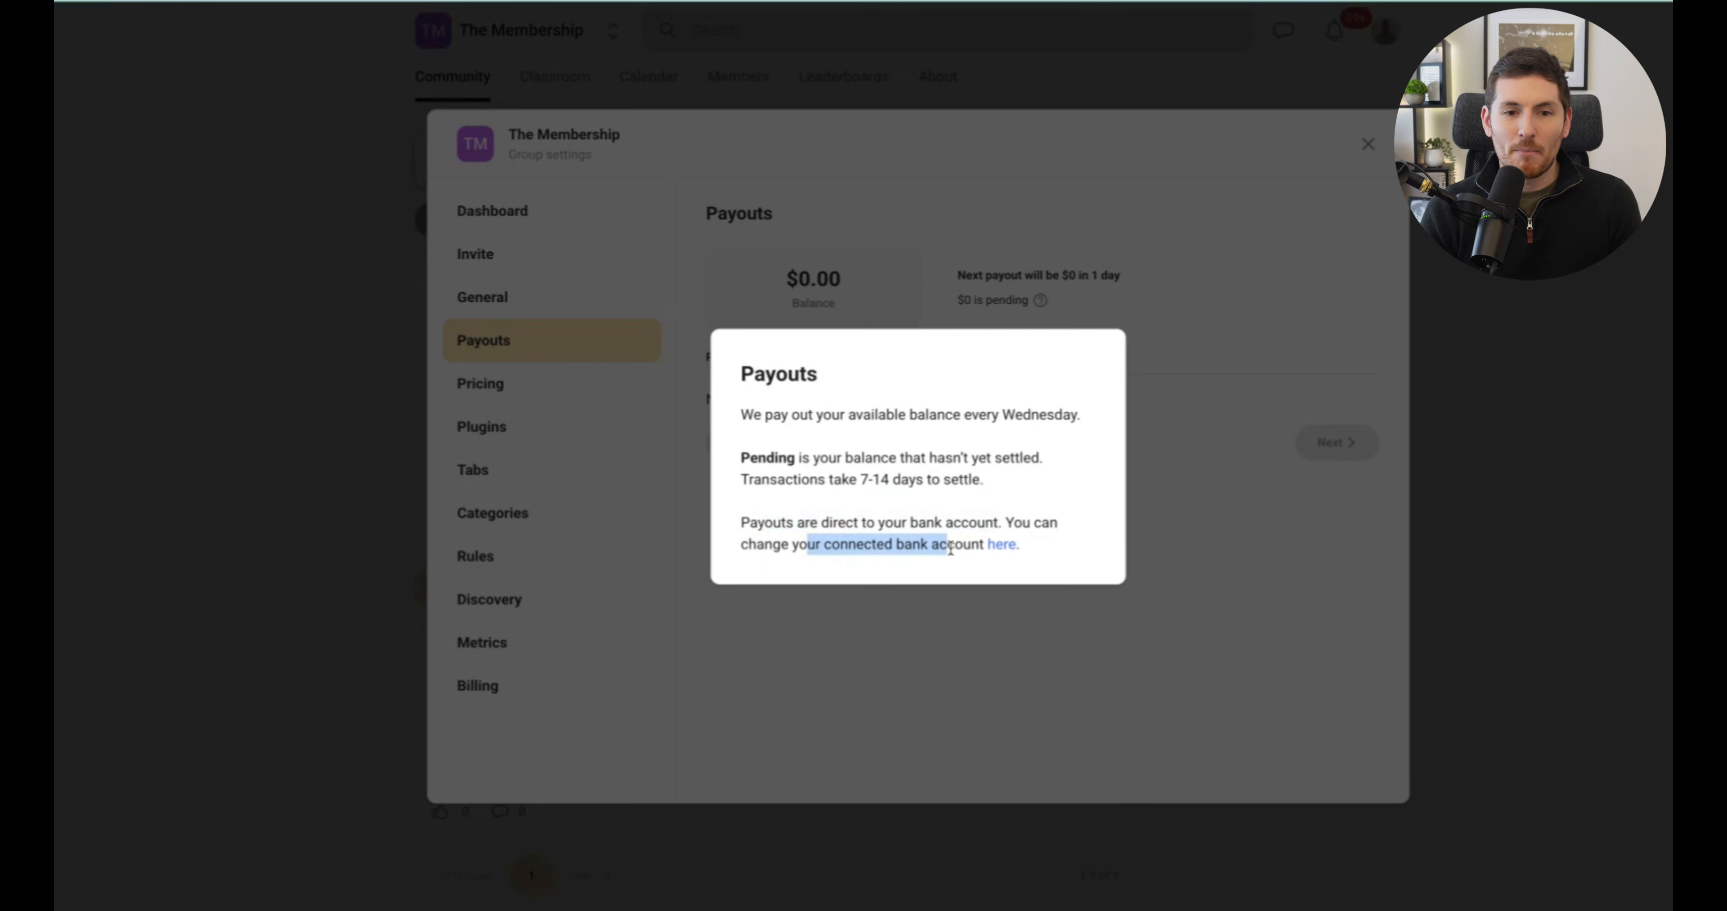
left_click(961, 550)
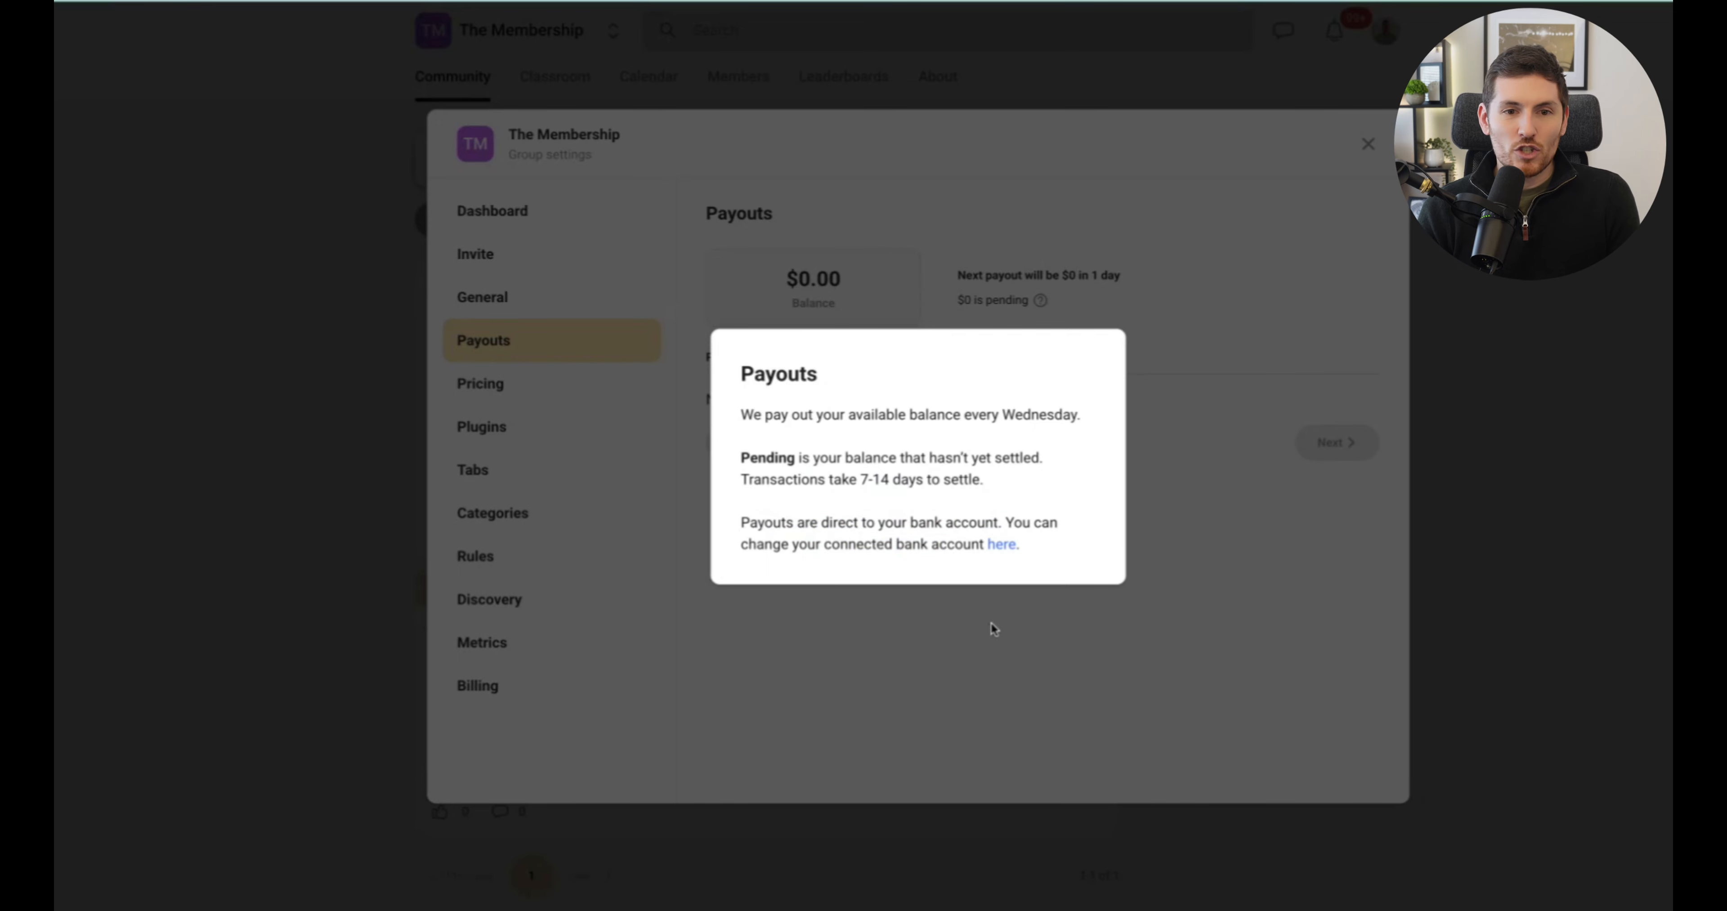
left_click(1209, 465)
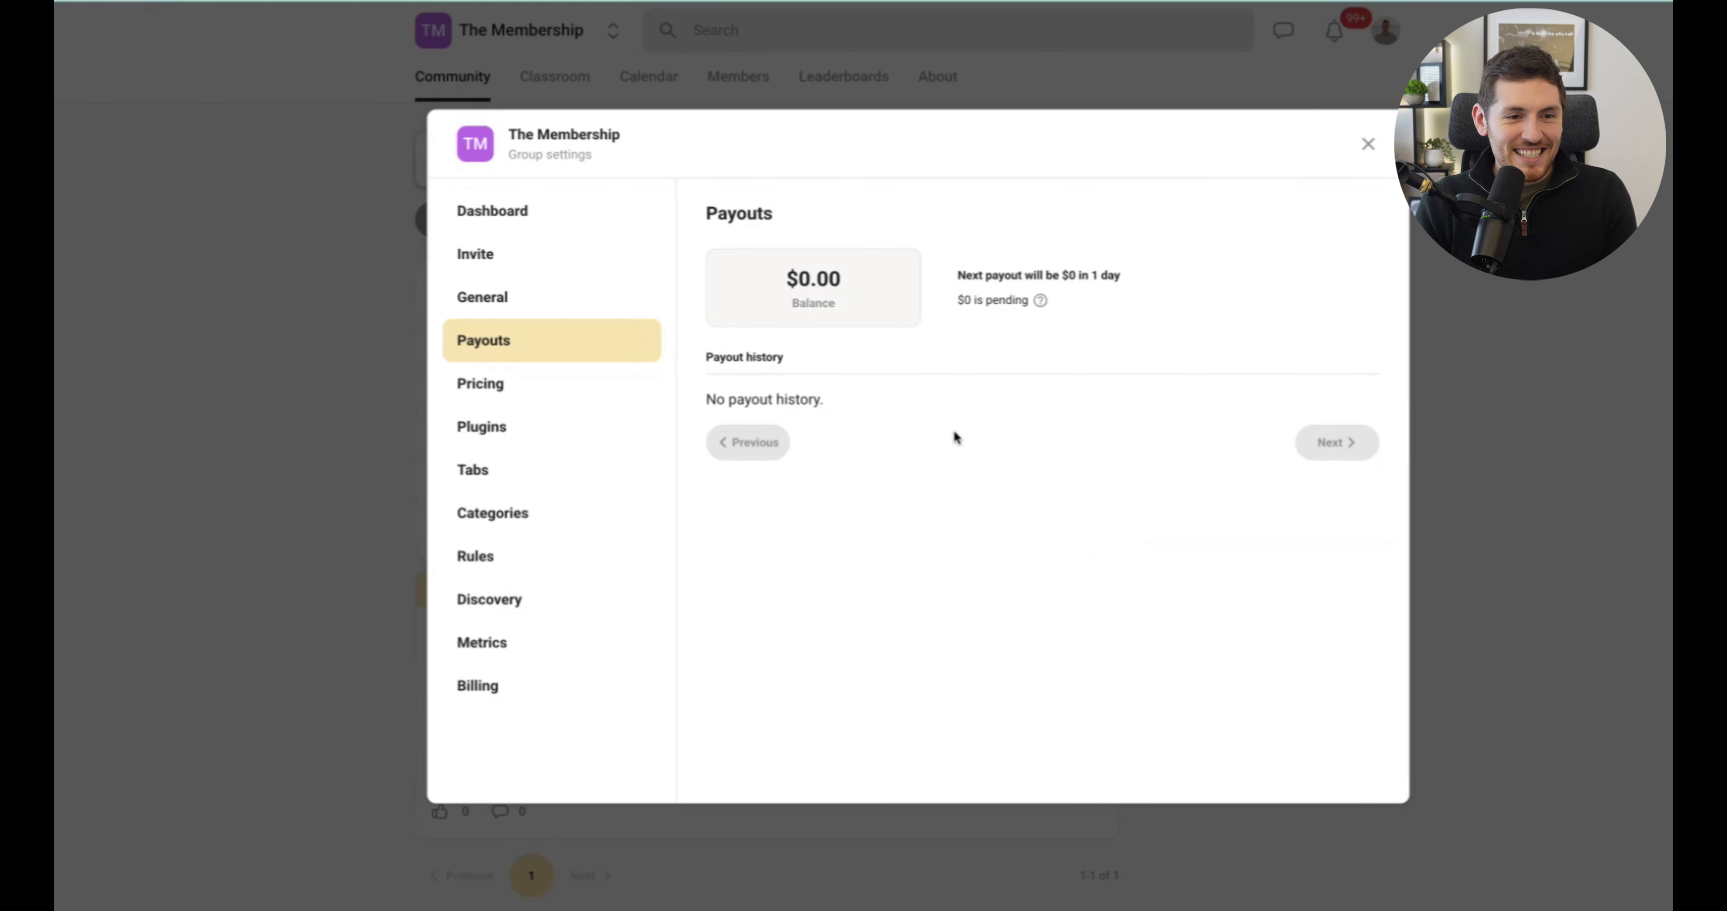
Step: Try the 7-day free trial option and adding a price in the group's pricing settings, and switch the trial off again
left_click(514, 384)
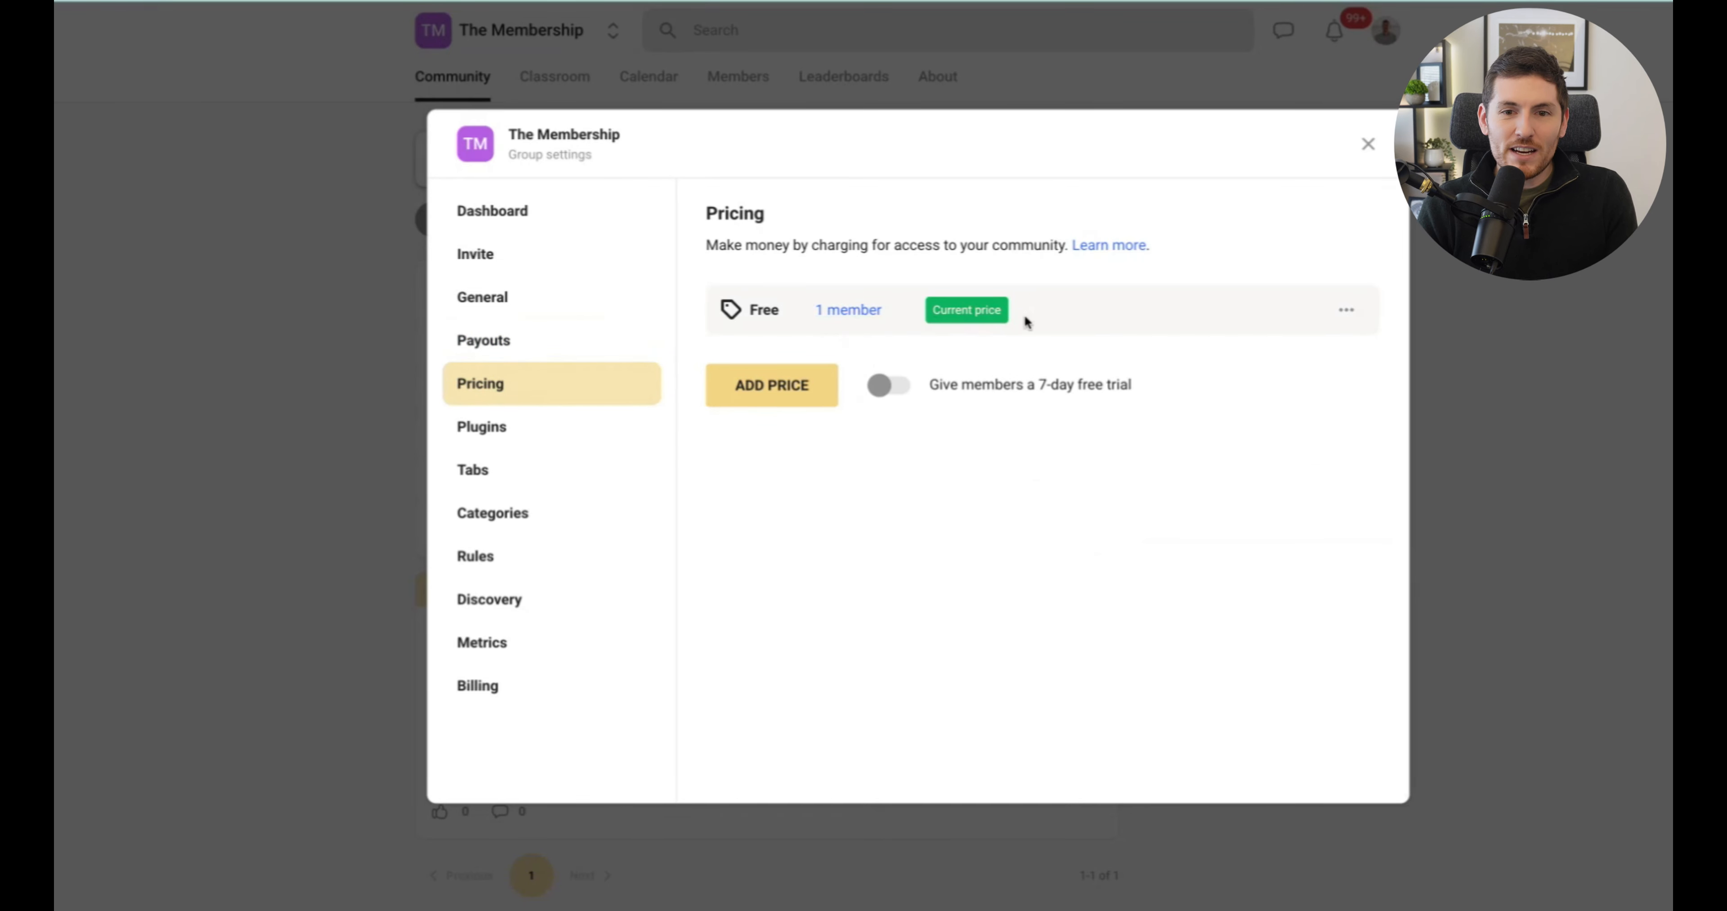
left_click(1344, 310)
left_click(1041, 509)
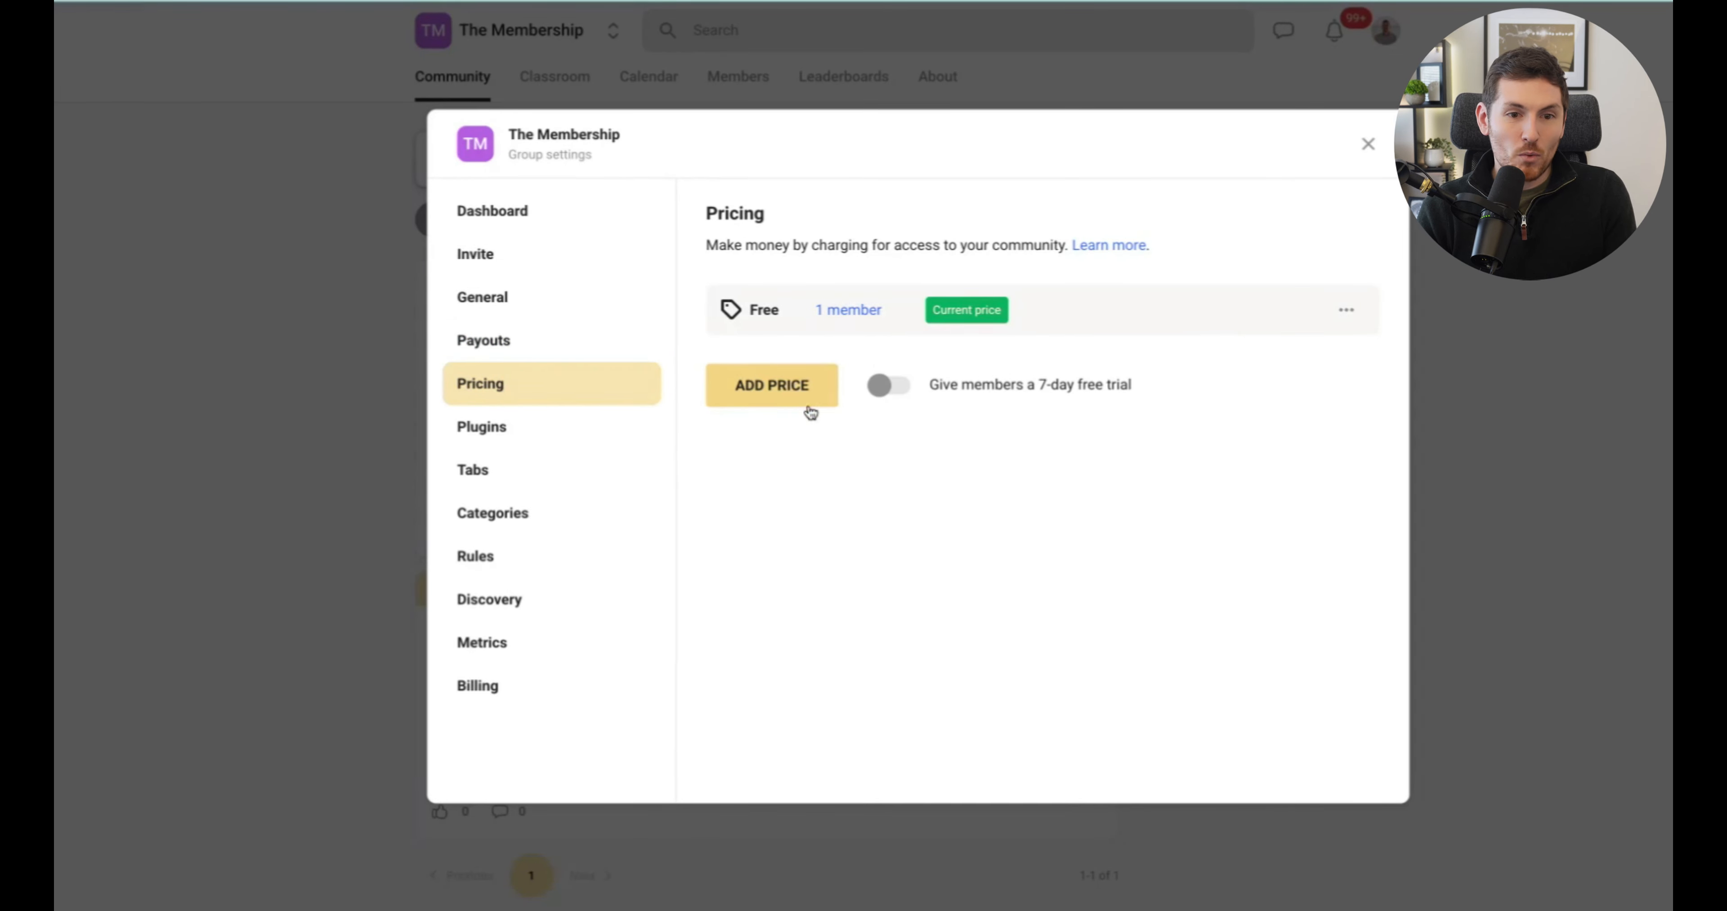
left_click(892, 387)
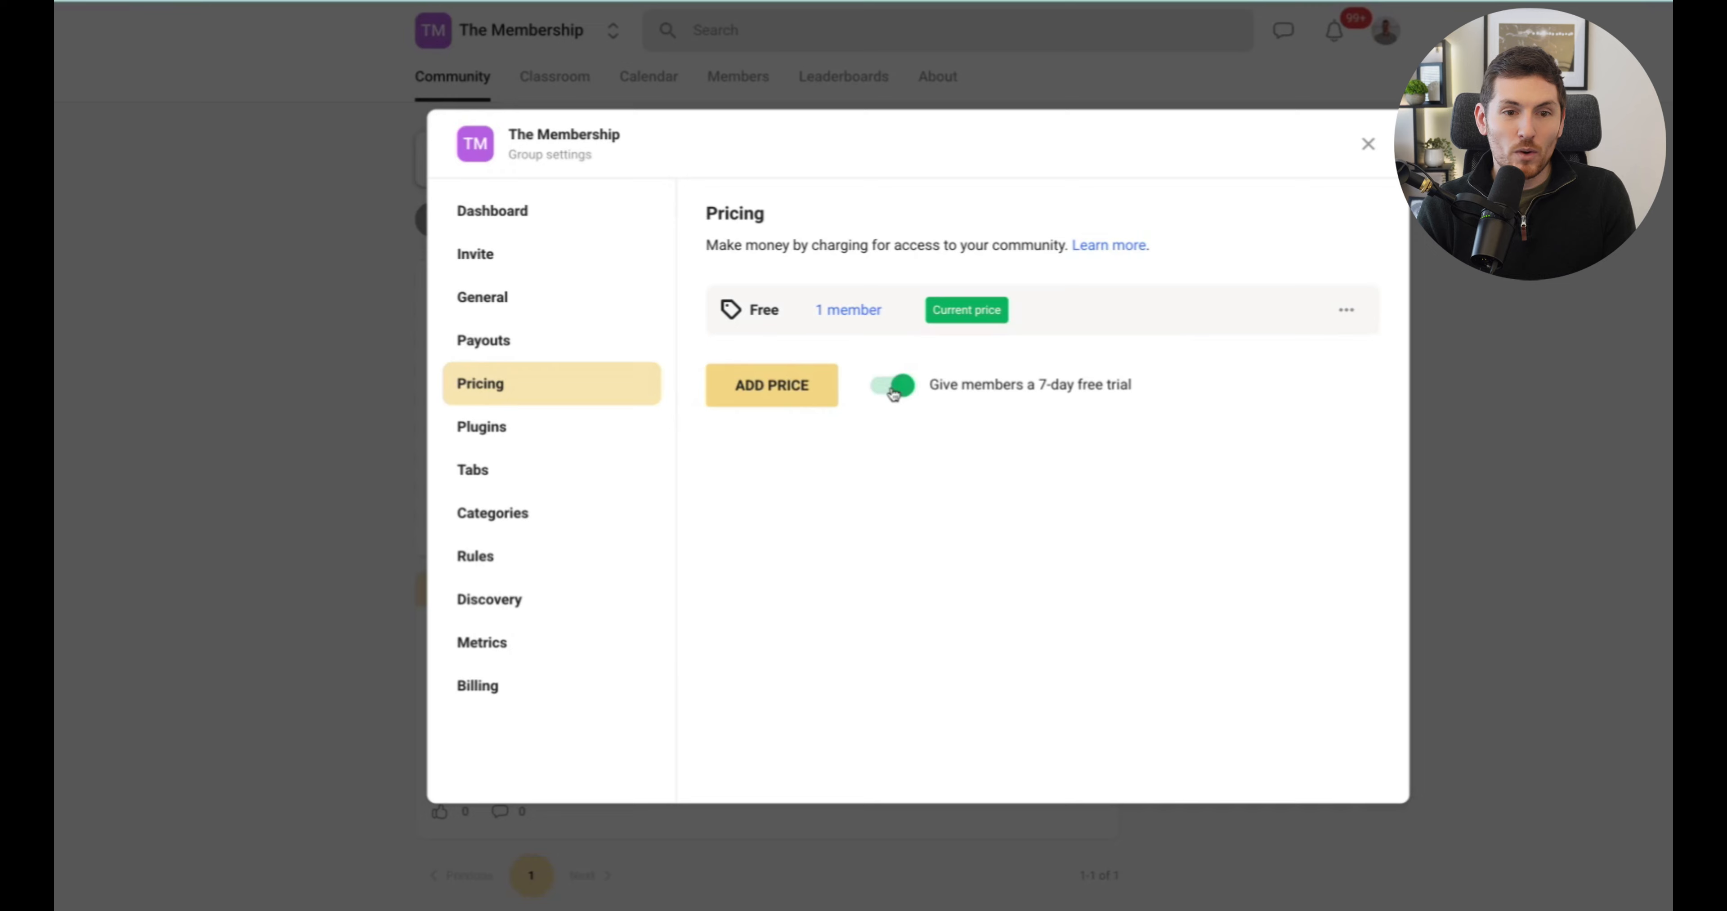
left_click(786, 392)
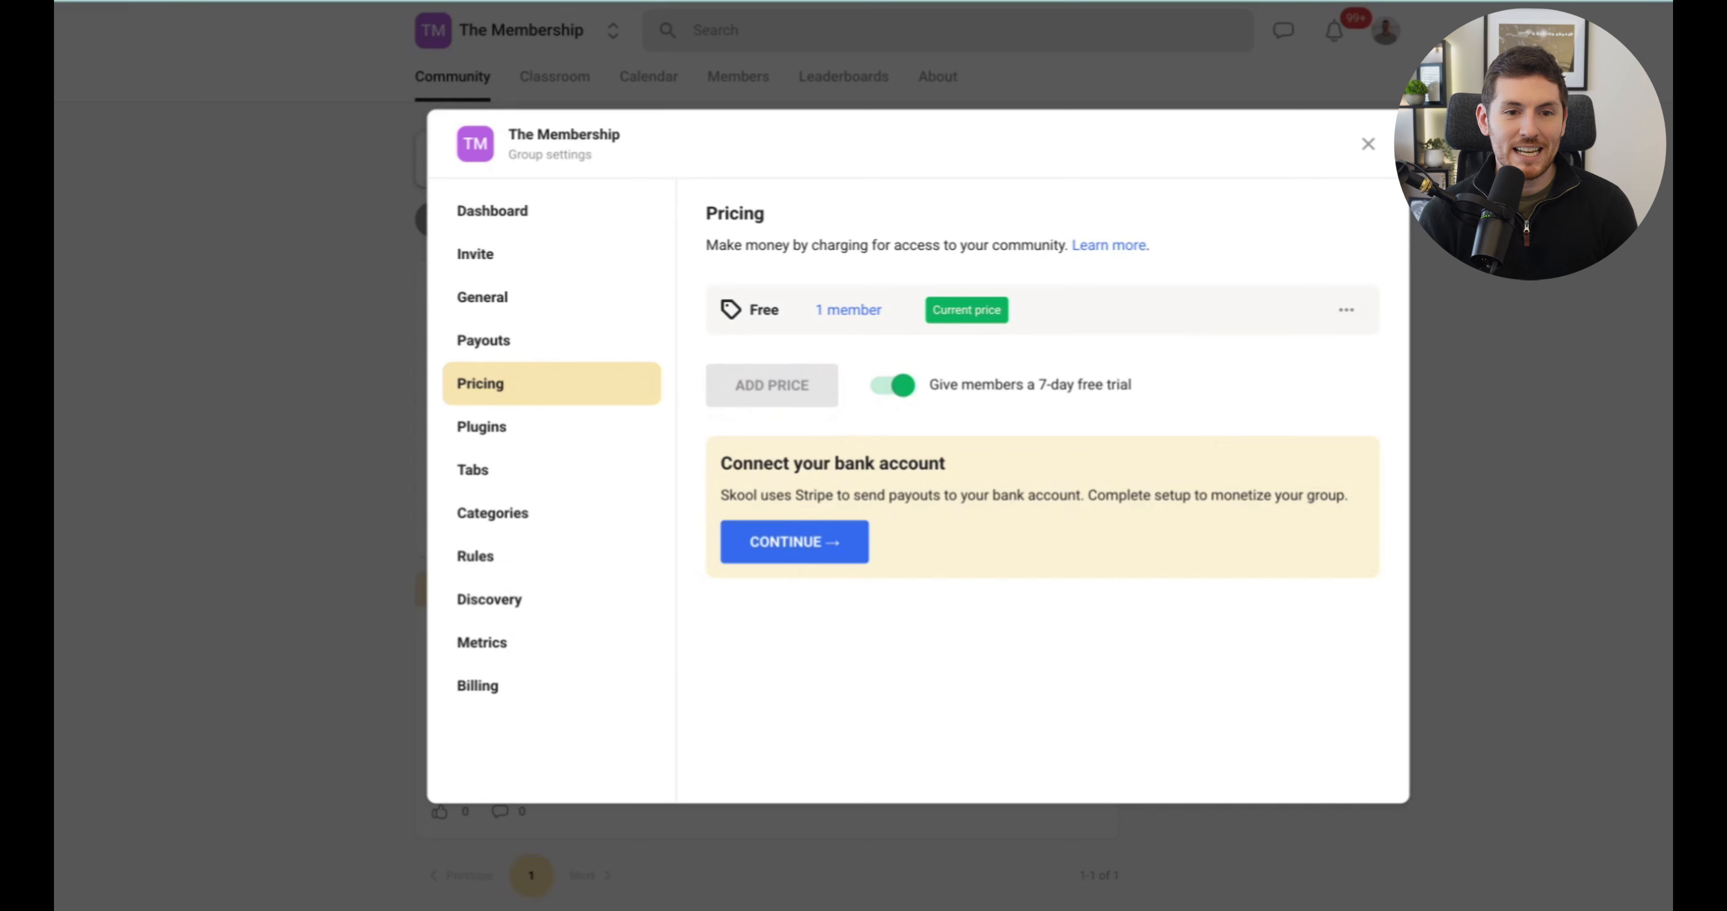
left_click(892, 385)
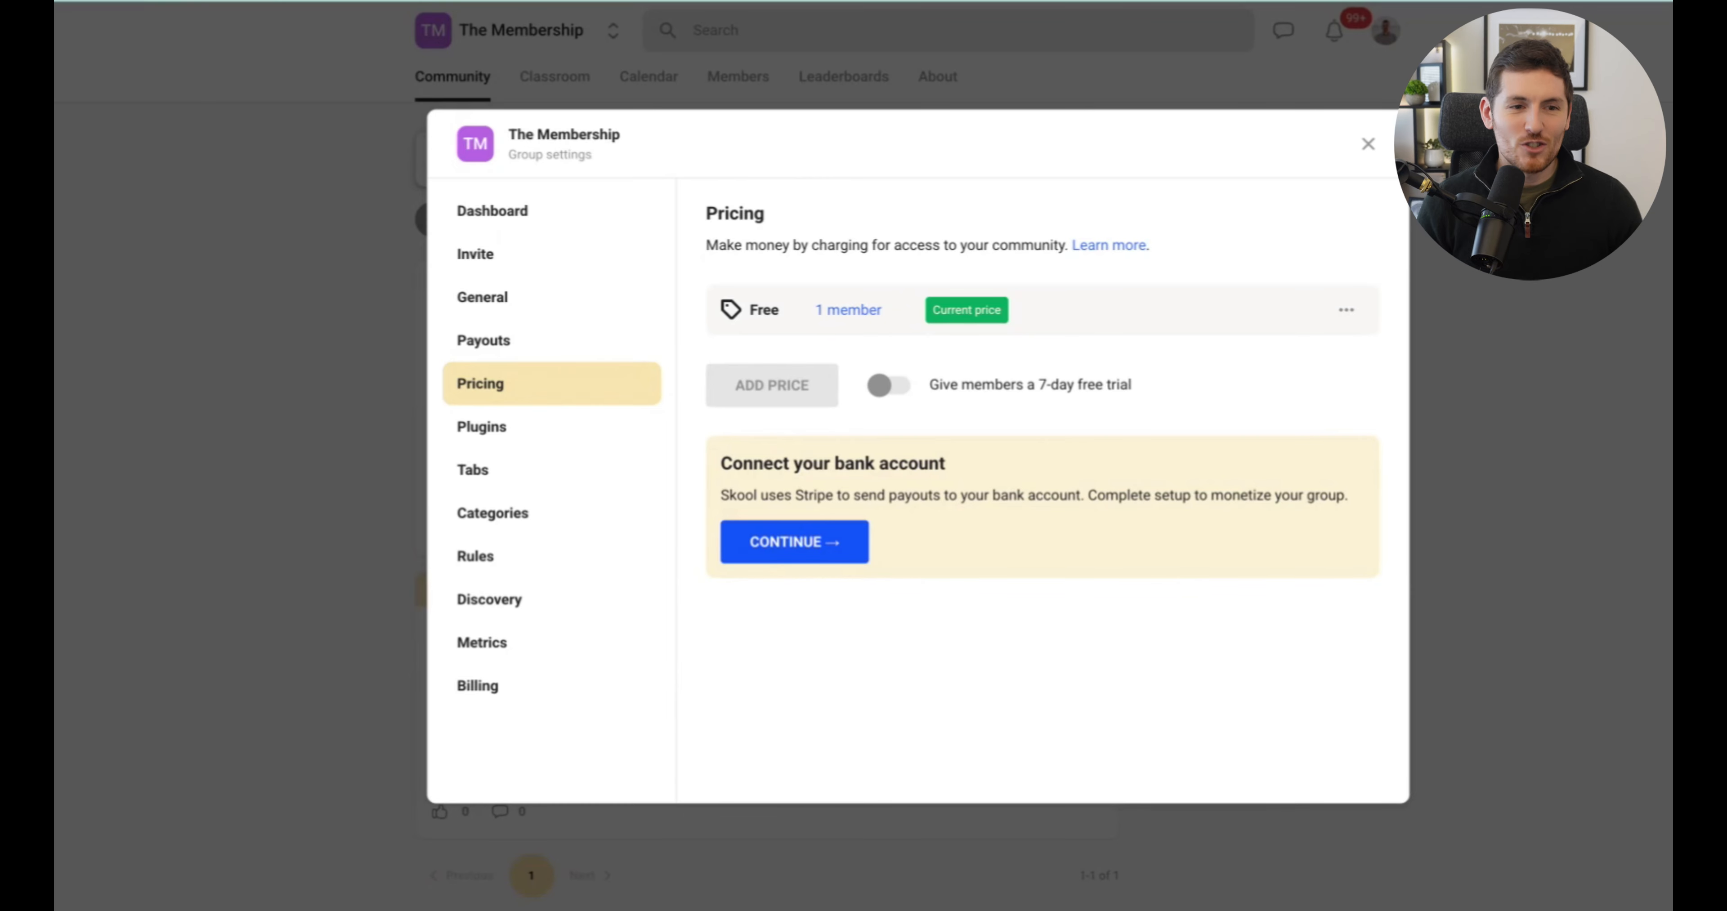
Step: Turn on the Membership questions plugin and write a new question reading "Please enter your best email address?"
left_click(538, 445)
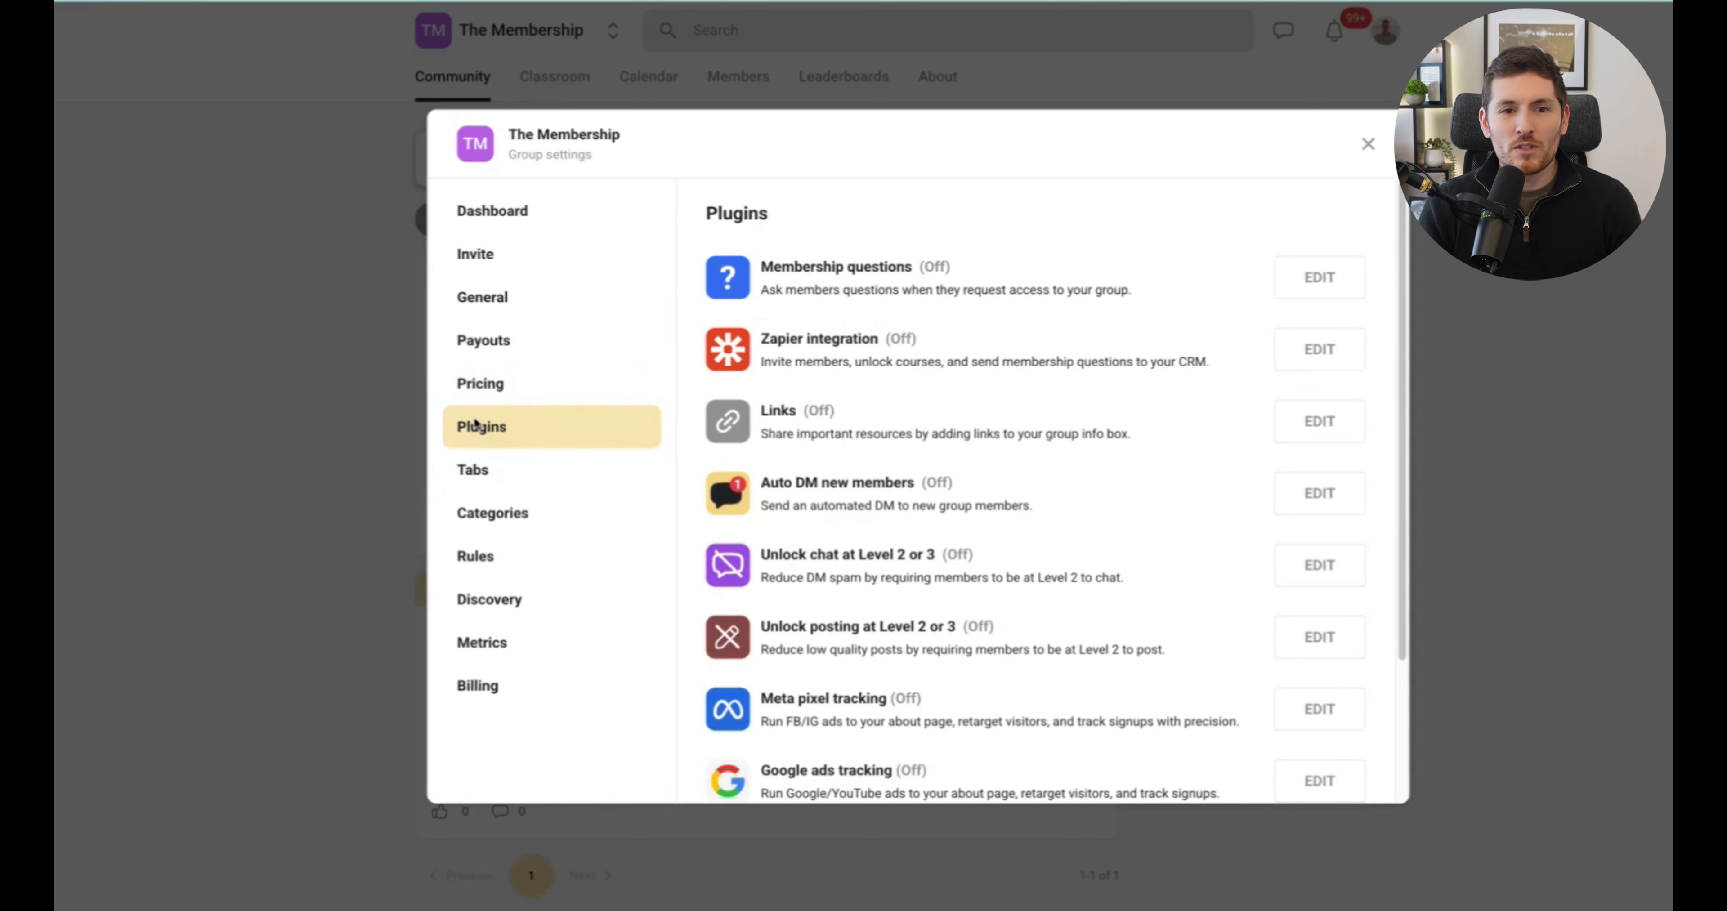
left_click(1321, 281)
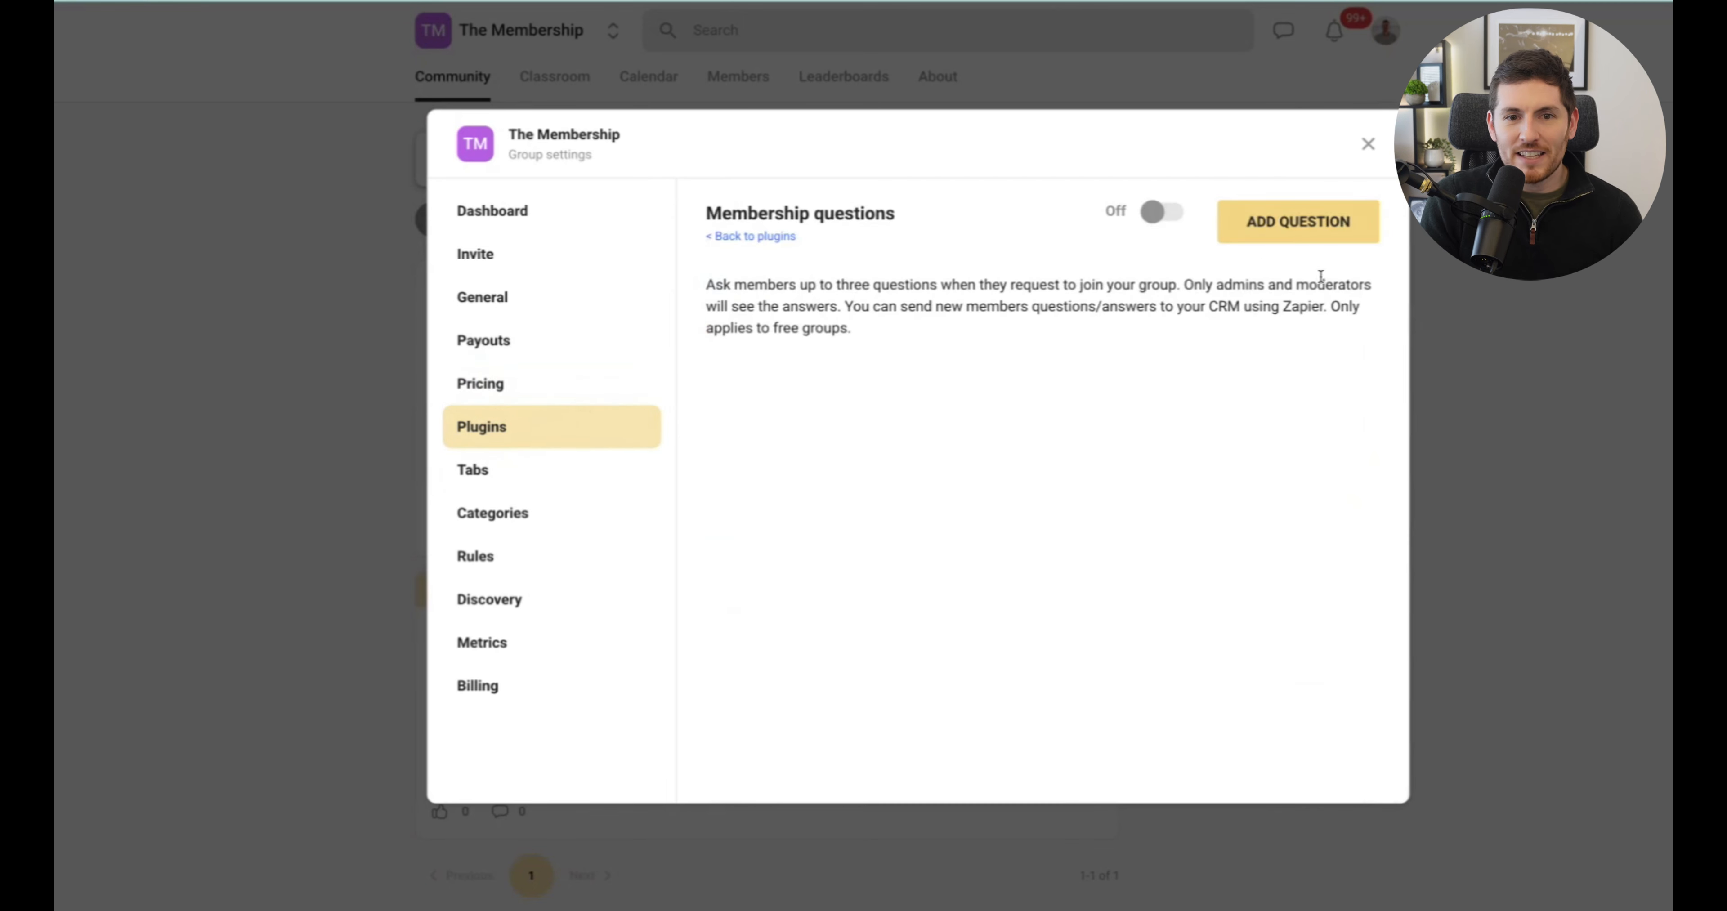
left_click(1160, 213)
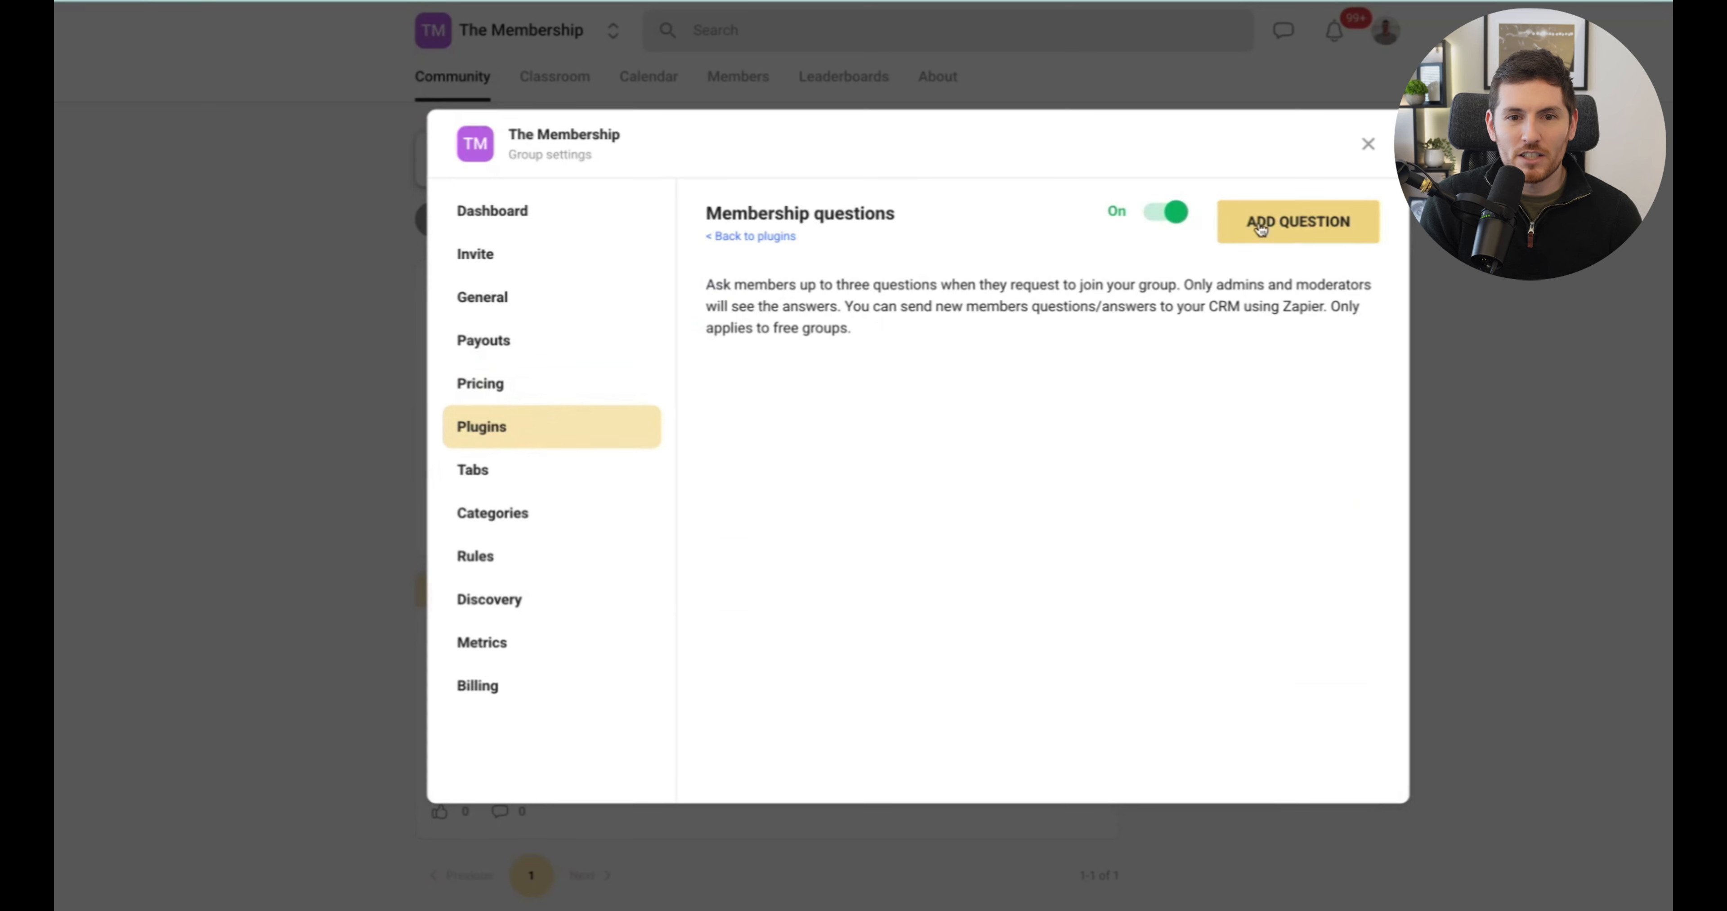
left_click(1291, 225)
left_click(793, 280)
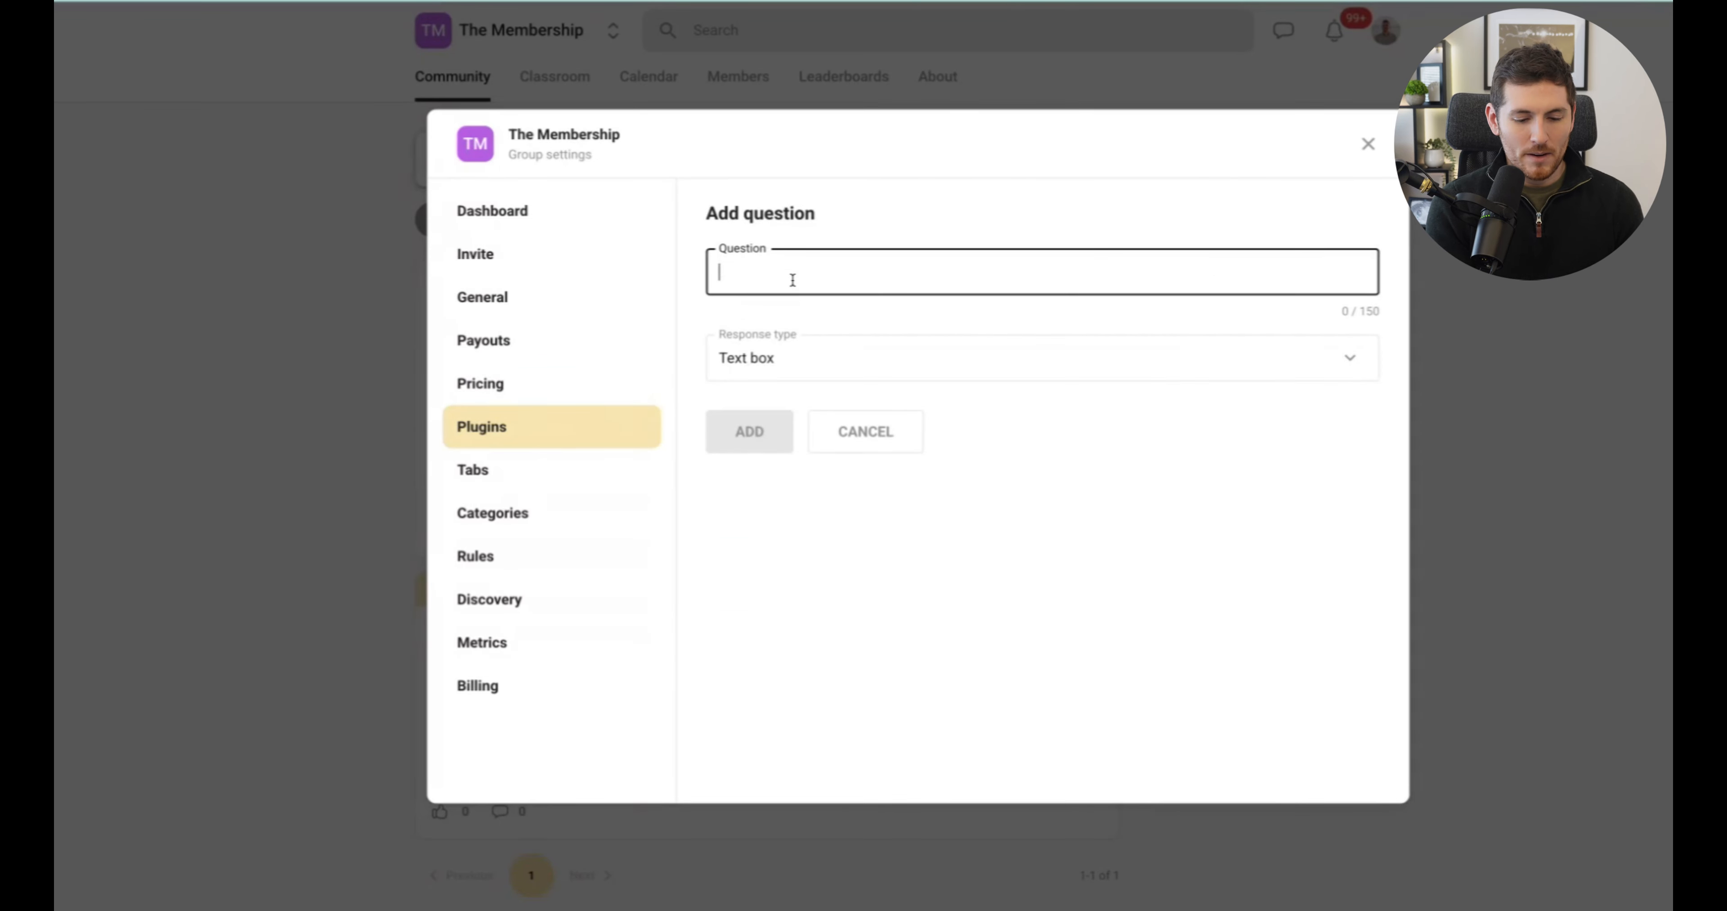
type("Please enter y")
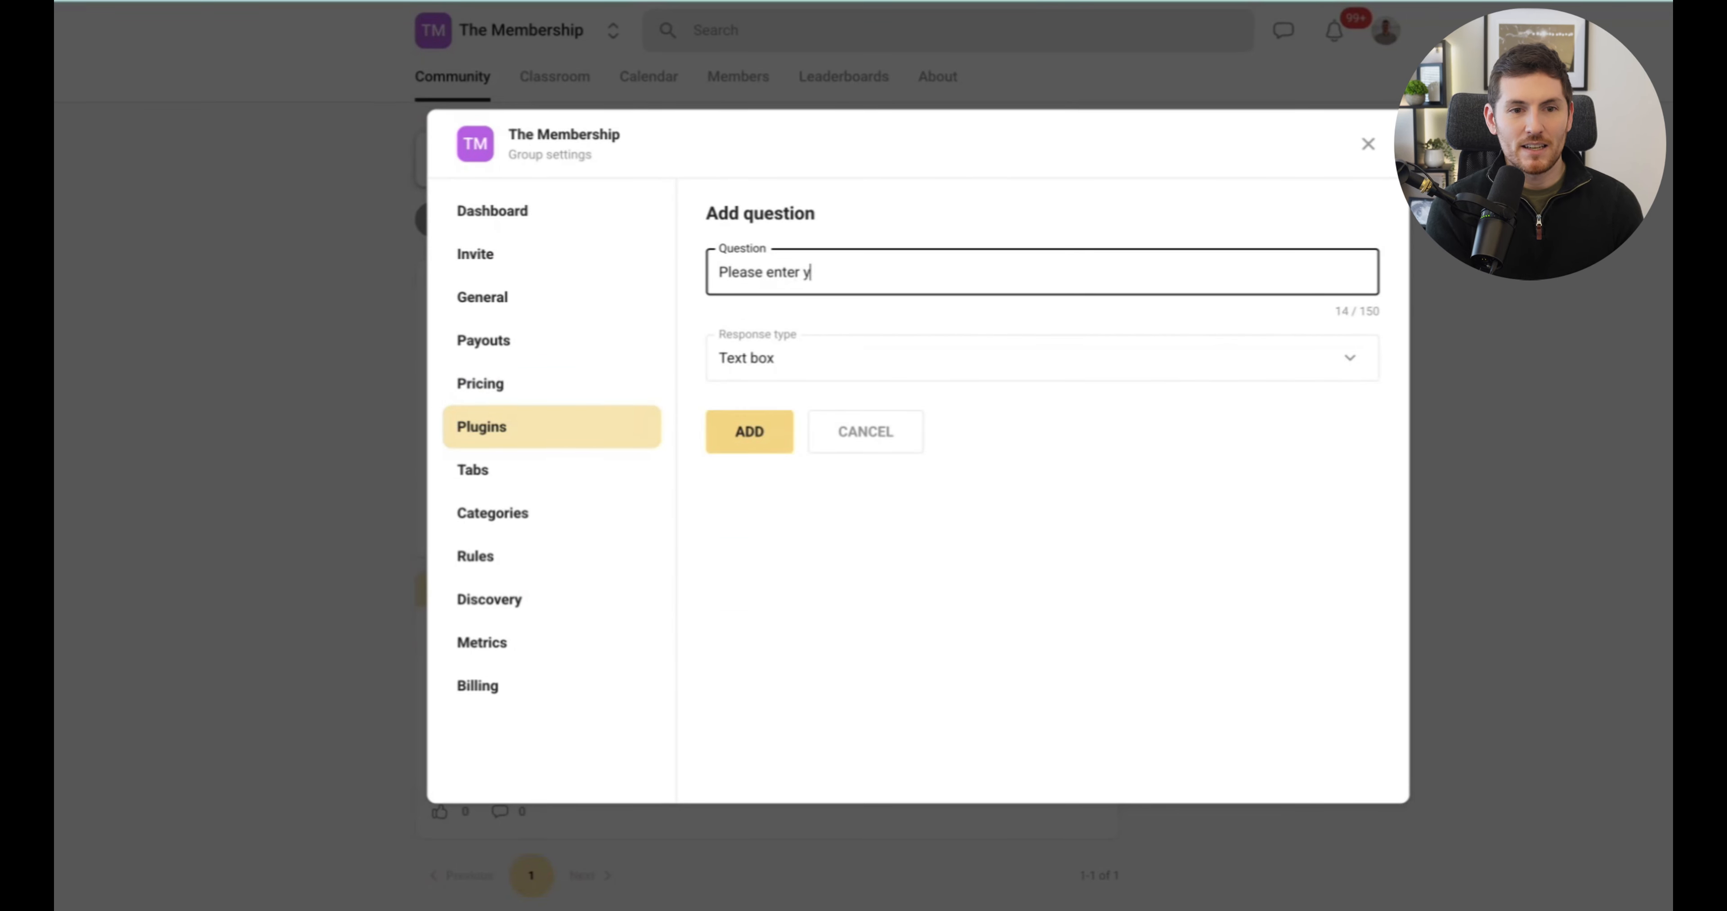
type("our best email address?")
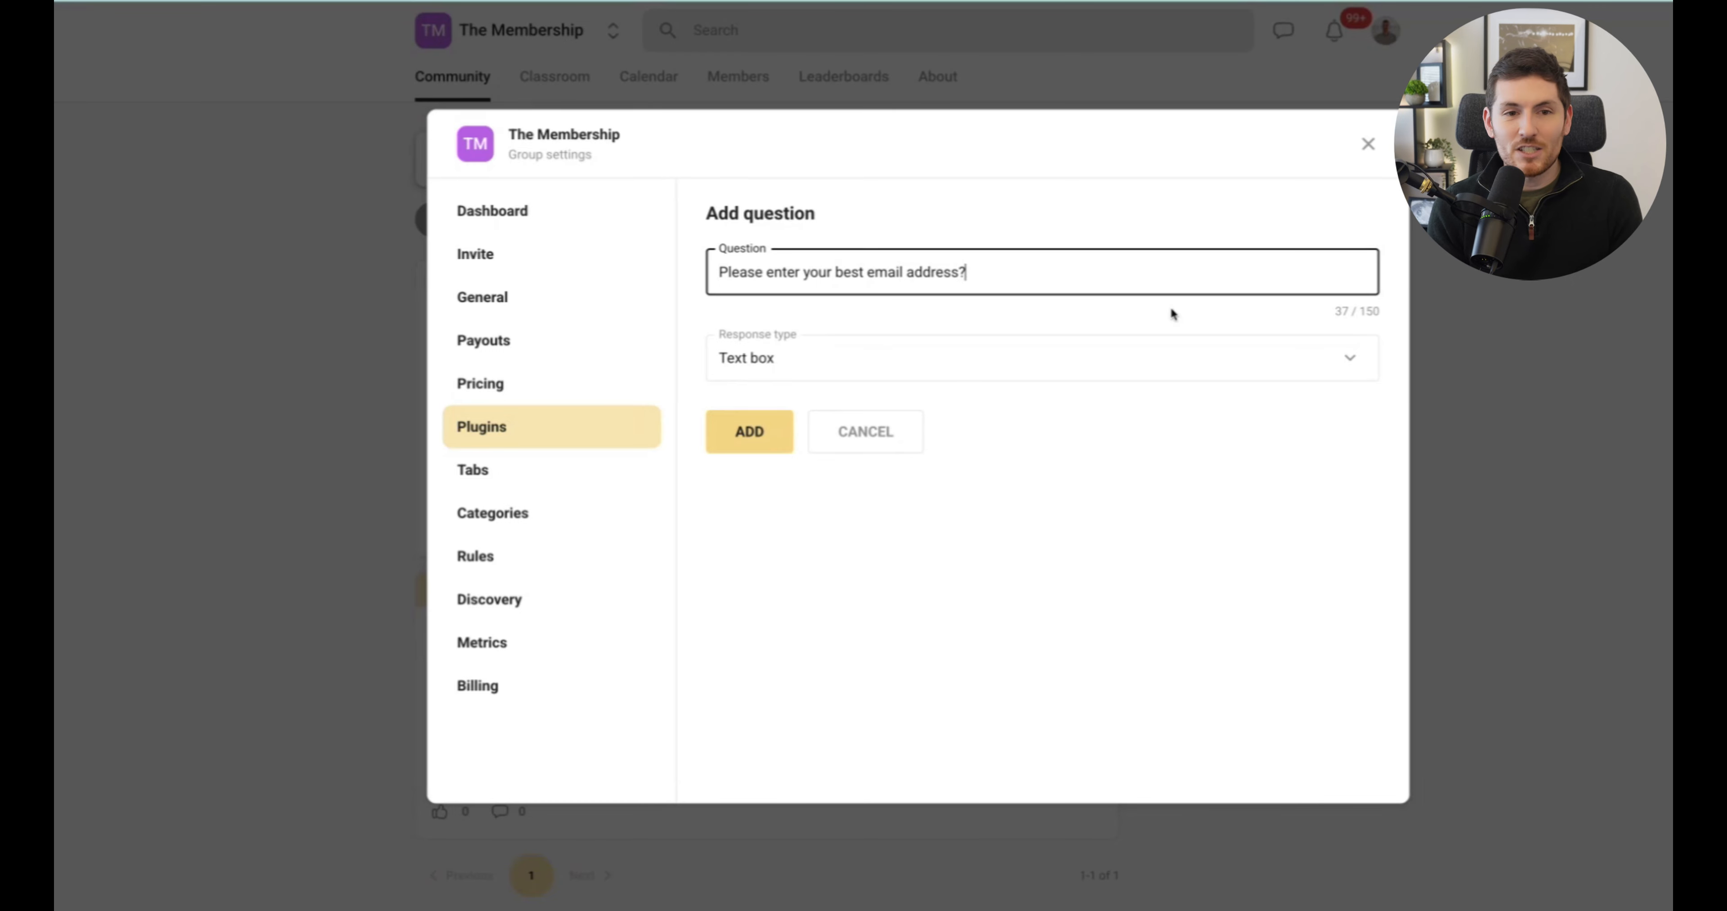
Step: Try ending the question with "and I'll send you XYZ", and cut the wording back to "Please enter your best email address"
type(" and")
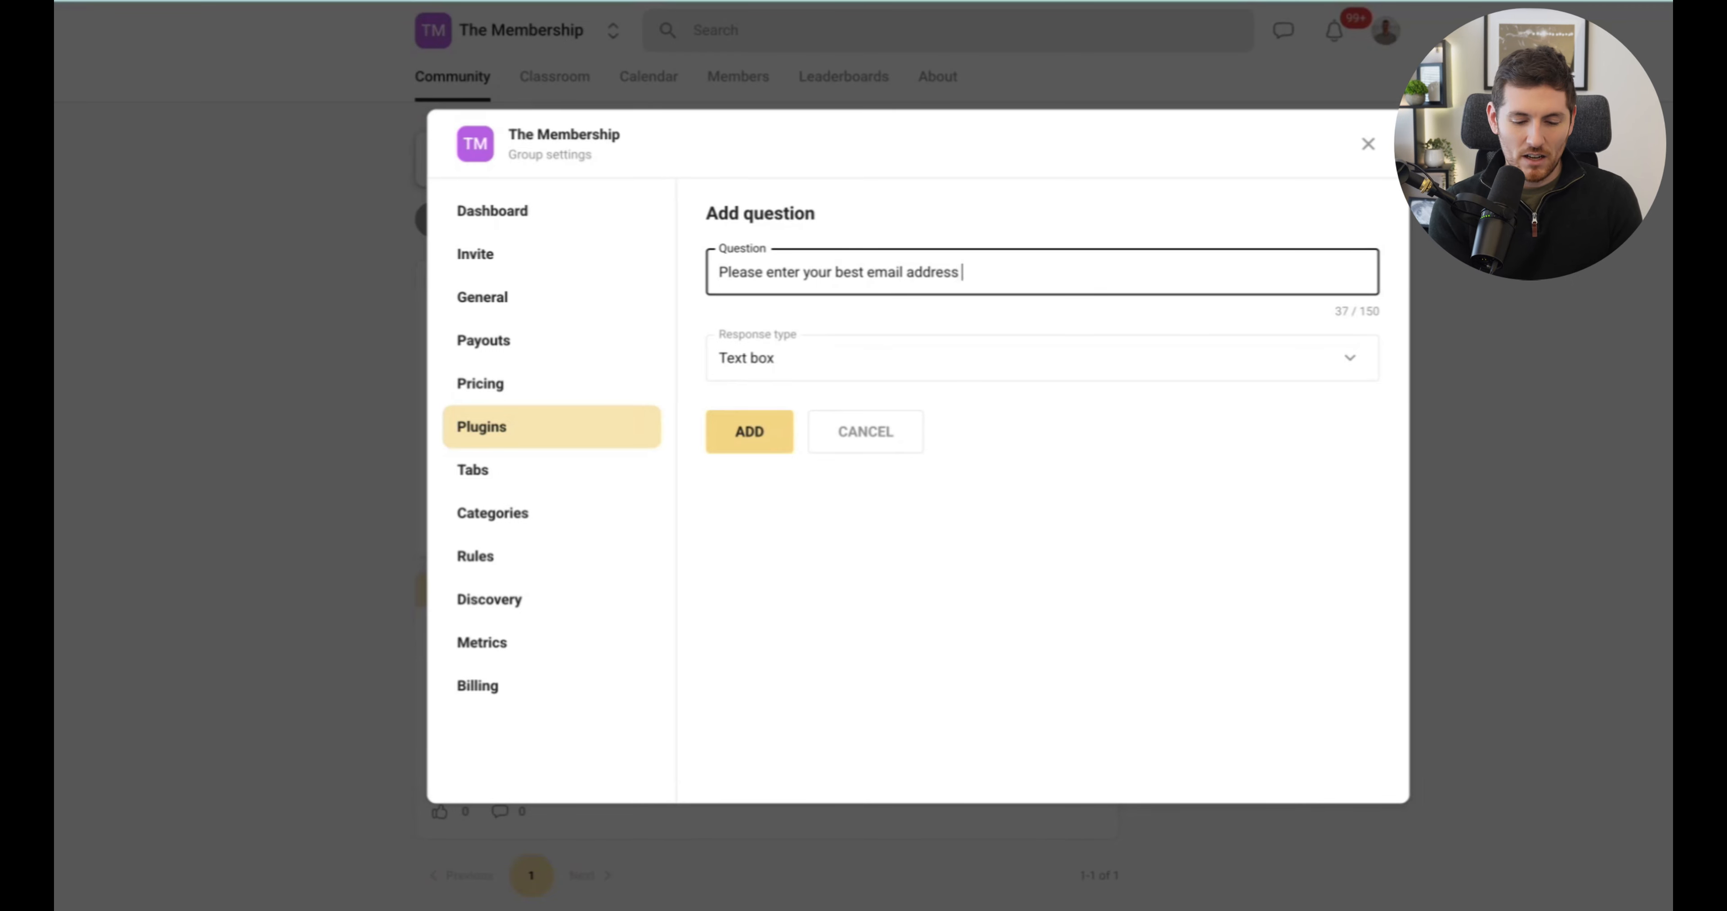
type(" I'll se")
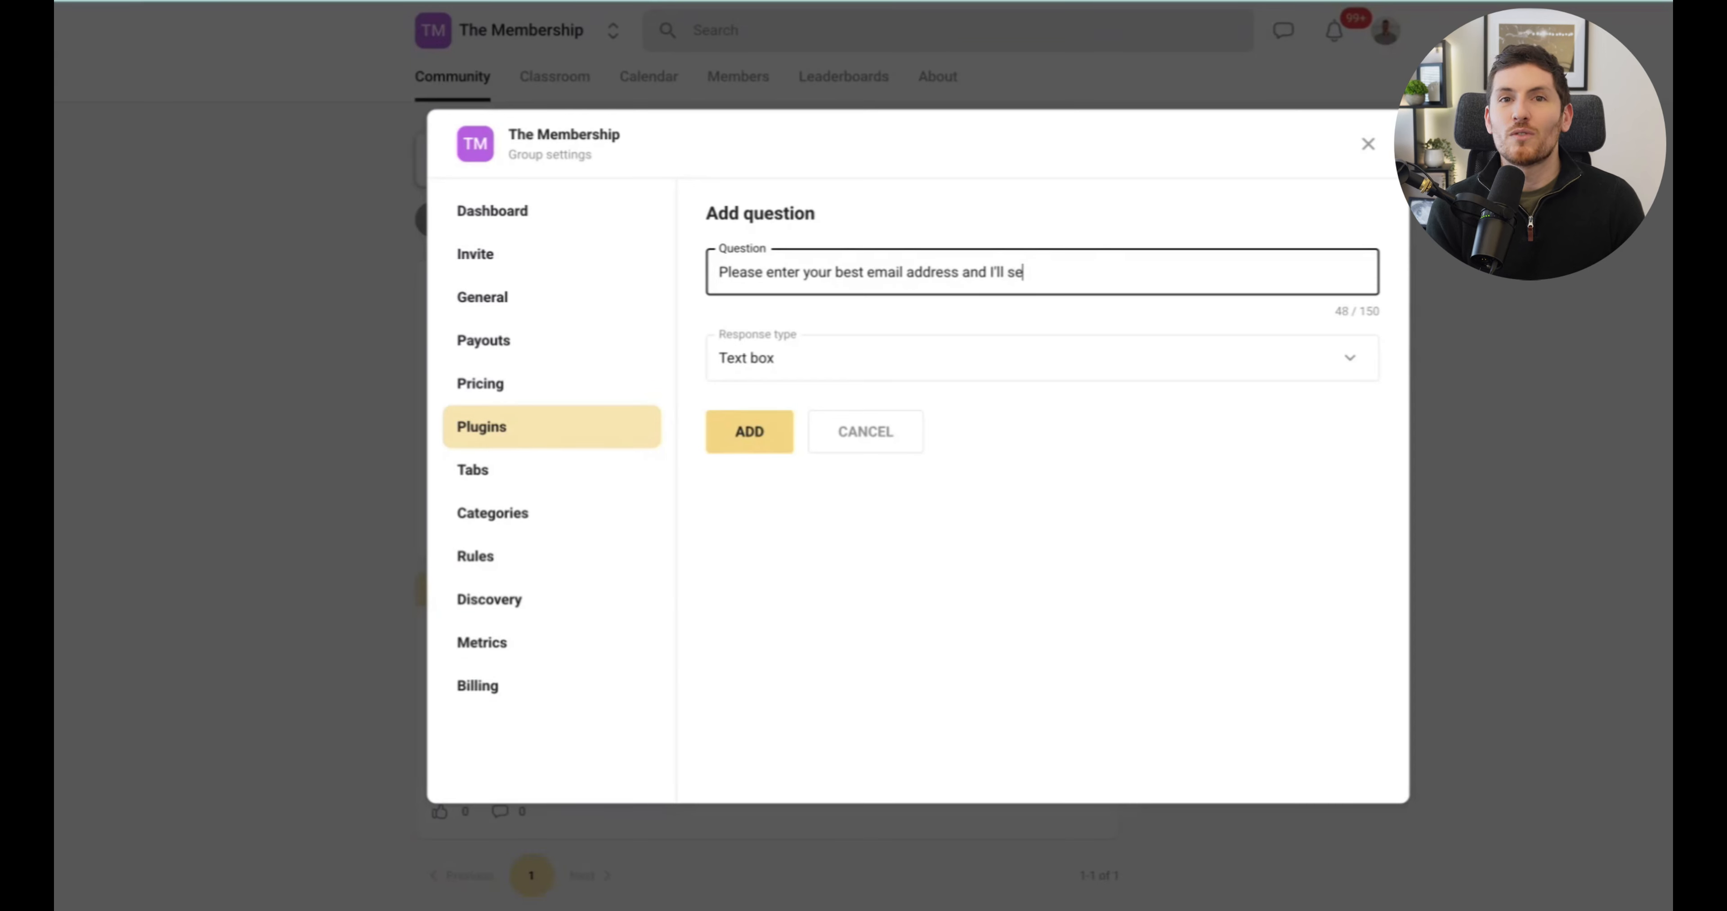
type("nd you XYZ")
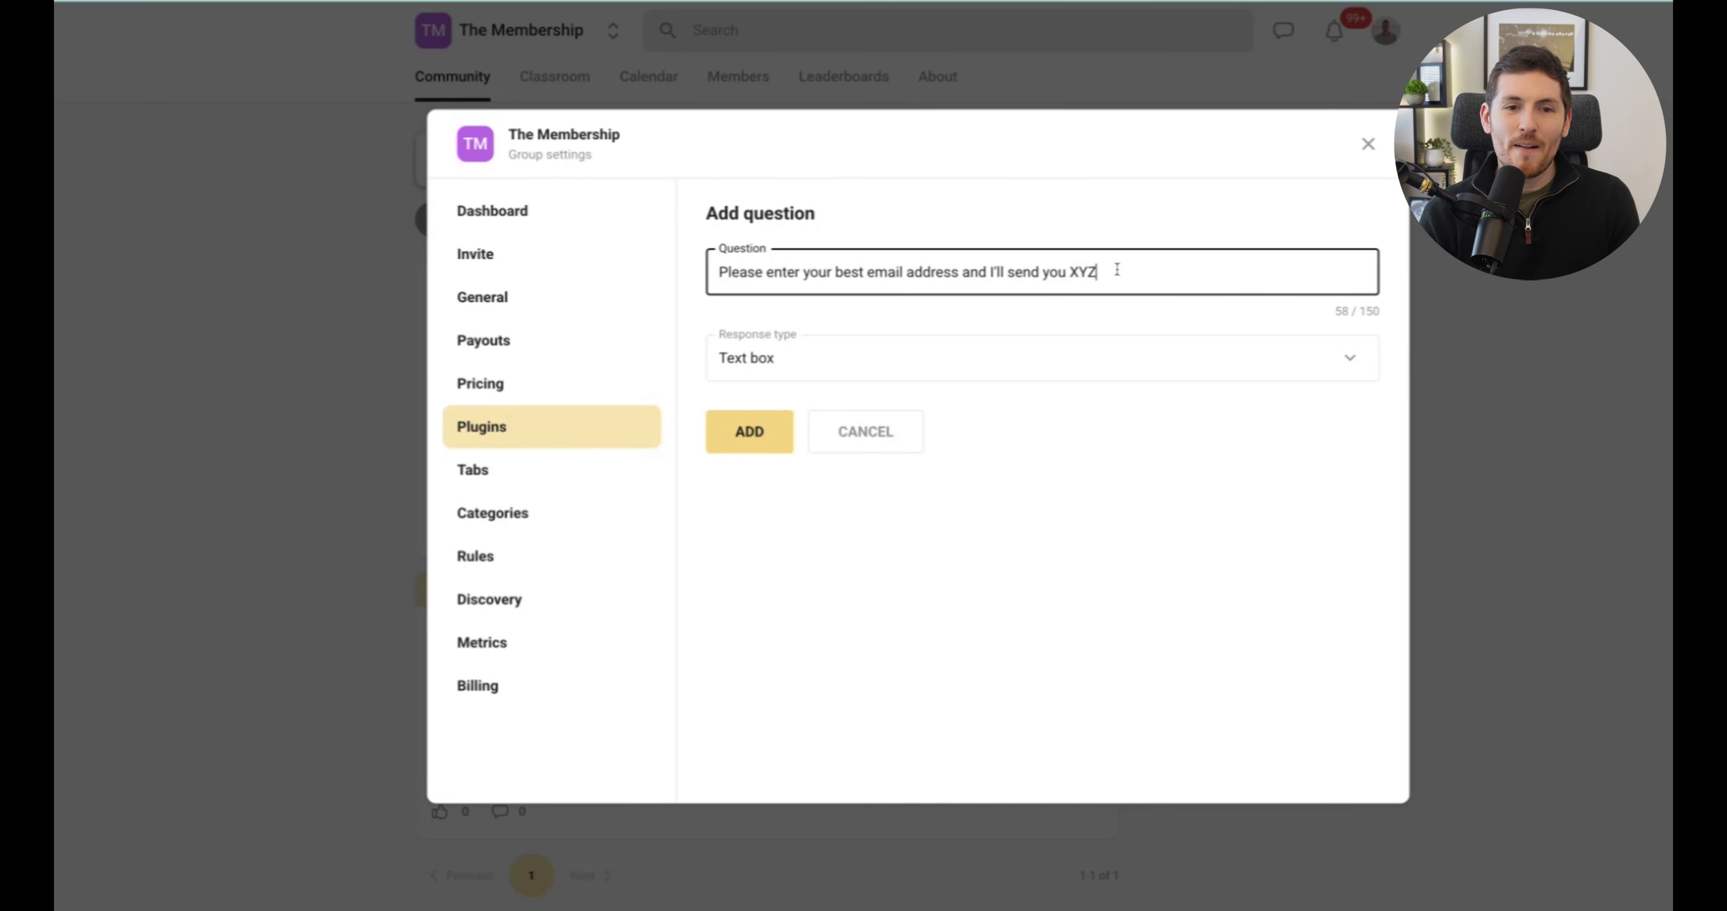
key("ctrl+shift+Left")
key("ctrl+shift+Left")
key("ctrl+shift+Left")
key("ctrl+shift+Left")
key("ctrl+shift+Left")
key("BackSpace")
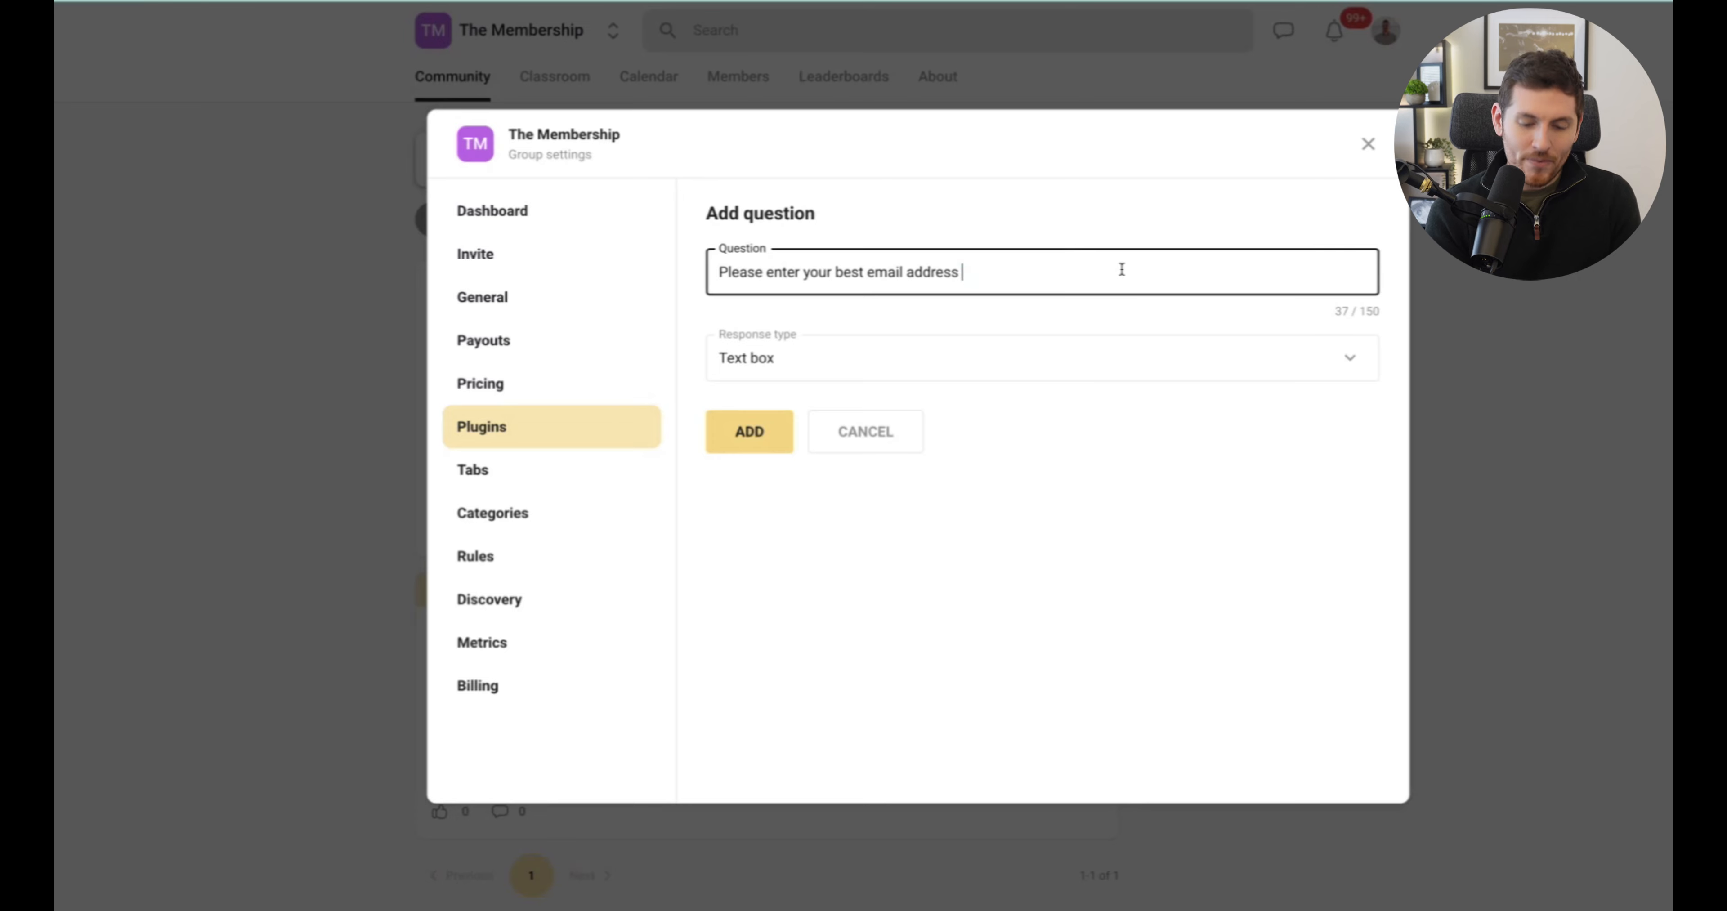
key("BackSpace")
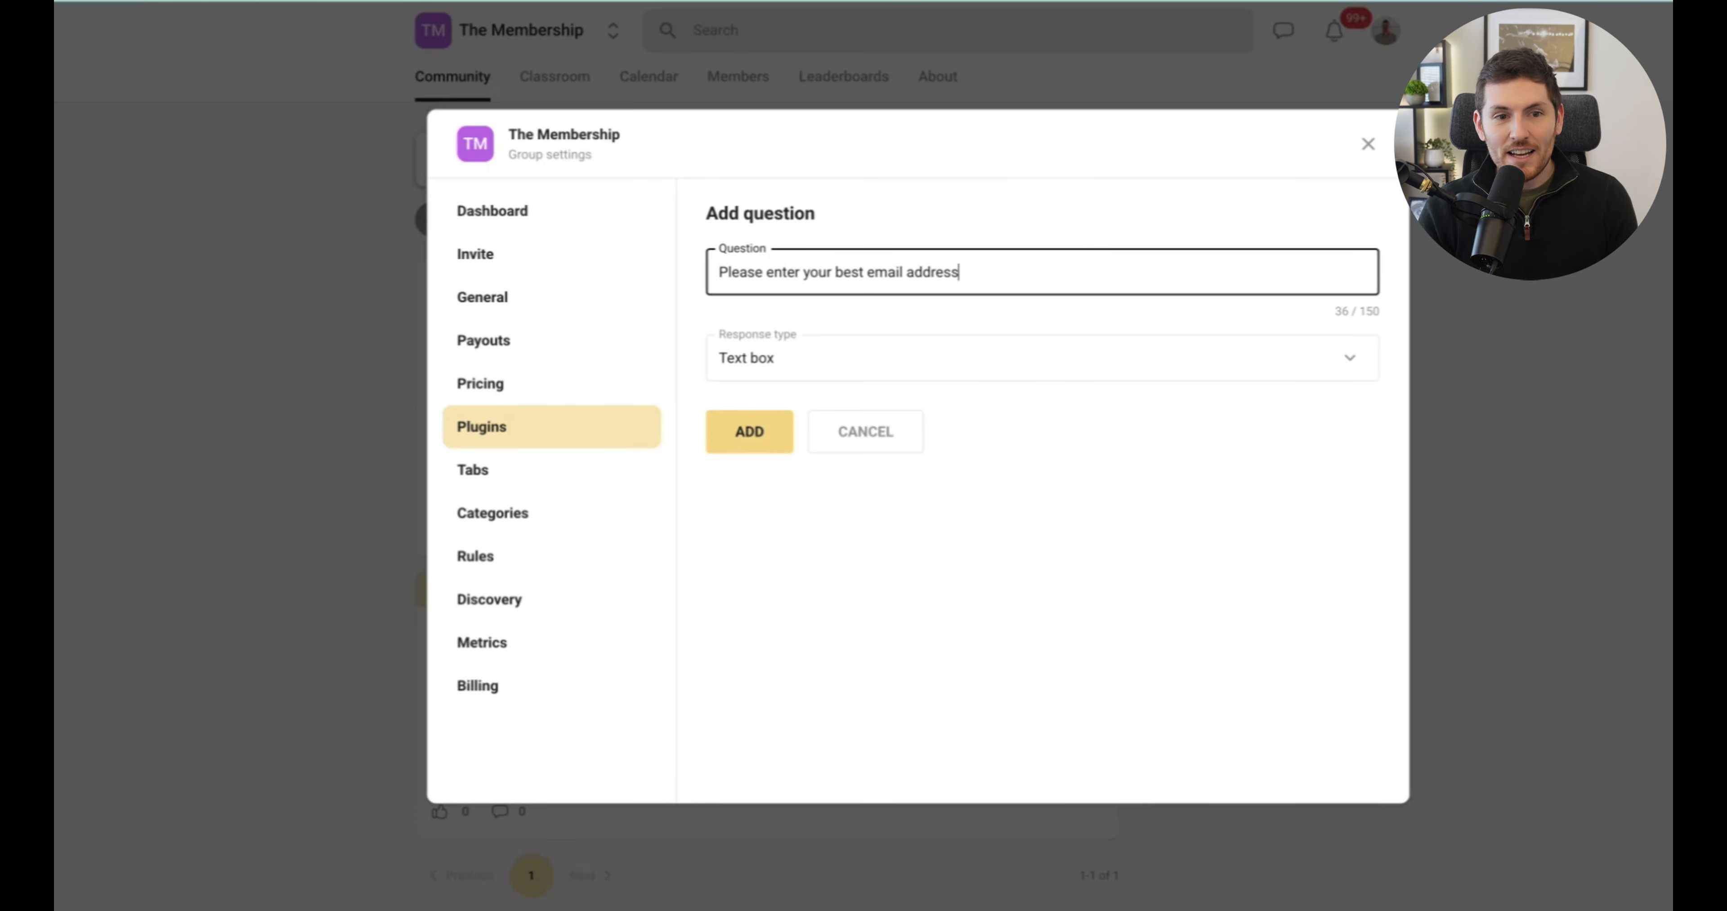
Step: Set the membership question's response type to Email address and add the question
left_click(941, 382)
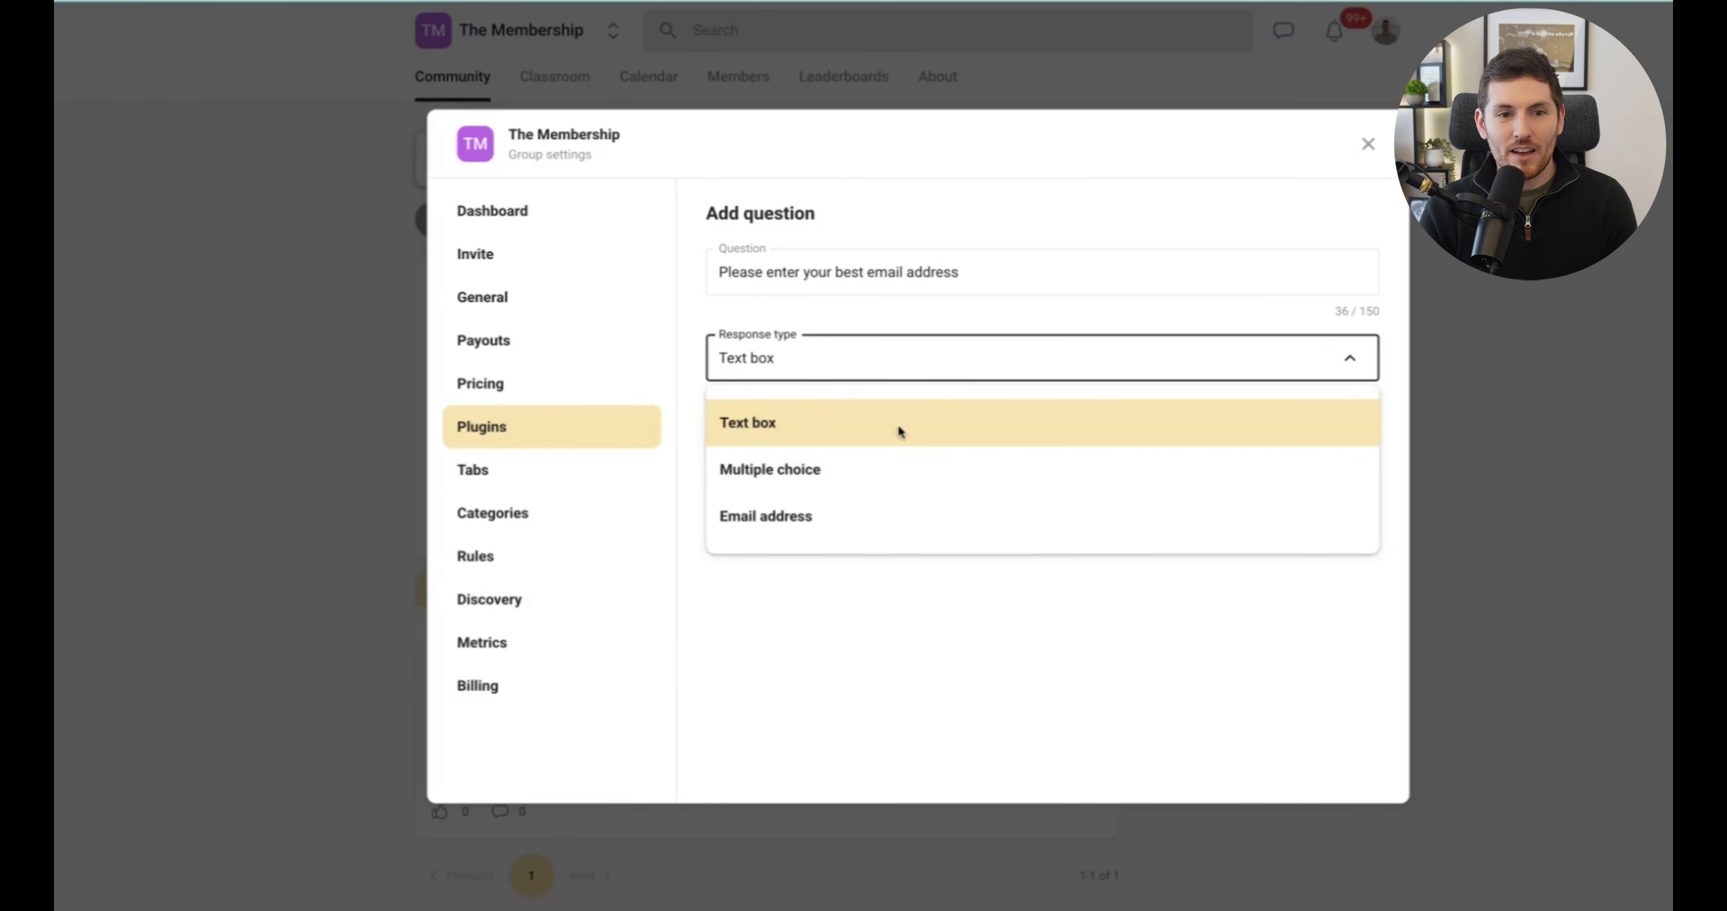
left_click(845, 524)
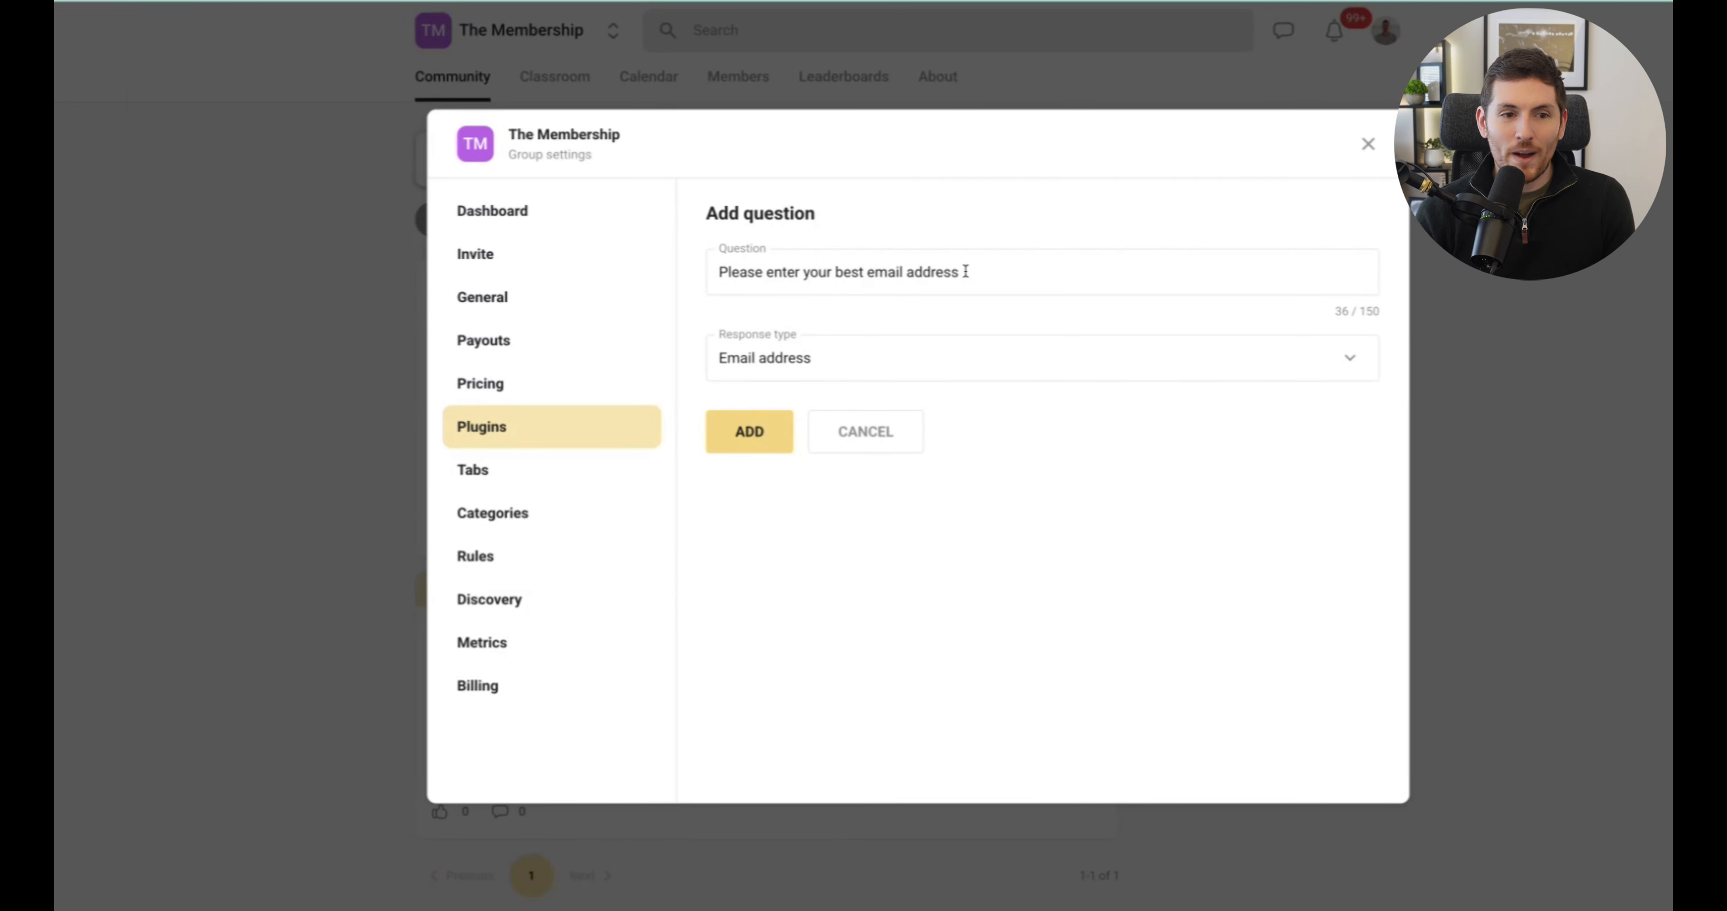
left_click(754, 444)
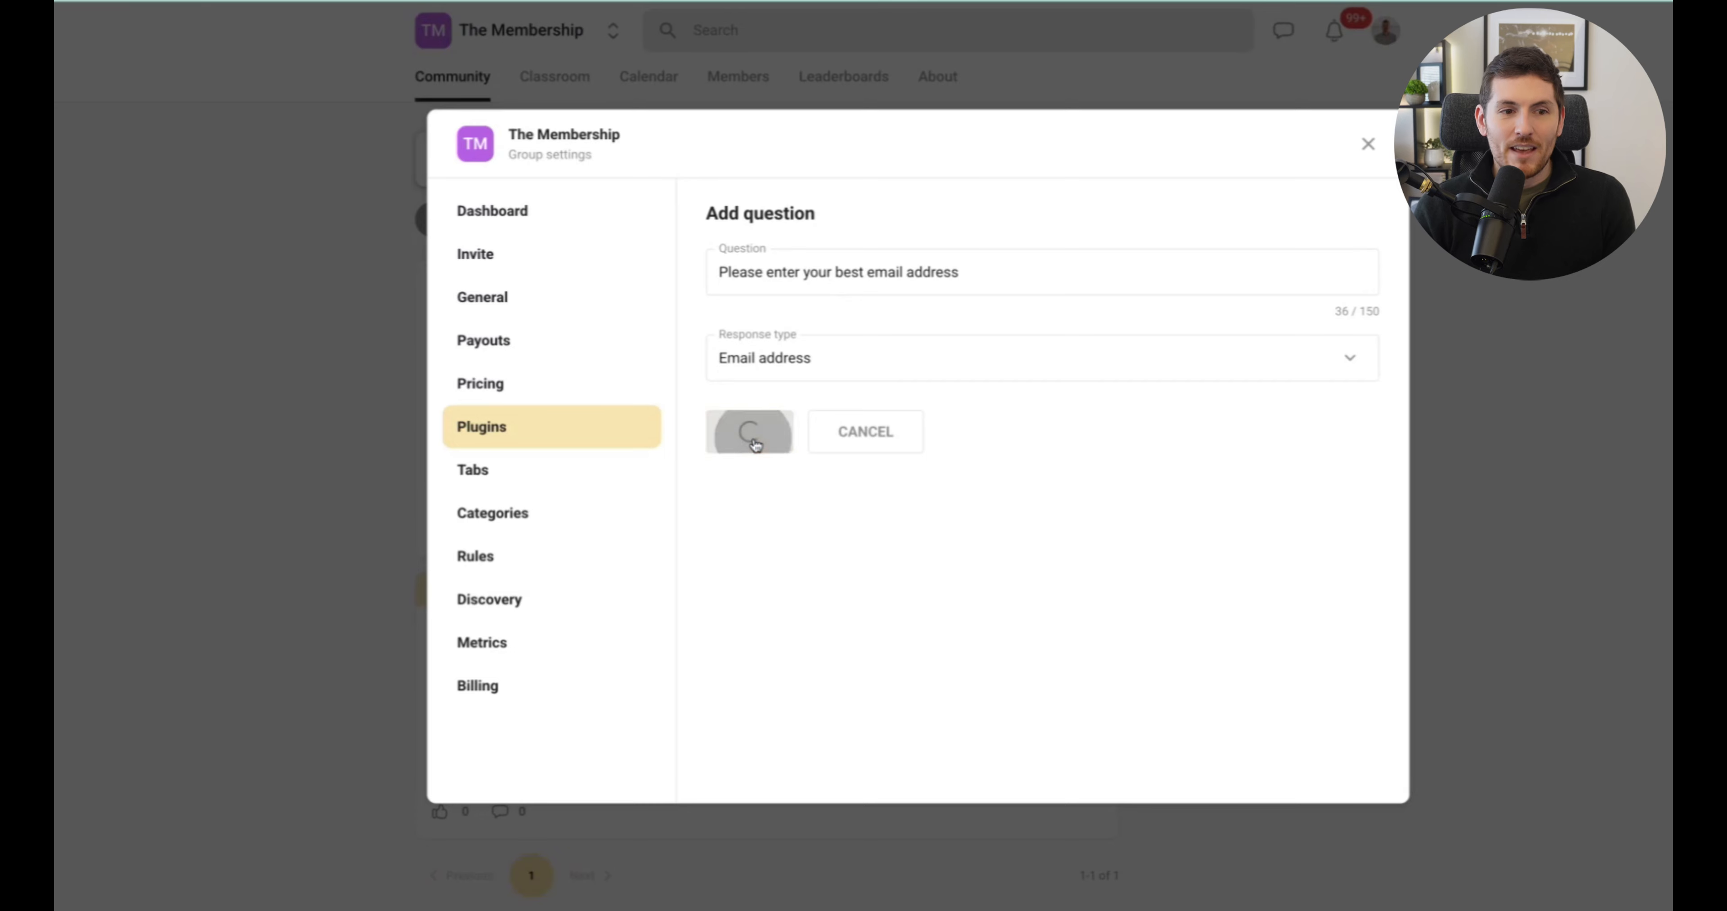
Step: Try hiding the Calendar tab in the community's tab settings, and show it again
left_click(525, 469)
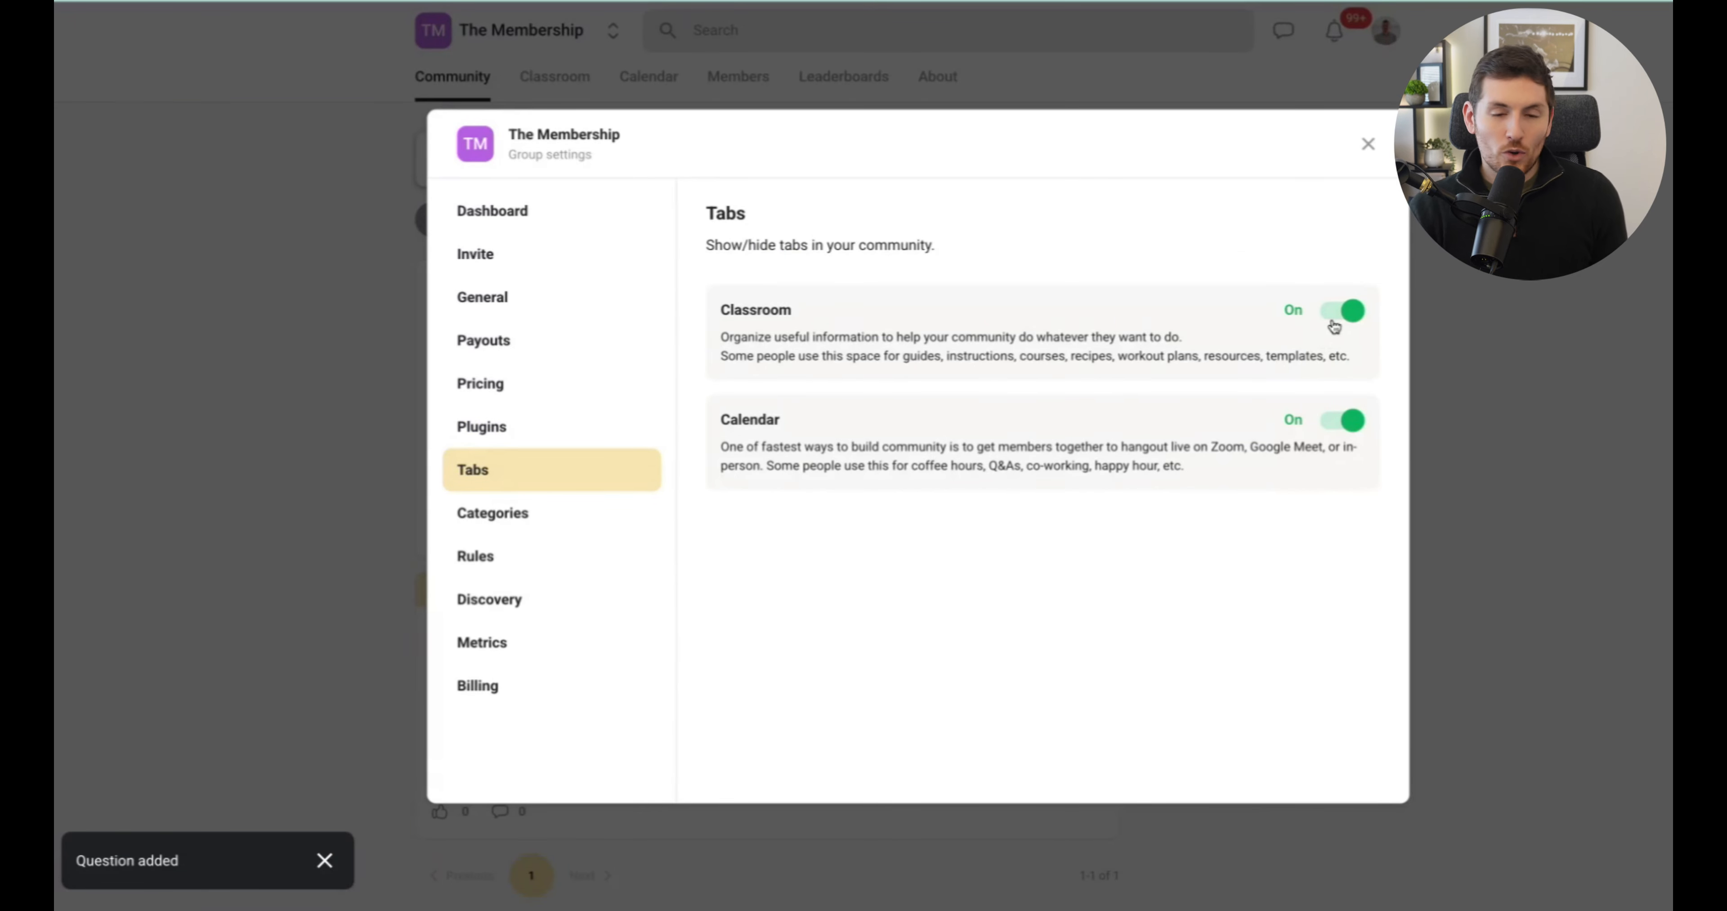
left_click(1344, 428)
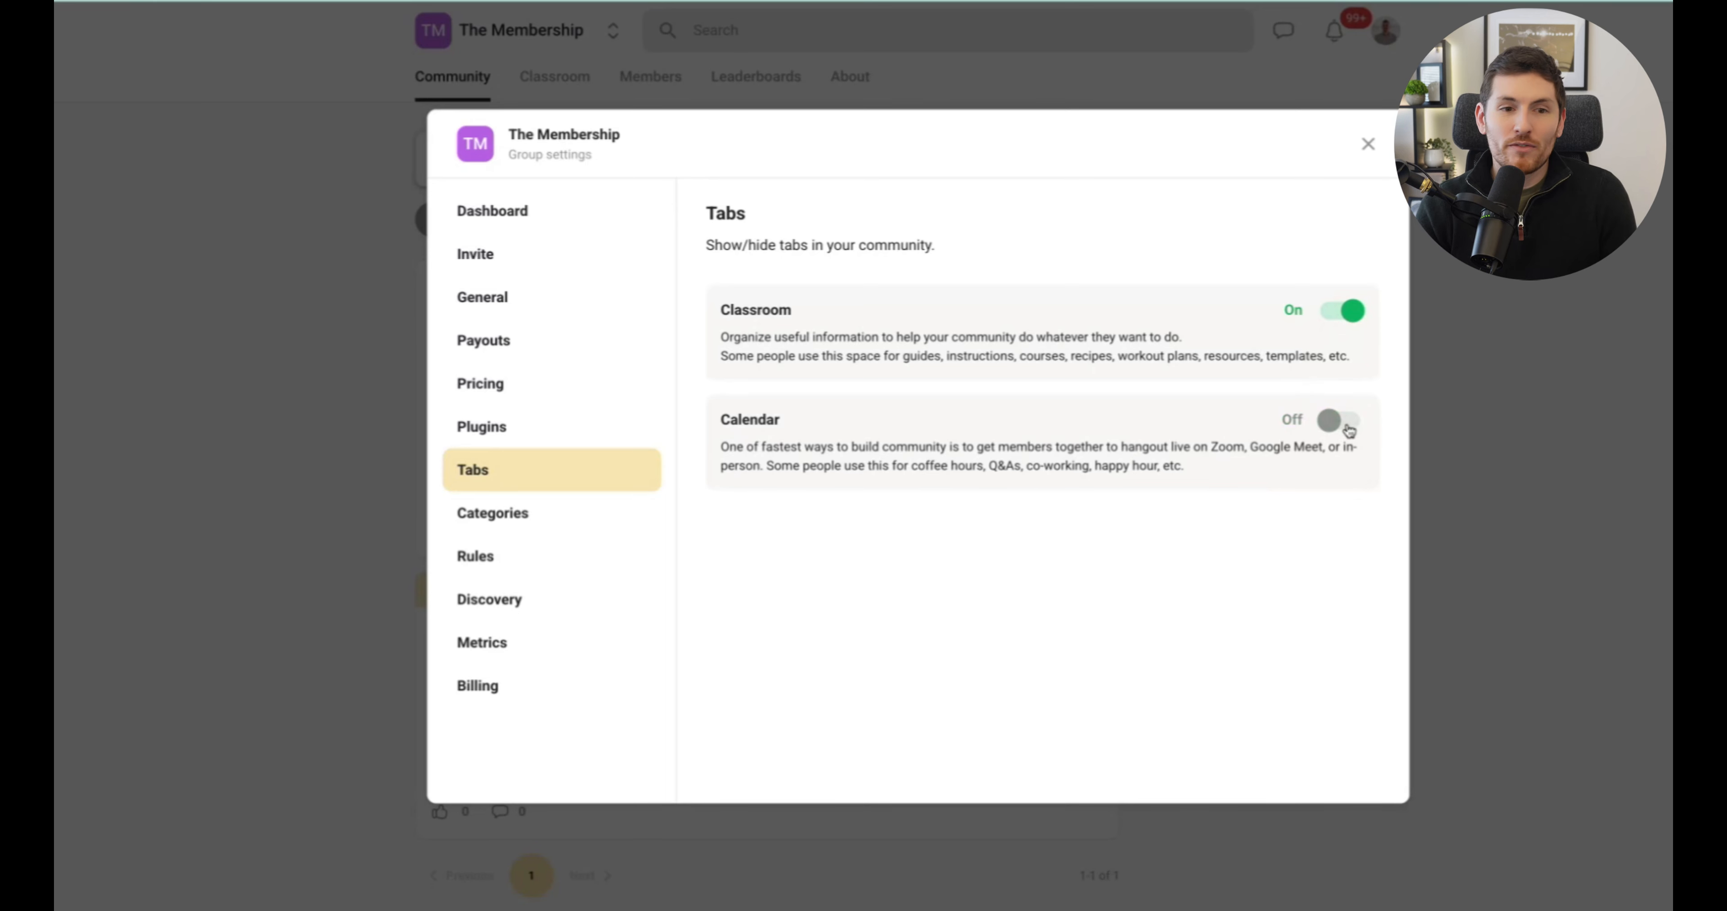
left_click(1342, 431)
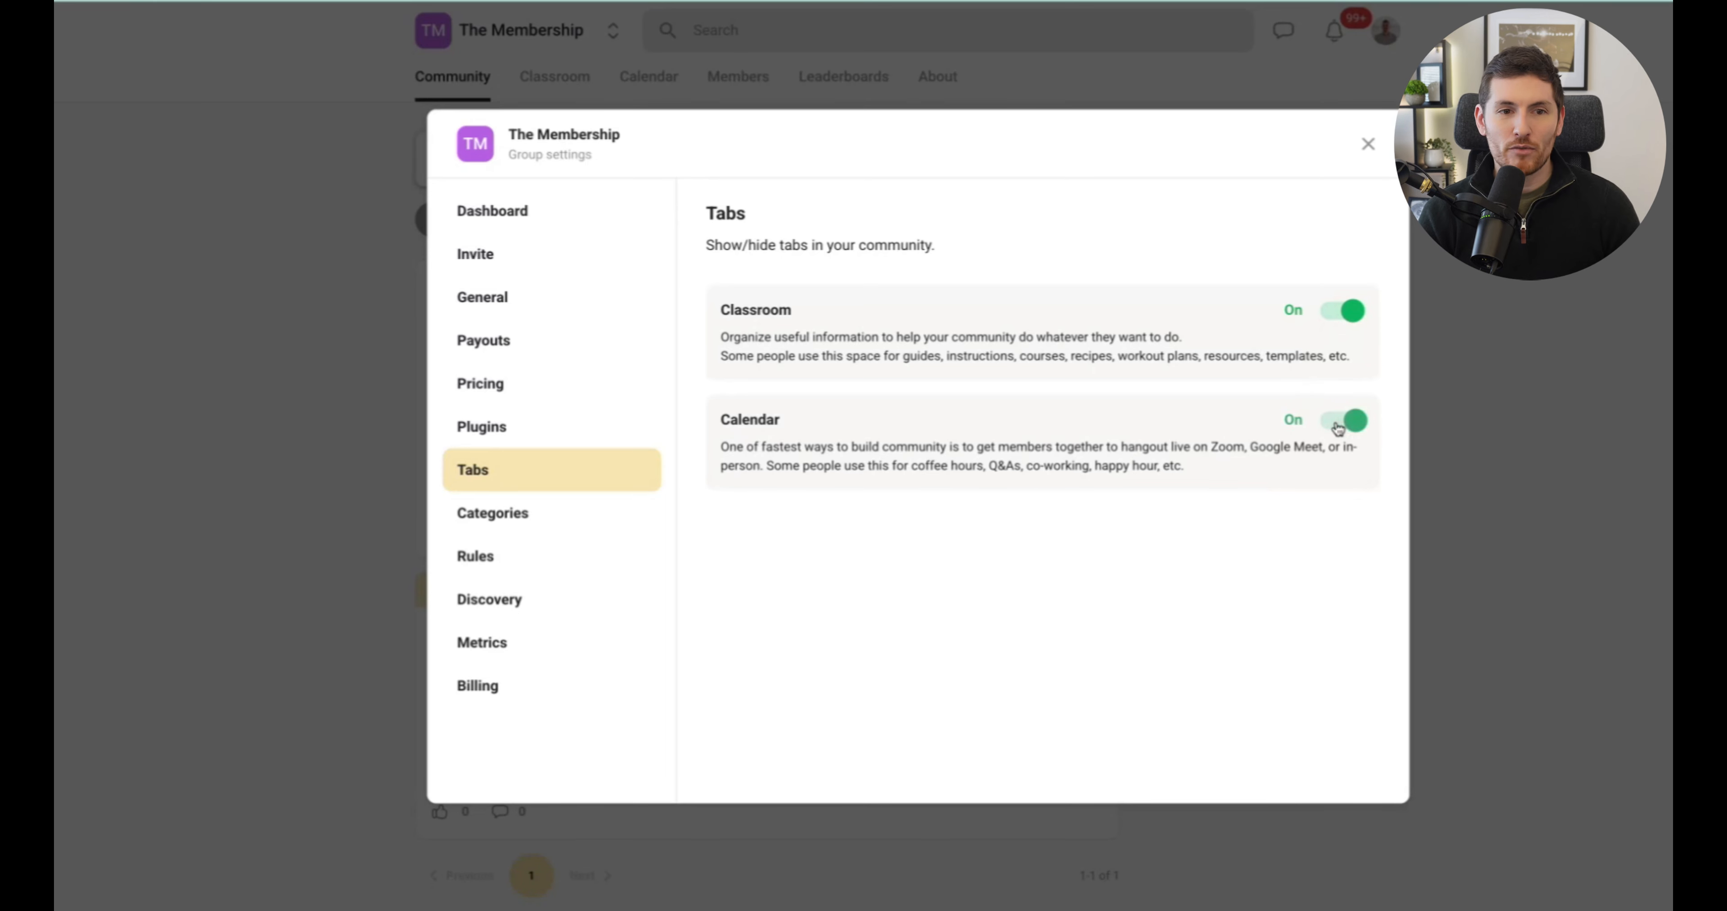
Step: Add a post category open to members and sorted by recent activity, replacing the draft name "Member wins" with "Celebrating Succes"
left_click(543, 513)
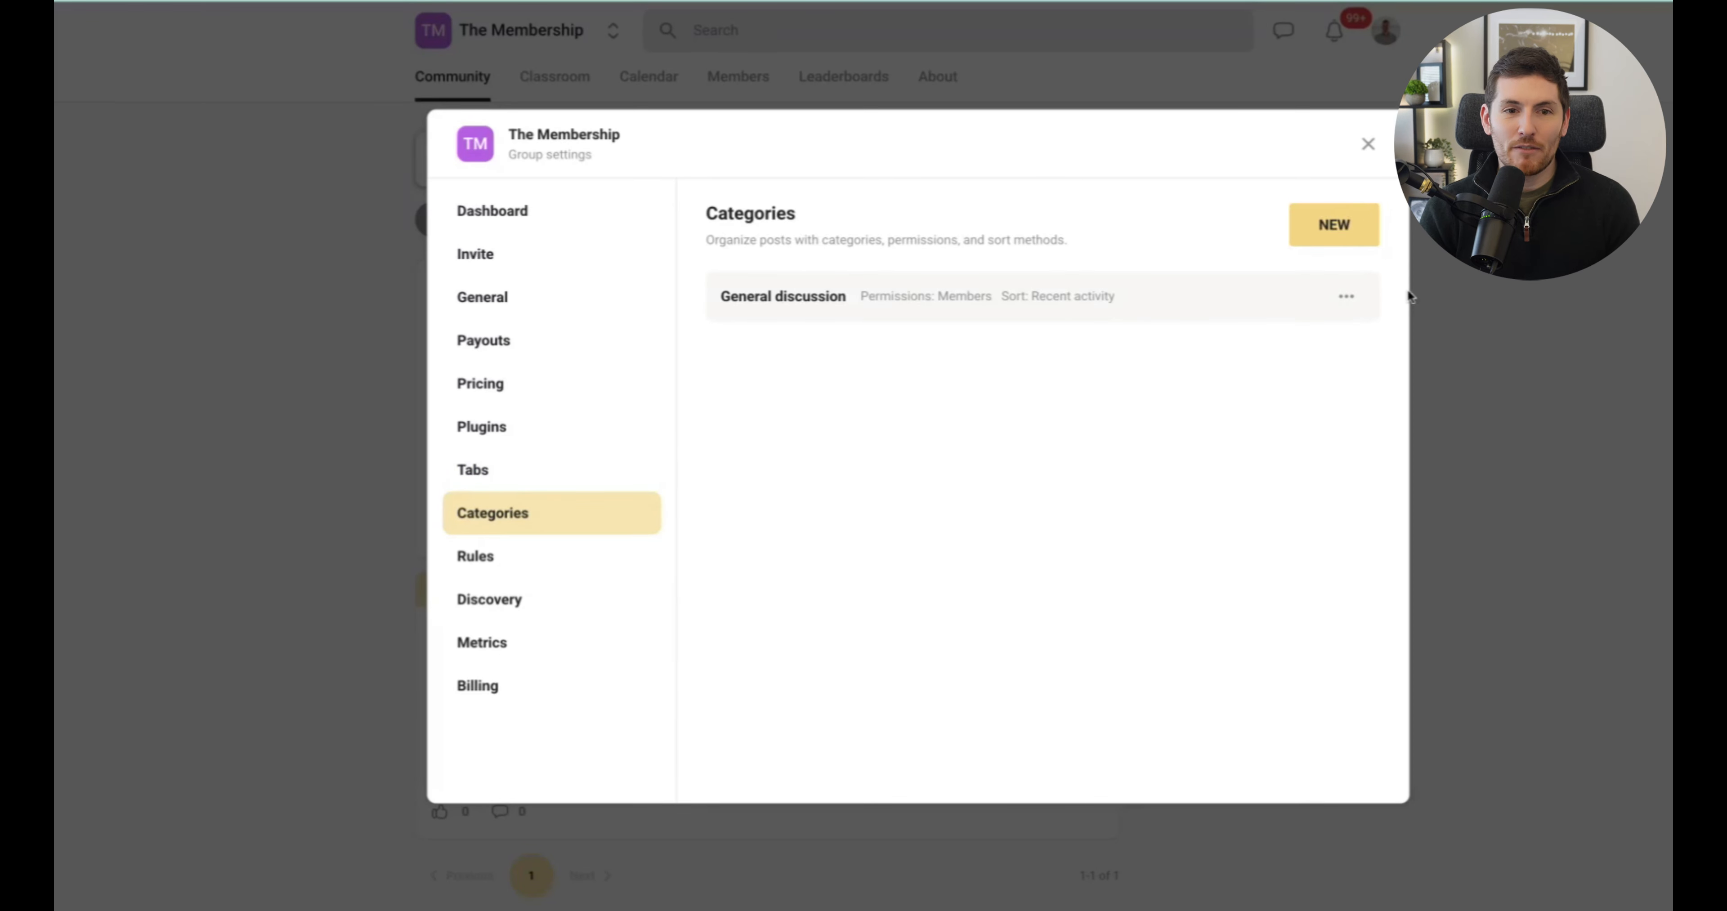
left_click(1325, 231)
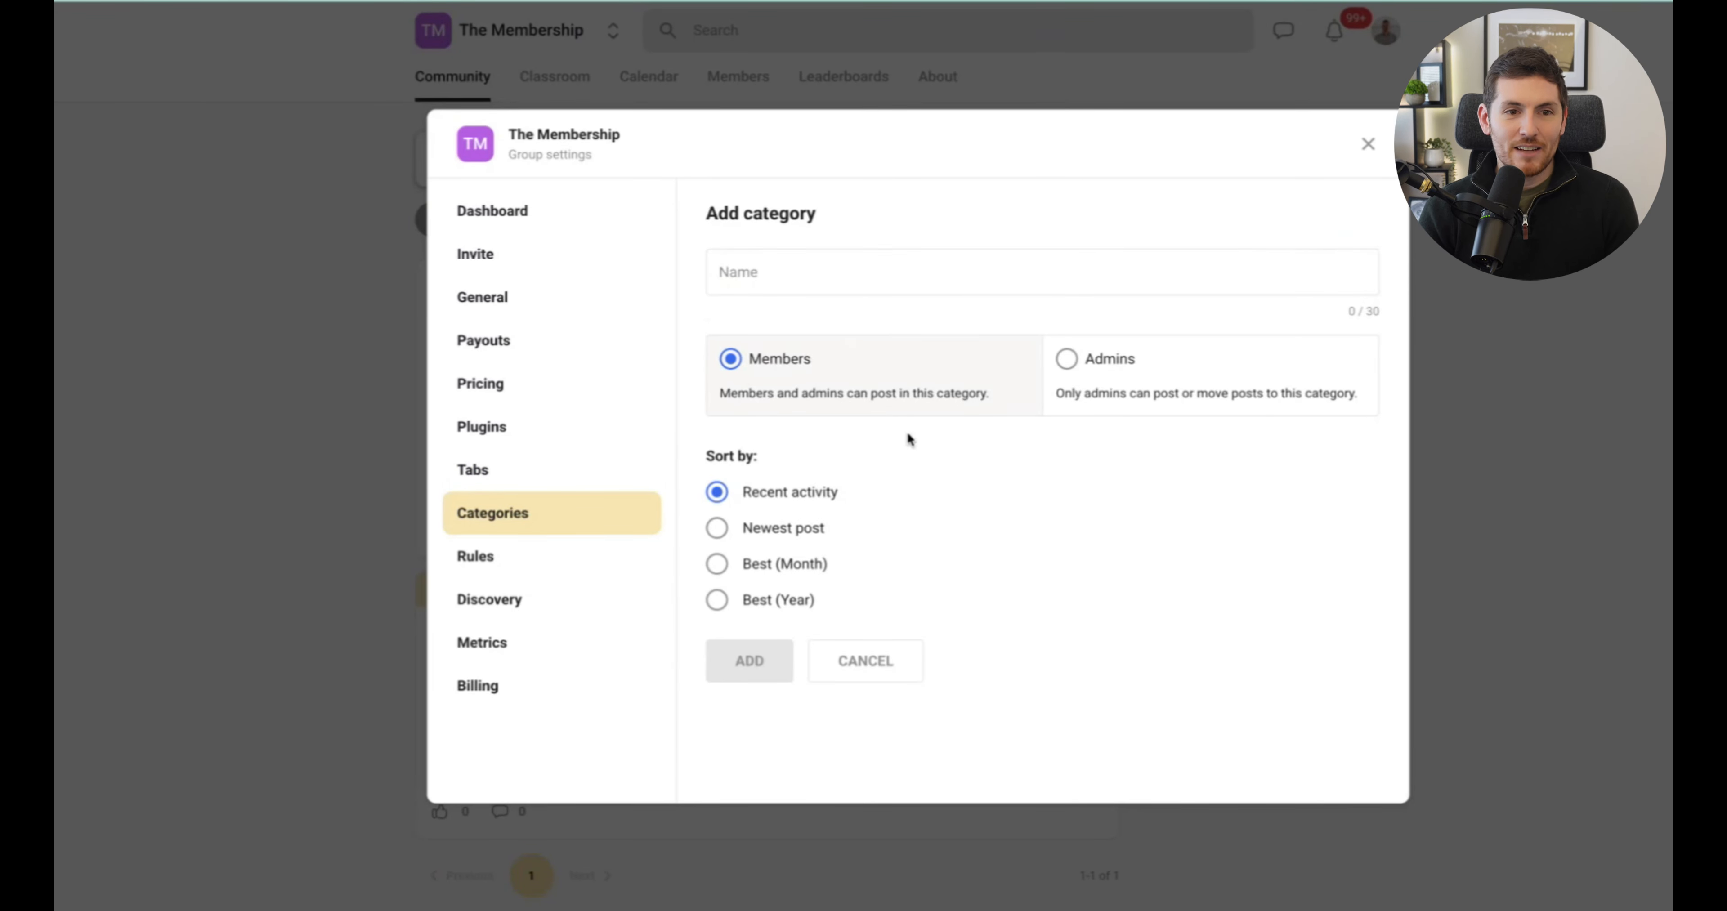
left_click(894, 270)
type("Member wins")
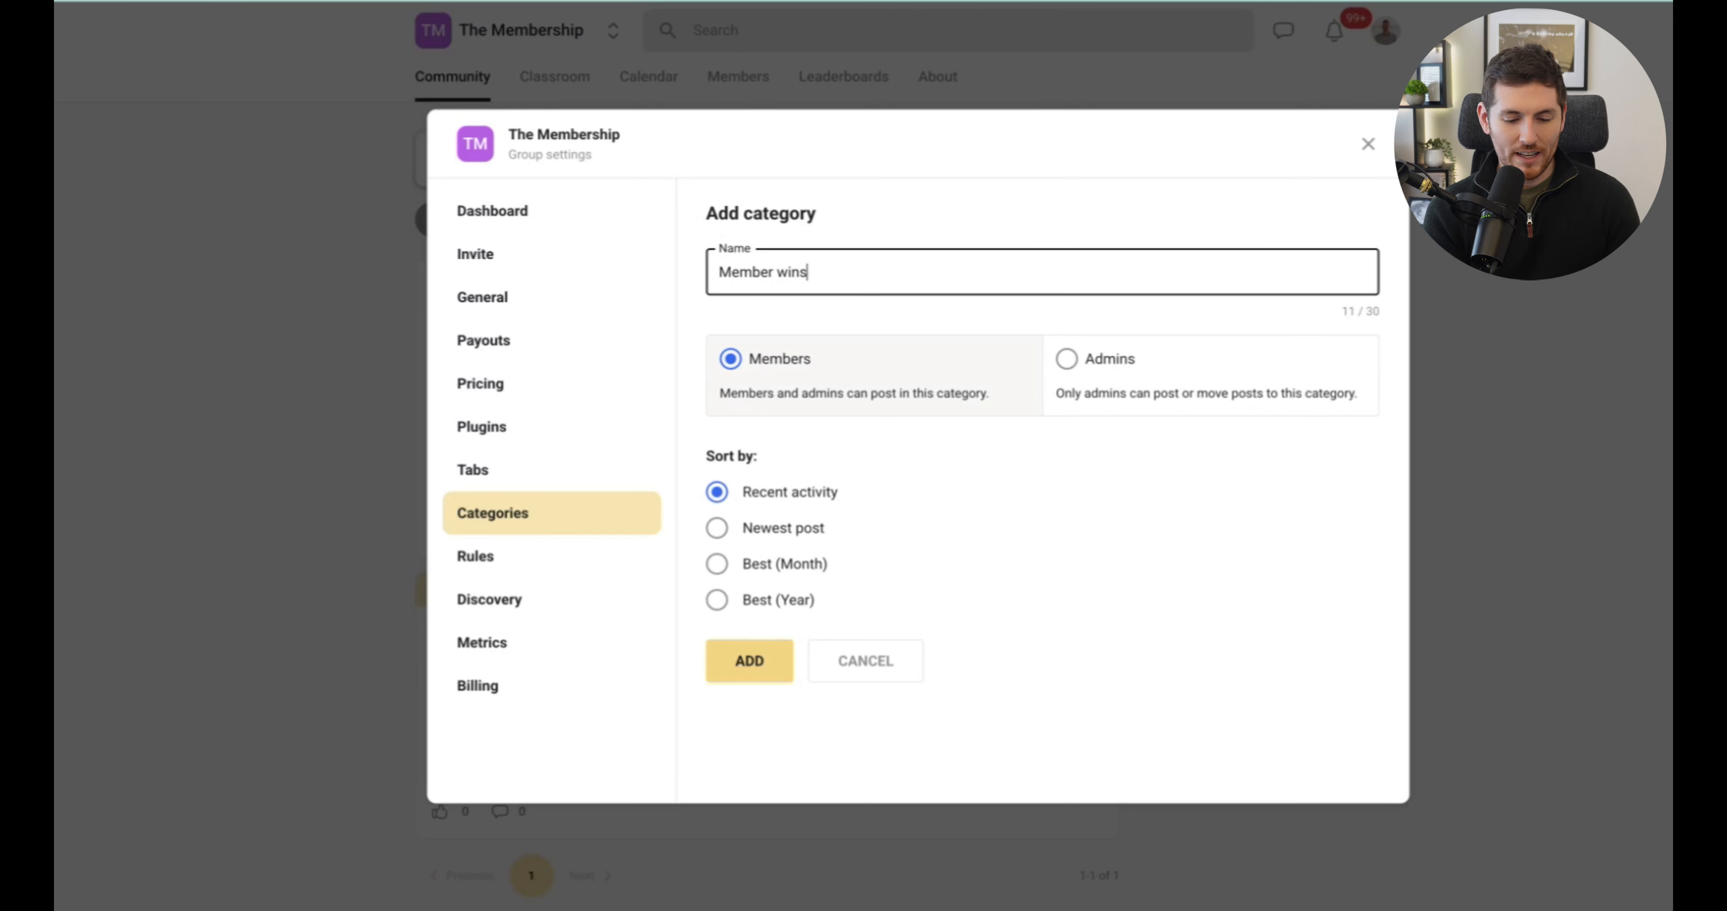
key("ctrl+a")
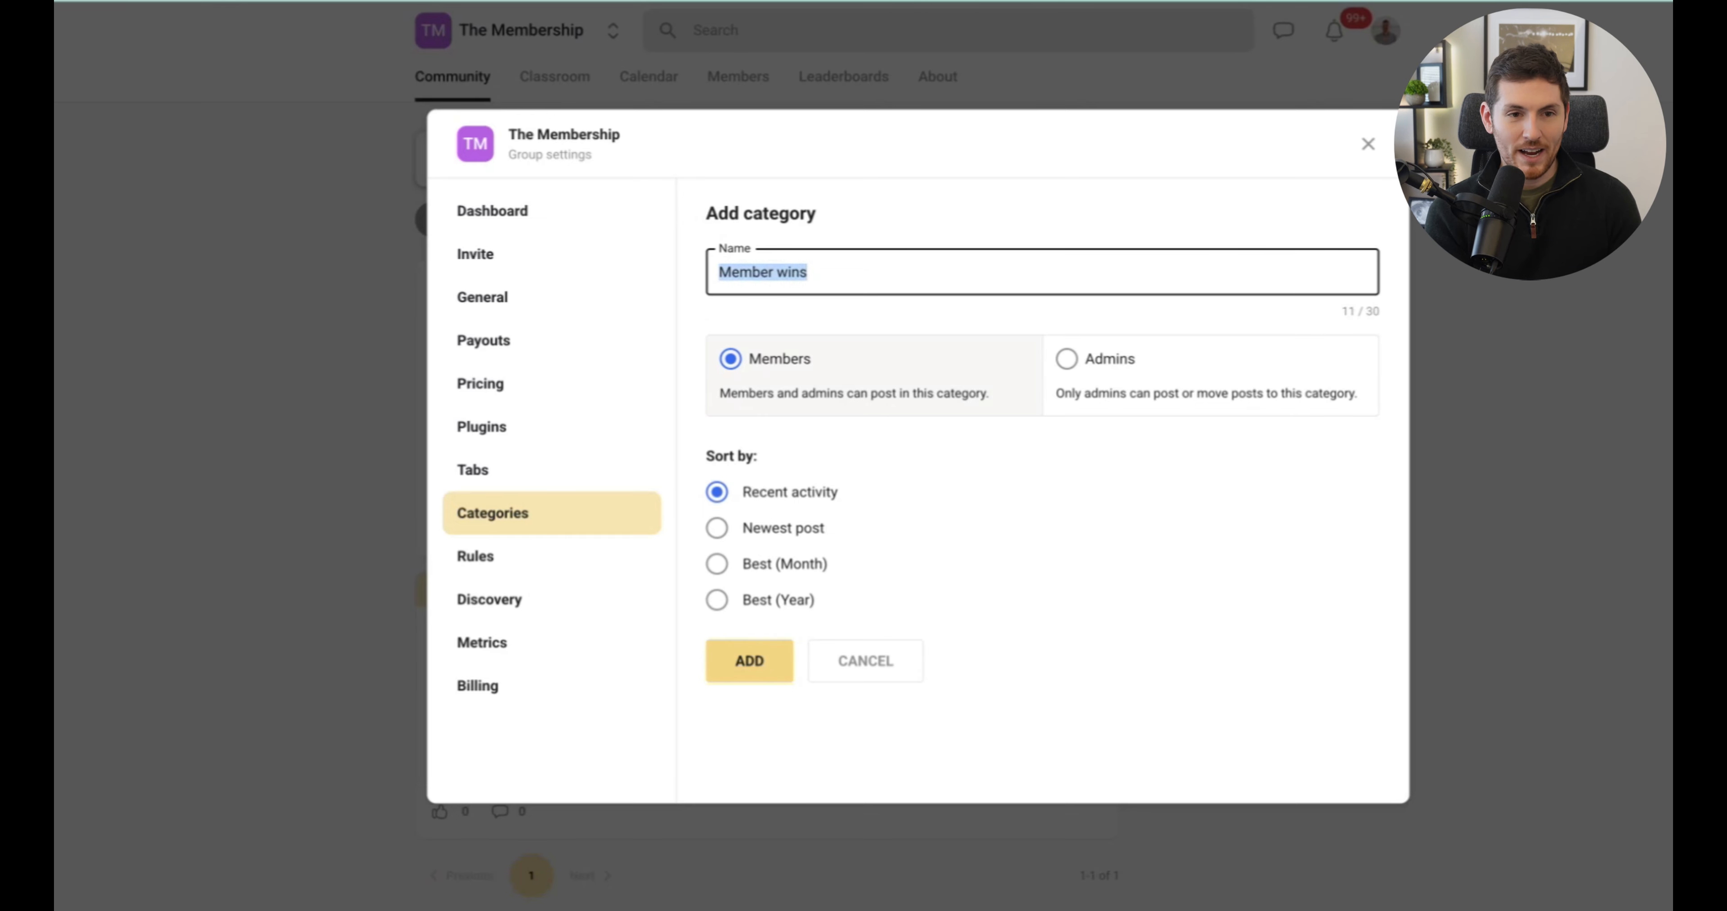
type("Celebra")
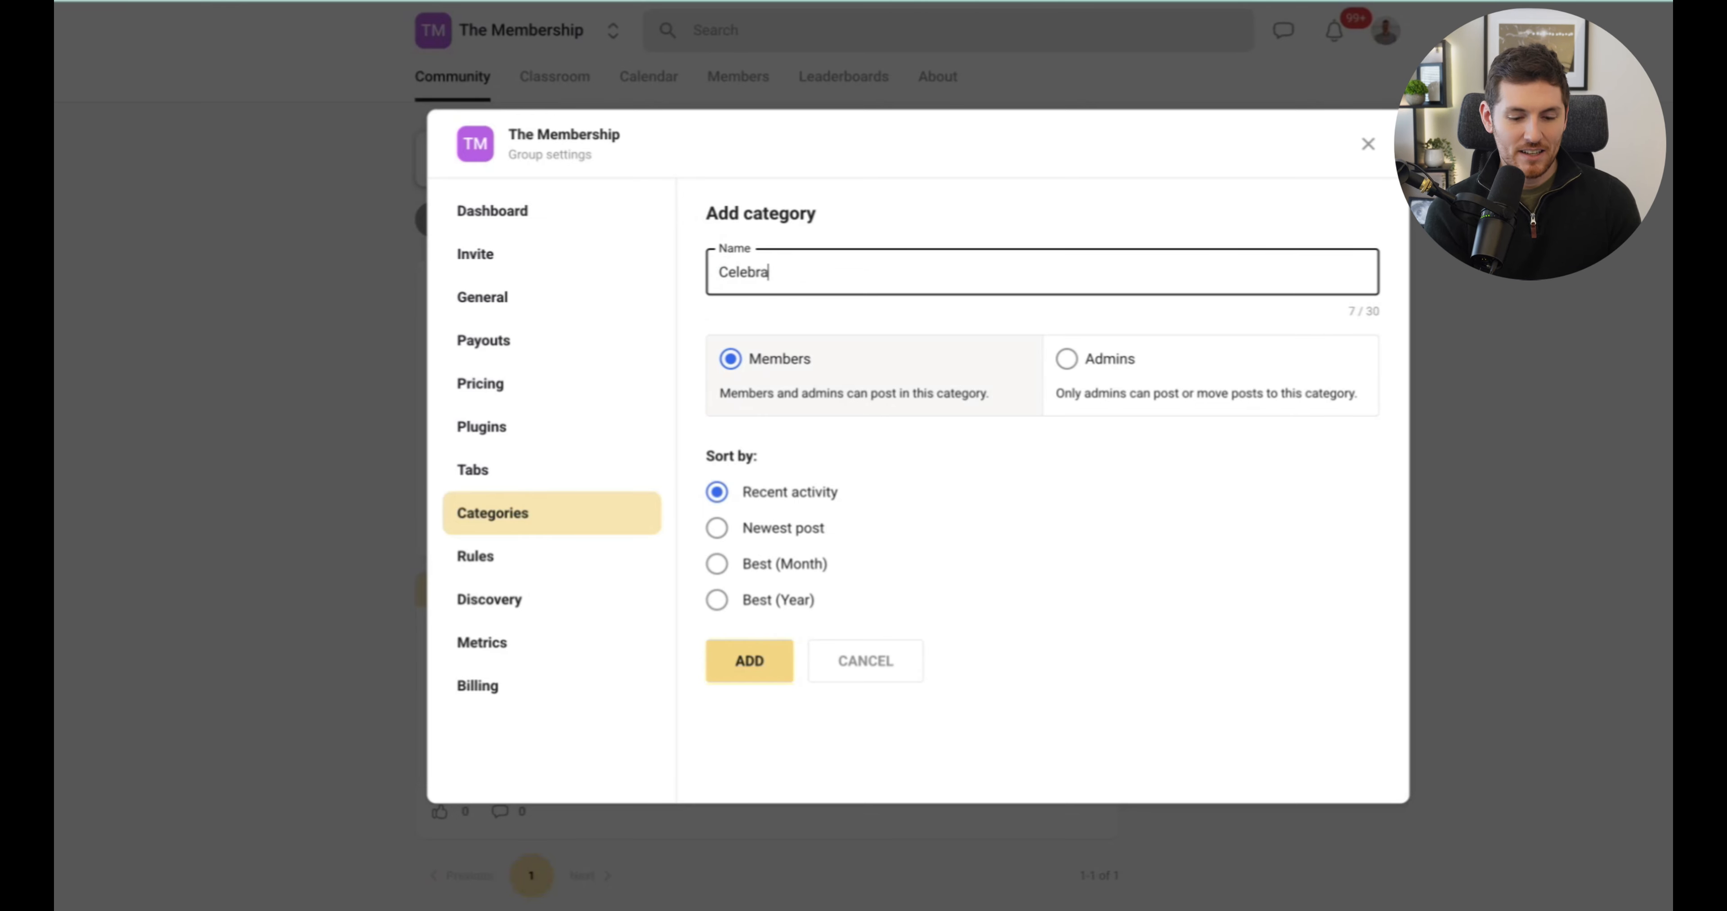
type("ting Succes")
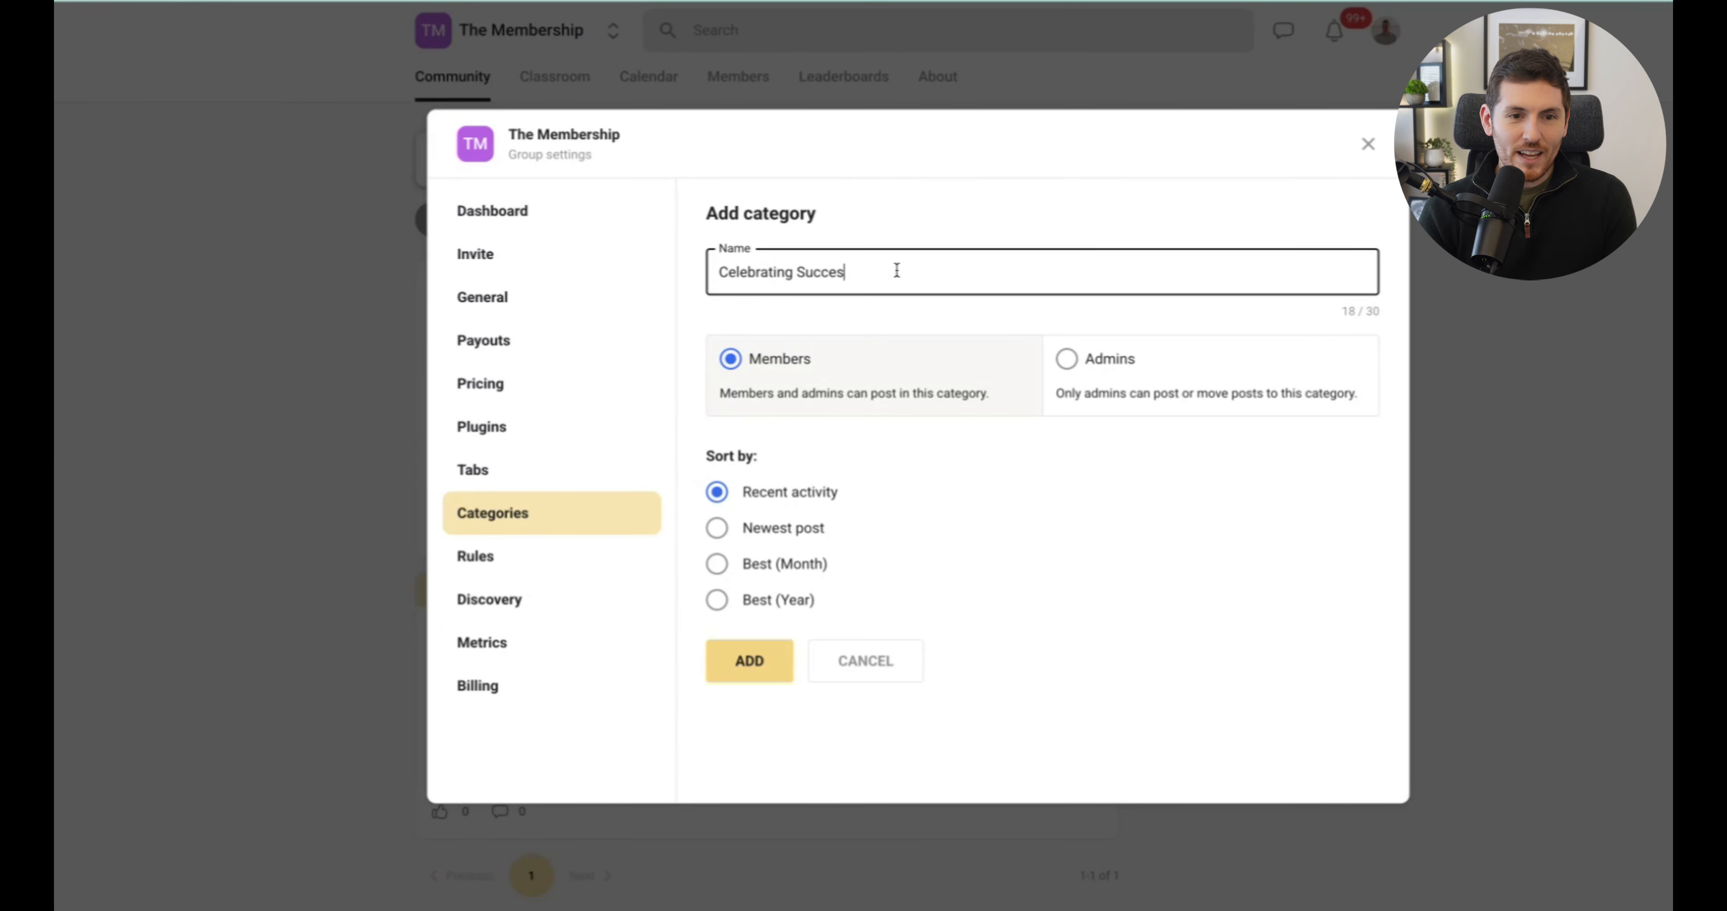
left_click(748, 662)
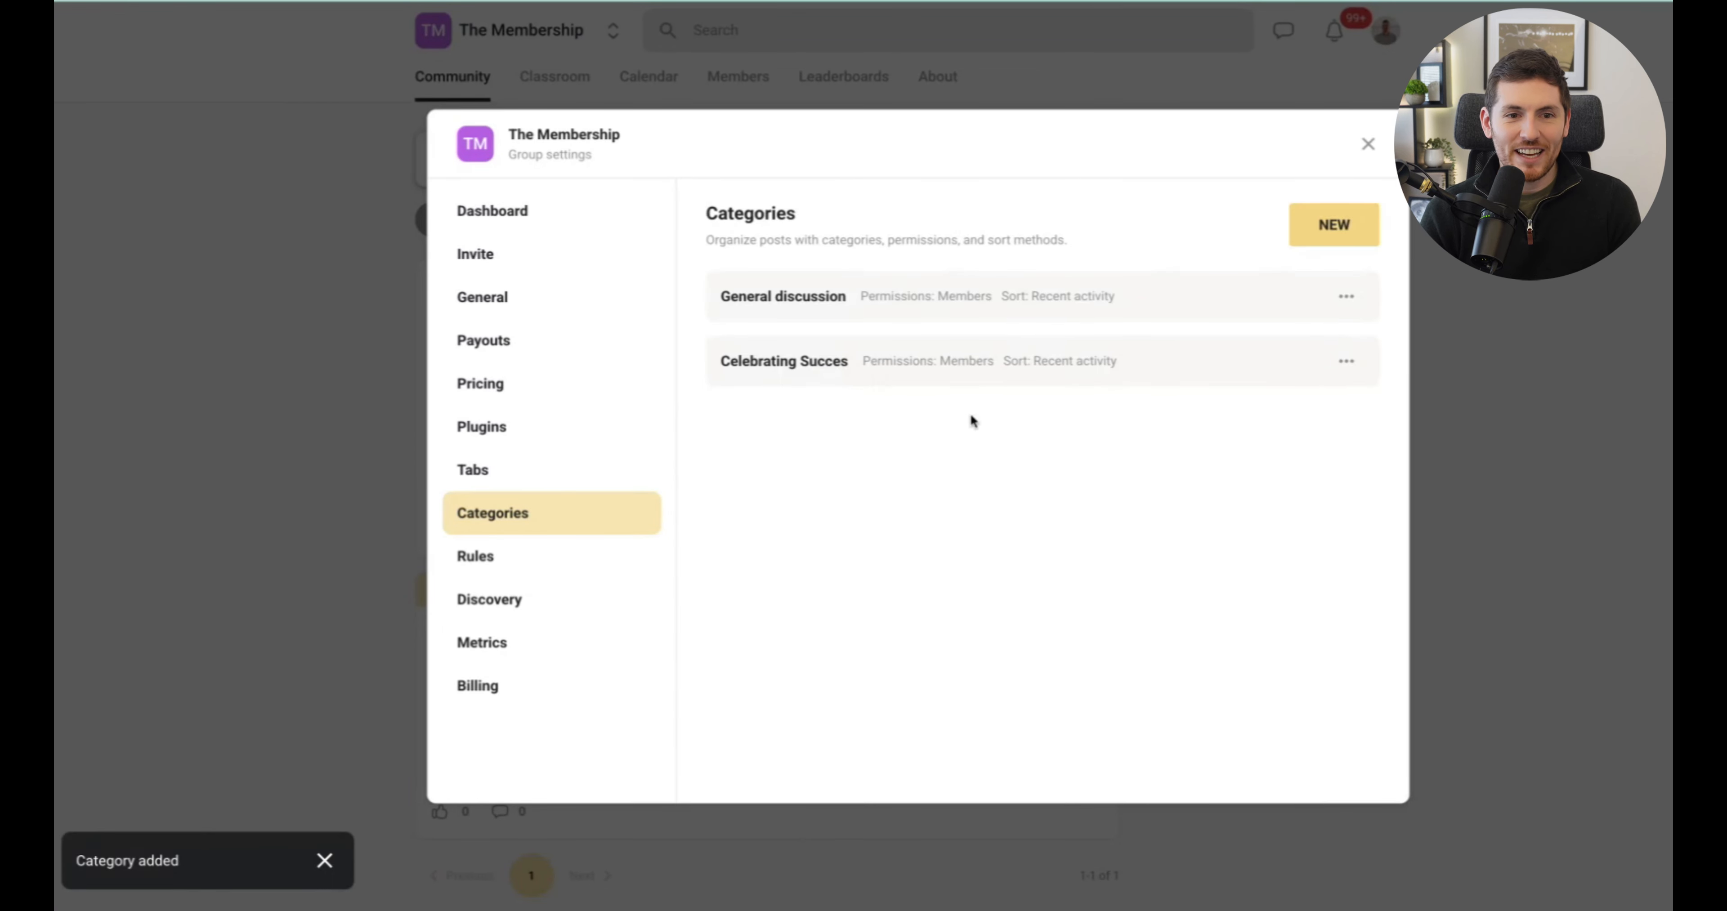
Step: Correct the new category's name to "Celebrating Success" and save it
left_click(1345, 361)
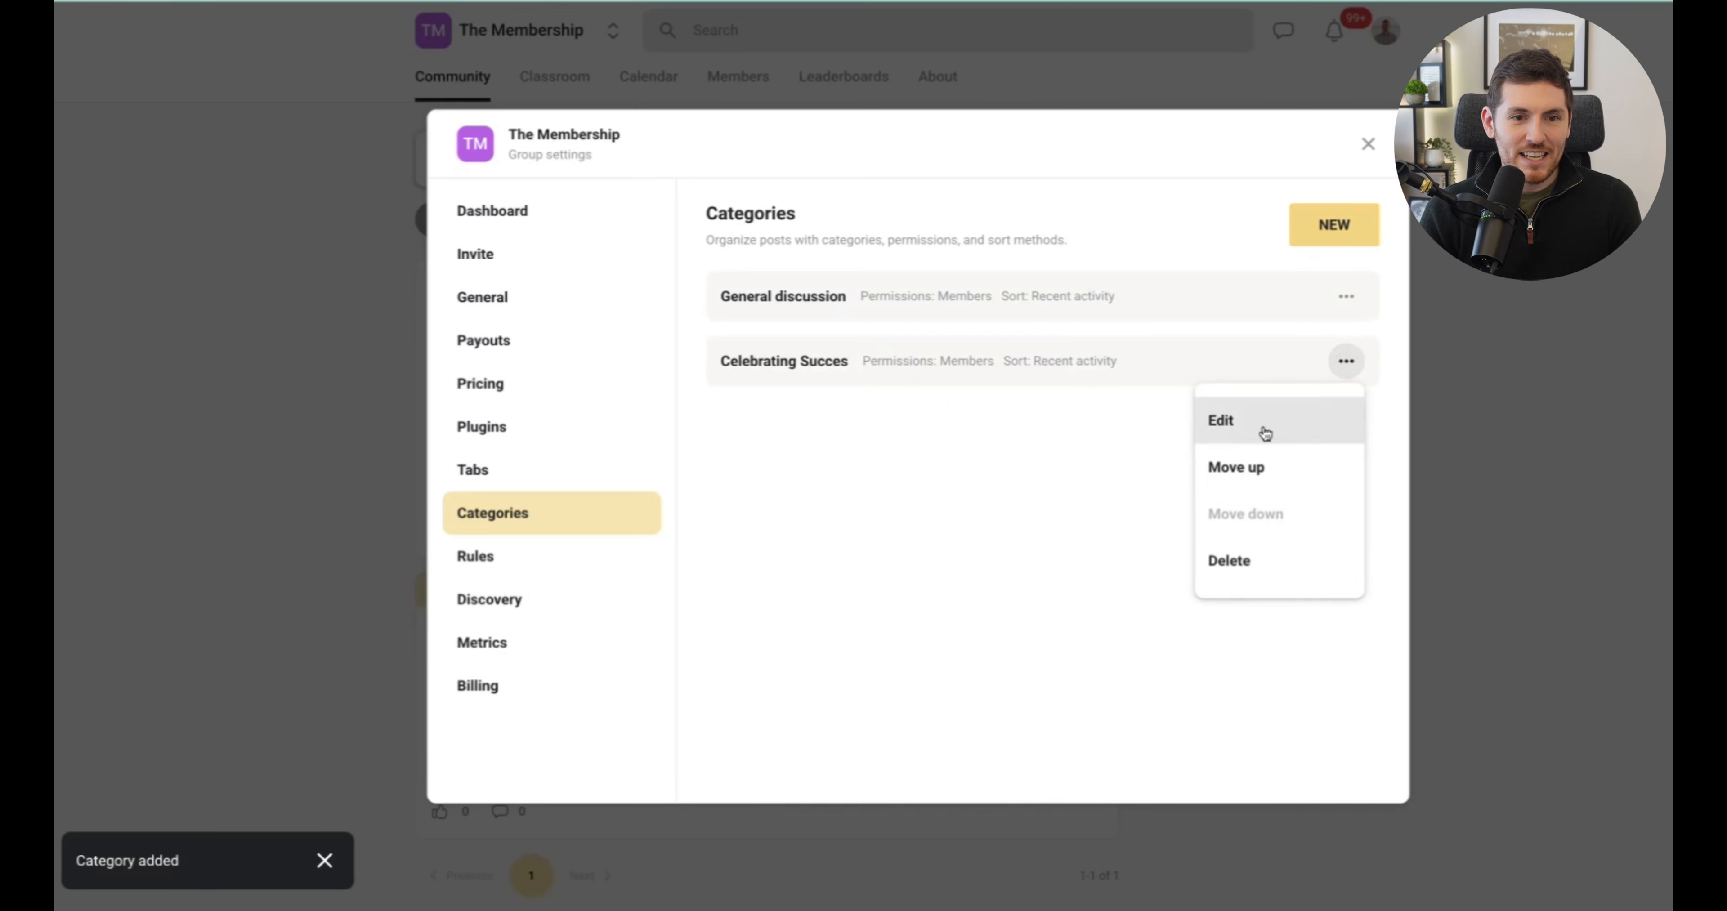
left_click(1262, 432)
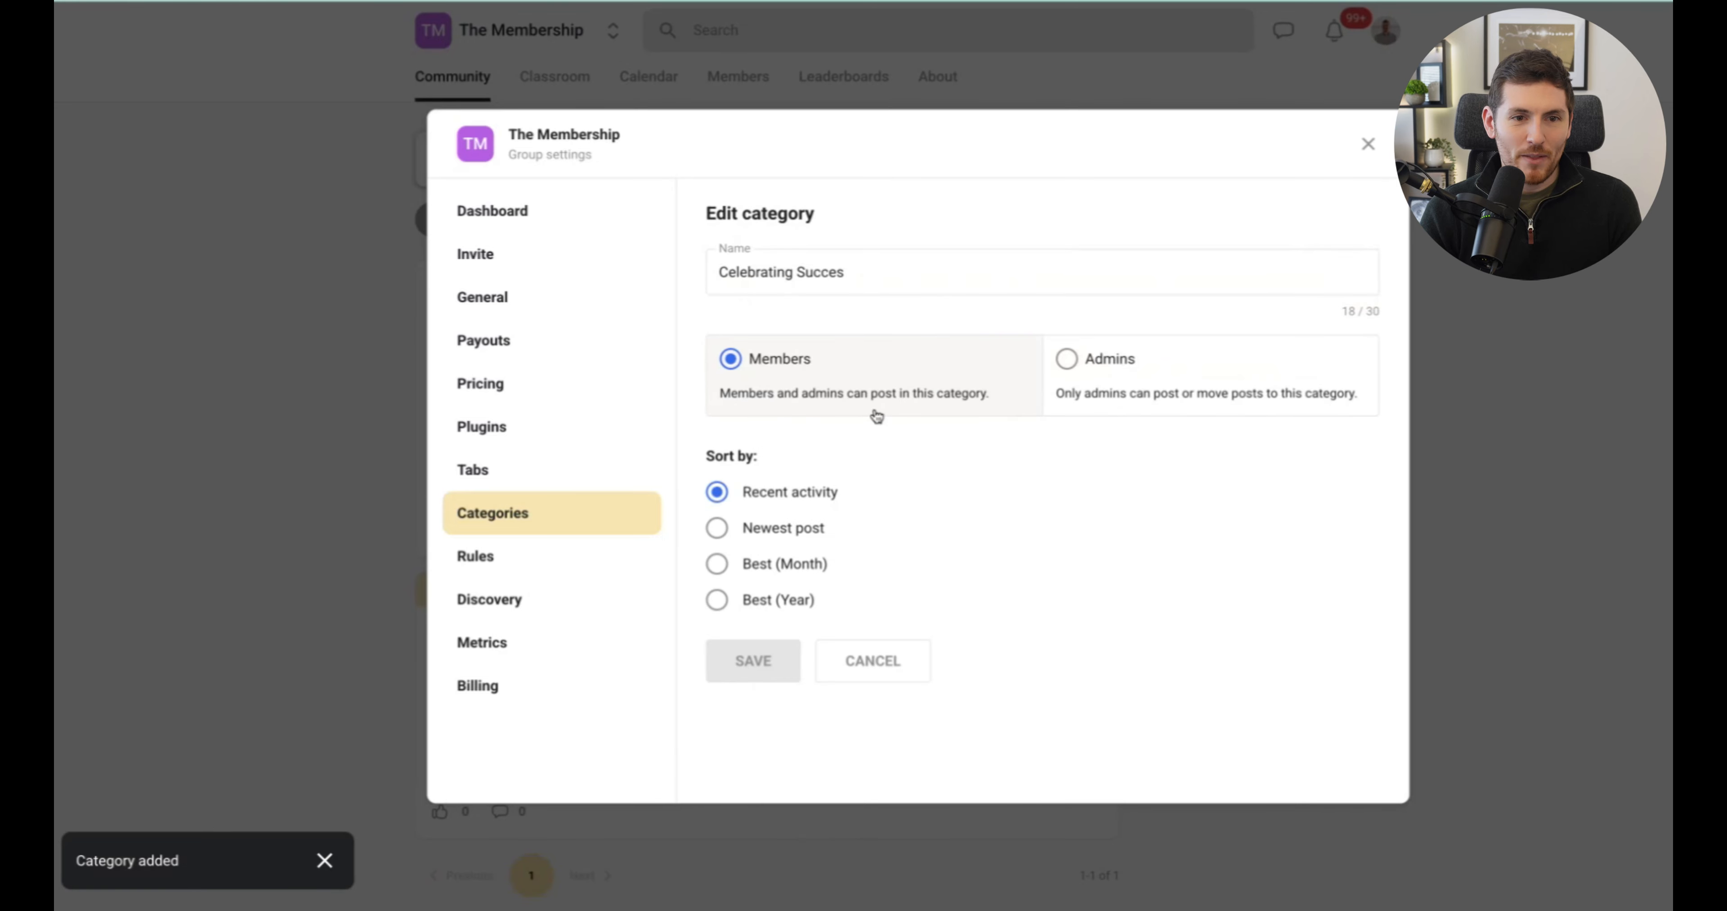
key("BackSpace")
left_click(895, 287)
type("s")
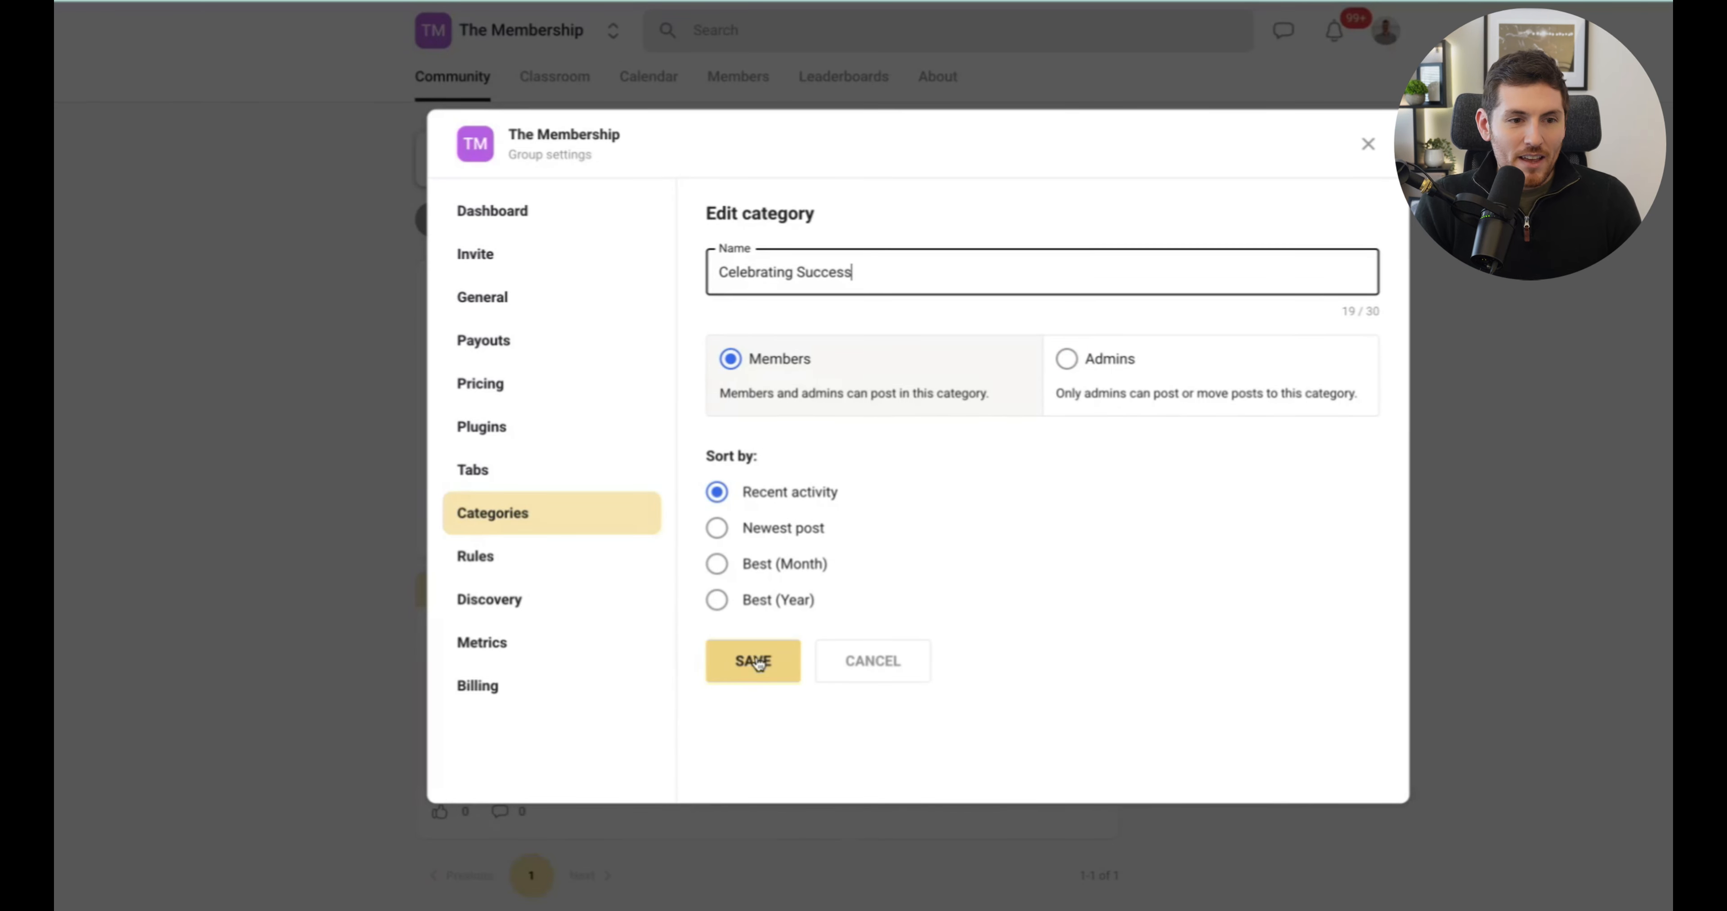
left_click(755, 663)
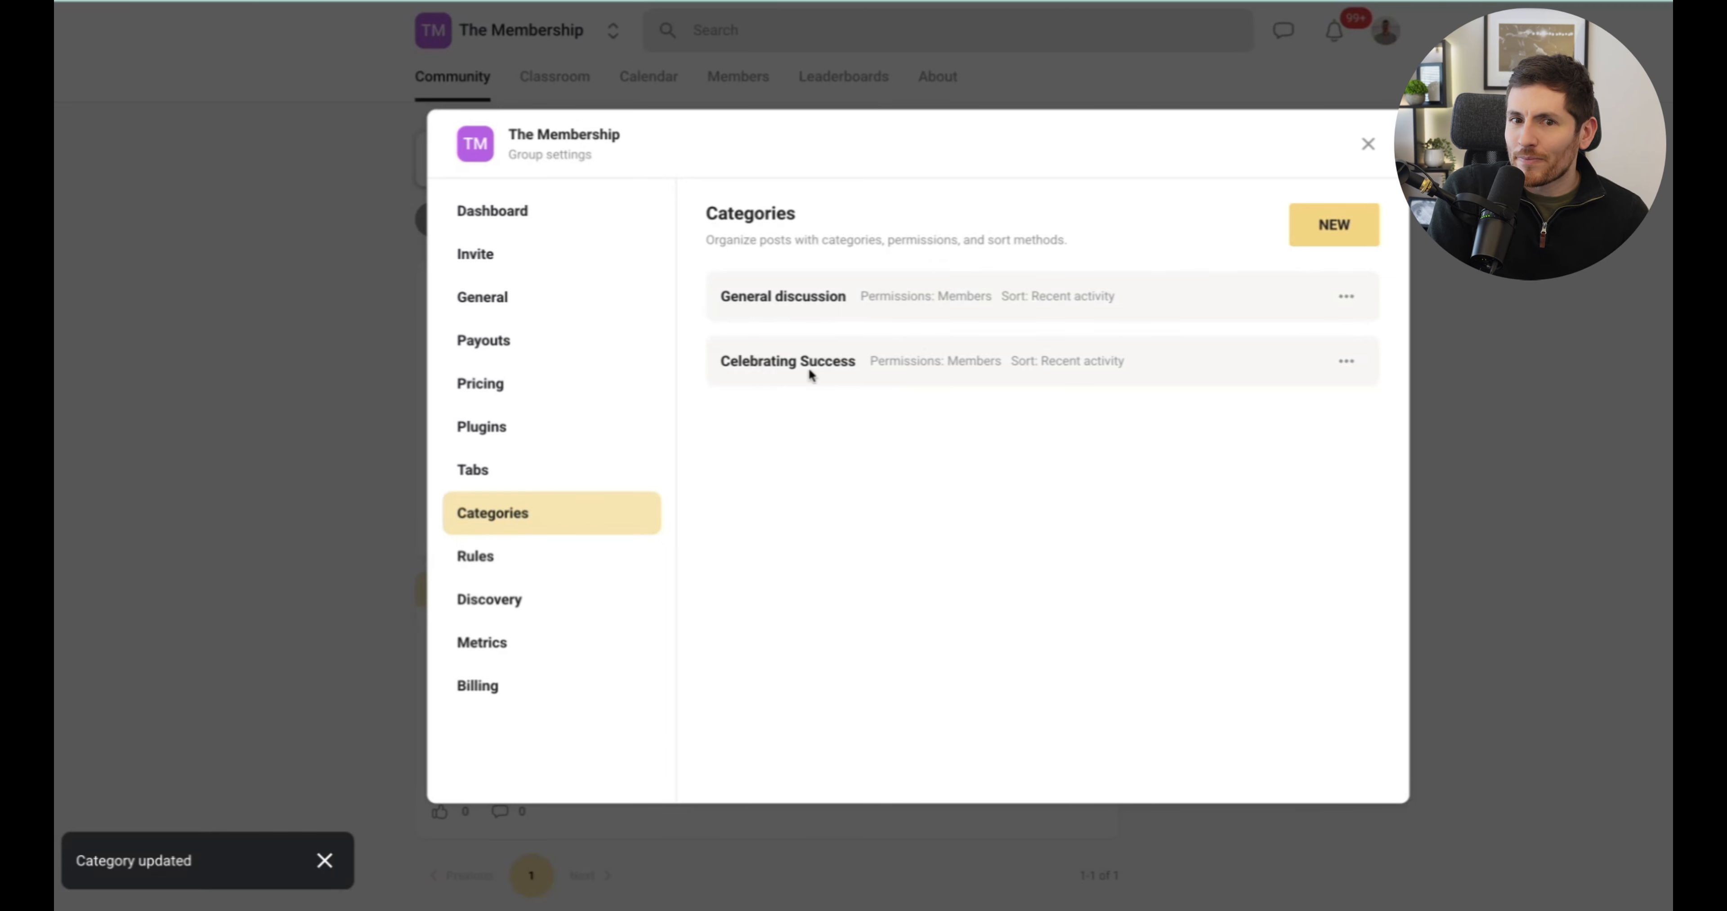
Step: Start a community post to check which categories it can be filed under, and leave the post unwritten
left_click(1383, 154)
left_click(670, 156)
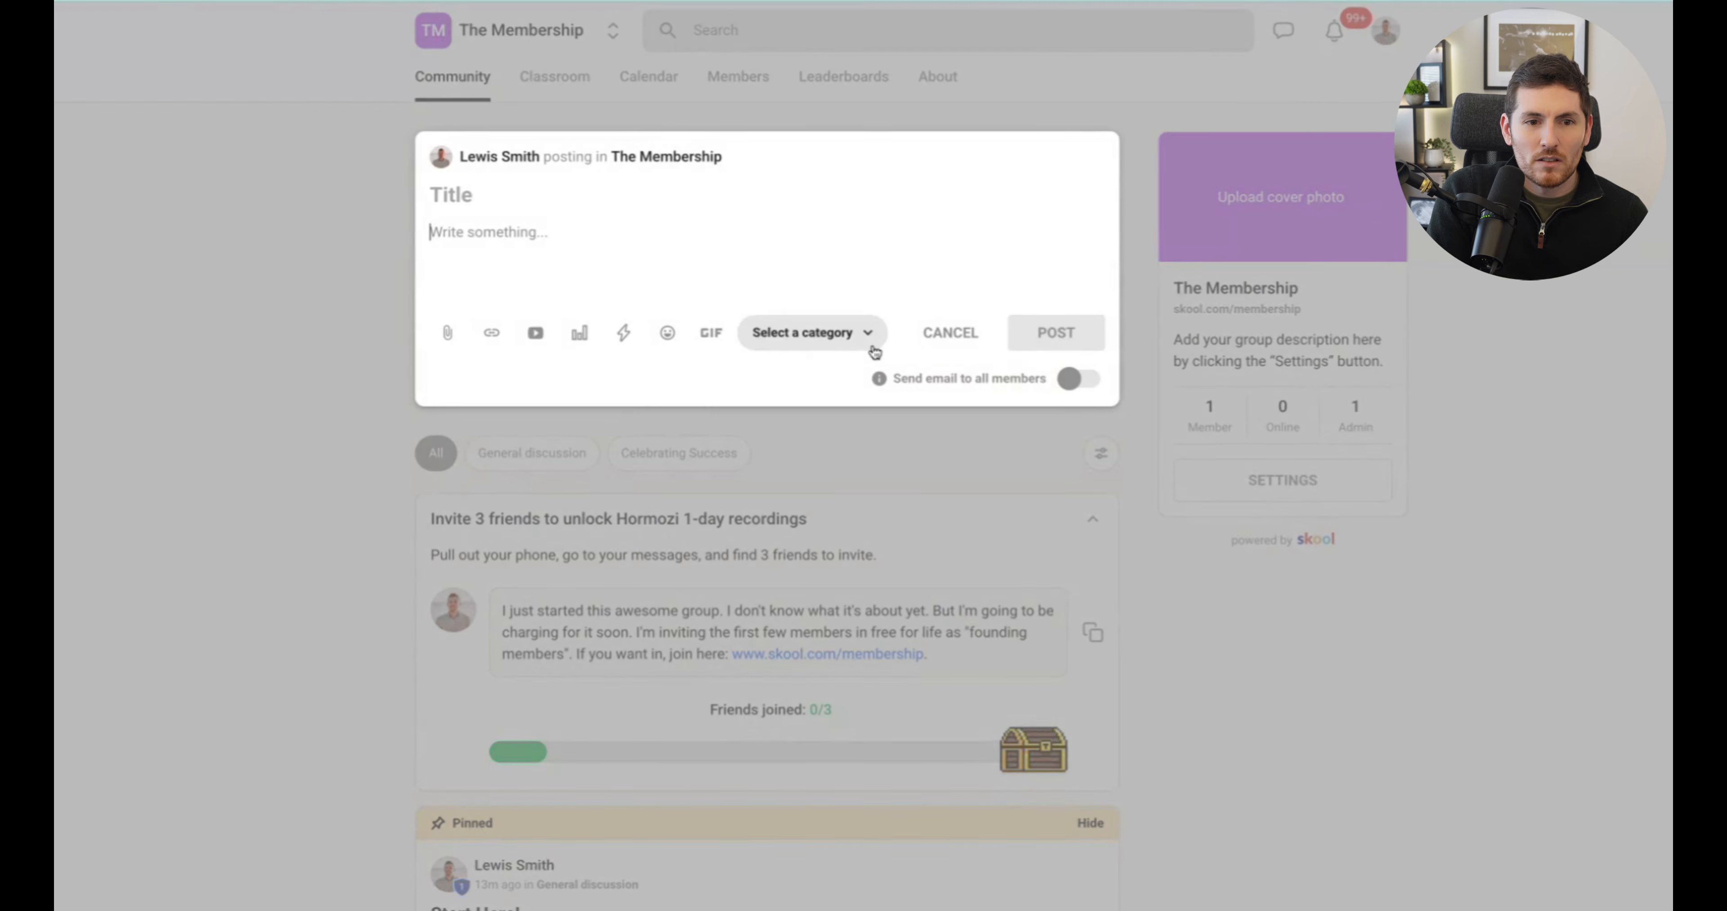
left_click(808, 342)
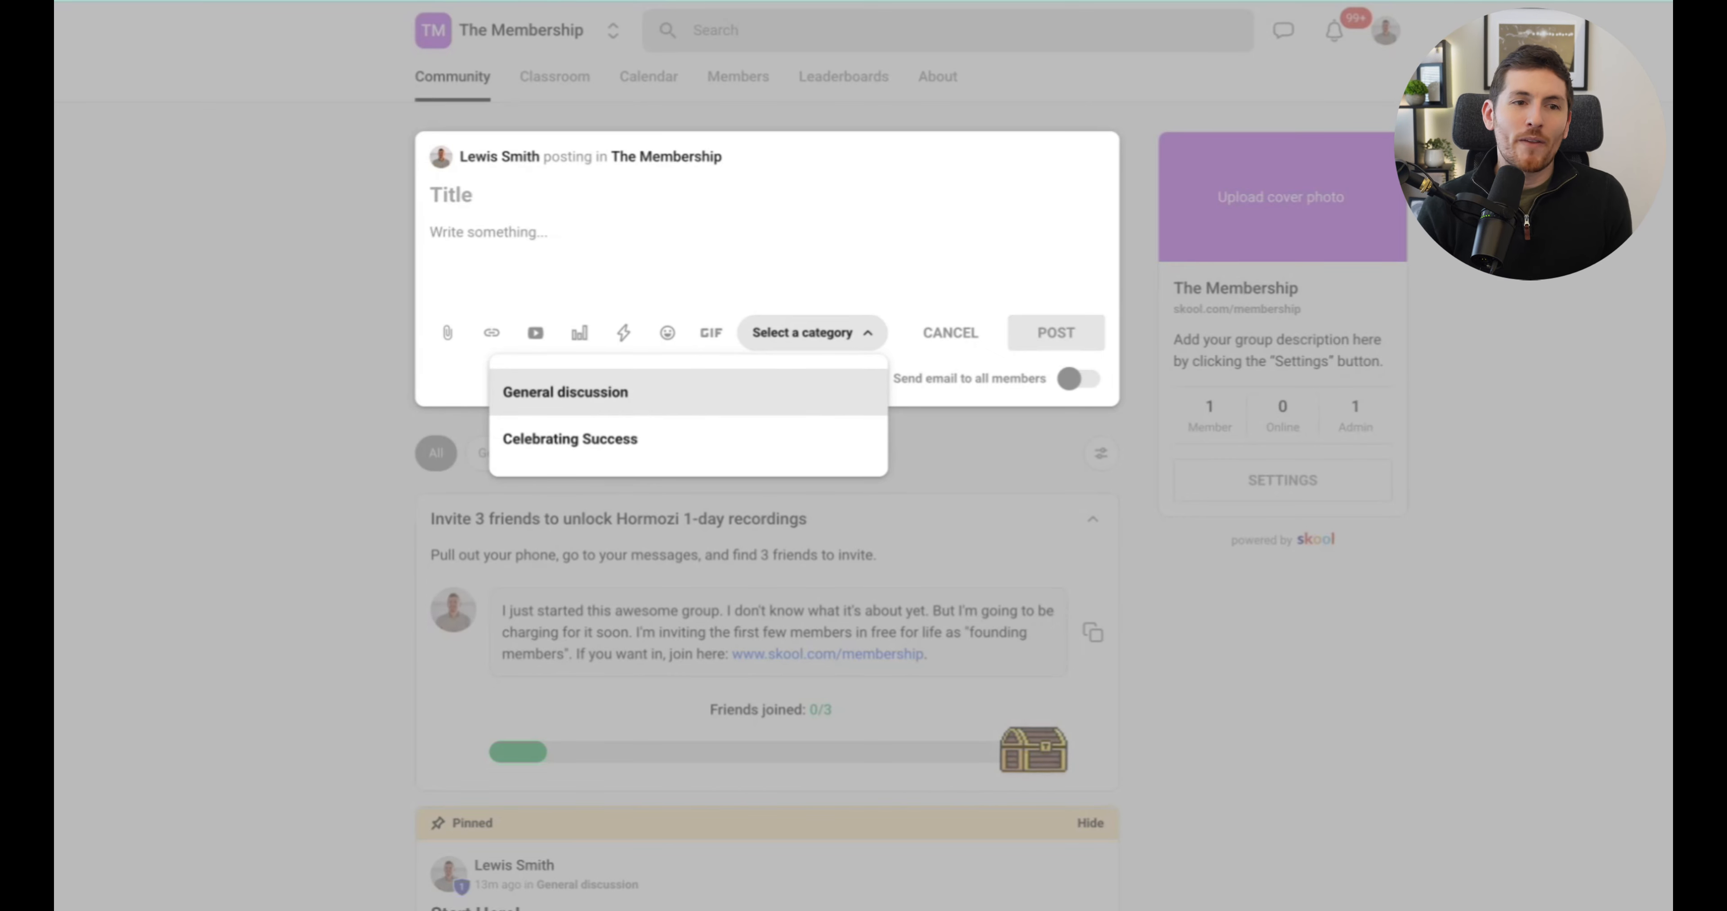
left_click(636, 226)
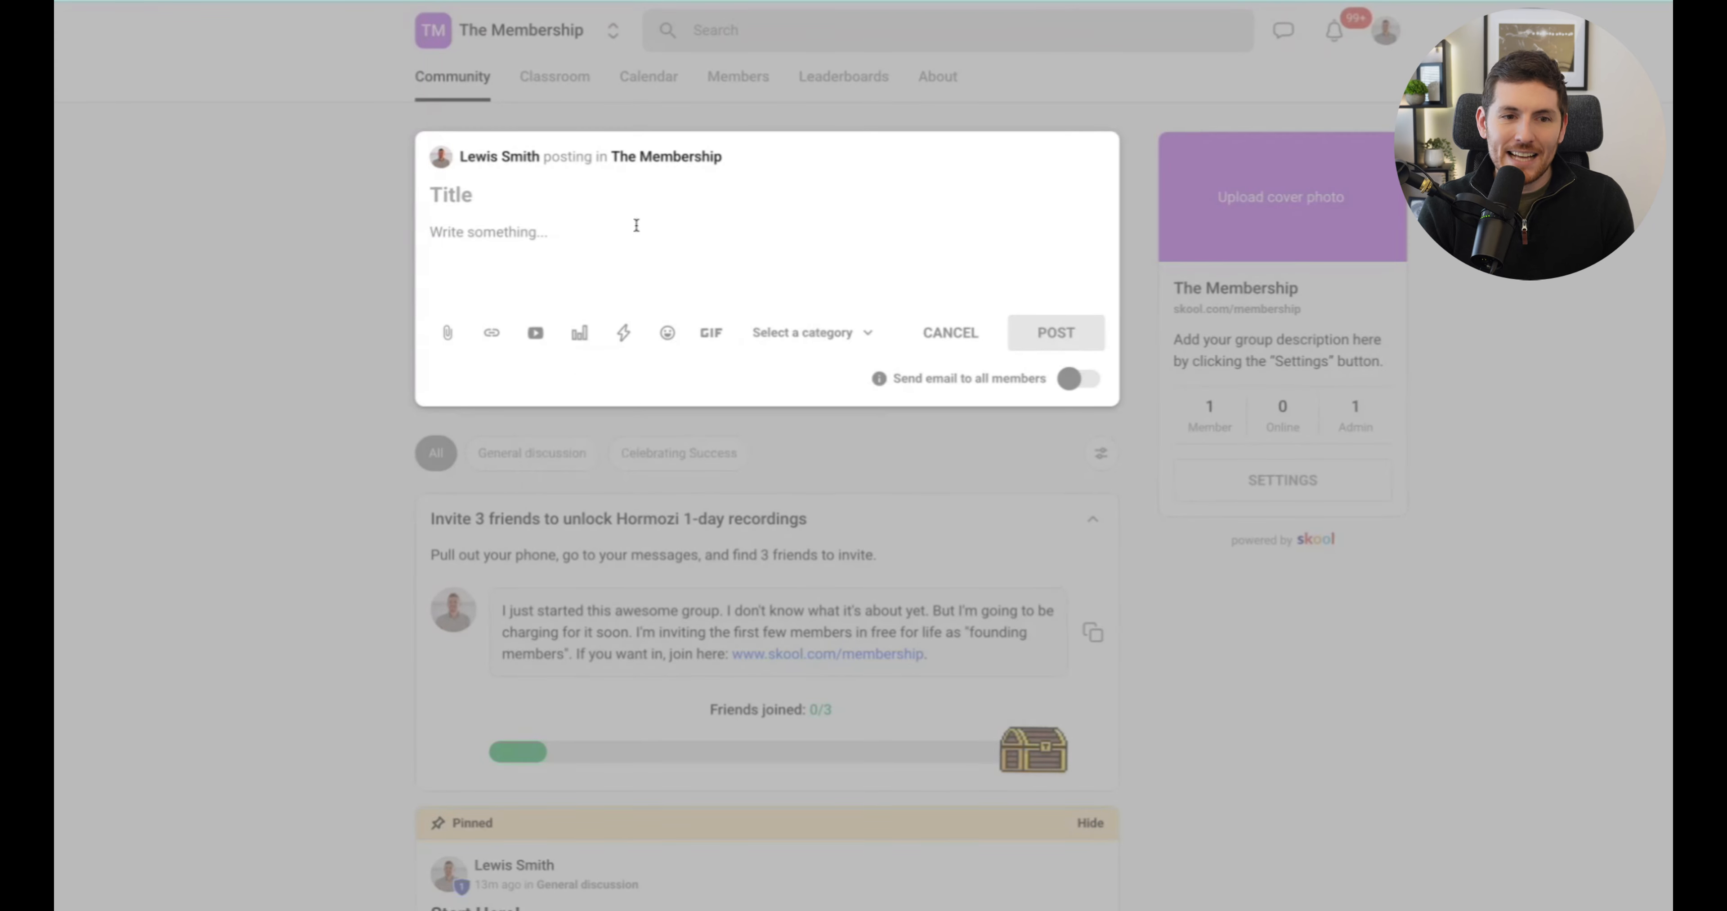
left_click(803, 340)
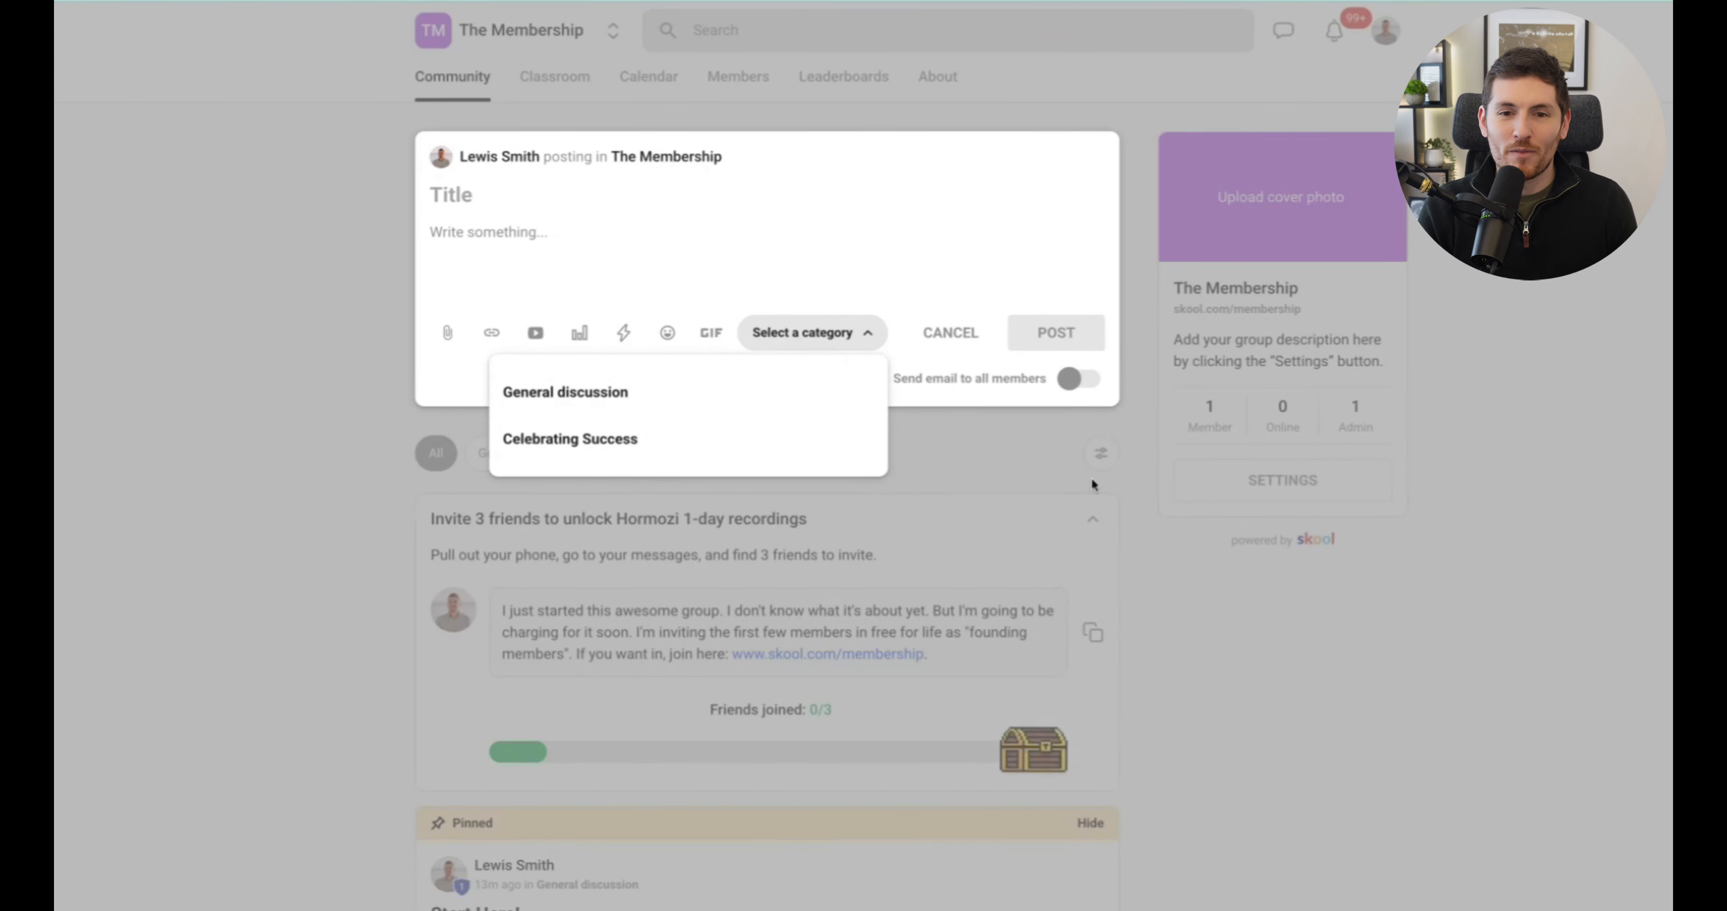
left_click(1342, 488)
left_click(1275, 510)
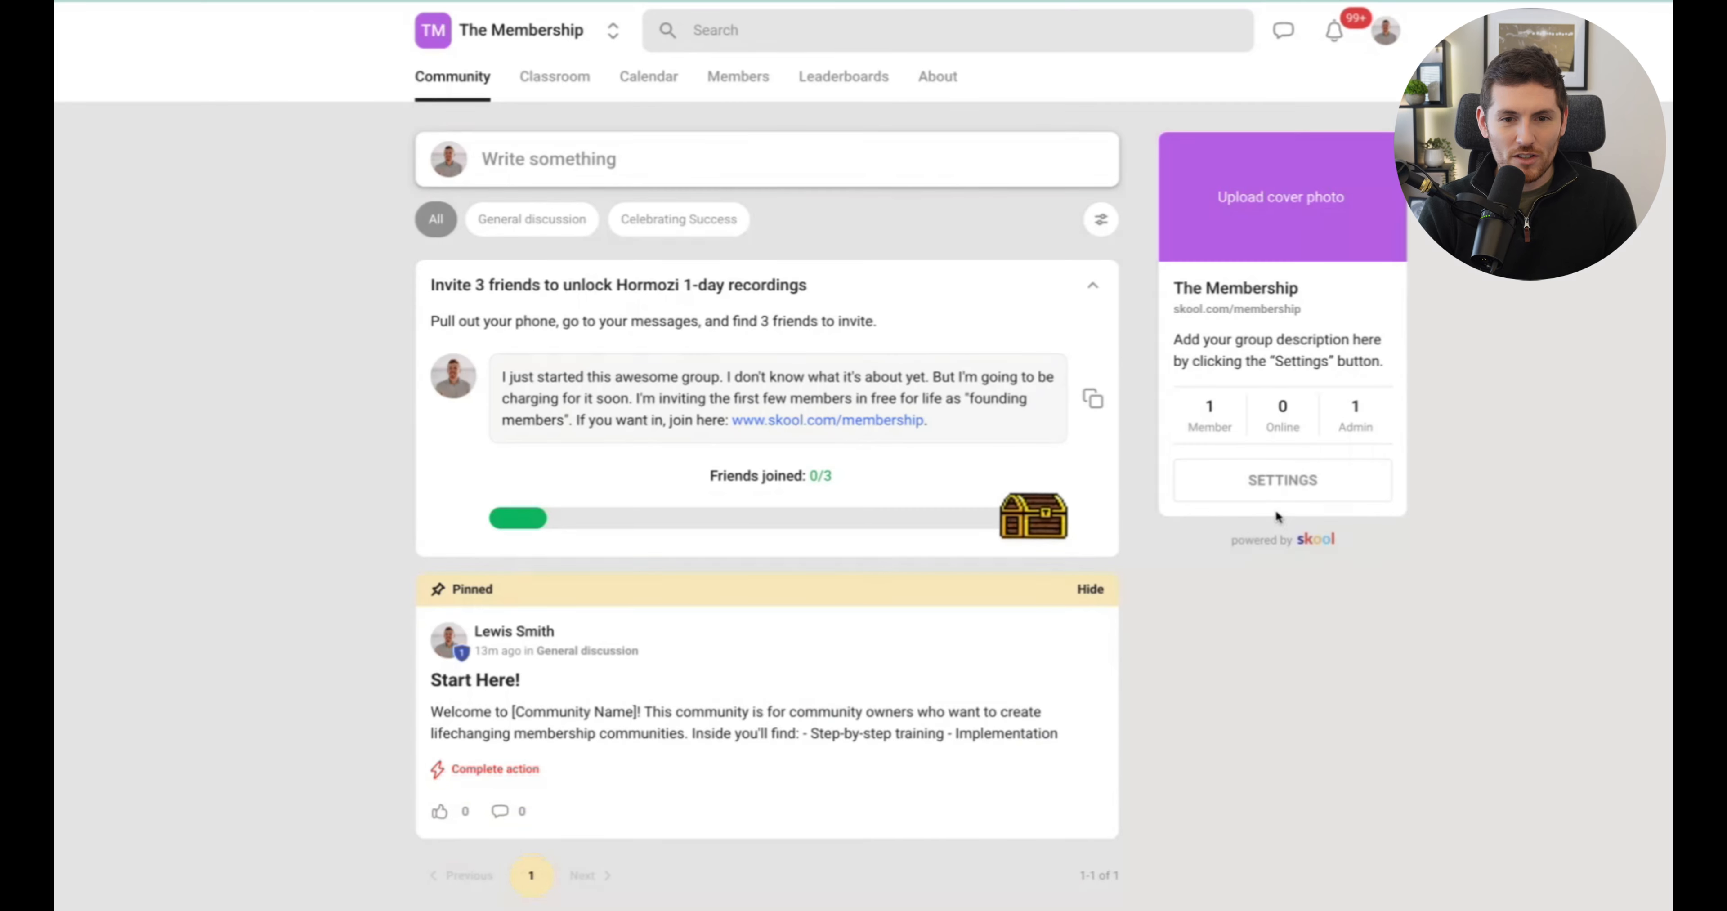
Step: Review the group's rules, looking at the "Be positive" rule's edit form and the new-rule form without changing anything
left_click(1278, 481)
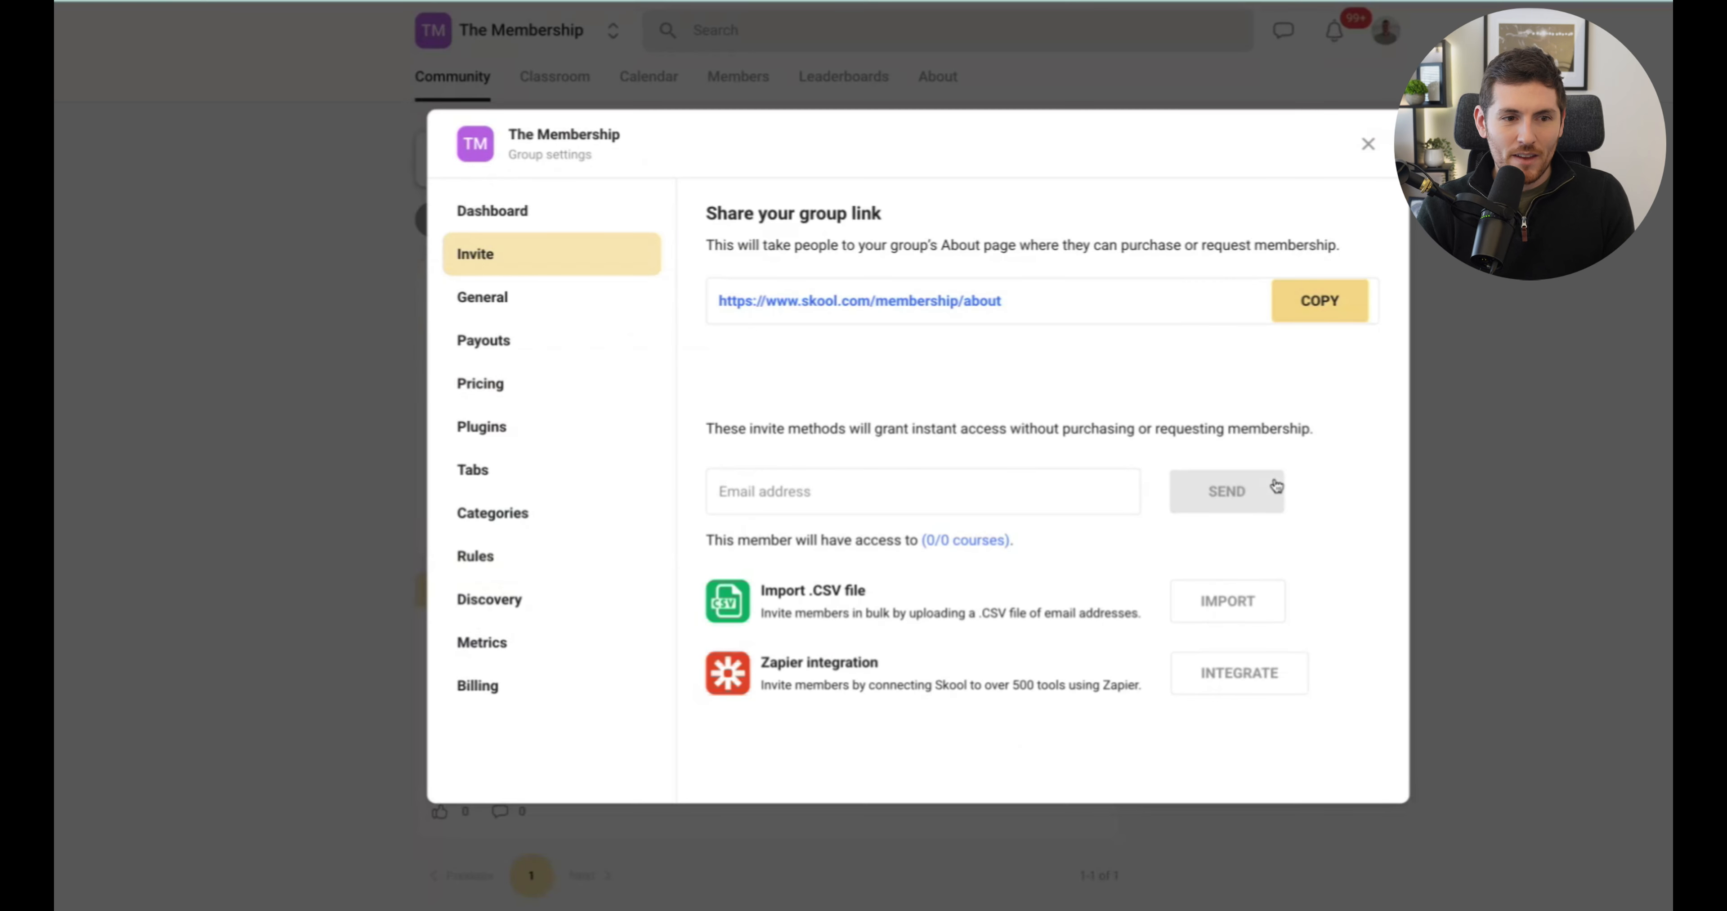
left_click(516, 525)
left_click(498, 561)
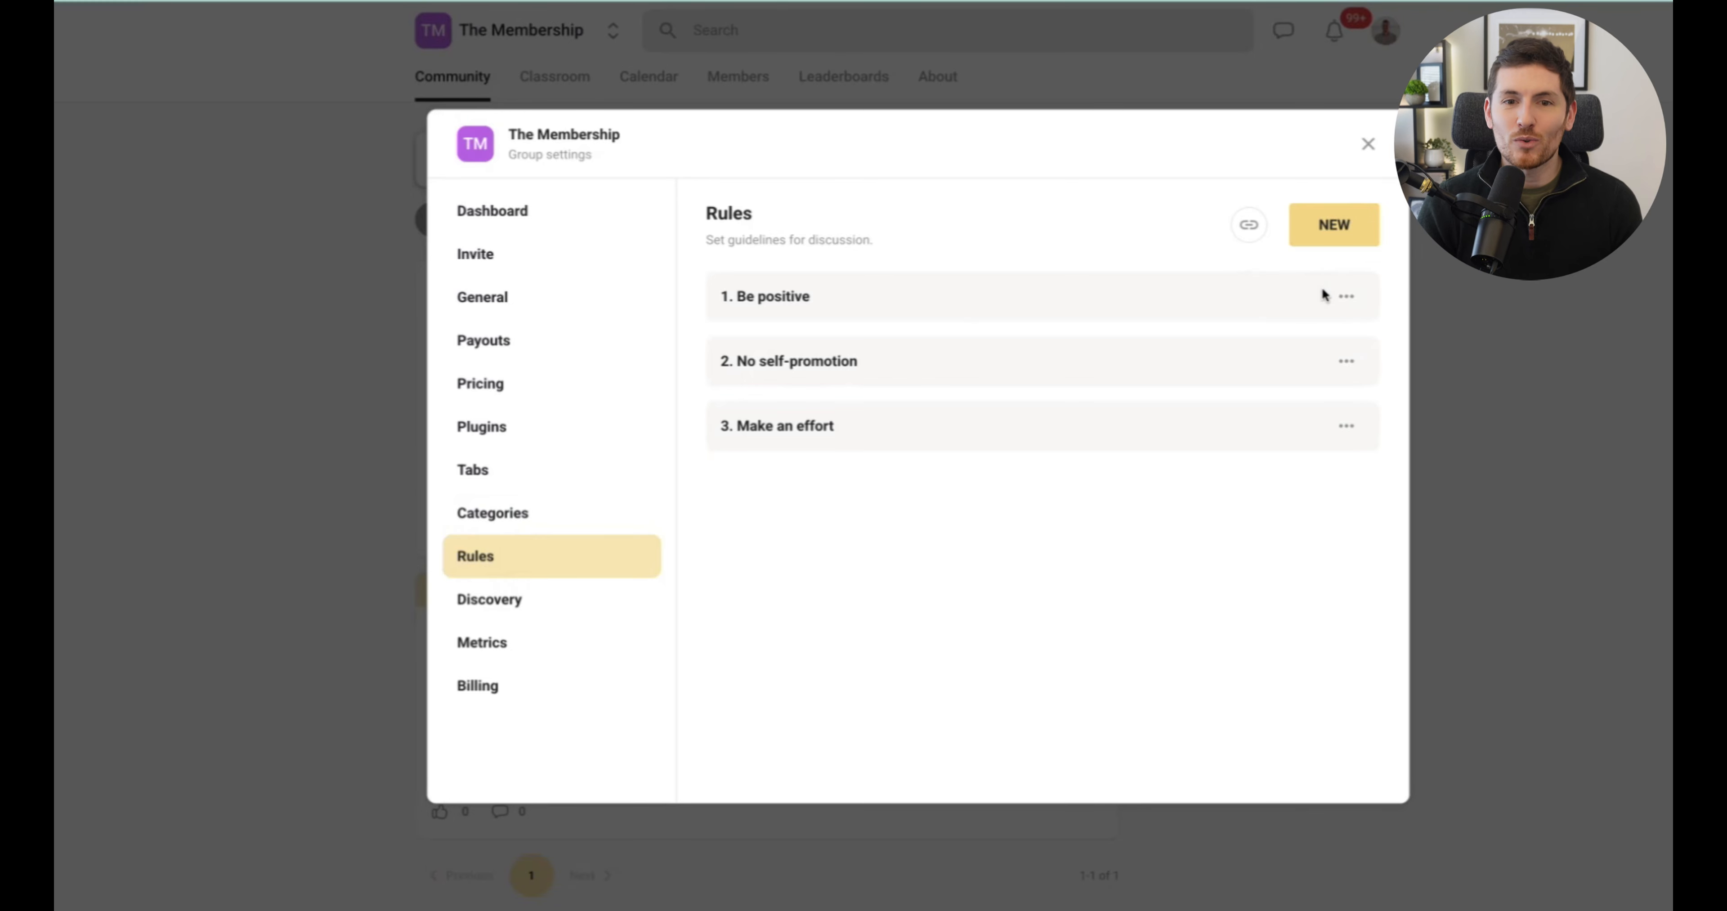
left_click(1347, 295)
left_click(1247, 363)
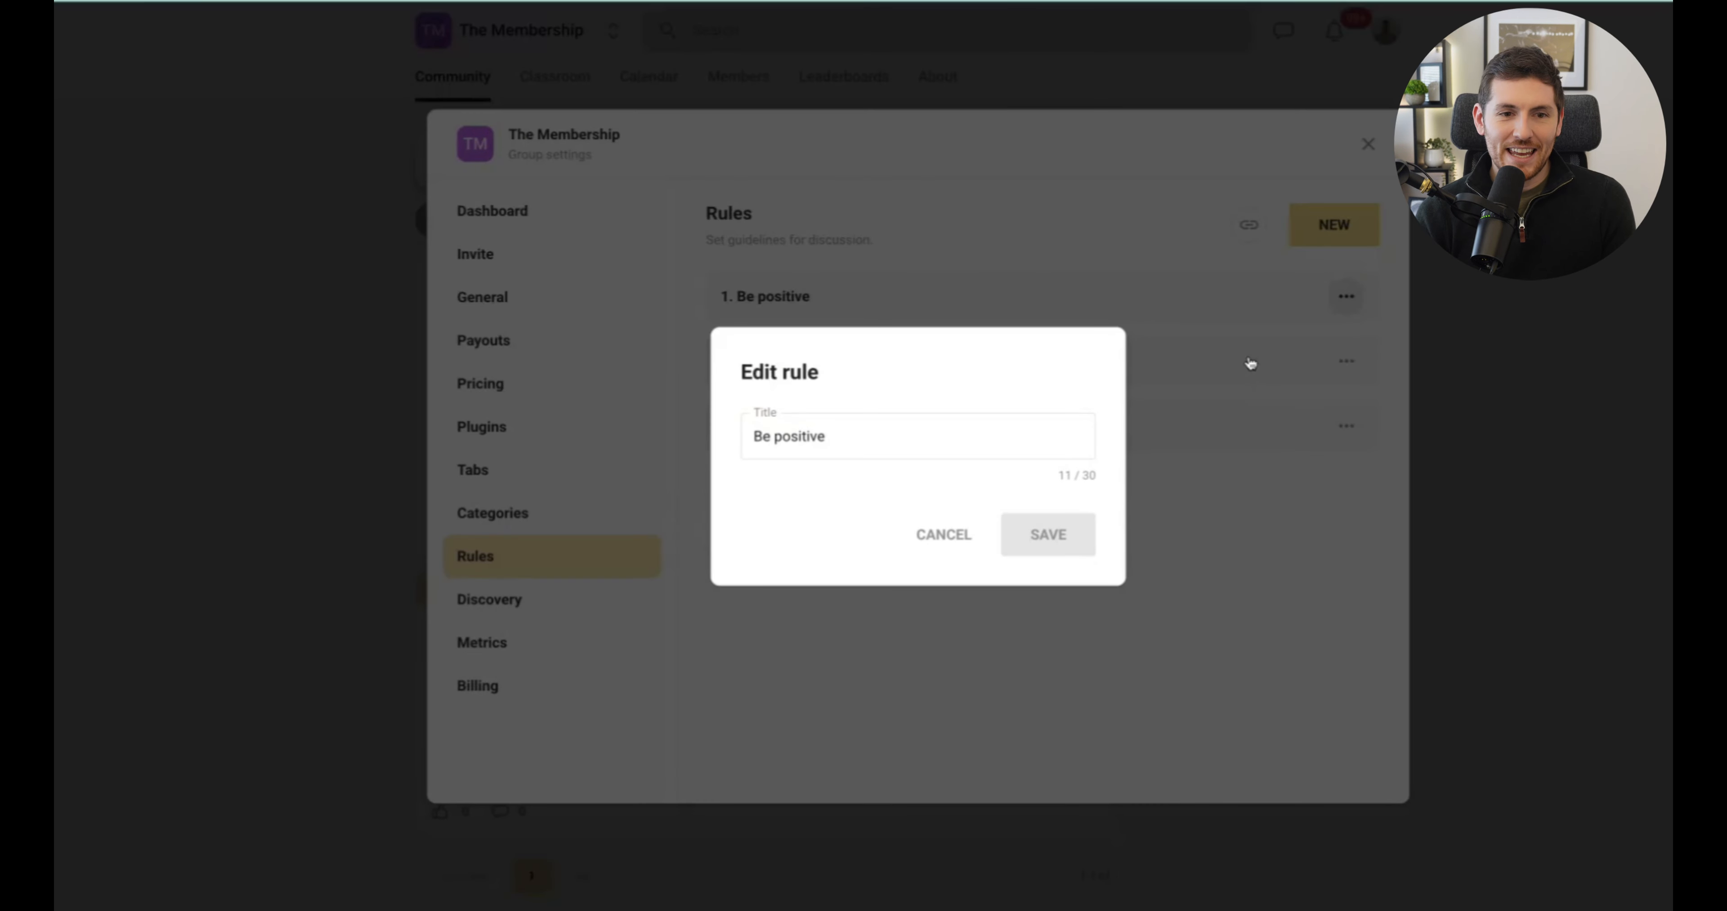
left_click(872, 443)
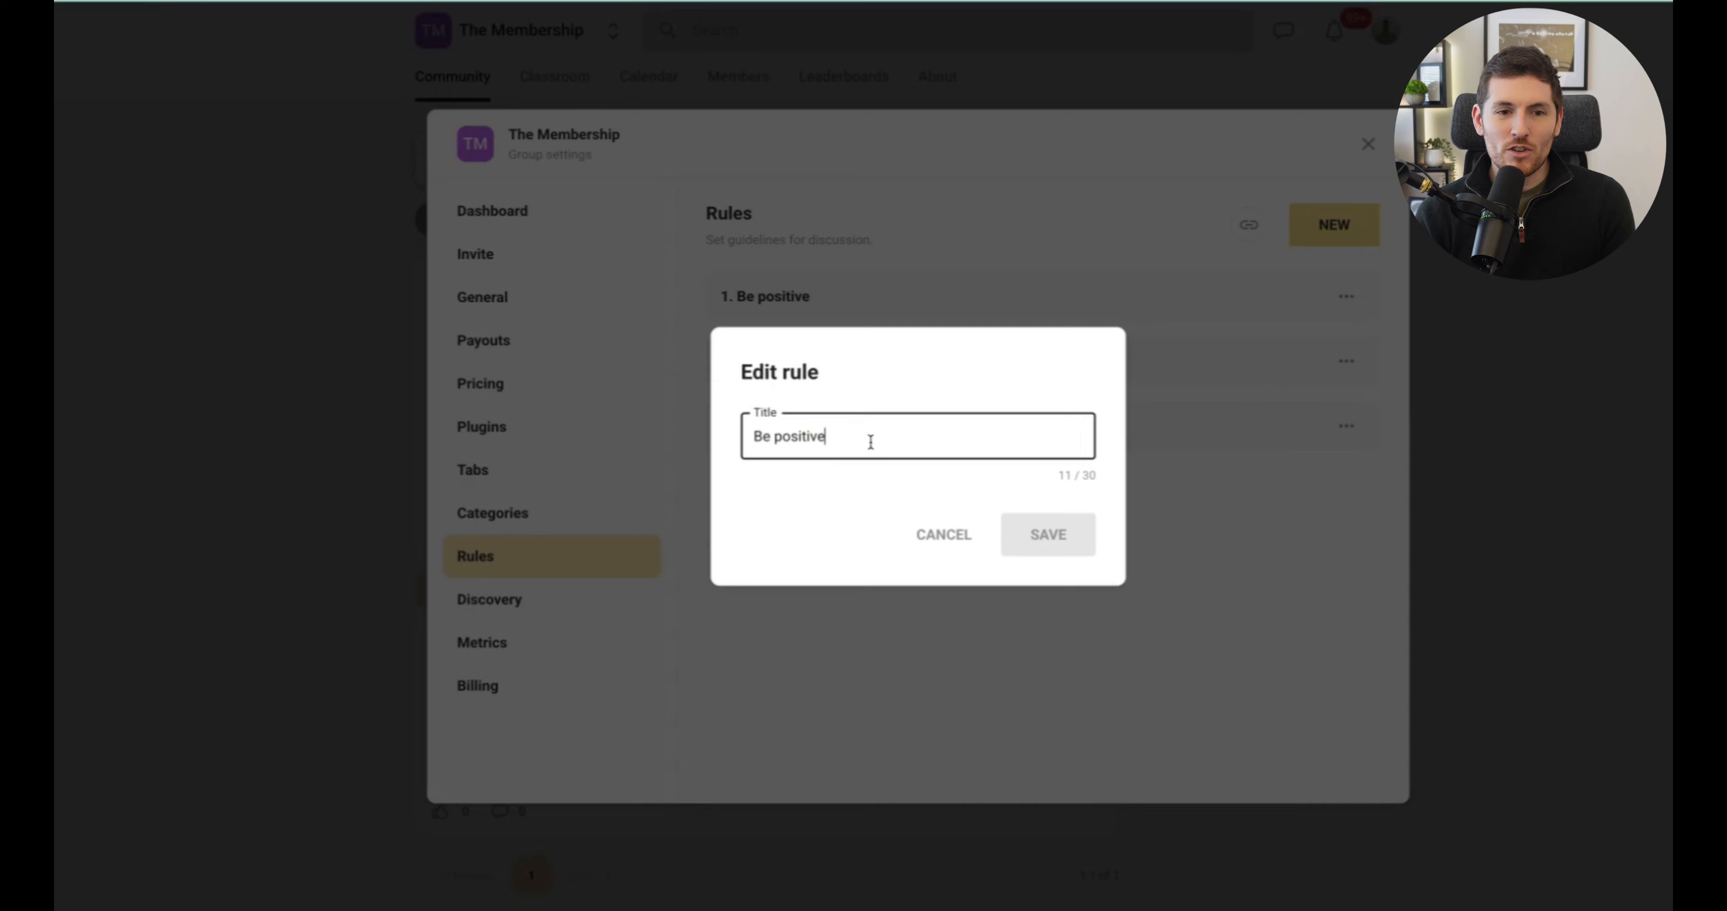
left_click(944, 537)
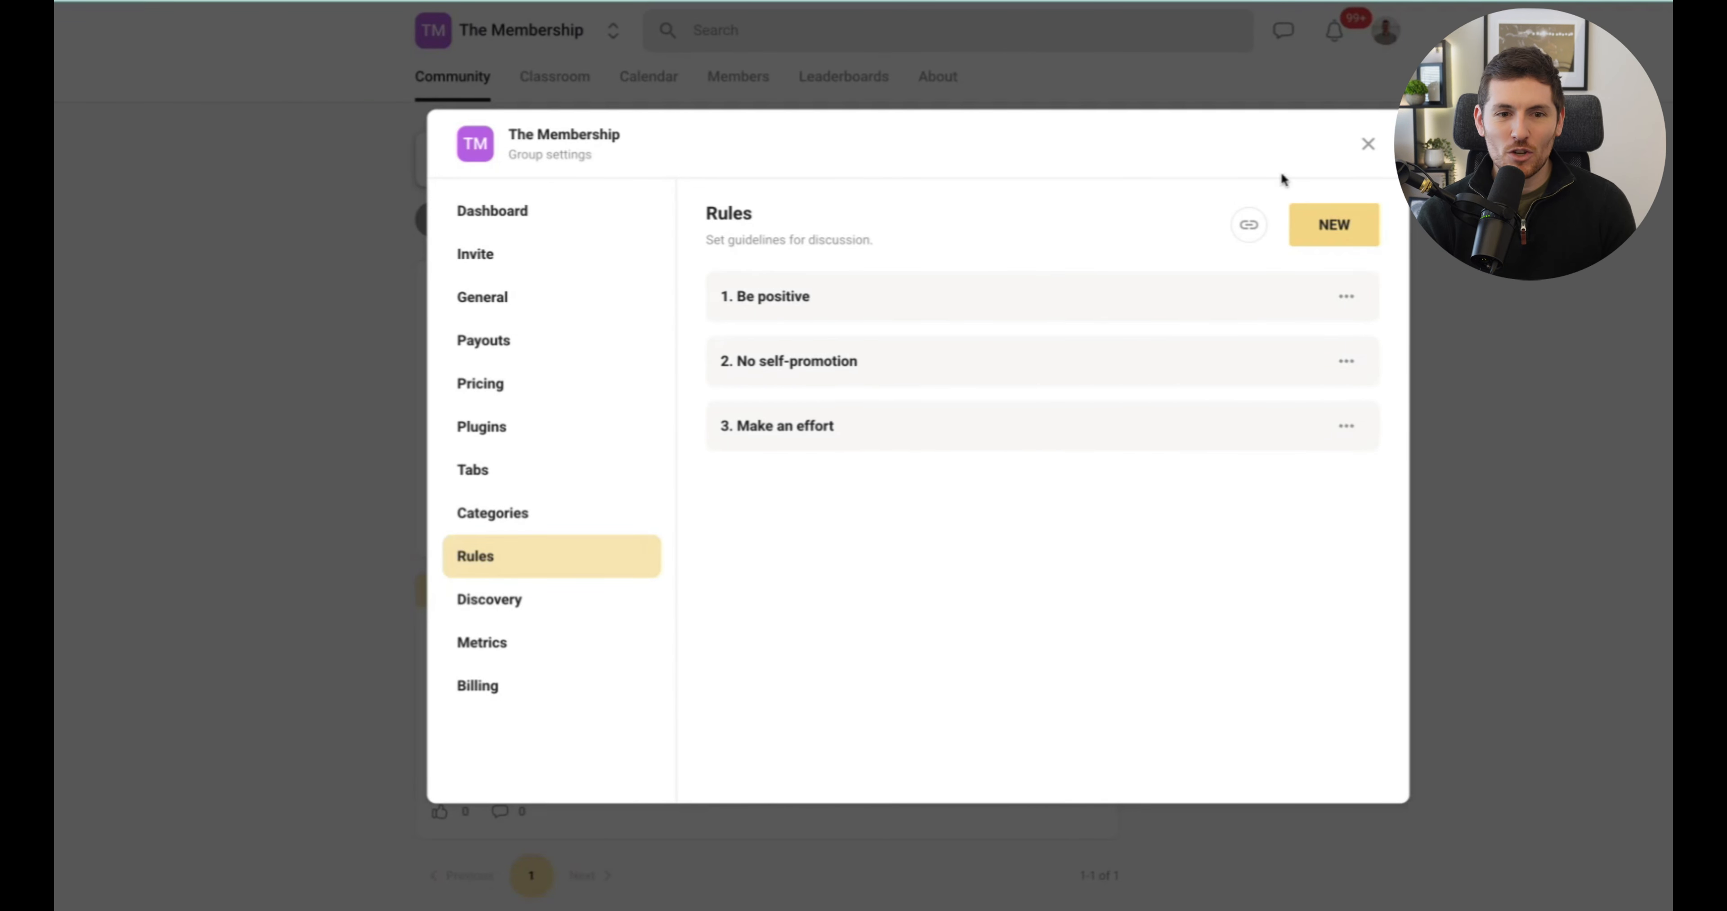
left_click(1321, 241)
left_click(955, 536)
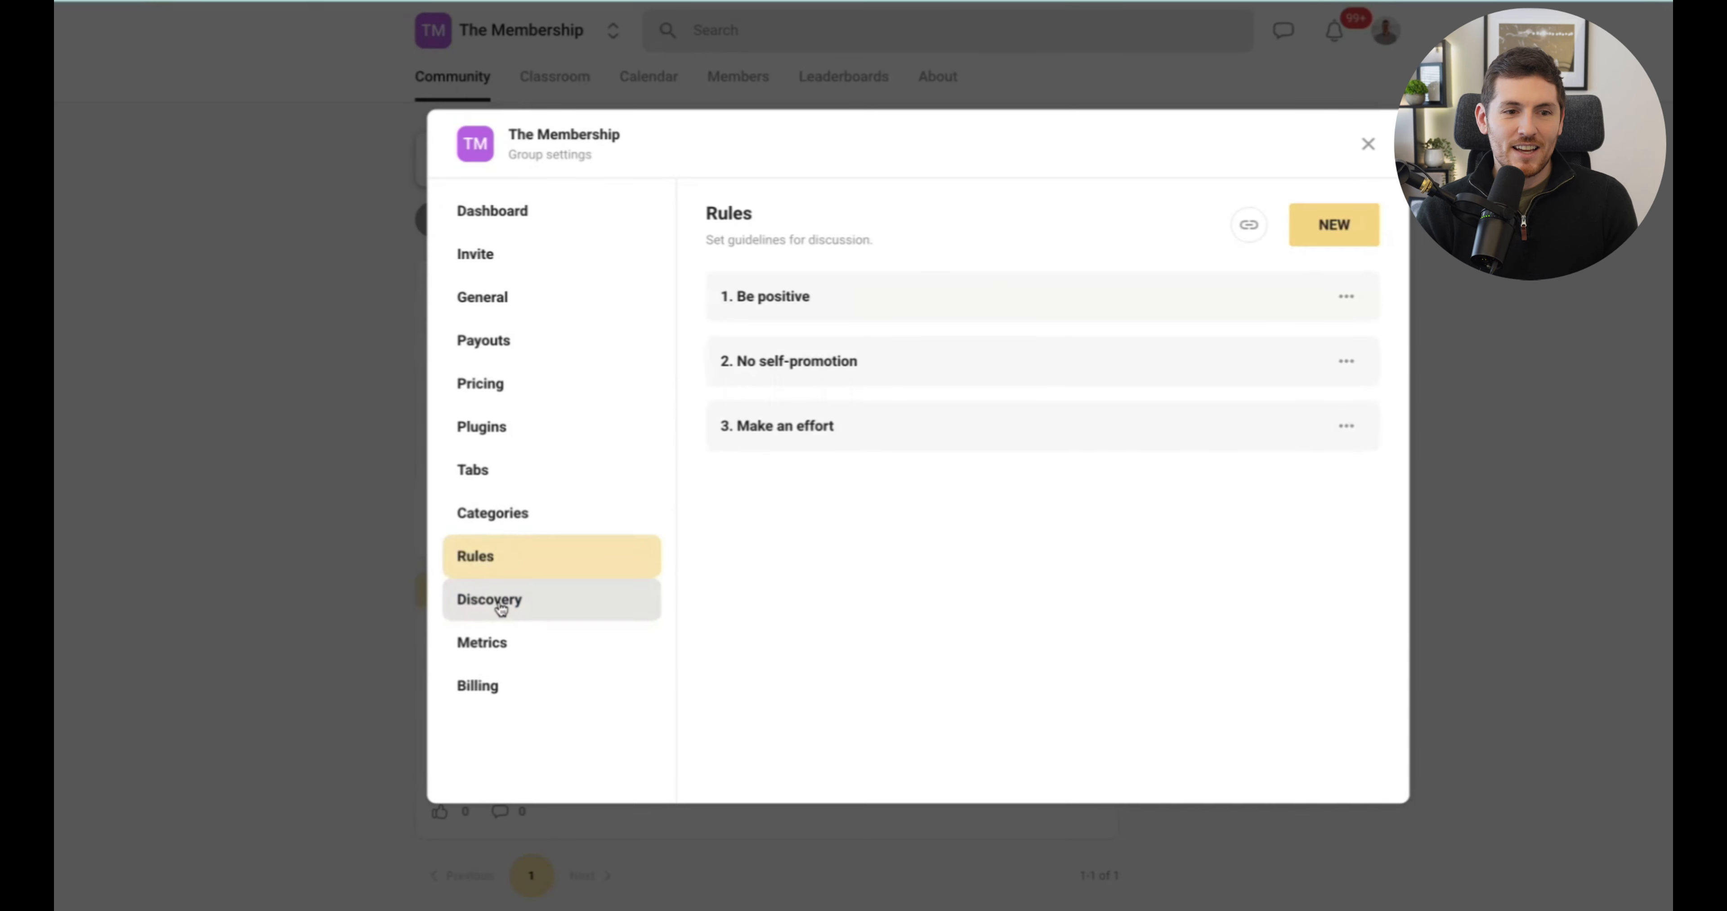
Step: Examine the group's discovery status and its member and activity metrics, and close the group settings
left_click(502, 602)
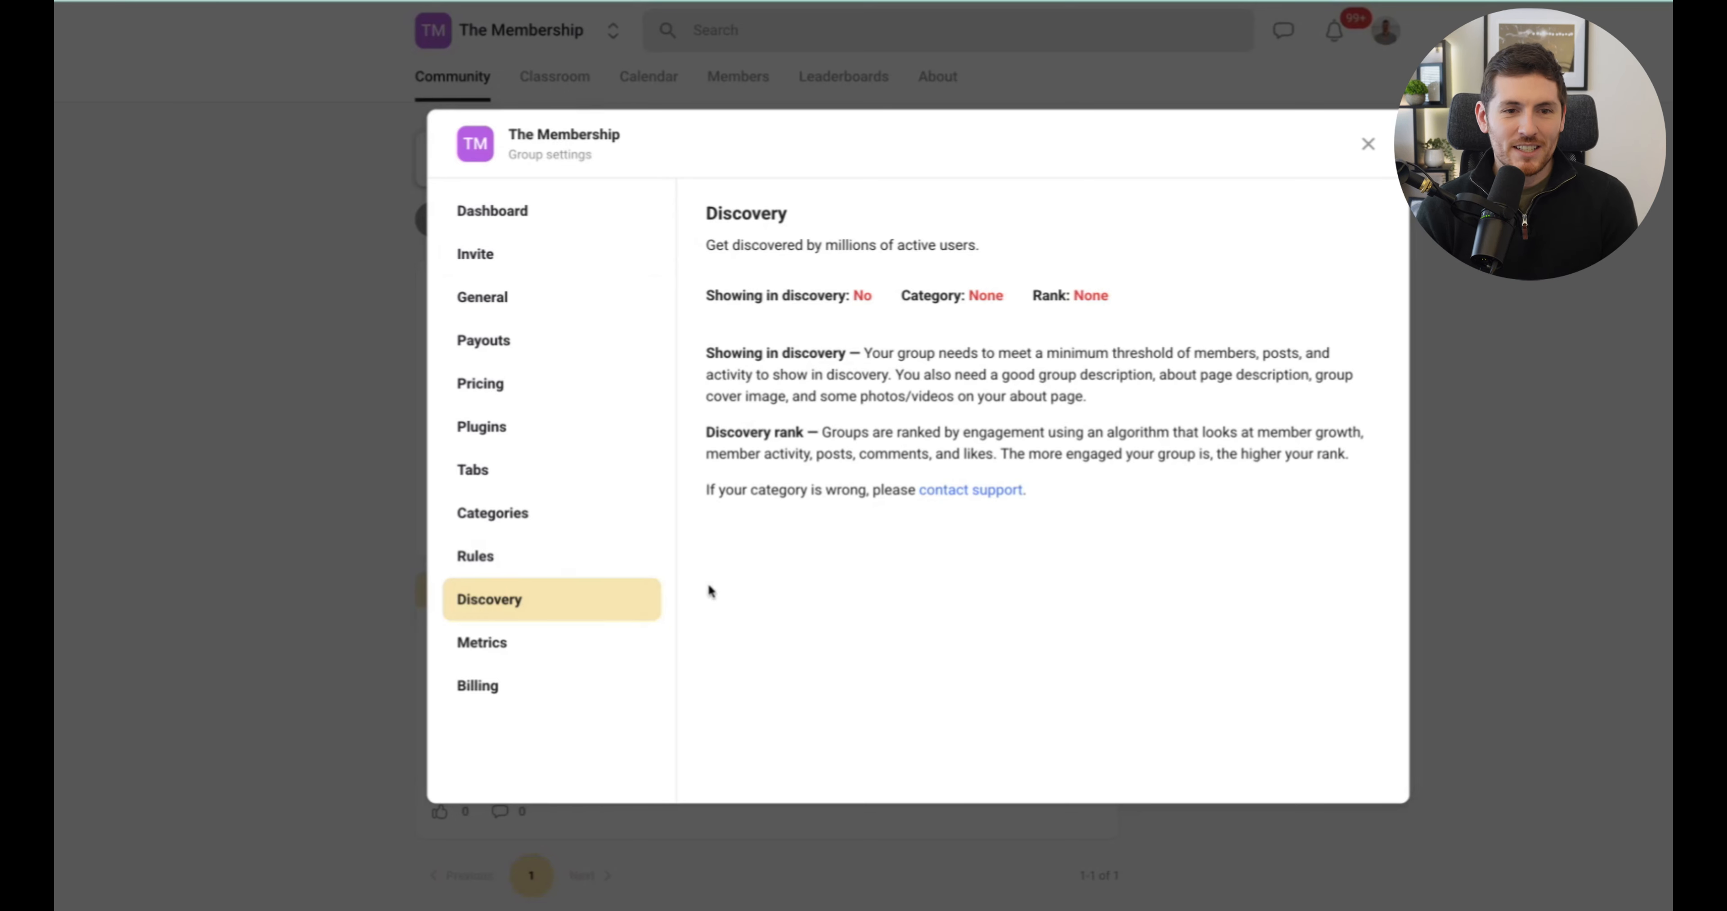
left_click(524, 642)
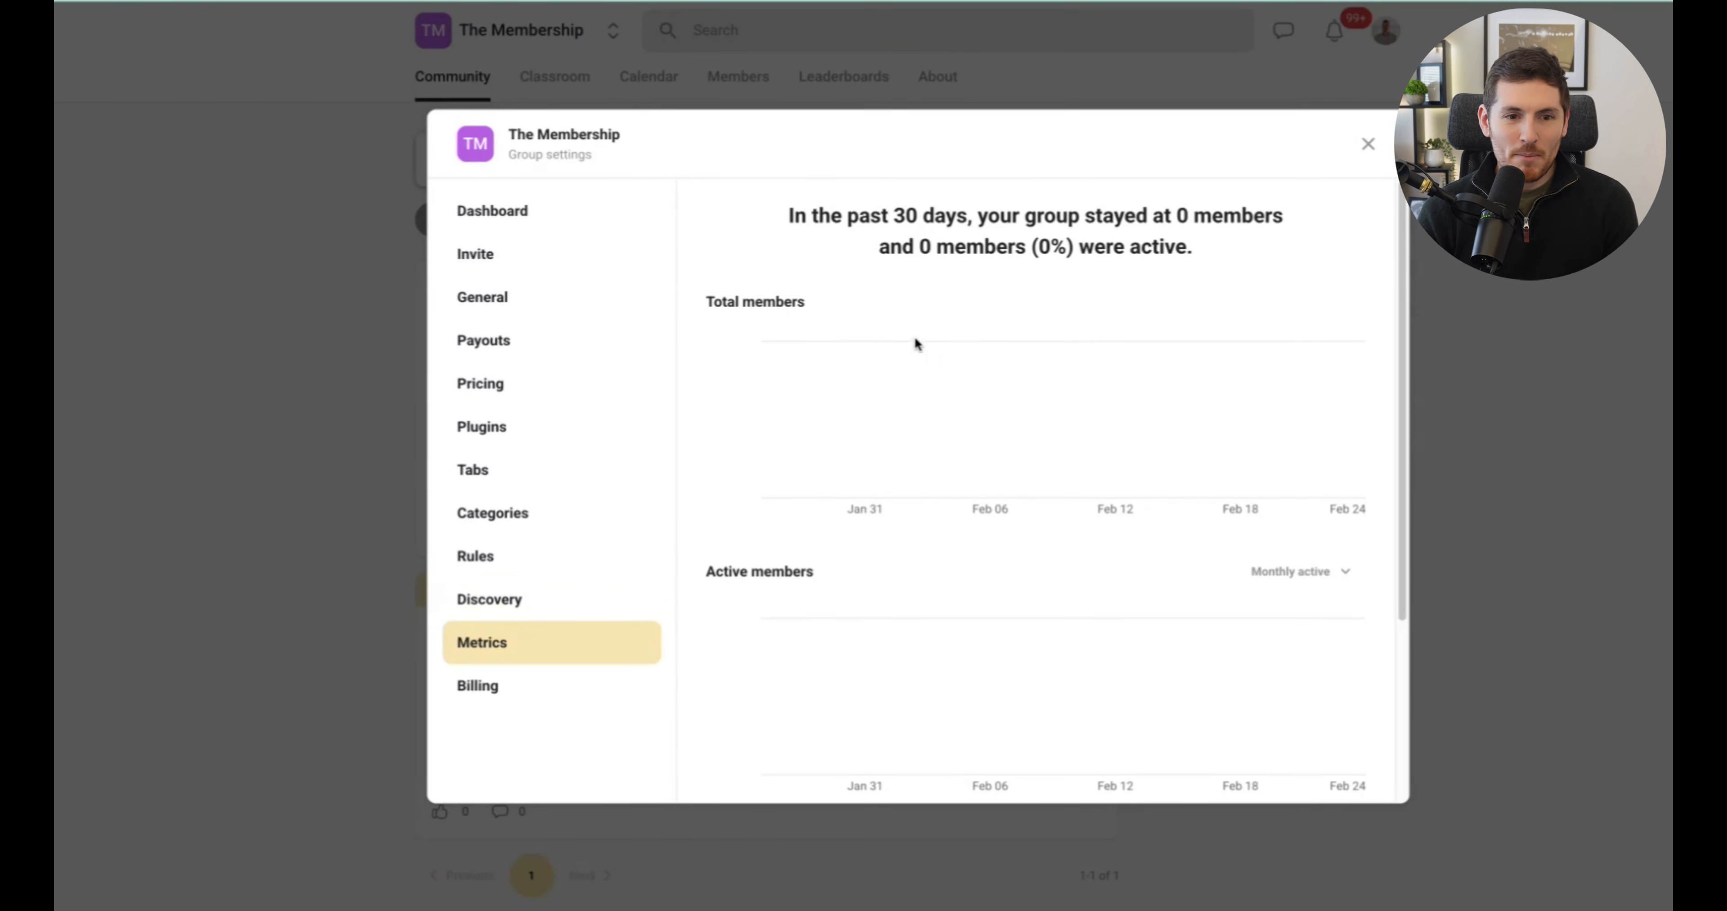
scroll(1086, 339, "down", 4)
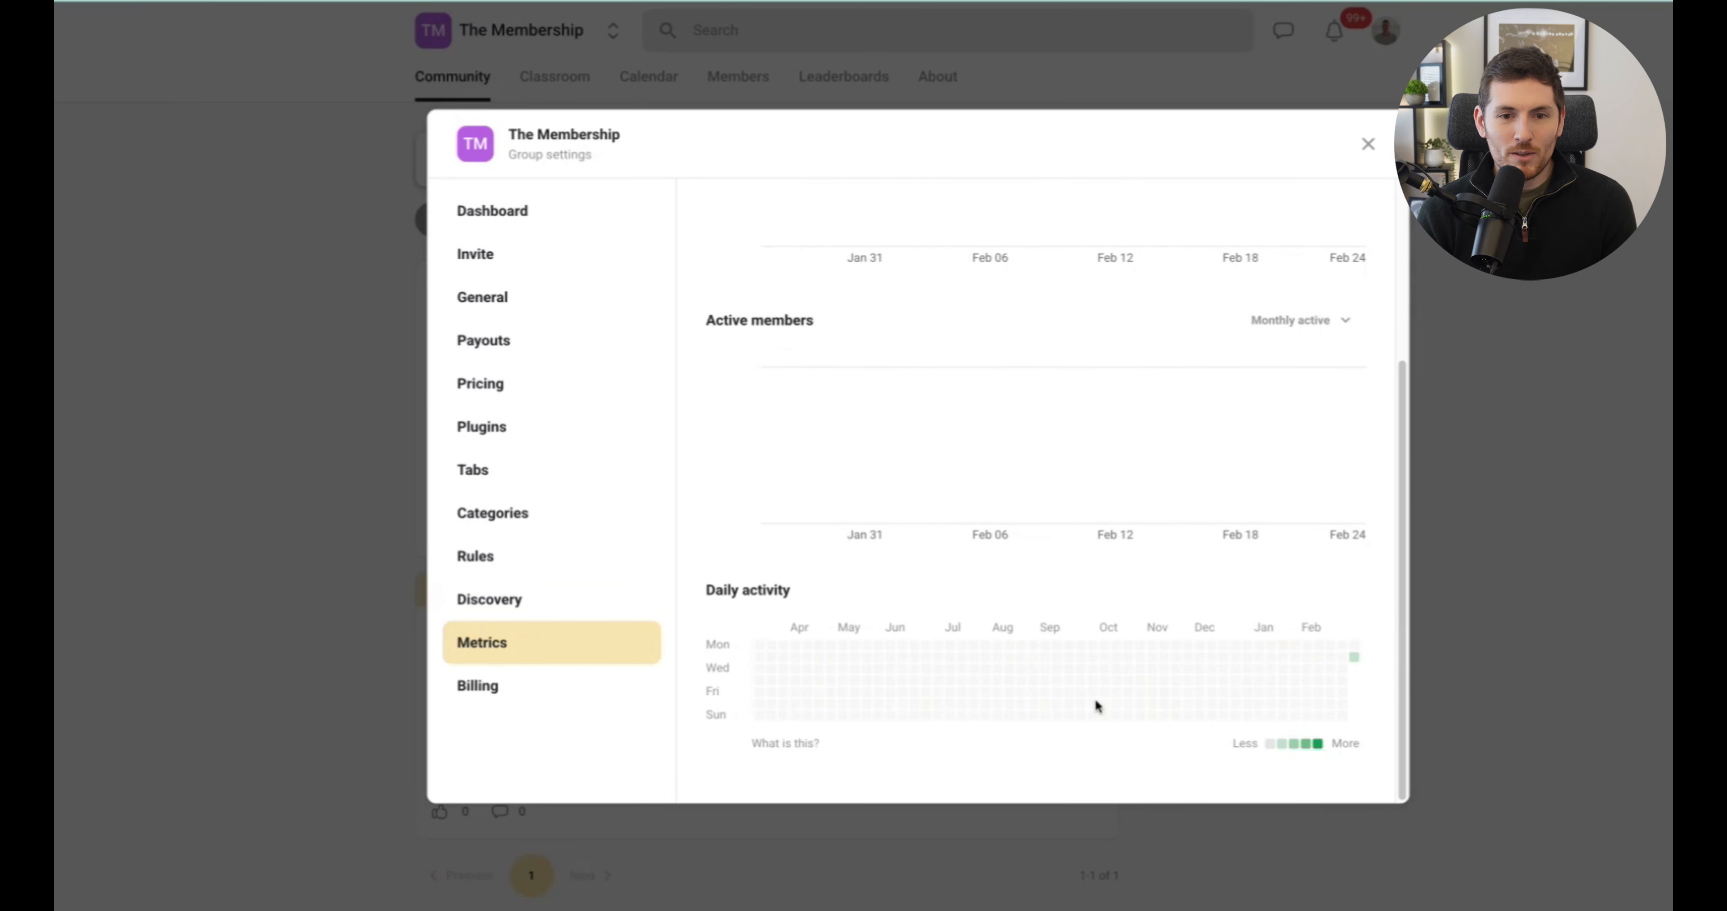
scroll(1221, 657, "up", 4)
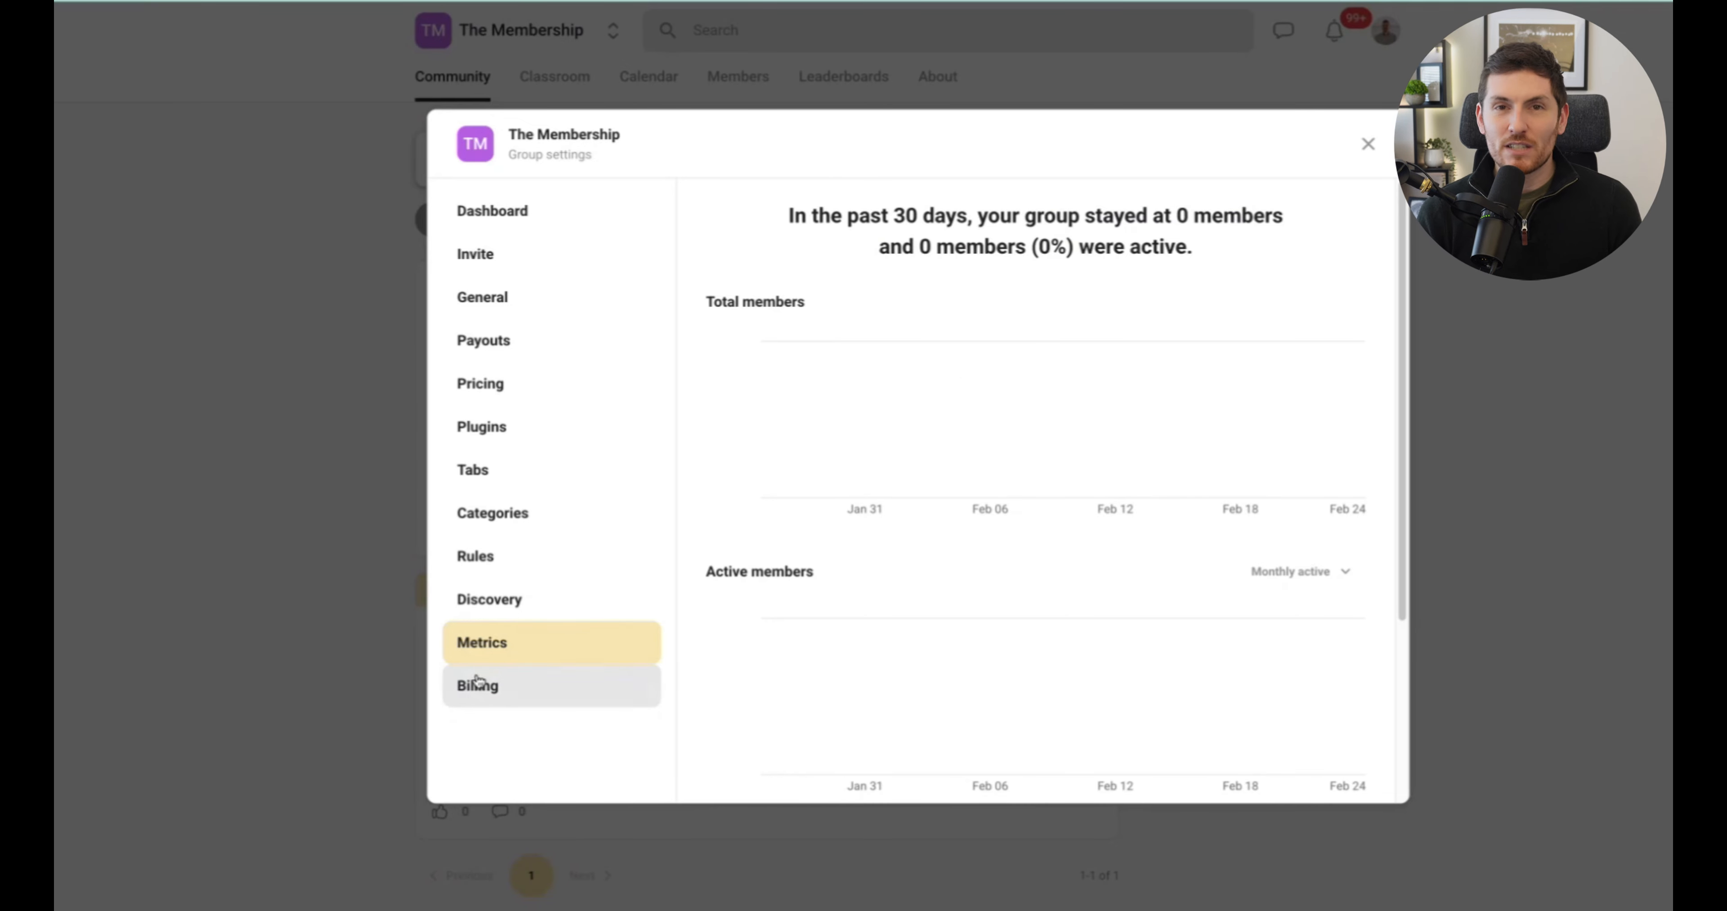
left_click(1368, 145)
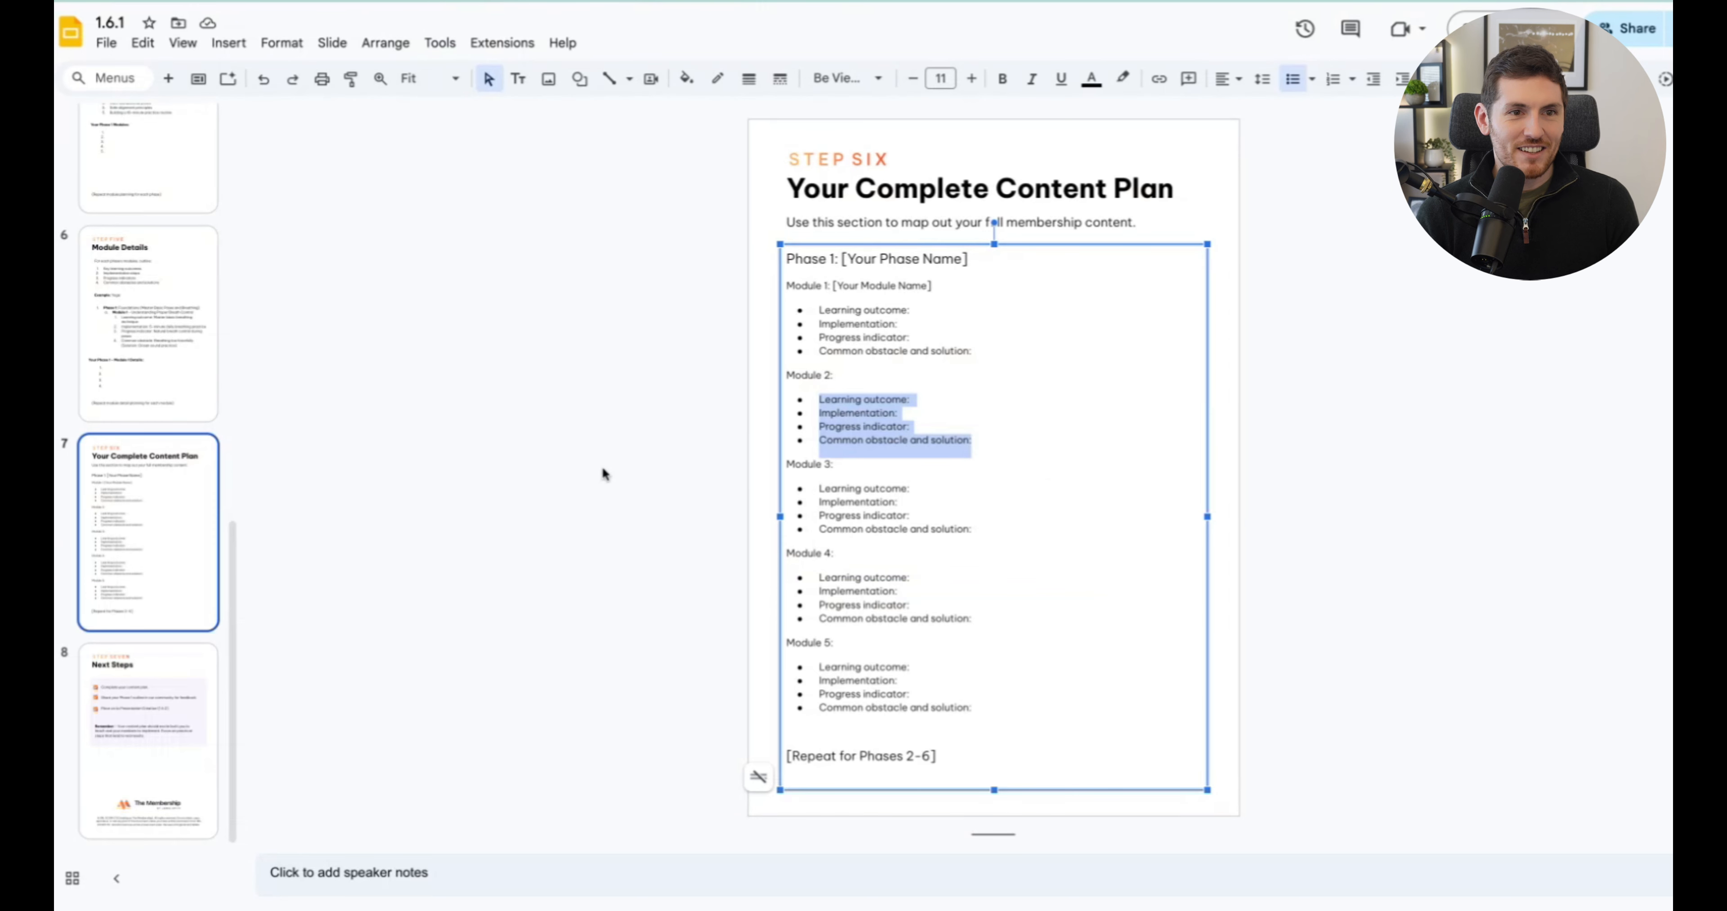
Step: Switch to the 1.6.3 Google Slides presentation and copy the Auto-DM message from the Essential Settings slide's speaker notes
left_click(601, 475)
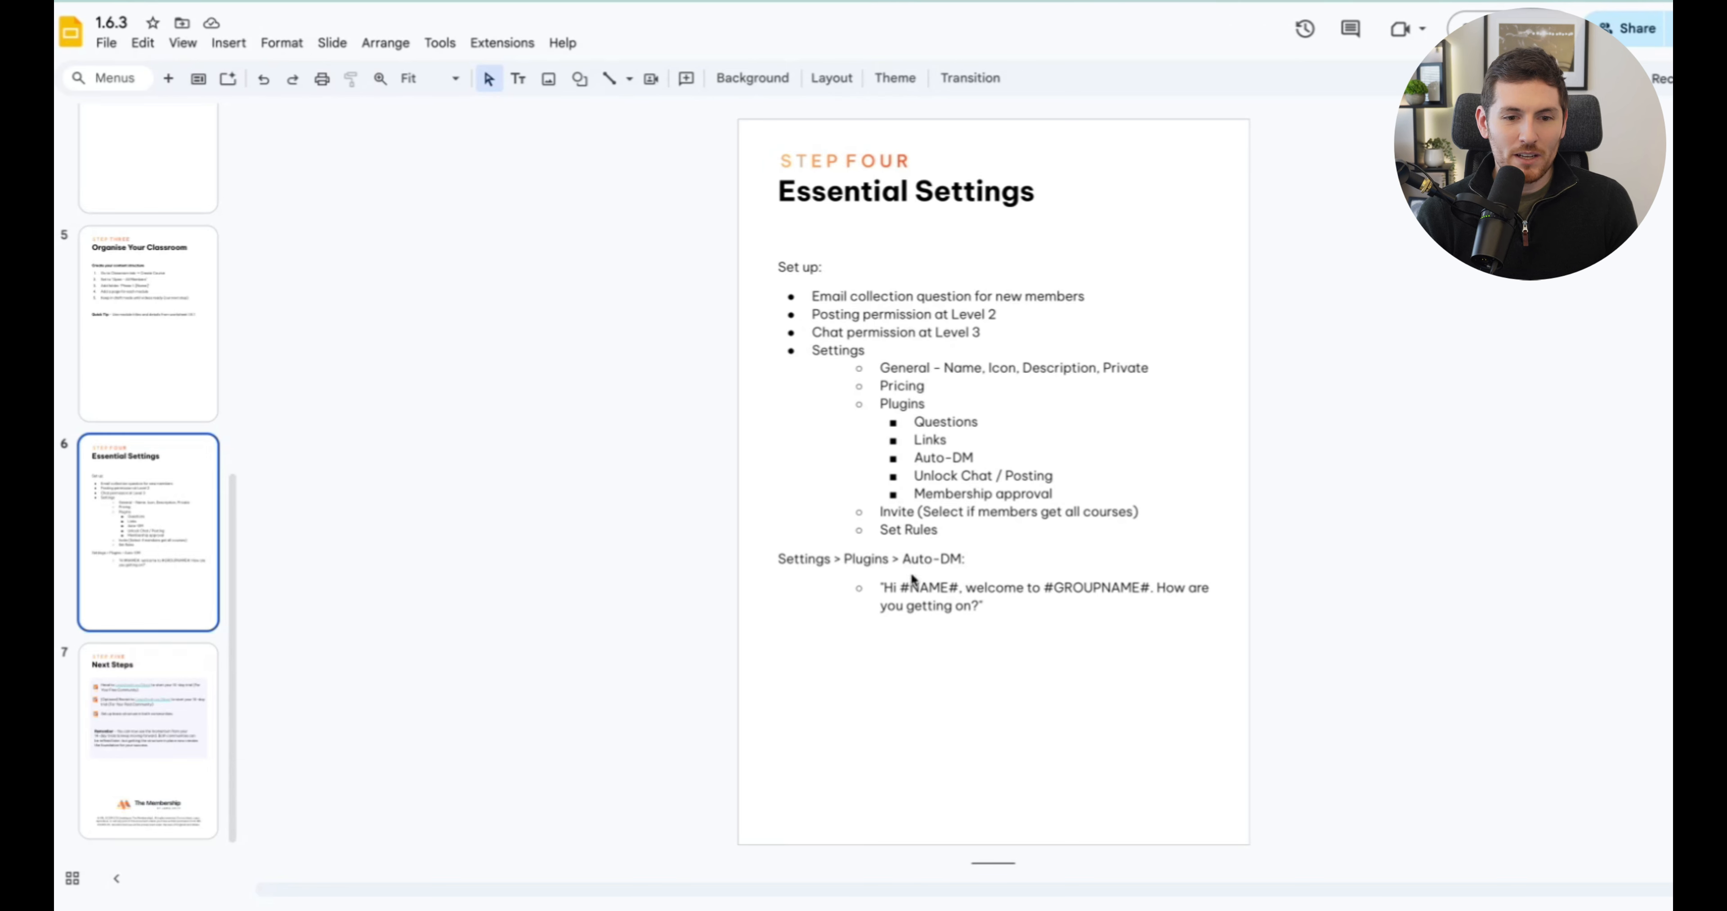
left_click(993, 868)
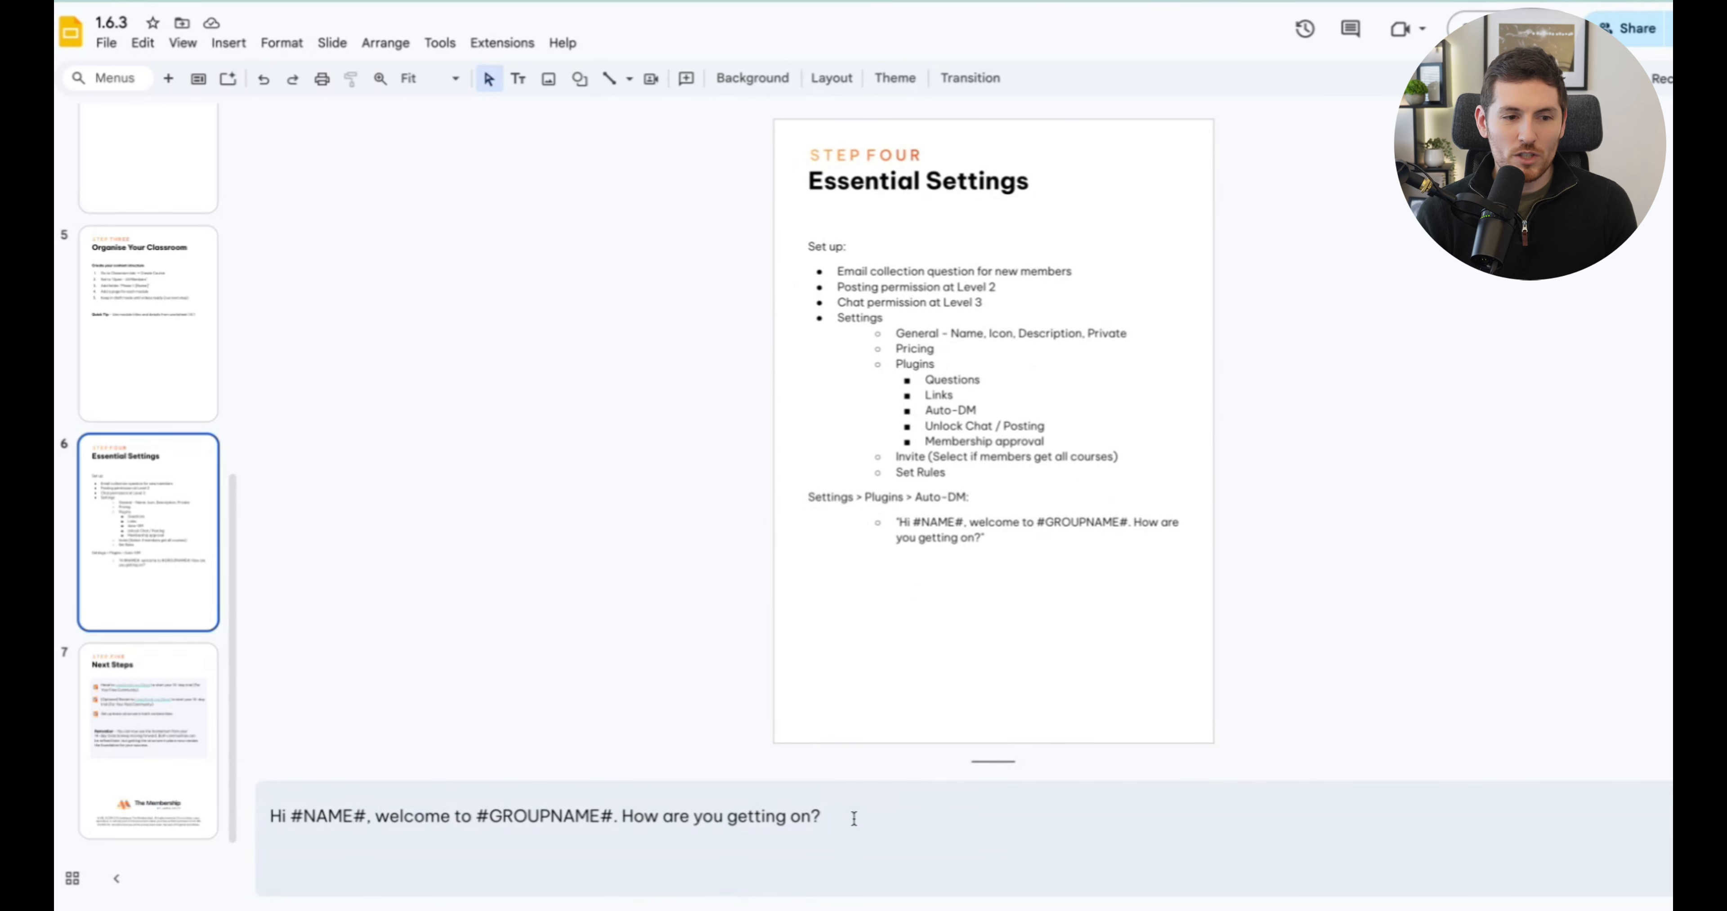
left_click_drag(850, 816, 254, 830)
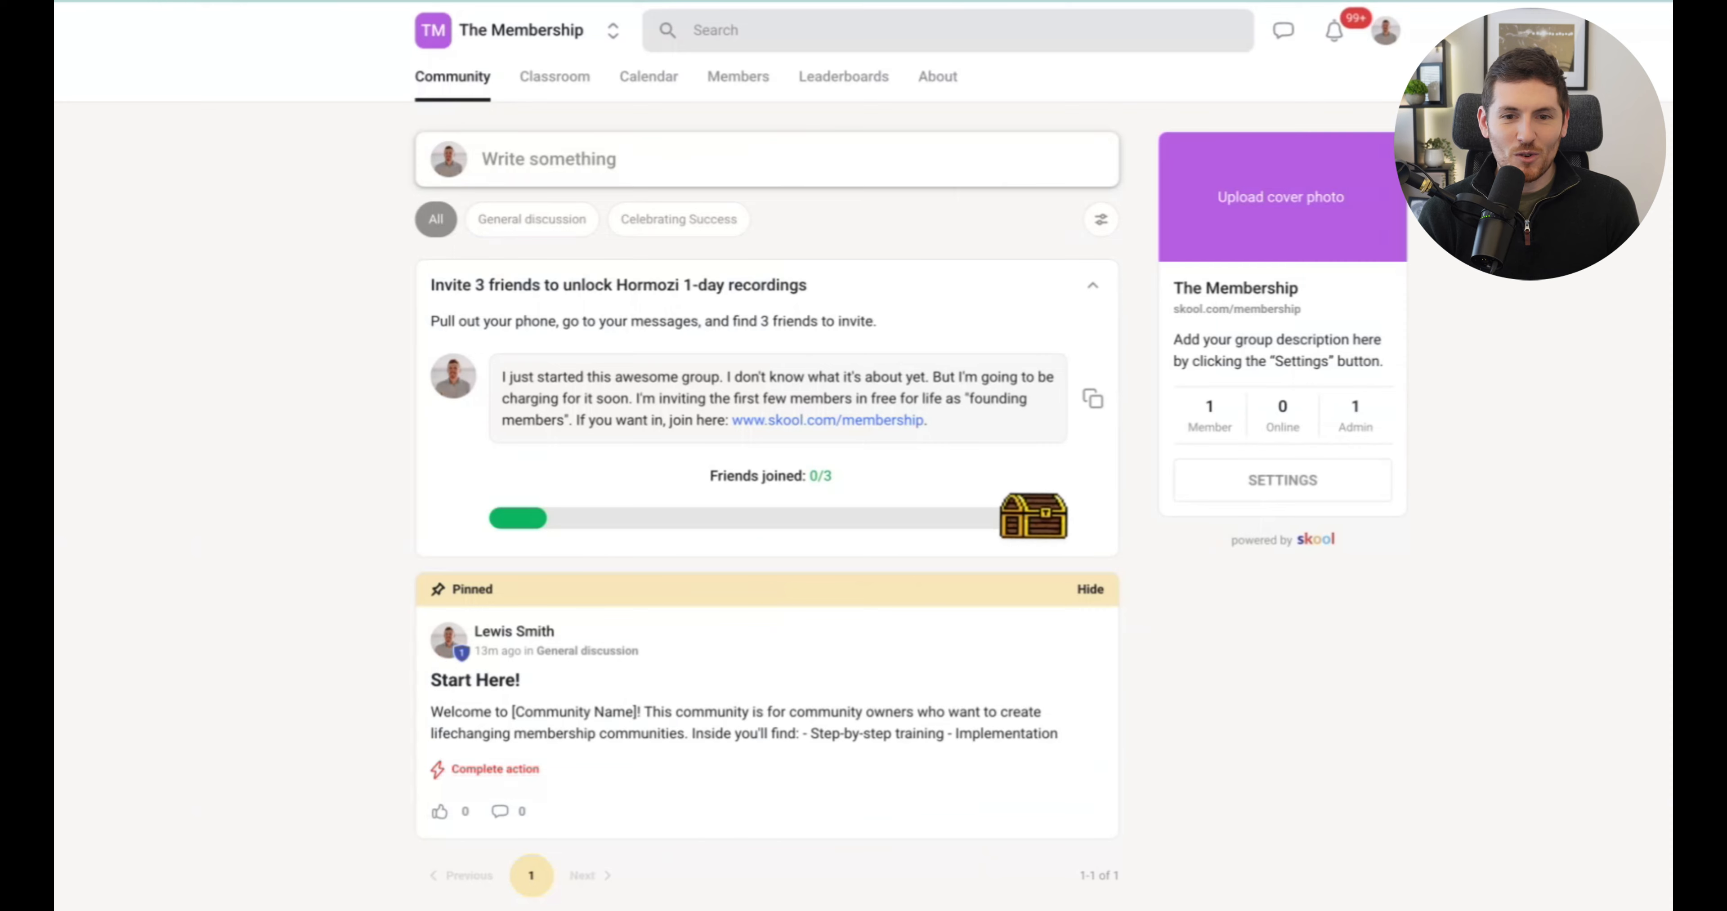
Step: Turn on the group's Auto DM new members plugin and replace the greeting line with "Hi #NAME#, welcome to #GROUPNAME#. How are you getting on?"
left_click(1290, 484)
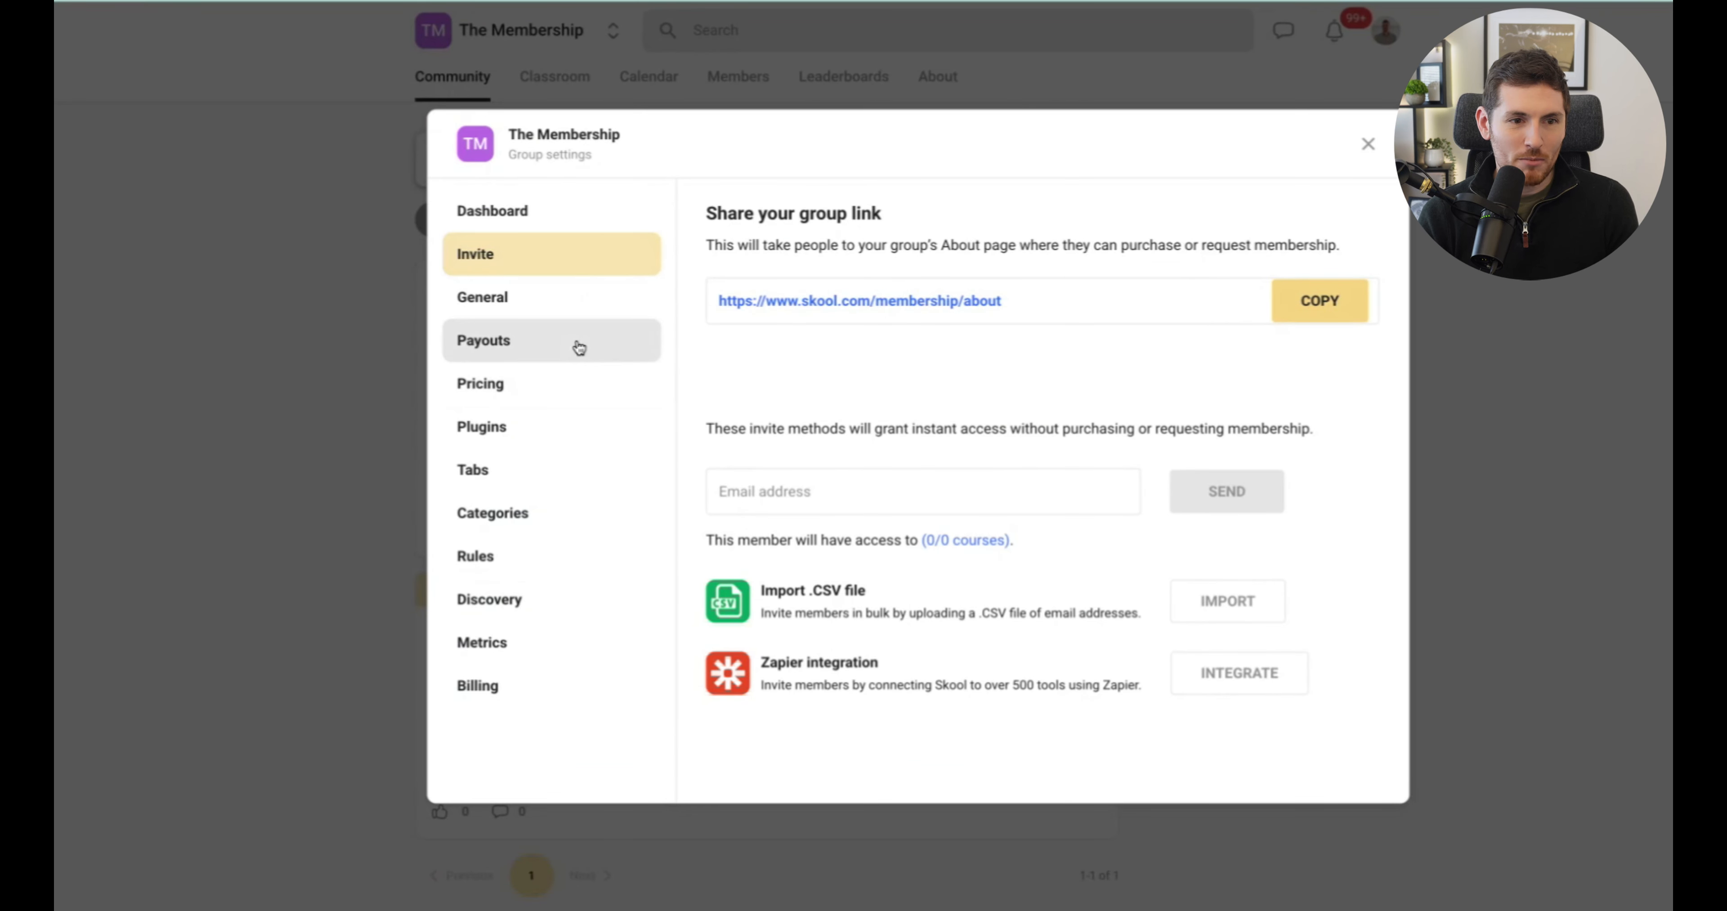
left_click(503, 426)
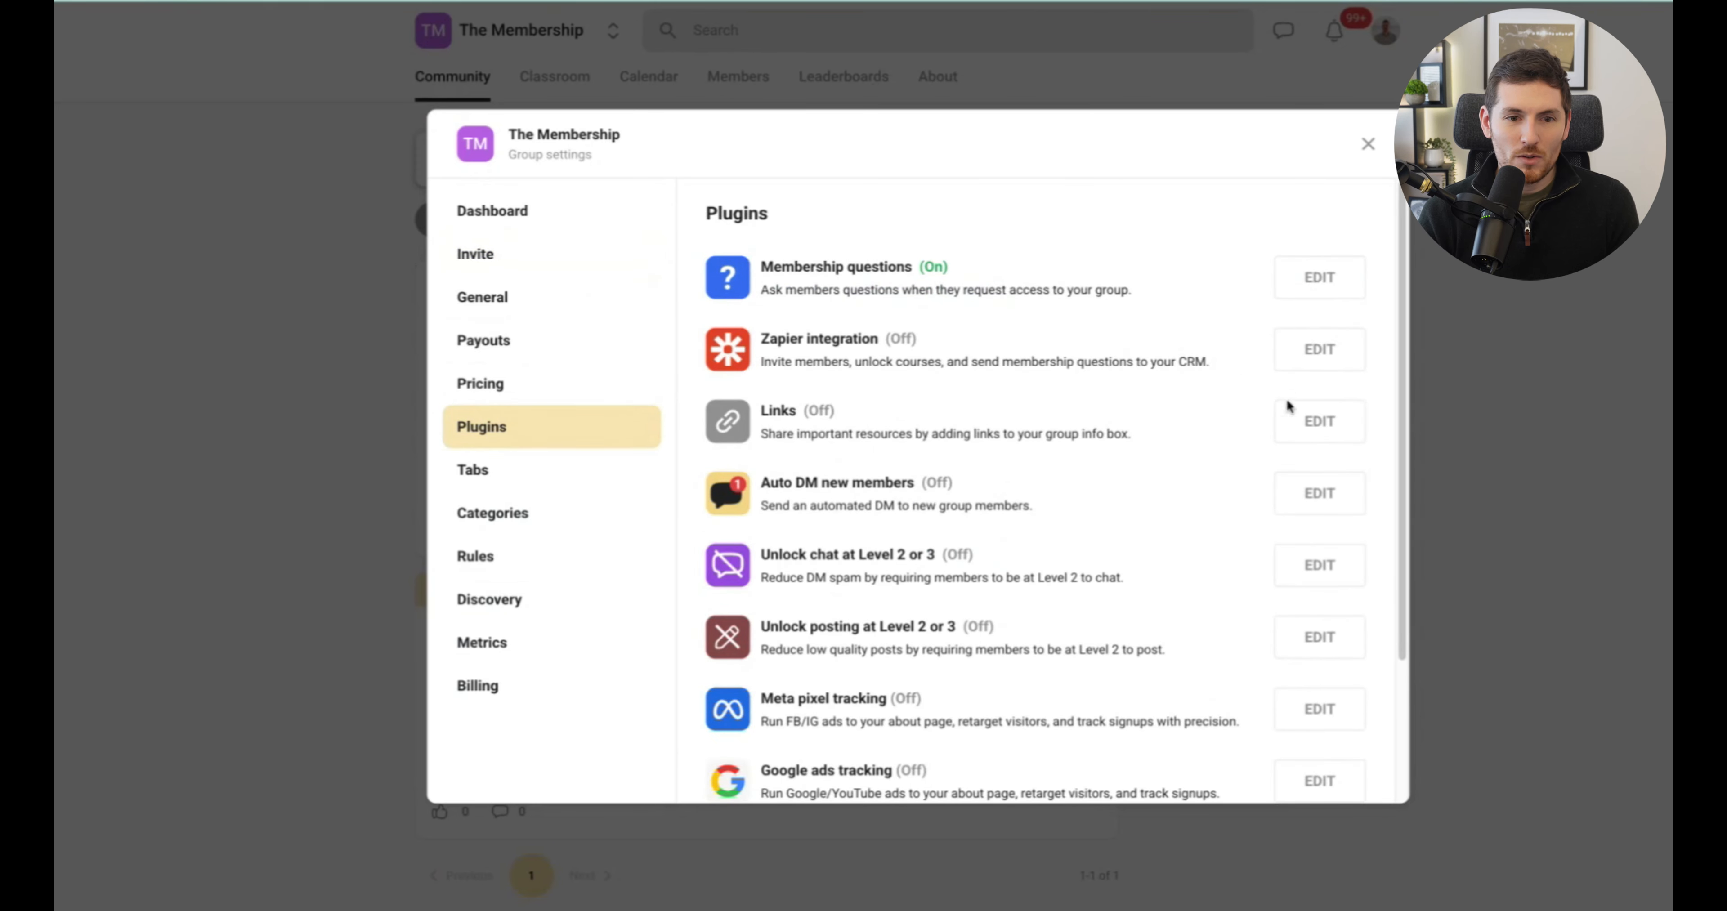
left_click(1321, 501)
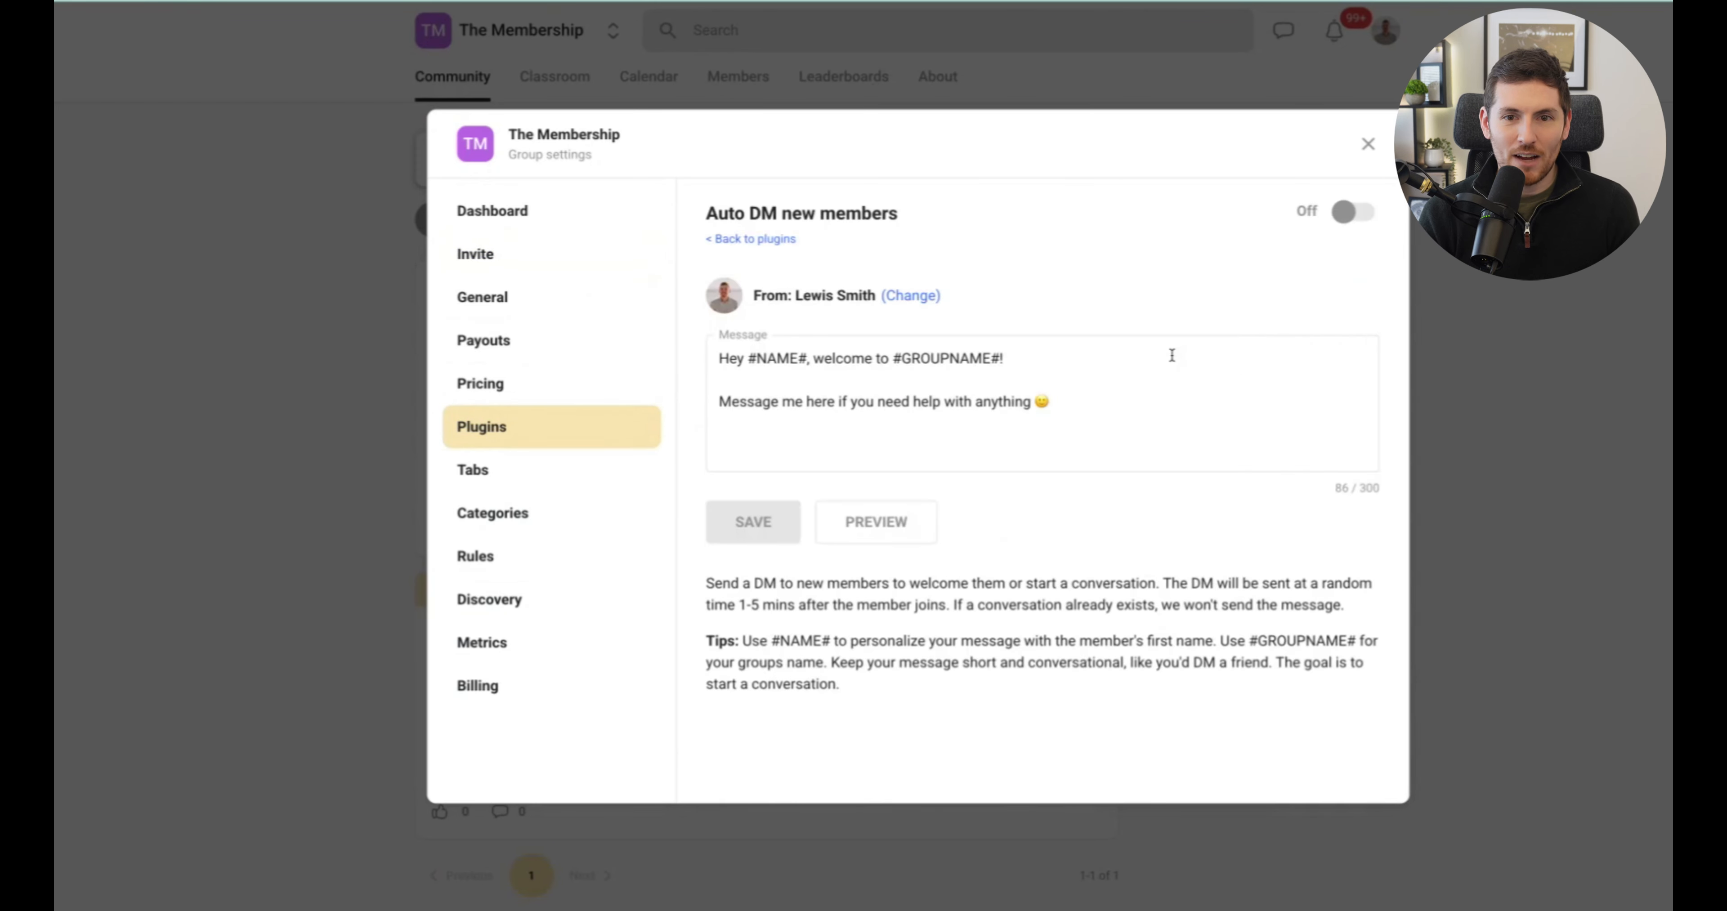
left_click(1368, 213)
left_click(1041, 387)
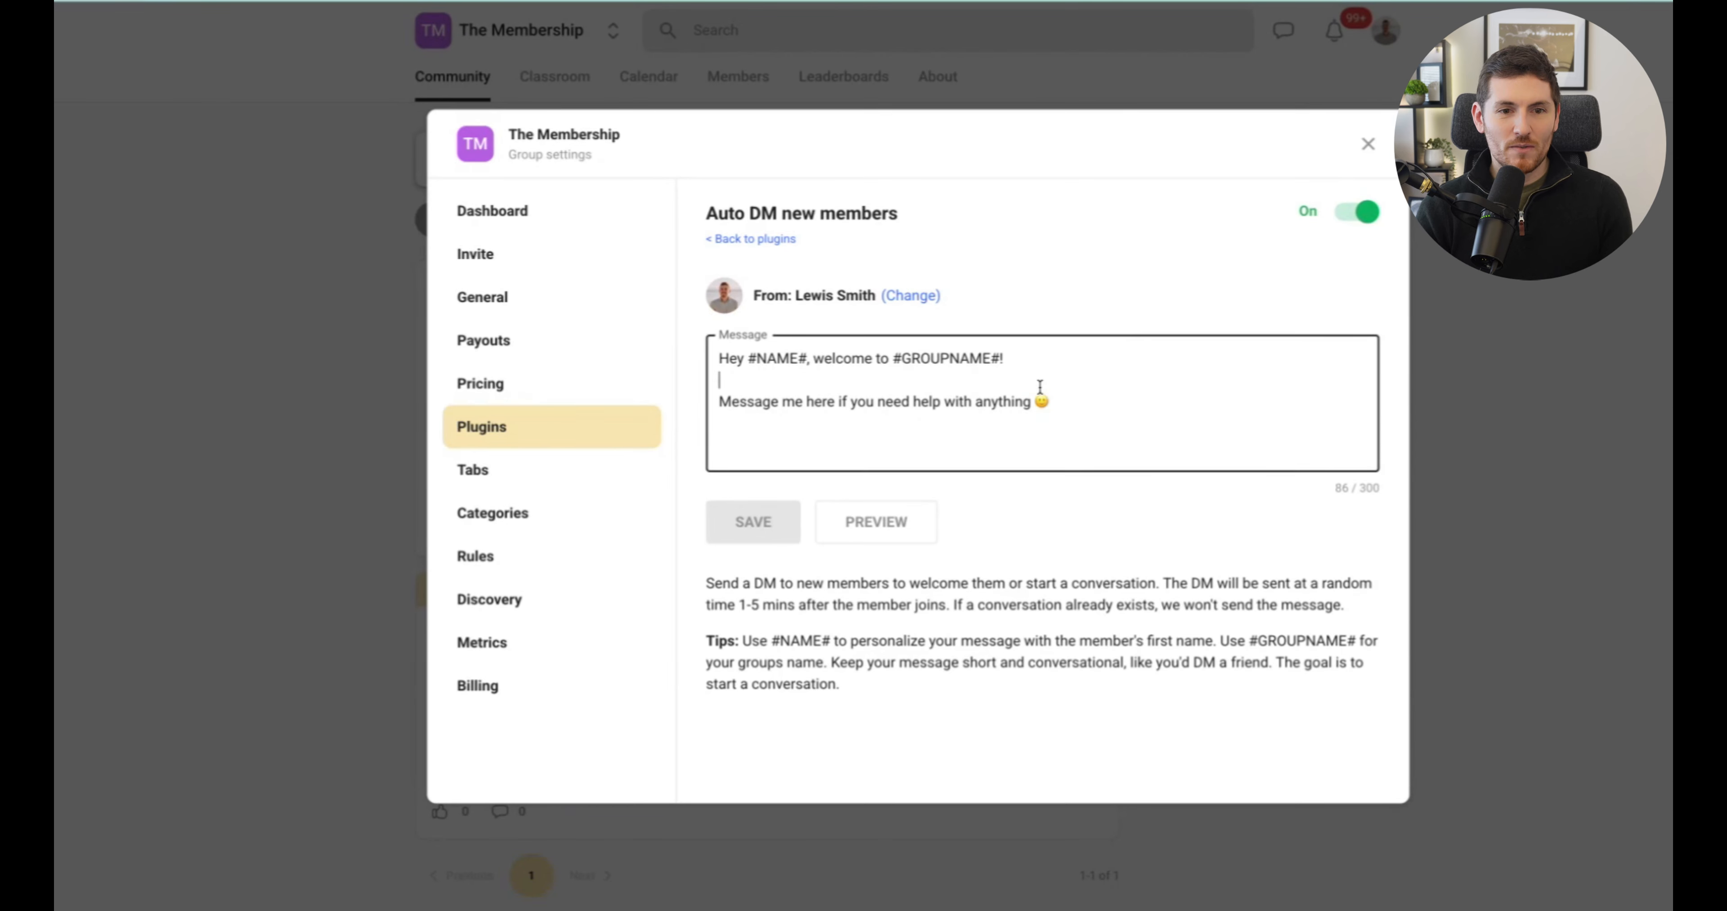
triple_click(817, 362)
type("Hi #NAME#, welcome to #GROUPNAME#. How are you getting on?")
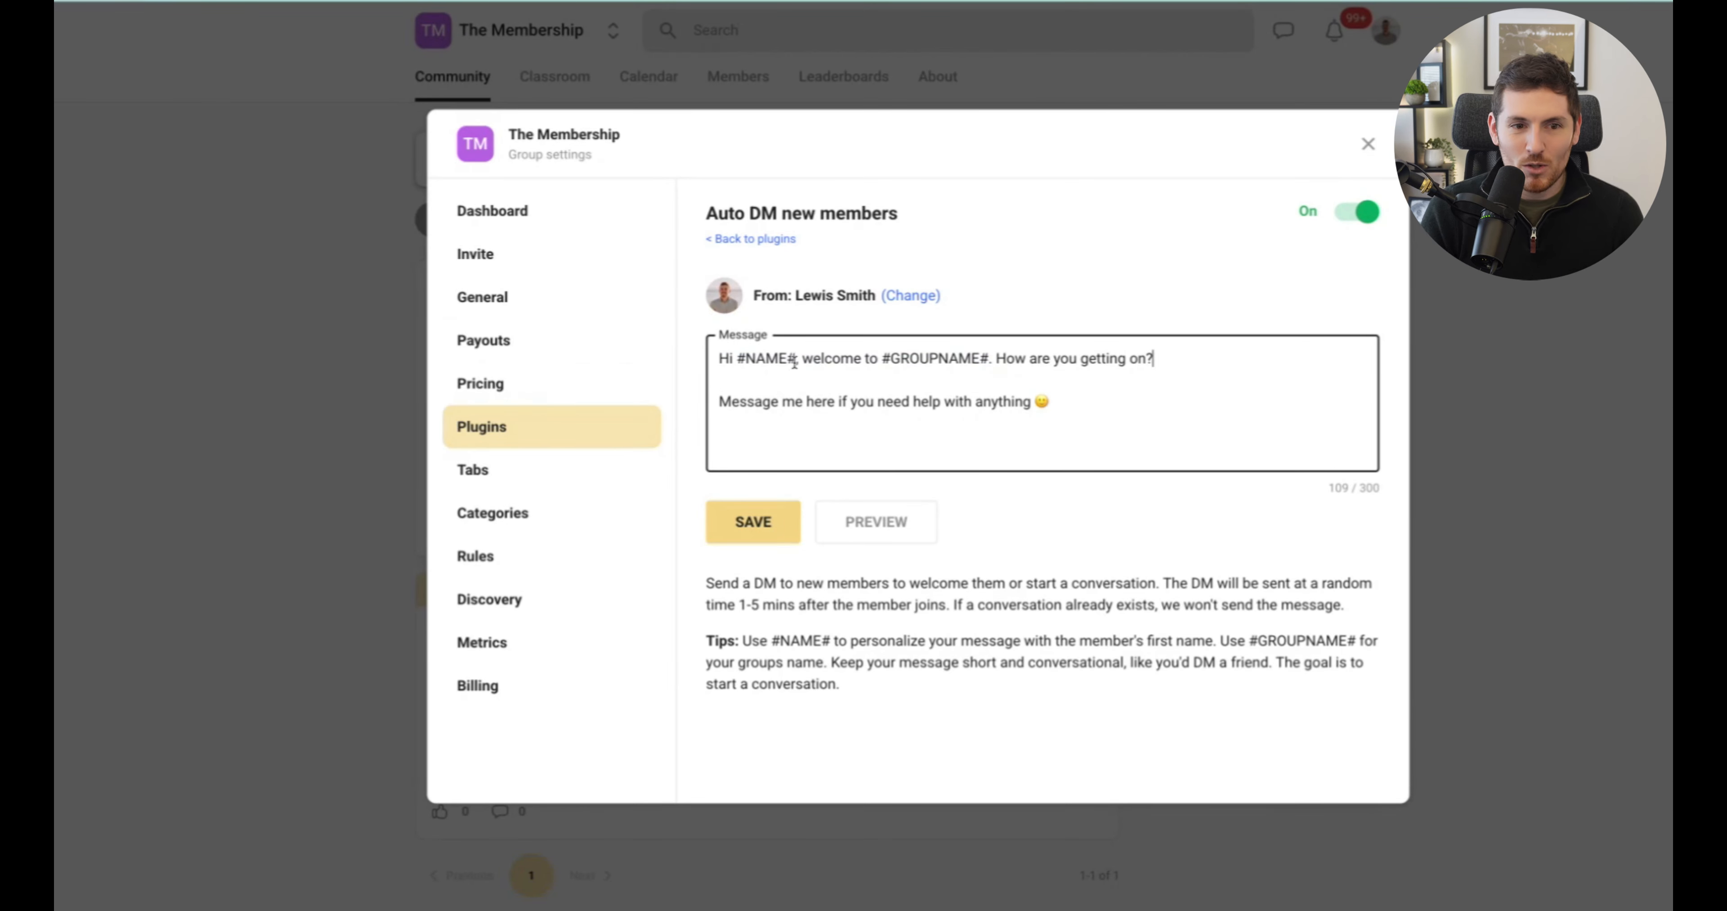
Step: Review the #NAME# and #GROUPNAME# placeholders in the Auto DM message and preview how the message reads to a new member
left_click_drag(797, 360, 745, 360)
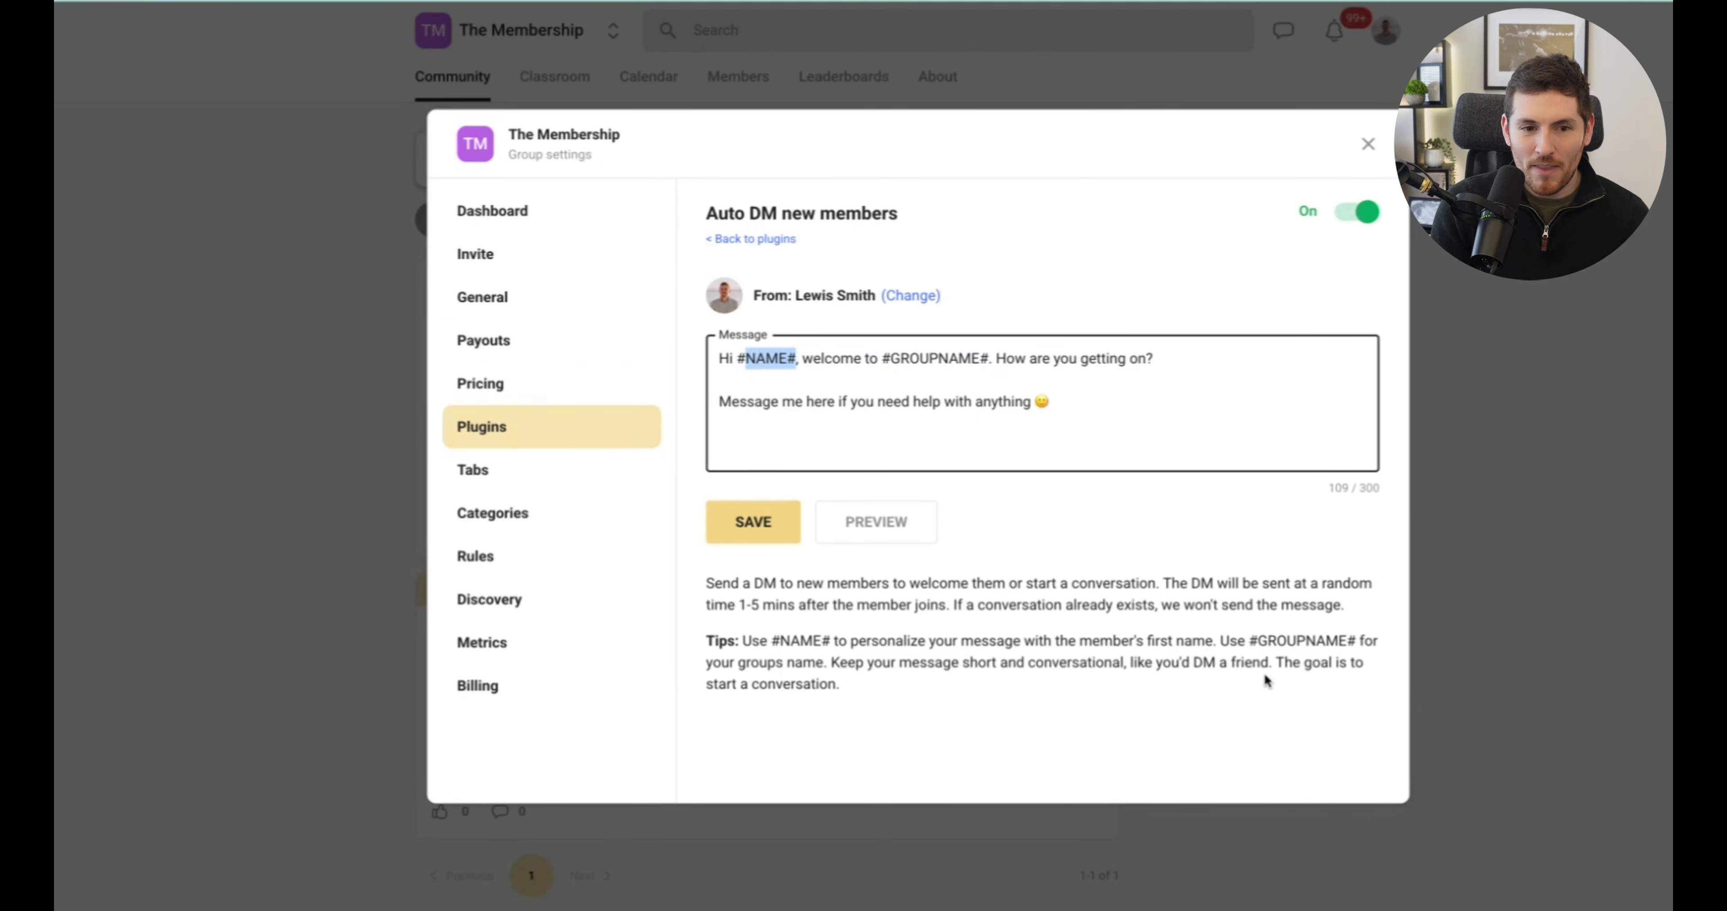
left_click(786, 641)
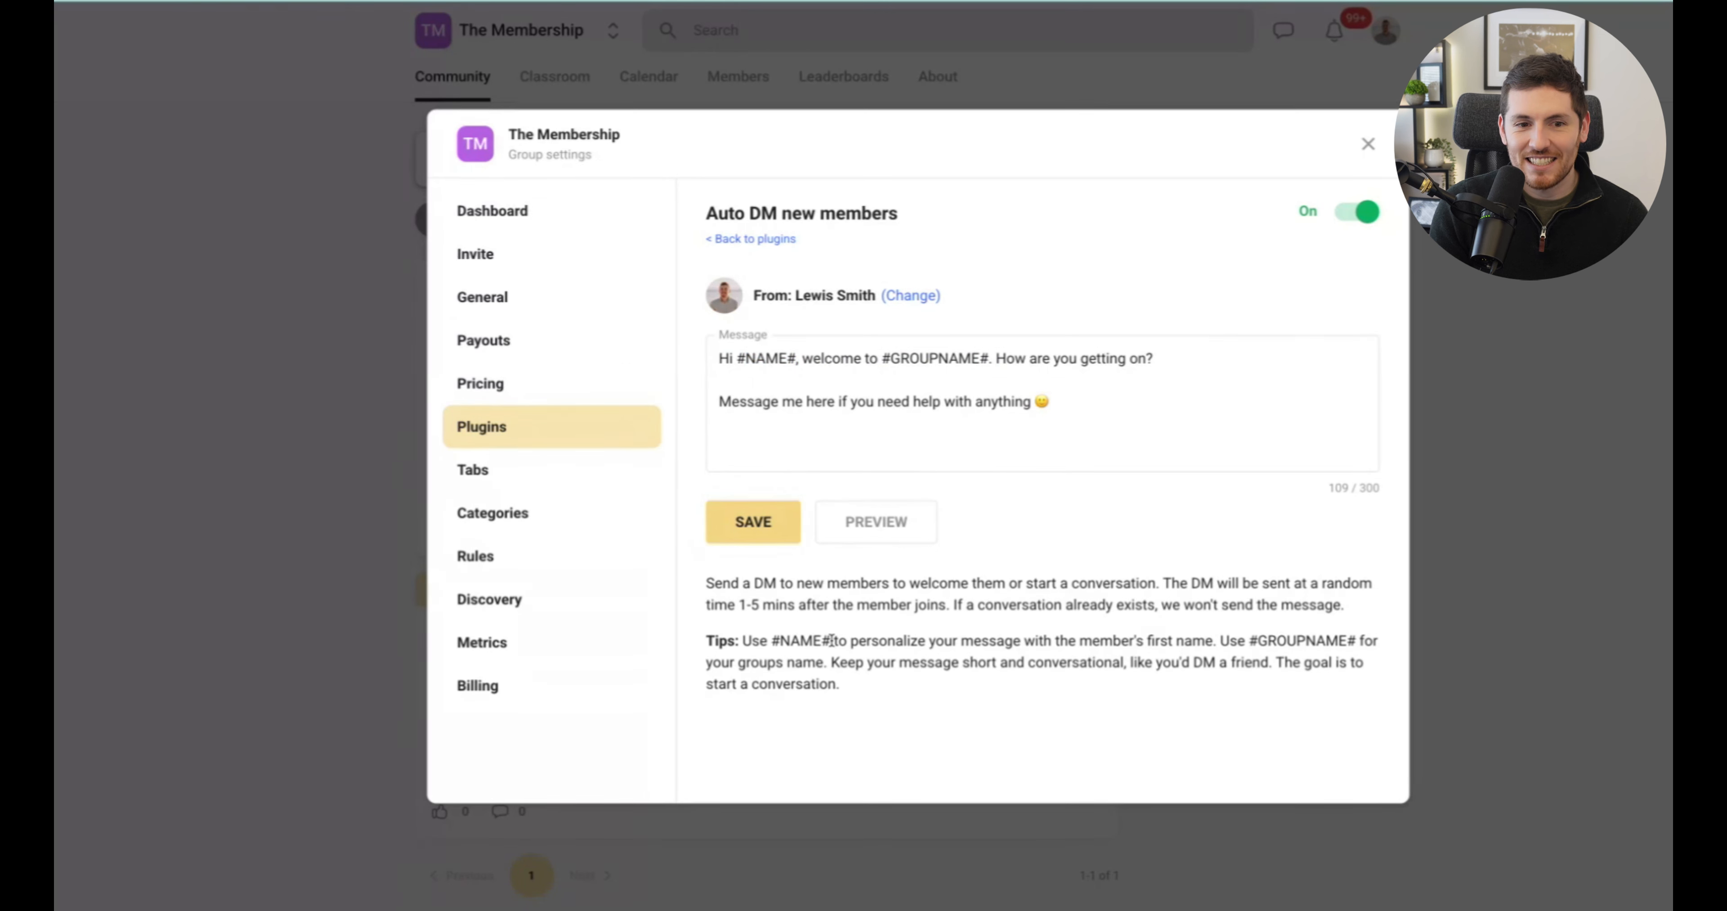
left_click_drag(831, 640, 772, 640)
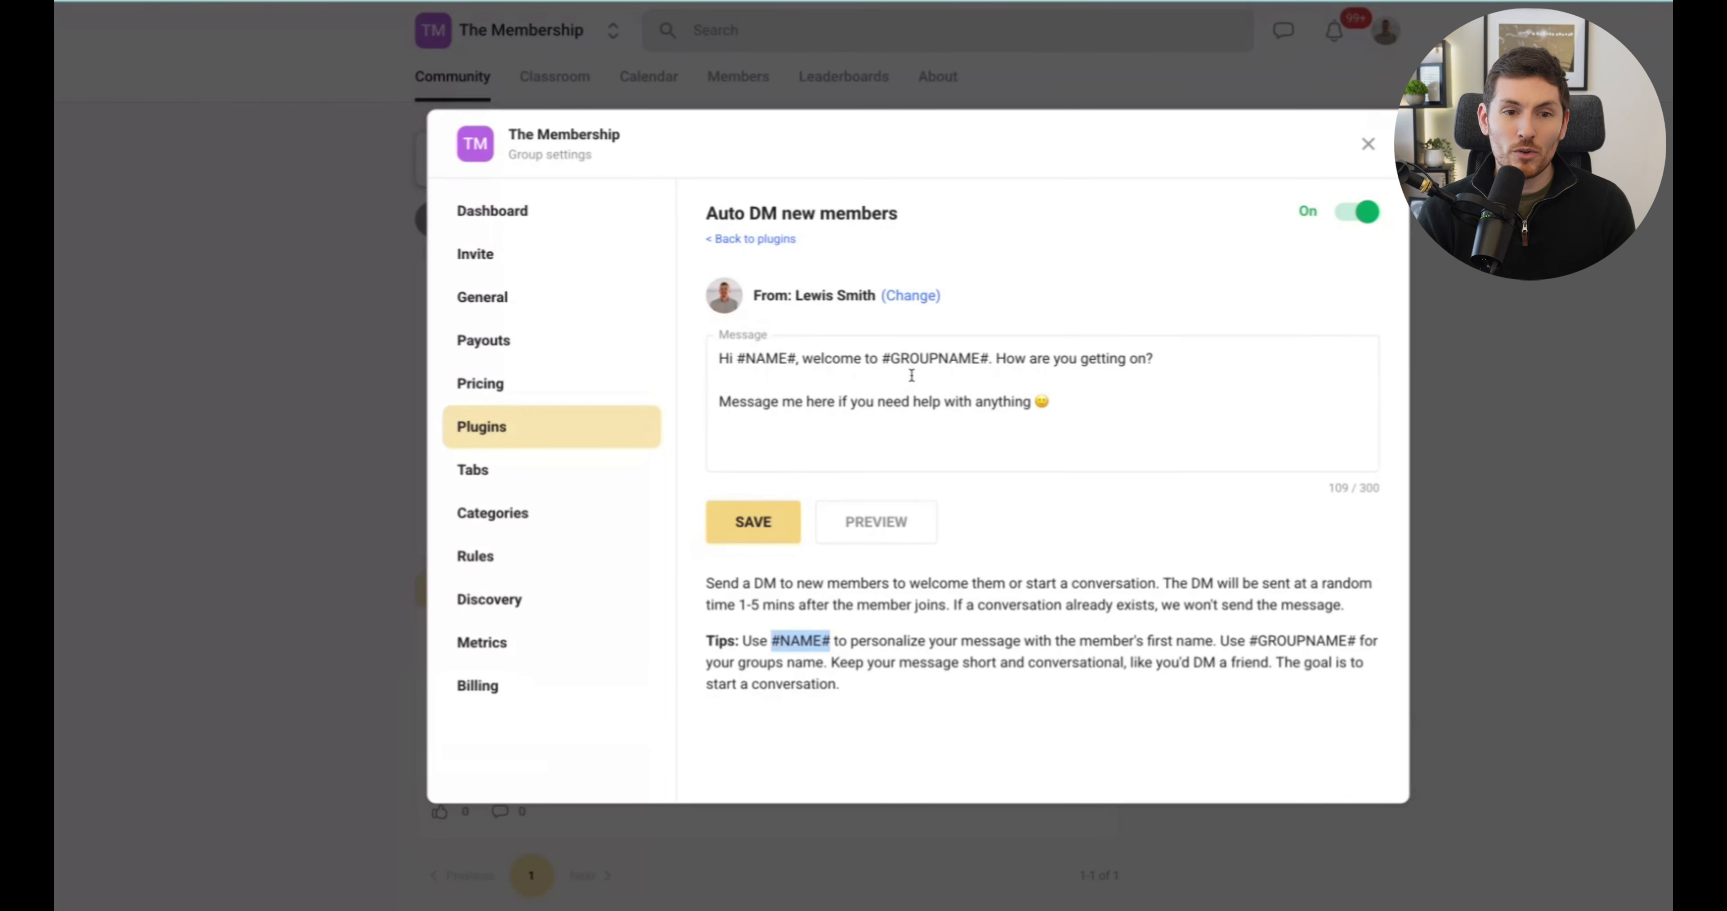
left_click_drag(882, 360, 989, 360)
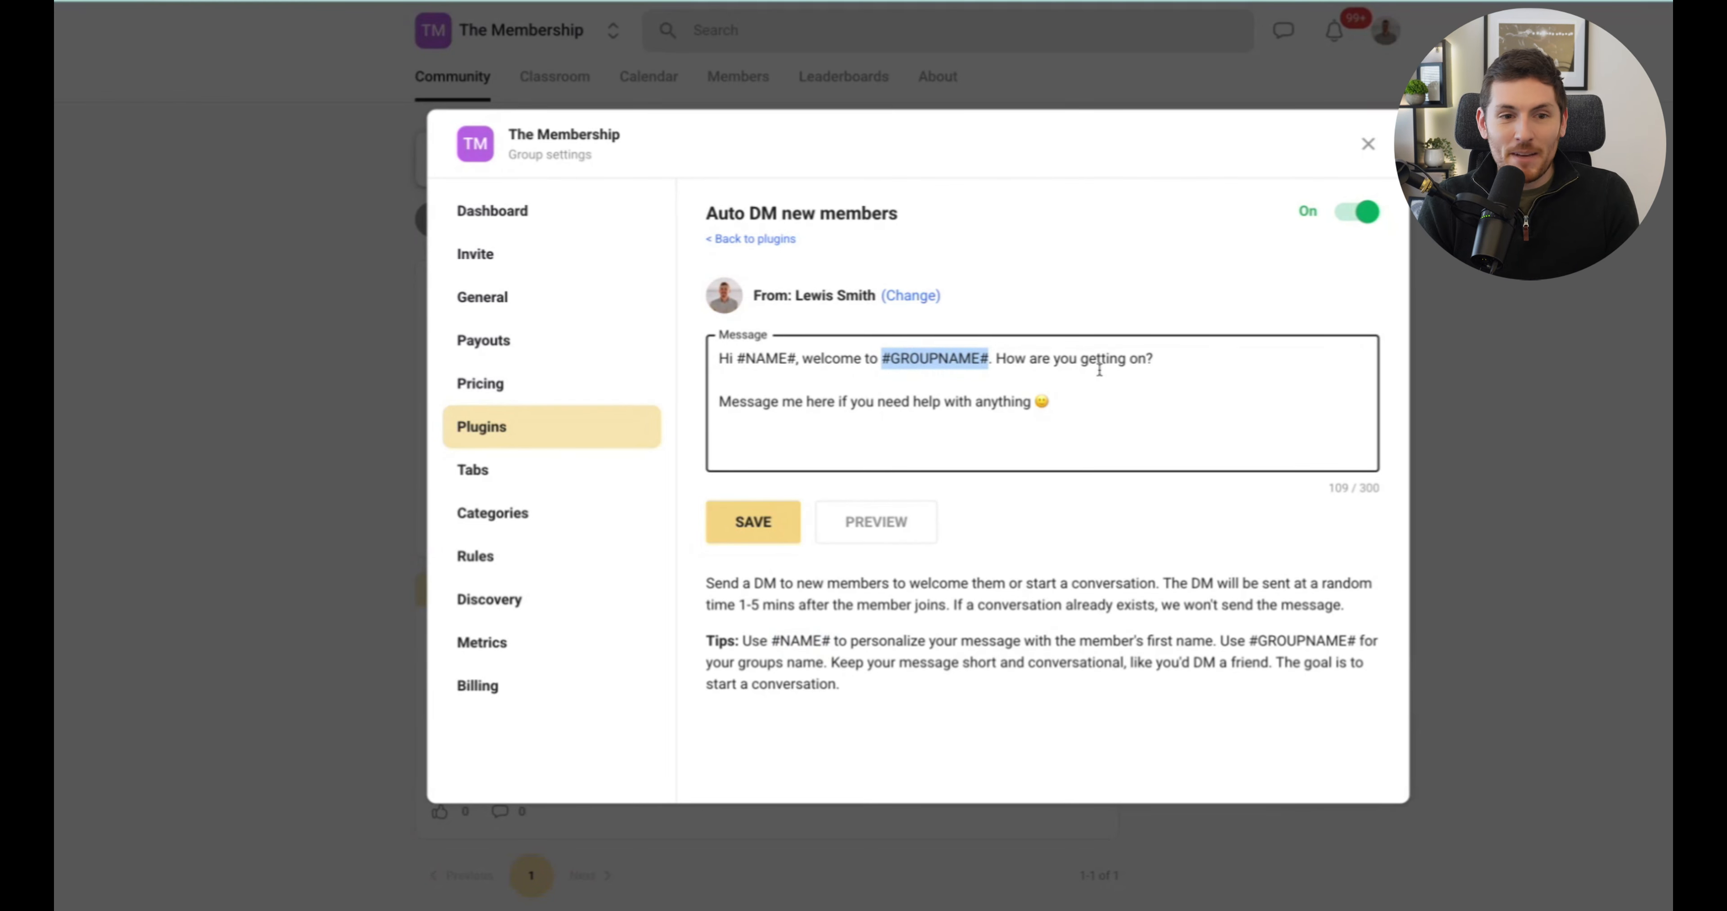
left_click(1031, 404)
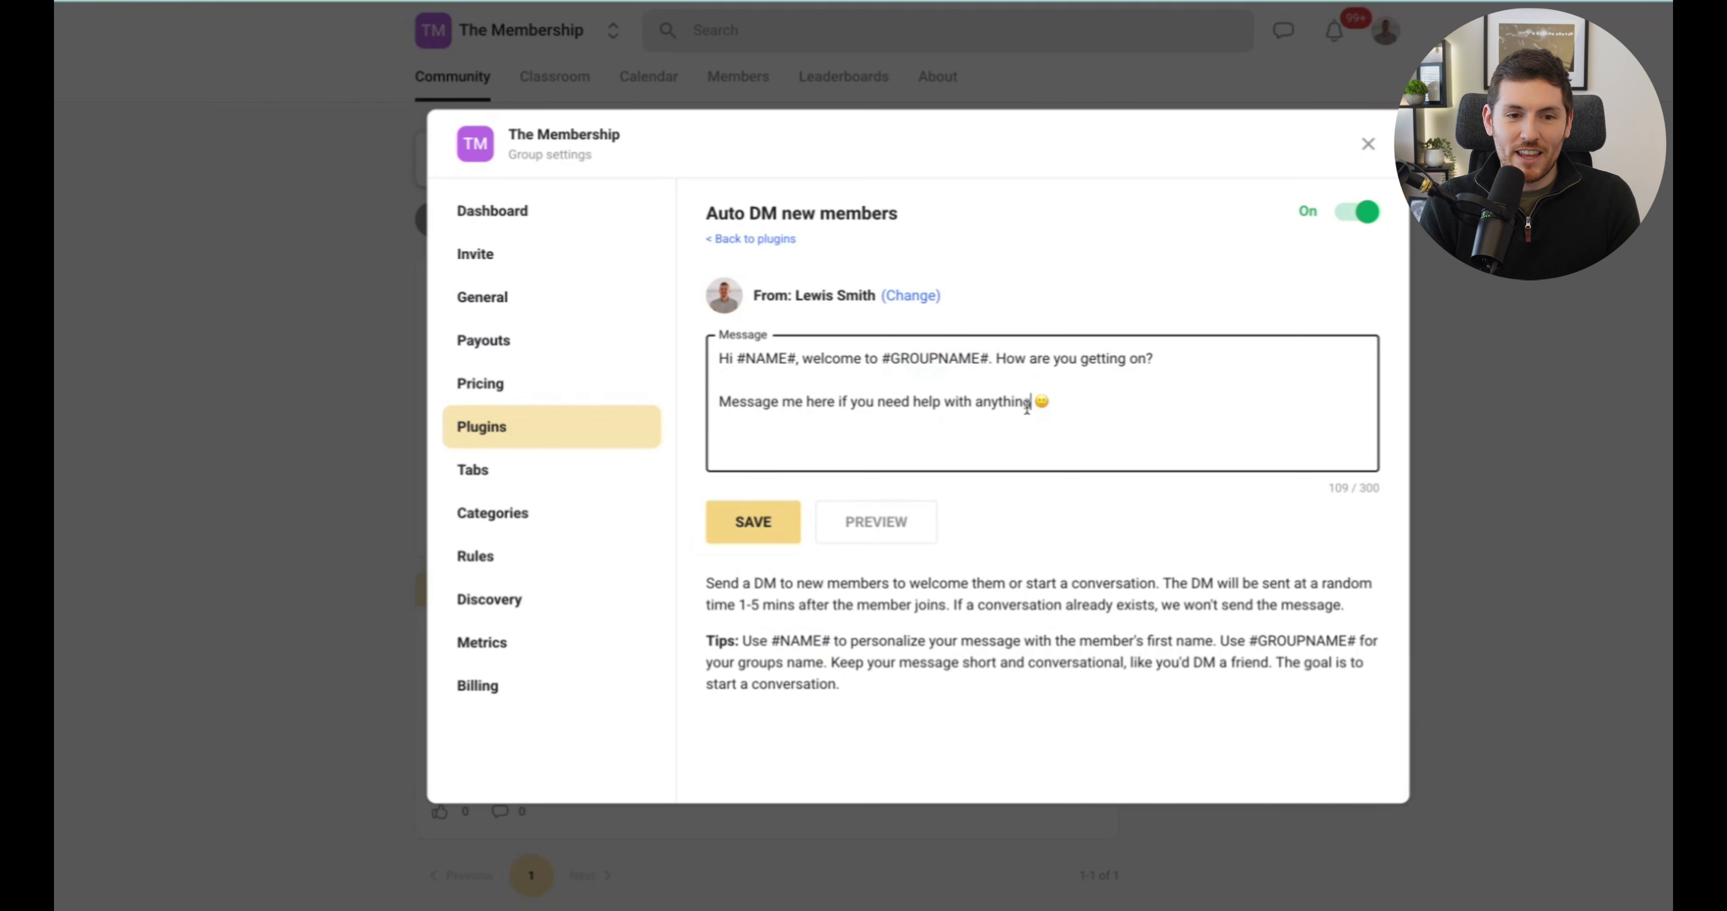
left_click(878, 524)
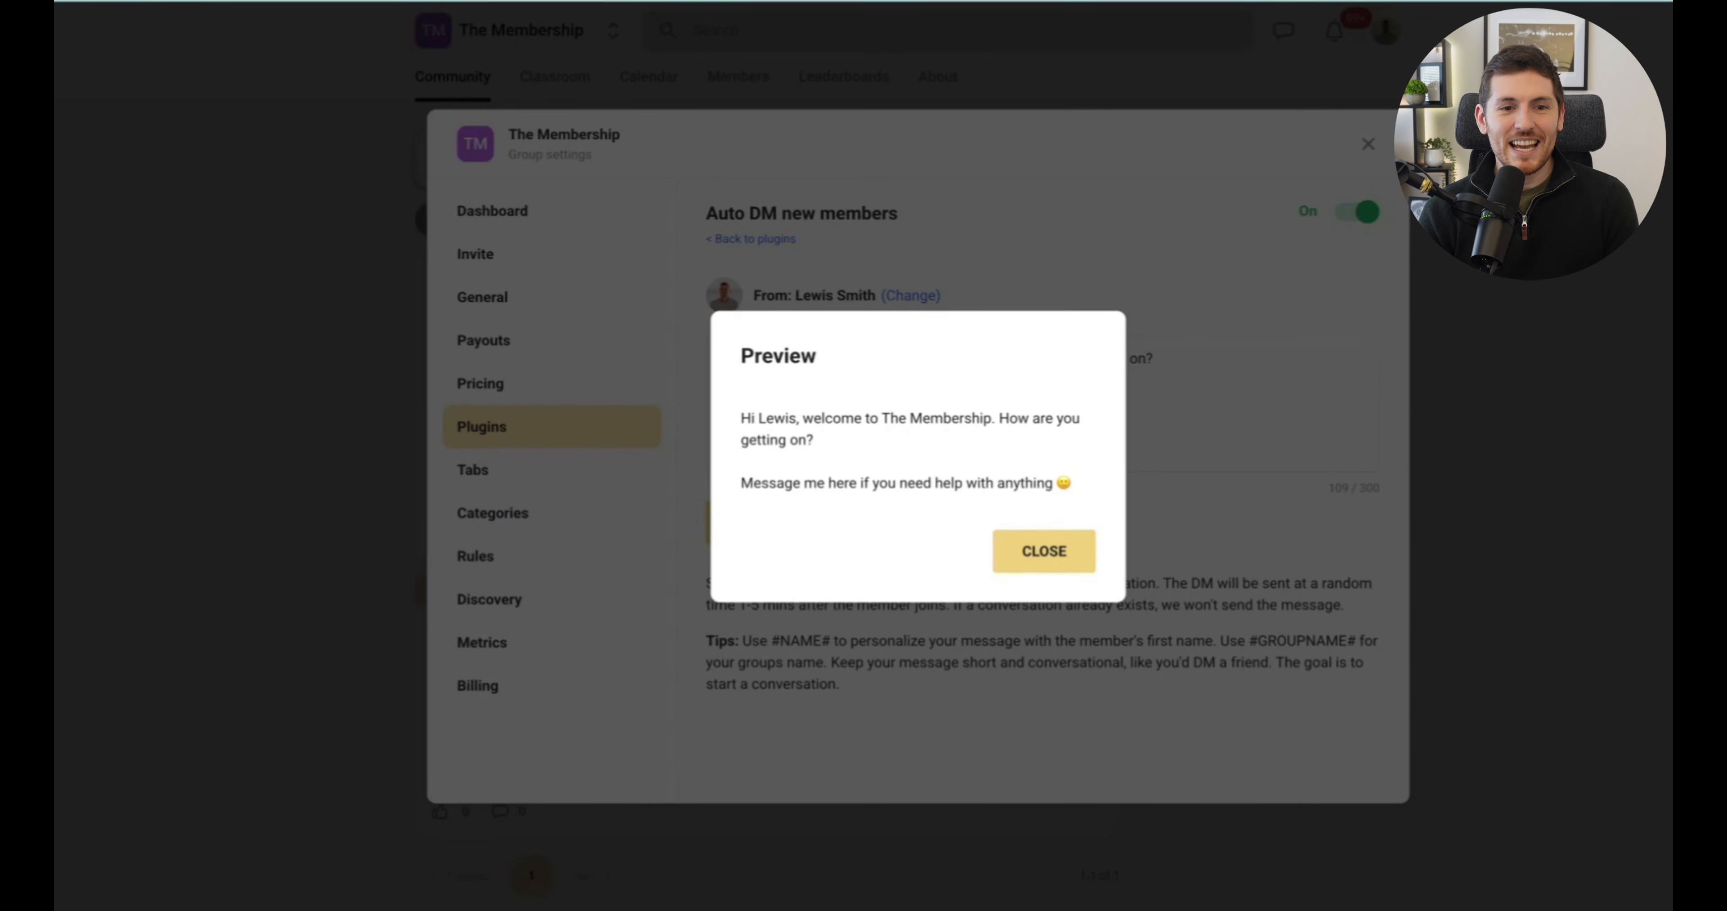
left_click(1044, 551)
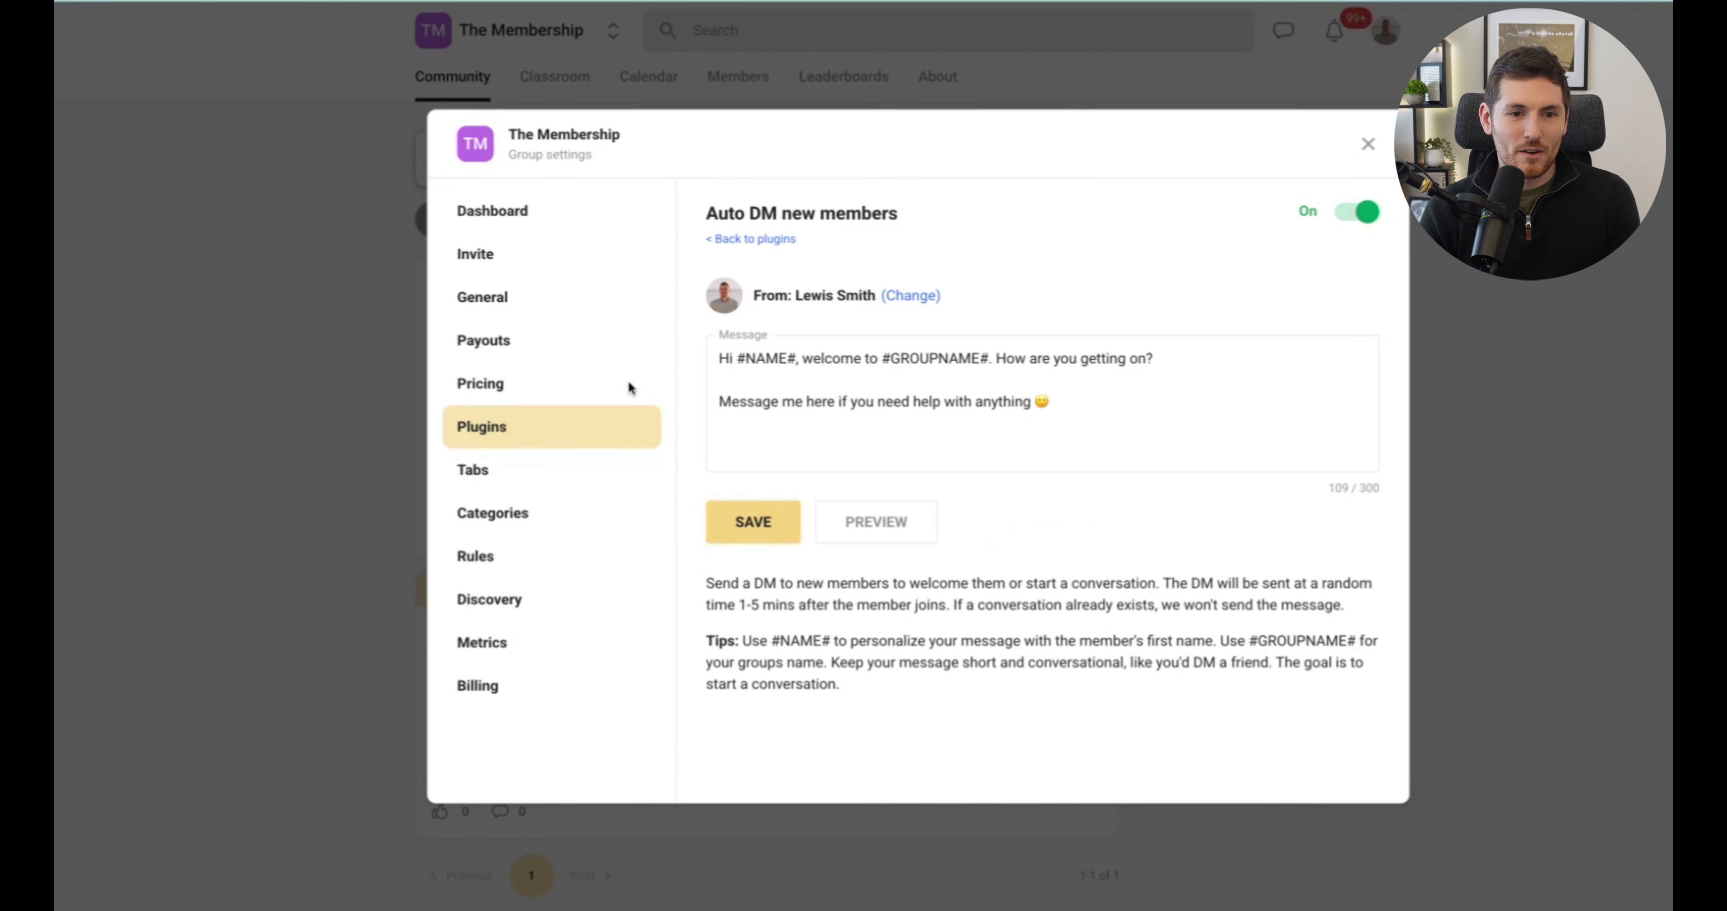
Step: Save the Auto DM message, switch the Auto DM plugin off, and return to the plugin list
left_click(758, 529)
left_click(1353, 211)
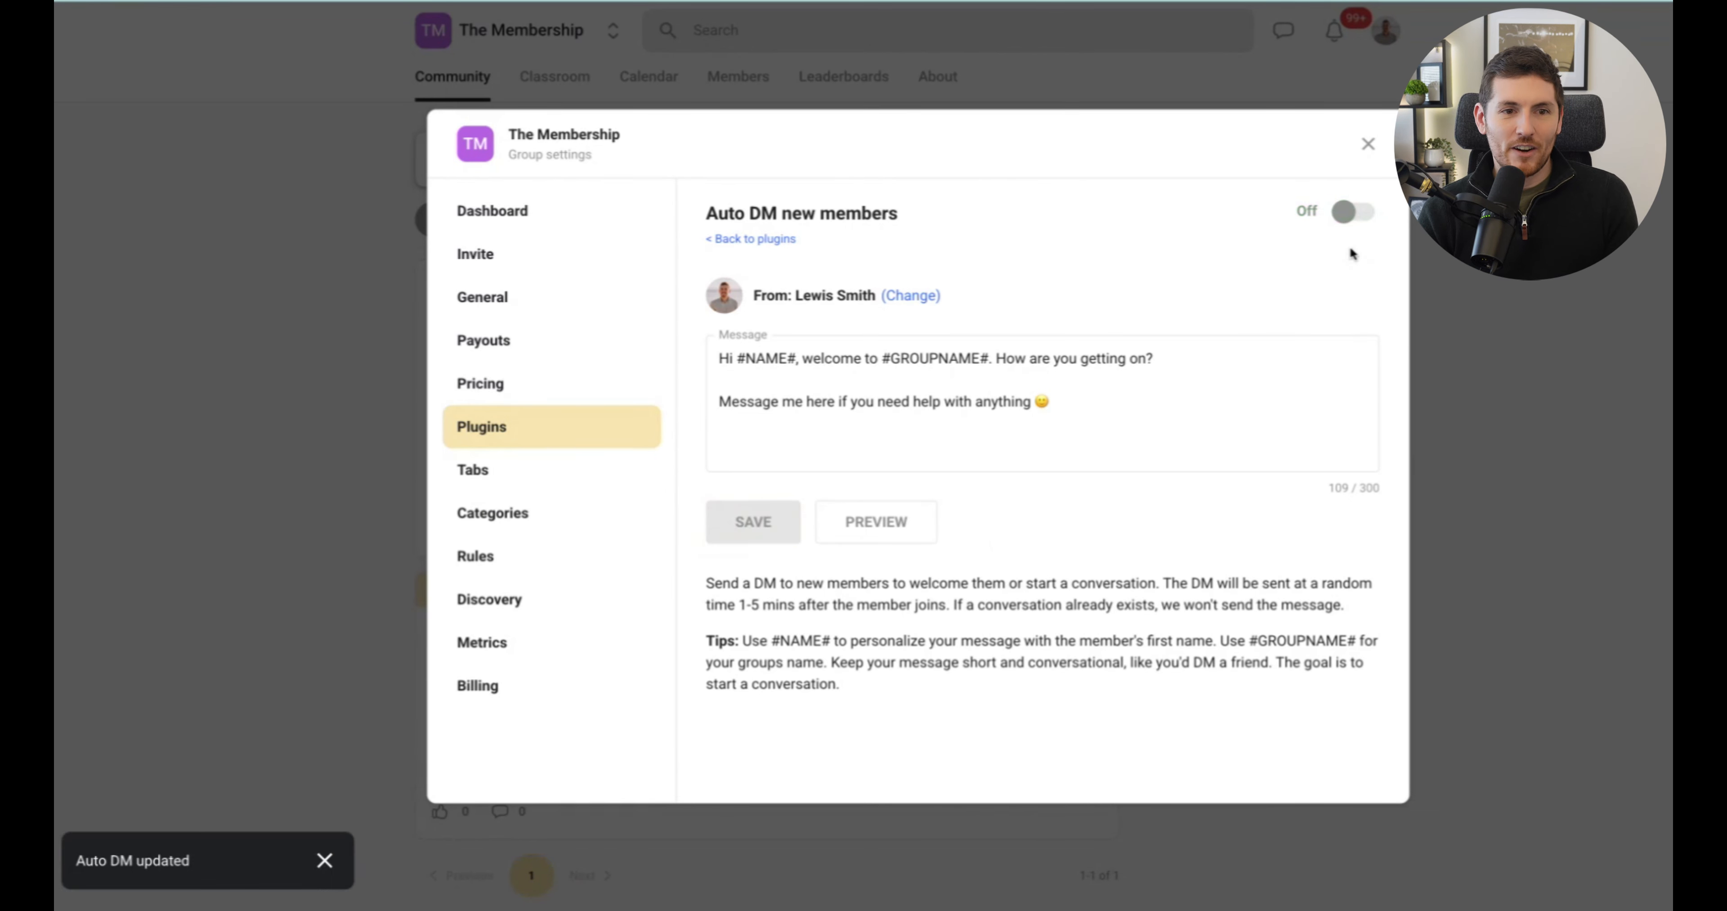
left_click(738, 240)
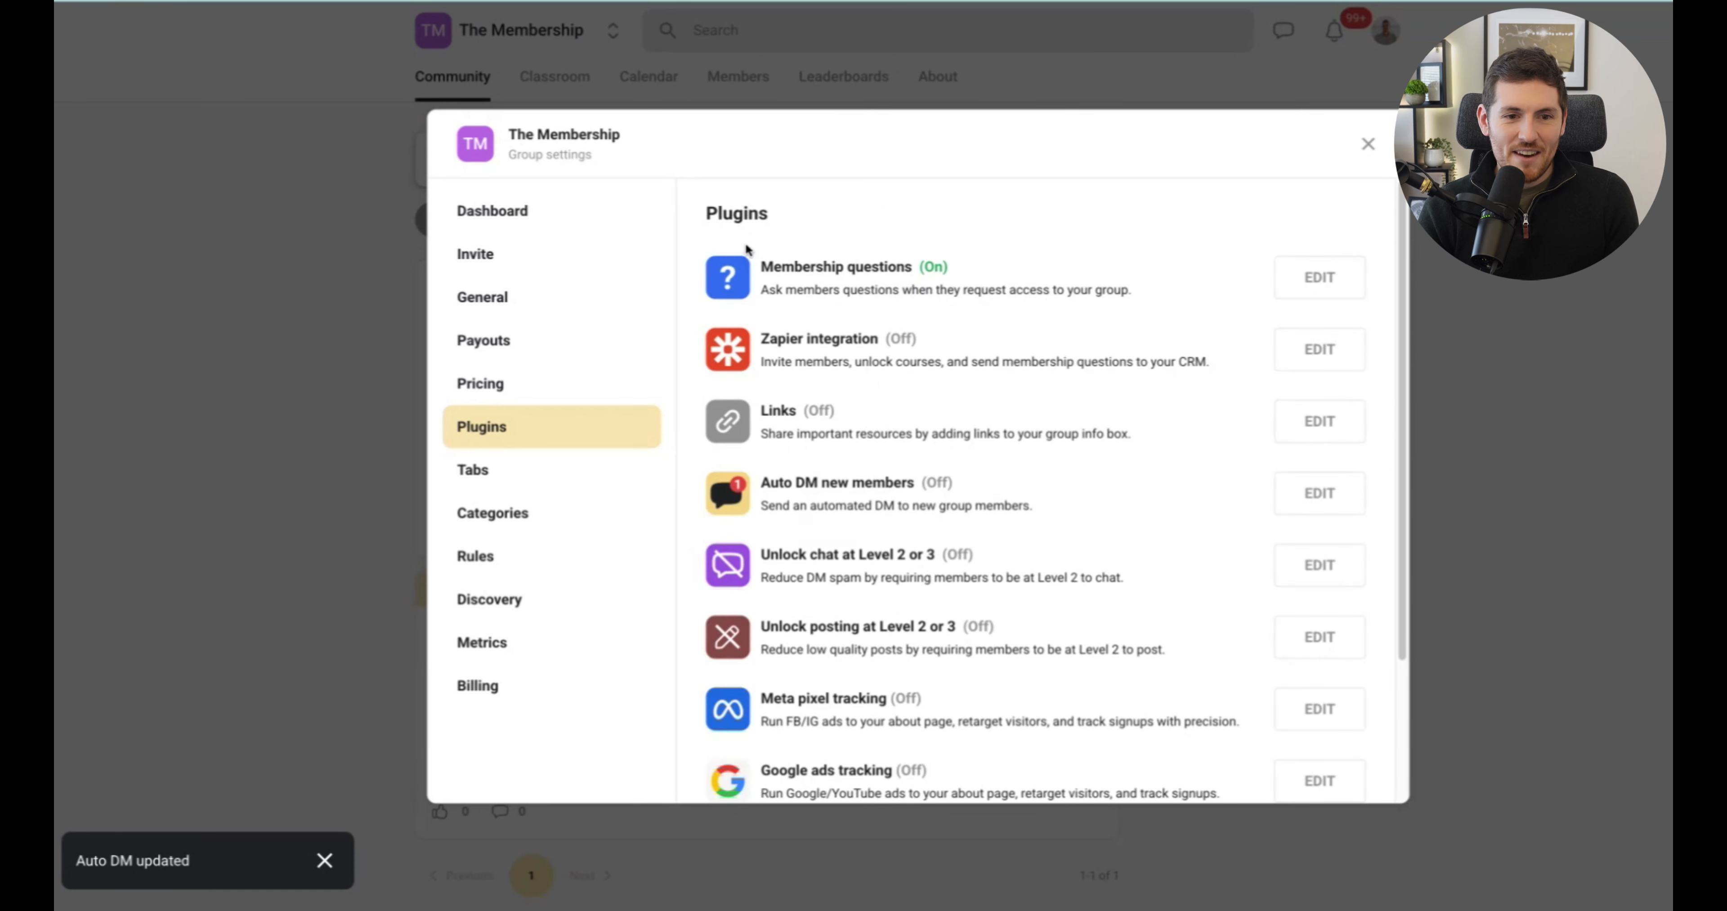
Step: Try turning on the Unlock chat at Level 2 or 3 plugin at Level 2, and read its guidance on DM spam
scroll(1053, 507, "down", 1)
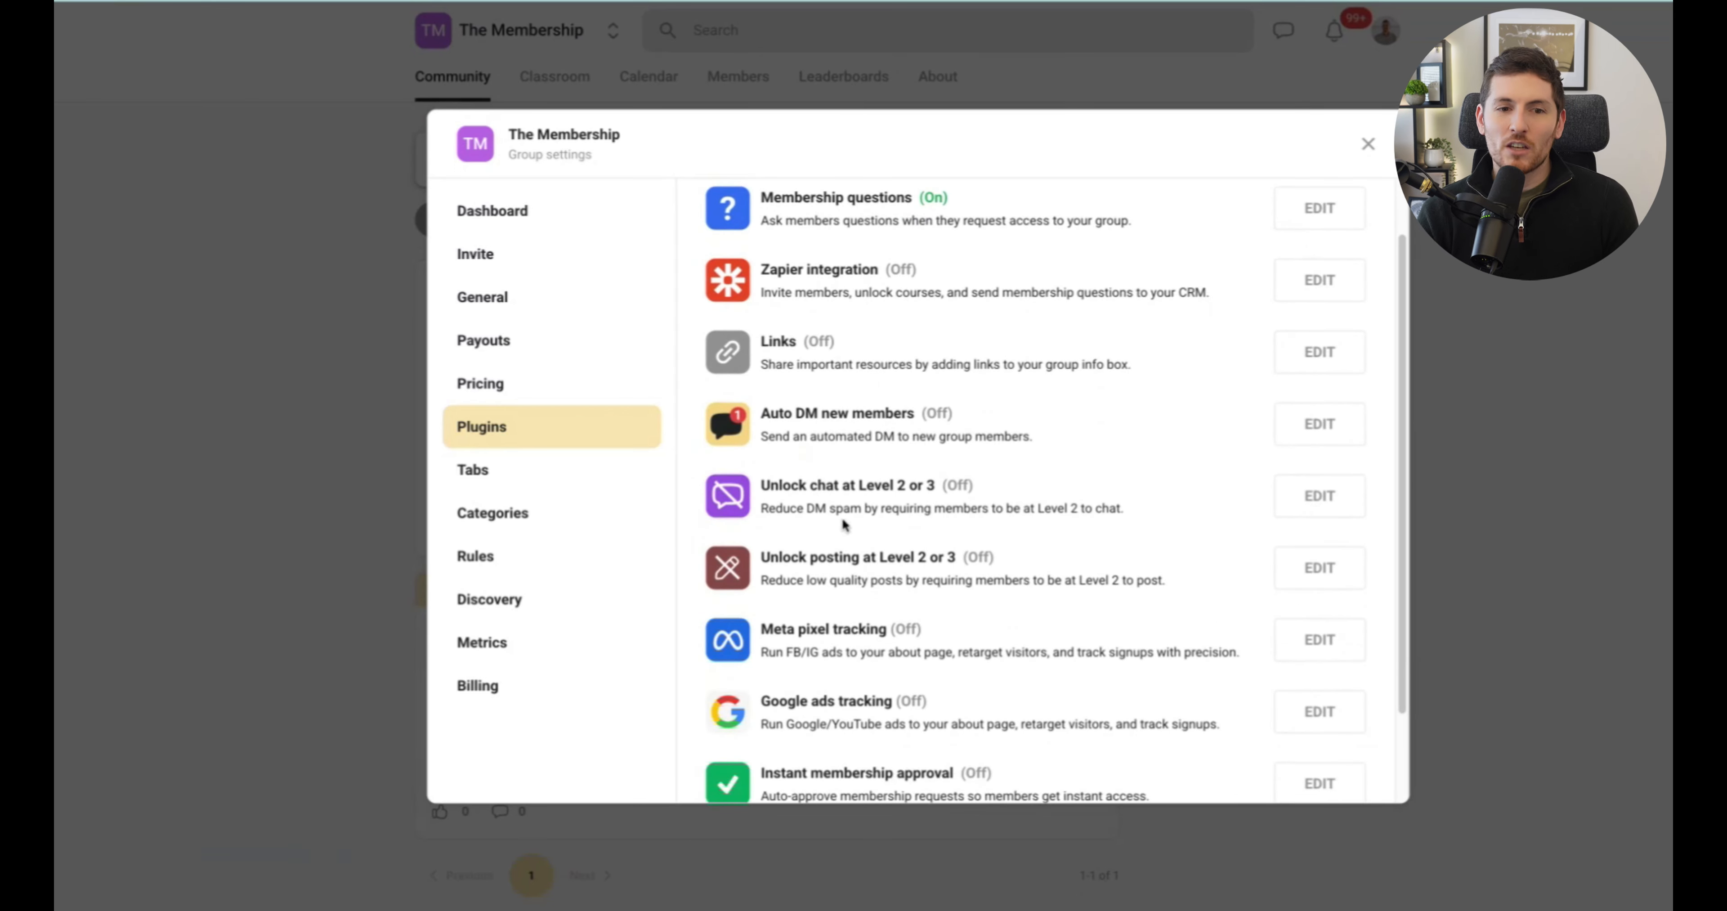
left_click_drag(787, 487, 924, 489)
scroll(915, 495, "down", 1)
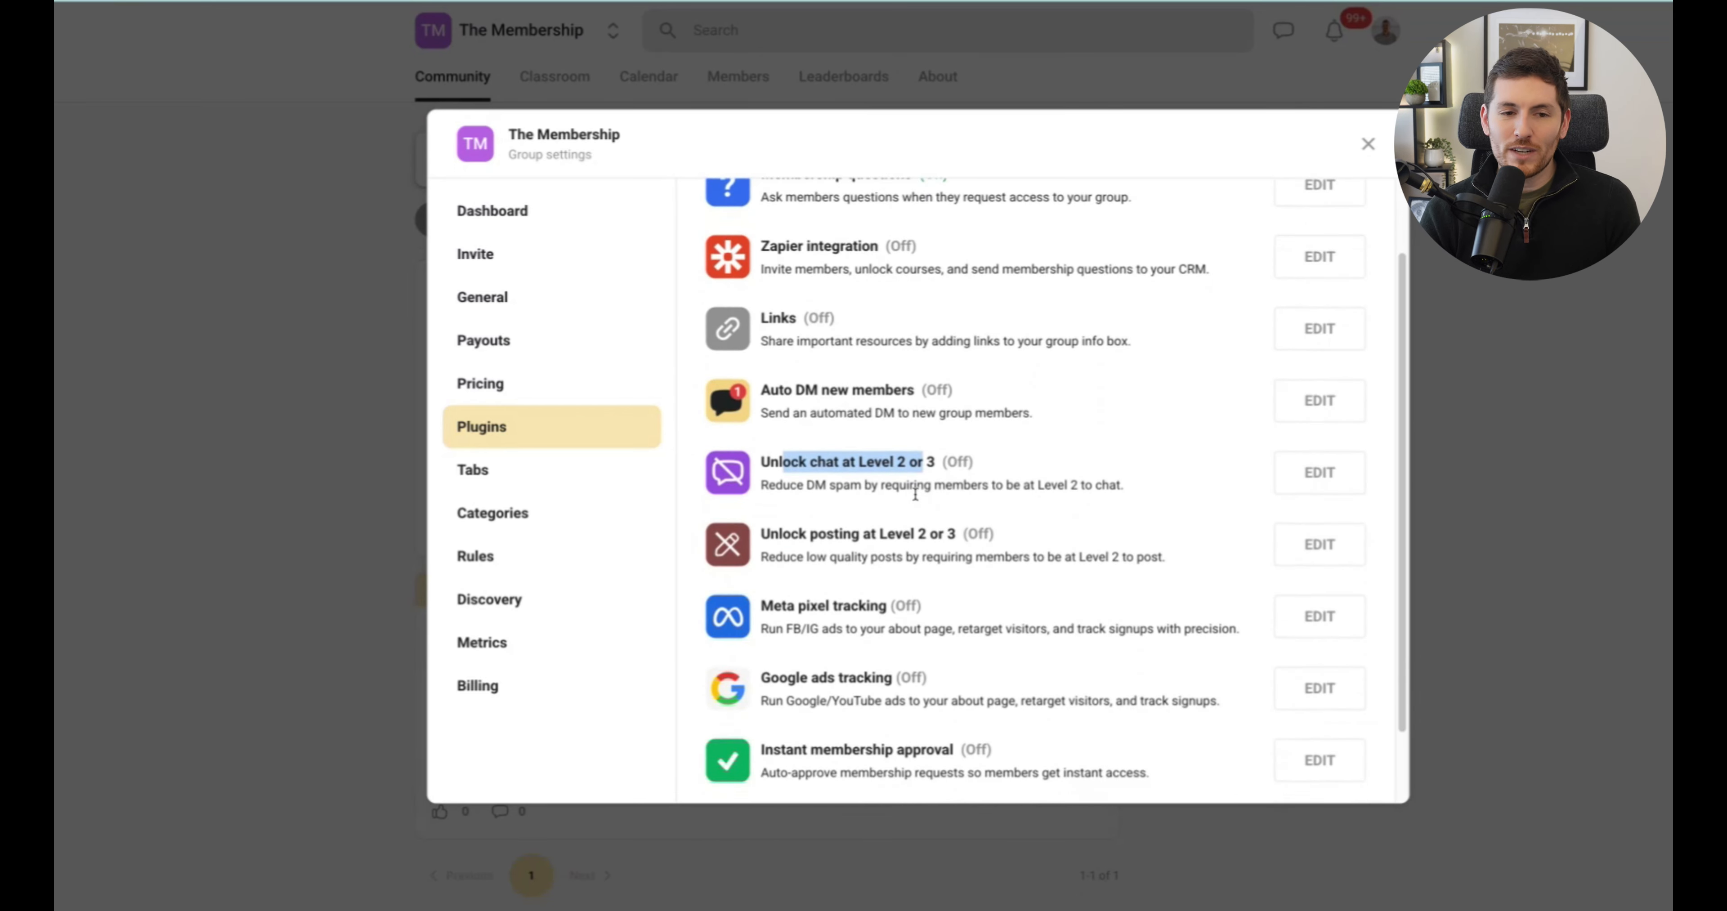
left_click_drag(777, 487, 1044, 488)
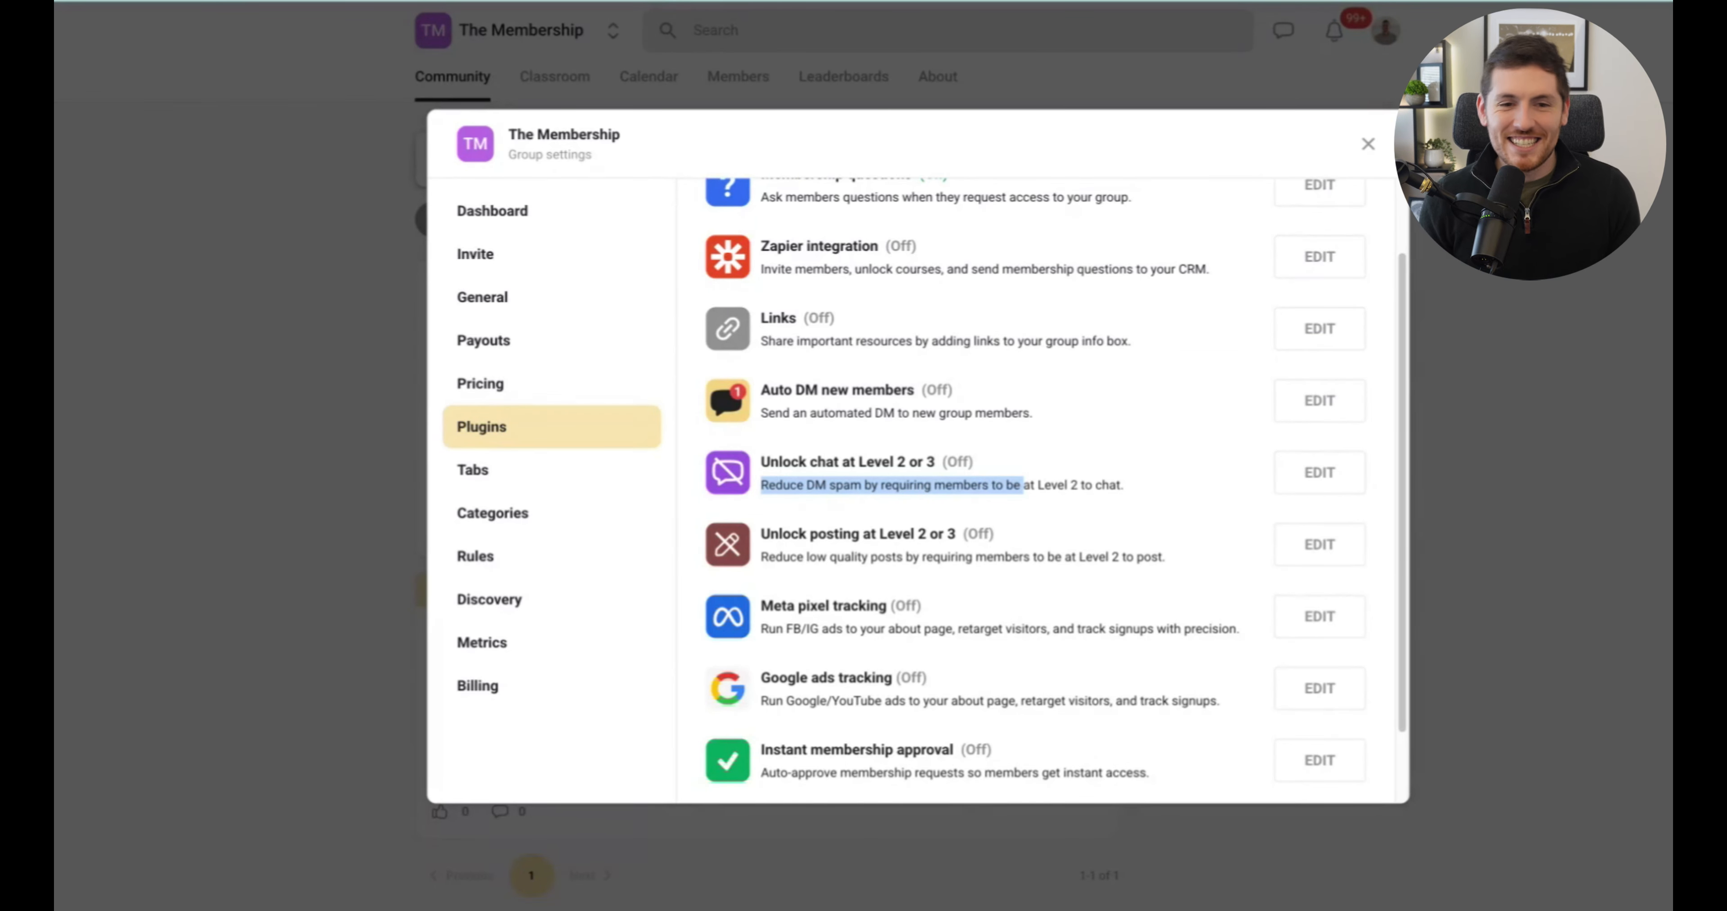
left_click(1320, 473)
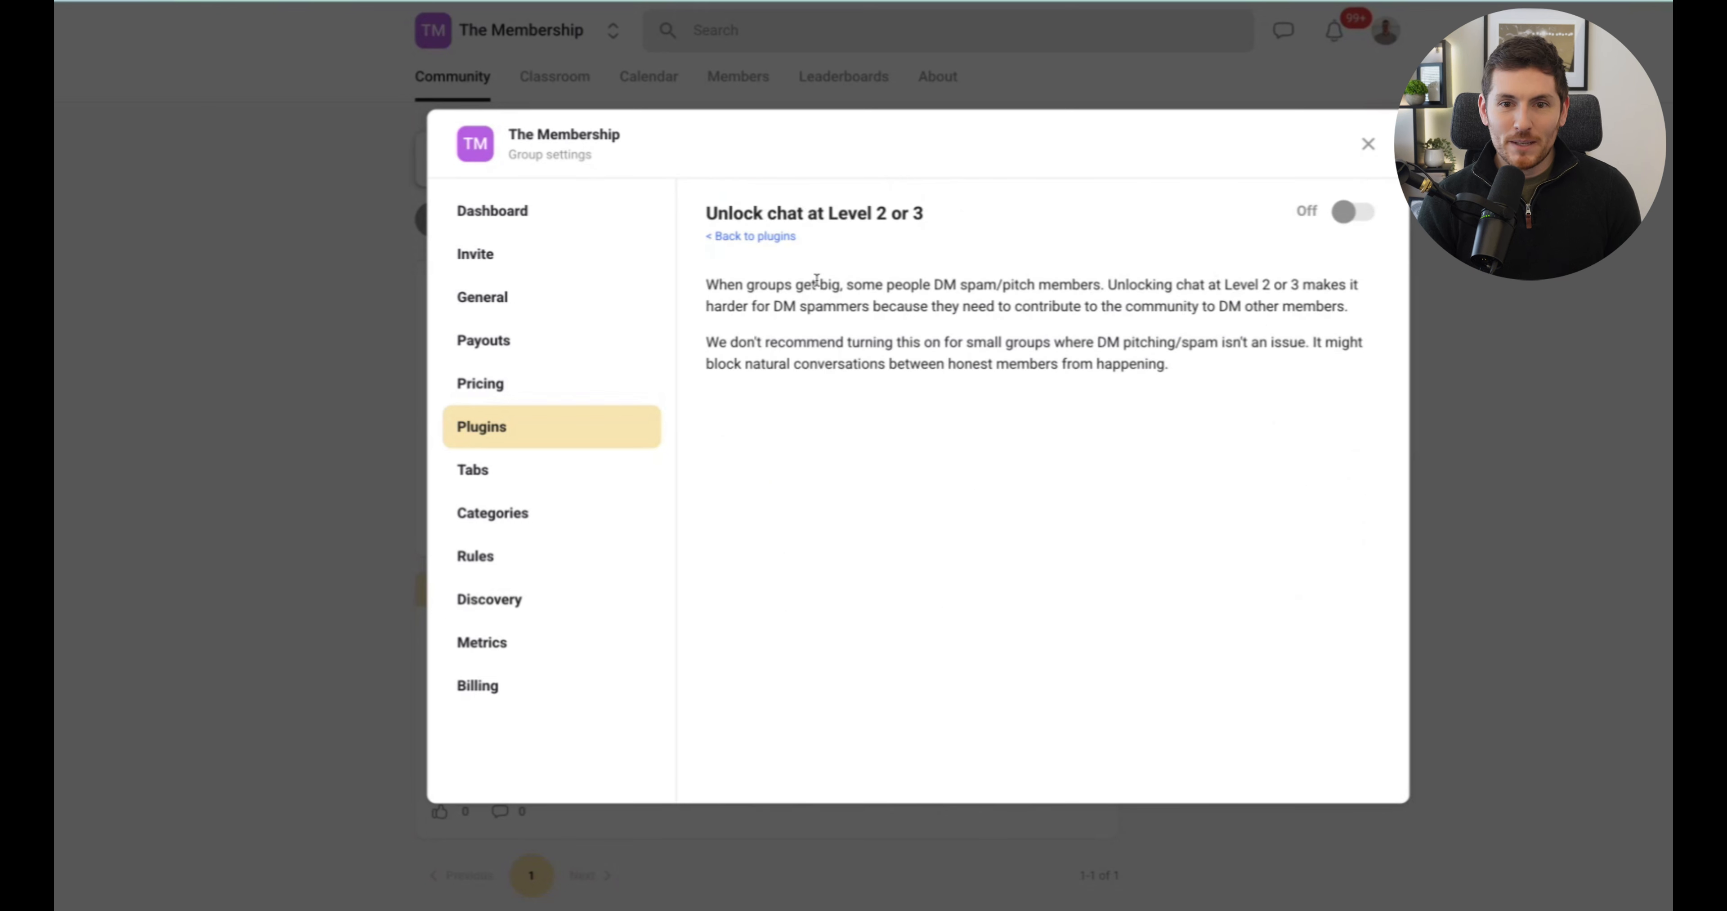
left_click(1353, 213)
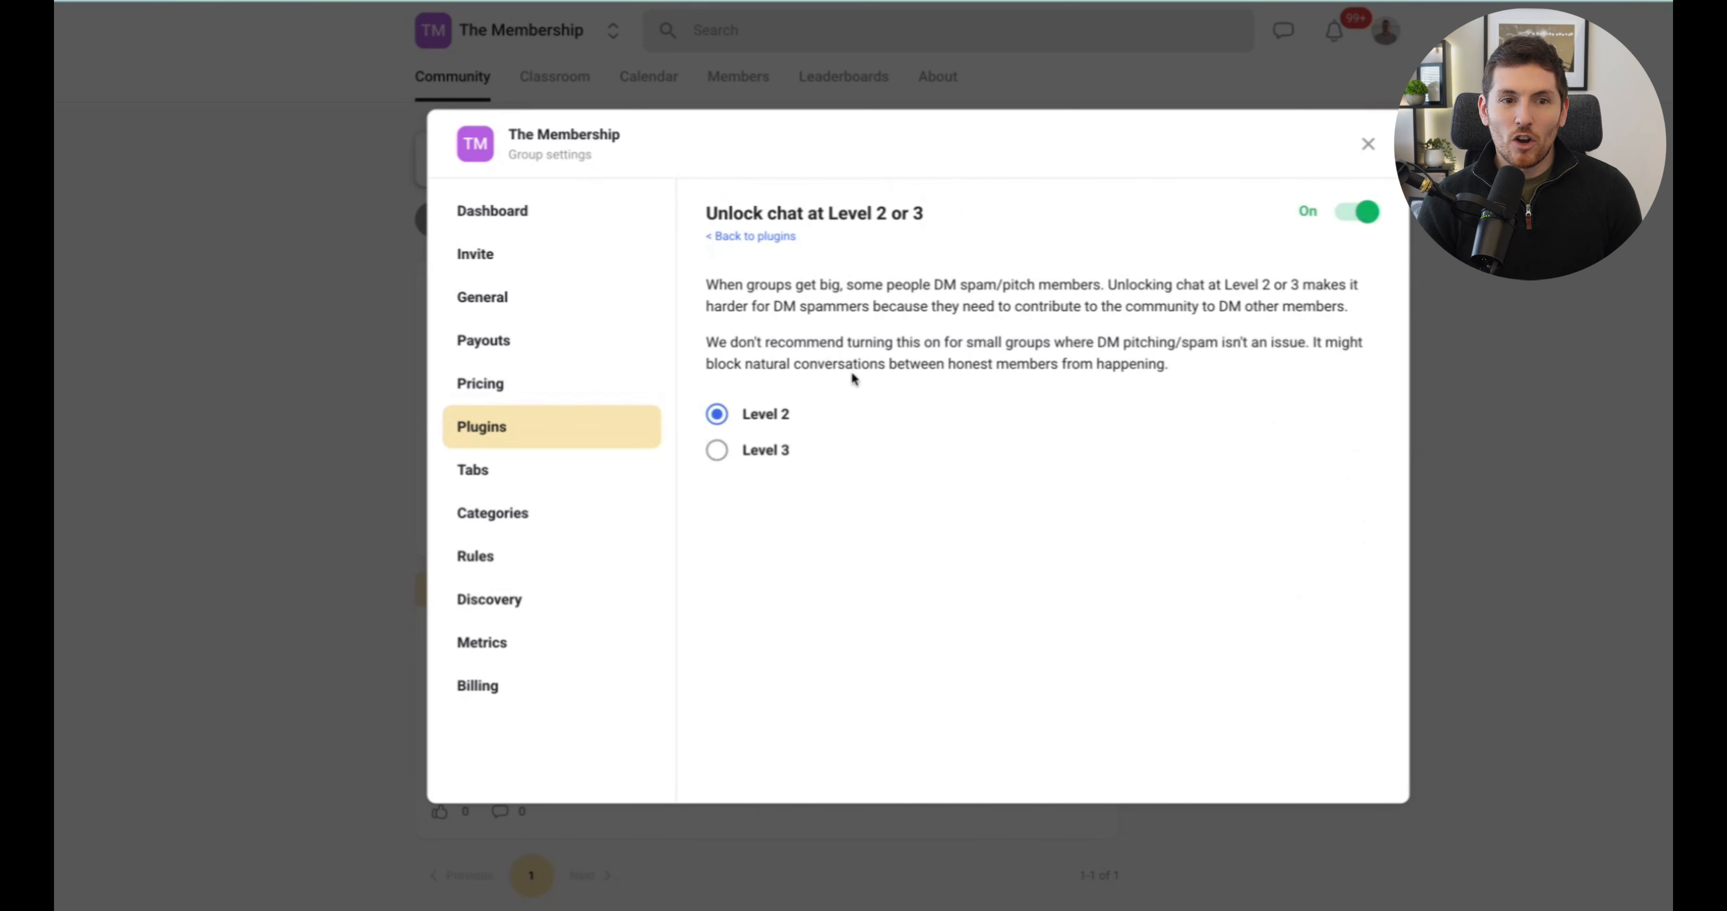
left_click_drag(737, 215, 887, 216)
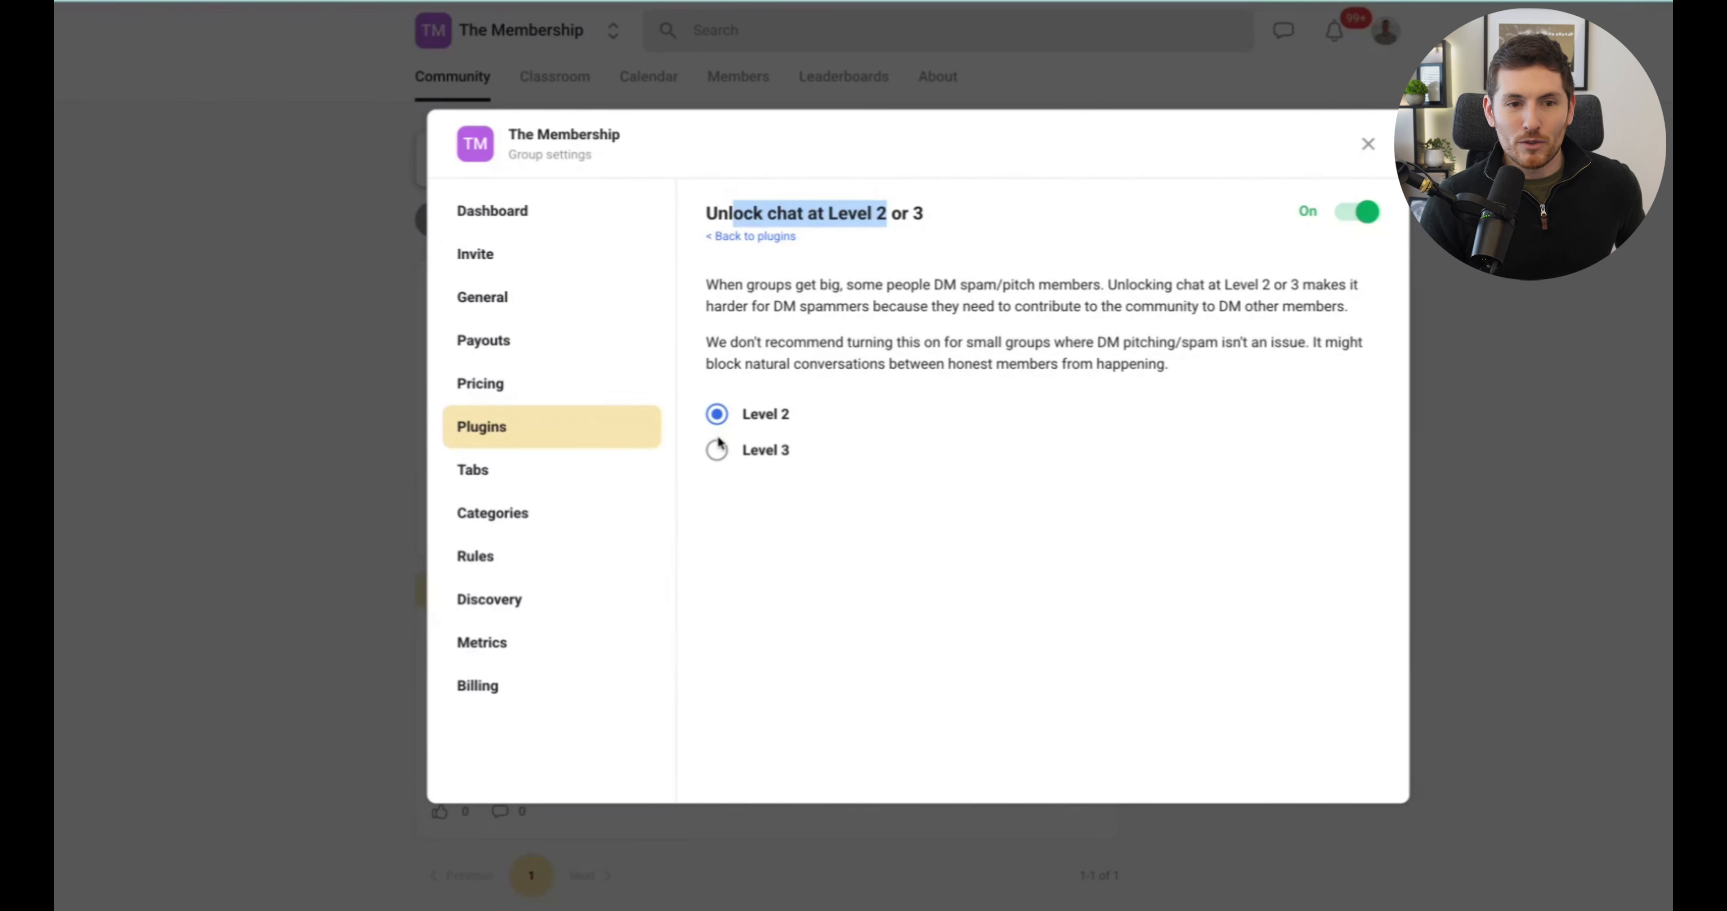
left_click_drag(974, 340, 772, 333)
left_click_drag(772, 335, 1250, 343)
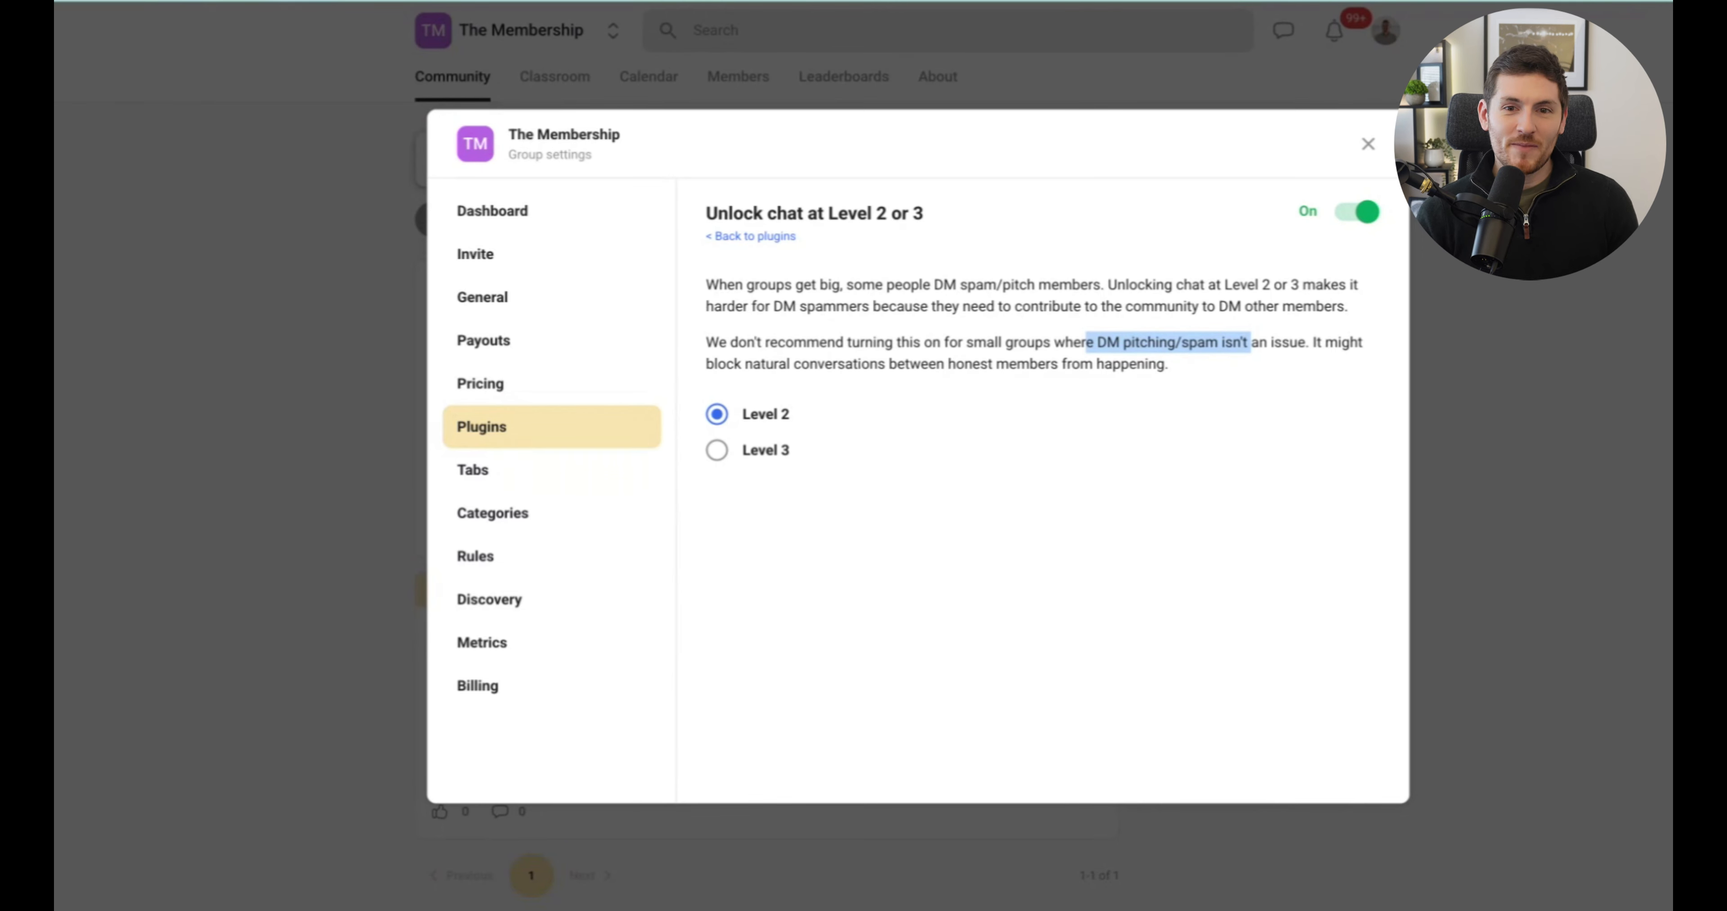
Step: Switch the chat unlock plugin off again and go back to the plugin list
left_click(1355, 216)
left_click_drag(858, 300, 783, 278)
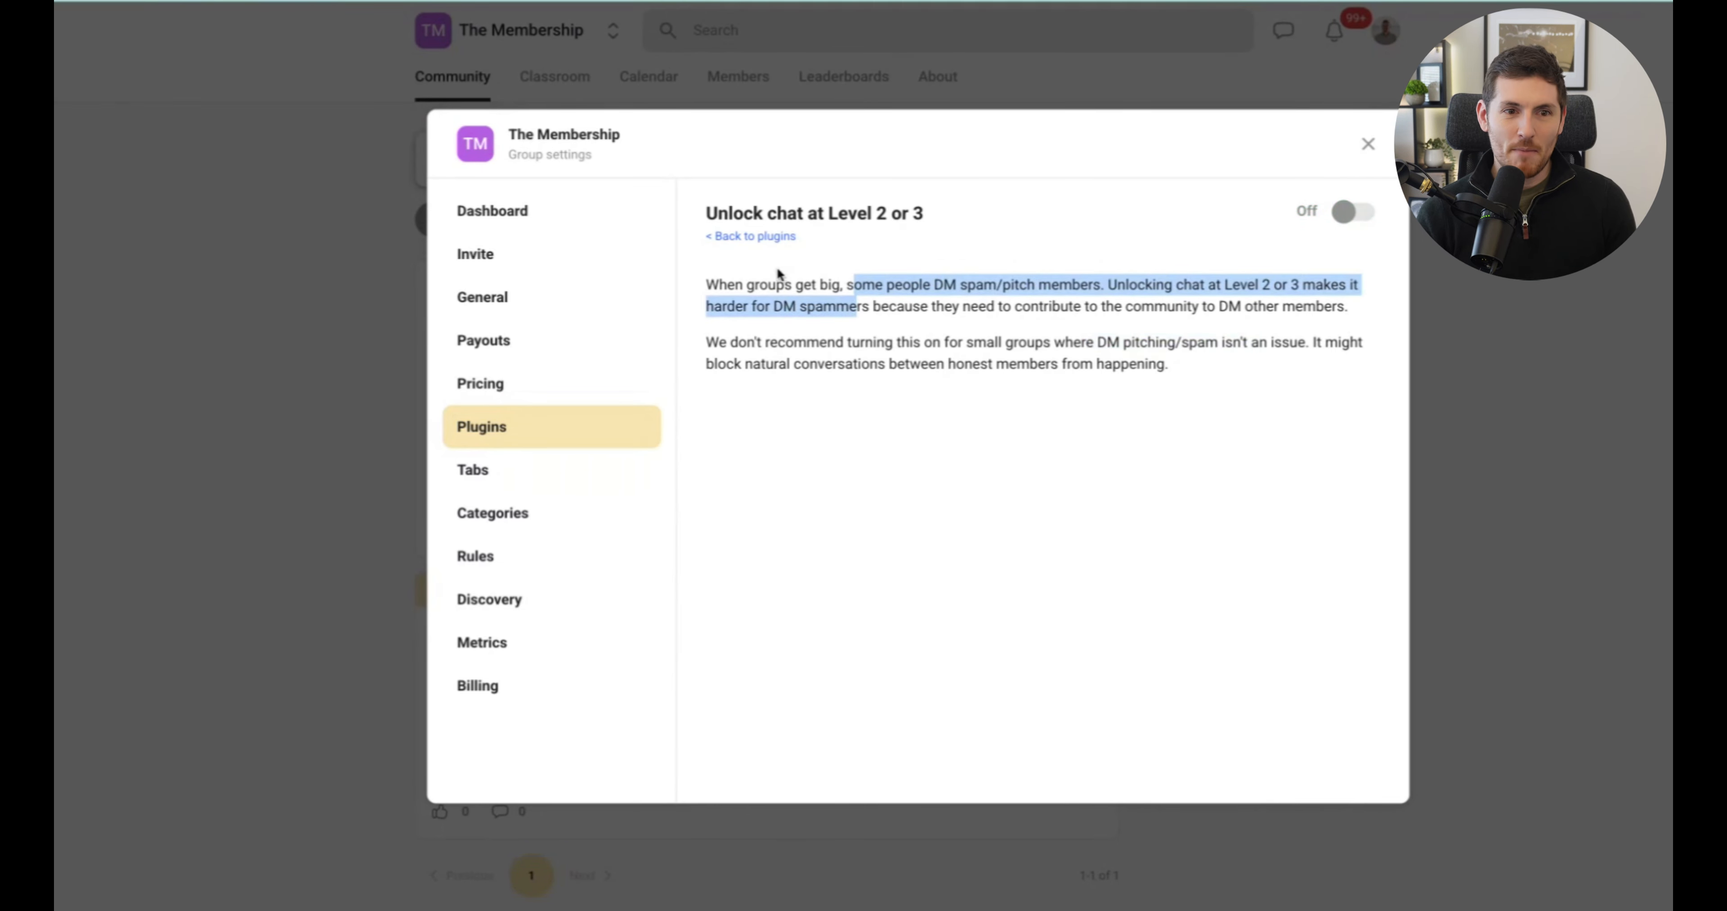
left_click(768, 282)
left_click(719, 240)
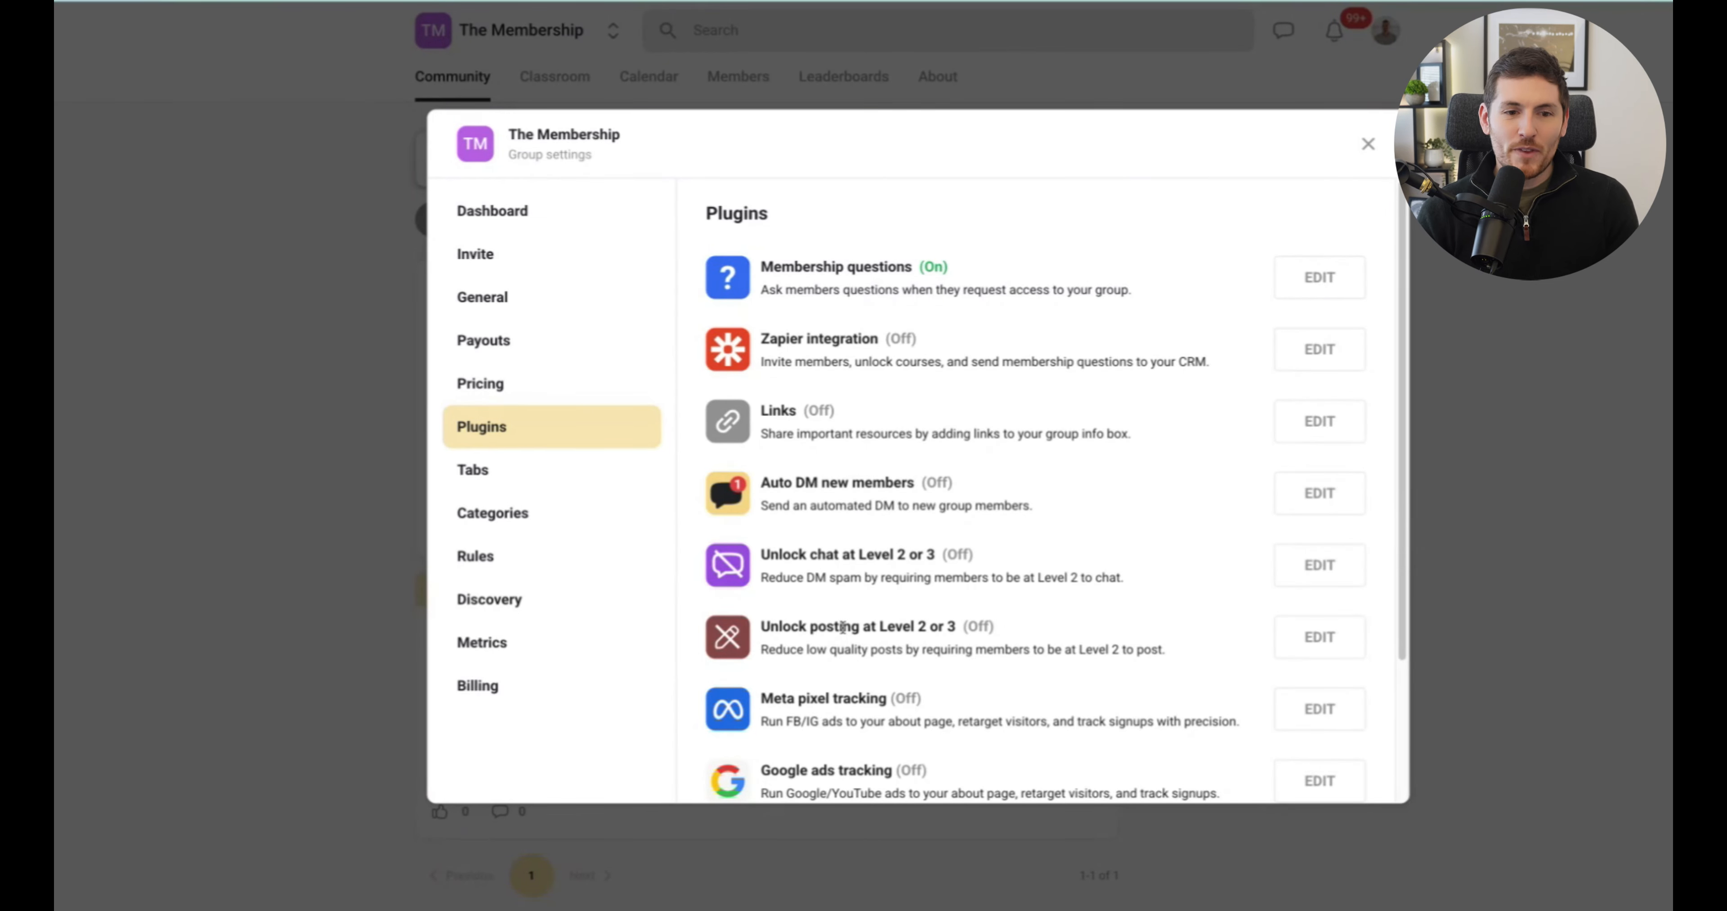
Step: Try the Unlock posting at Level 2 or 3 plugin with Level 3 and Level 2, read its small-group guidance, and switch it off again
scroll(832, 611, "down", 1)
left_click_drag(783, 602, 929, 603)
left_click(791, 603)
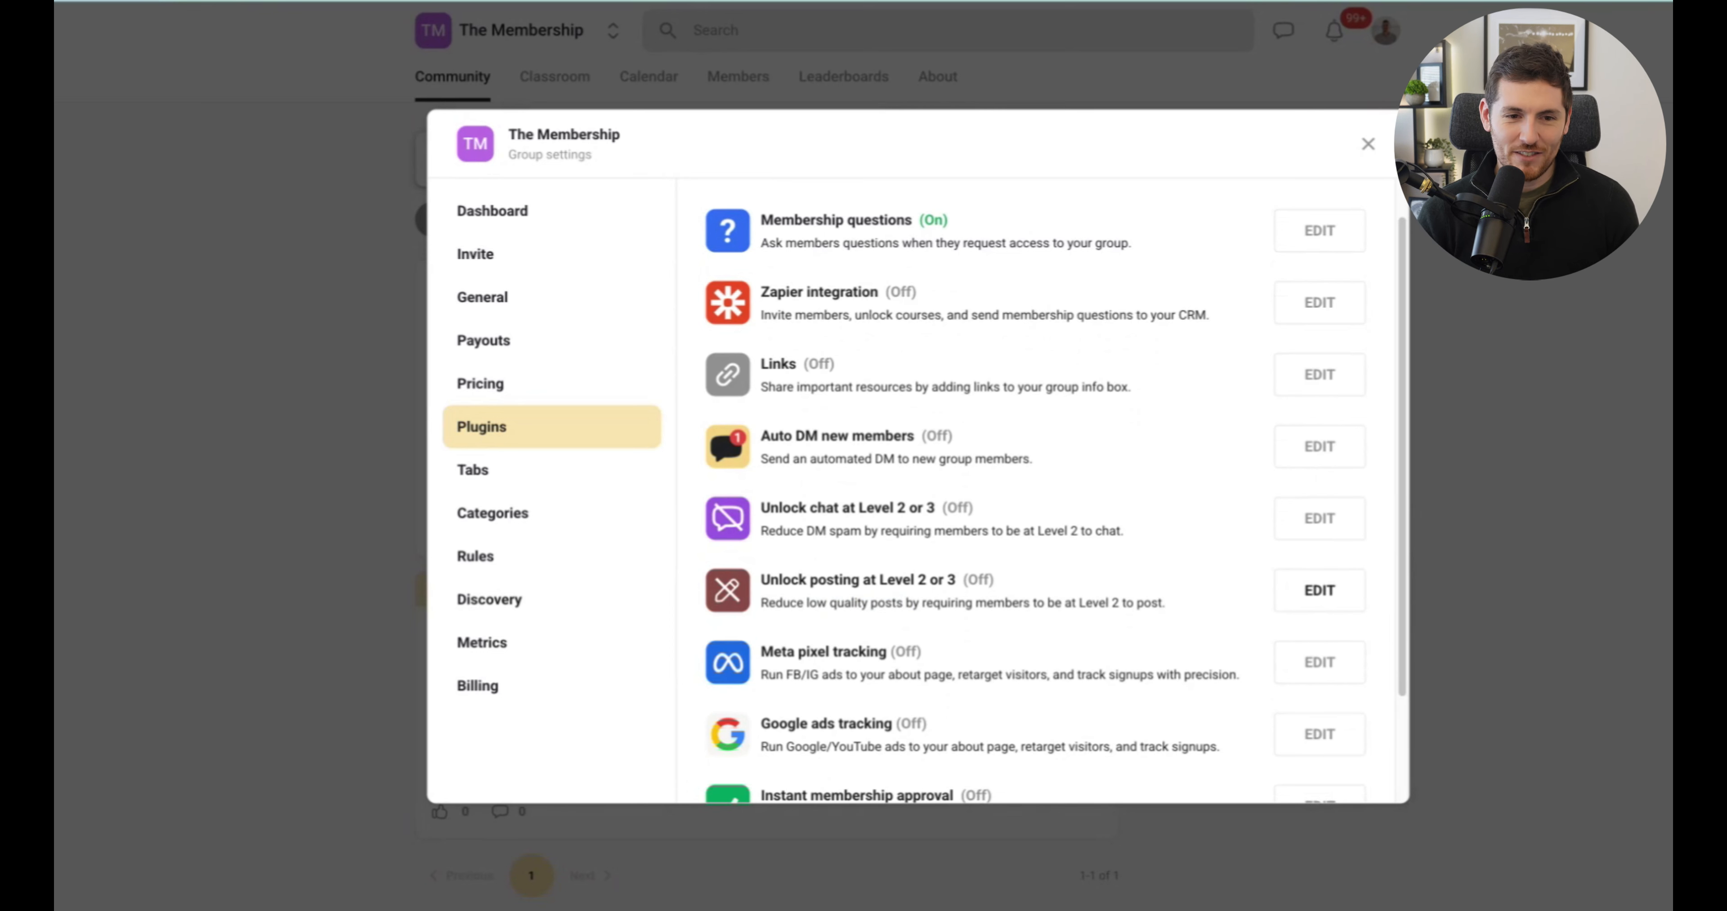
left_click(1318, 590)
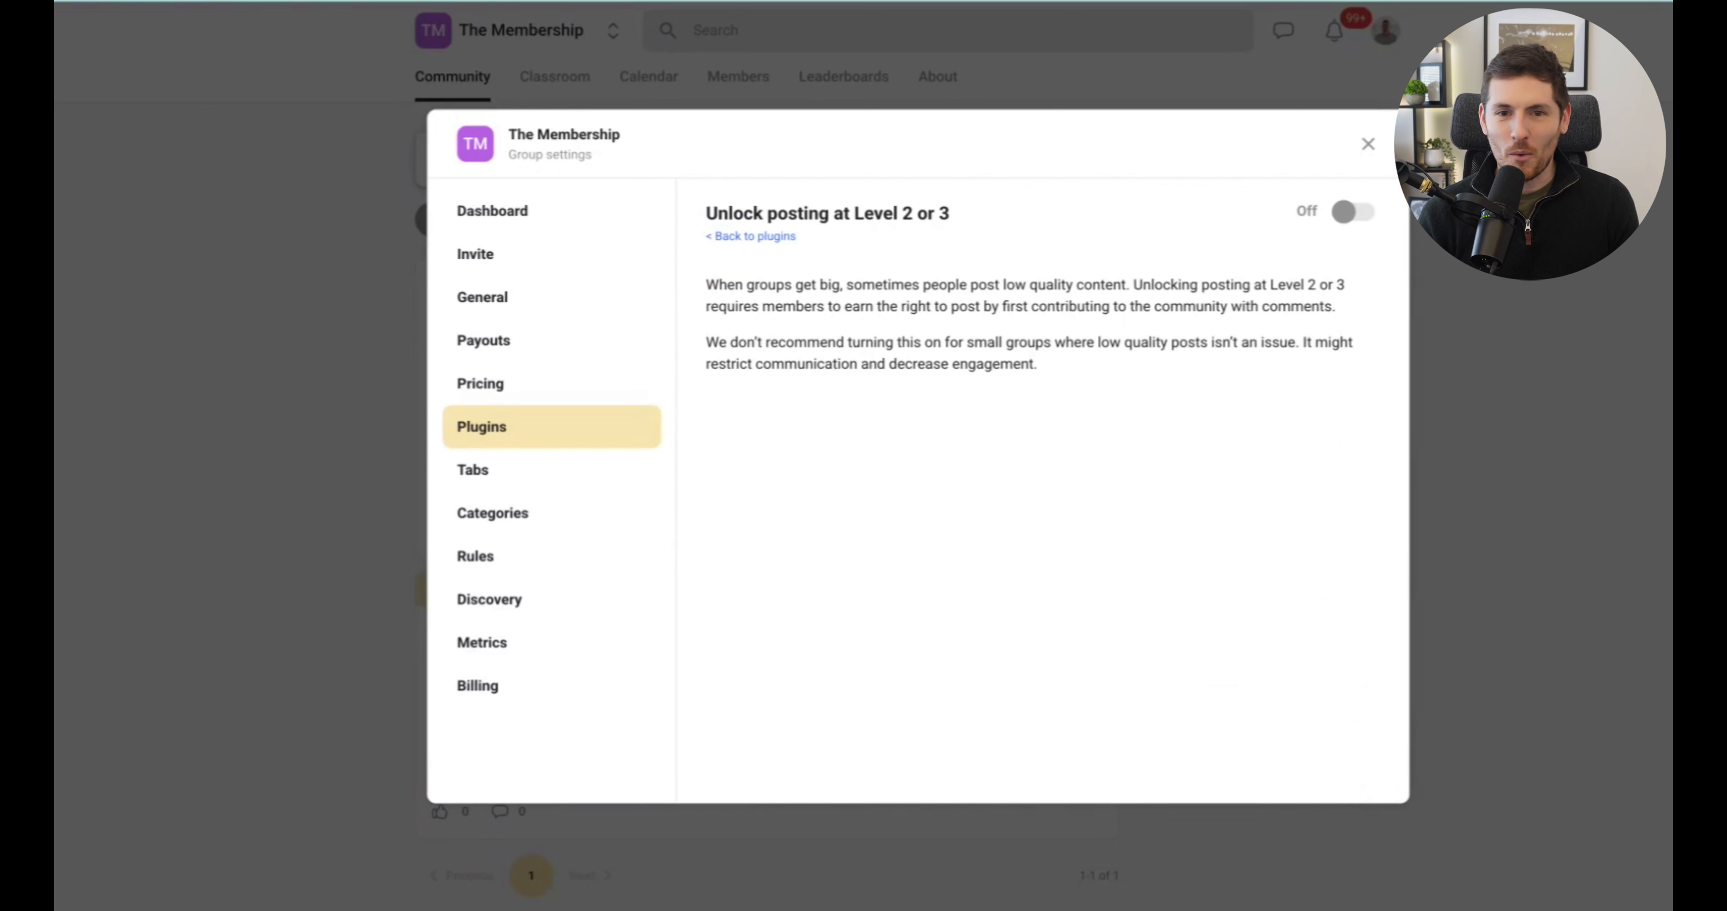
left_click(1347, 218)
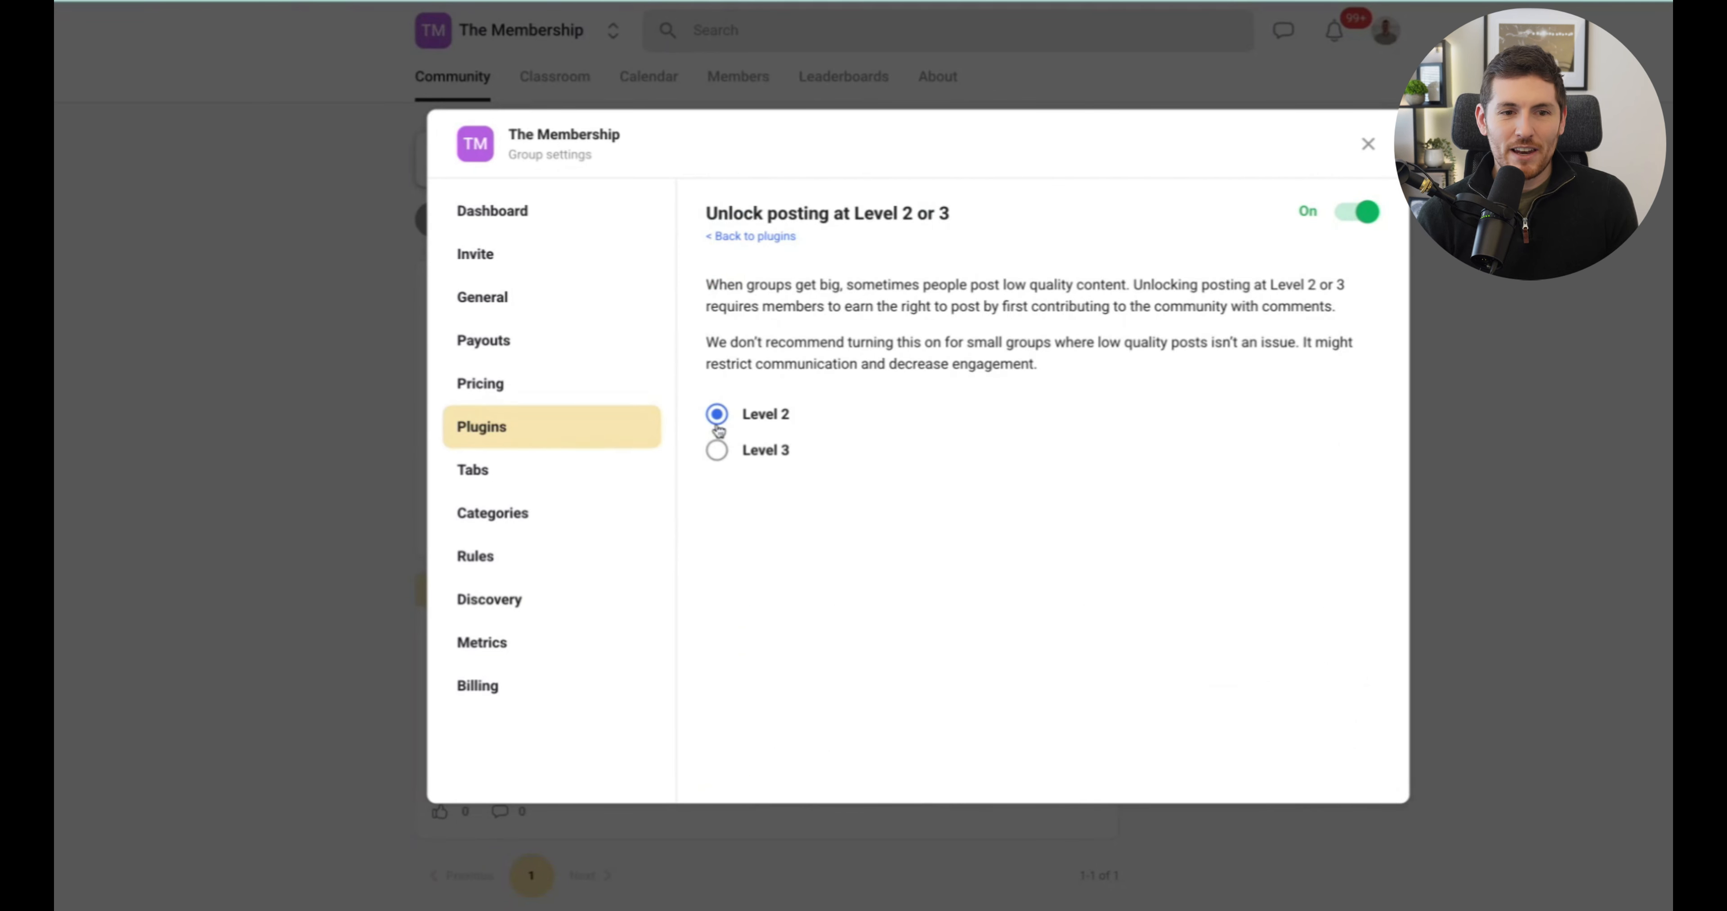
left_click(717, 452)
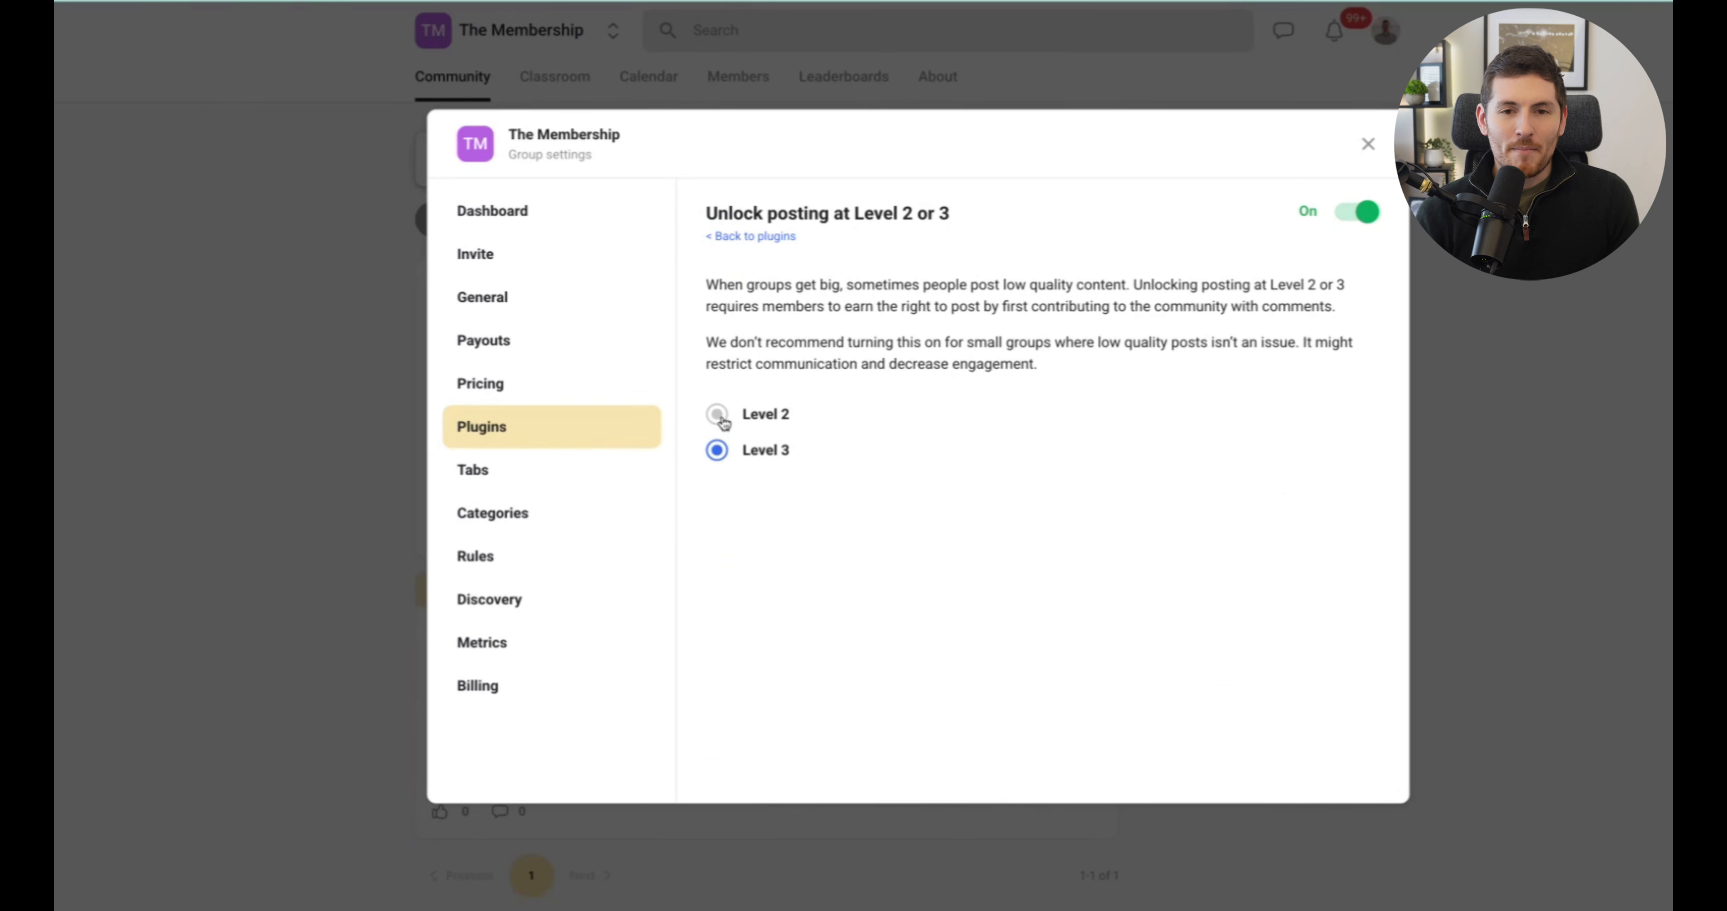
left_click(719, 416)
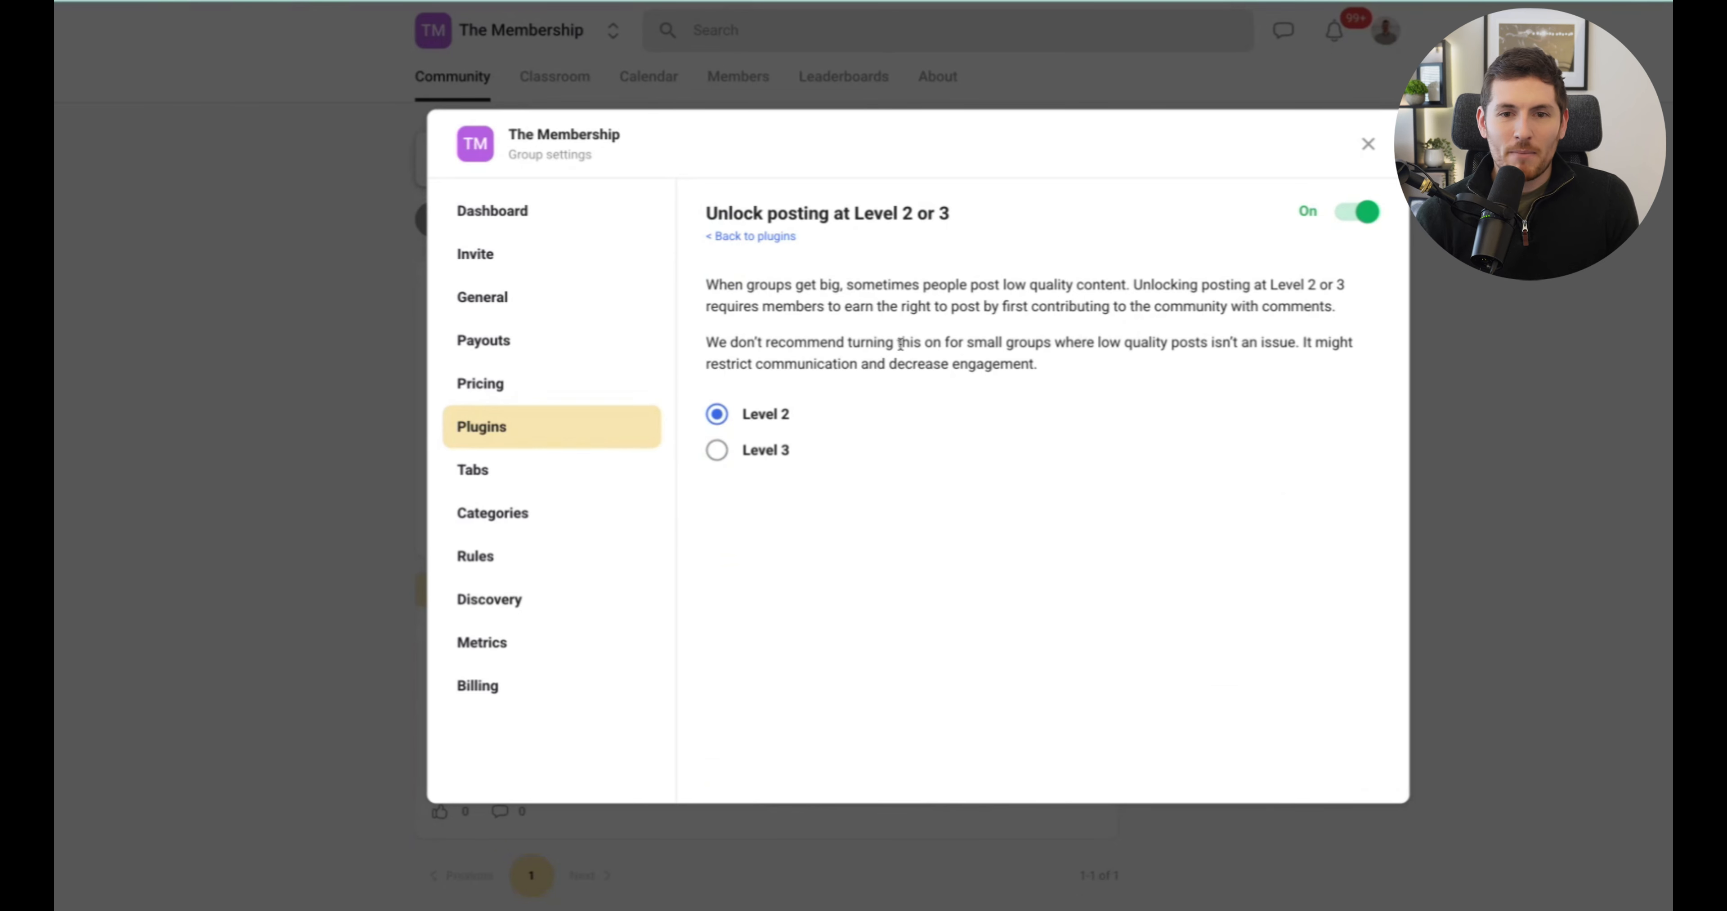
left_click_drag(828, 341, 1353, 360)
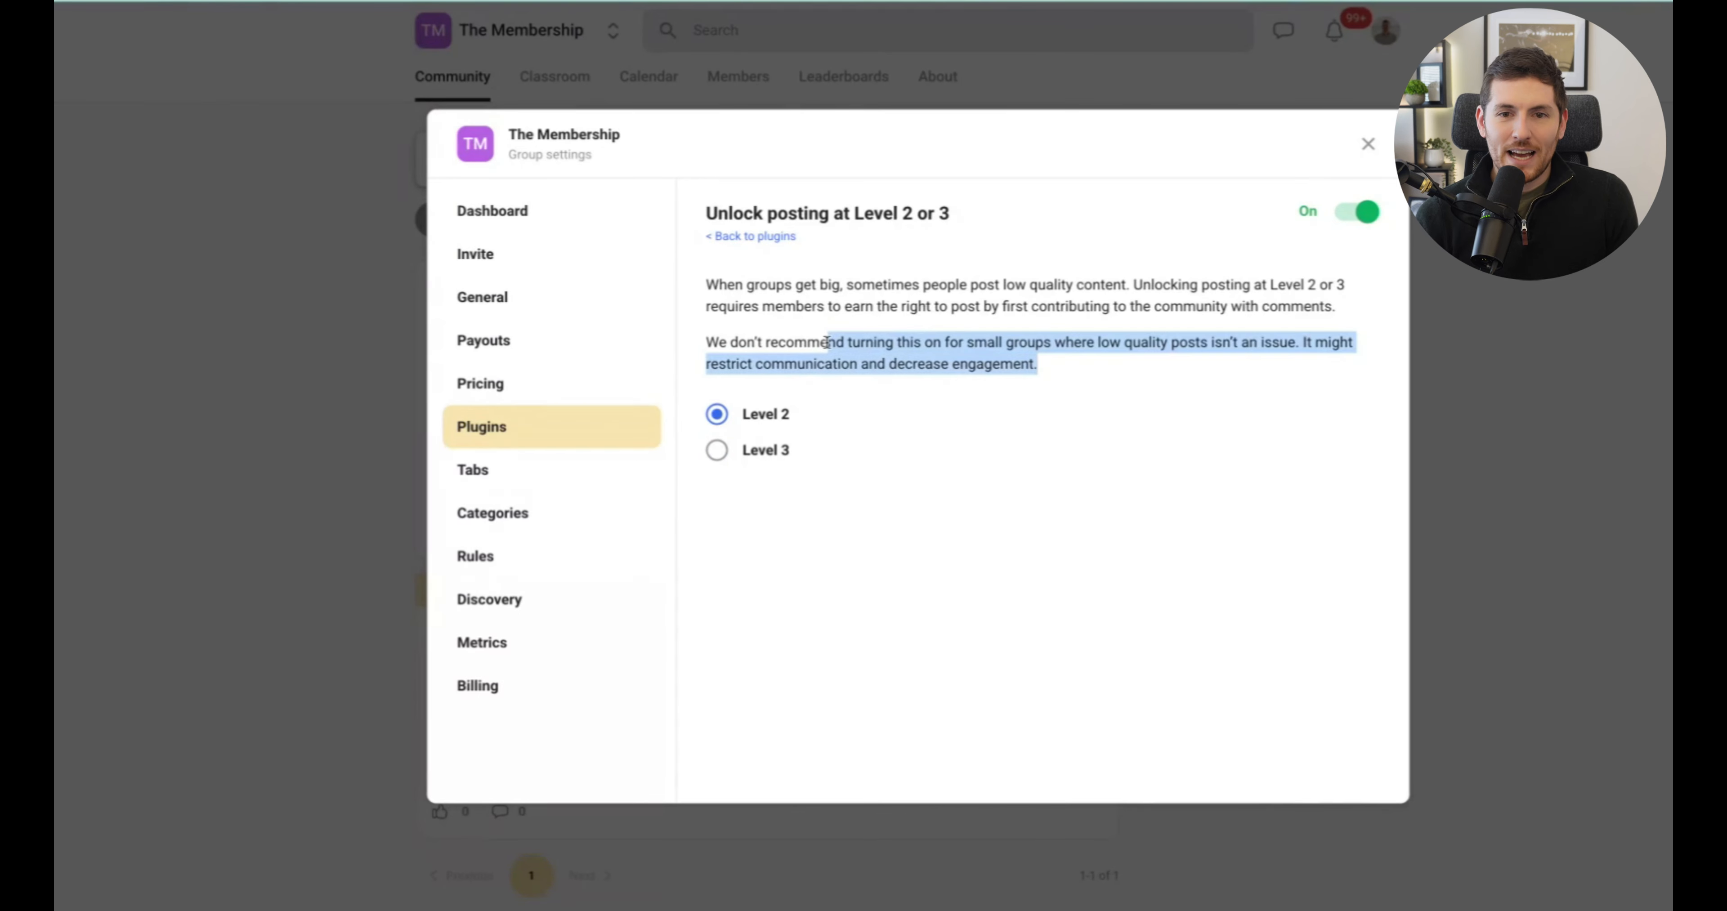
left_click(1353, 228)
left_click(771, 238)
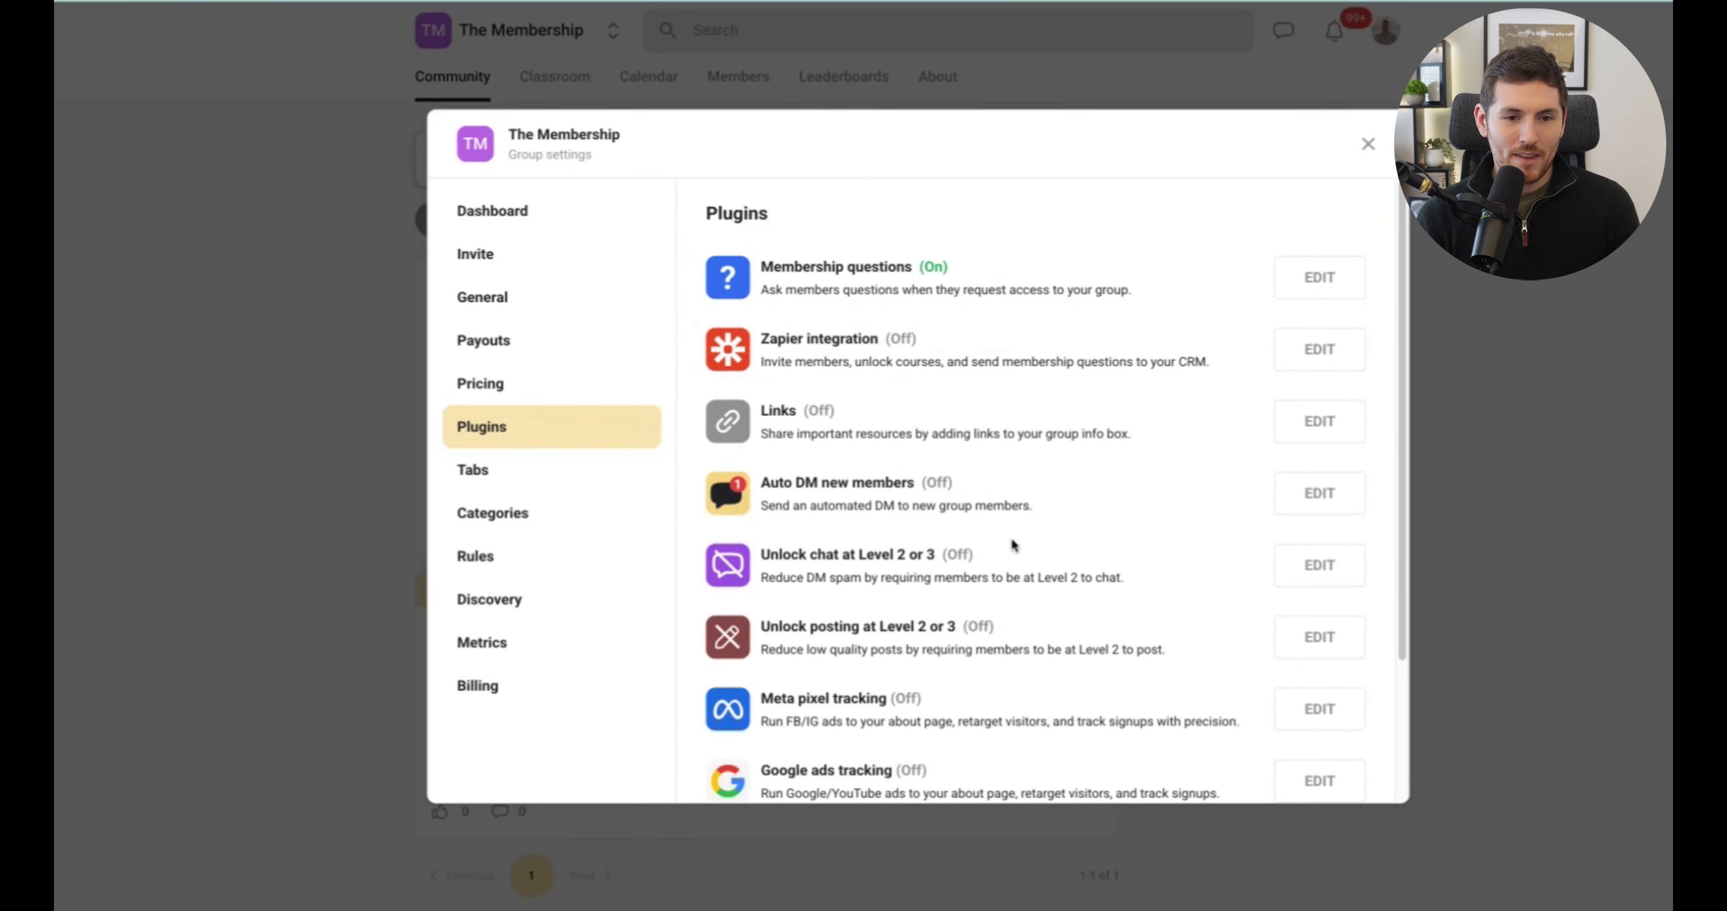
Step: Review the Instant membership approval plugin's settings without changing them, and look over the remaining plugins in the list
scroll(997, 601, "down", 3)
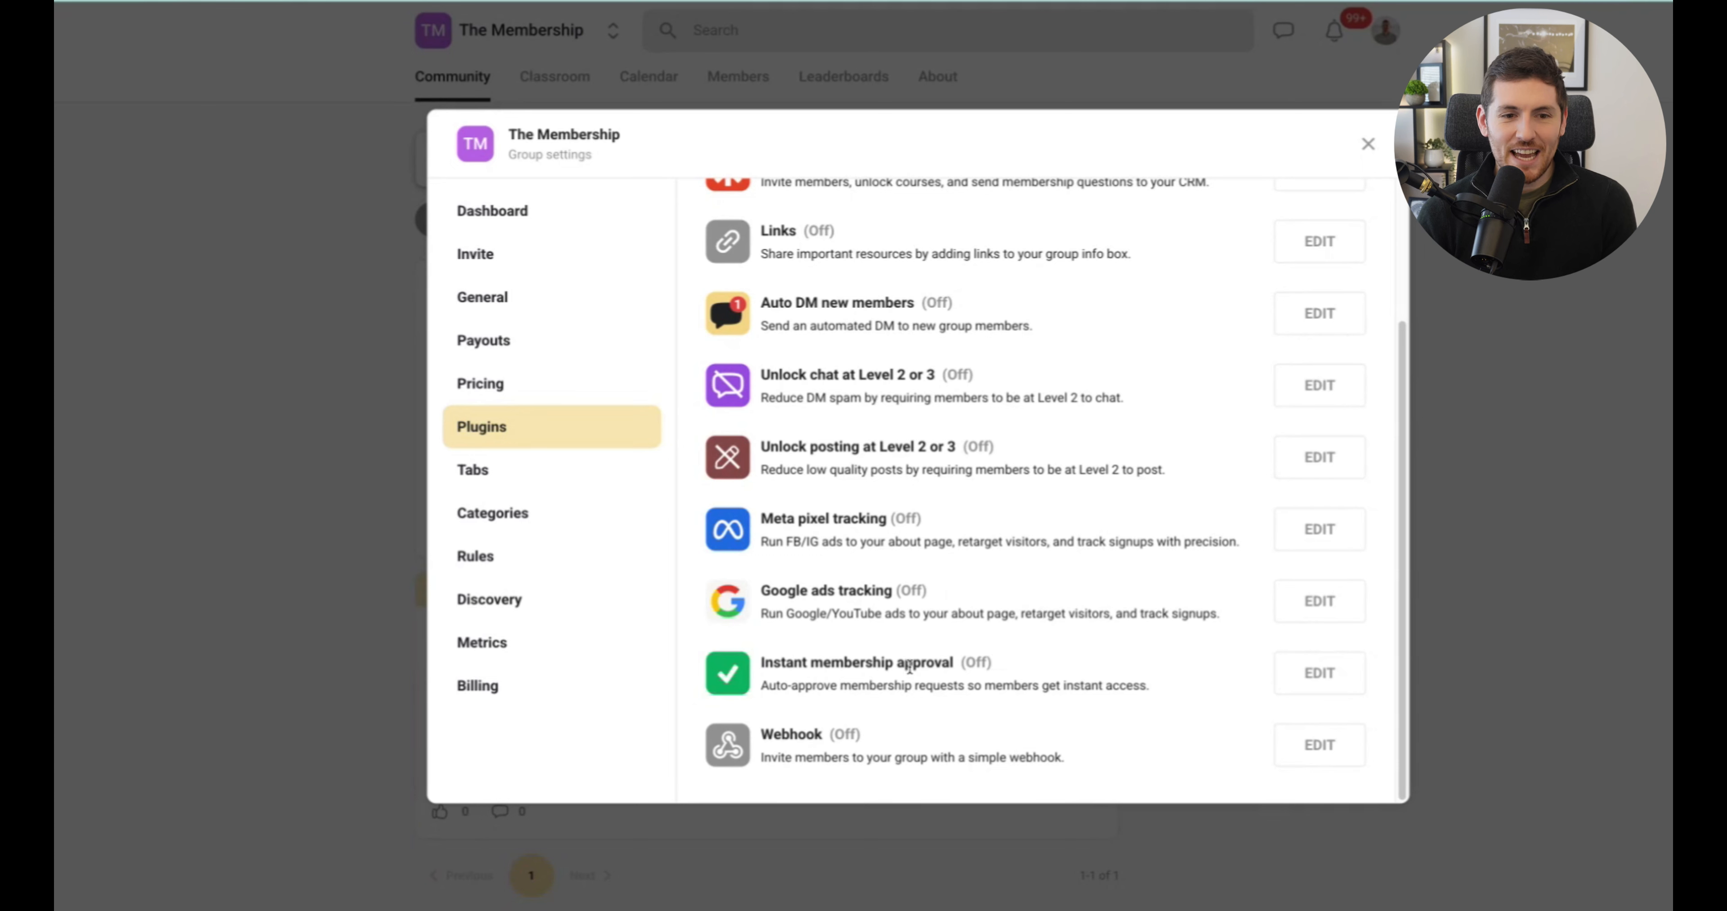
left_click_drag(781, 664, 873, 664)
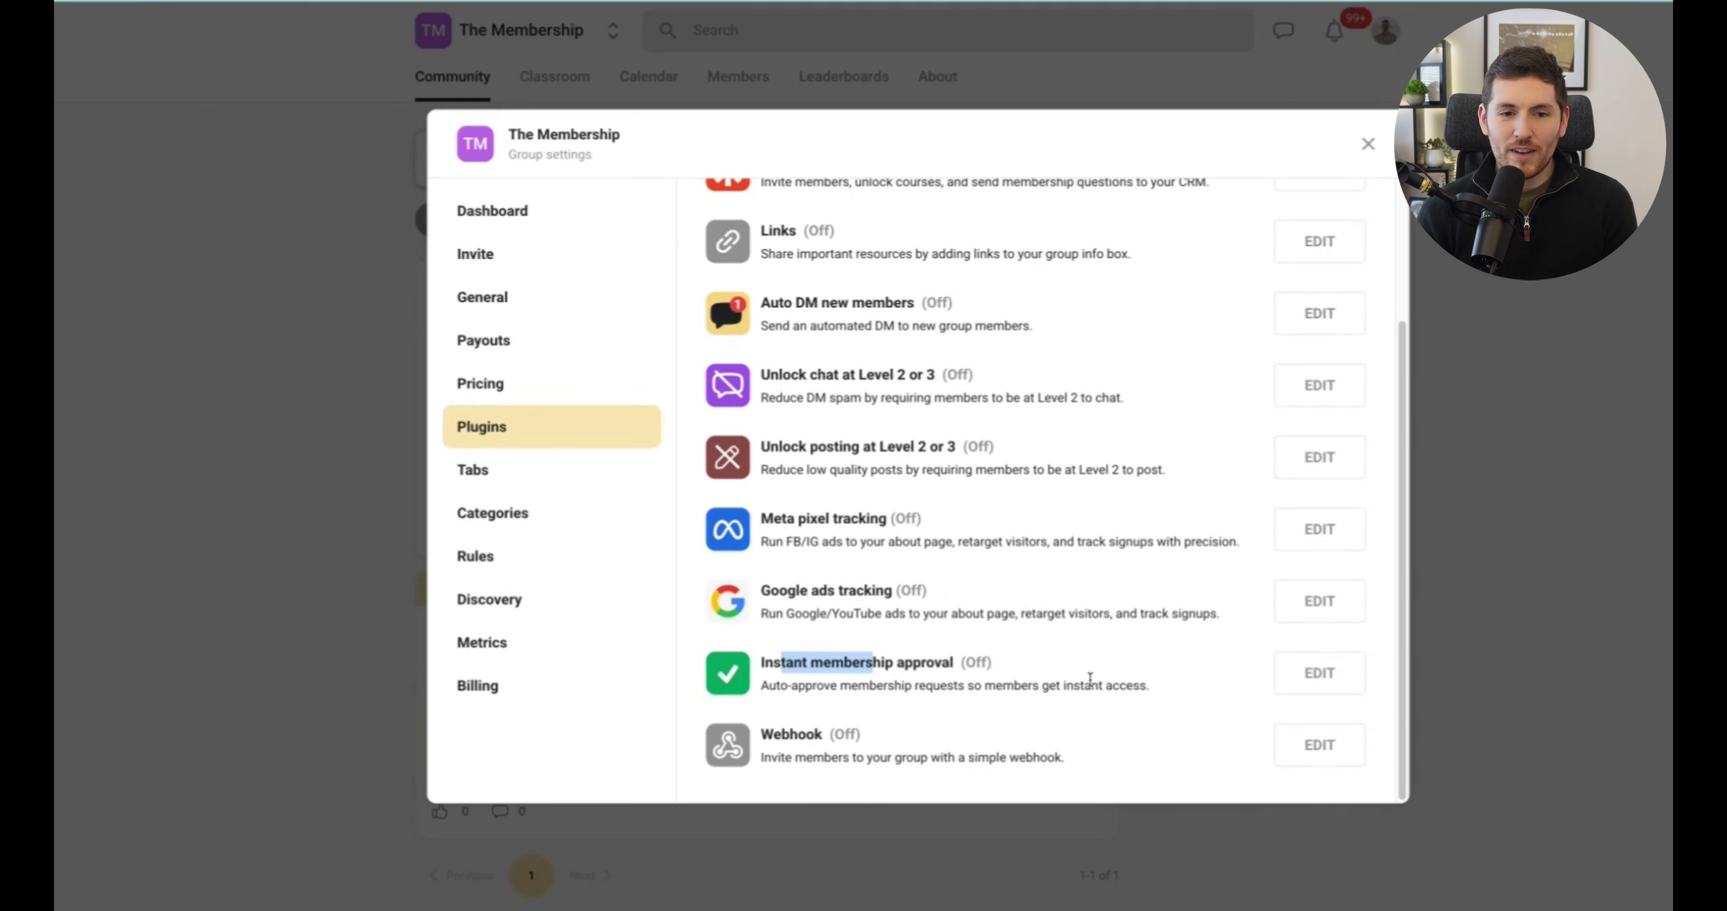
left_click(1318, 676)
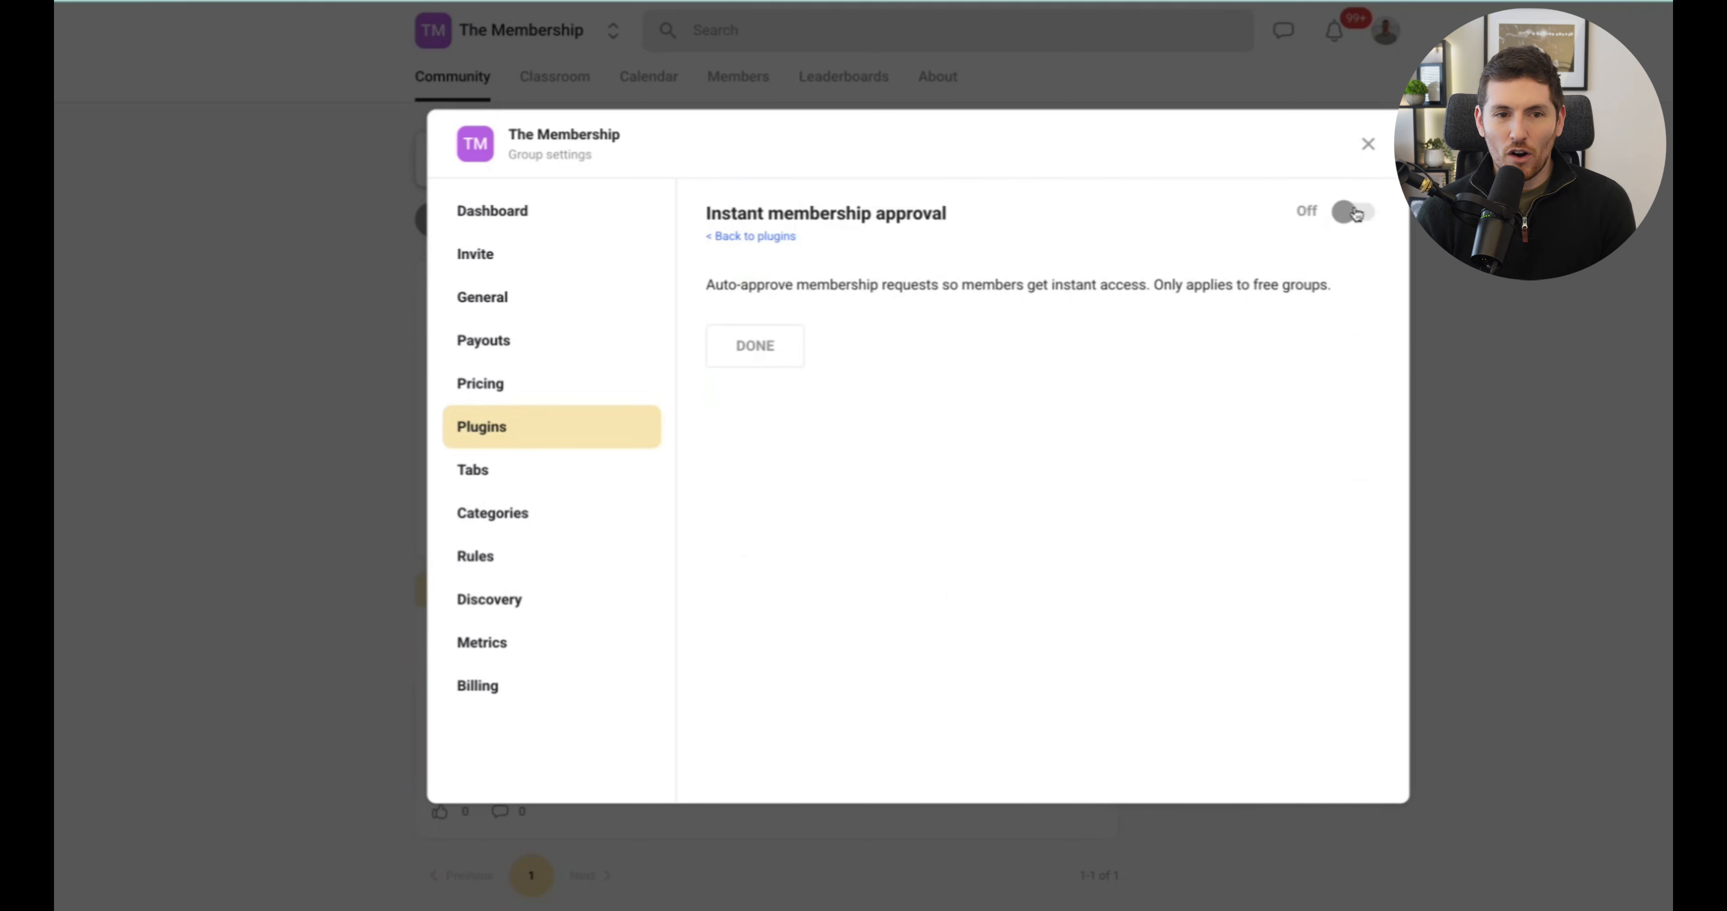
left_click(748, 237)
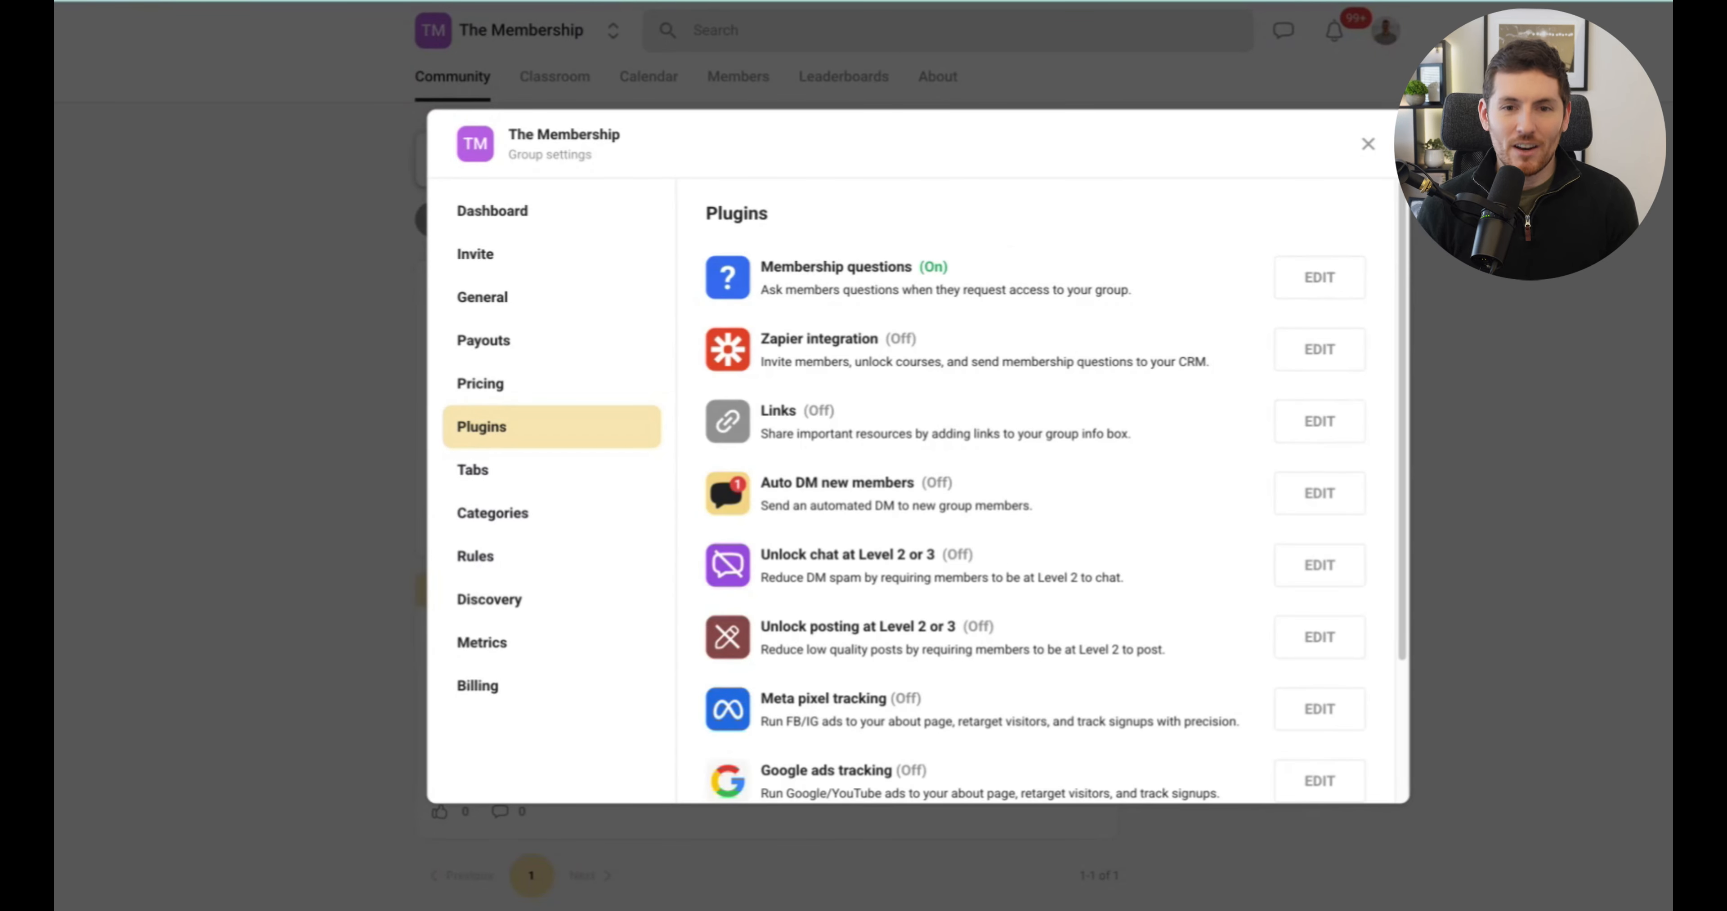
scroll(927, 460, "down", 3)
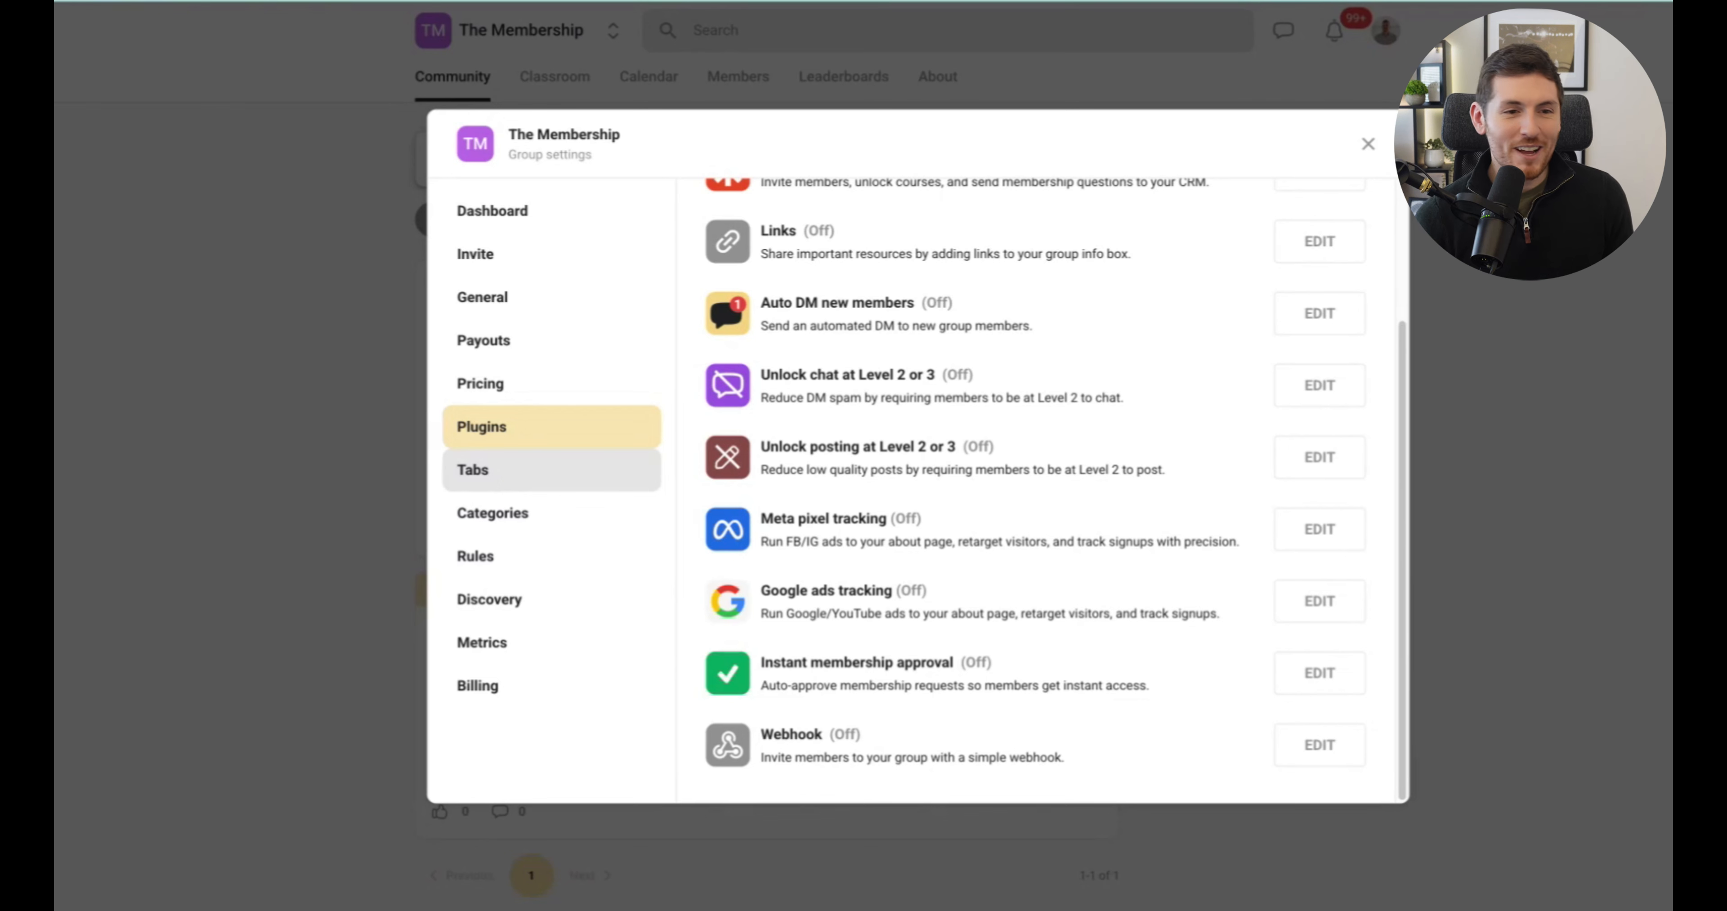
Step: Review which community tabs are shown or hidden, and look through the full plugin list once more
left_click(551, 470)
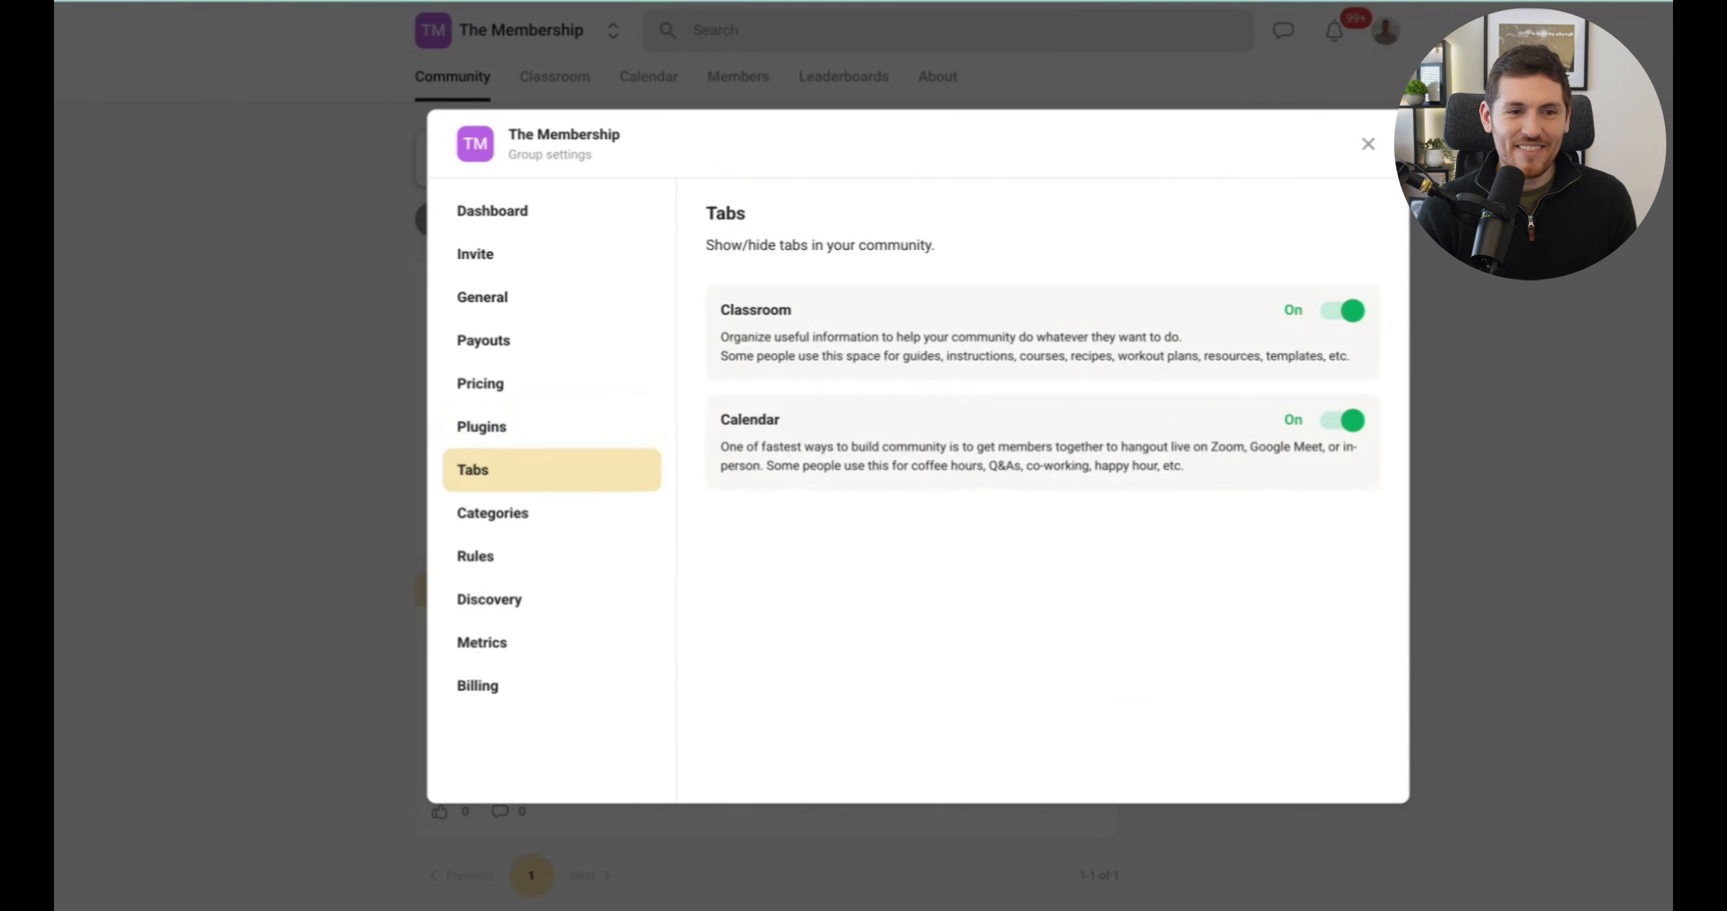
left_click(513, 429)
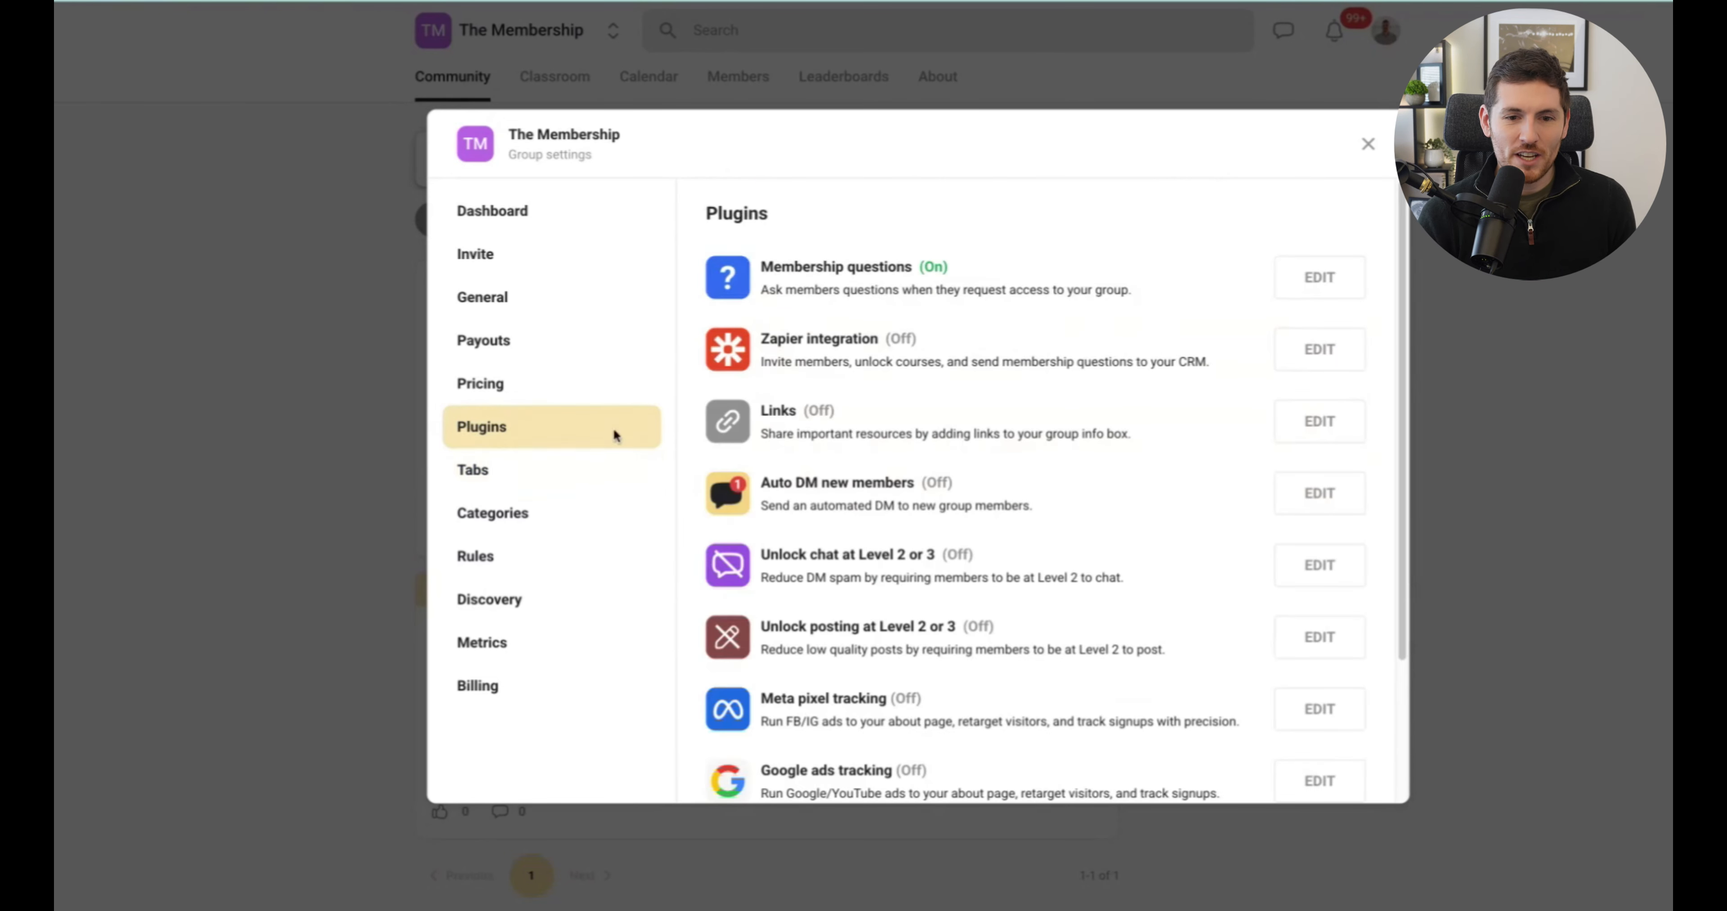
scroll(952, 556, "down", 1)
scroll(952, 556, "down", 3)
scroll(970, 602, "up", 5)
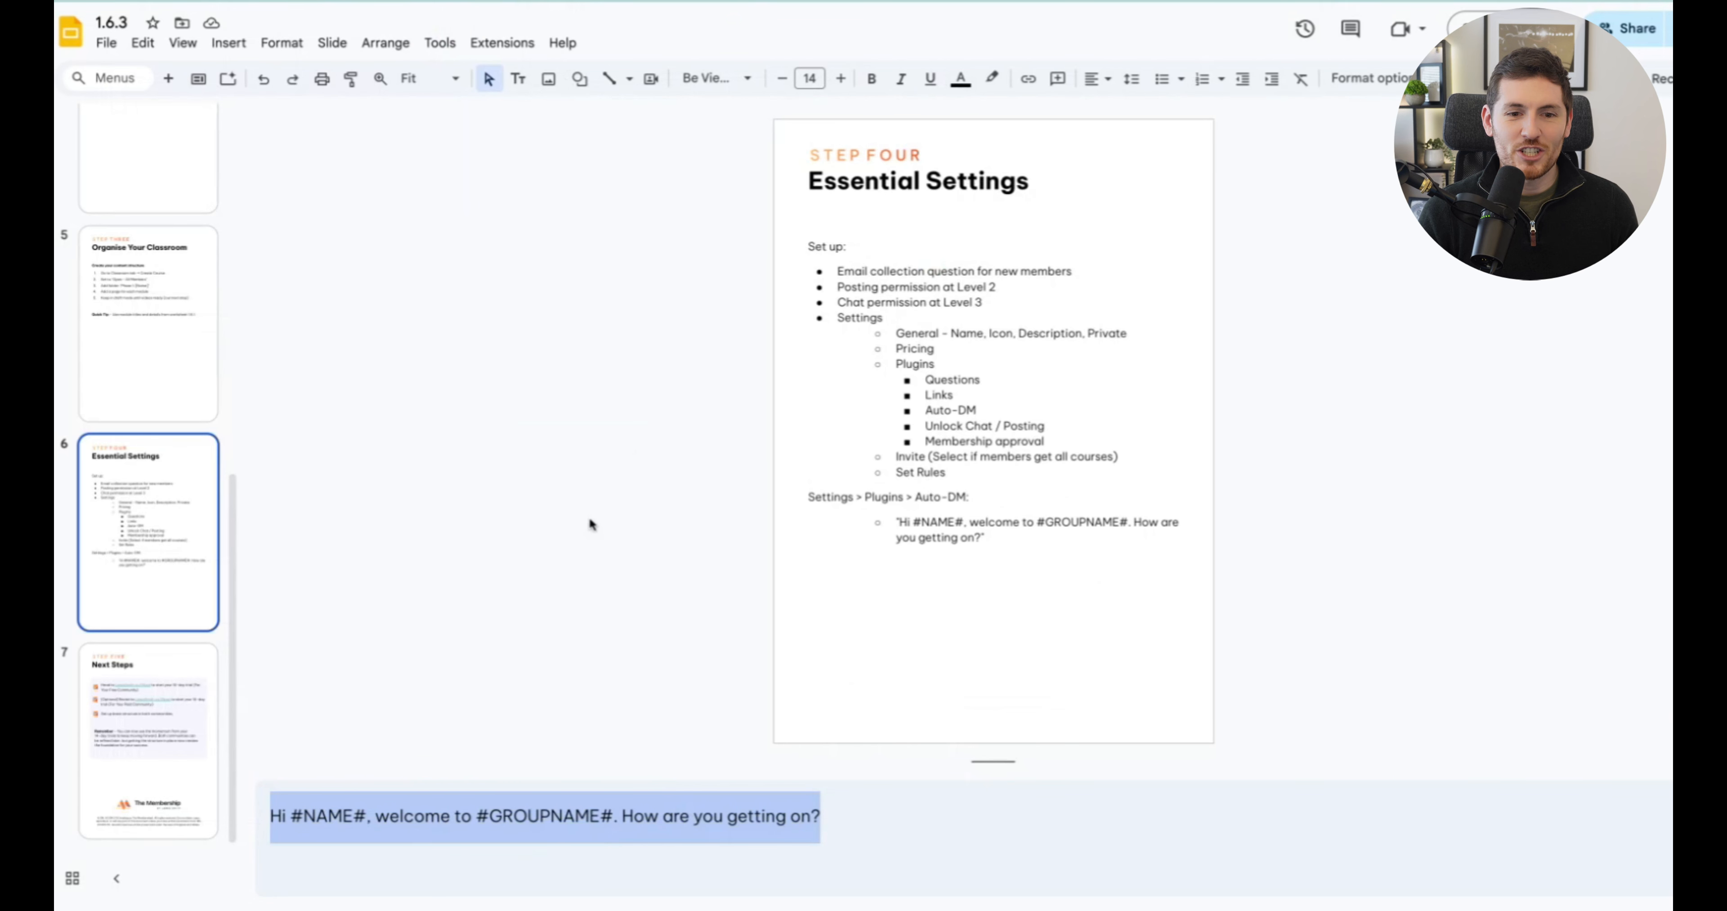
Step: Switch to the Google Slides guide, reduce the speaker notes area below the Essential Settings slide, and show the Next Steps slide
left_click(584, 529)
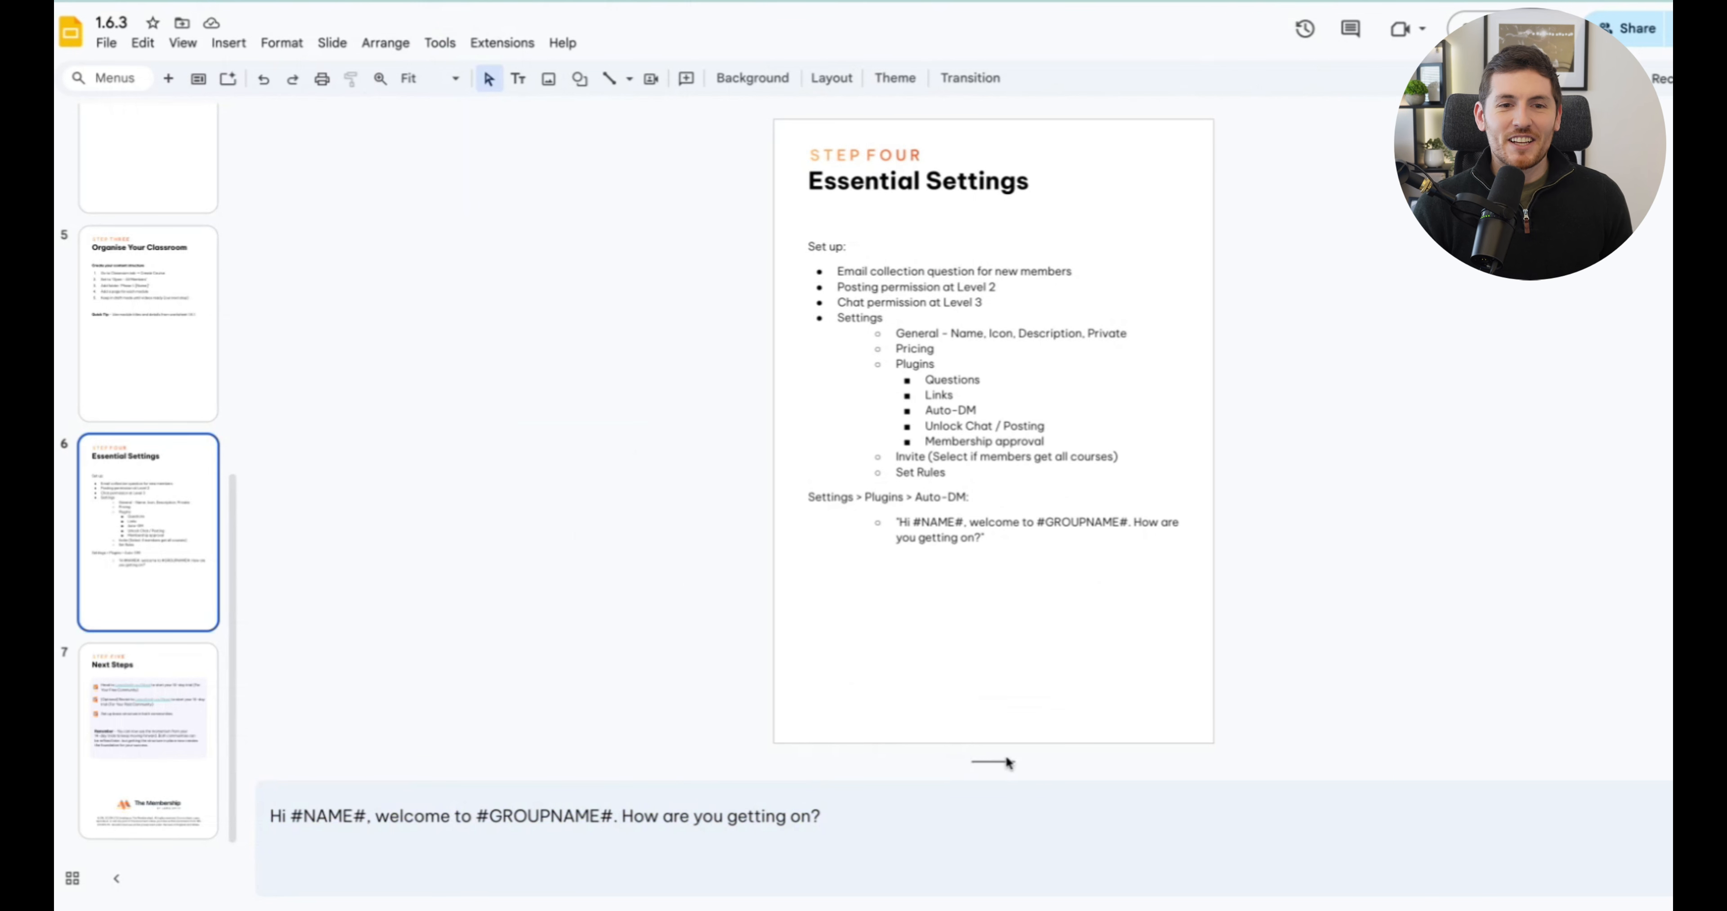
left_click_drag(999, 765, 999, 801)
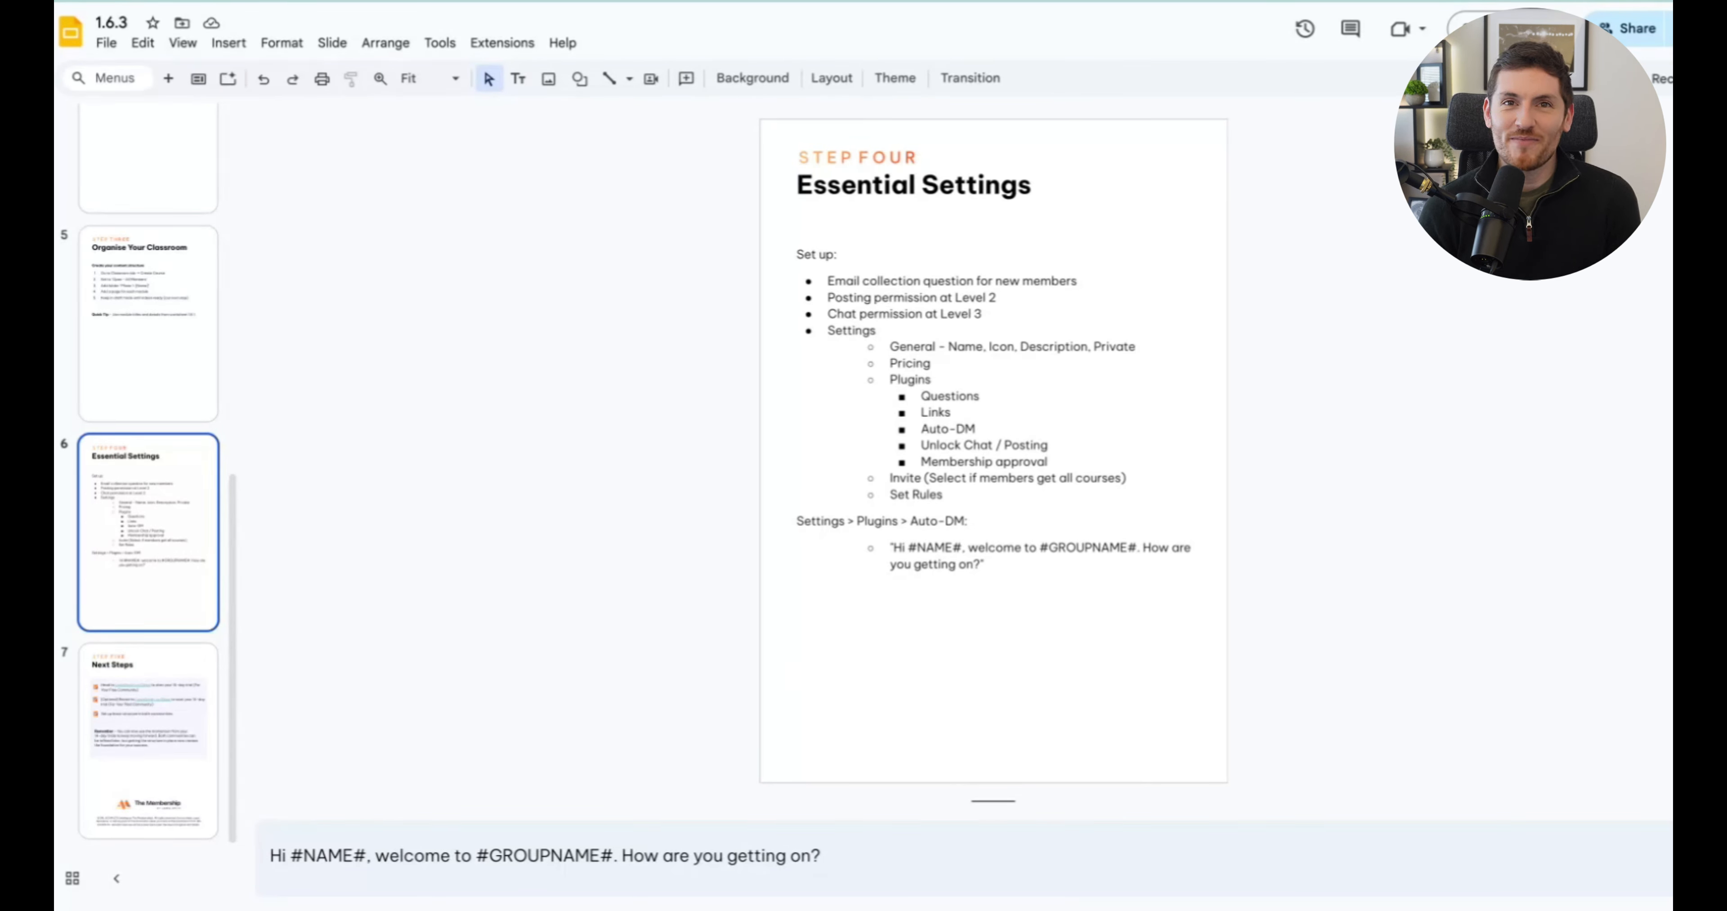
left_click(157, 720)
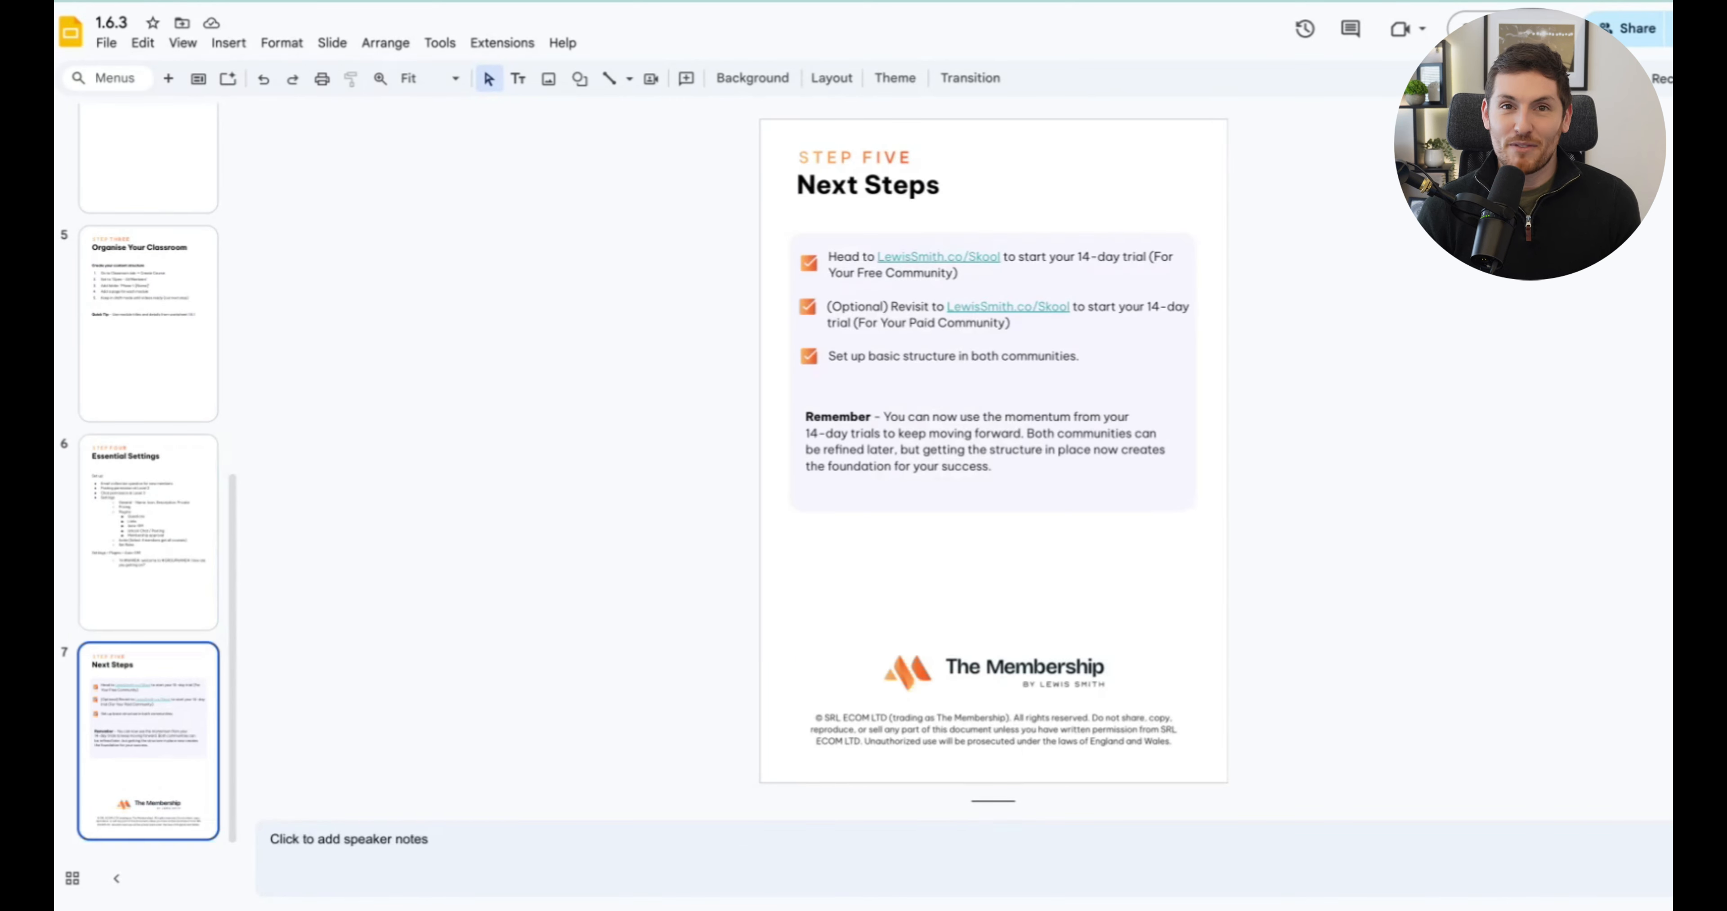